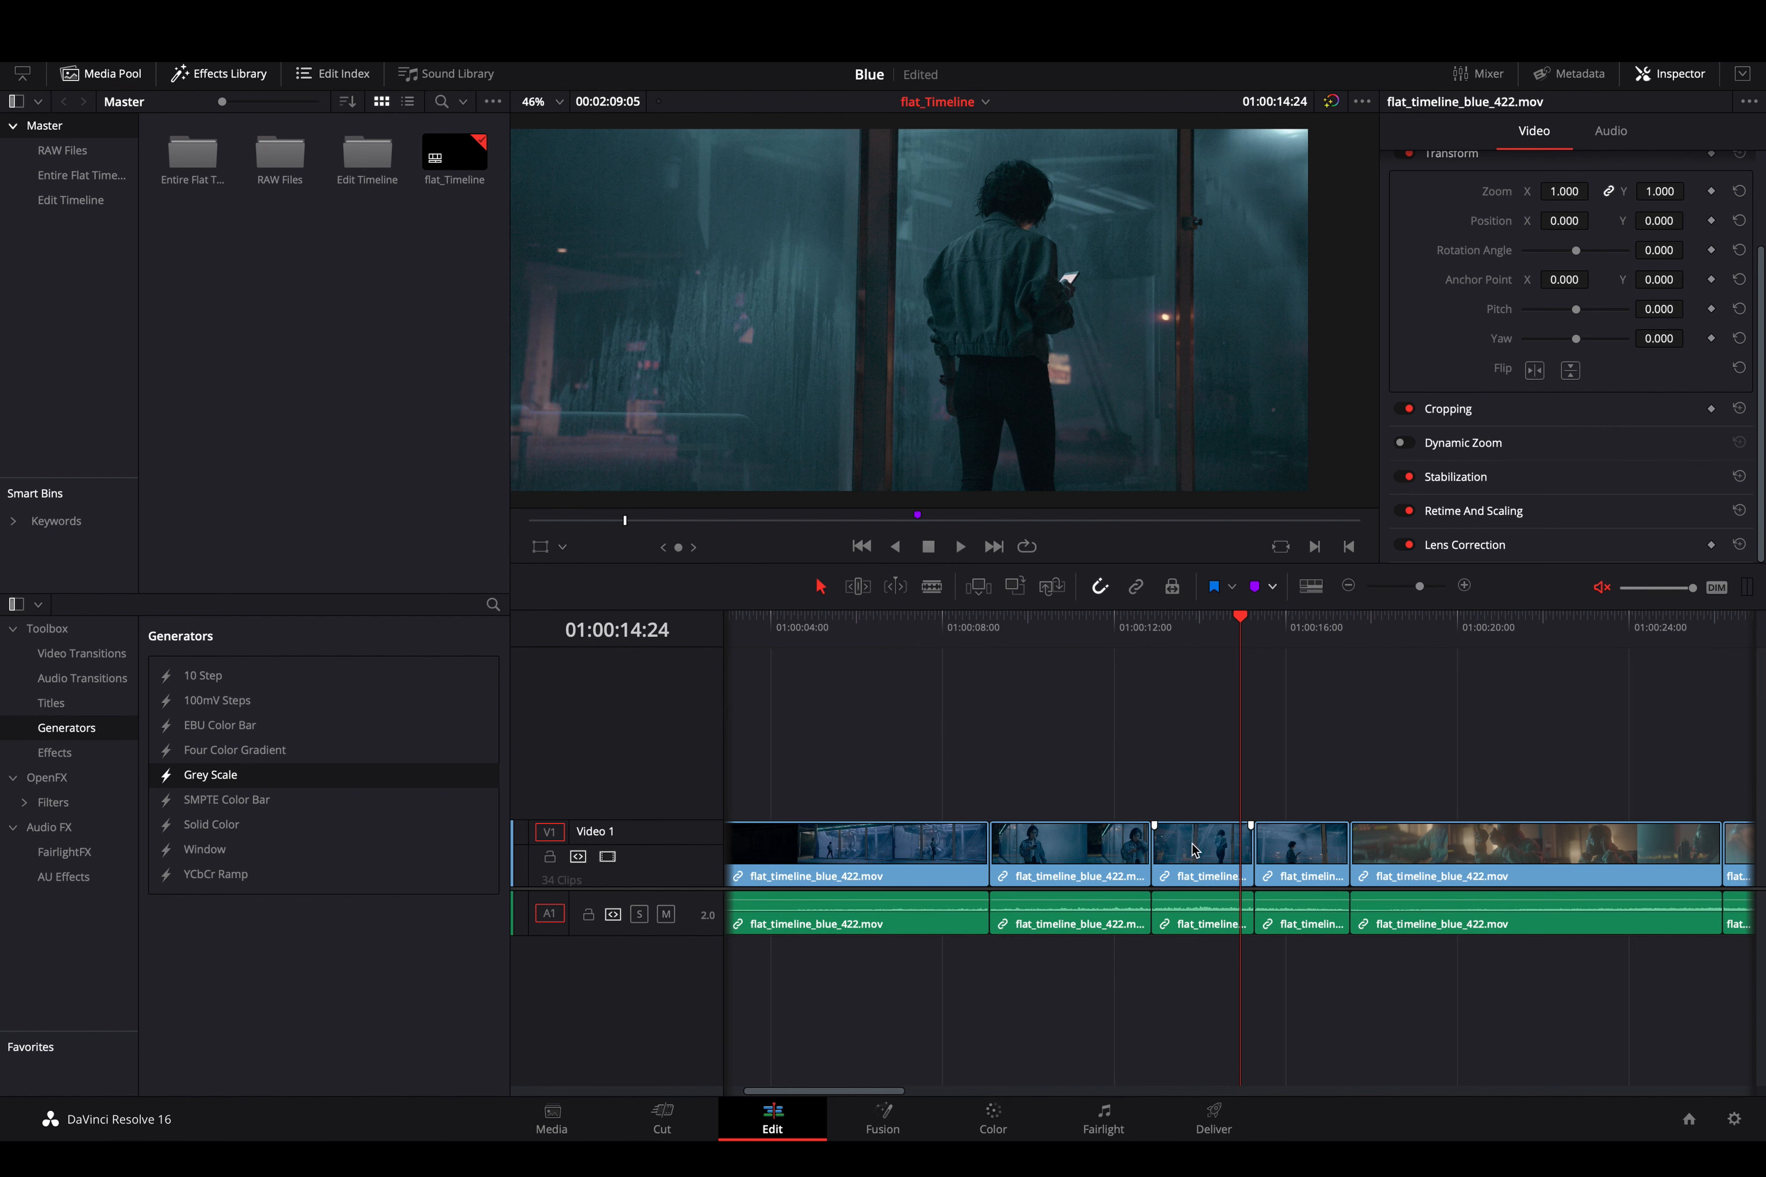
- Reframe the clip under the playhead on the Color page with Input Sizing: Pan 70, Tilt -5.5 and Zoom 1.112
left_click(1194, 849)
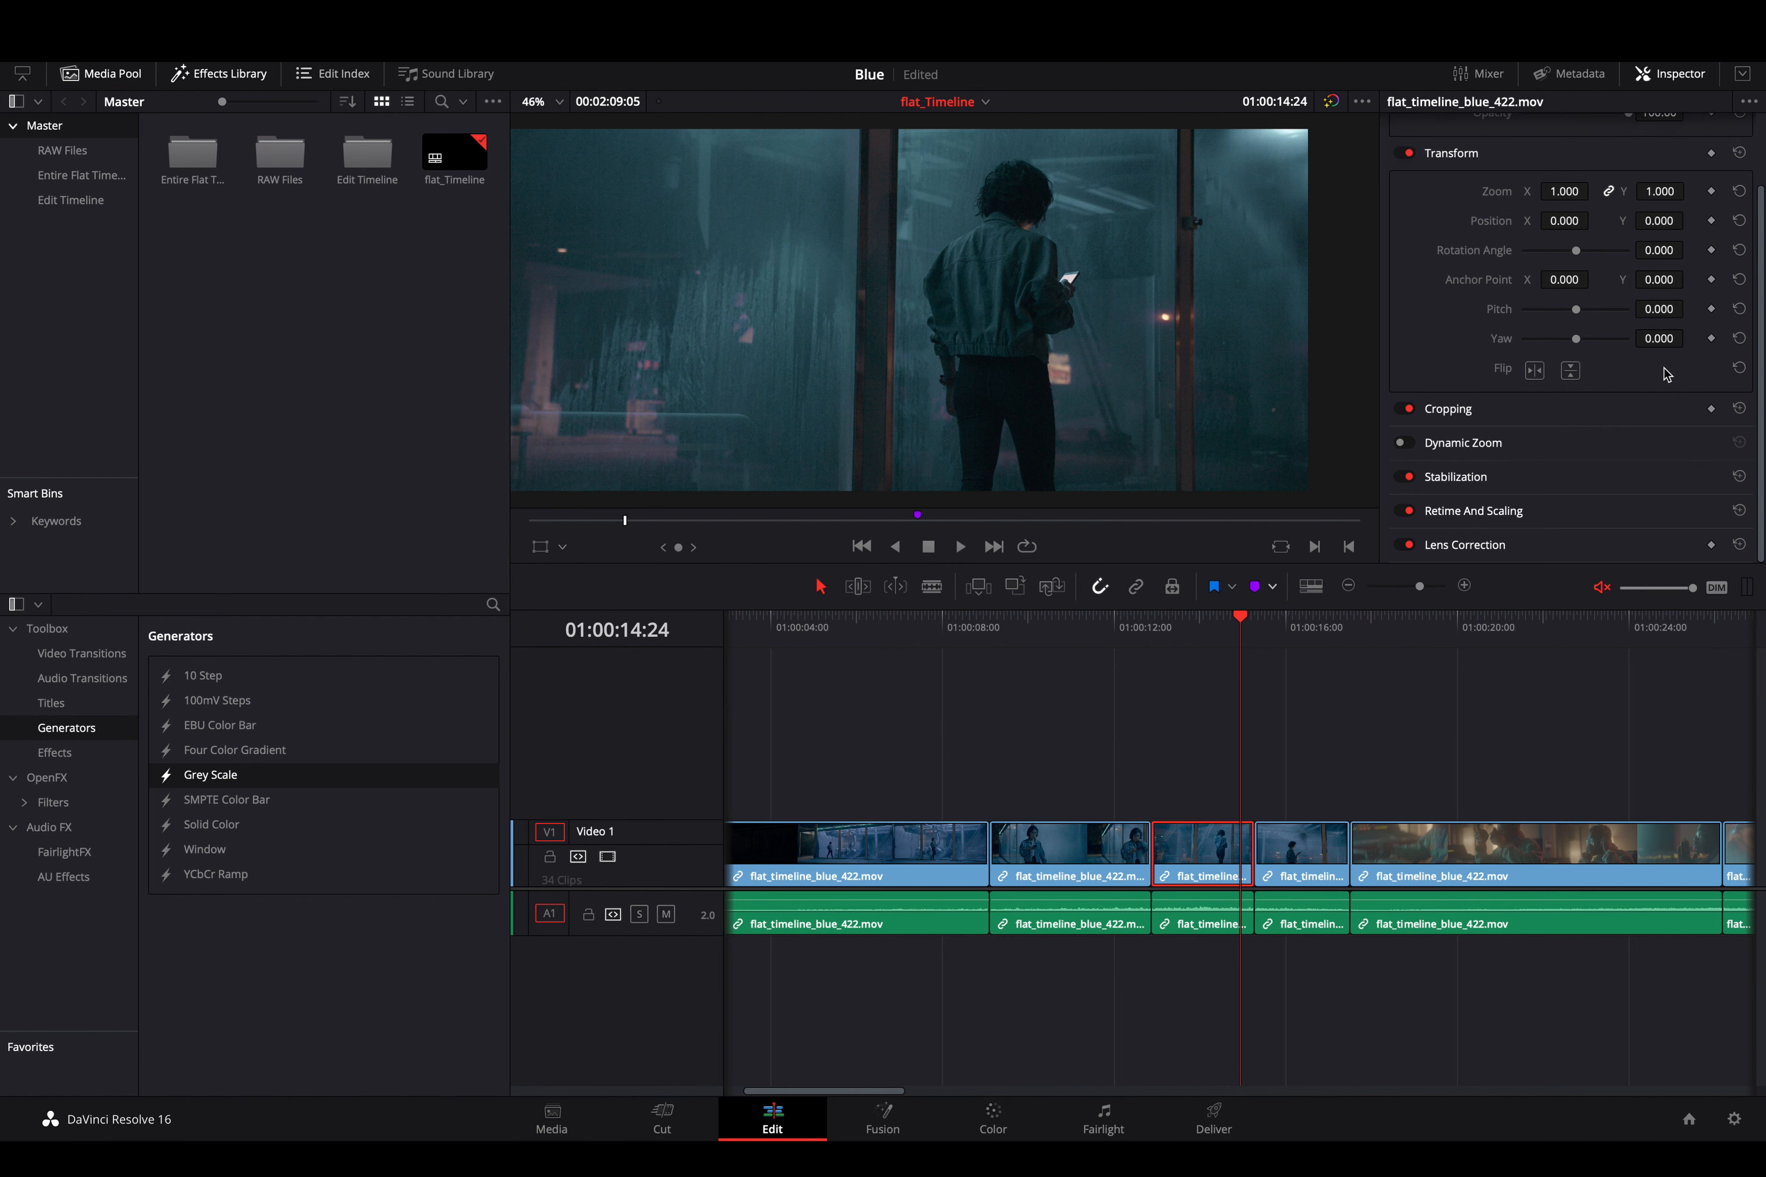
left_click(991, 1120)
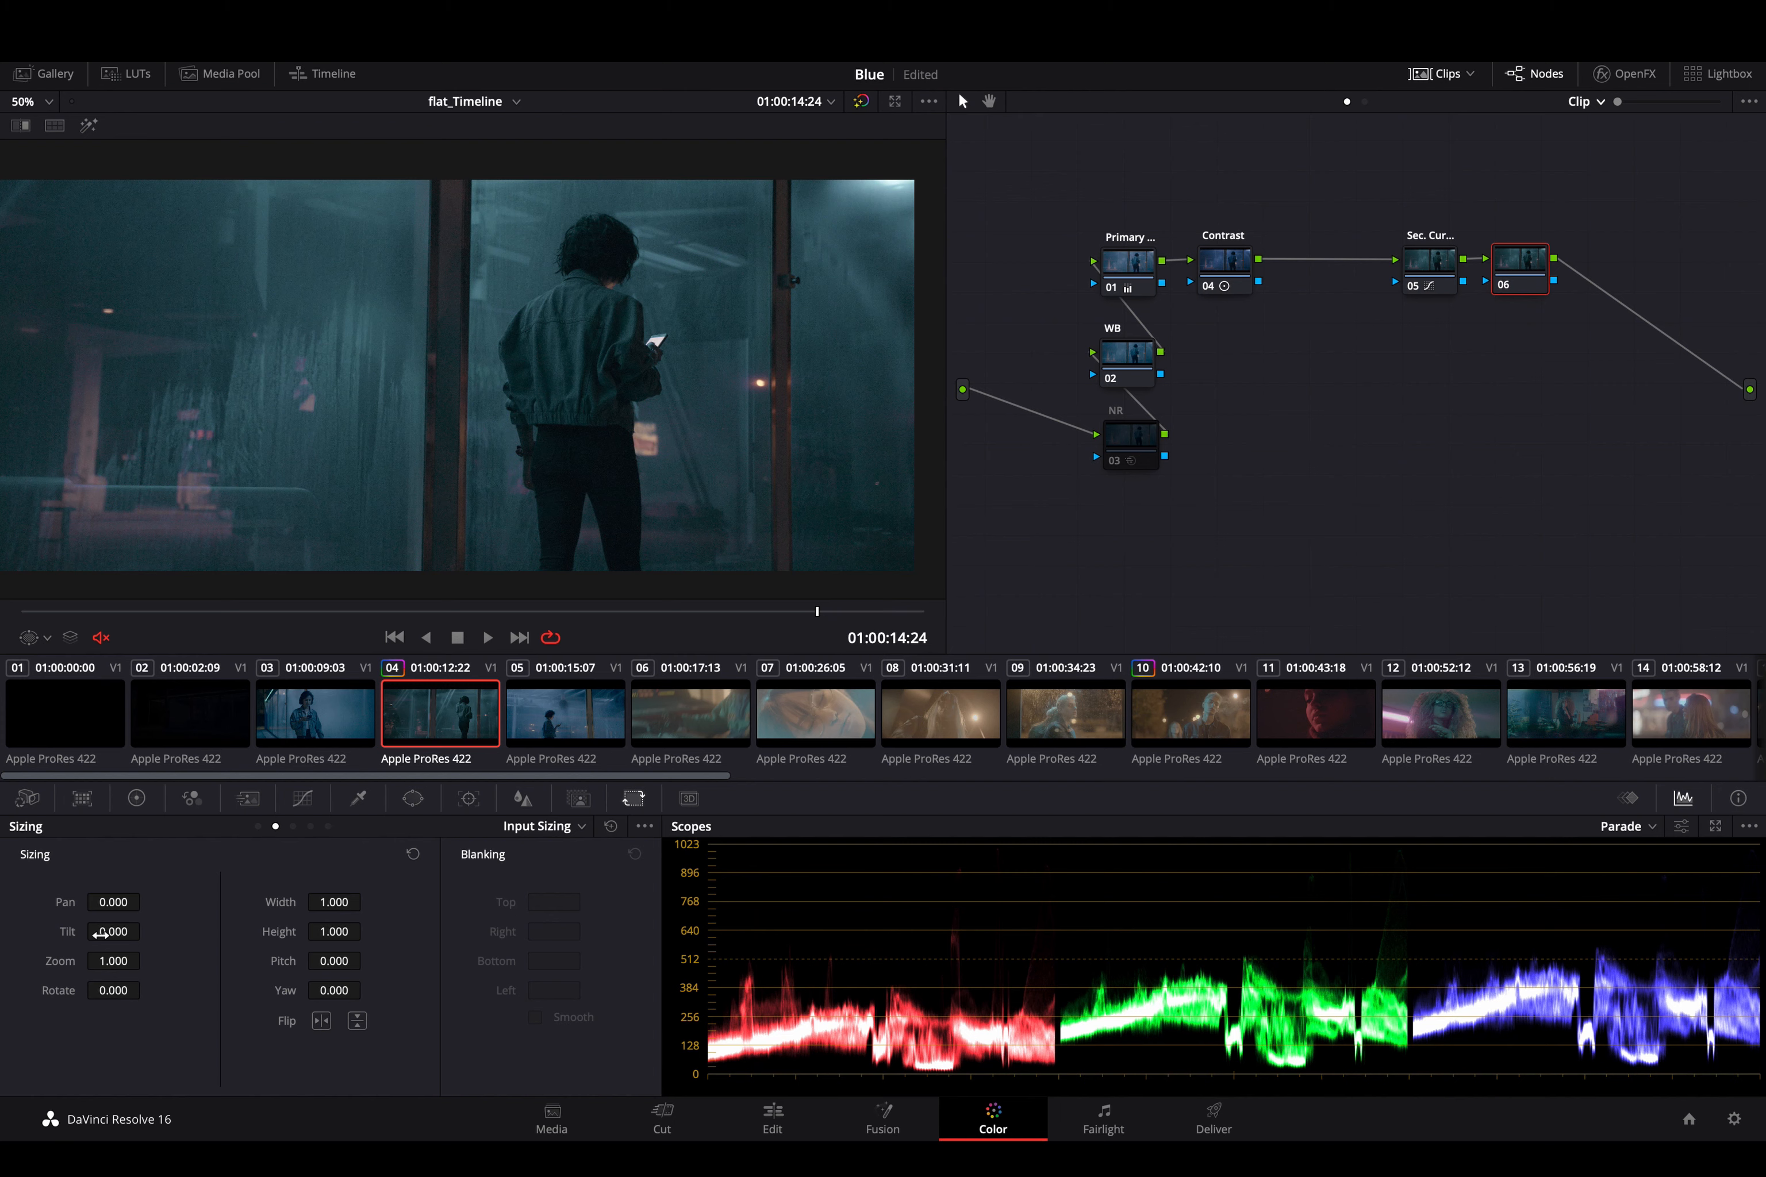
left_click_drag(113, 960, 242, 927)
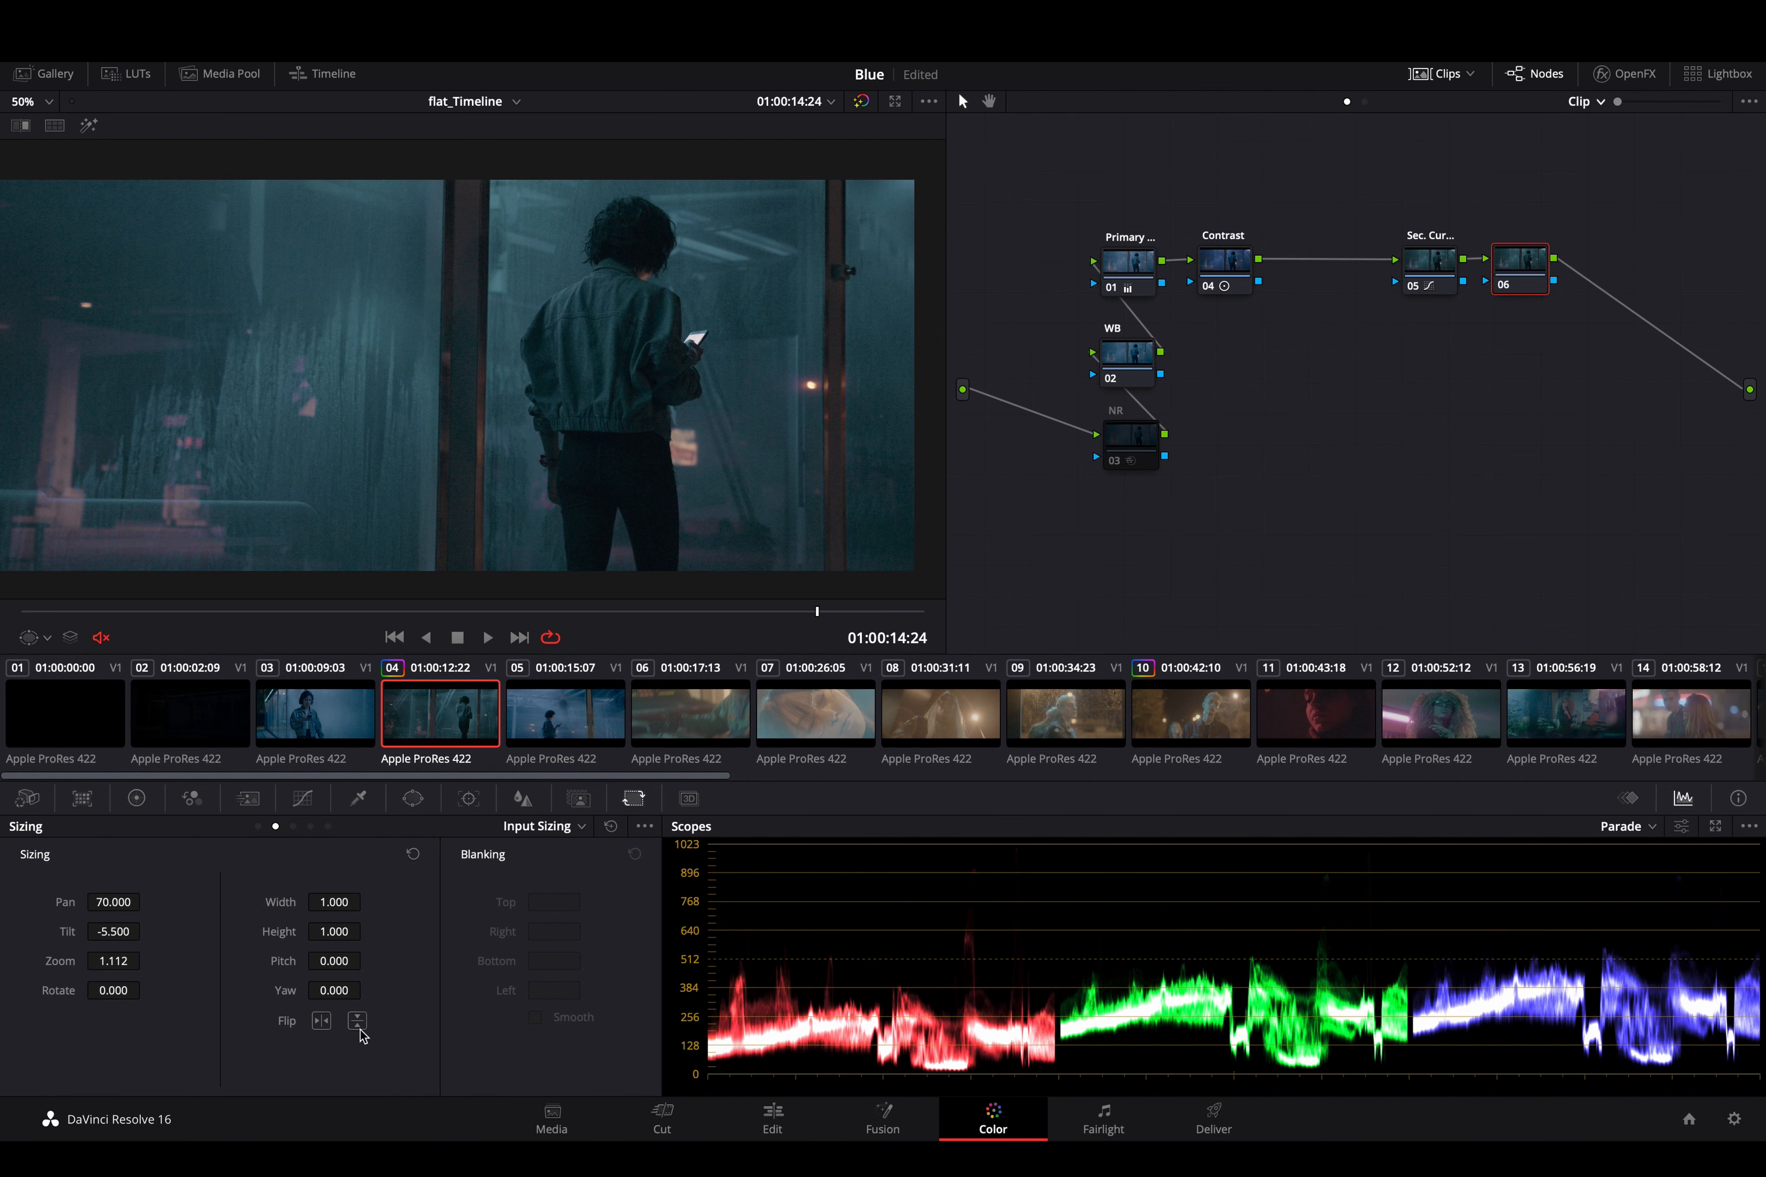
- Try a horizontal flip on clip 04, play the flipped shot to check its composition, and turn the flip off again
left_click(322, 1022)
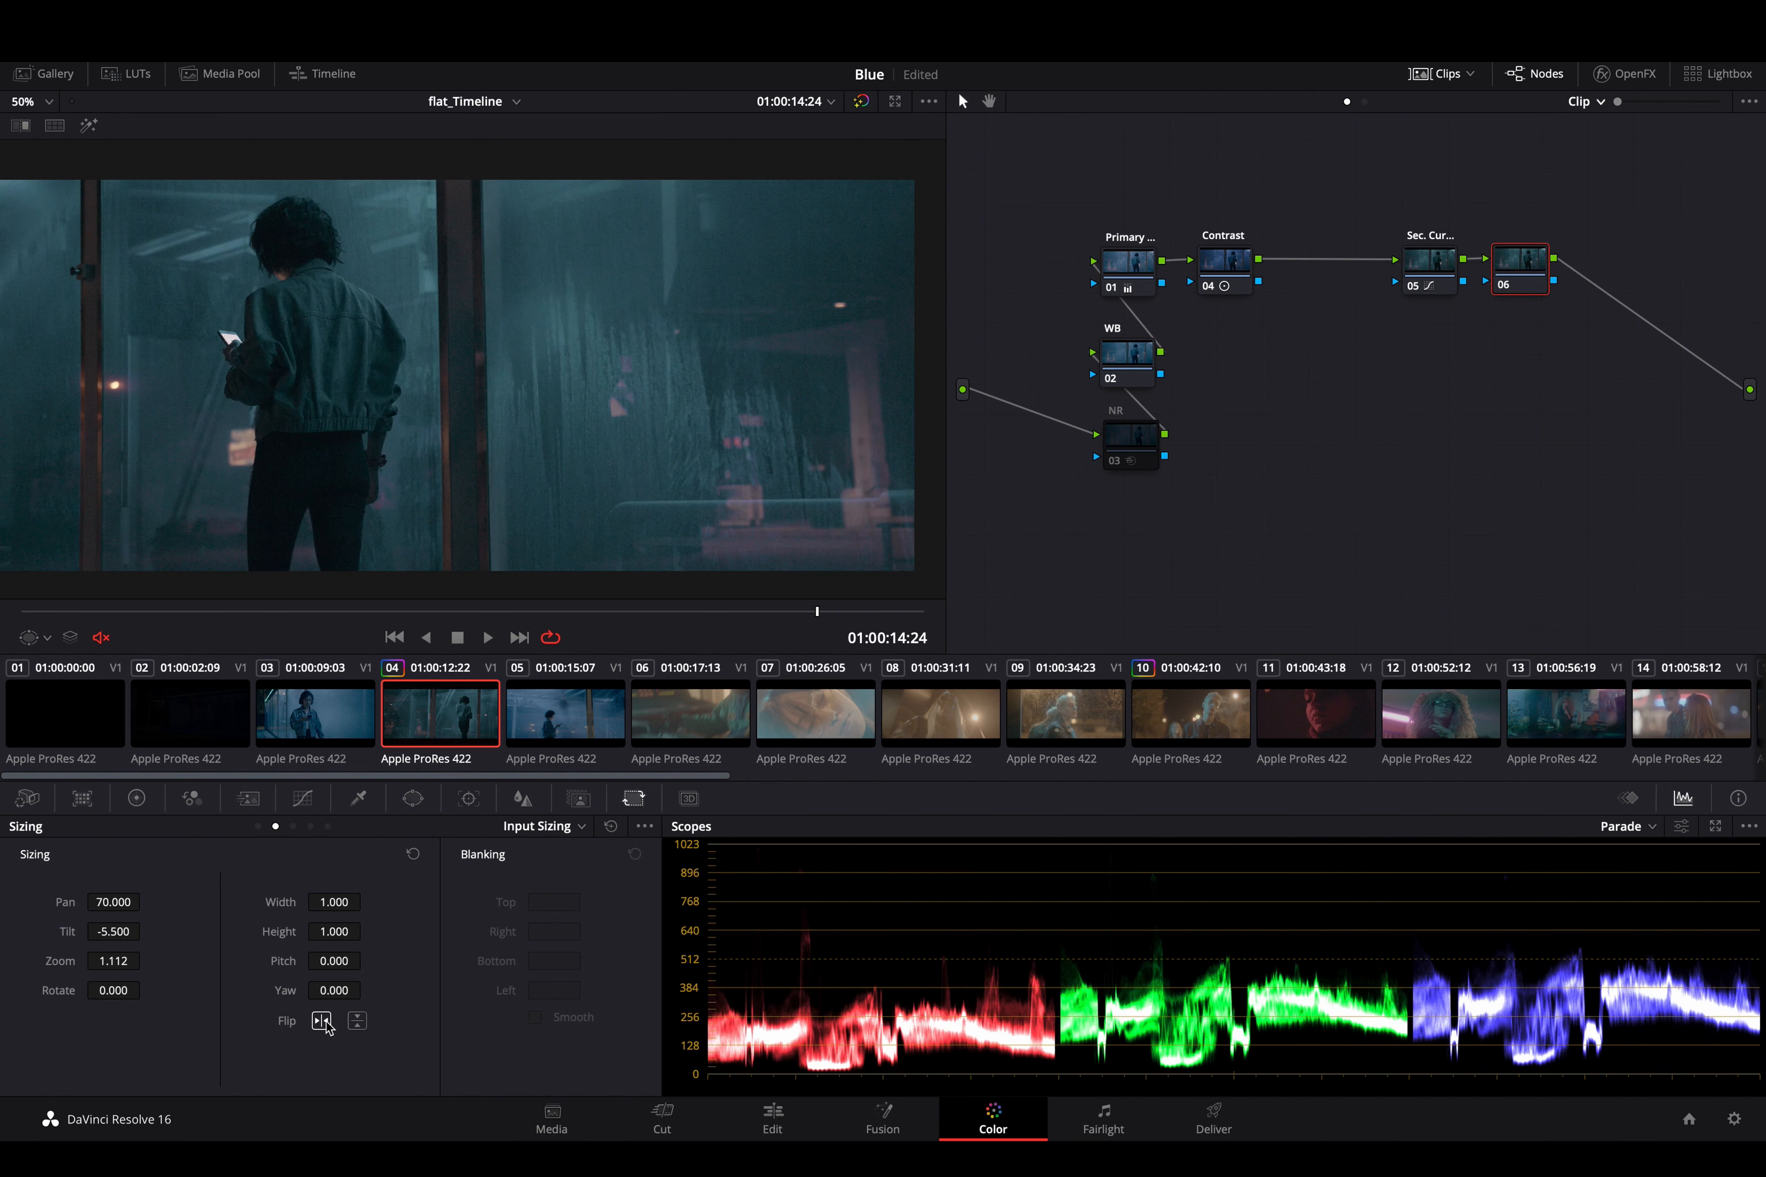
left_click(322, 1022)
key("super+minus")
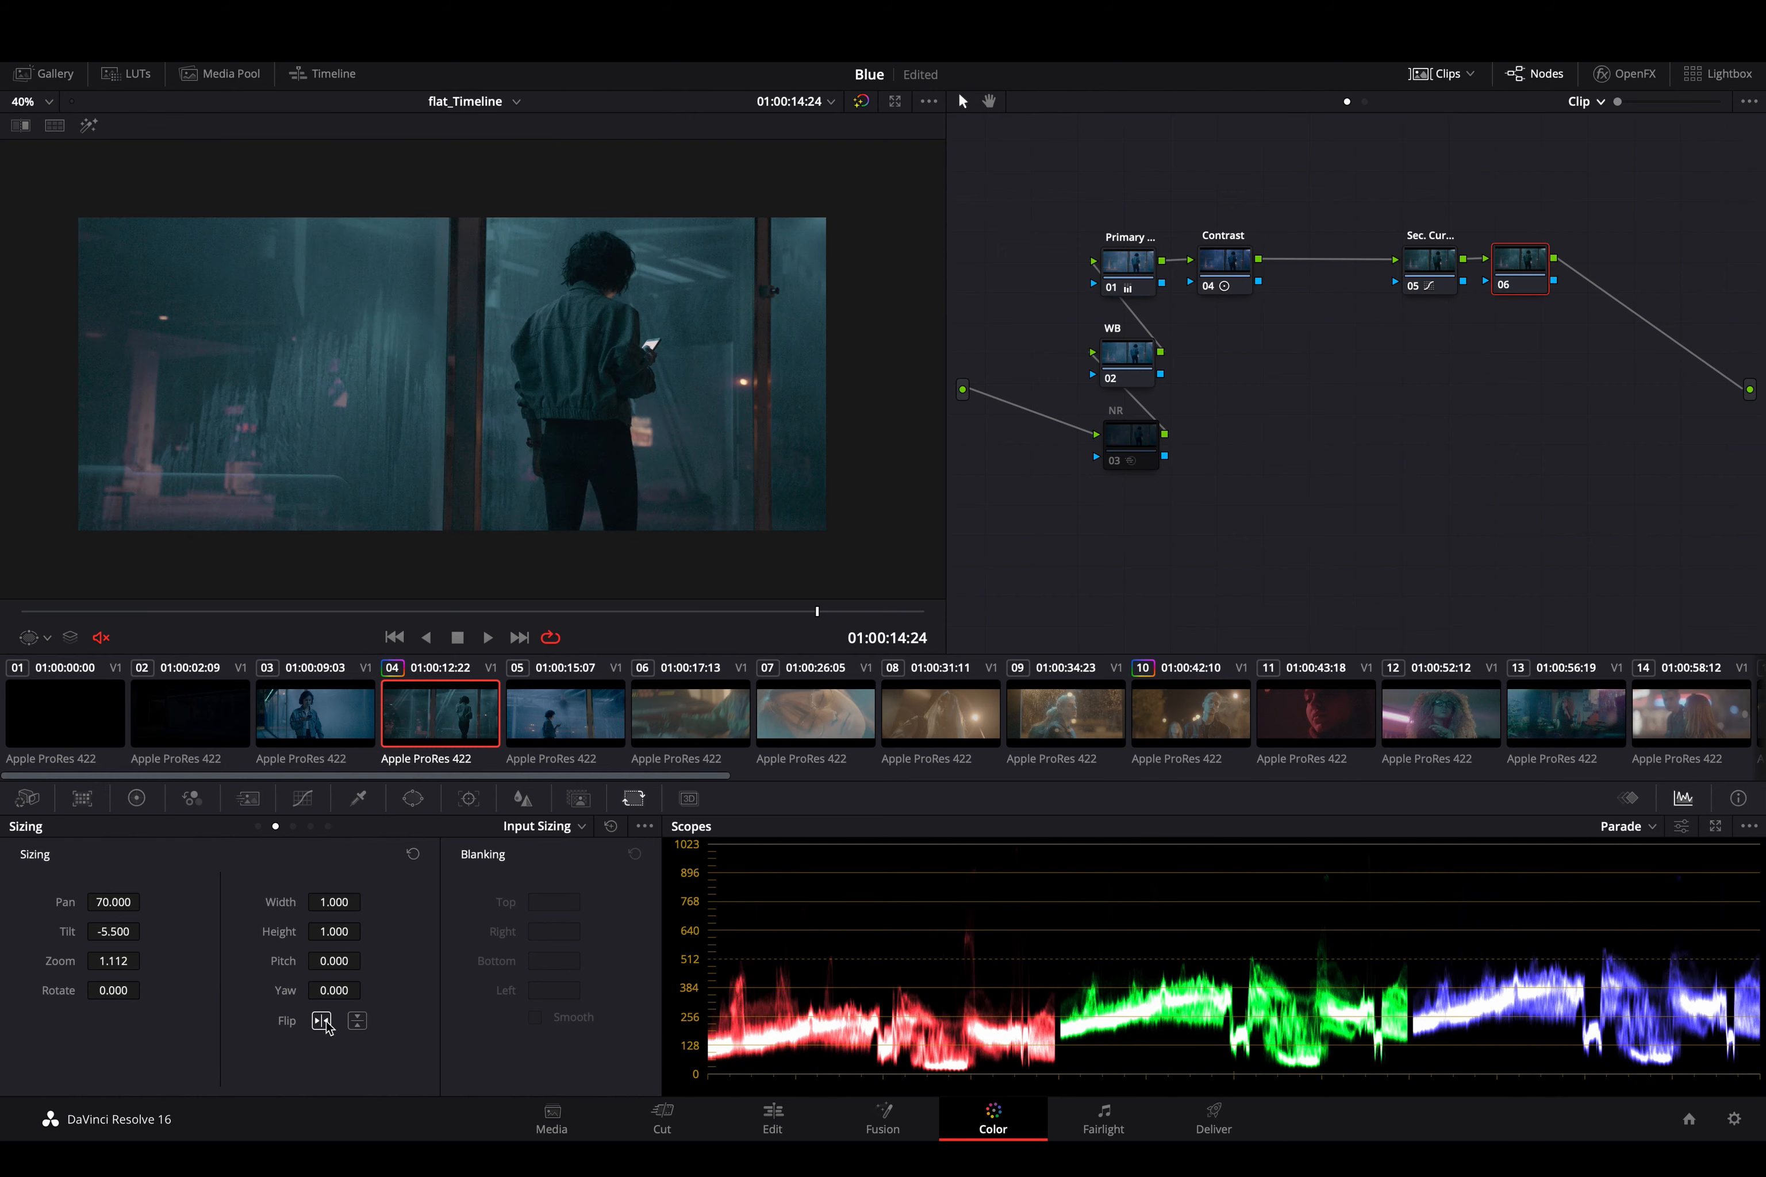
left_click(326, 1027)
key("space")
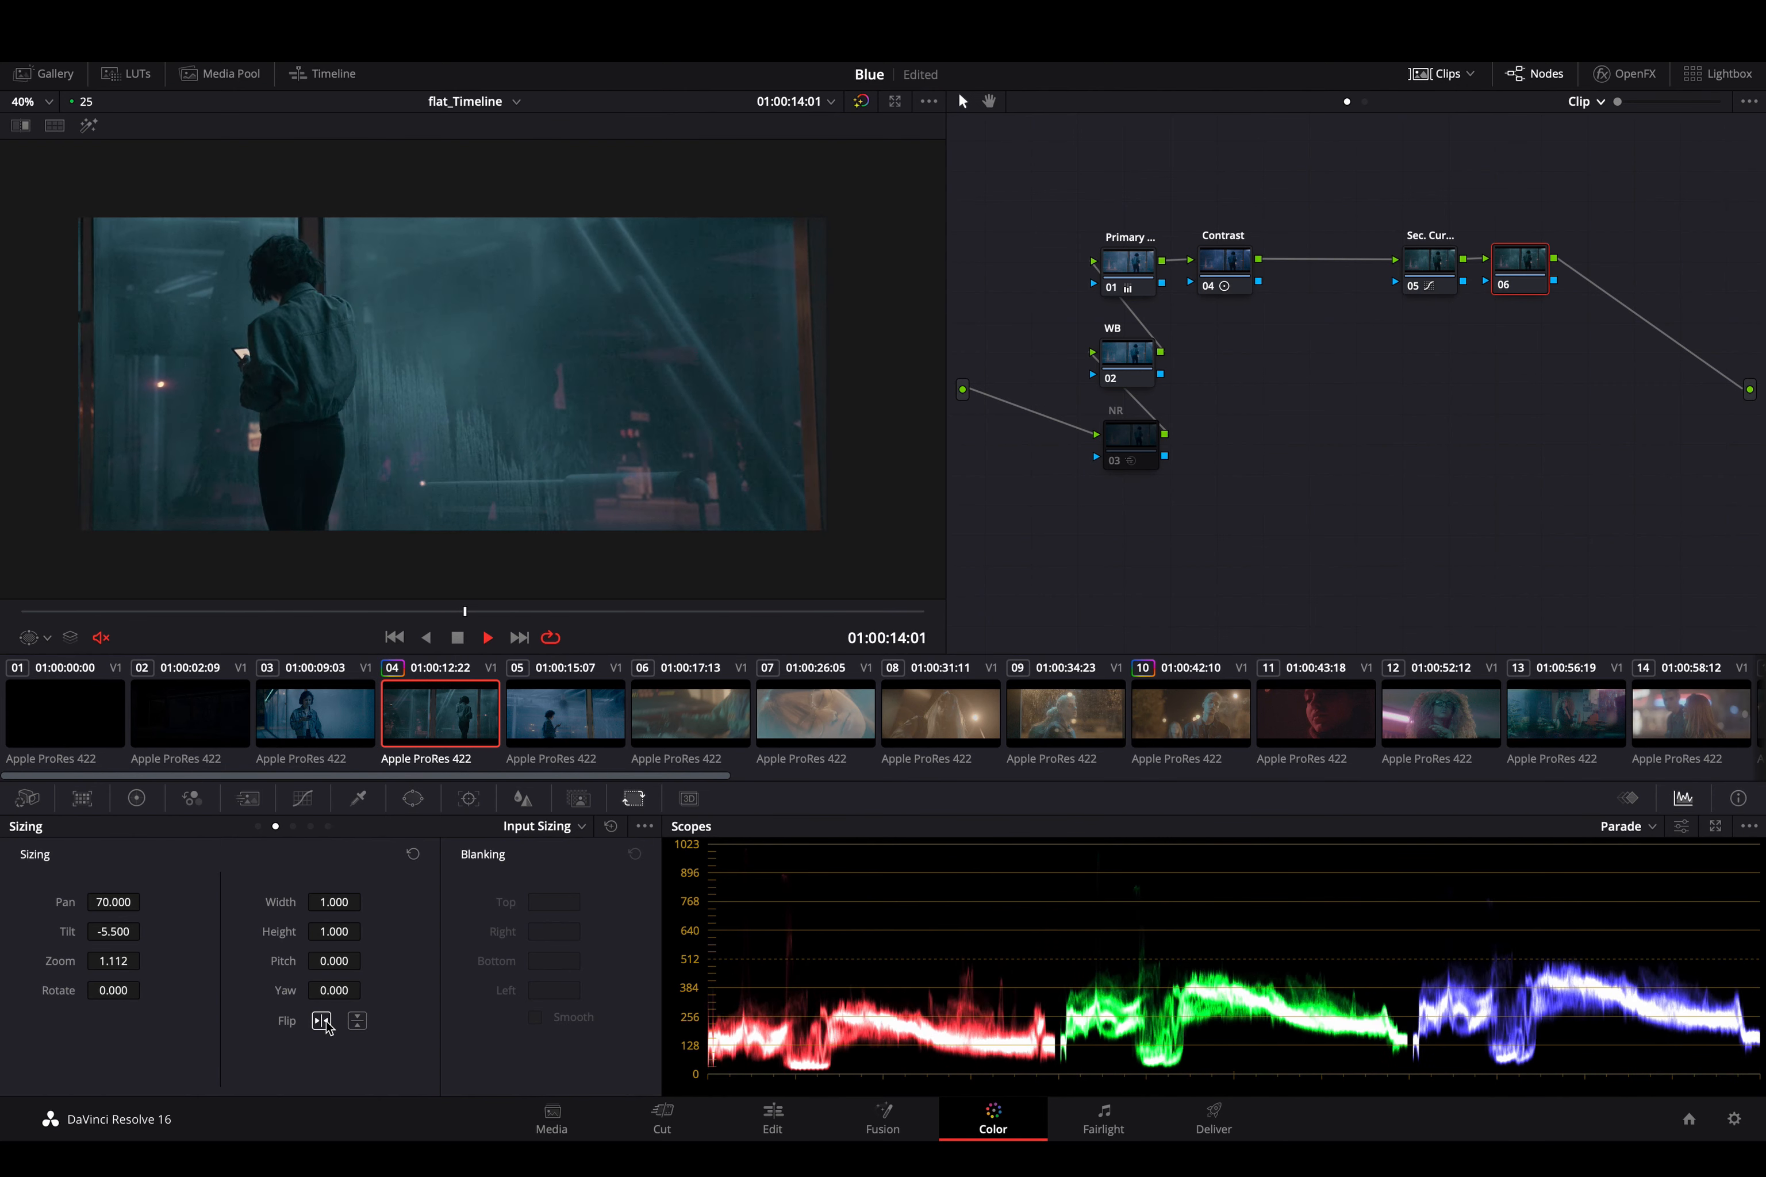
key("space")
left_click(322, 1022)
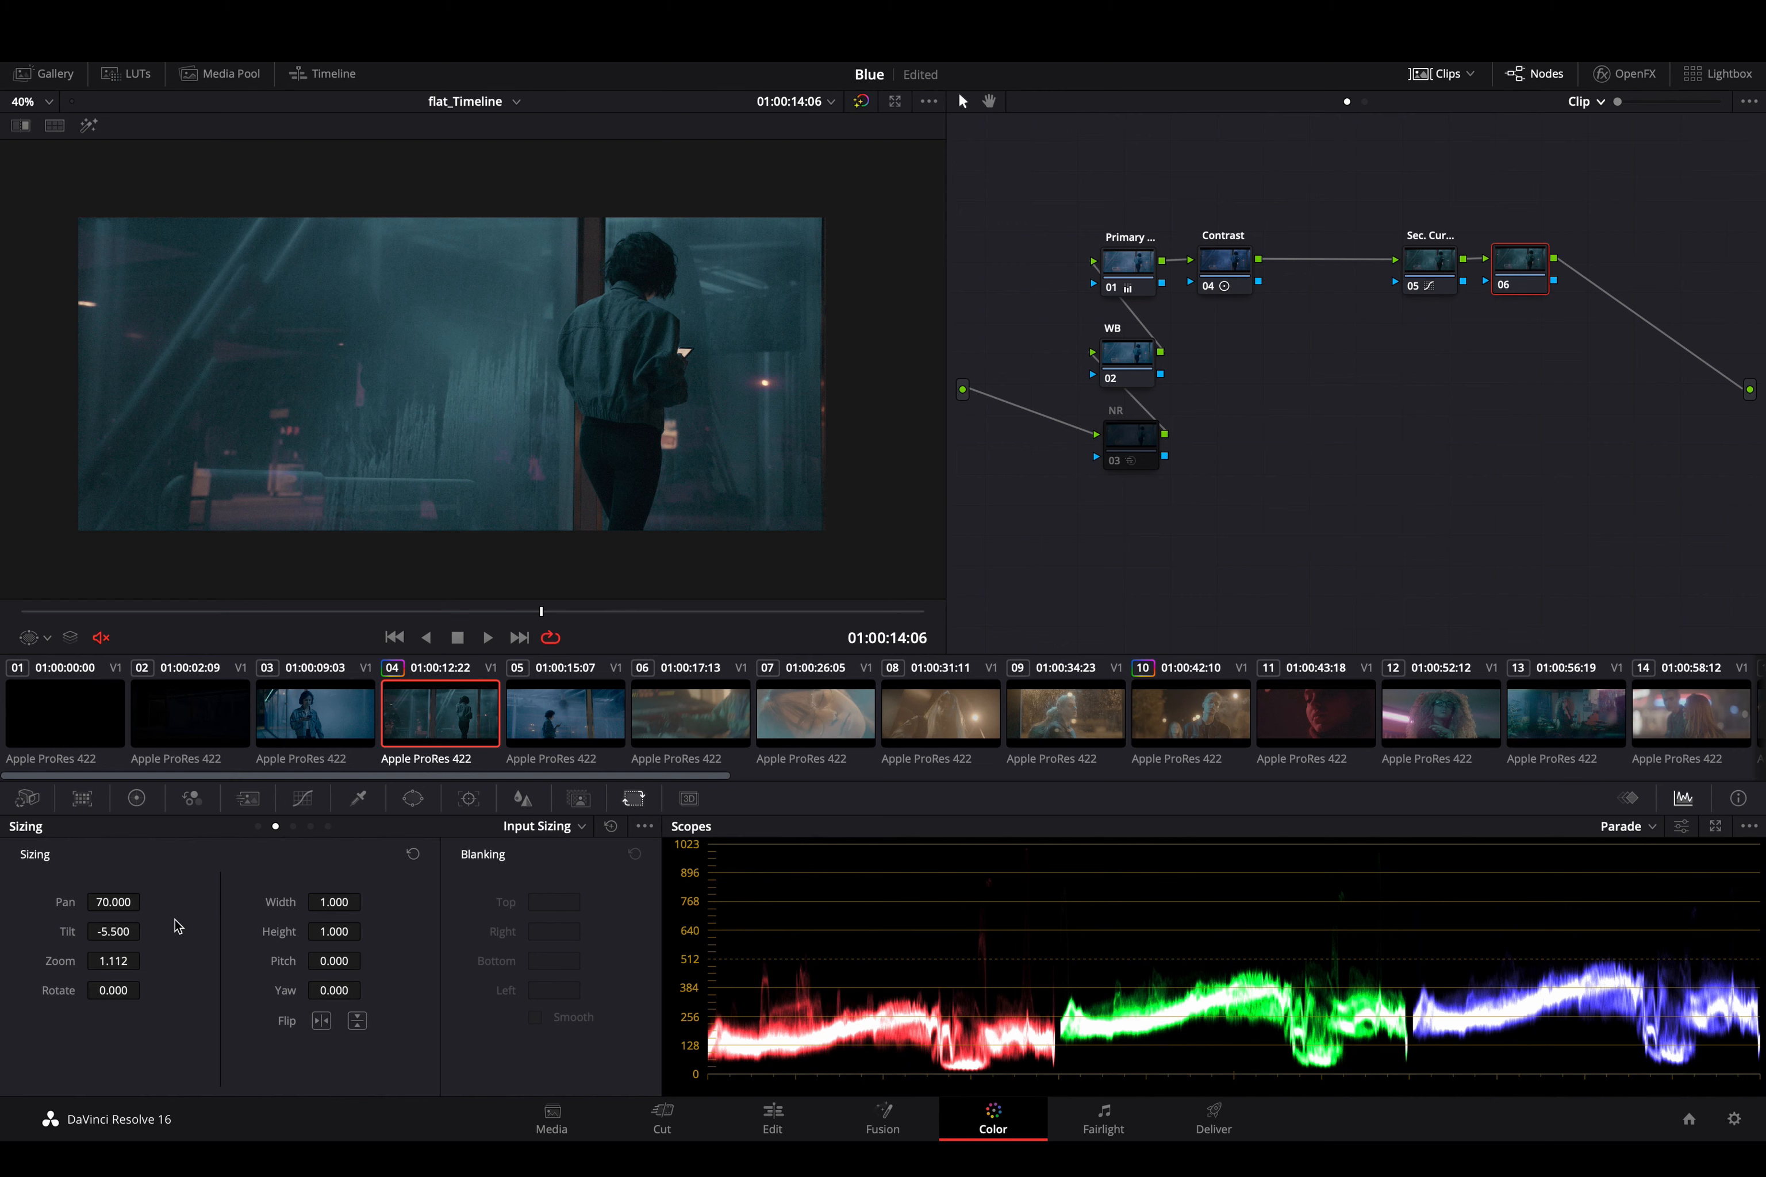
- Review the Edit Sizing and Output Sizing controls
left_click(258, 827)
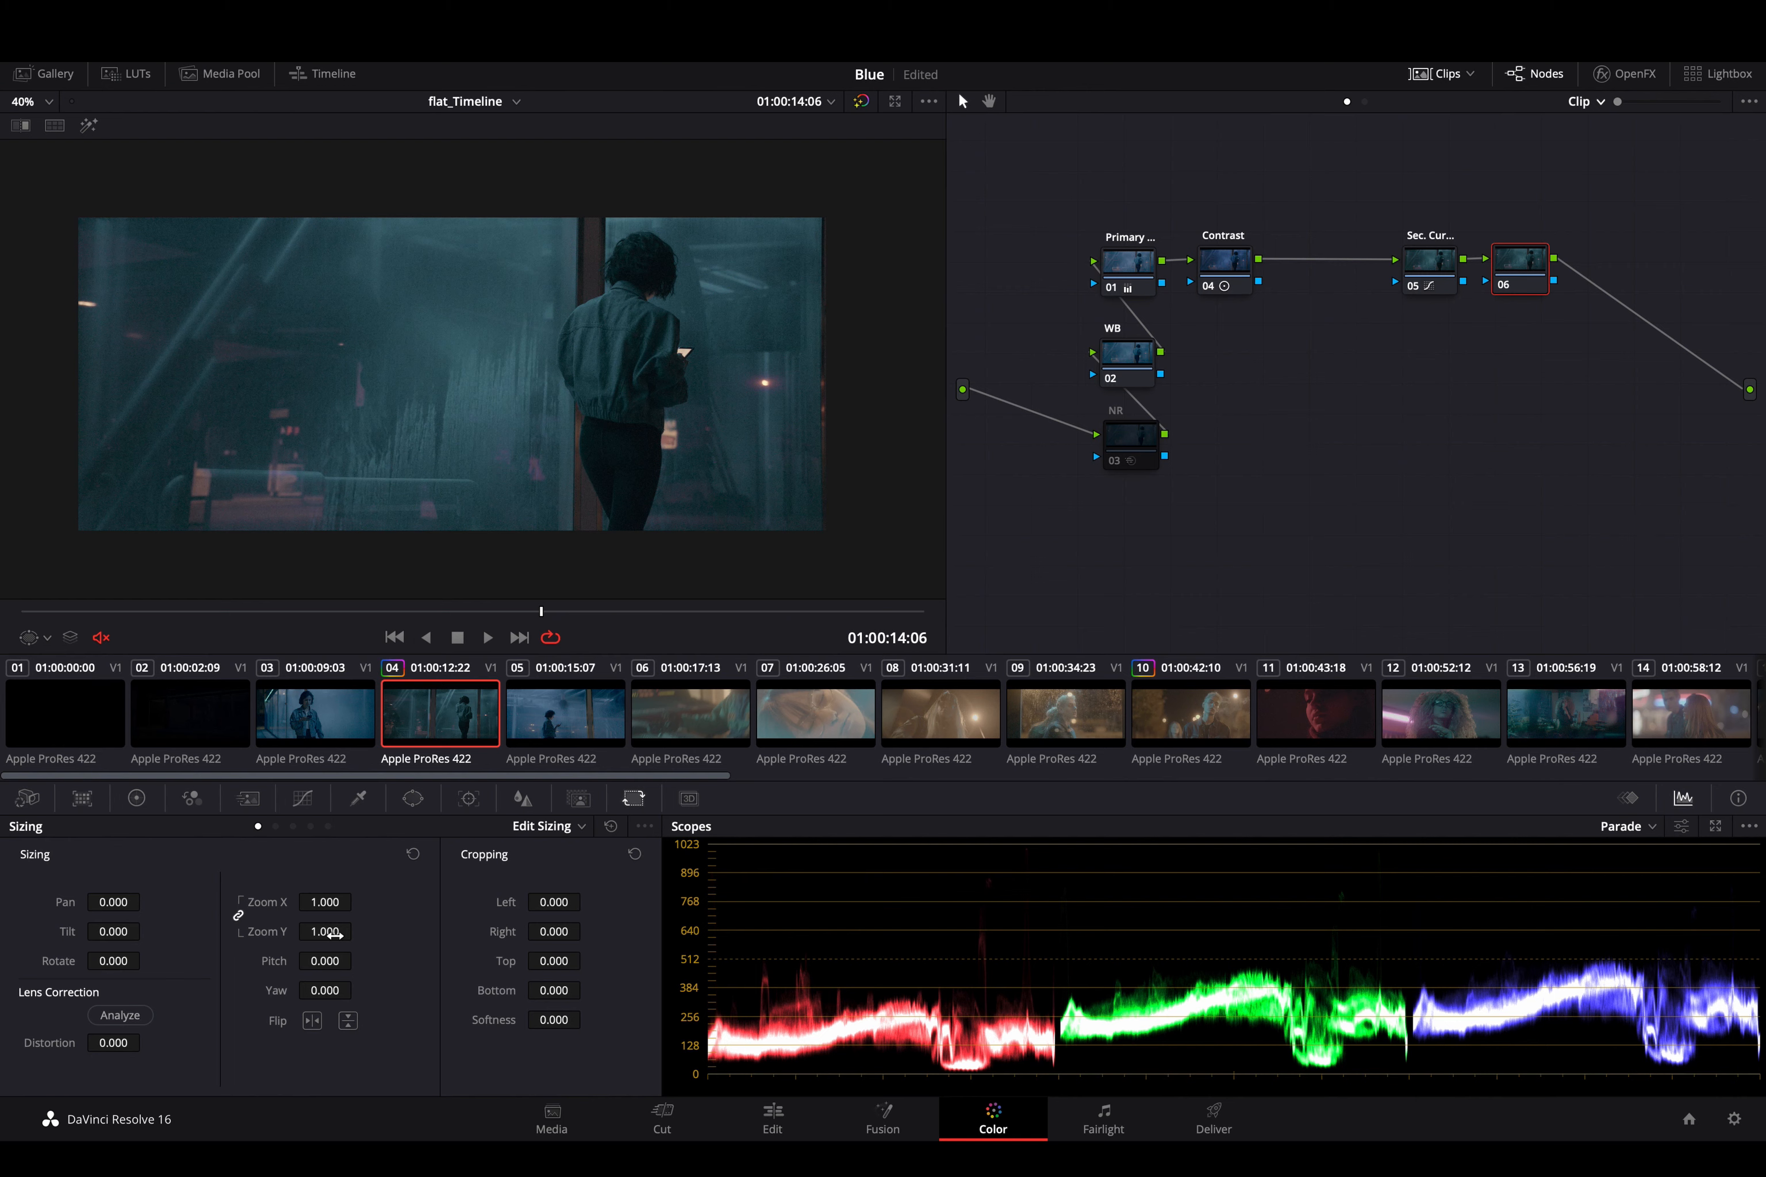
left_click(569, 828)
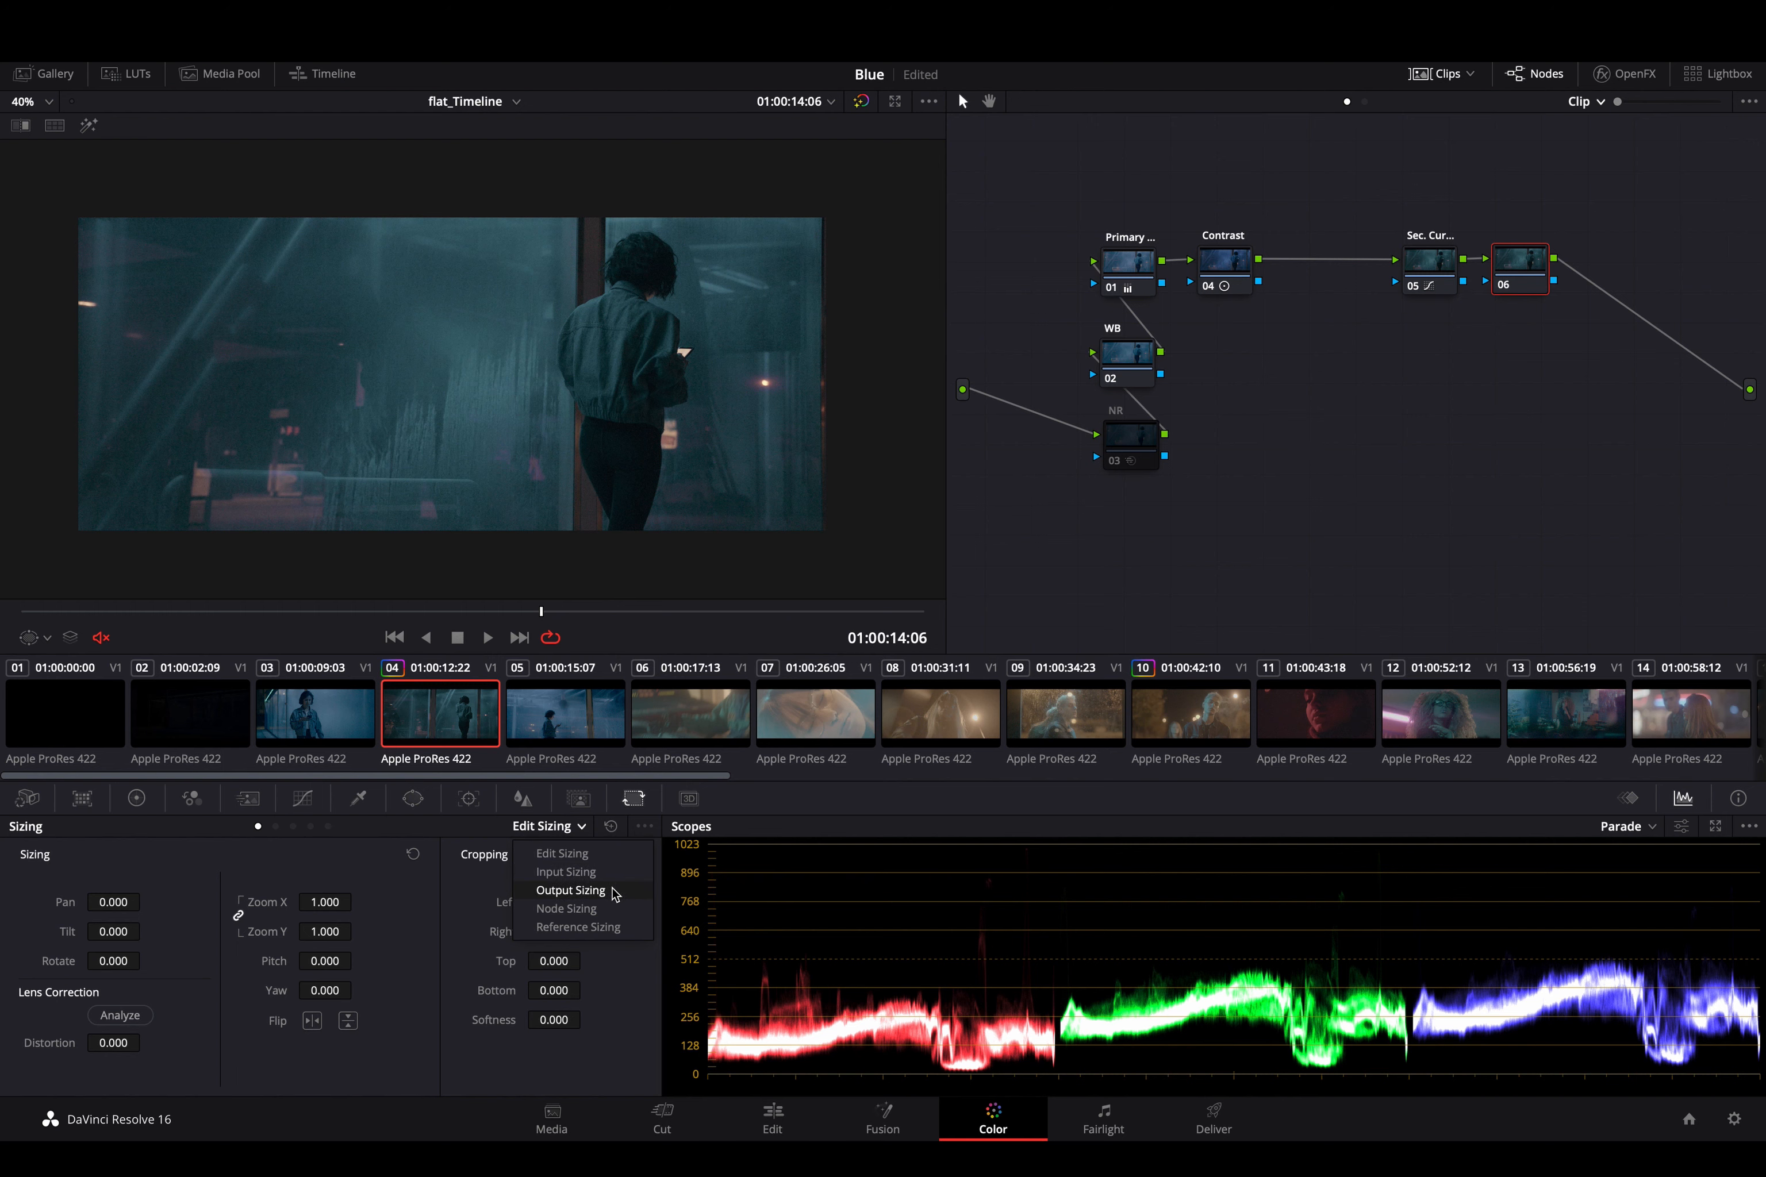
left_click(571, 890)
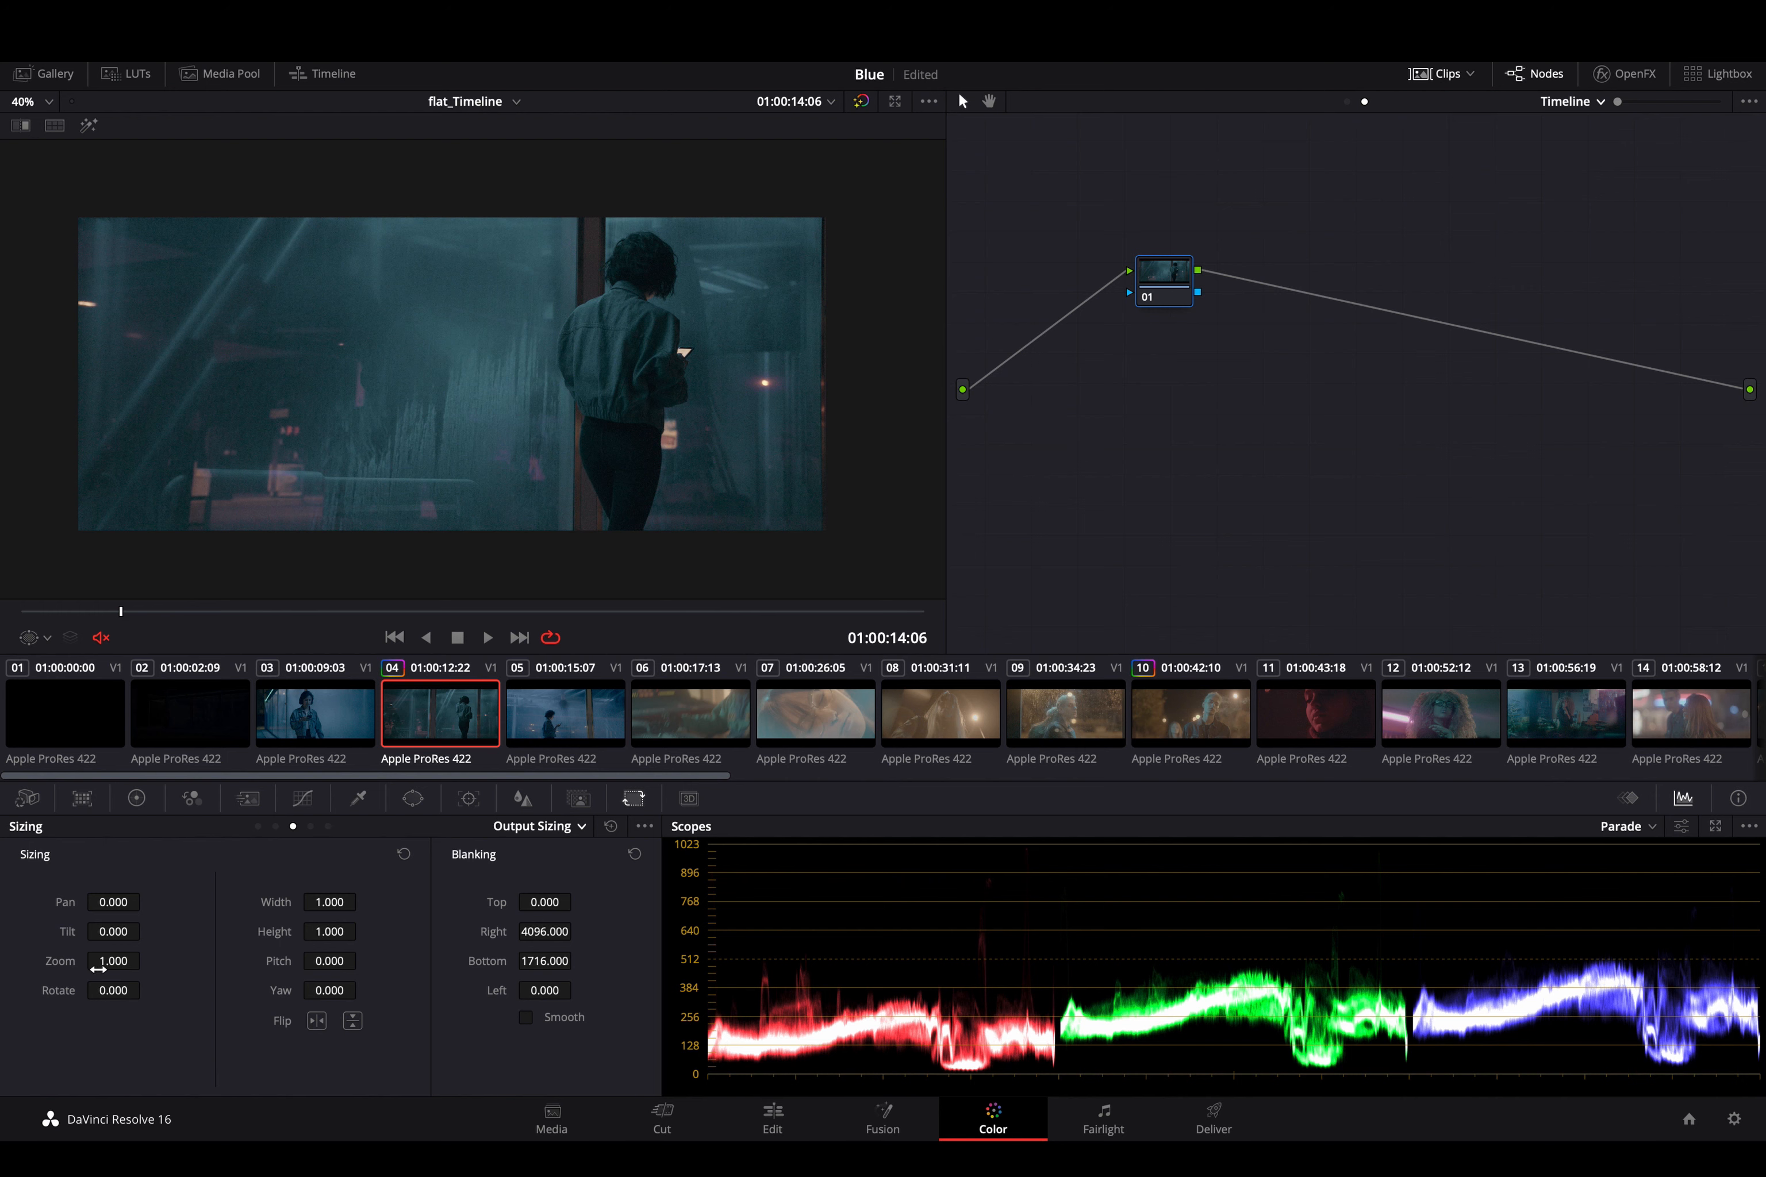
- Try a Node Sizing pan of 12.5 on the timeline node and reset it to 0
left_click(538, 828)
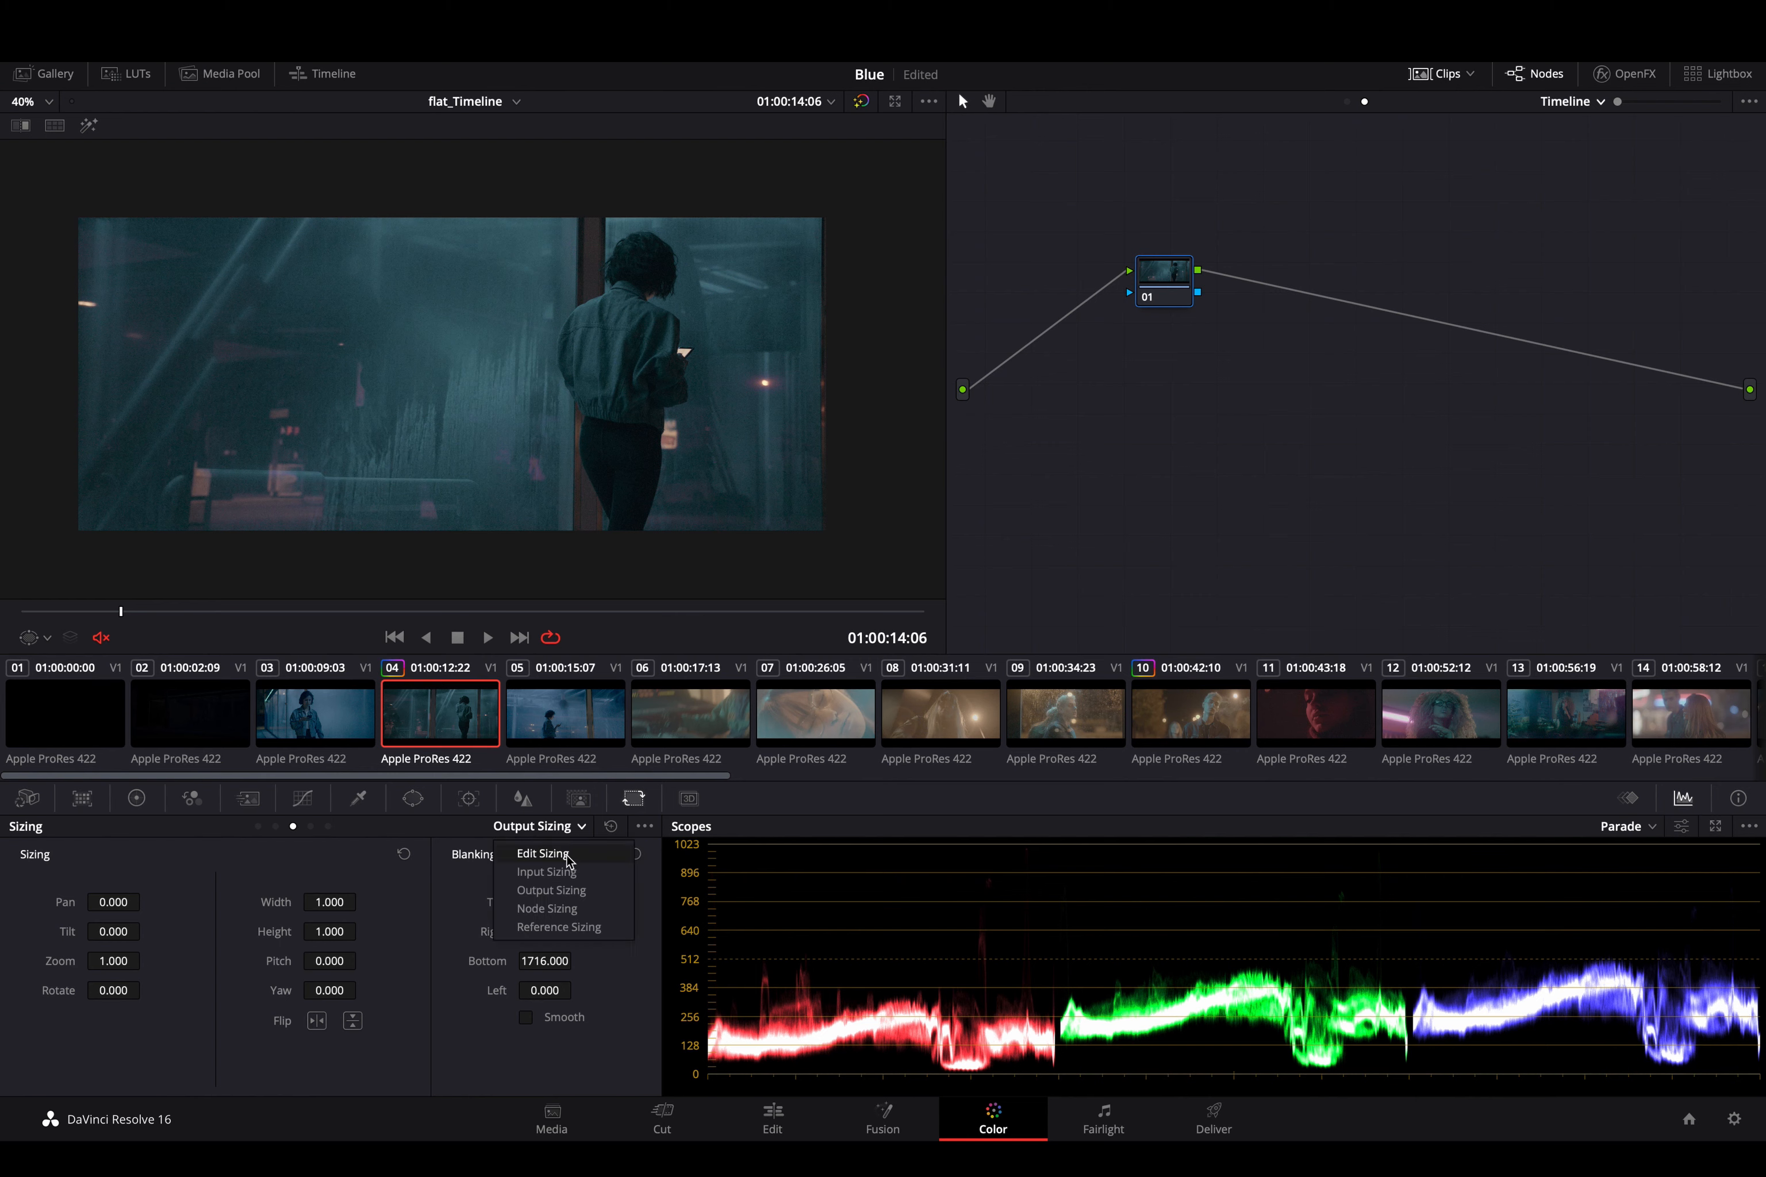
left_click(569, 911)
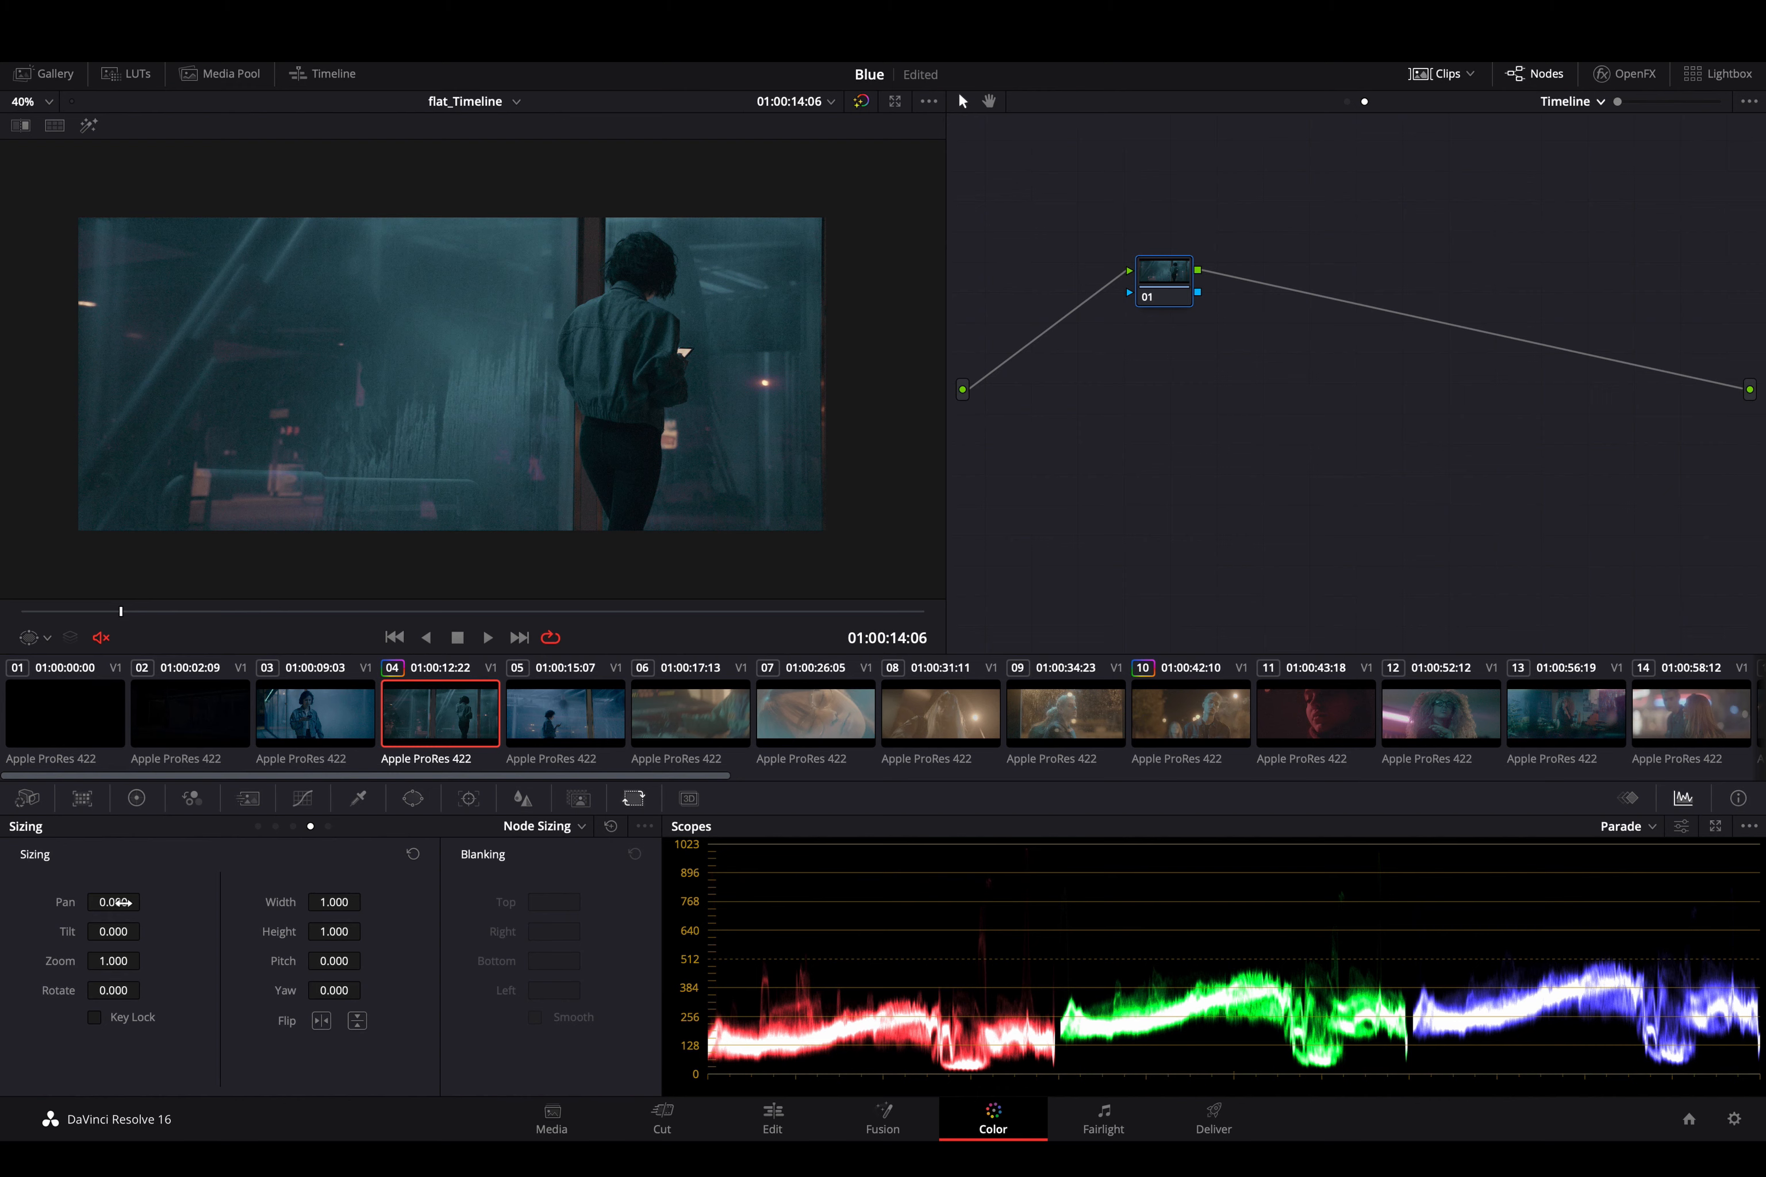
left_click_drag(118, 902, 121, 902)
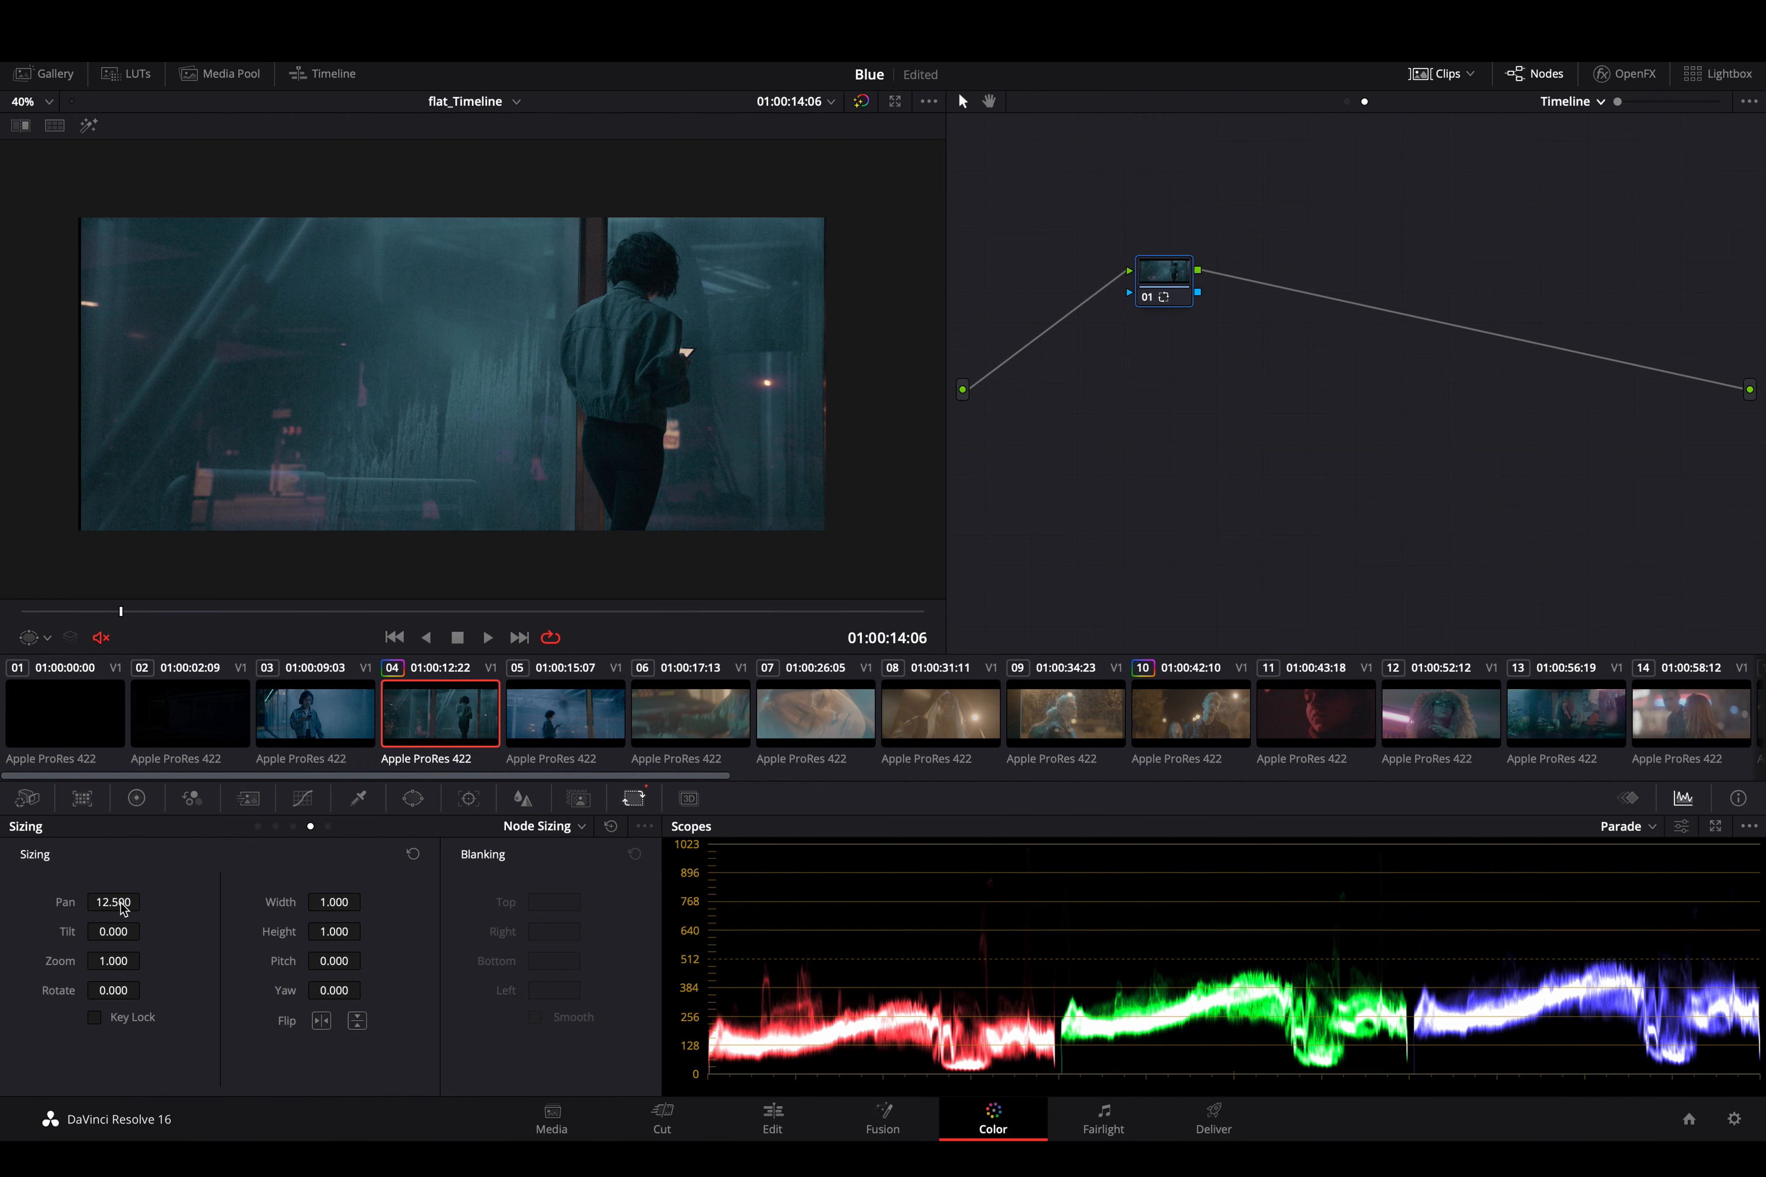
double_click(121, 908)
- Review the Reference Sizing and Edit Sizing controls, and return to Input Sizing
left_click(524, 828)
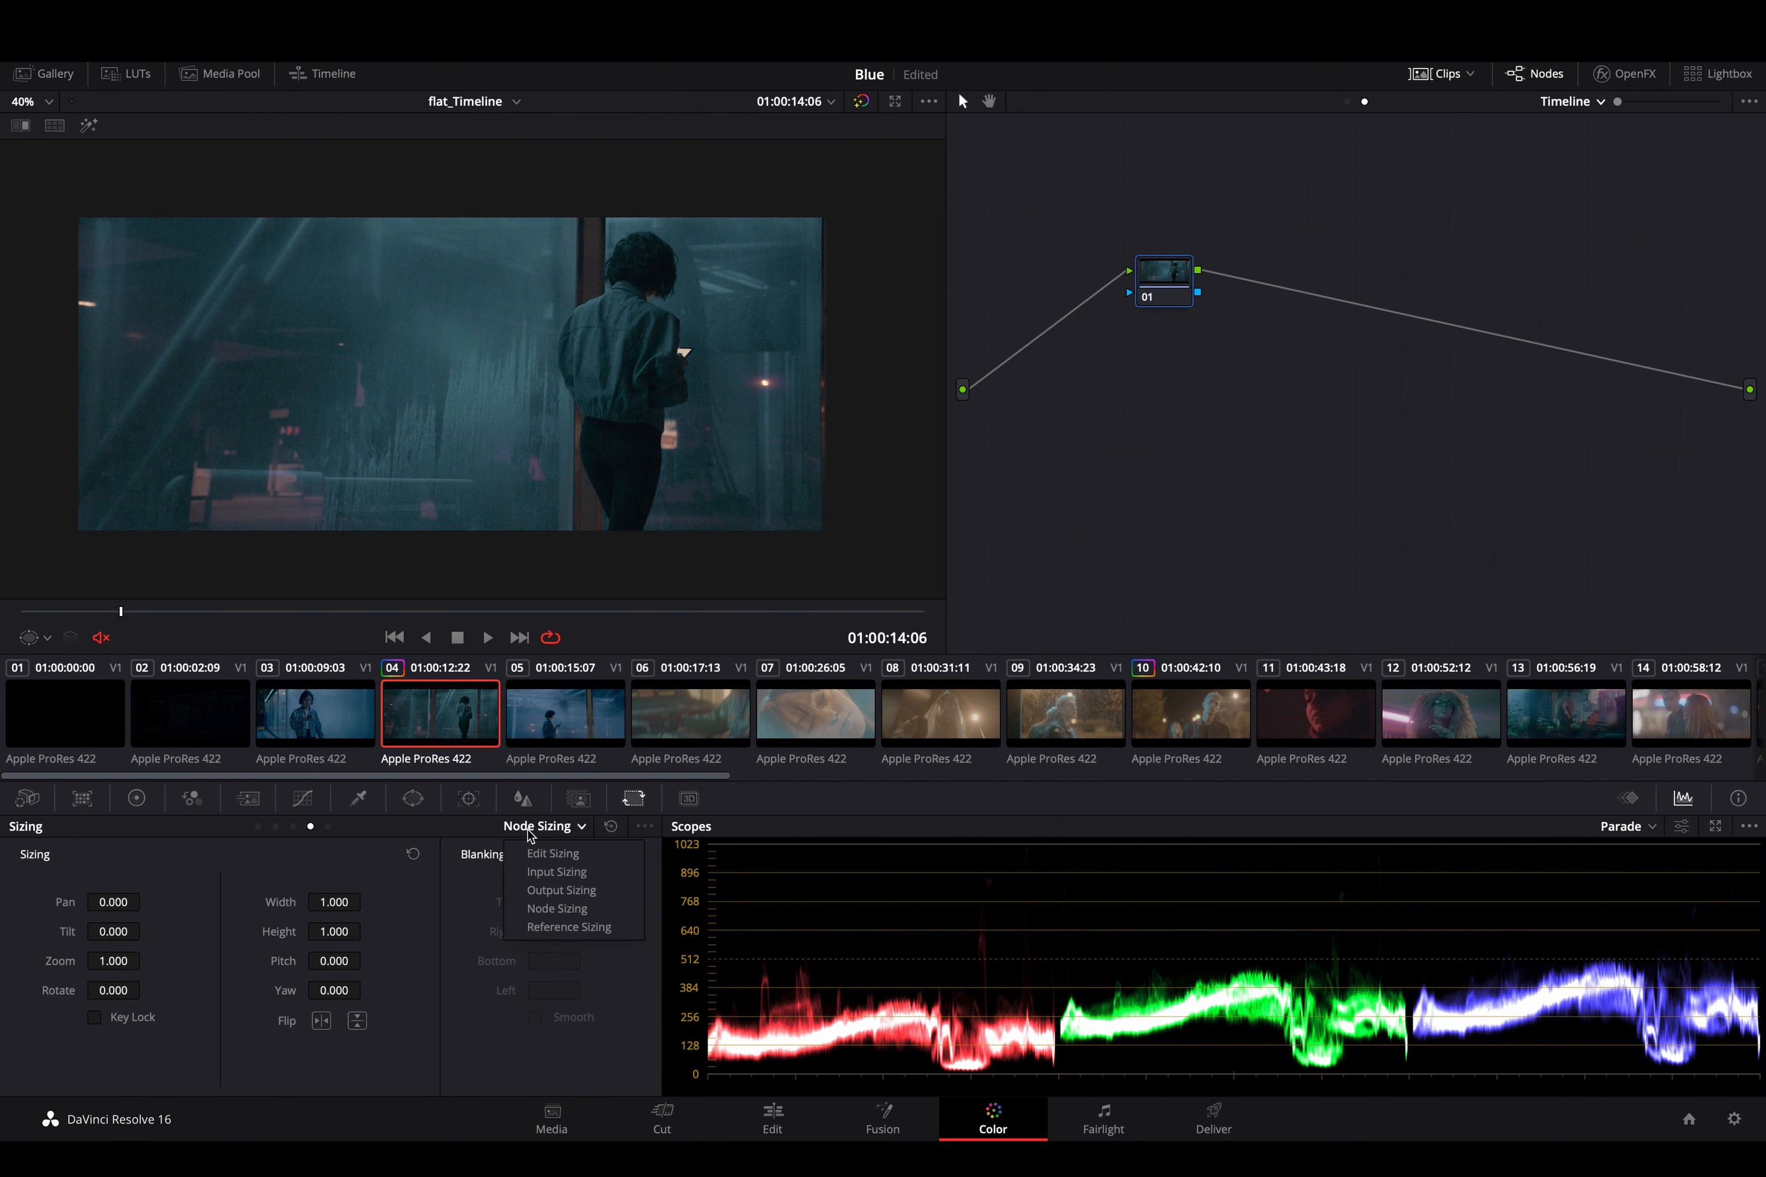
left_click(604, 928)
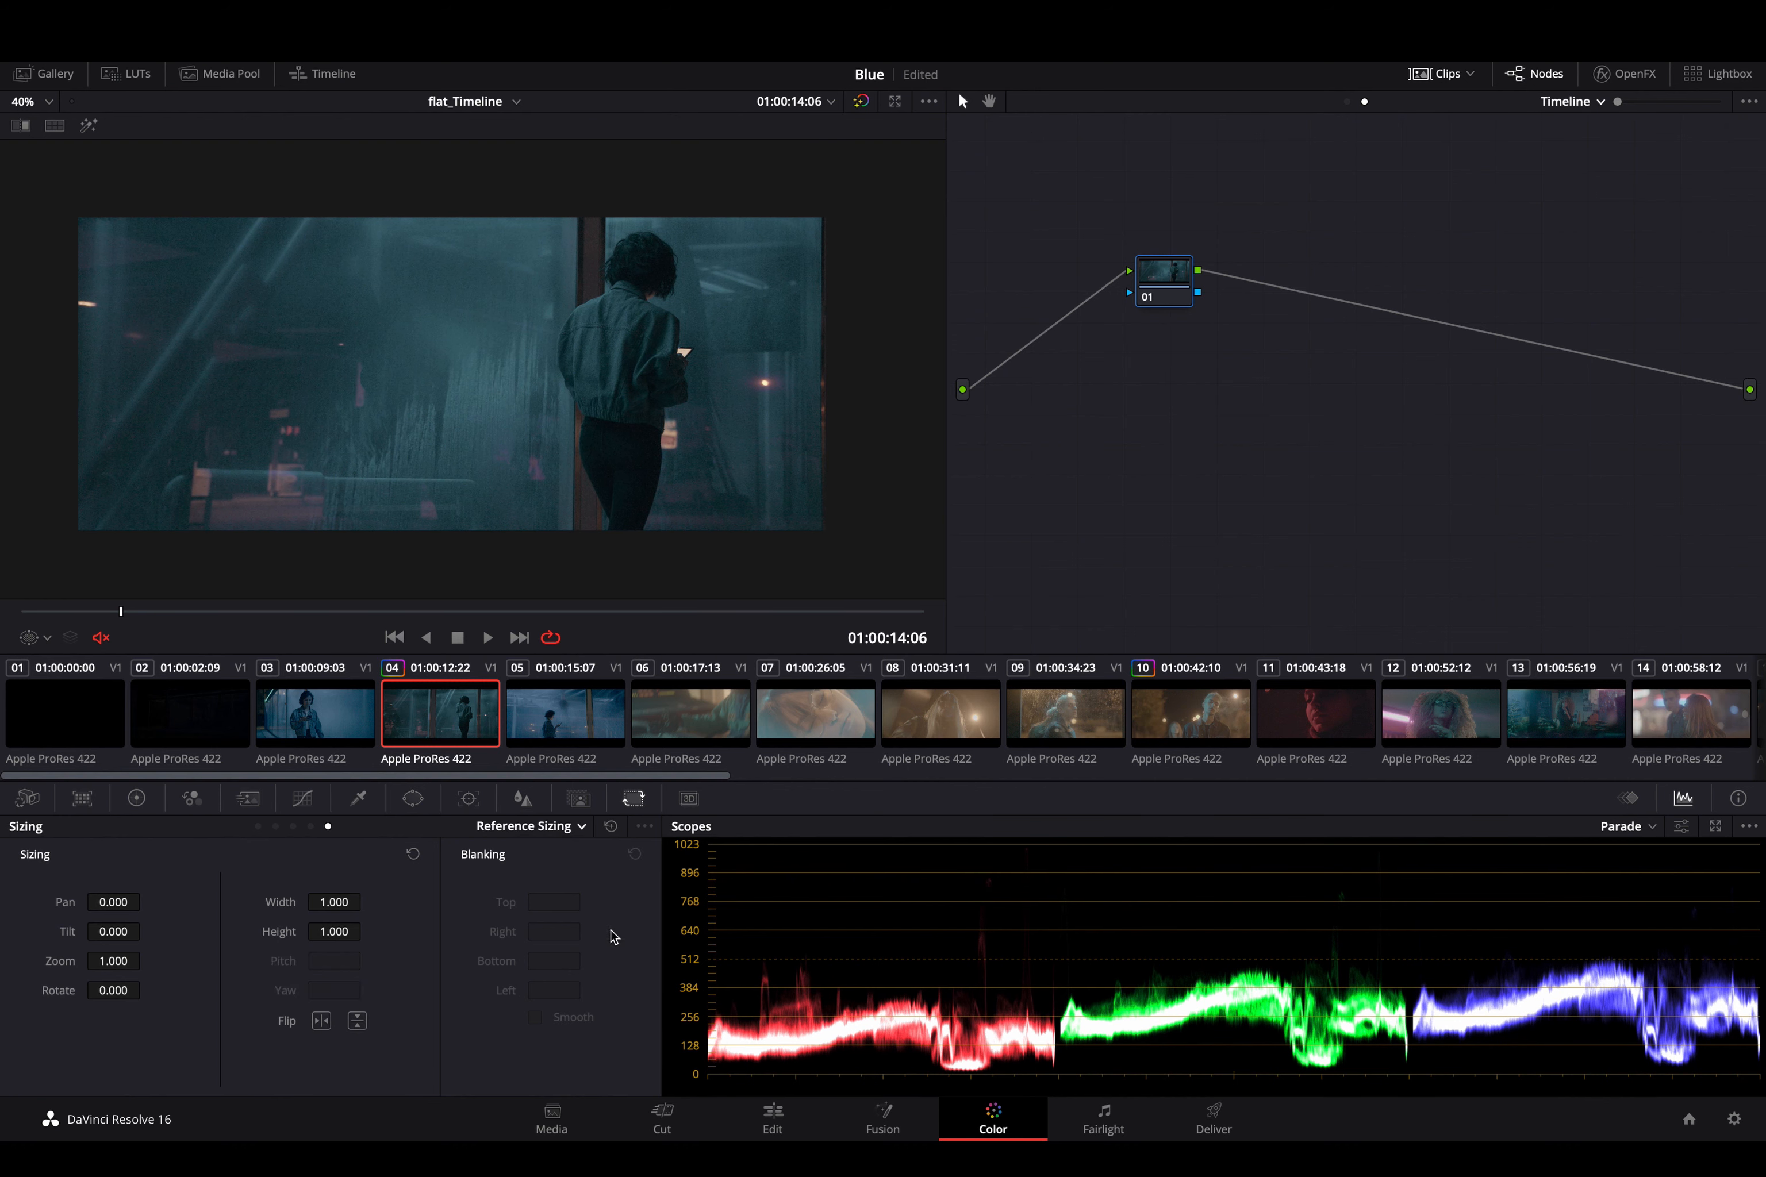
left_click(568, 832)
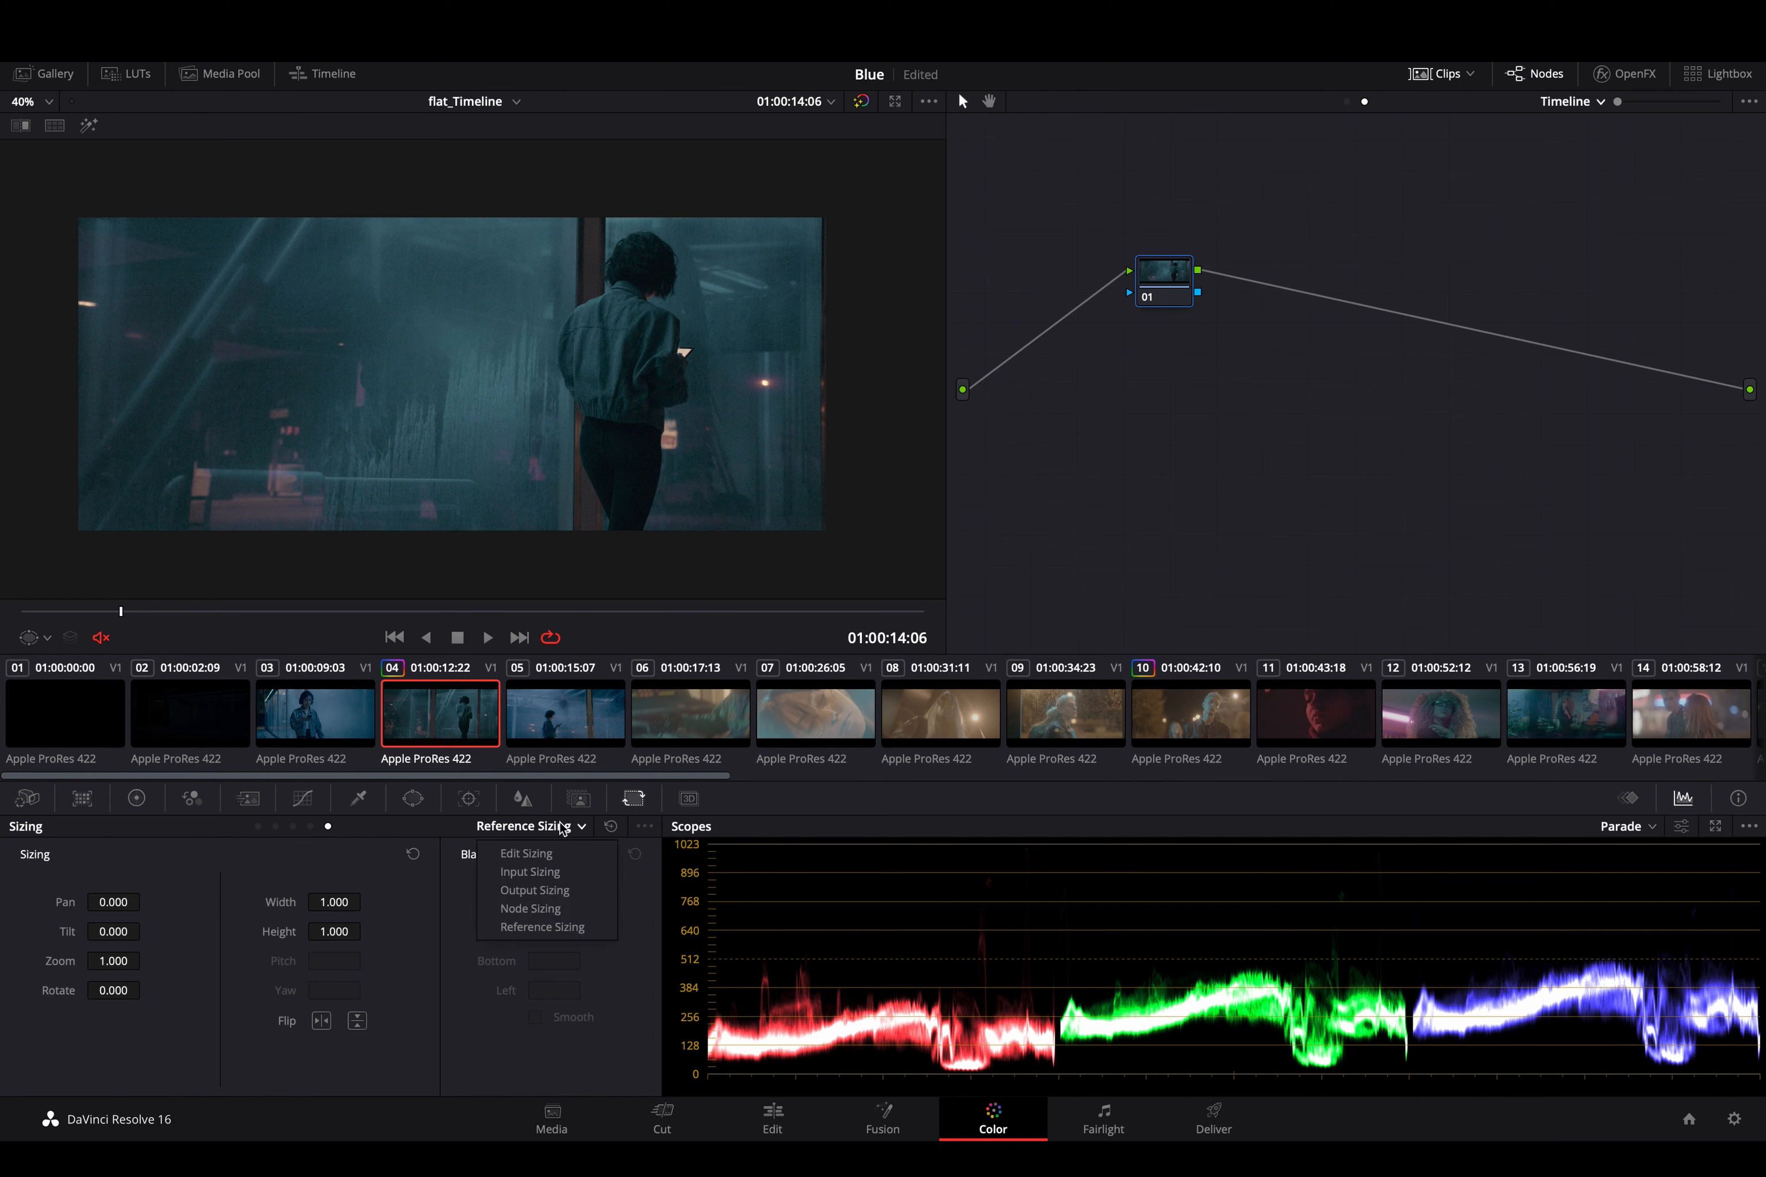
left_click(564, 854)
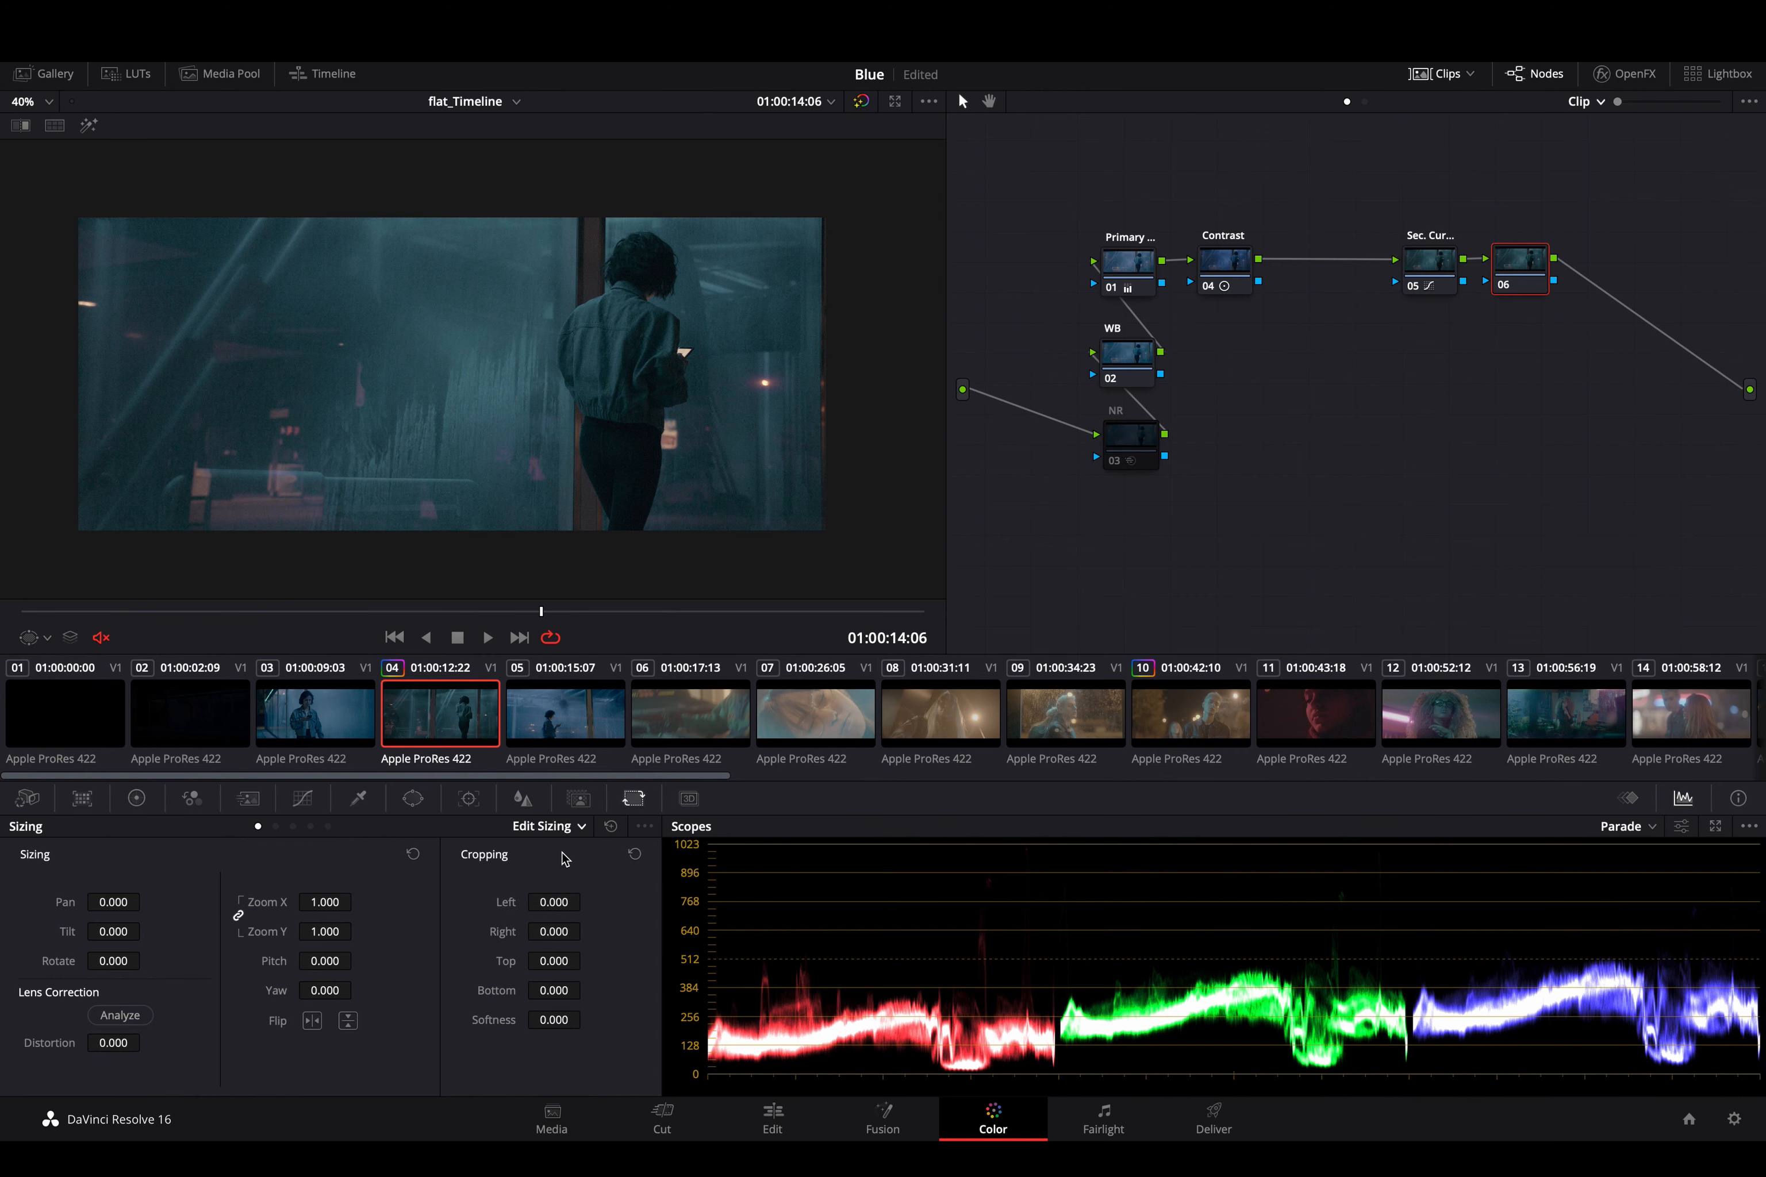
left_click(550, 827)
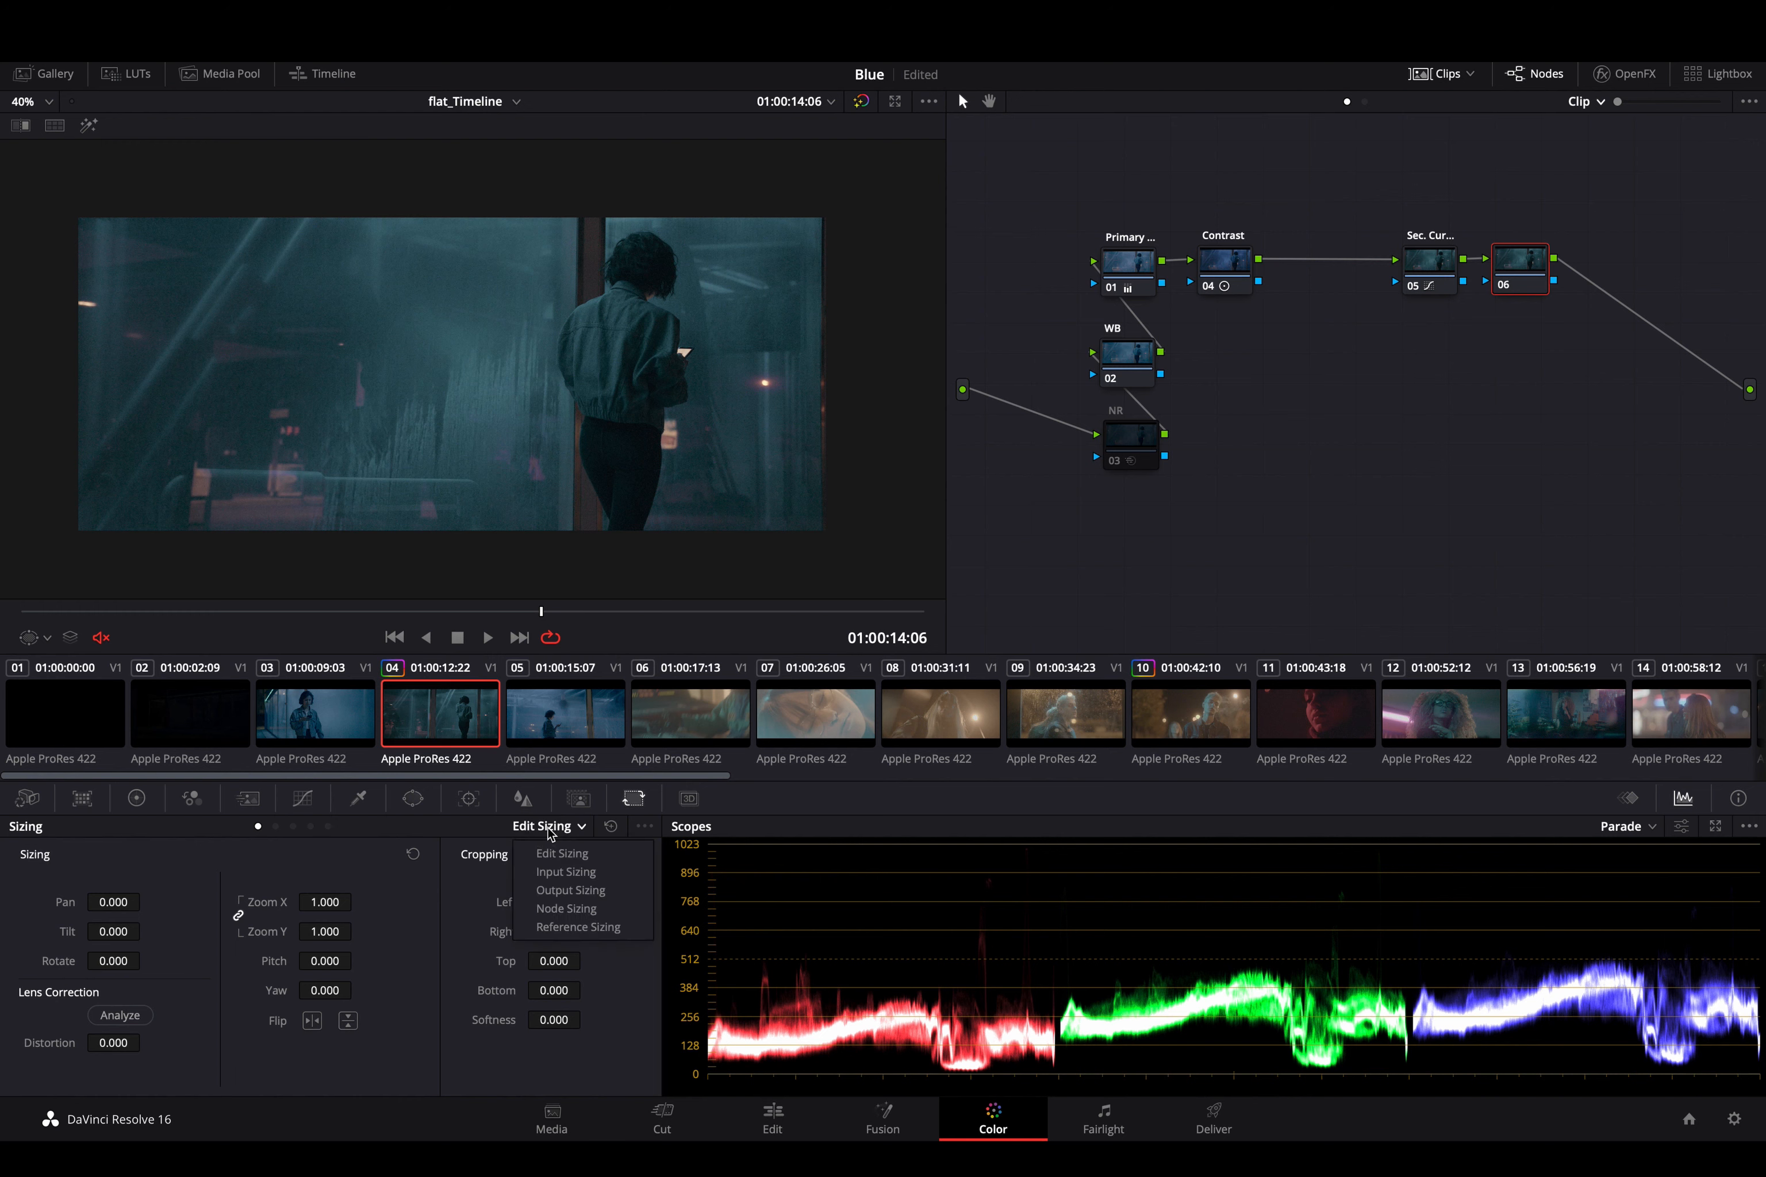
left_click(566, 871)
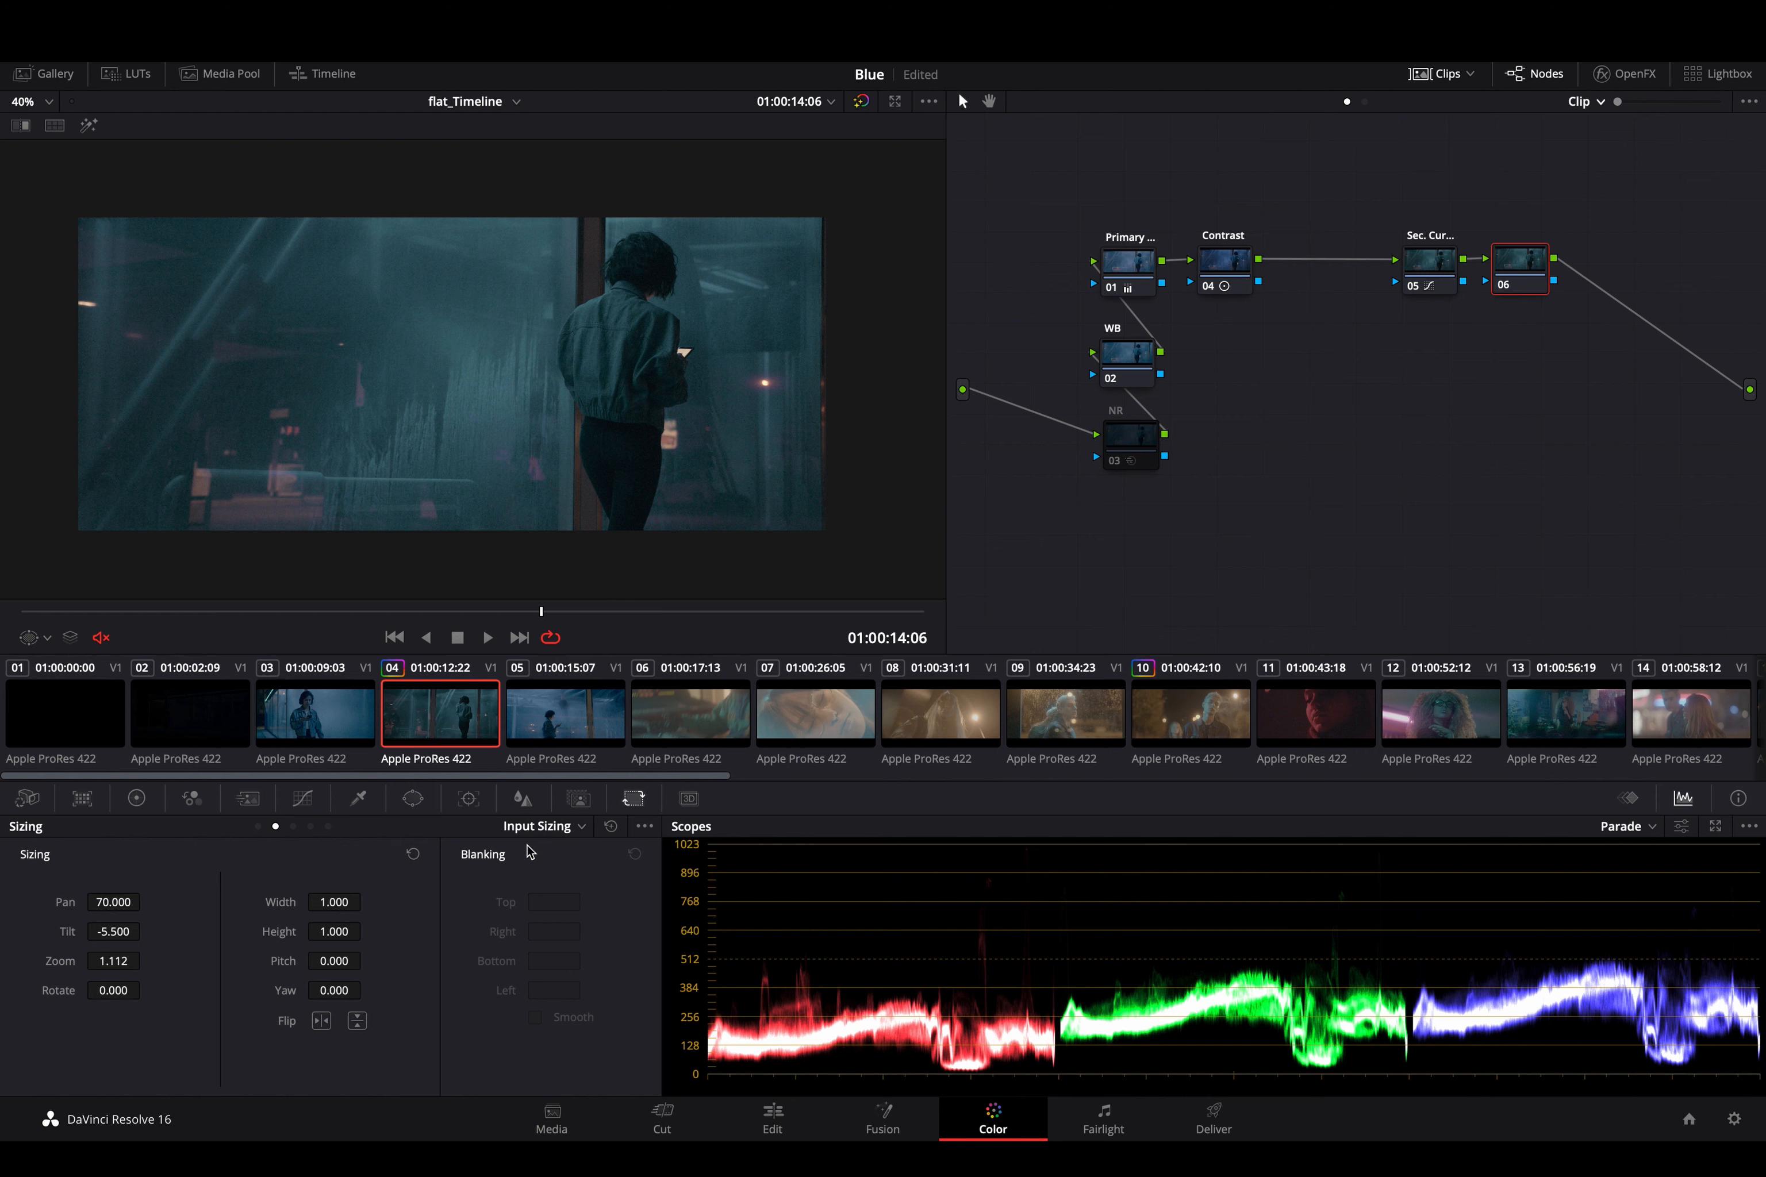
- Park the playhead at 01:00:13:17 and strongly darken node 06 by pulling the middle of its custom curve down
left_click(413, 799)
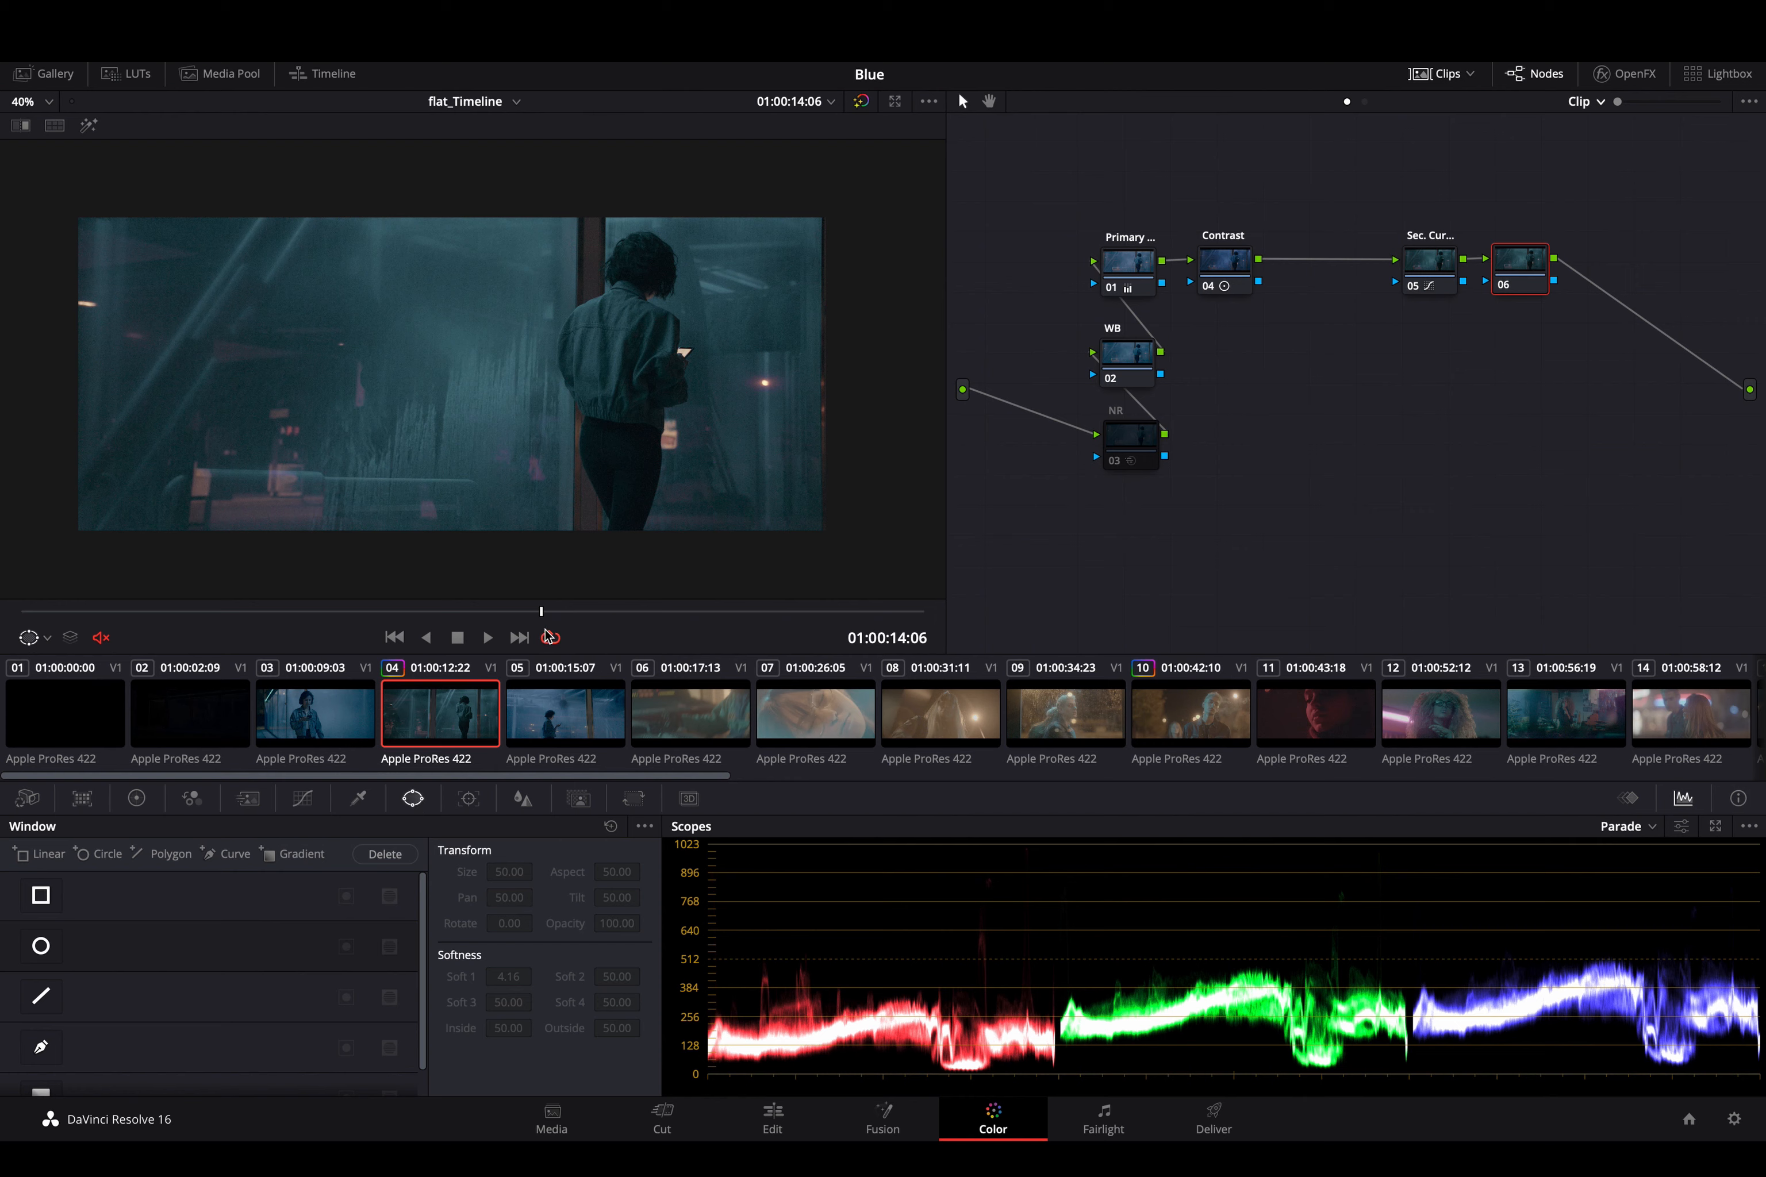
left_click_drag(536, 612, 329, 603)
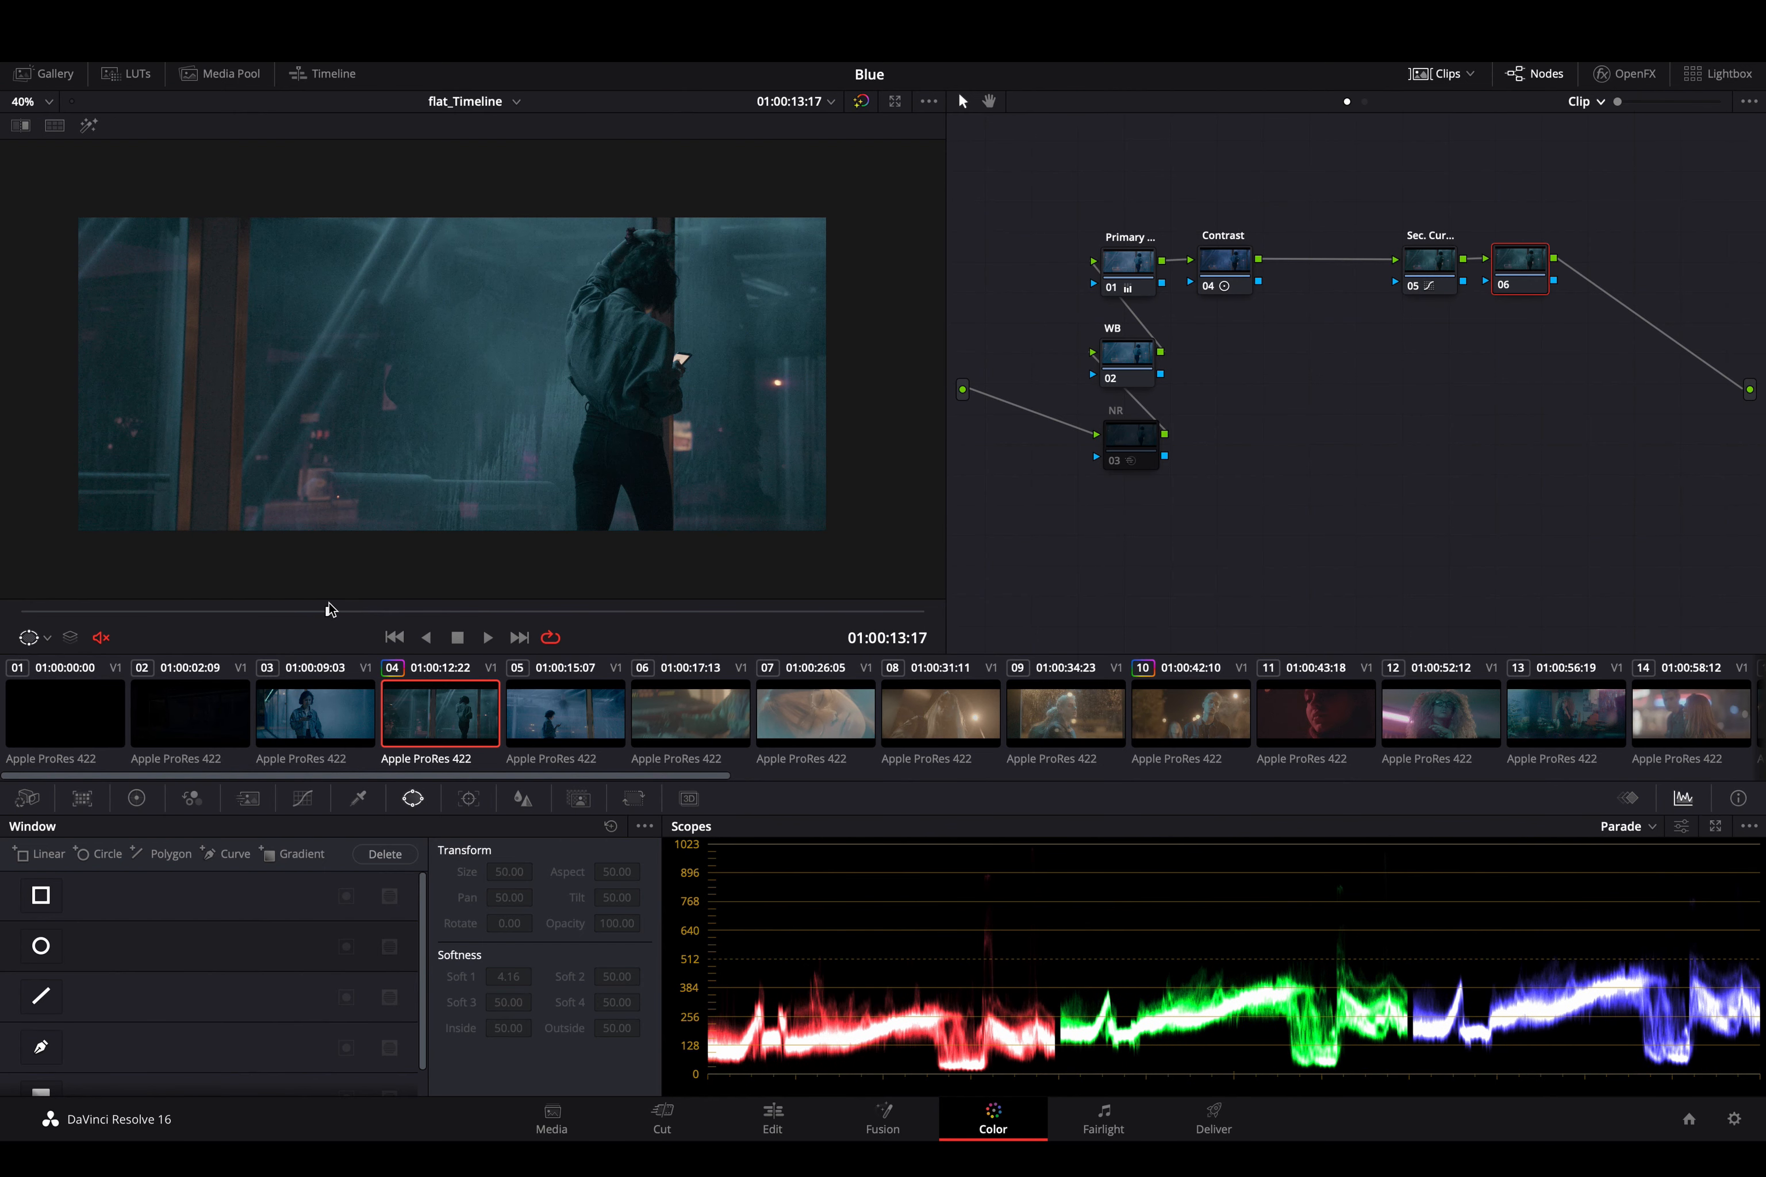
left_click(305, 799)
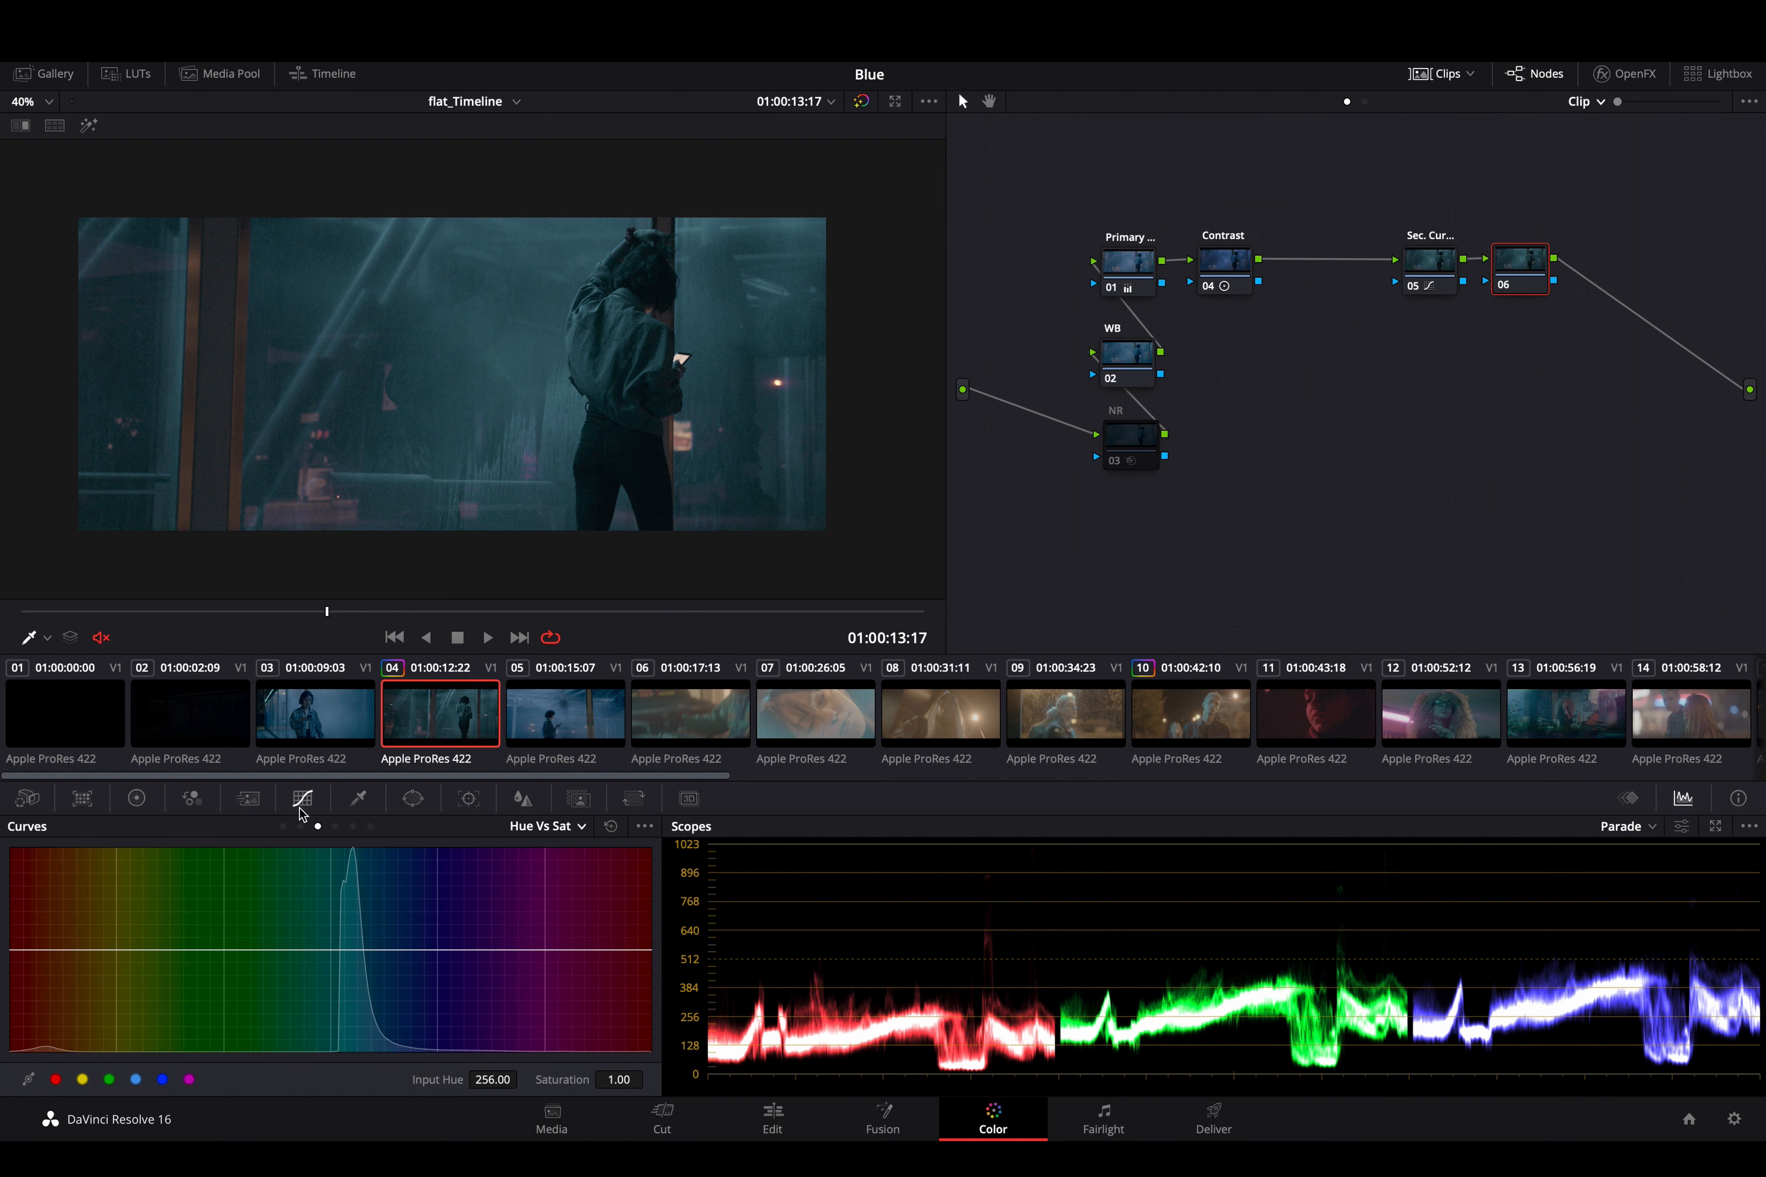
left_click(284, 826)
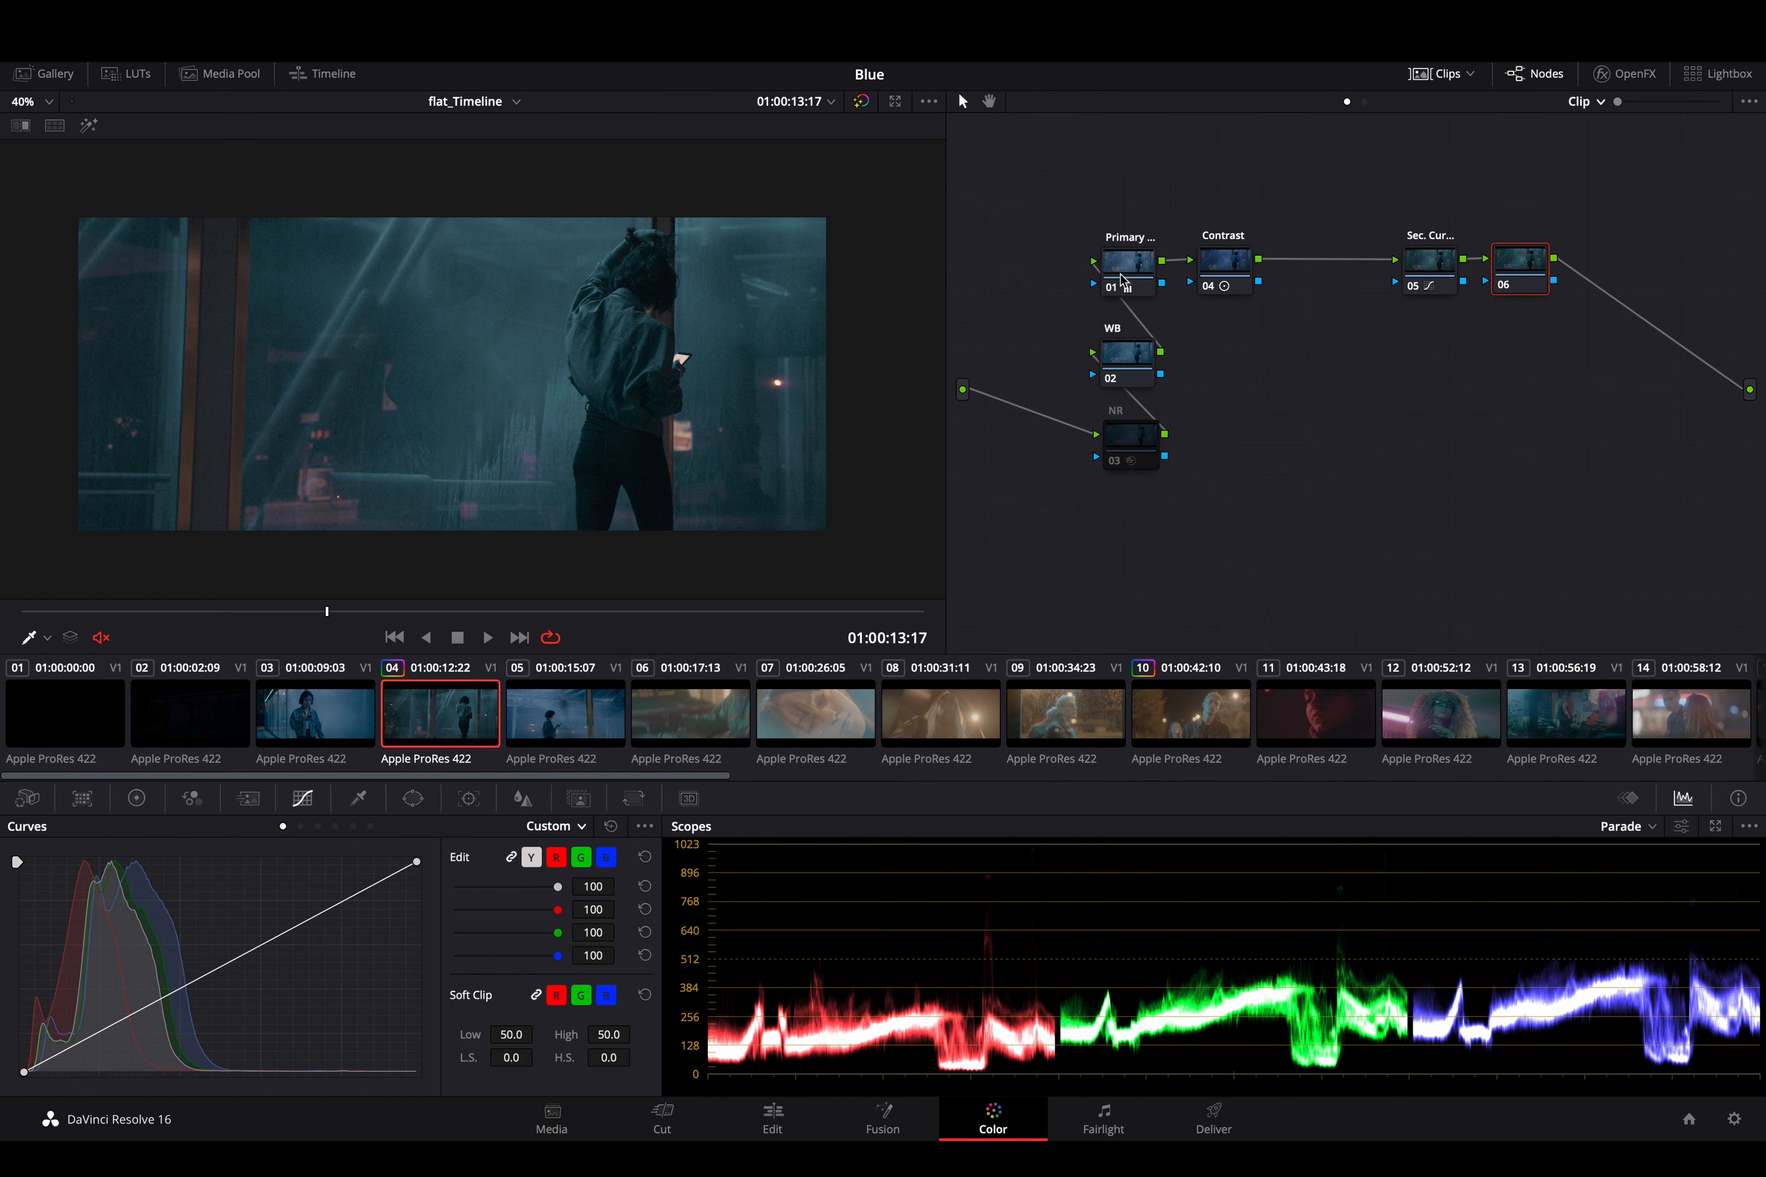
left_click(1231, 268)
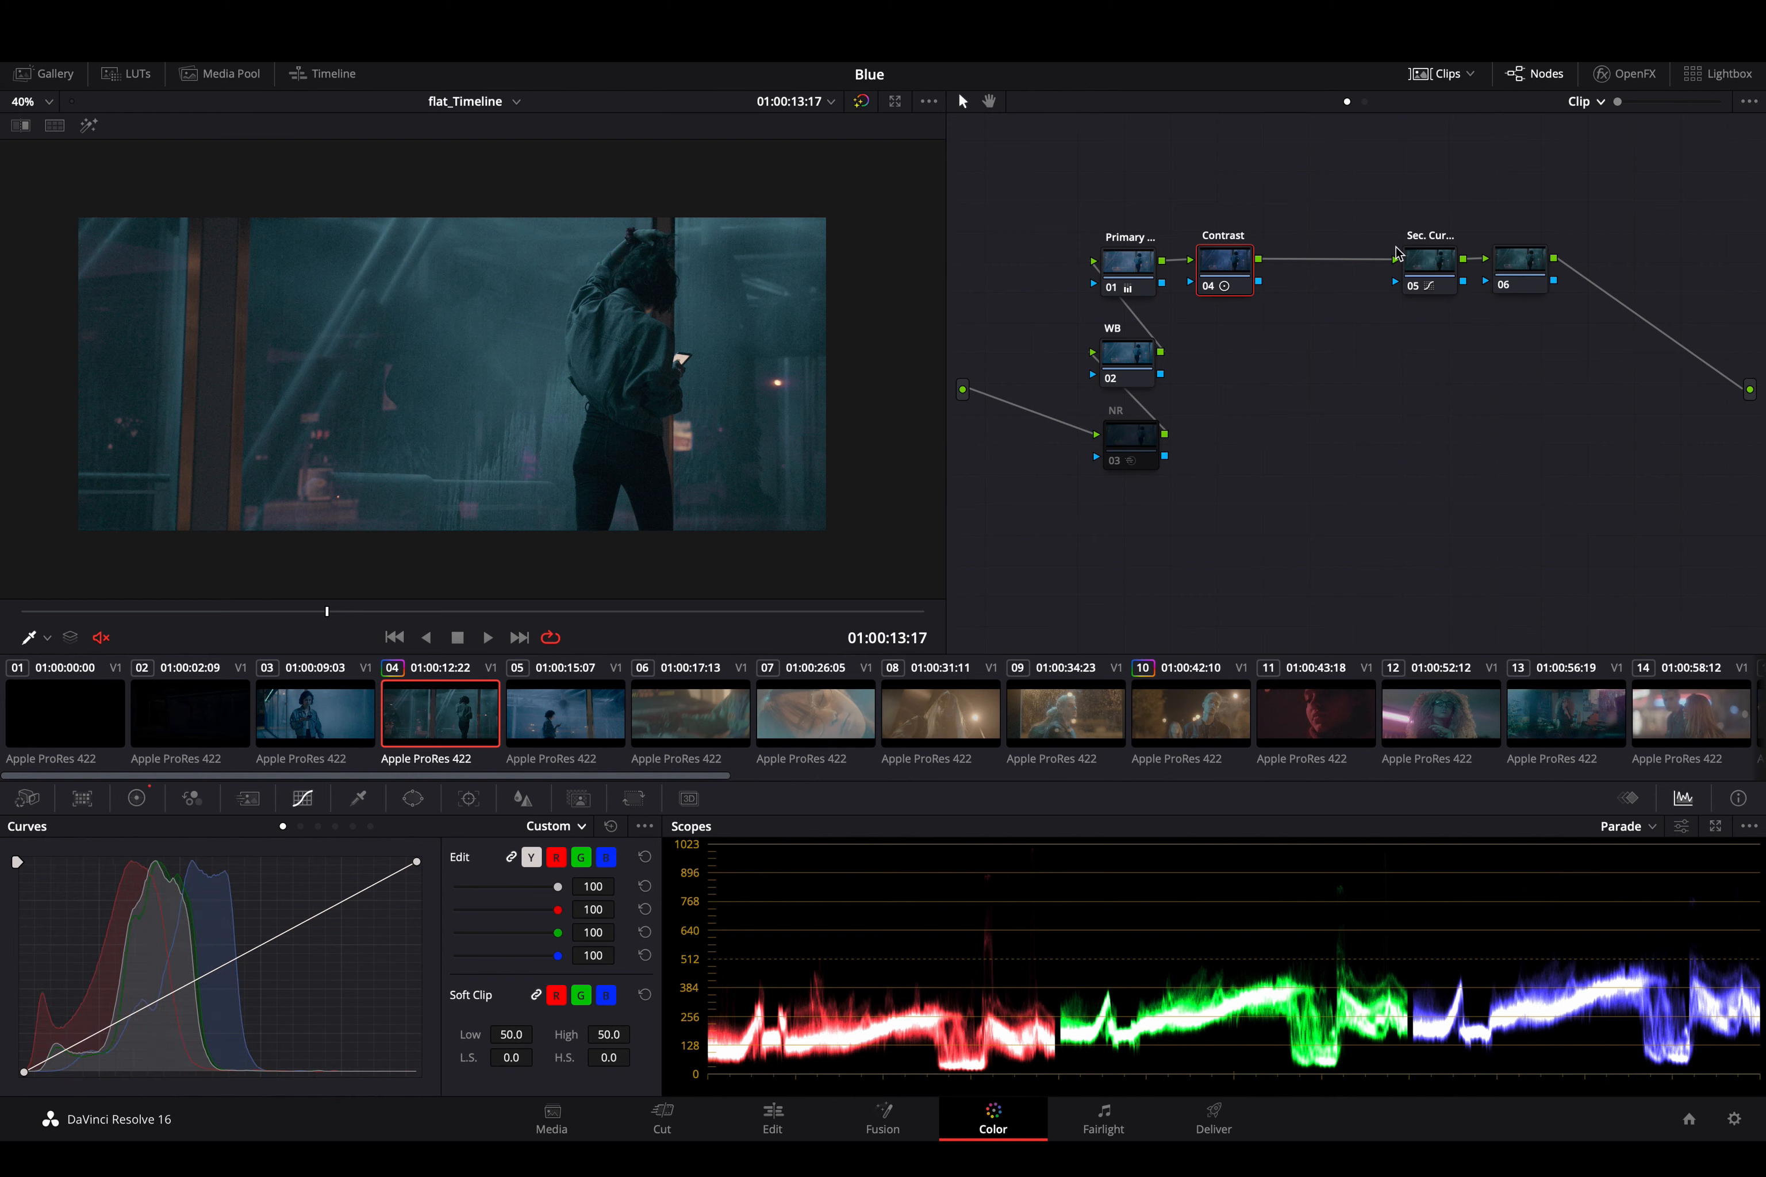
left_click(1510, 272)
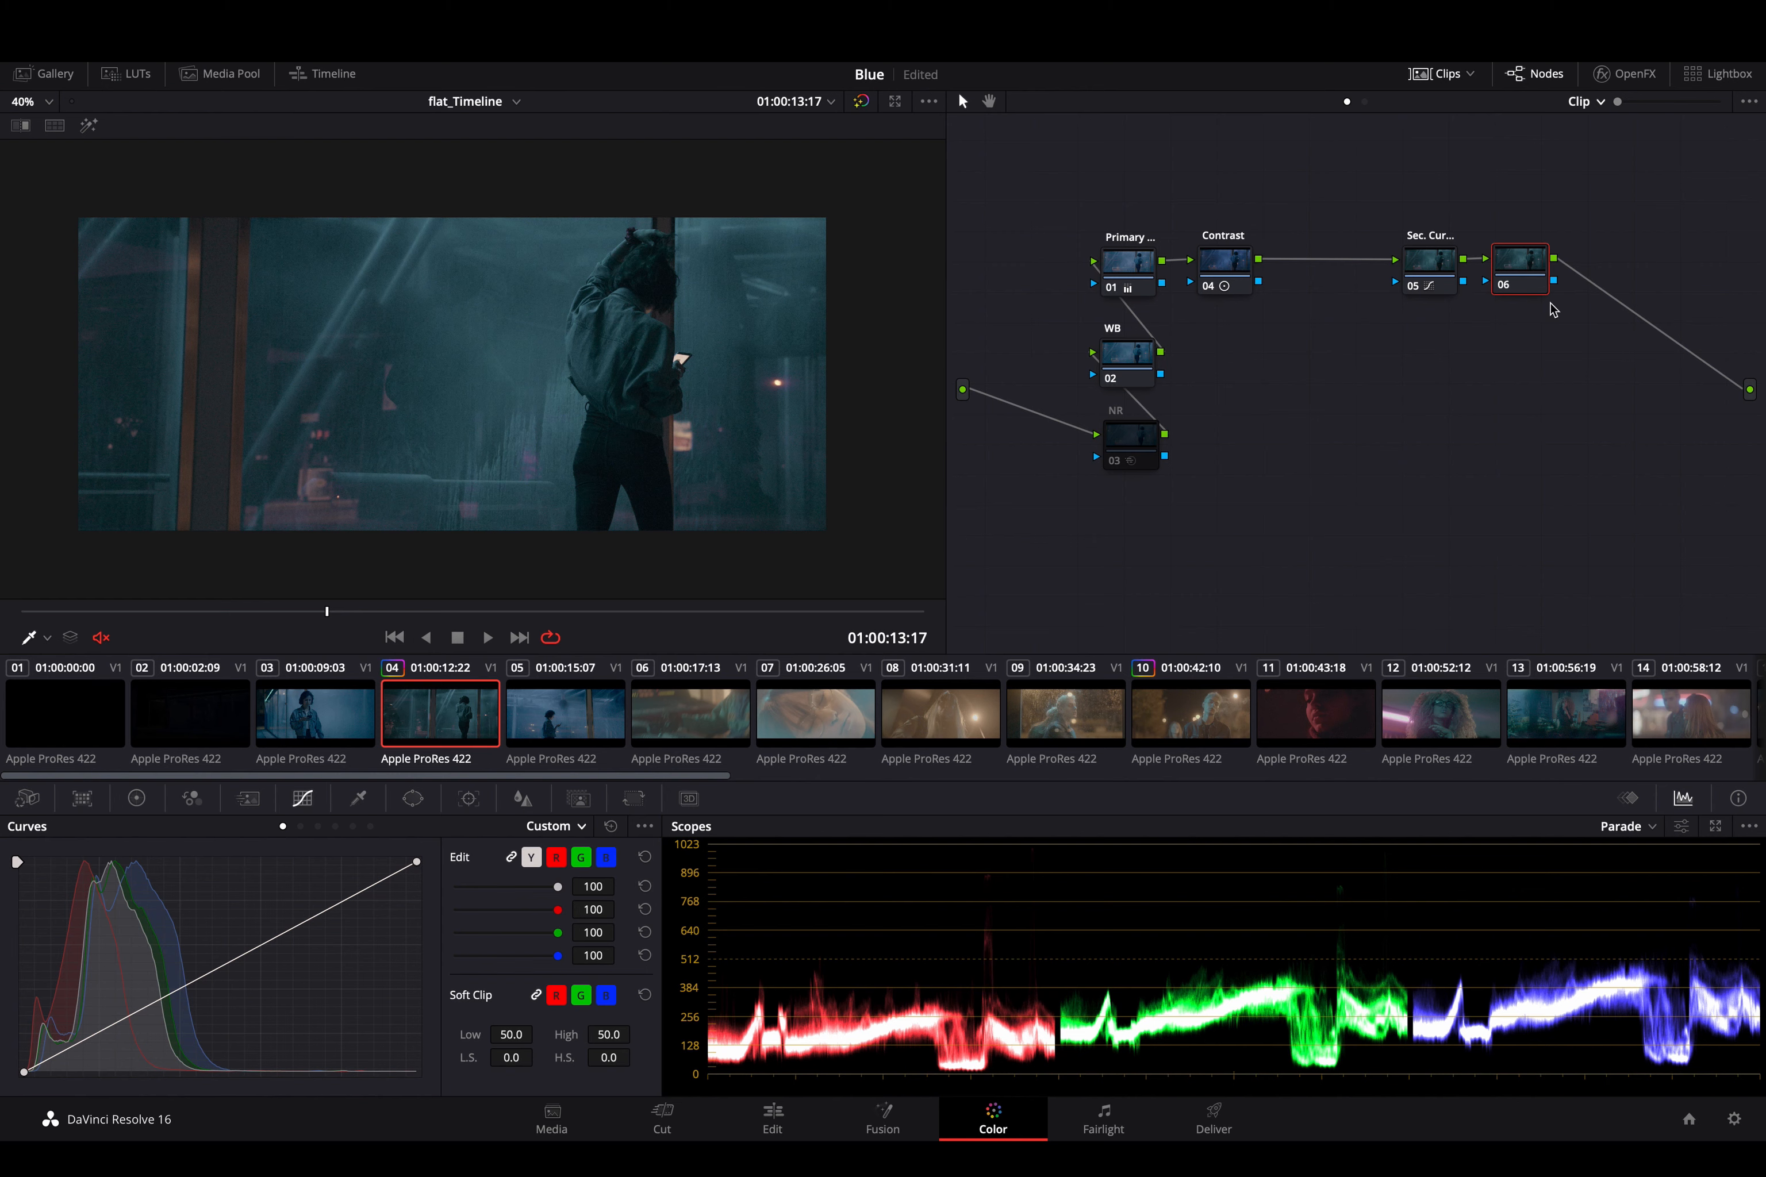
left_click_drag(1523, 263, 1525, 261)
left_click_drag(161, 1004, 216, 1024)
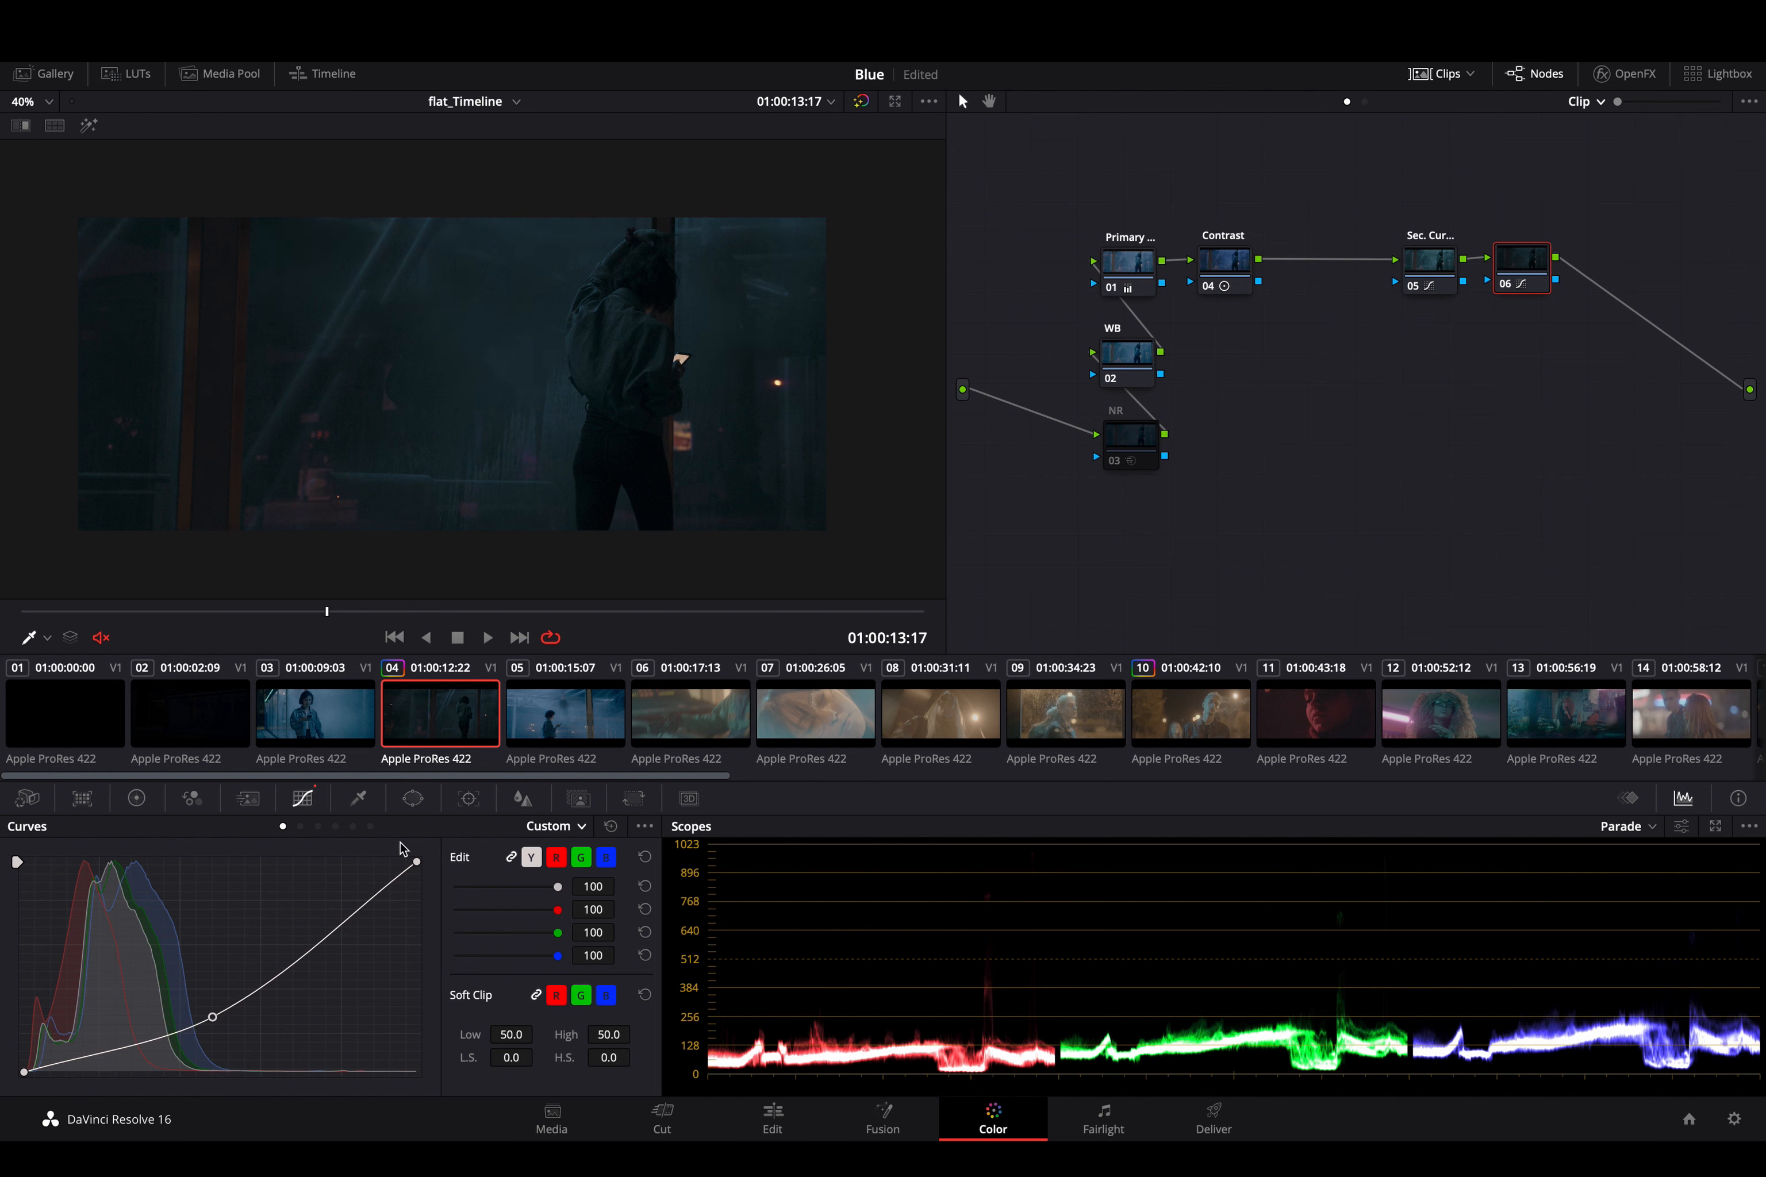
- Try an inverted circular window over the woman on node 06, at Pan 58.41, Tilt 54.37 and Soft 1 30.19, and disable it
left_click(412, 801)
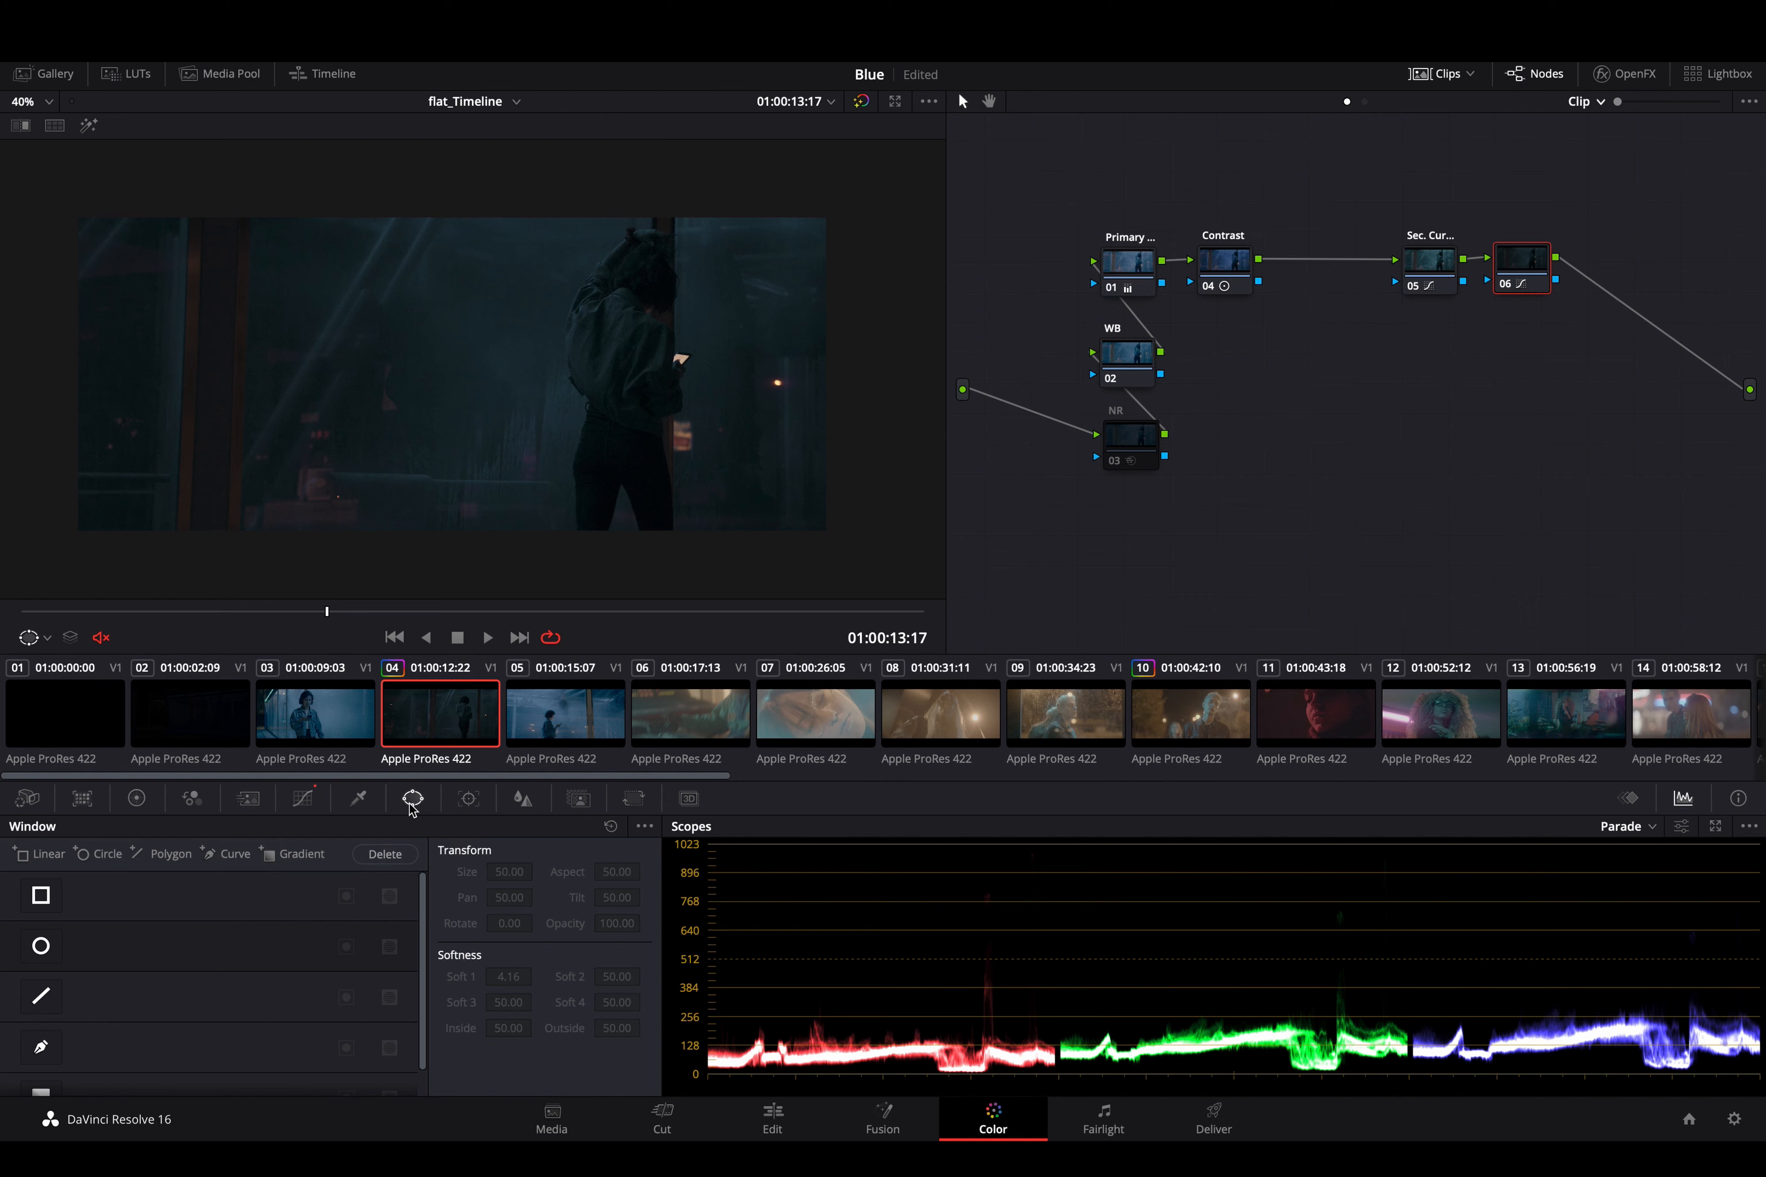
scroll(139, 1013, "down", 1)
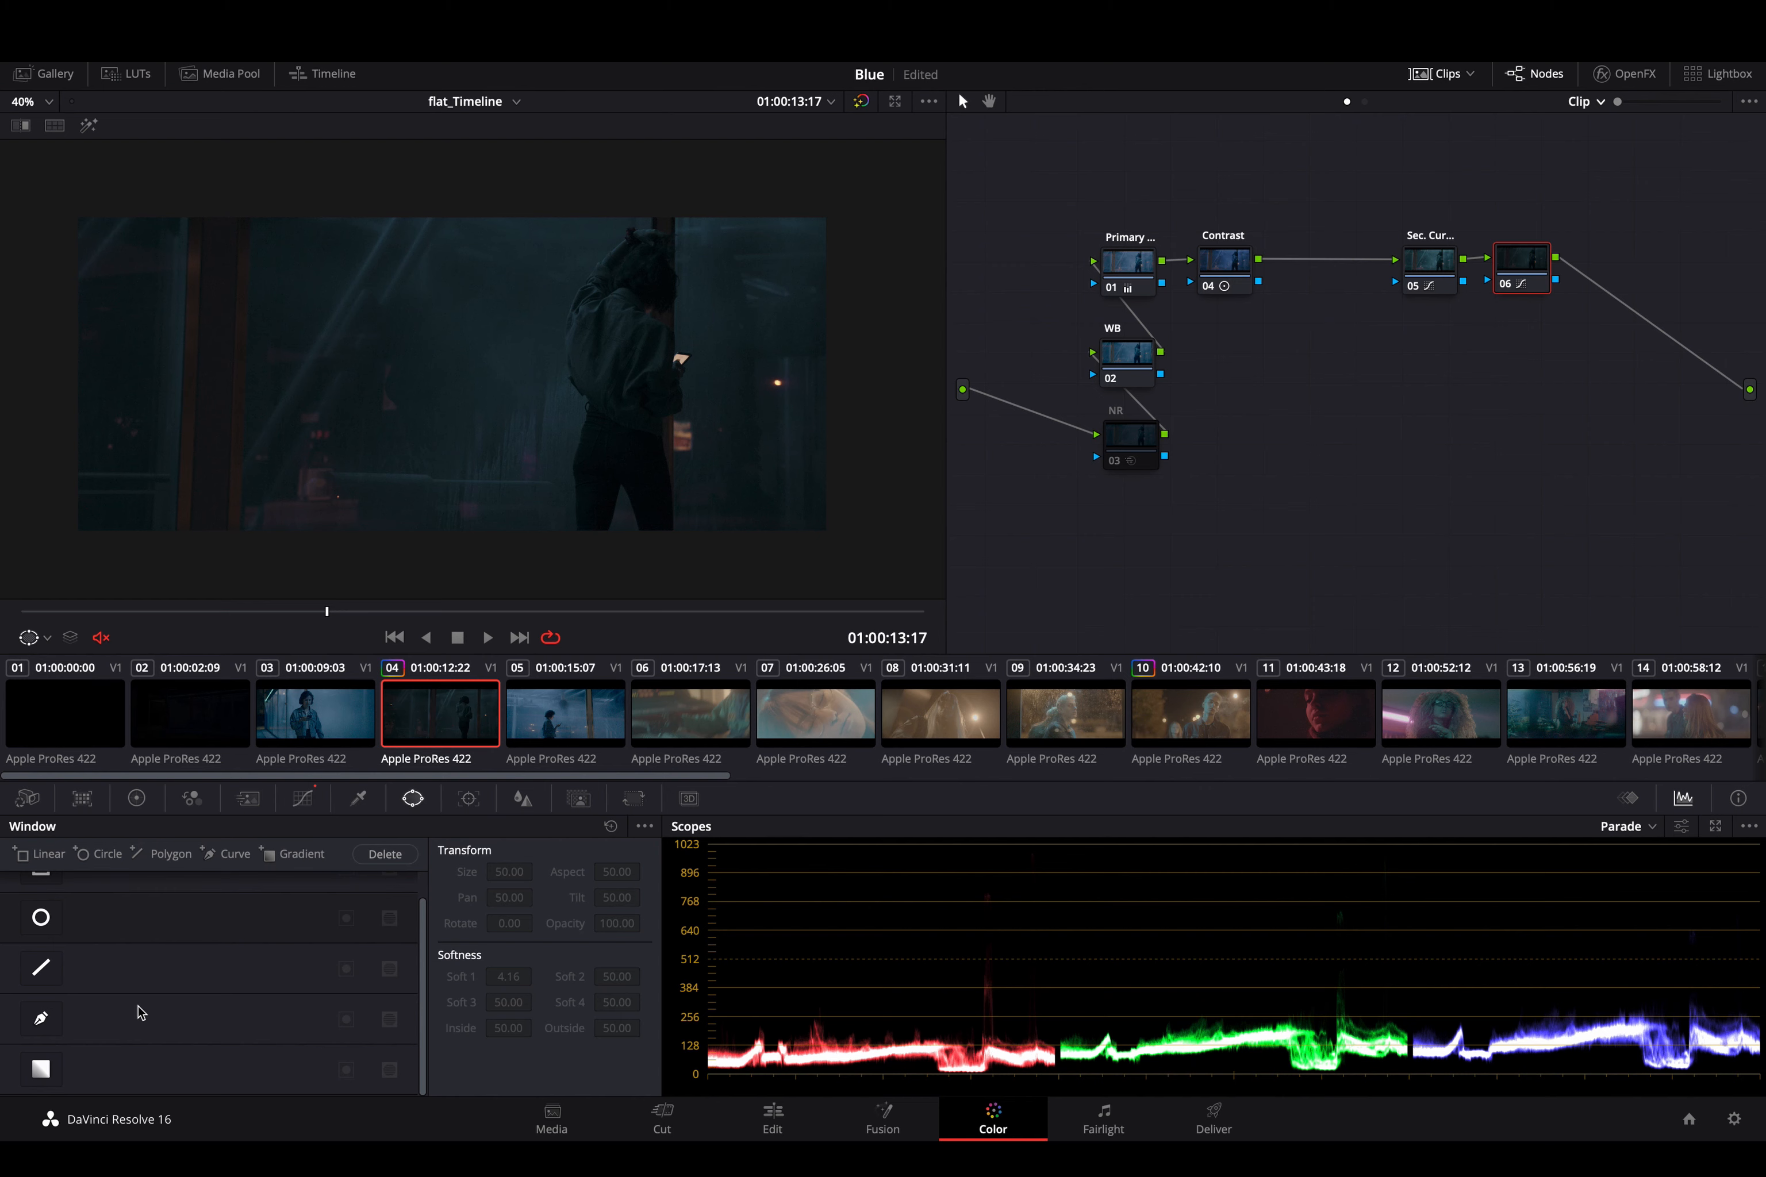
left_click(304, 799)
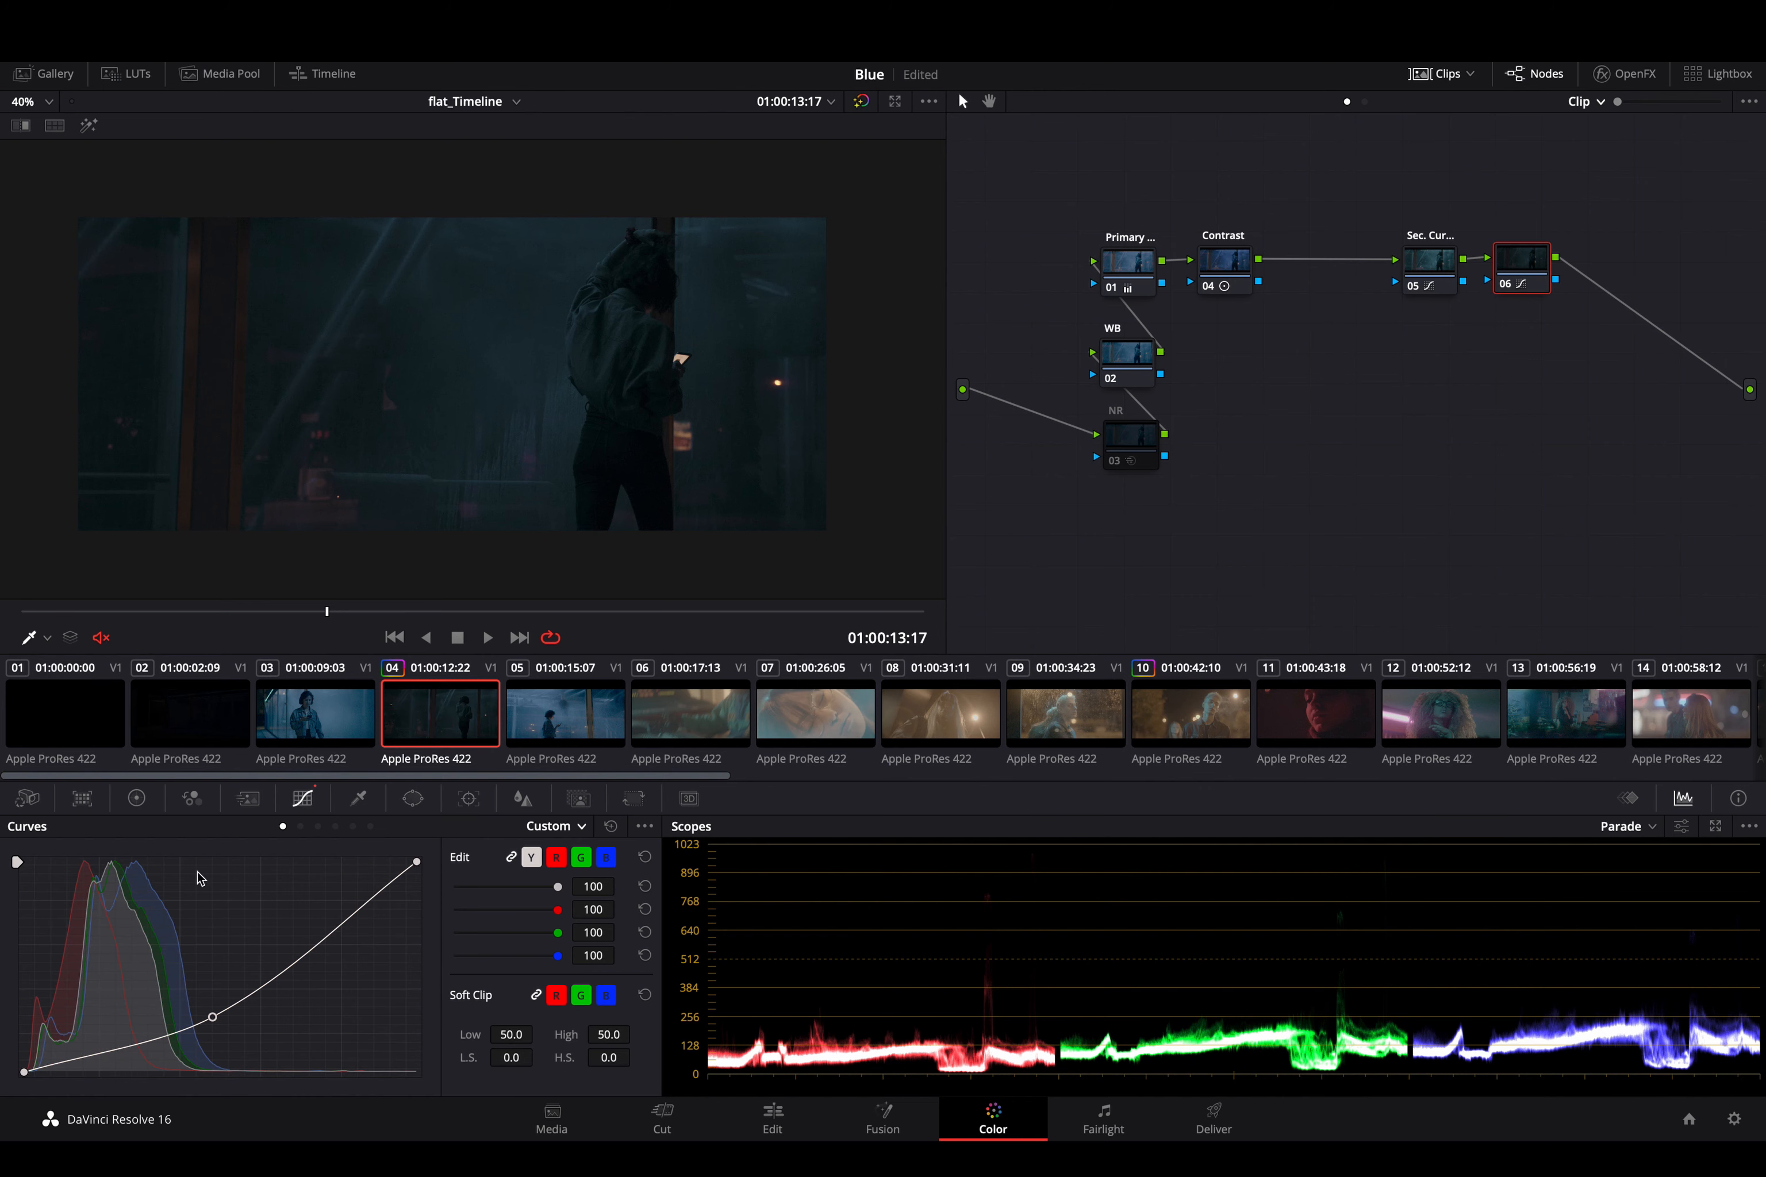
left_click(412, 798)
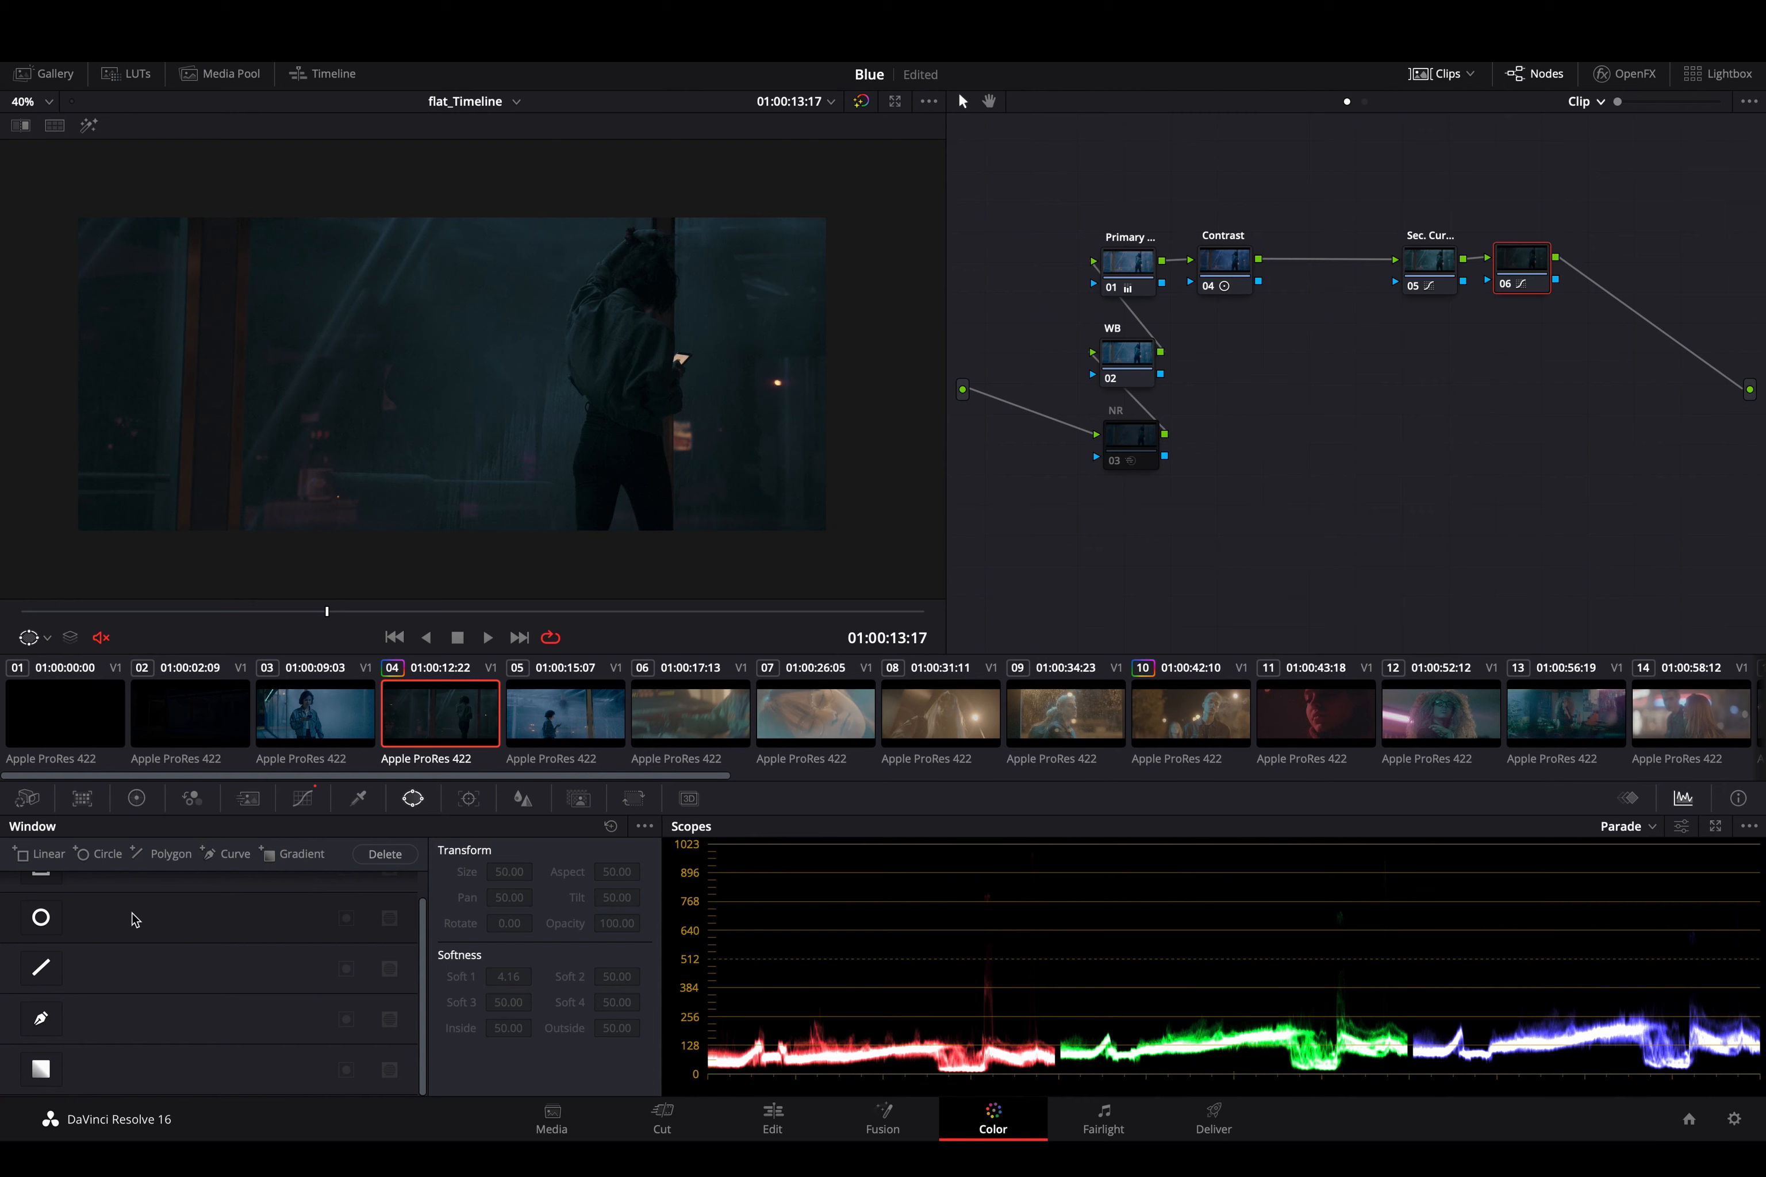
left_click(41, 917)
left_click_drag(629, 364, 682, 348)
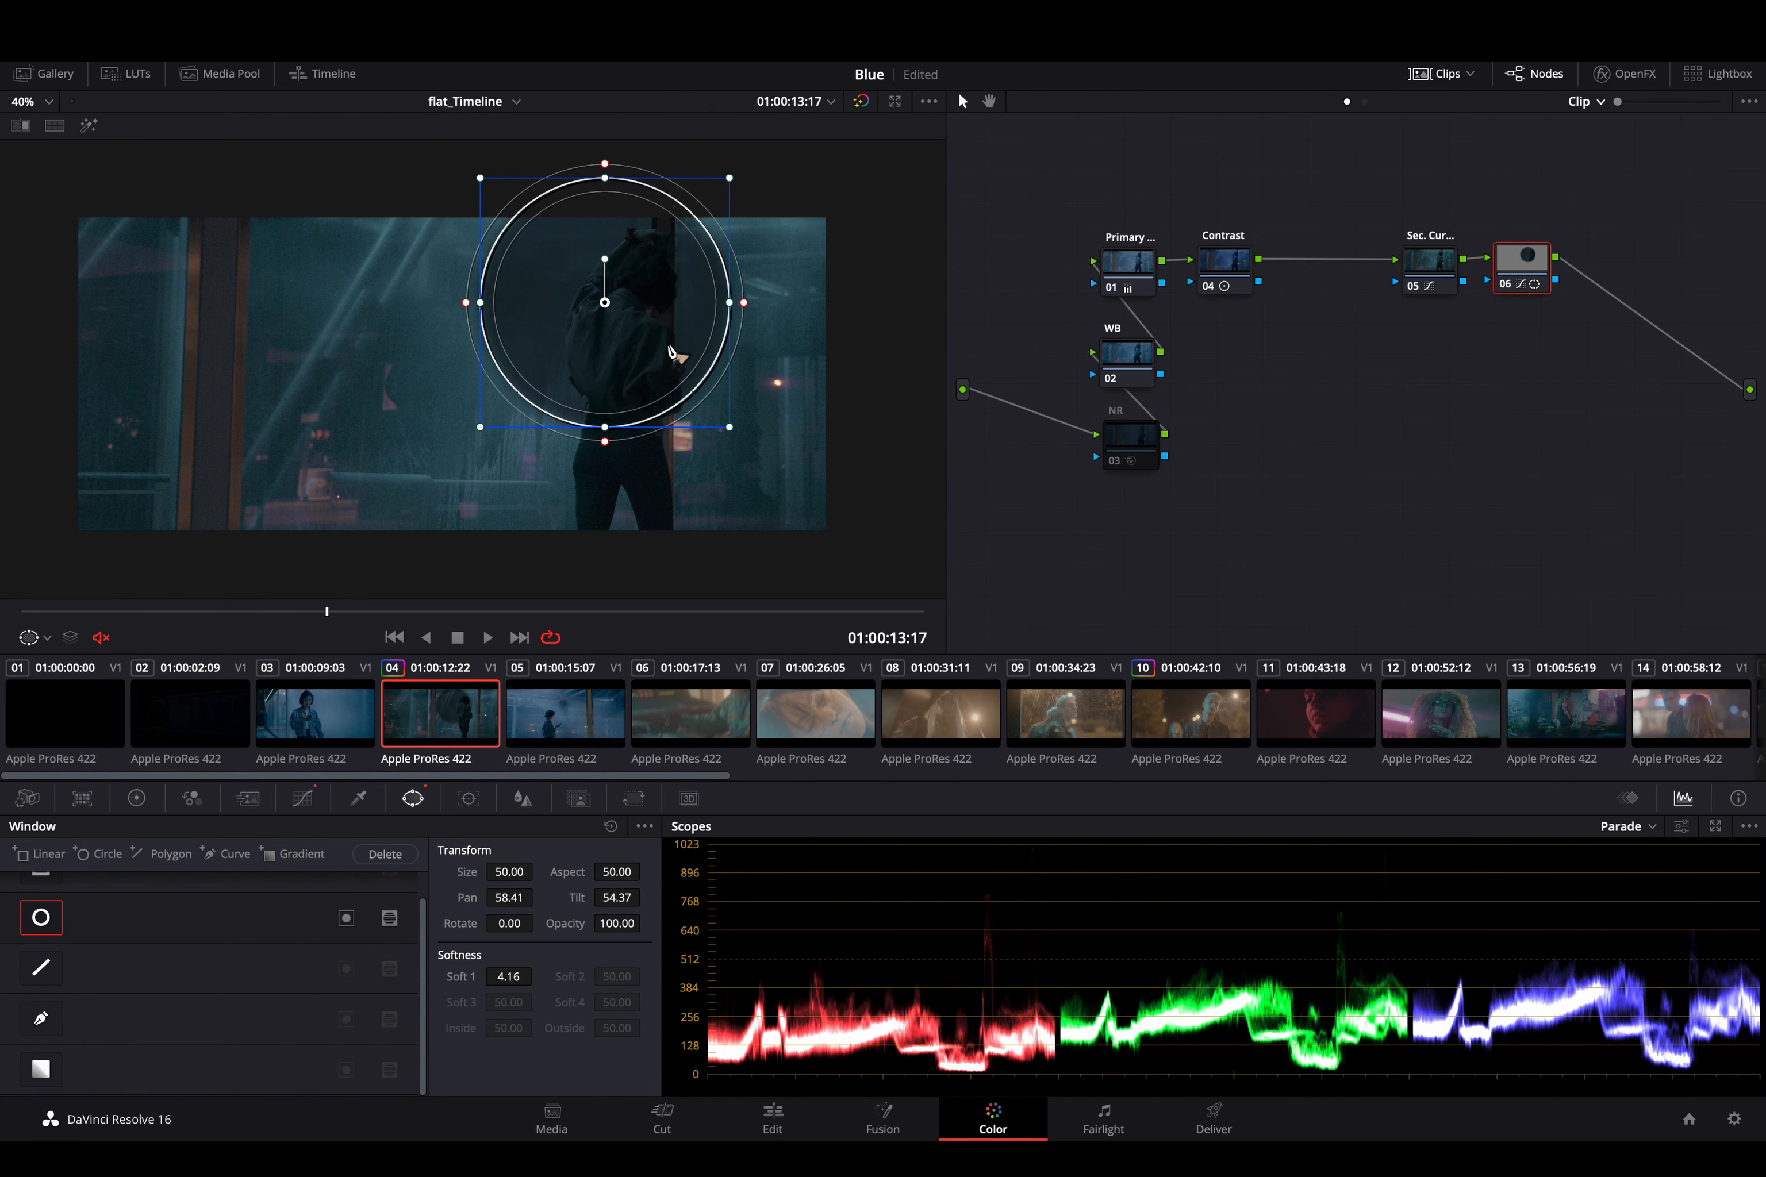
left_click(345, 920)
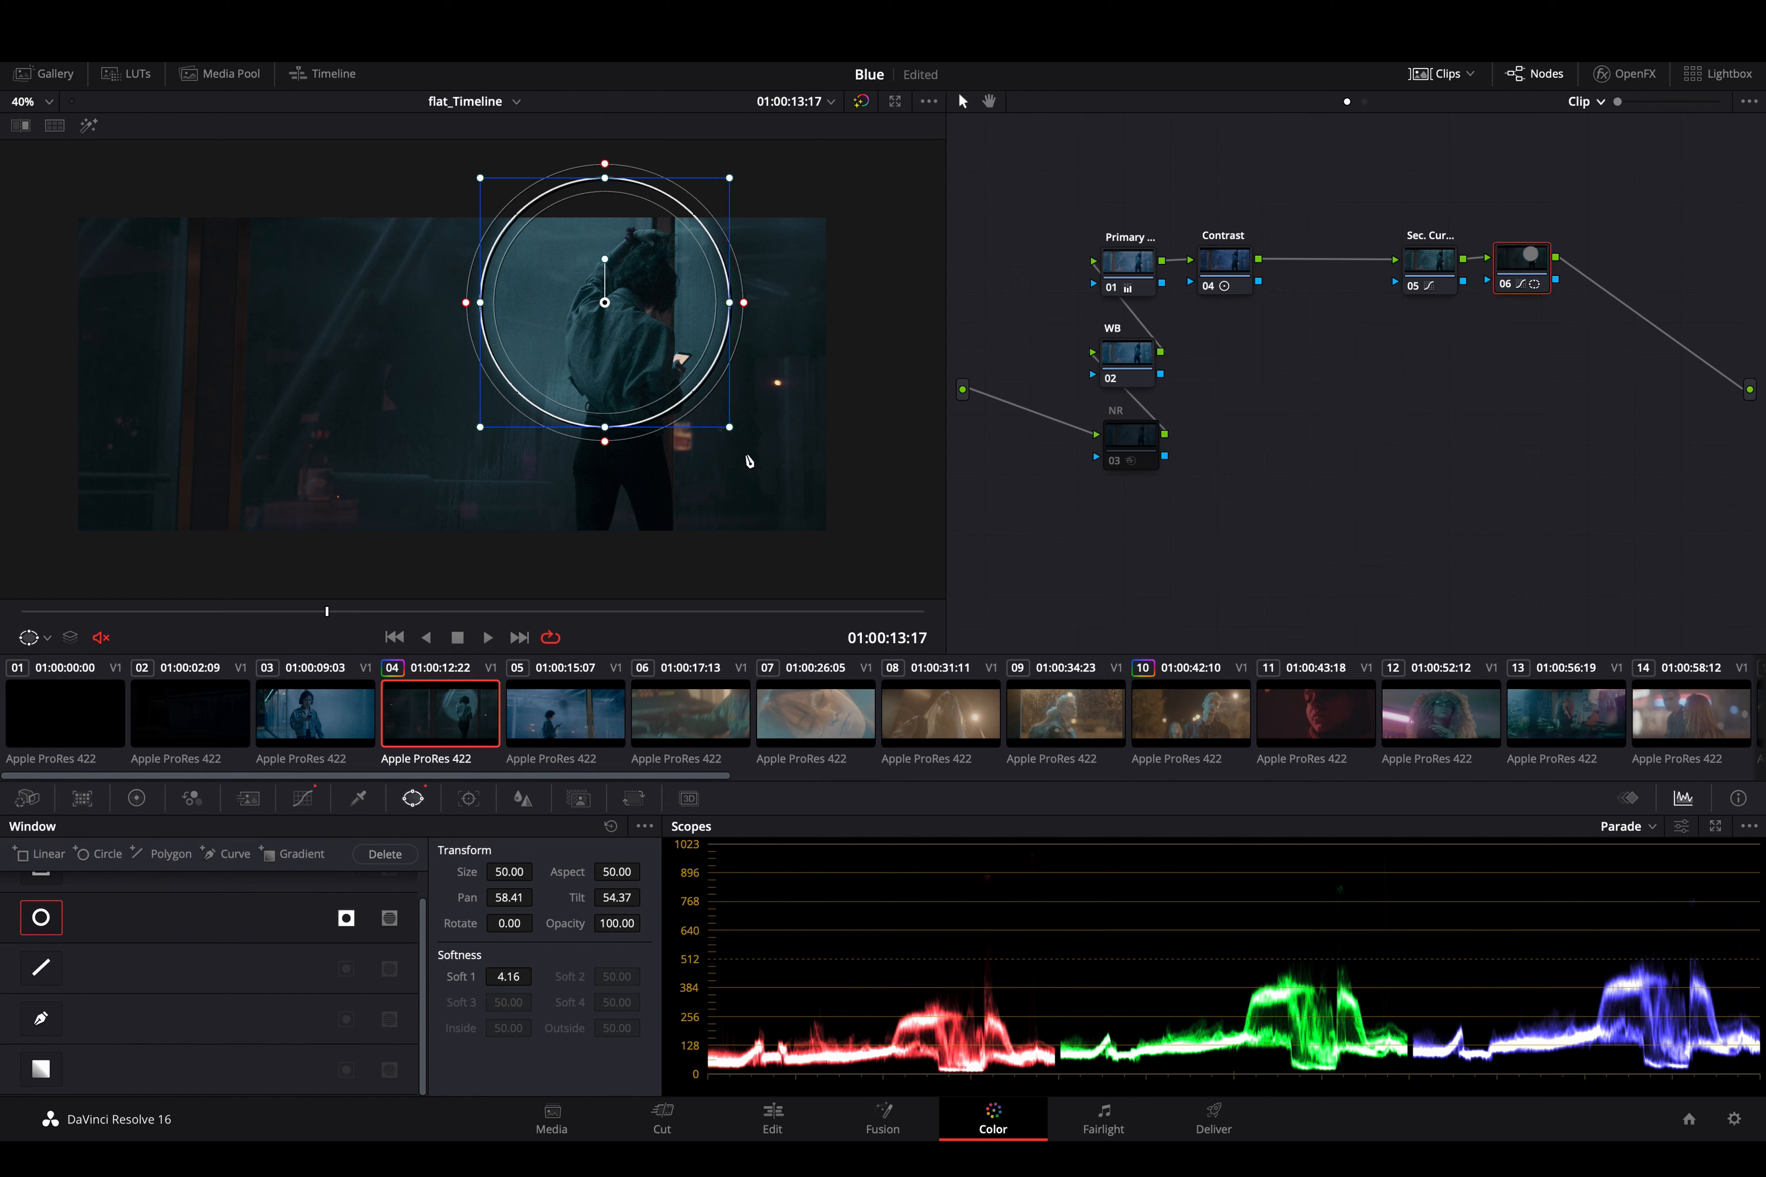
left_click_drag(605, 442, 605, 529)
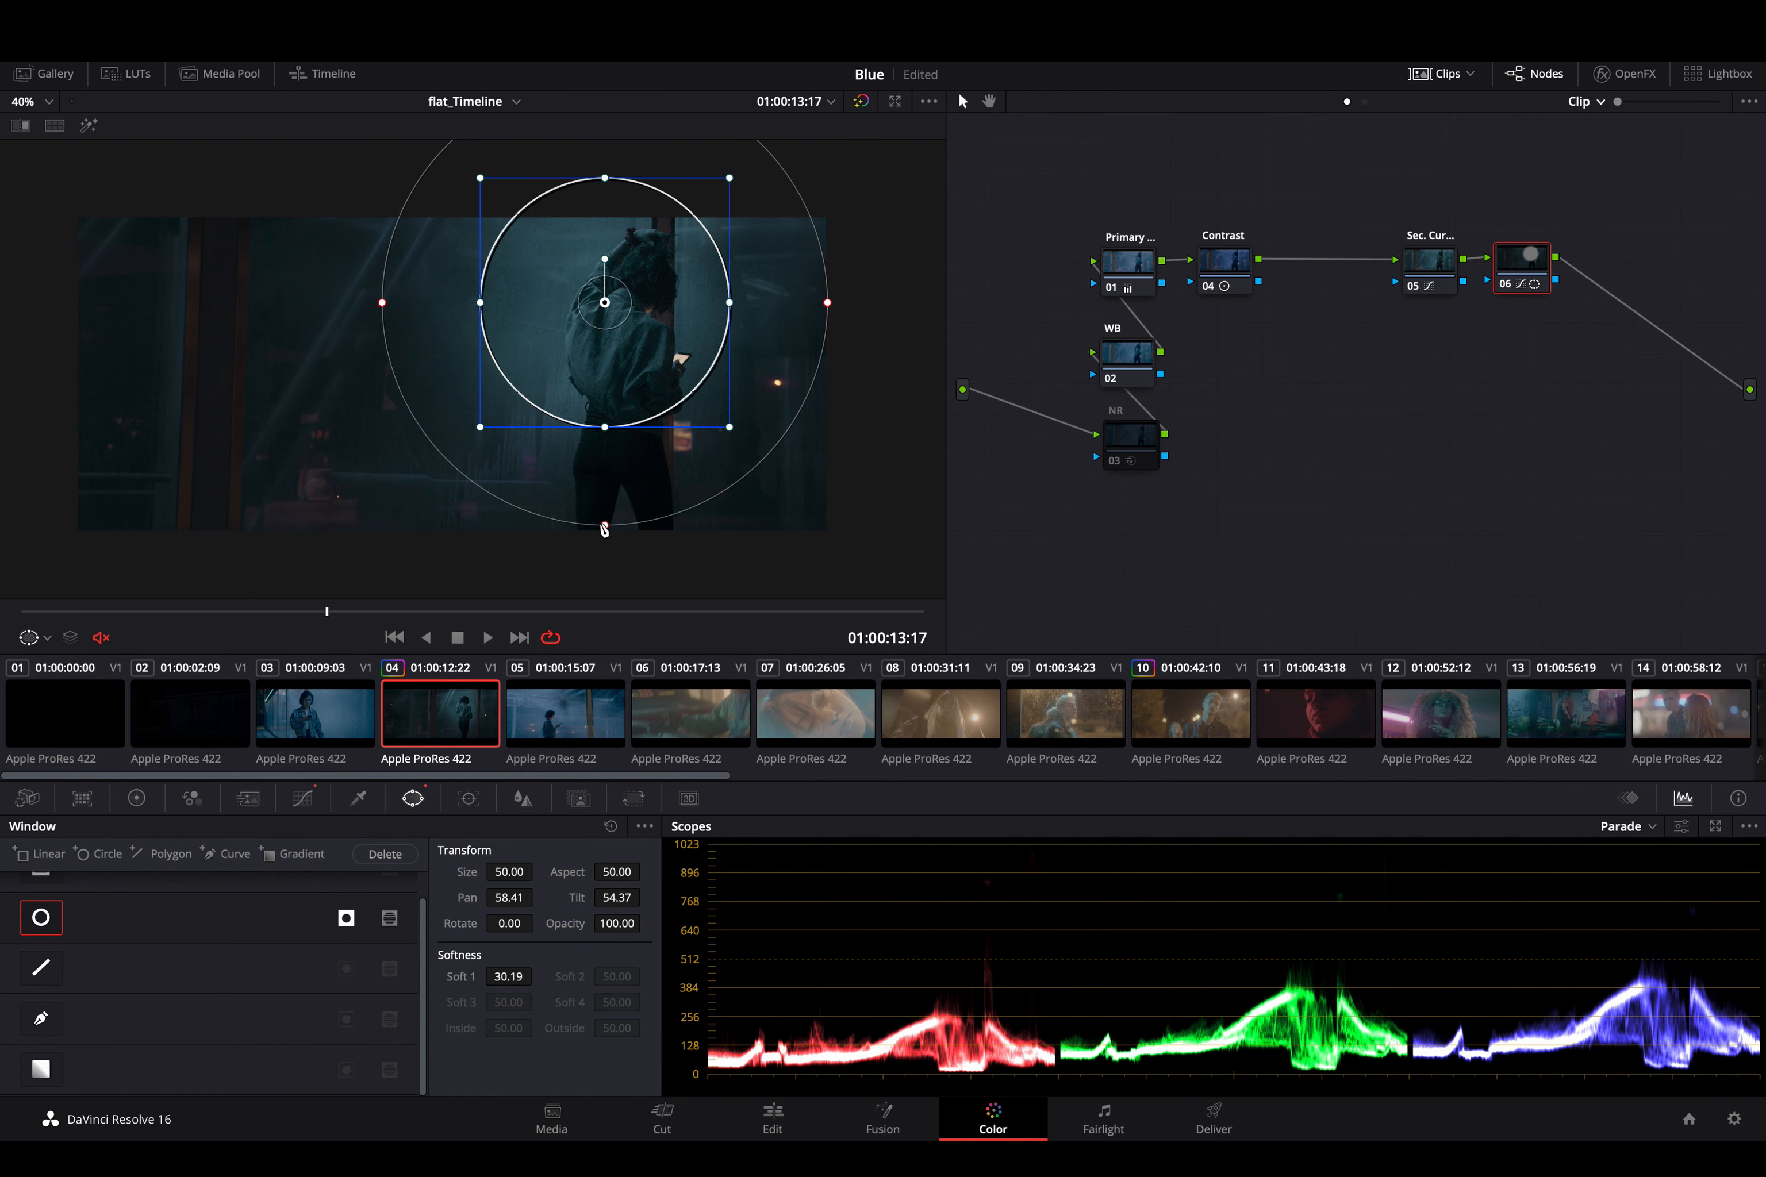
left_click(41, 919)
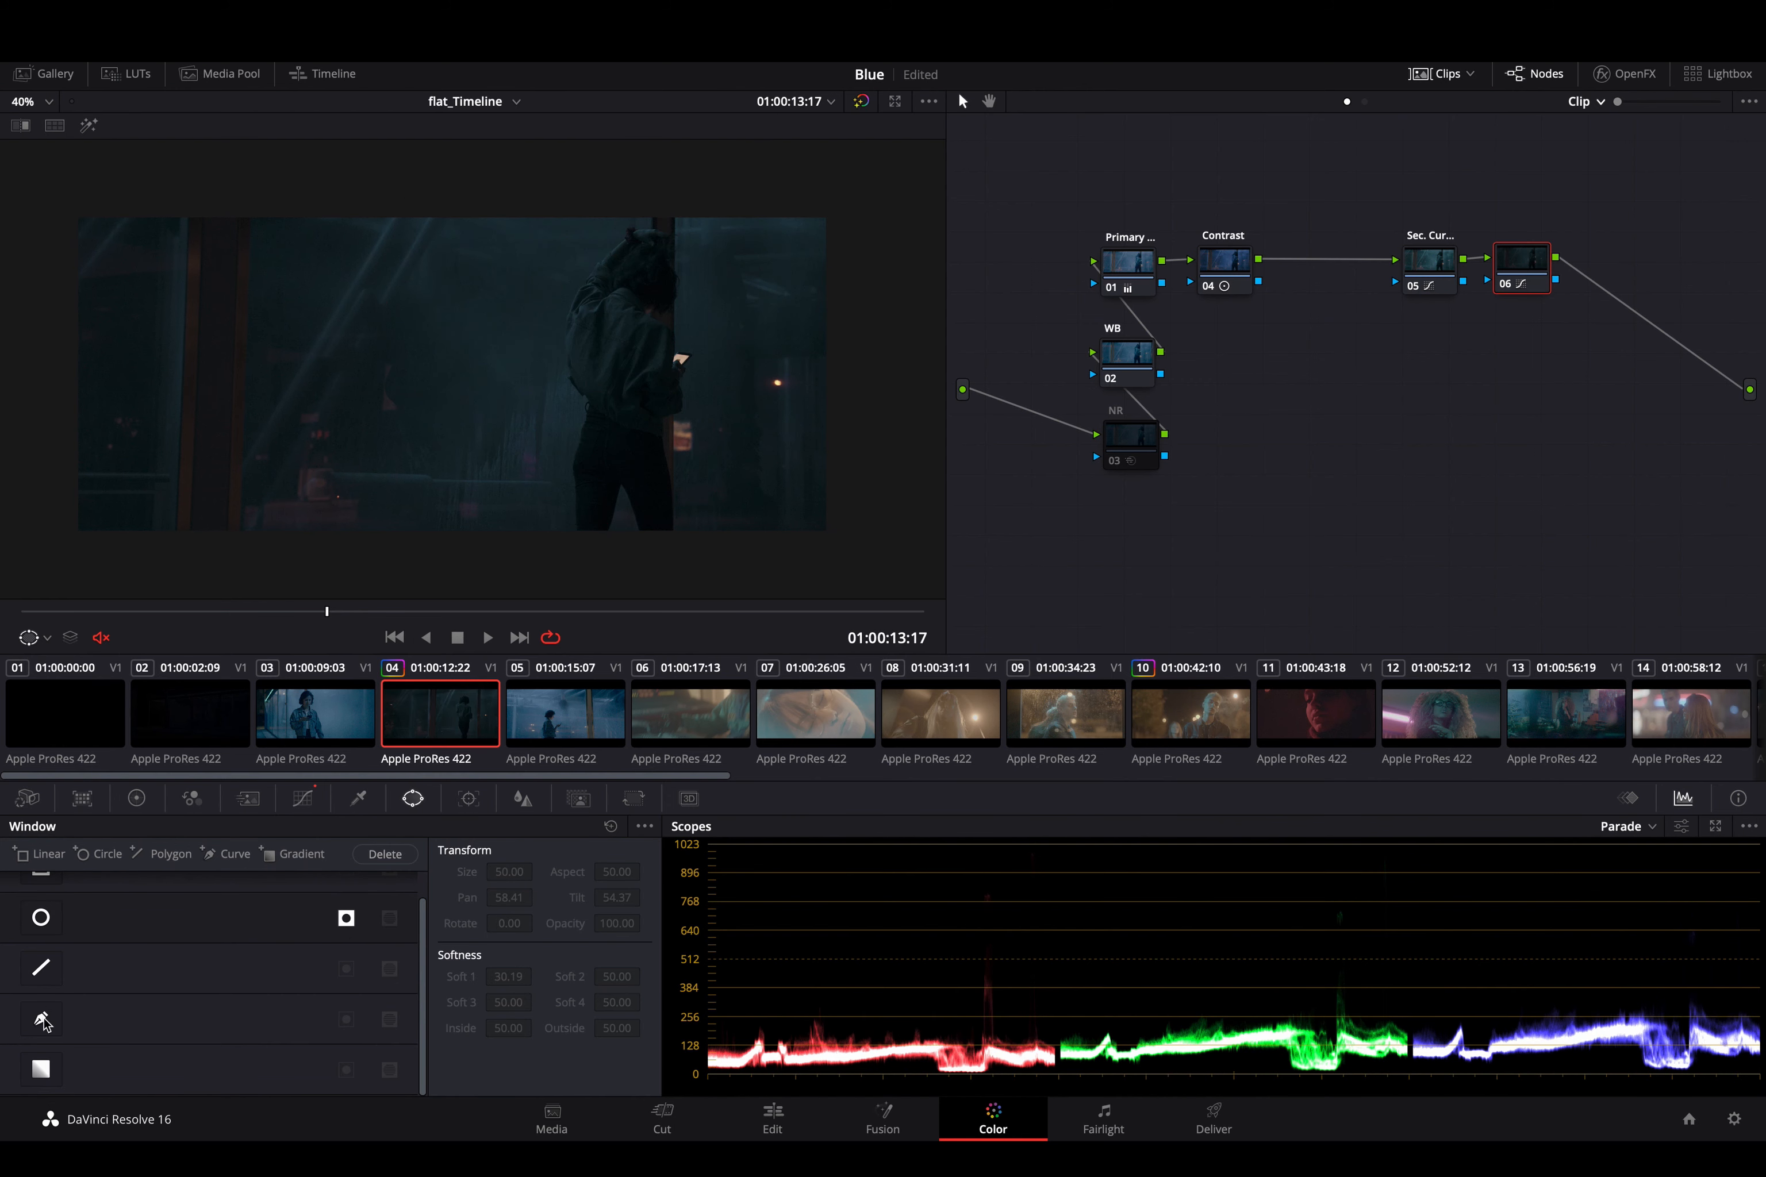
- Try an inverted six-point curve window around the woman on node 06 with Soft 1 at 11.76, and disable it
left_click(41, 1019)
left_click(414, 206)
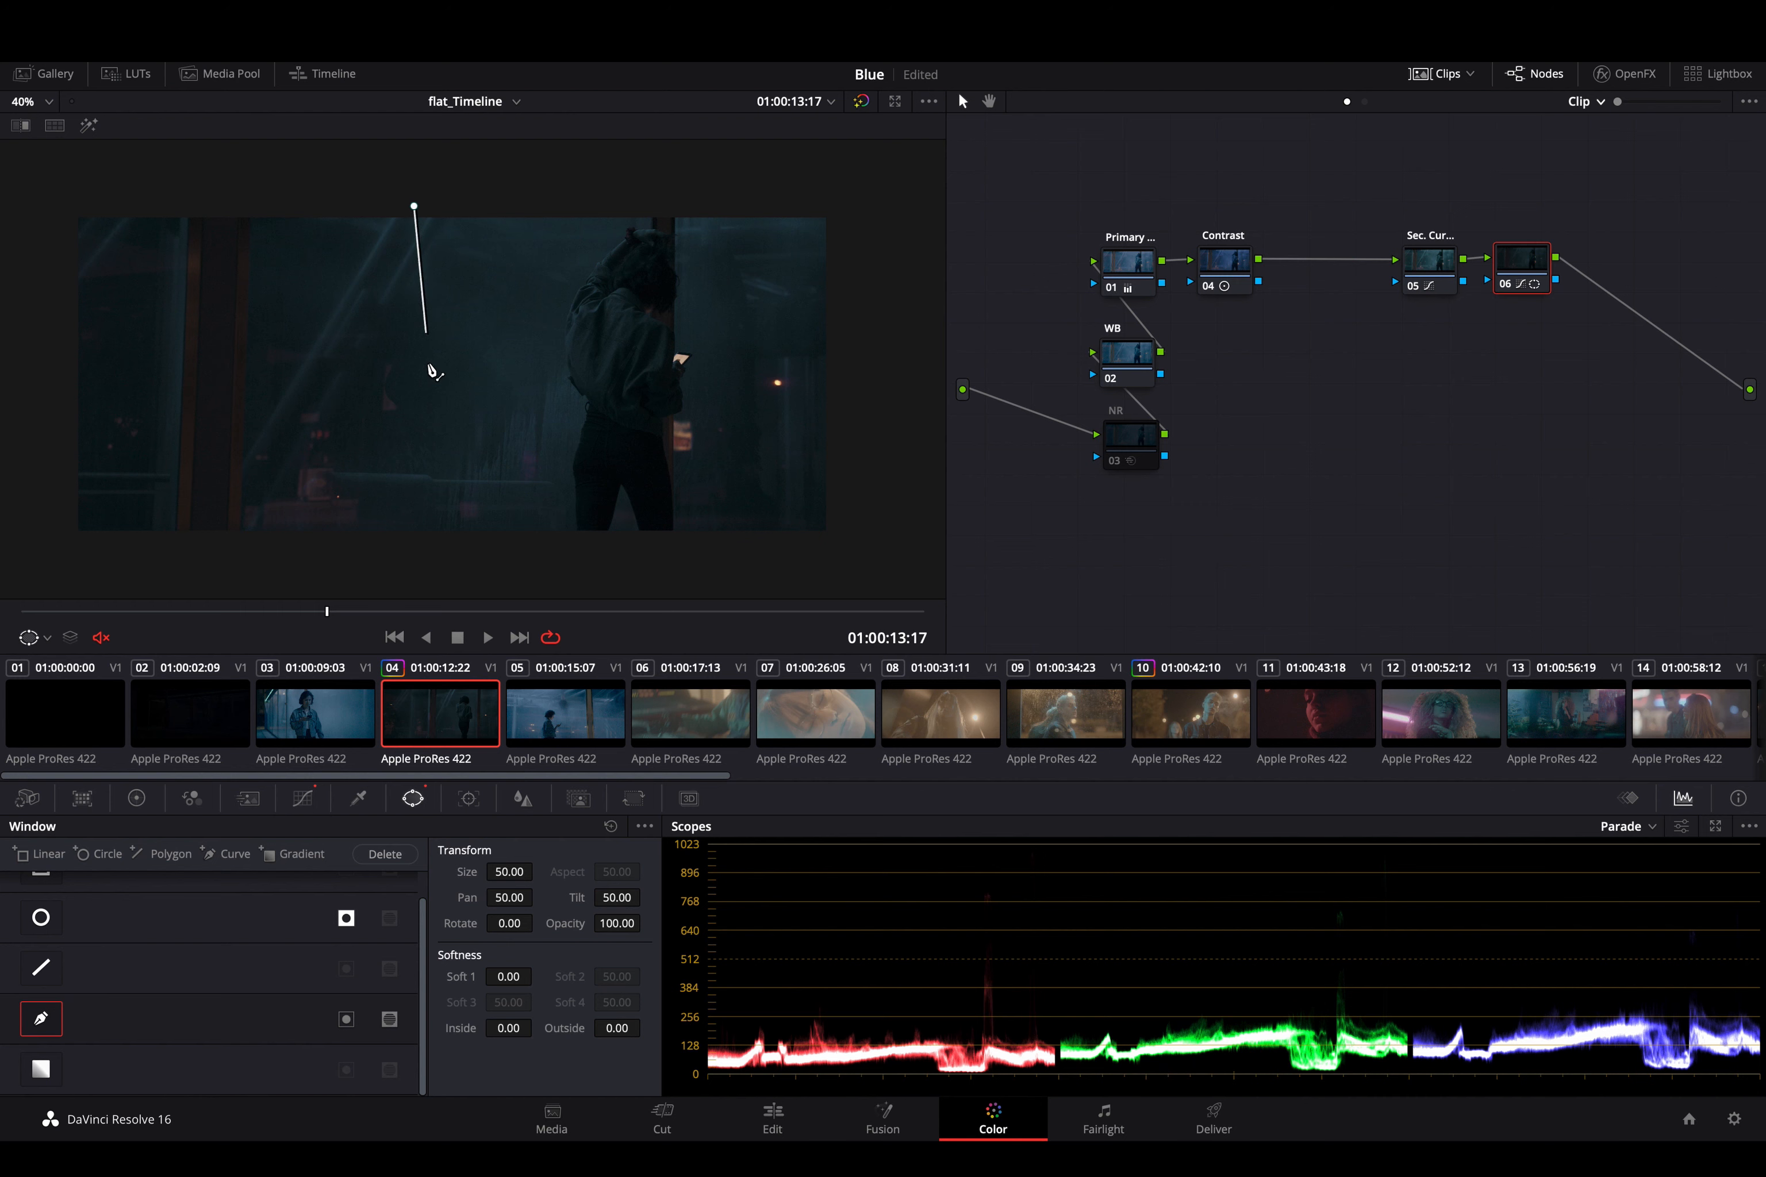
left_click(443, 559)
left_click(543, 571)
left_click(773, 359)
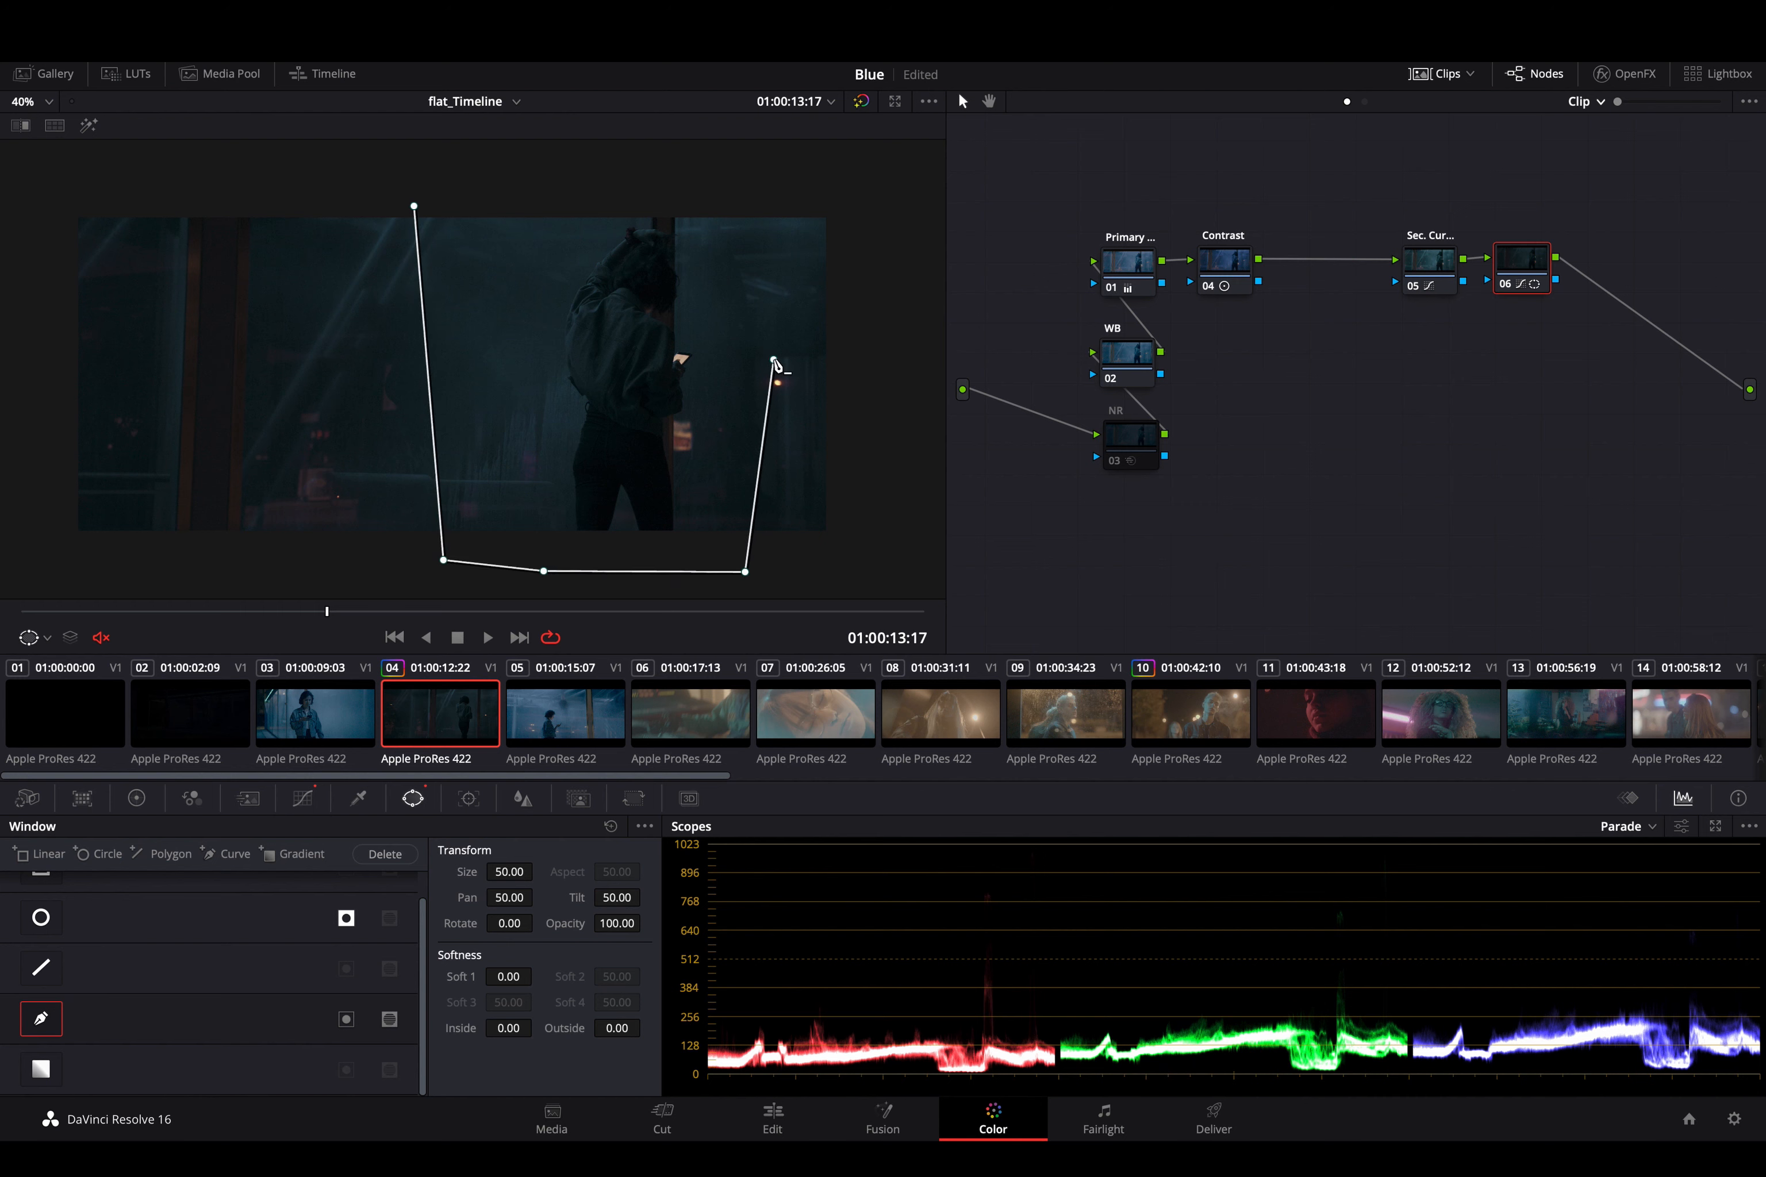
left_click(629, 161)
left_click(414, 206)
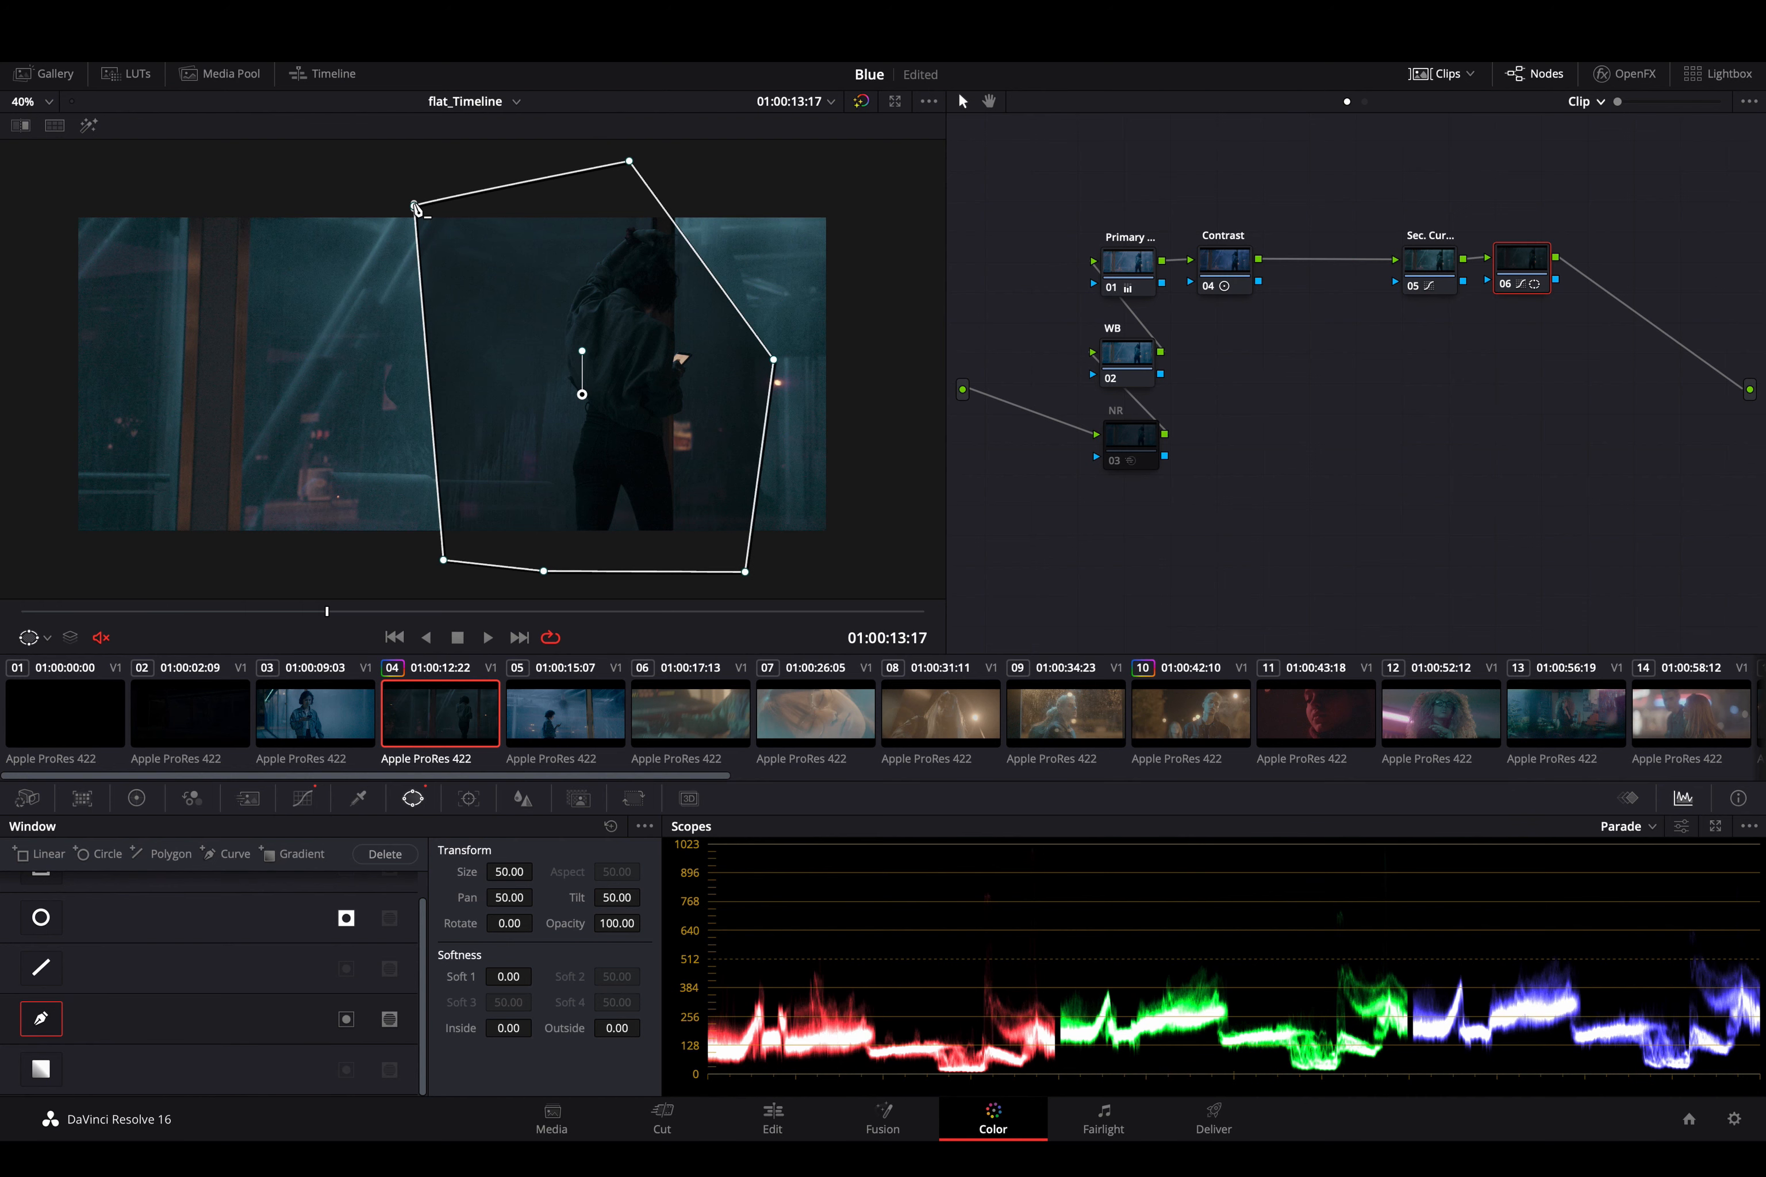
left_click(345, 1019)
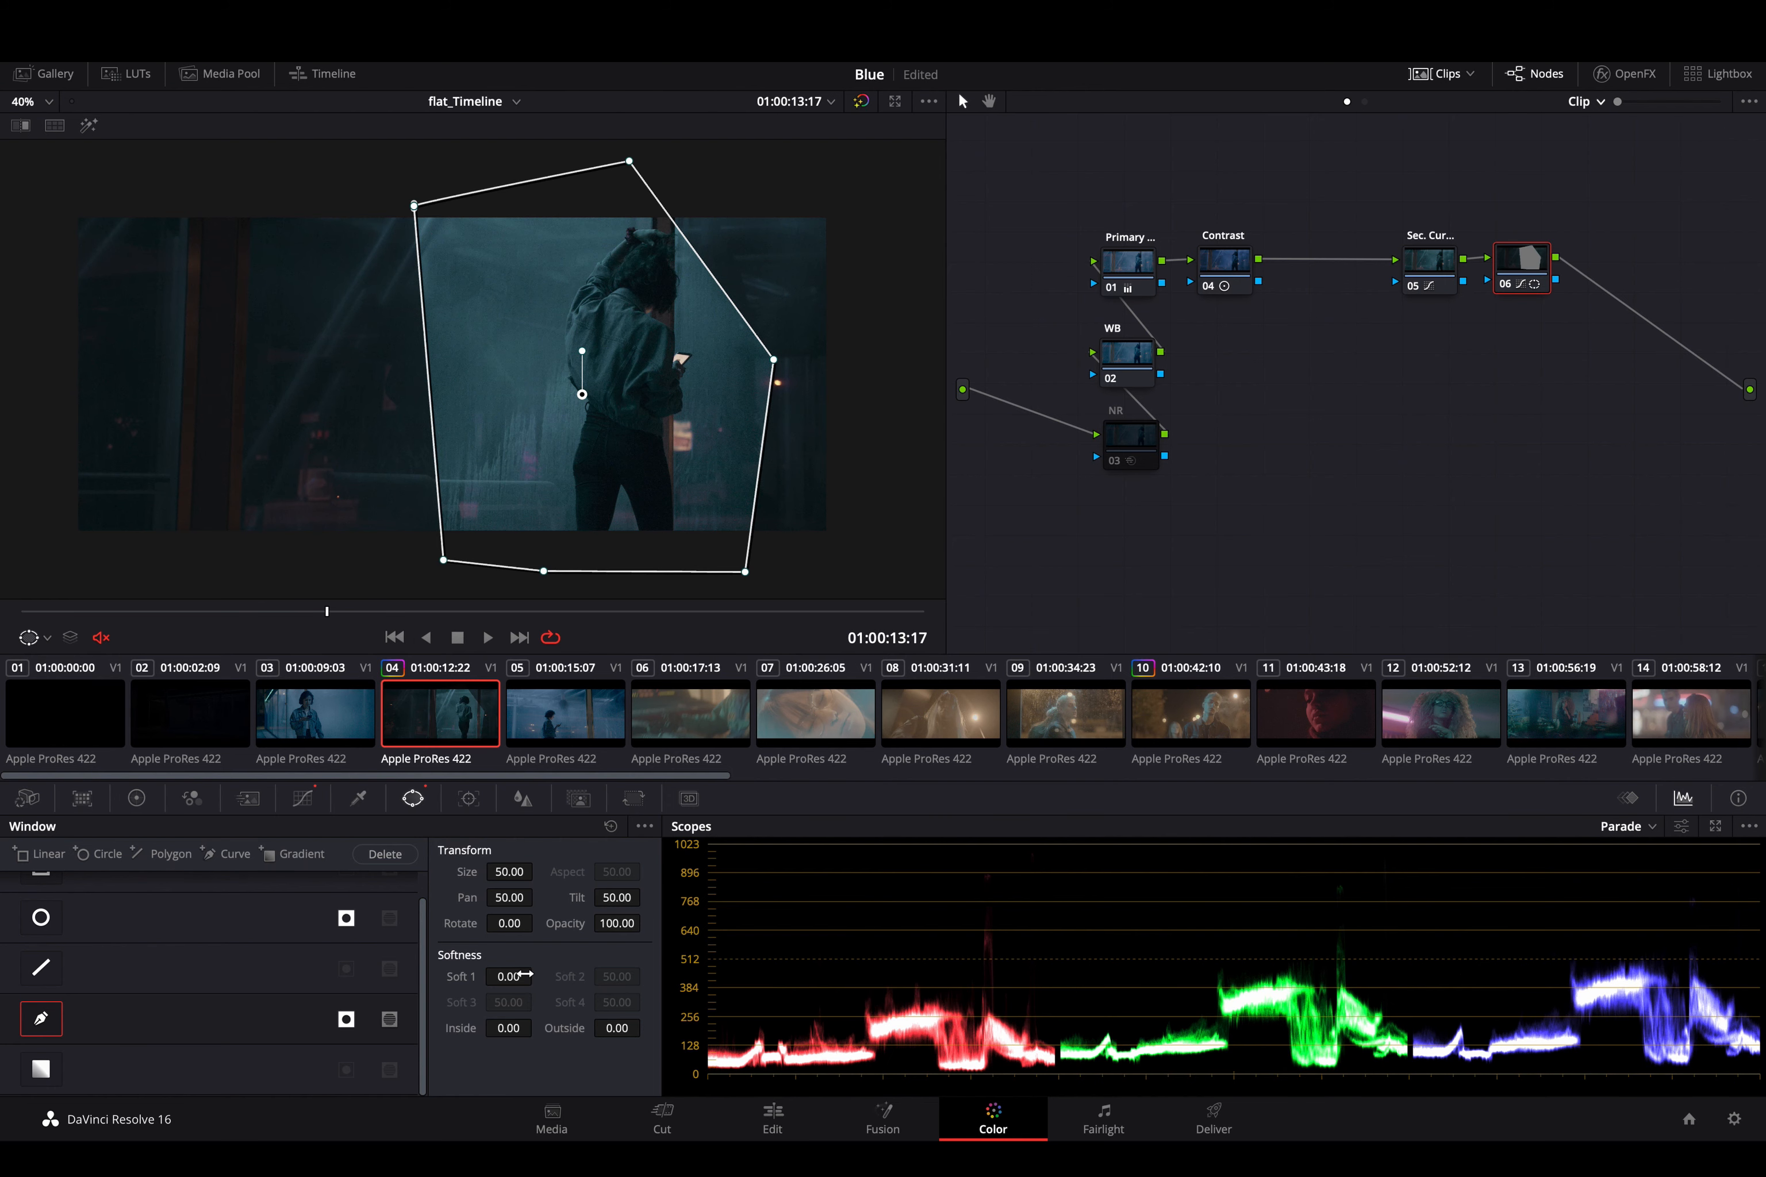
left_click_drag(515, 981, 1051, 1080)
left_click(43, 1019)
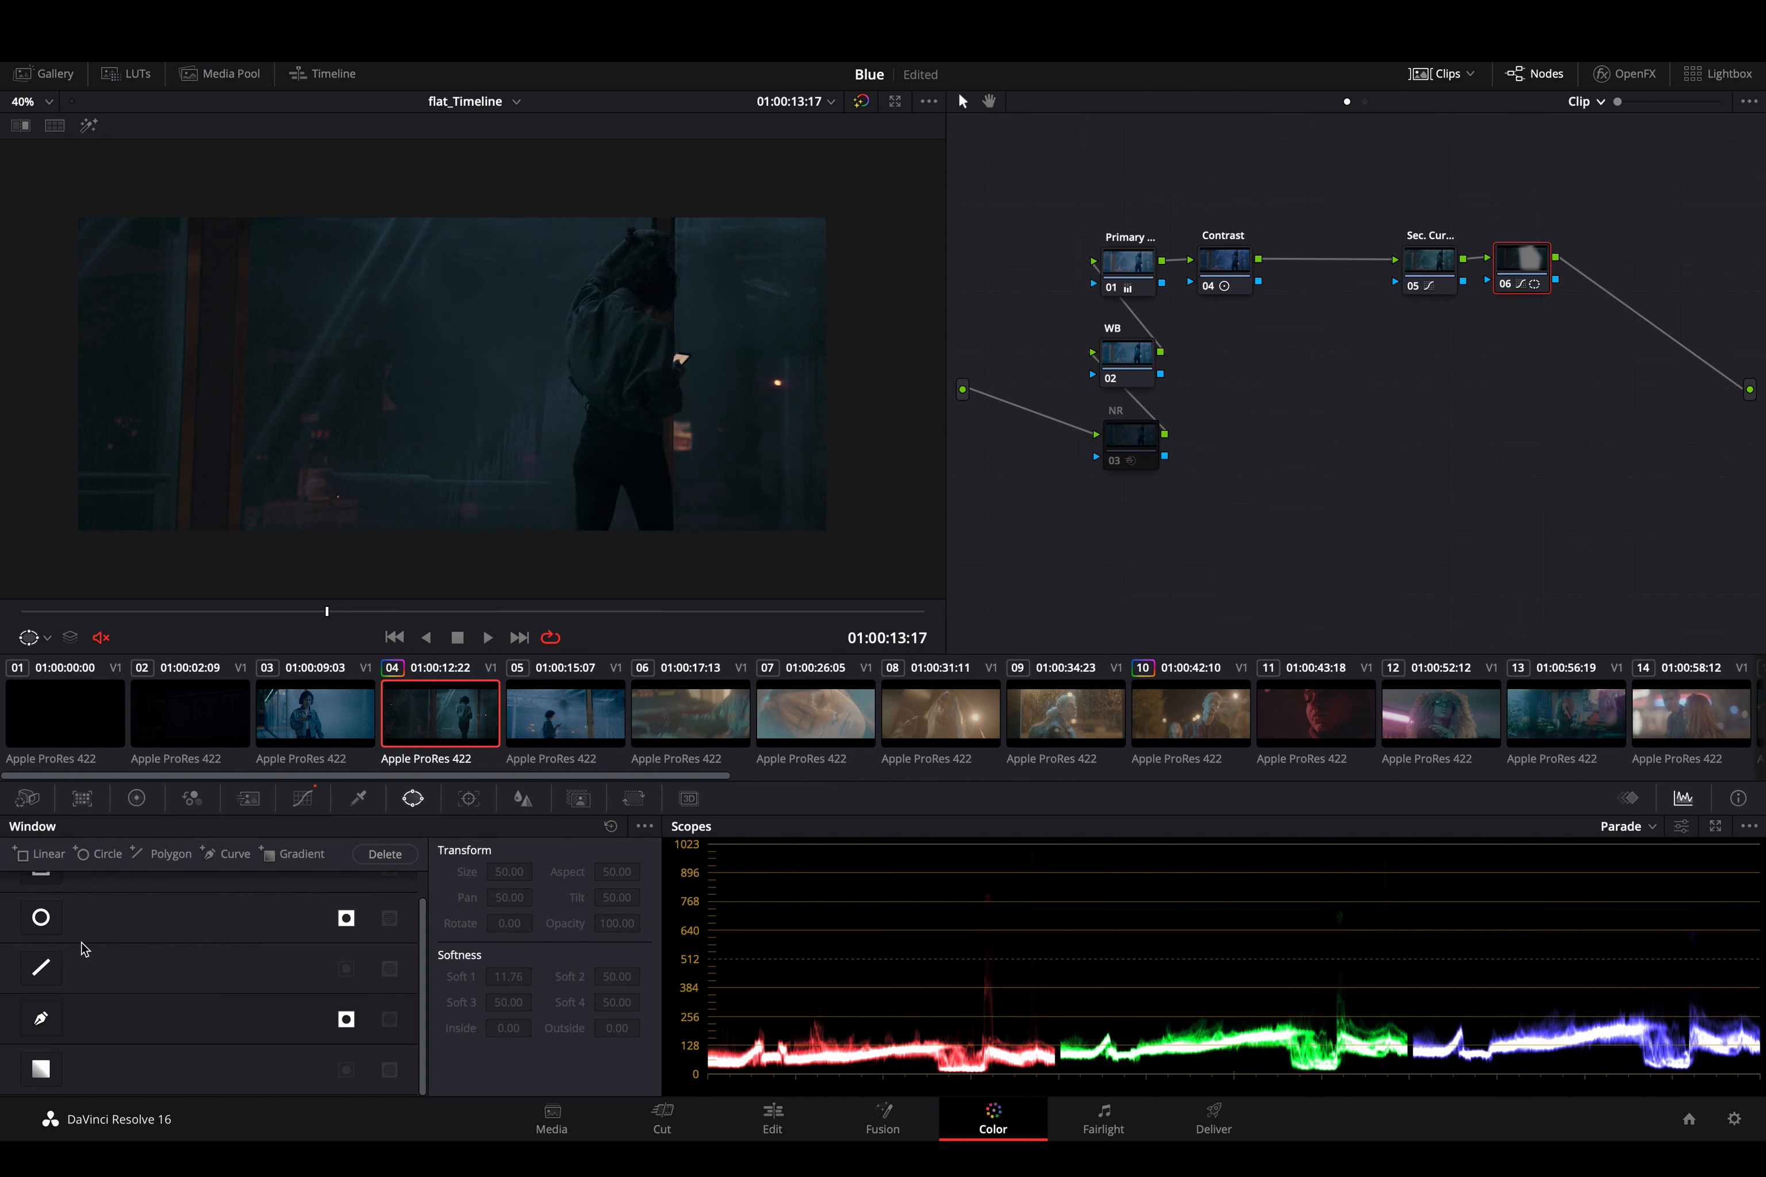
- Try the default linear window on node 06 and disable it
scroll(99, 919, "up", 1)
left_click(42, 900)
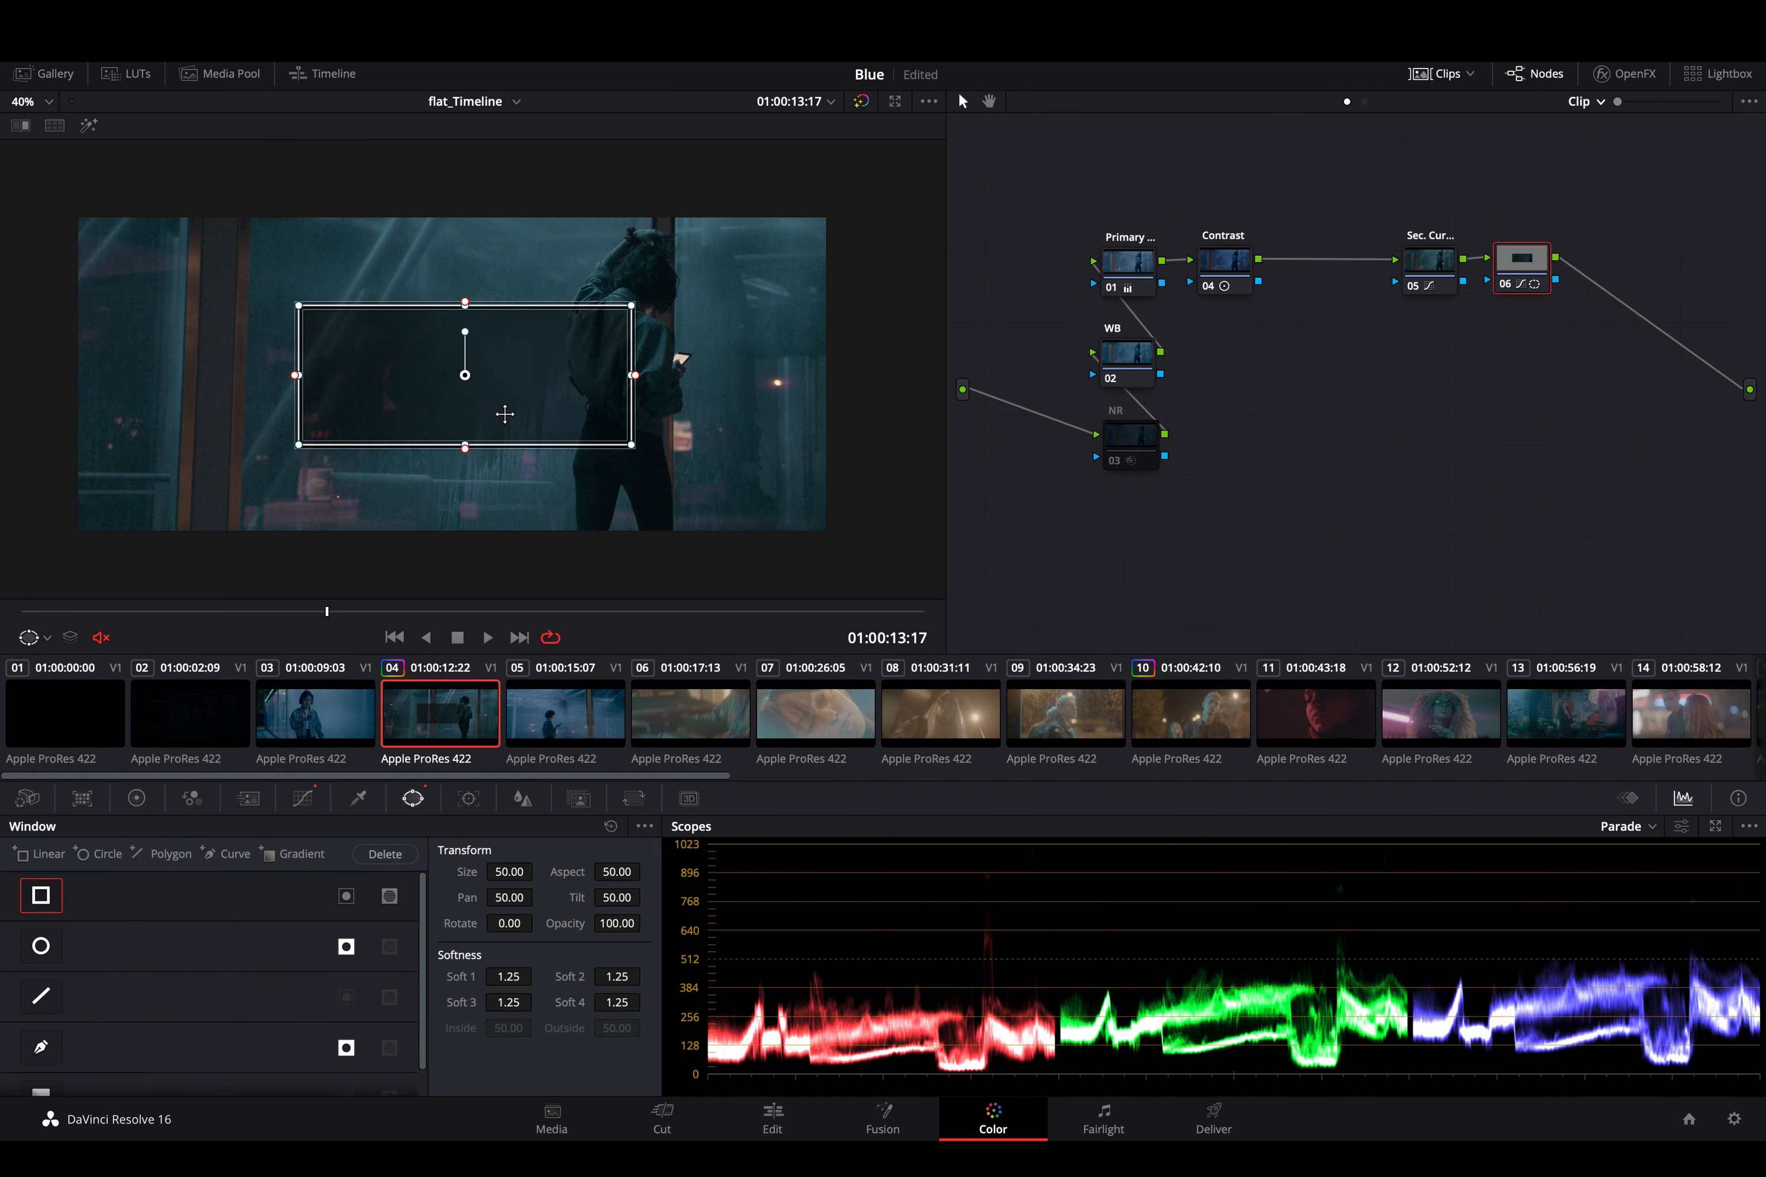
left_click(42, 898)
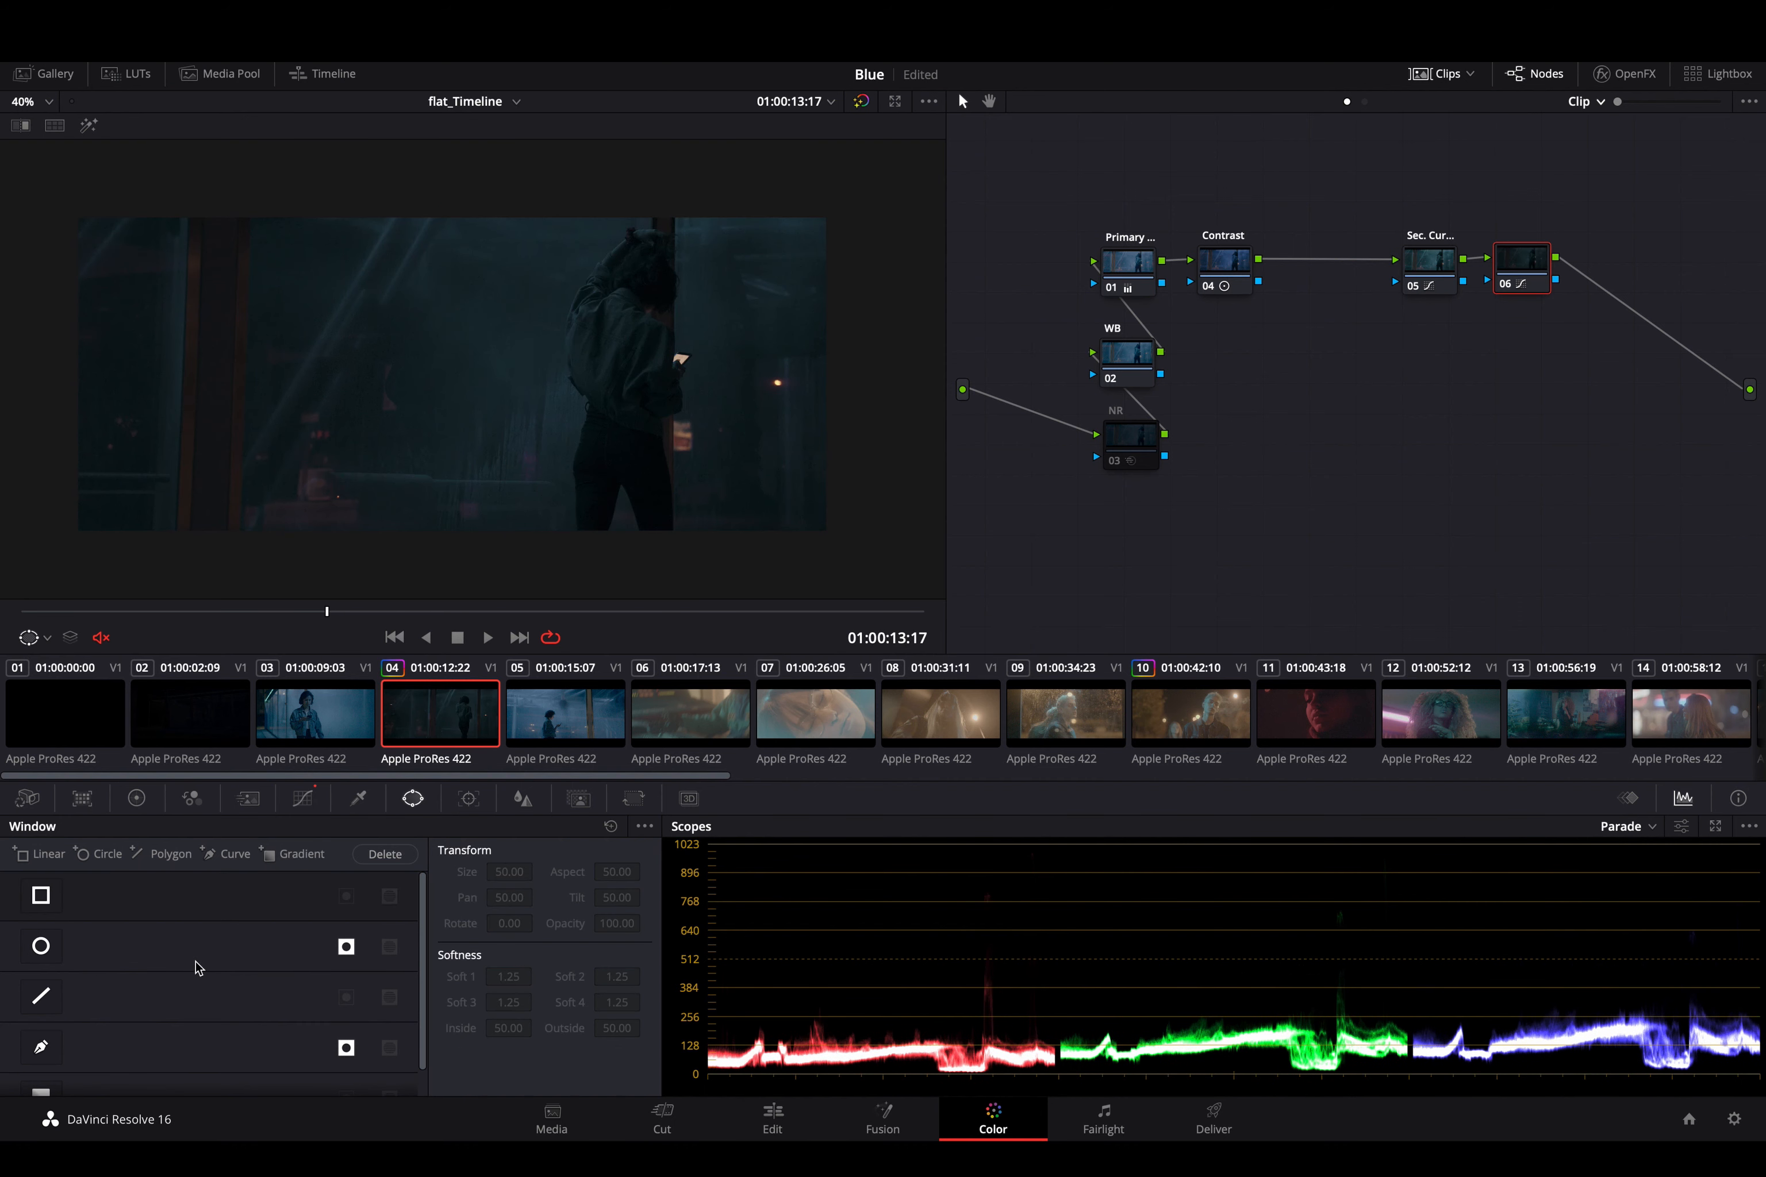
- Add an inverted gradient window over the woman on node 06, with Pan 58.55, Tilt 62.17, Rotate -6.87 and Soft 1 17.44
scroll(191, 976, "down", 1)
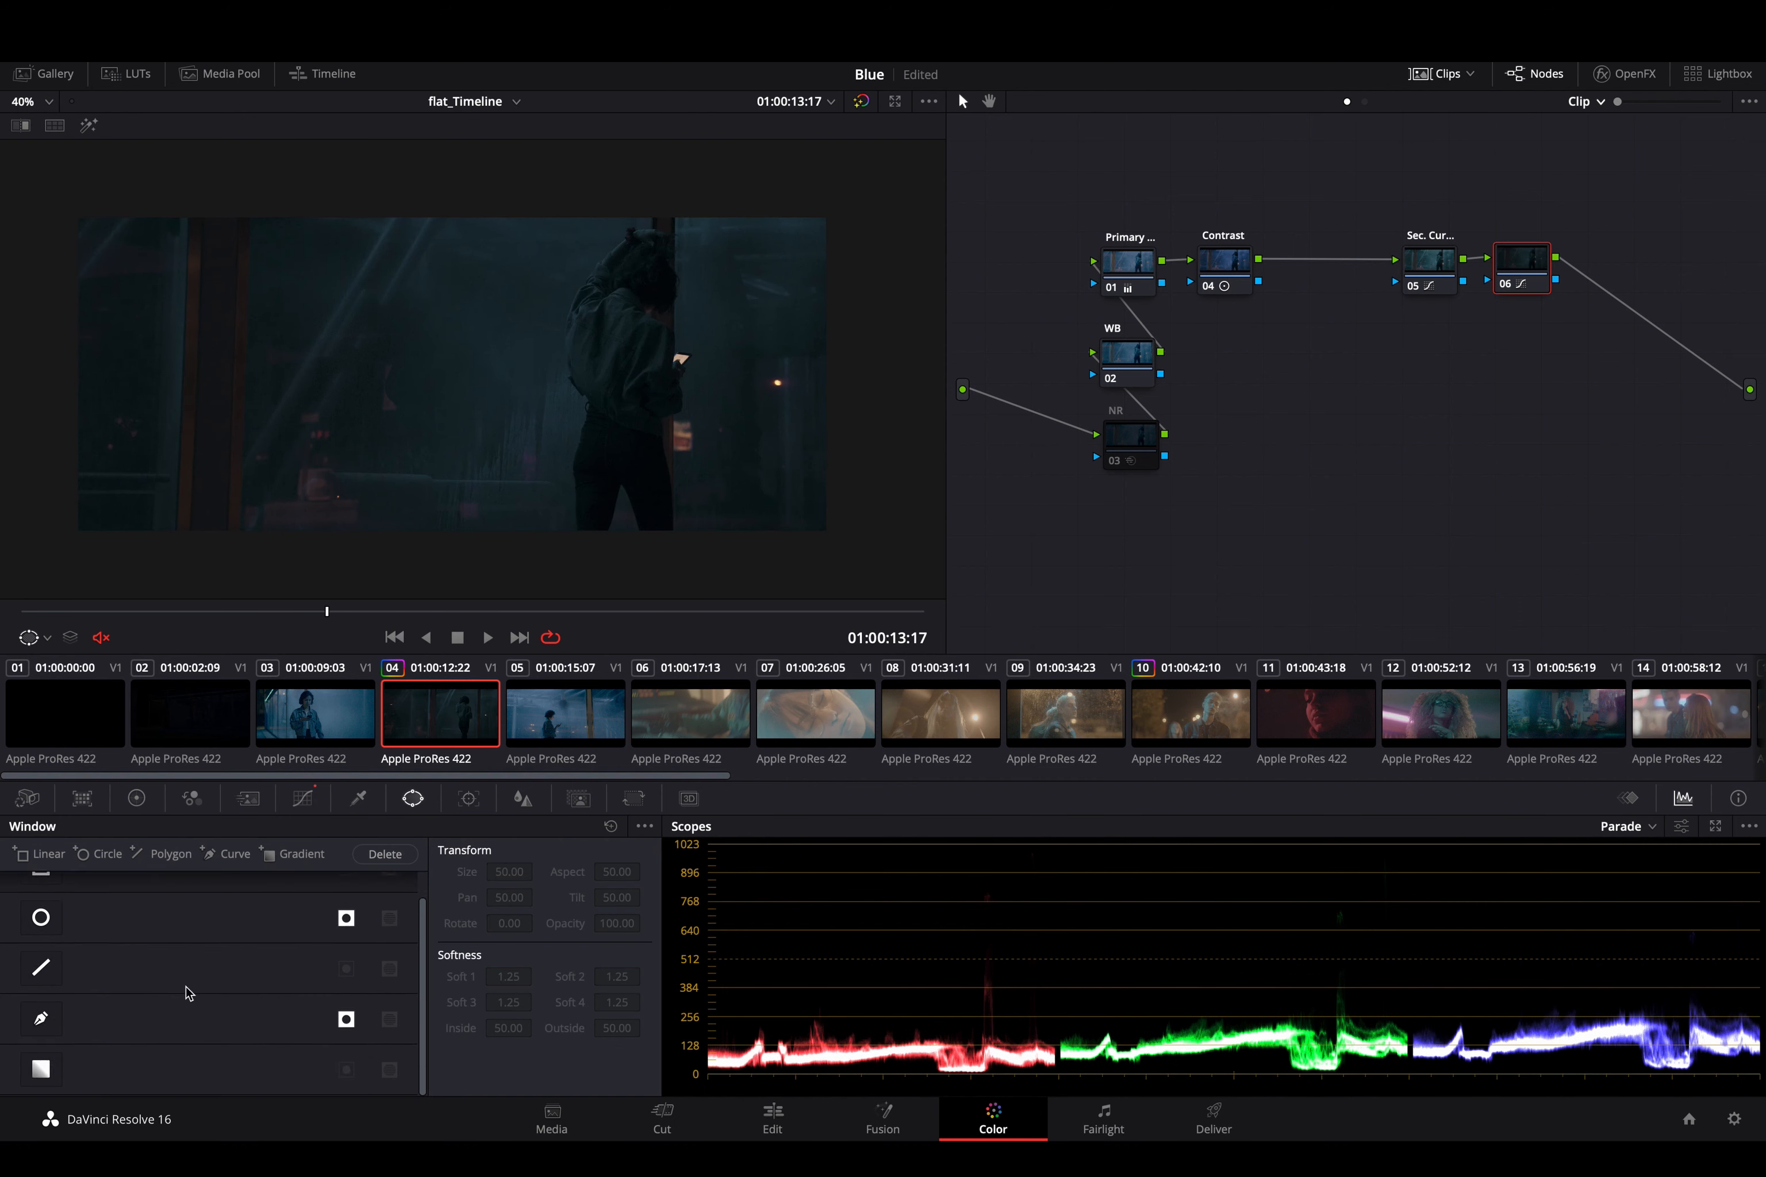
left_click(41, 1070)
left_click_drag(465, 375, 646, 448)
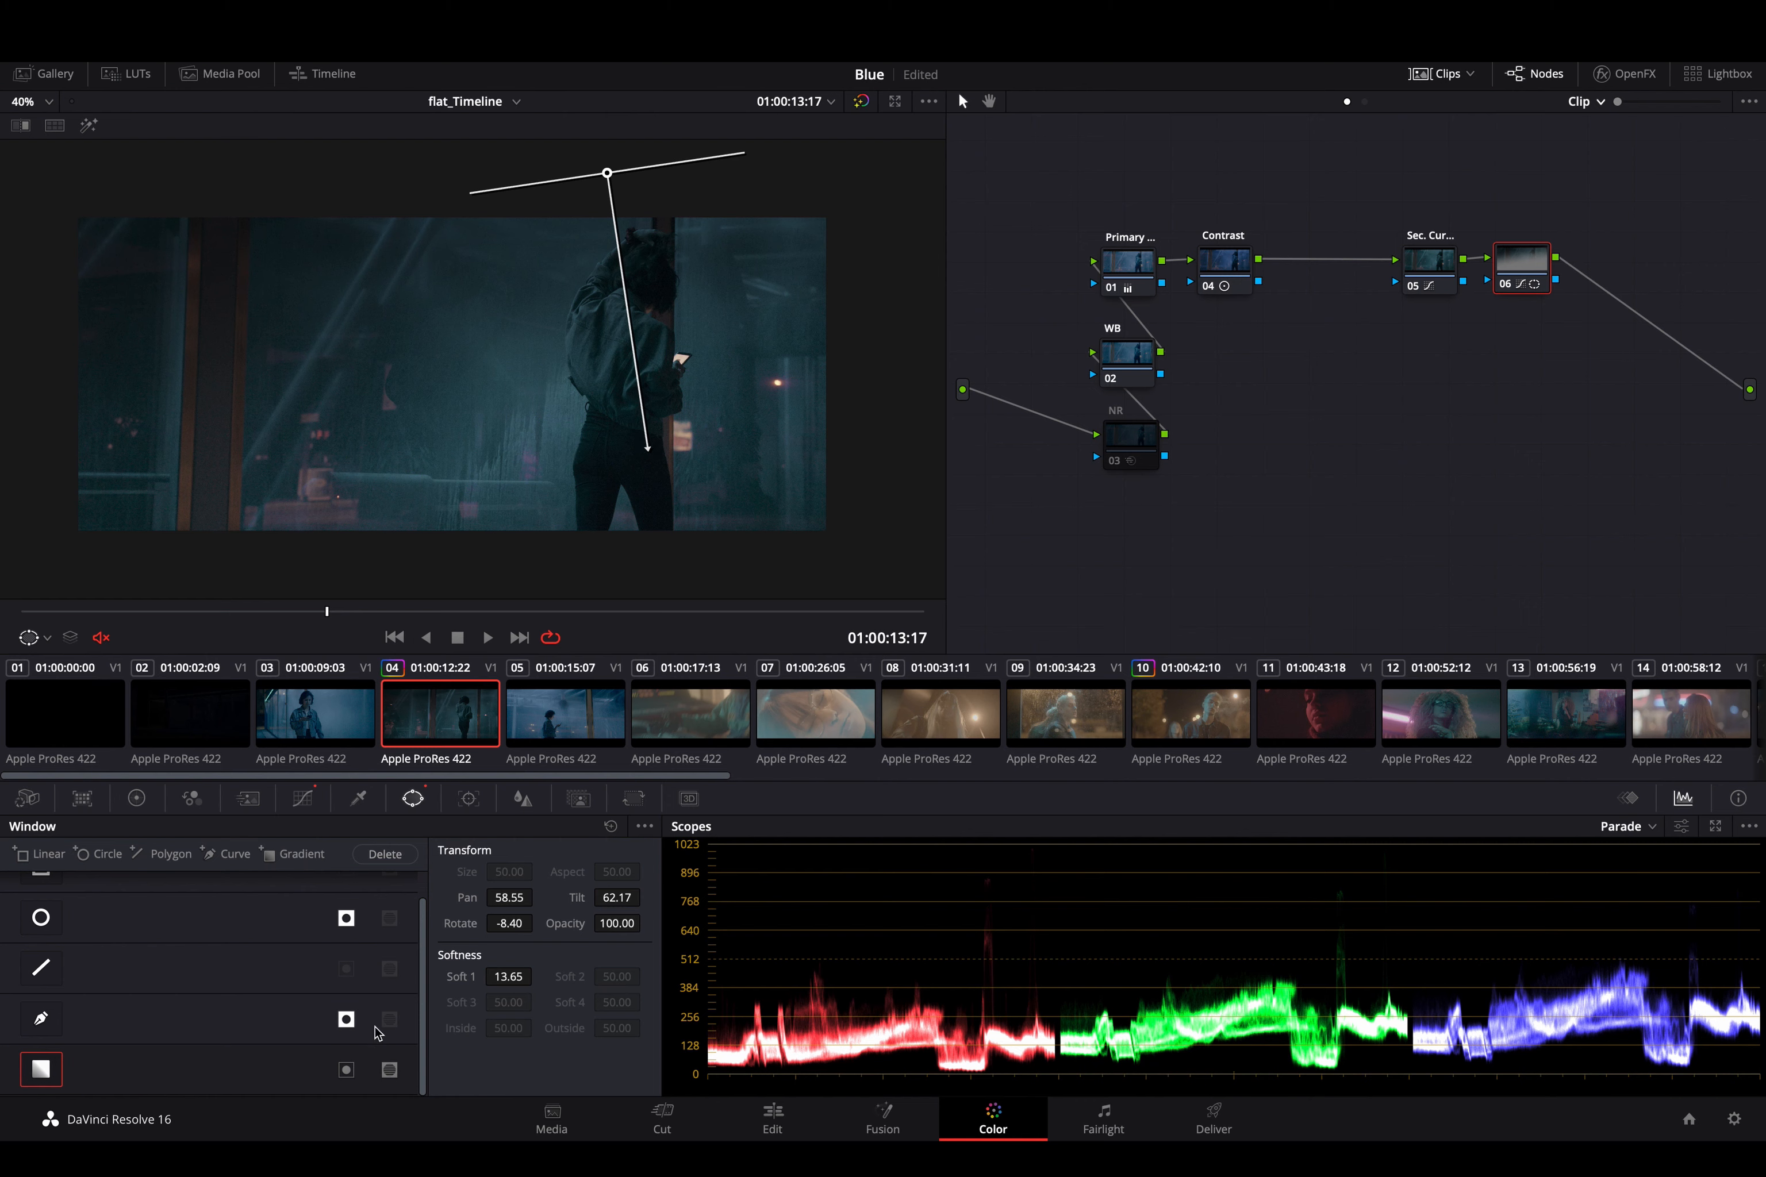
left_click(347, 1070)
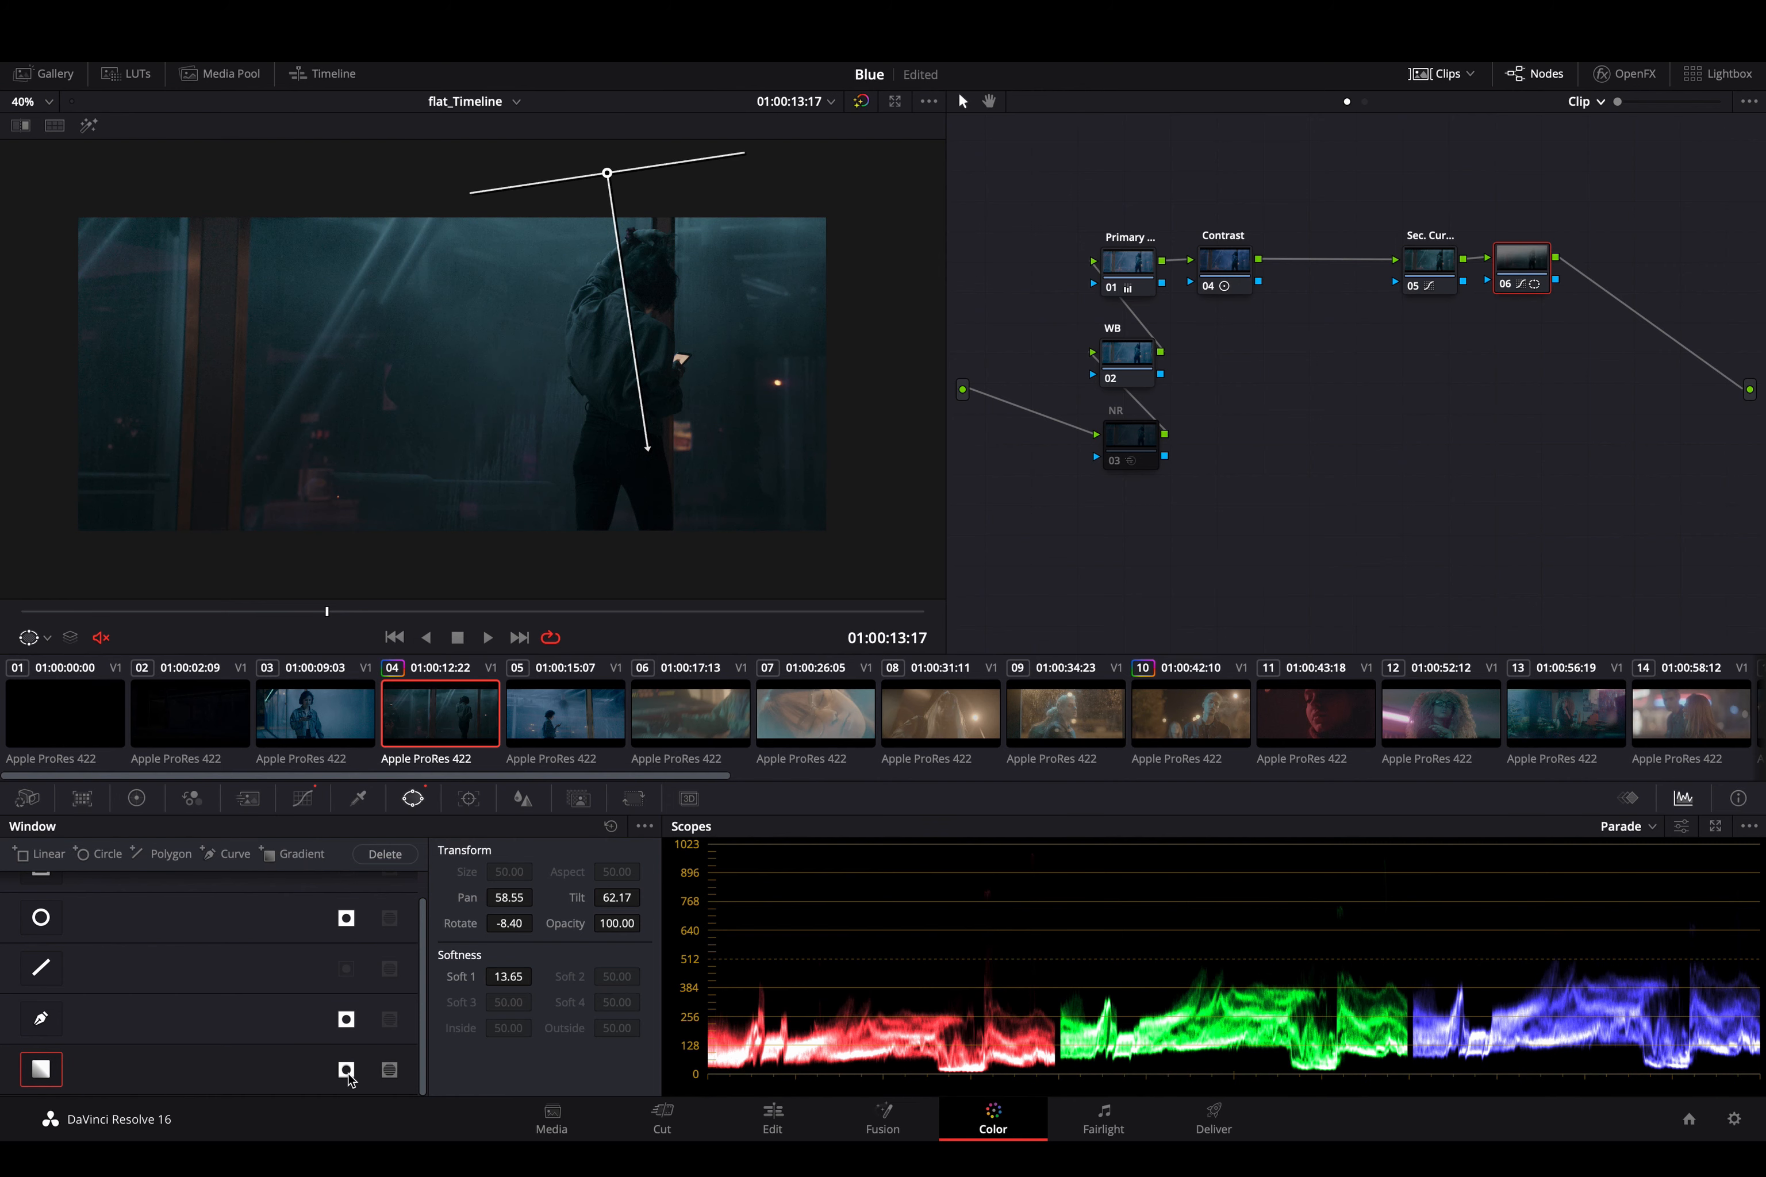
left_click_drag(644, 442, 650, 525)
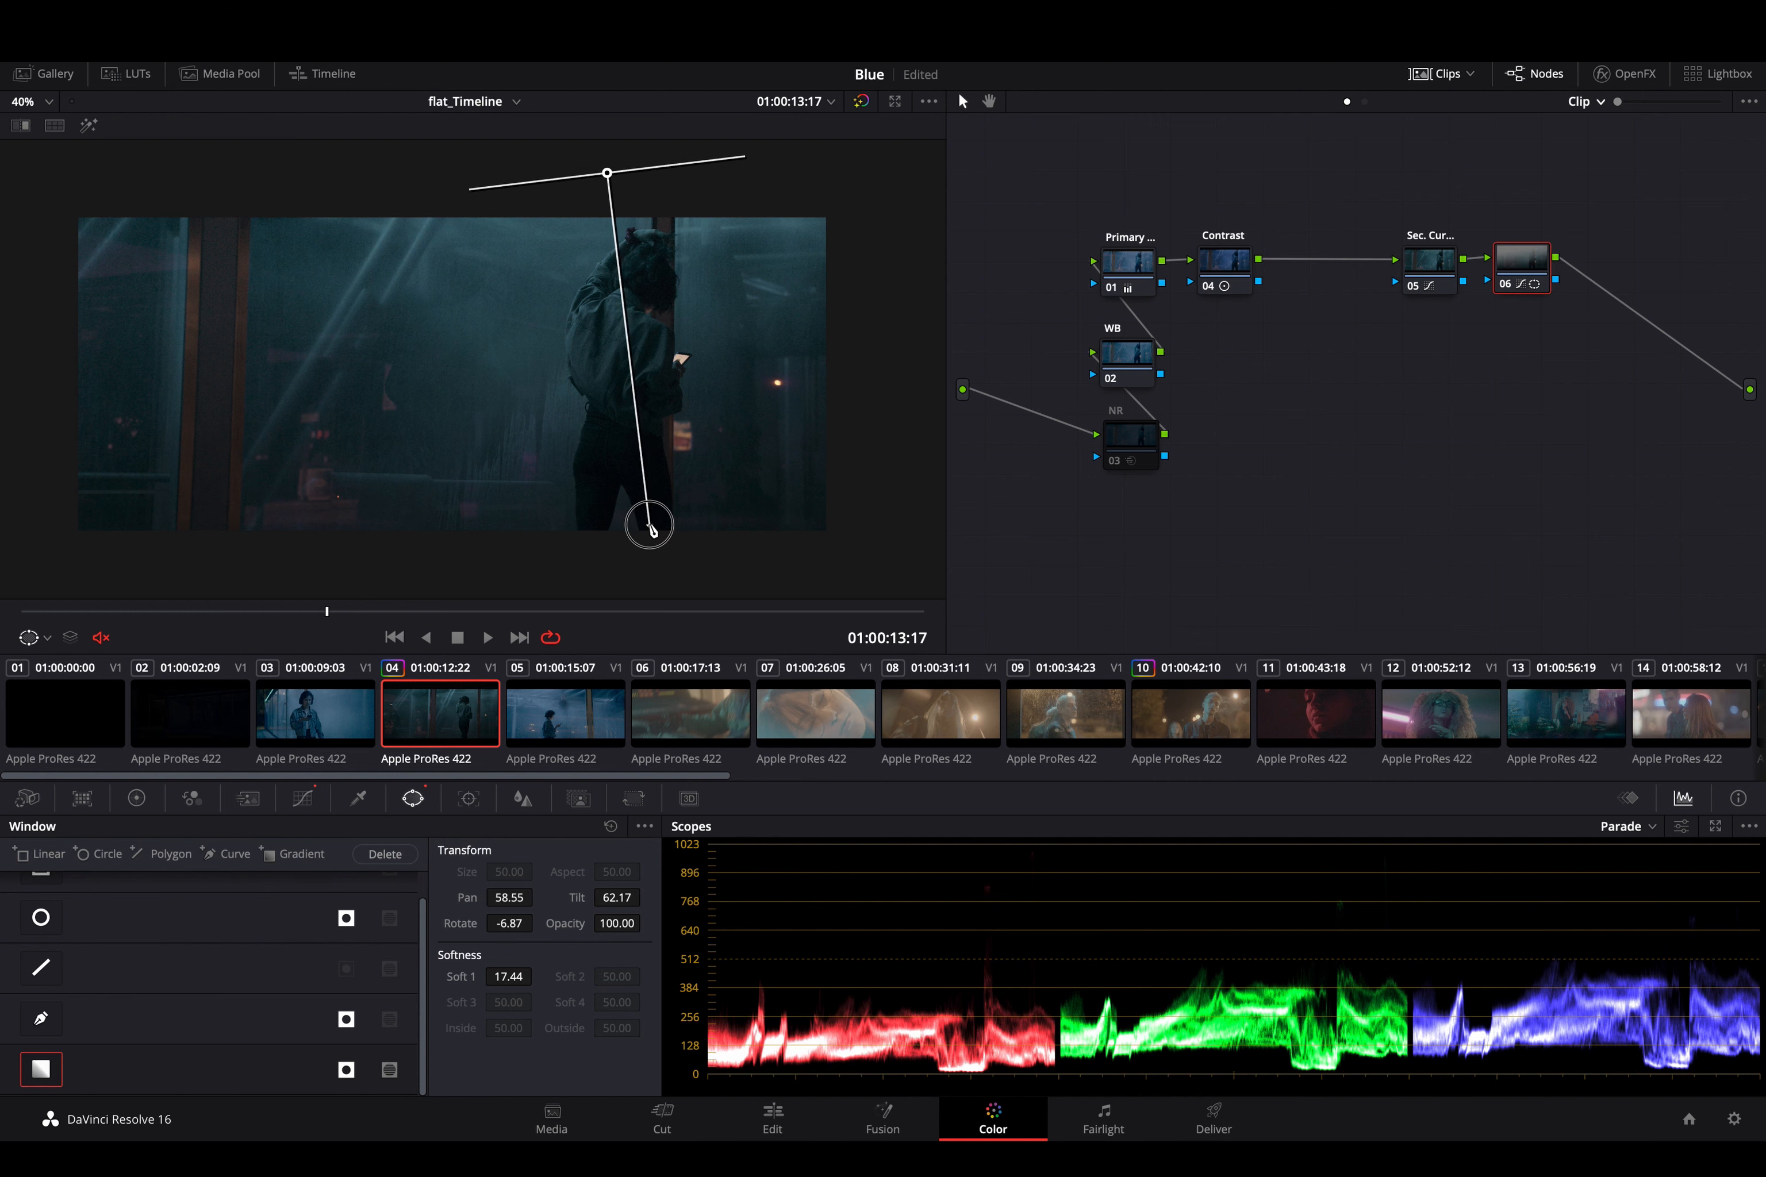
- Add an inverted linear window over the frame's left part at Pan 37.11, Tilt 50.61, and extend its lower edge with Soft 4 at 17.08
scroll(59, 933, "up", 1)
left_click(41, 897)
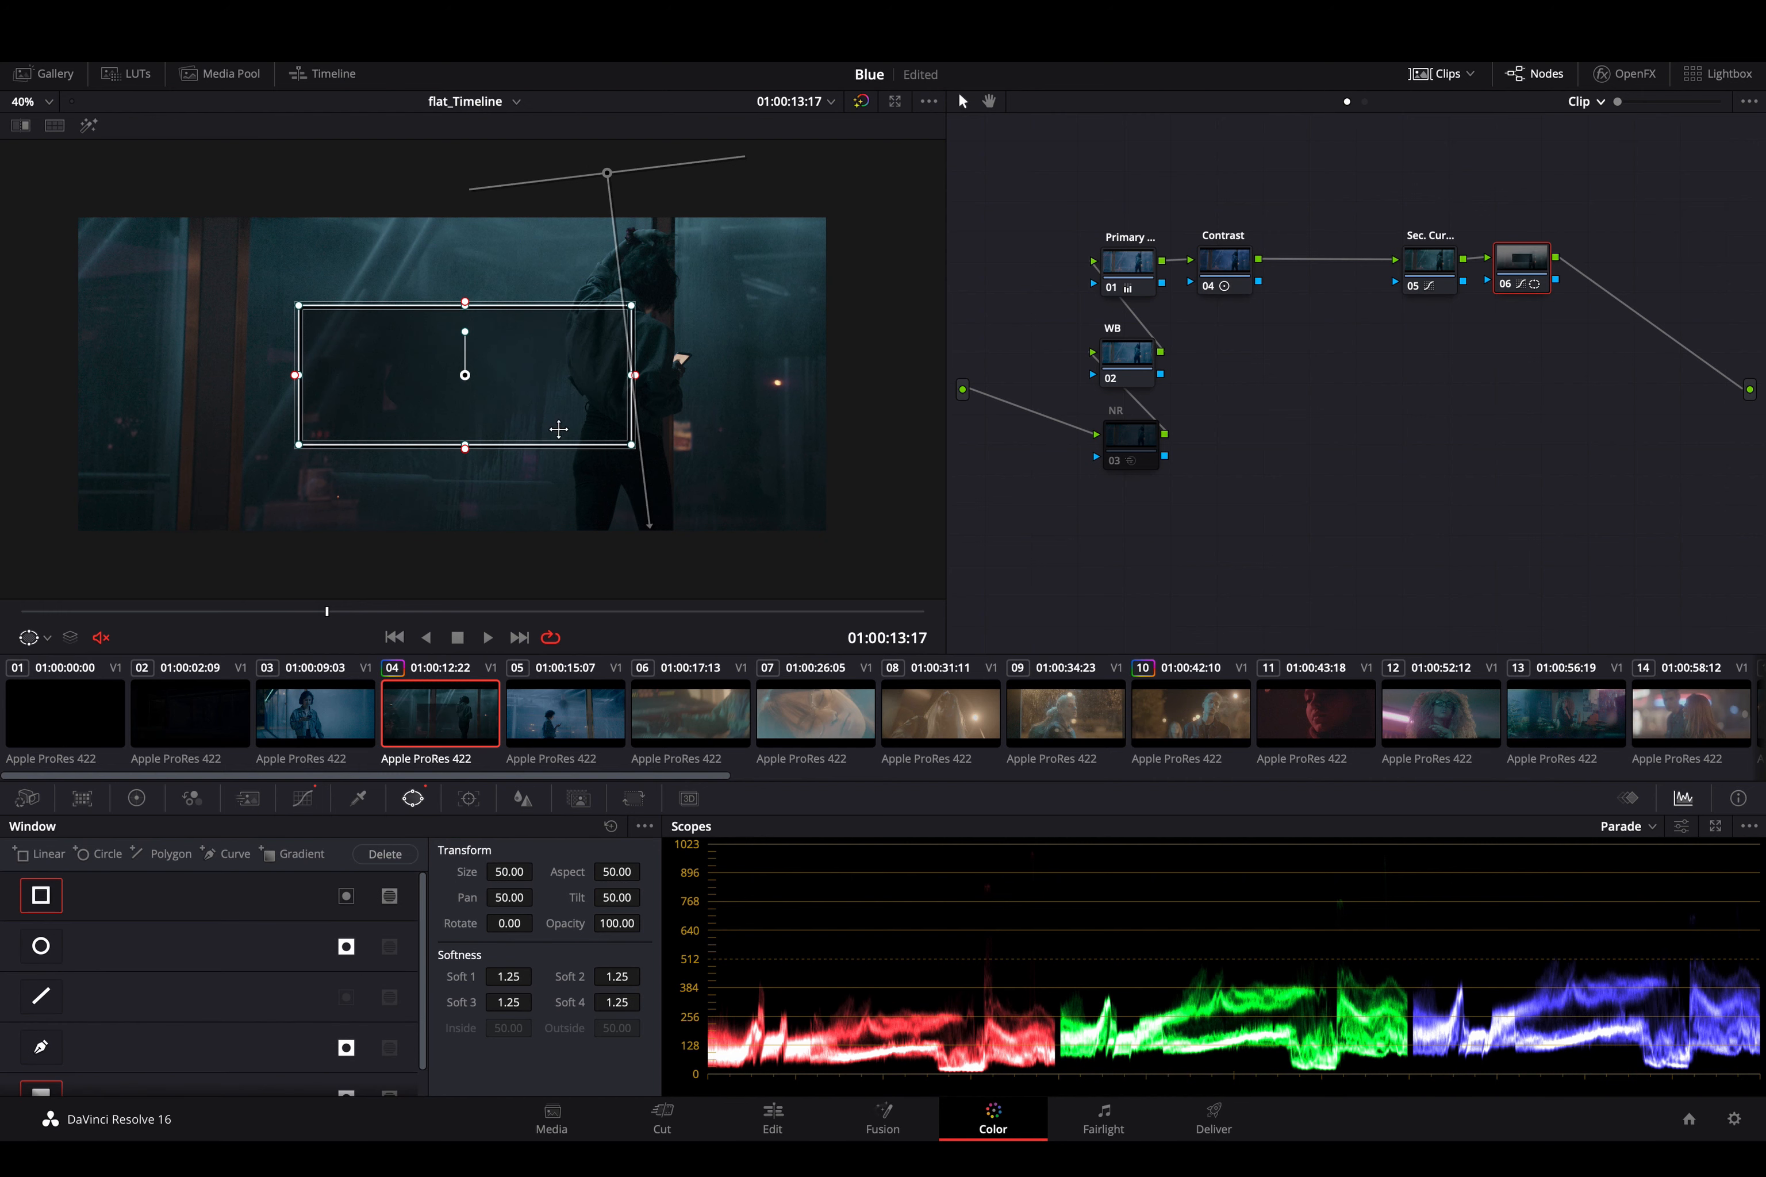
left_click(347, 897)
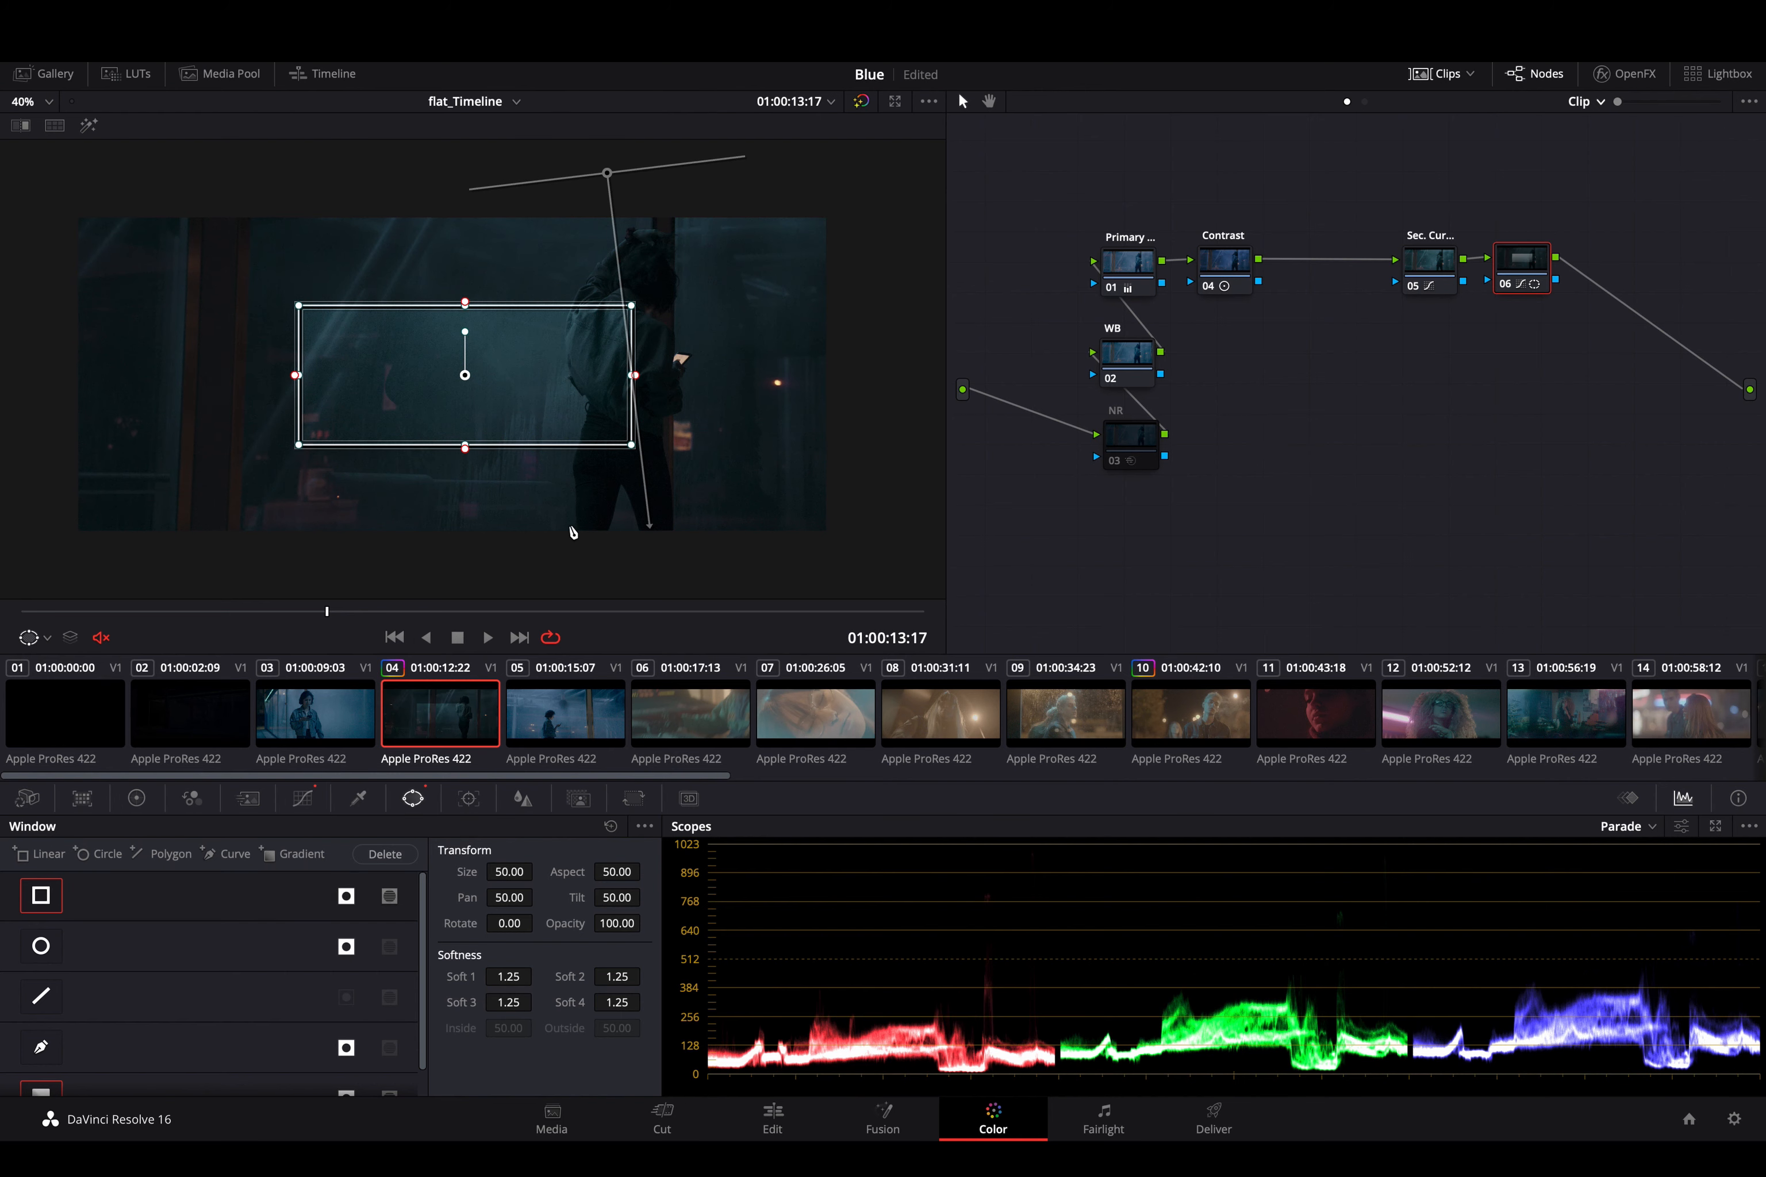
left_click_drag(541, 386, 328, 376)
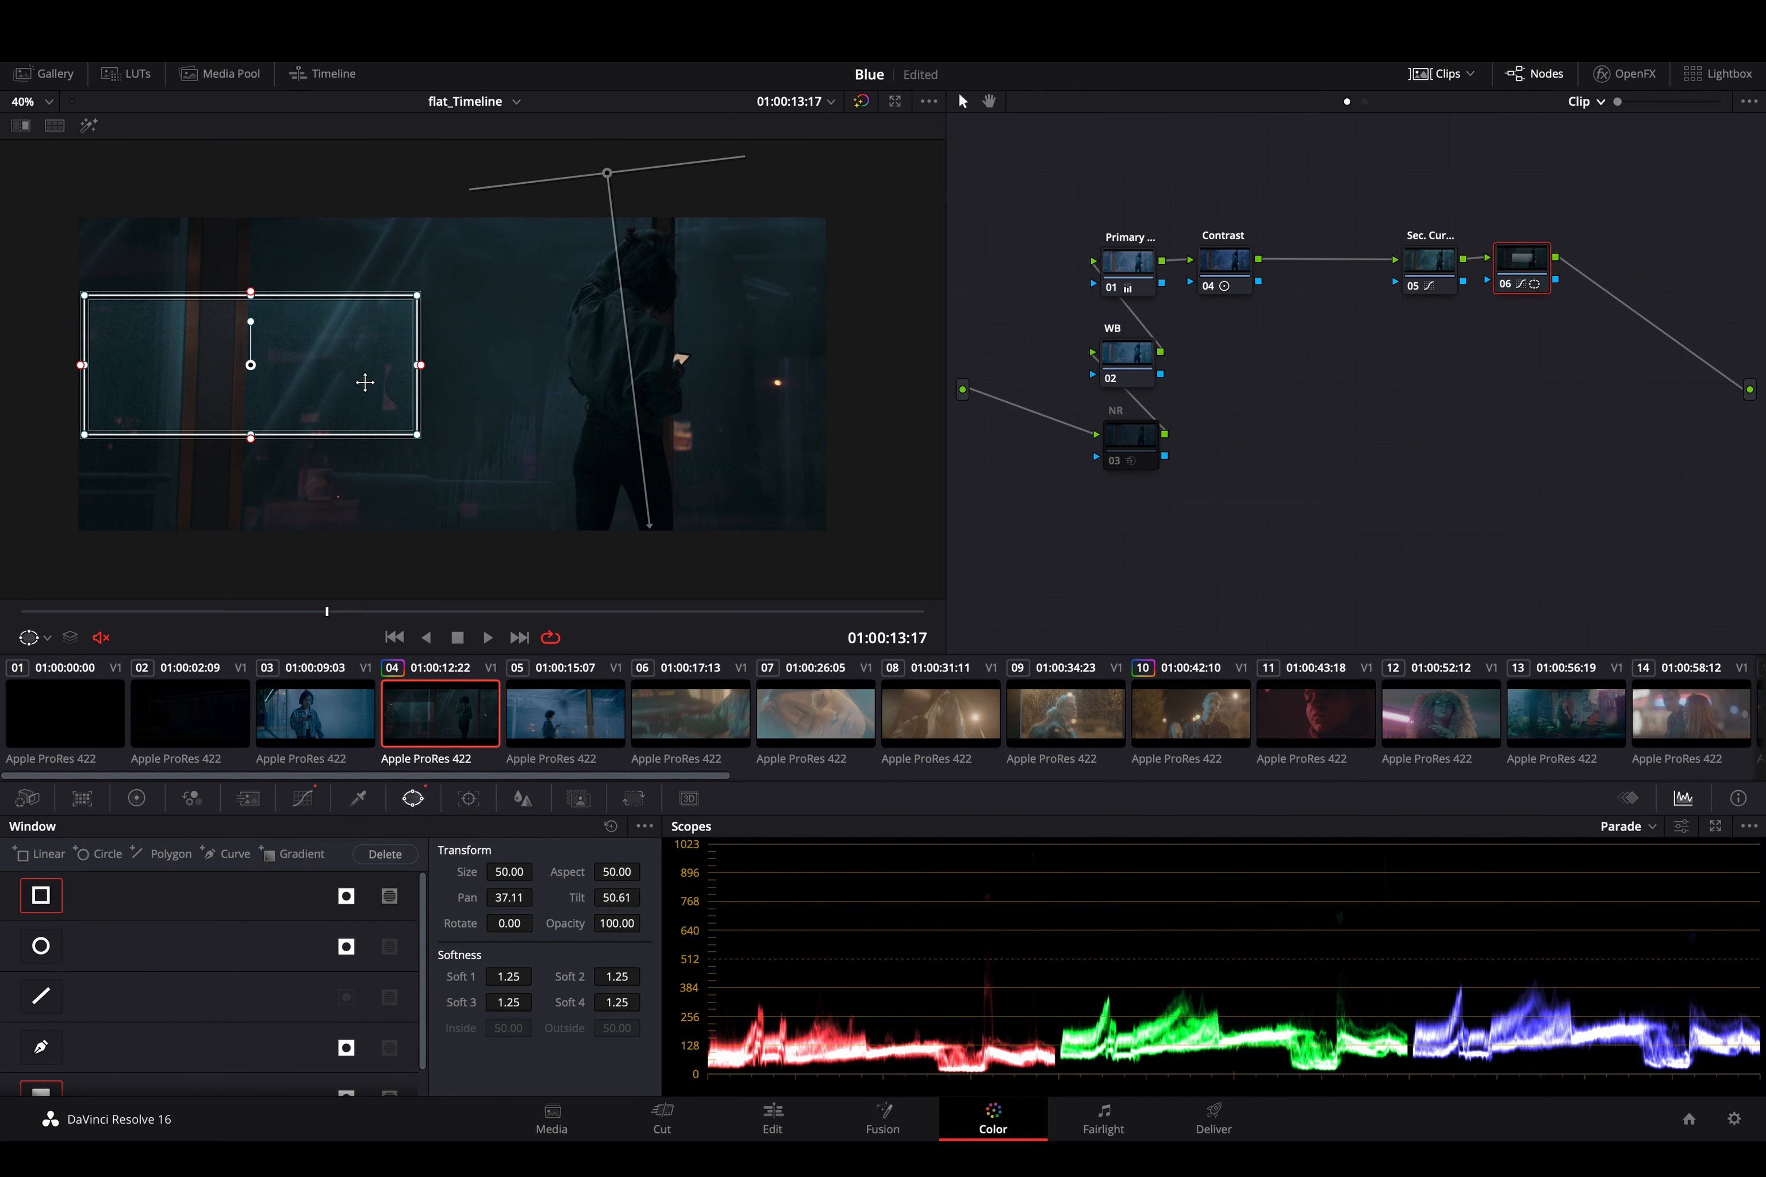
left_click_drag(251, 438, 248, 631)
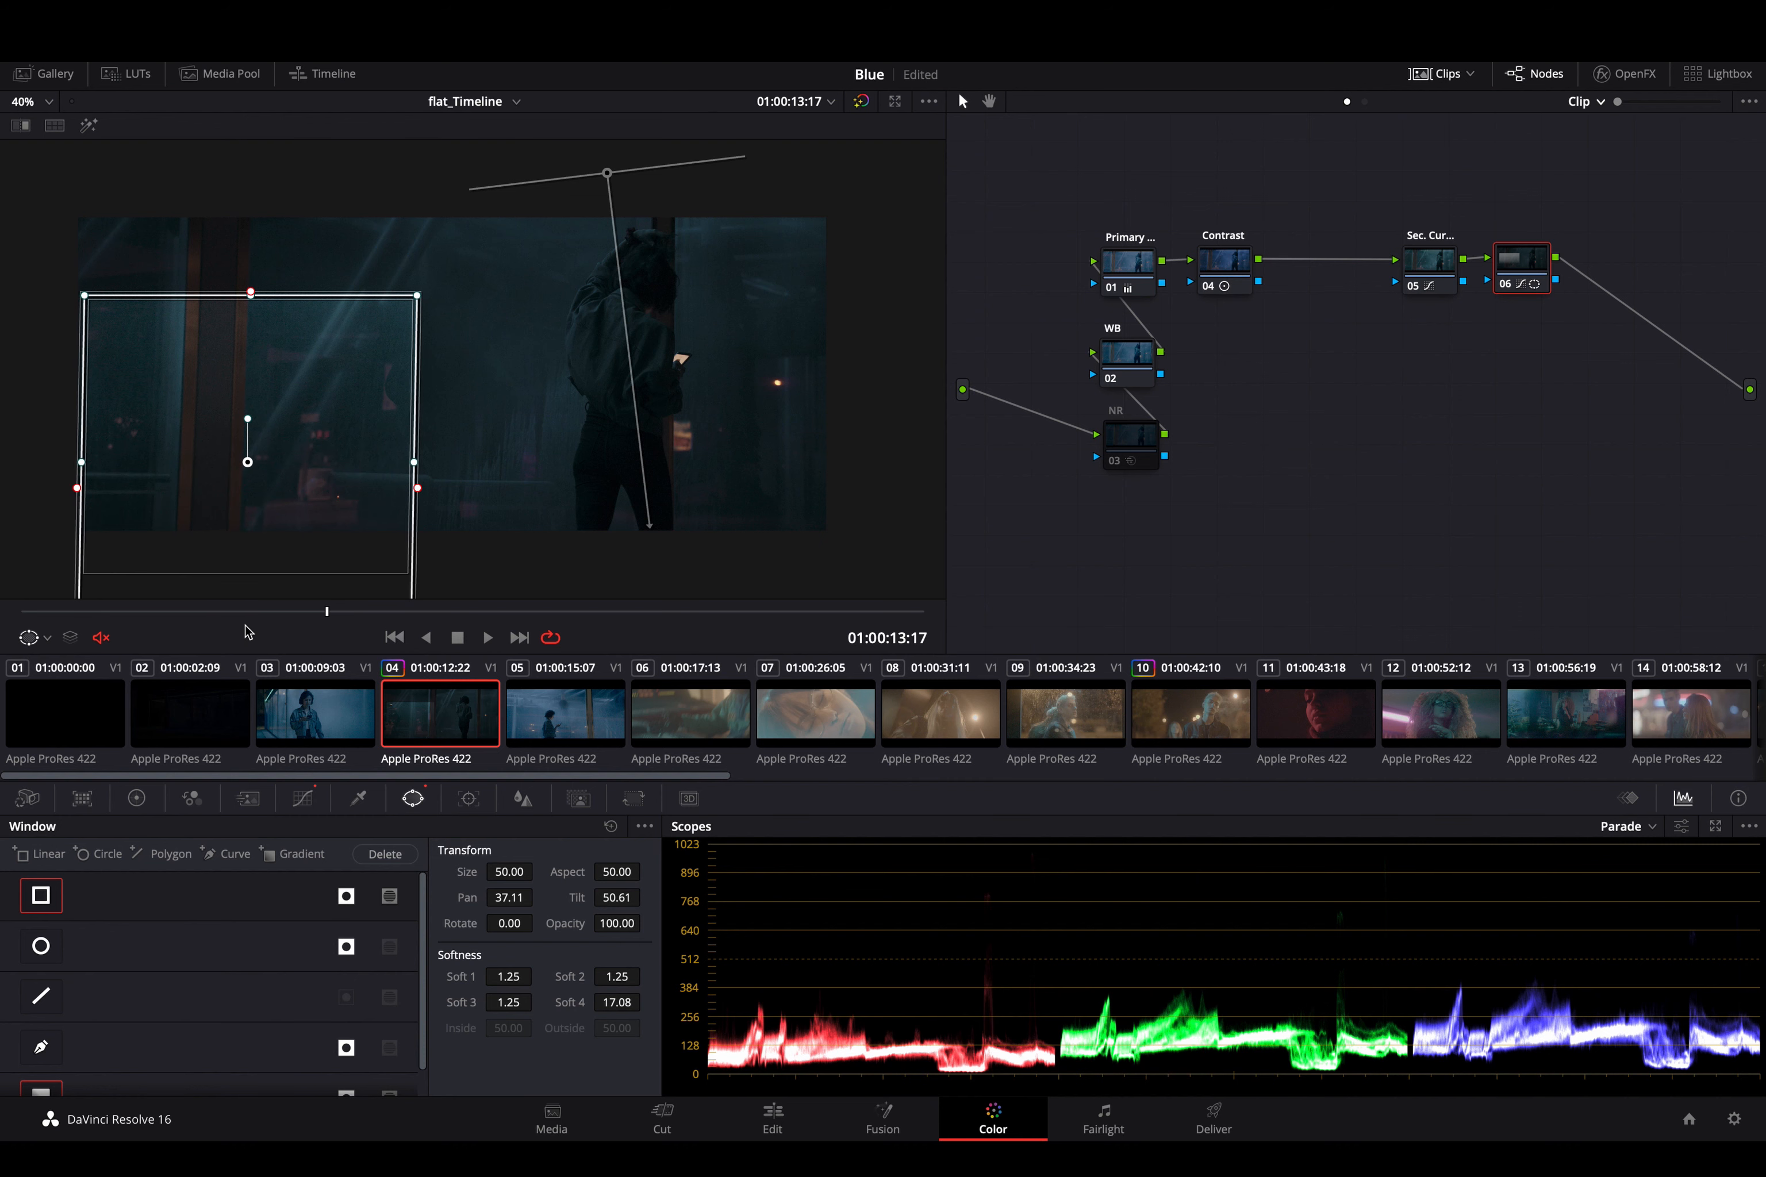
- Turn off the linear window's inversion and enable its mask mode
left_click(345, 897)
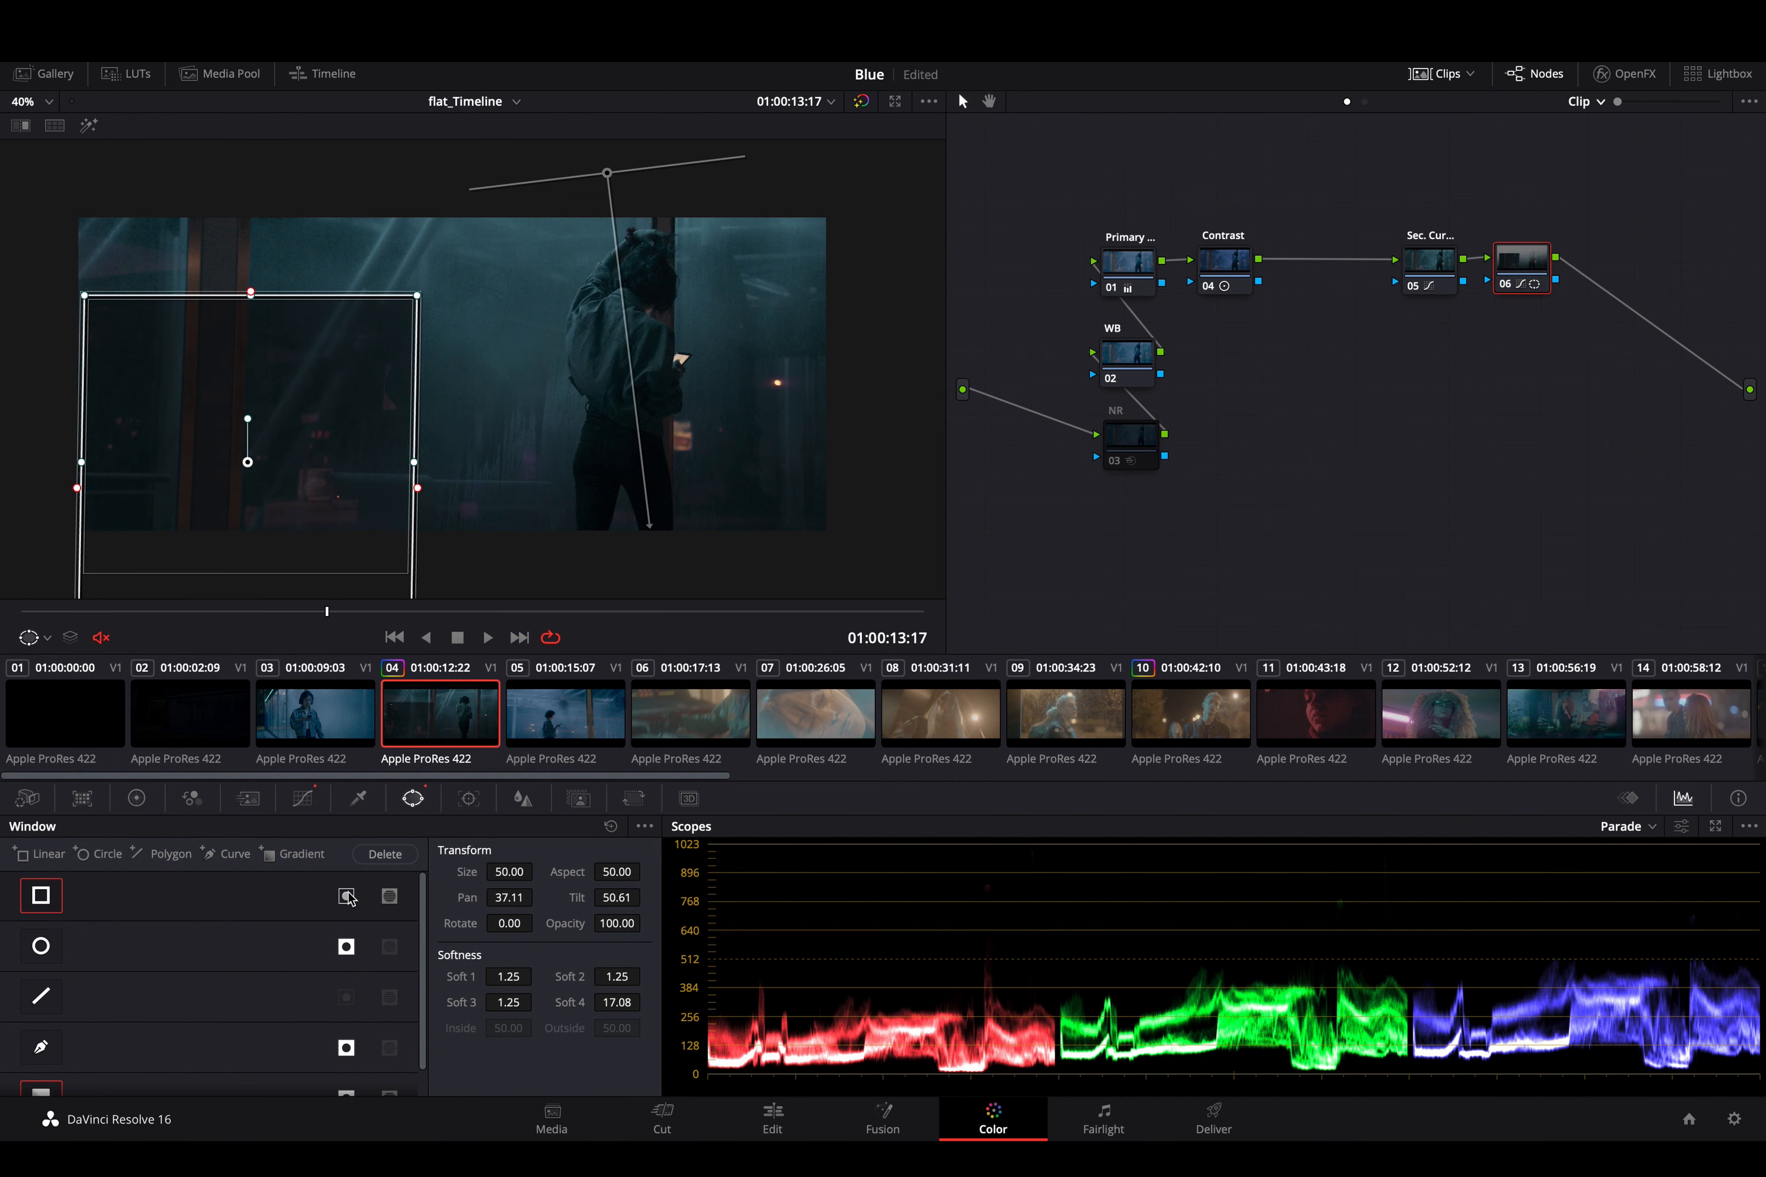
left_click(346, 896)
left_click(390, 896)
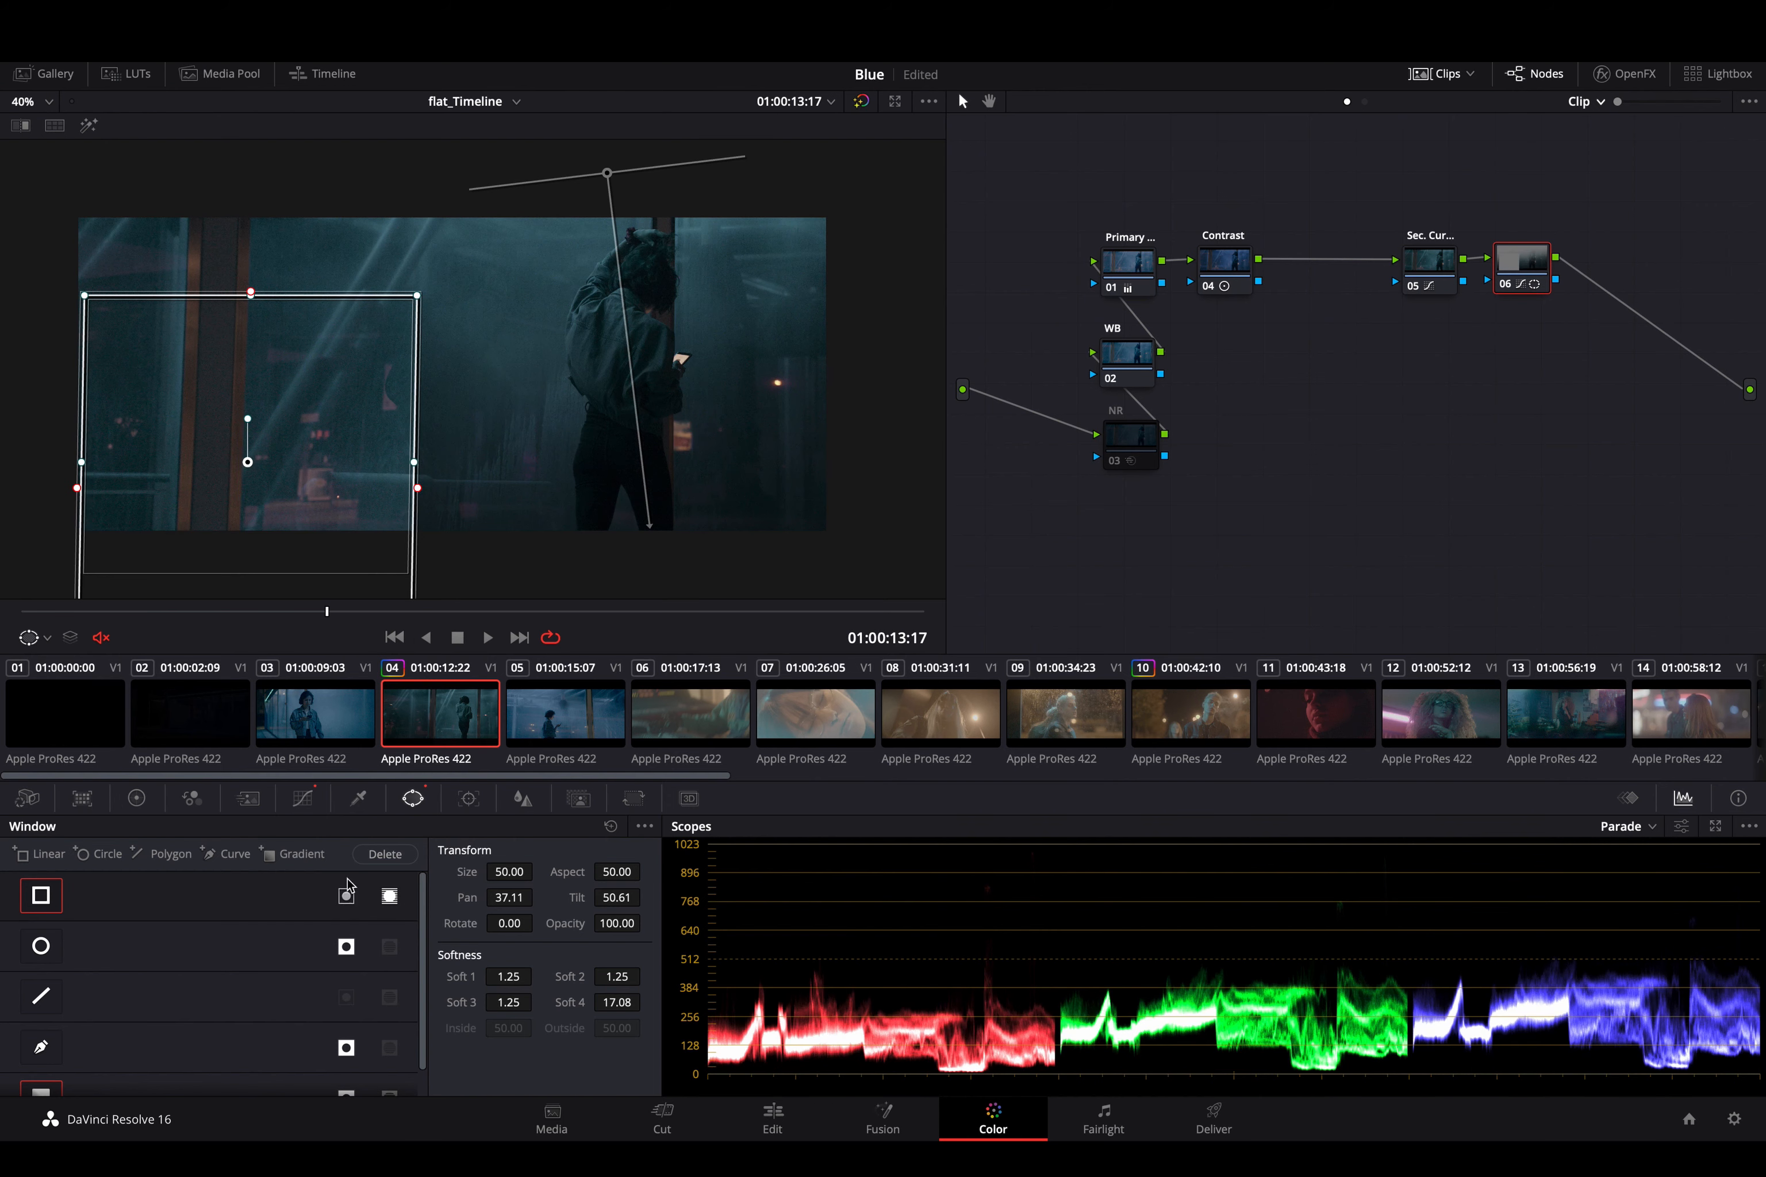
- Extend the linear window above the frame and widen it rightward, turn off its mask mode, and soften it to Soft 2 12.53 and Soft 3 100.00
left_click_drag(250, 291, 192, 170)
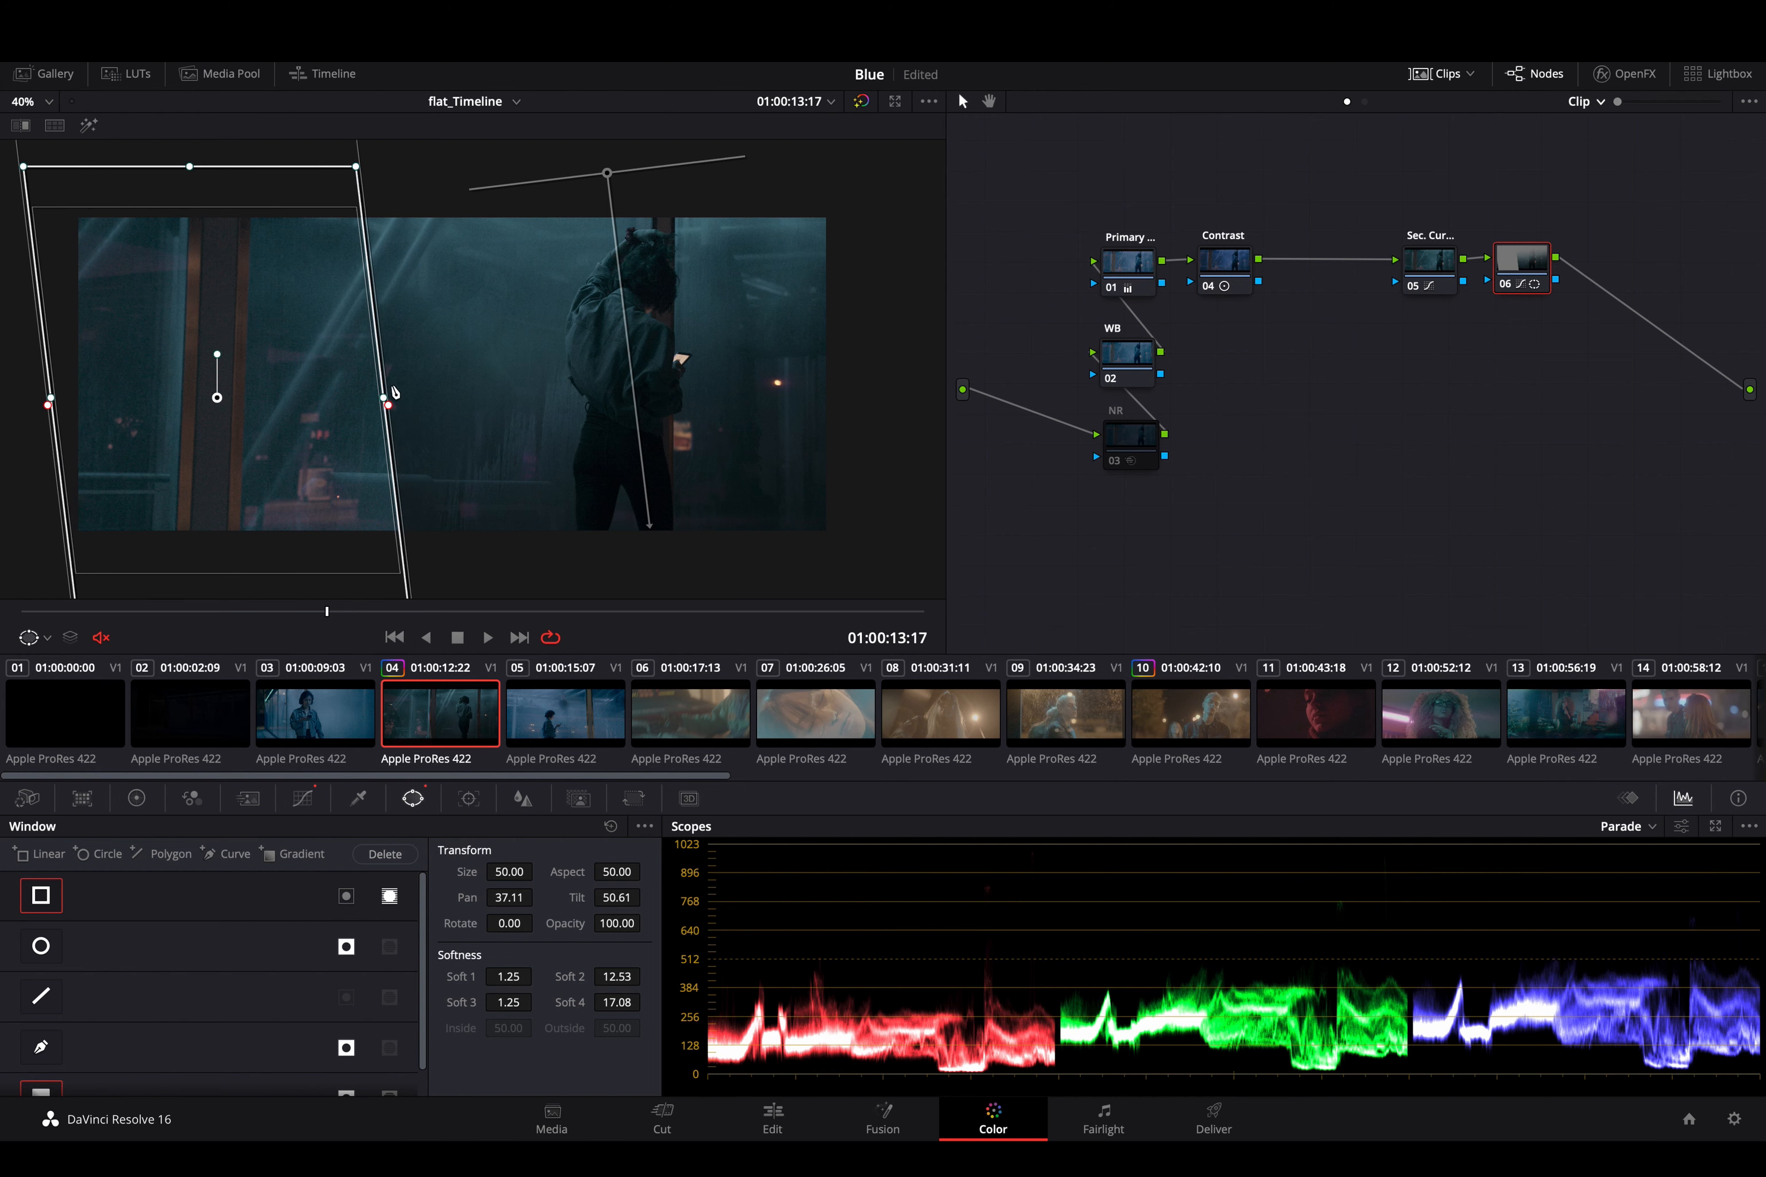
mouse_move(393, 402)
left_mouse_down()
mouse_move(444, 397)
mouse_move(413, 397)
left_mouse_up()
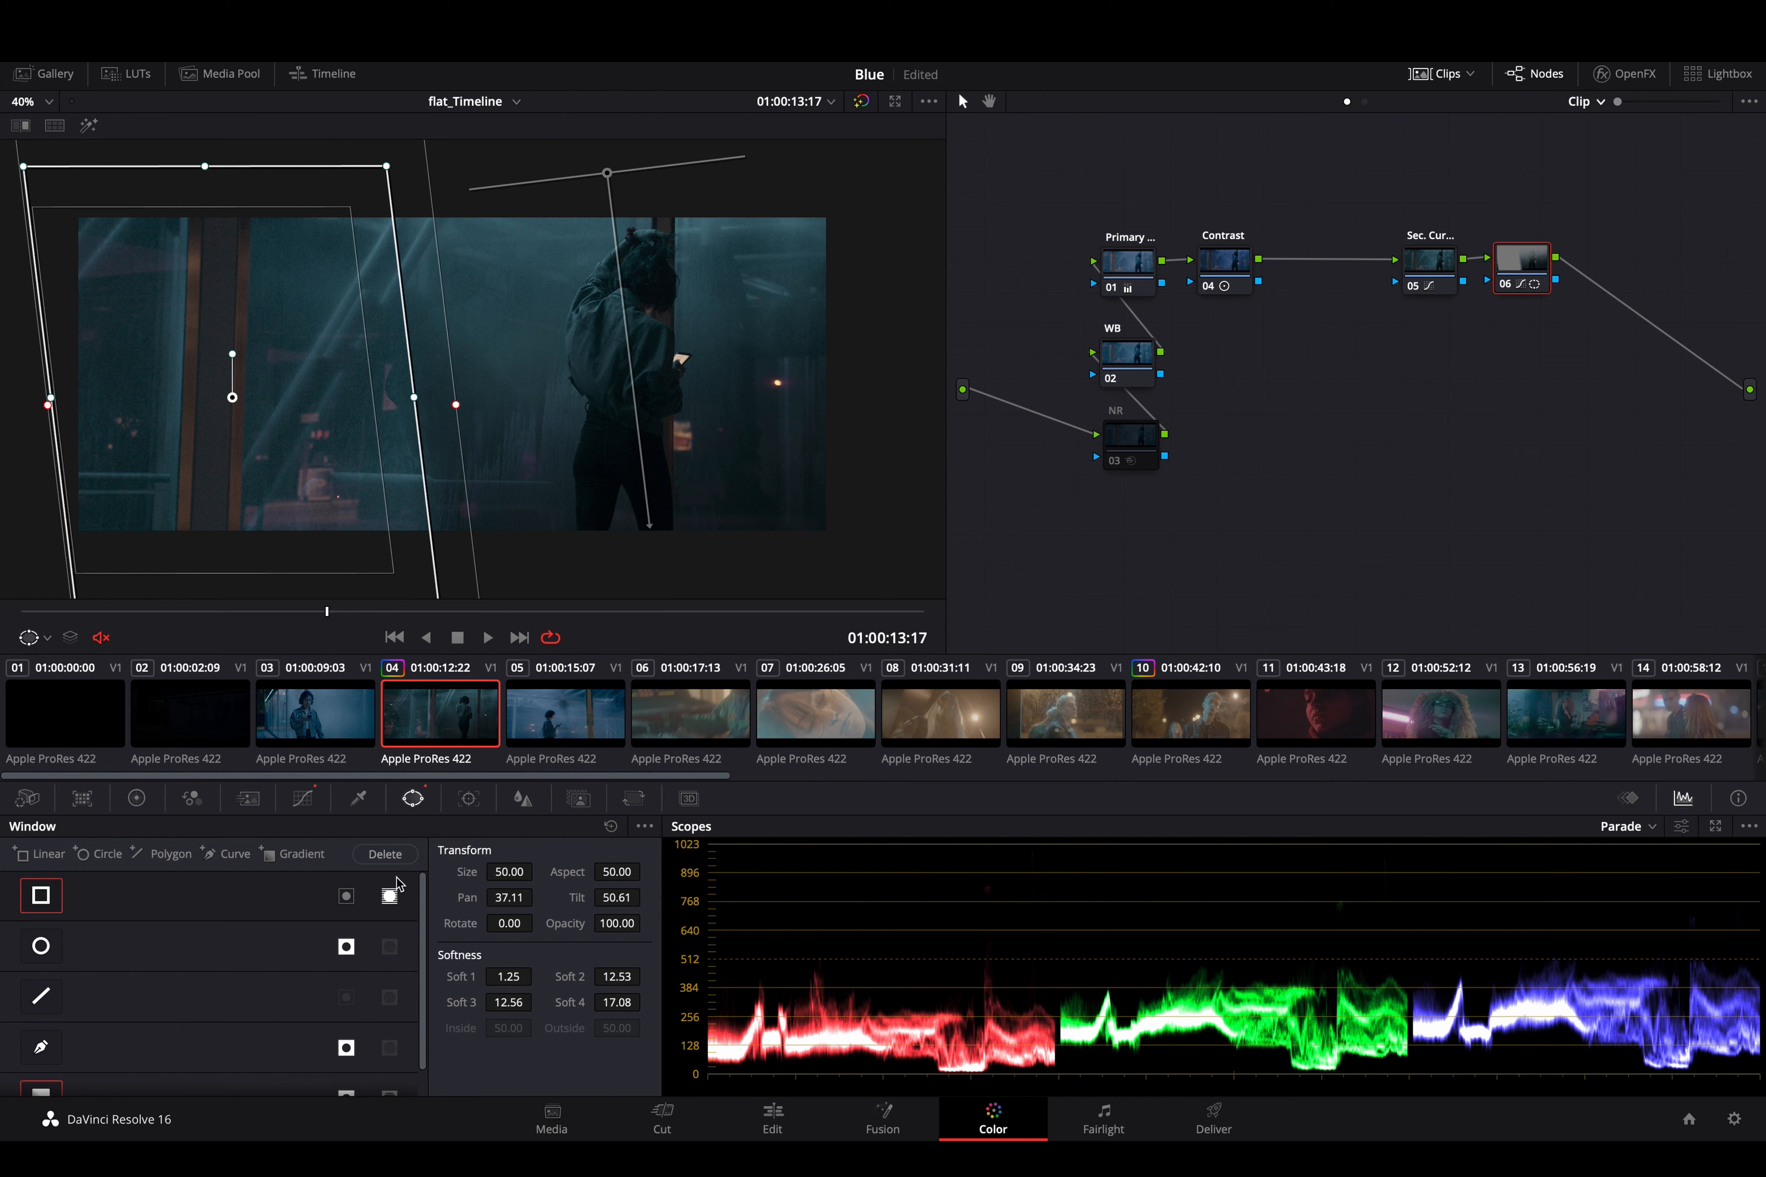
left_click(390, 895)
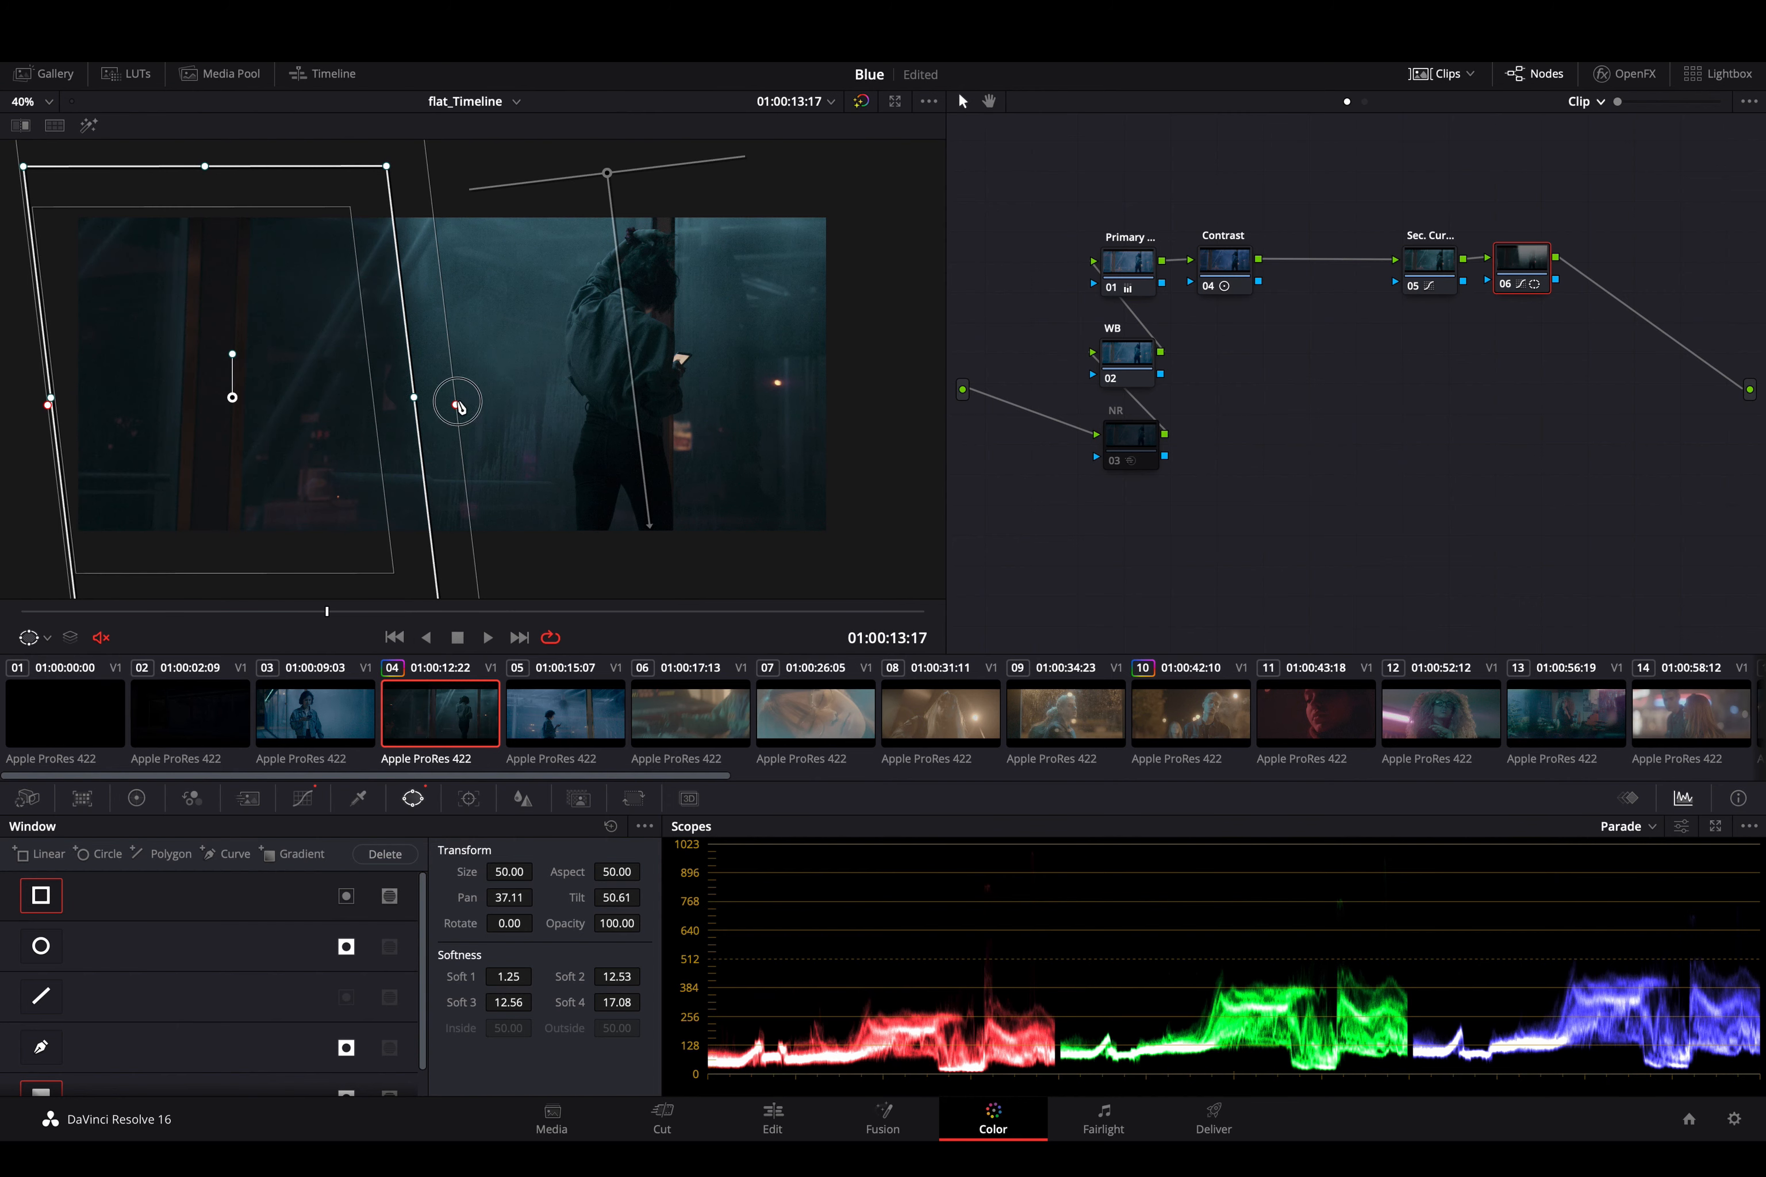
left_click_drag(458, 404, 752, 346)
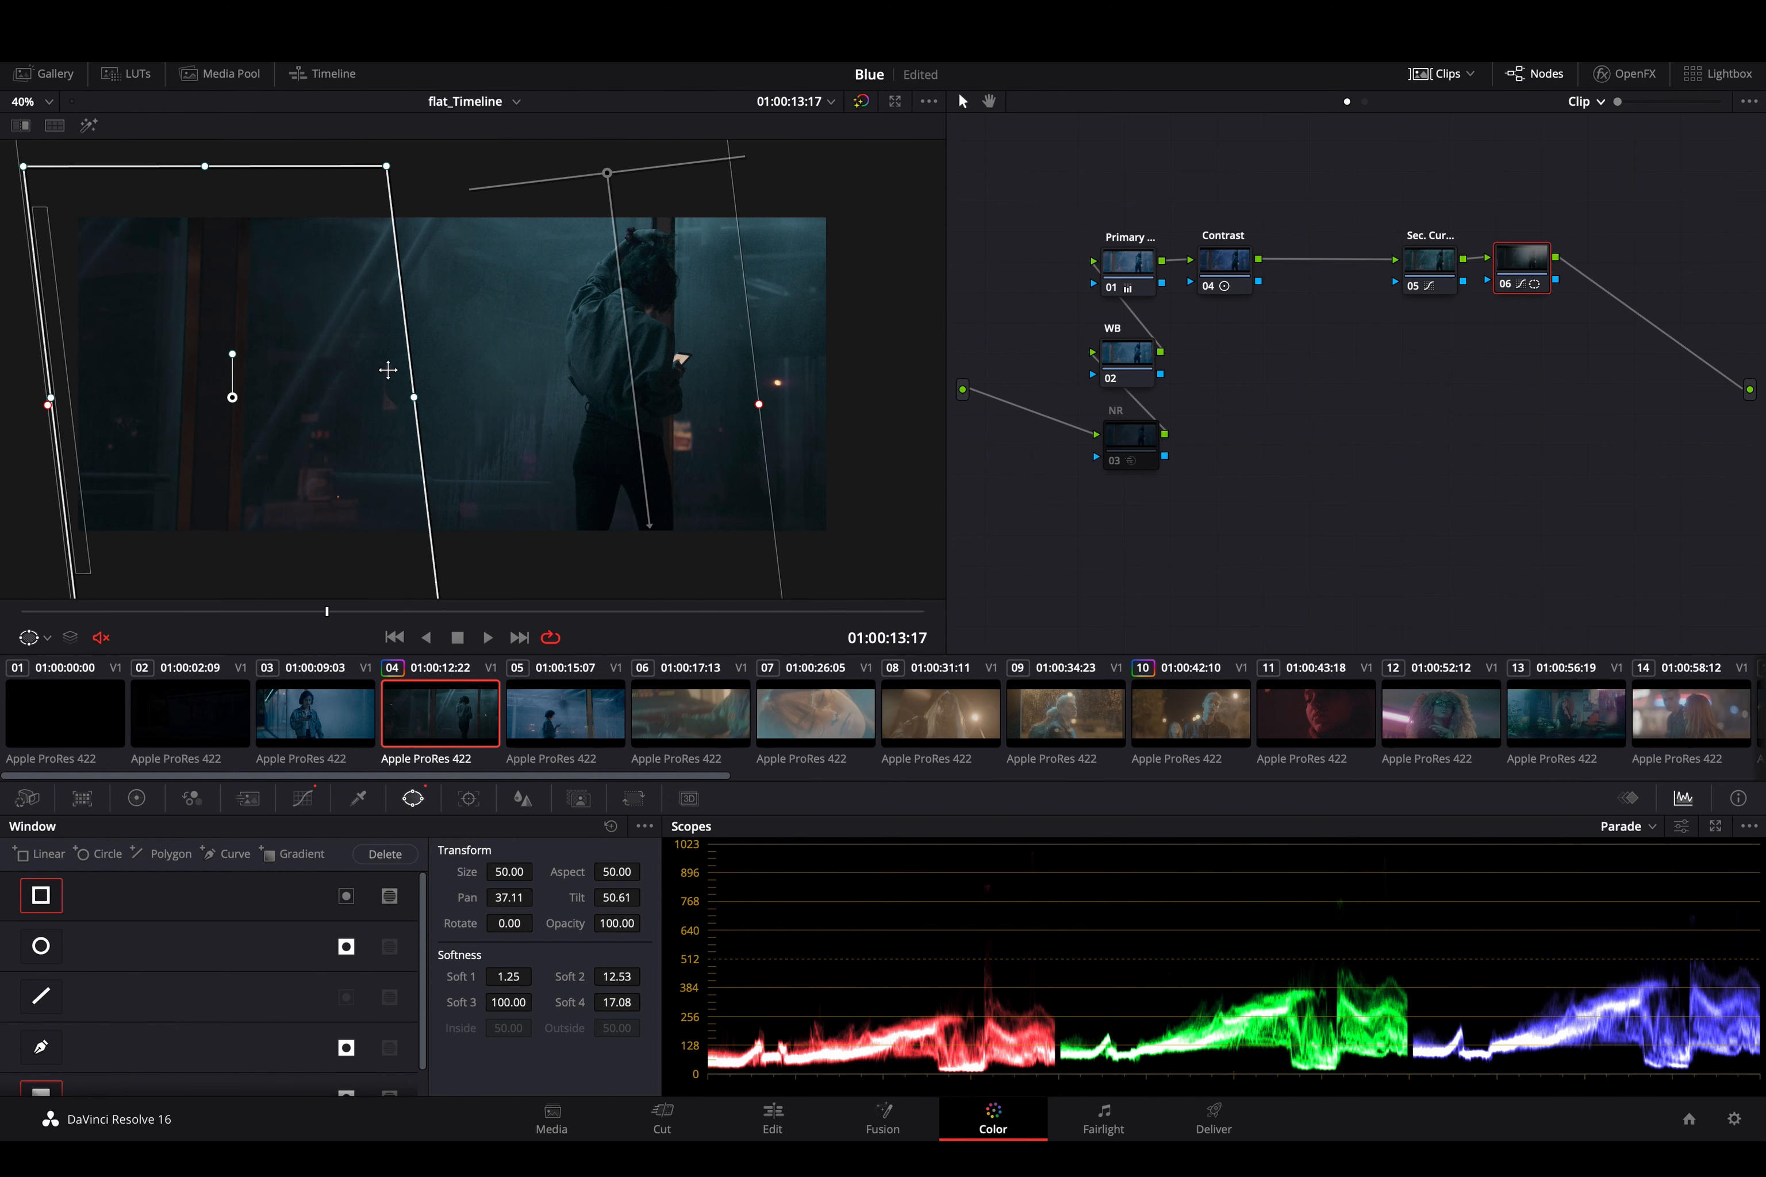
mouse_move(413, 396)
left_mouse_down()
mouse_move(324, 398)
mouse_move(416, 373)
left_mouse_up()
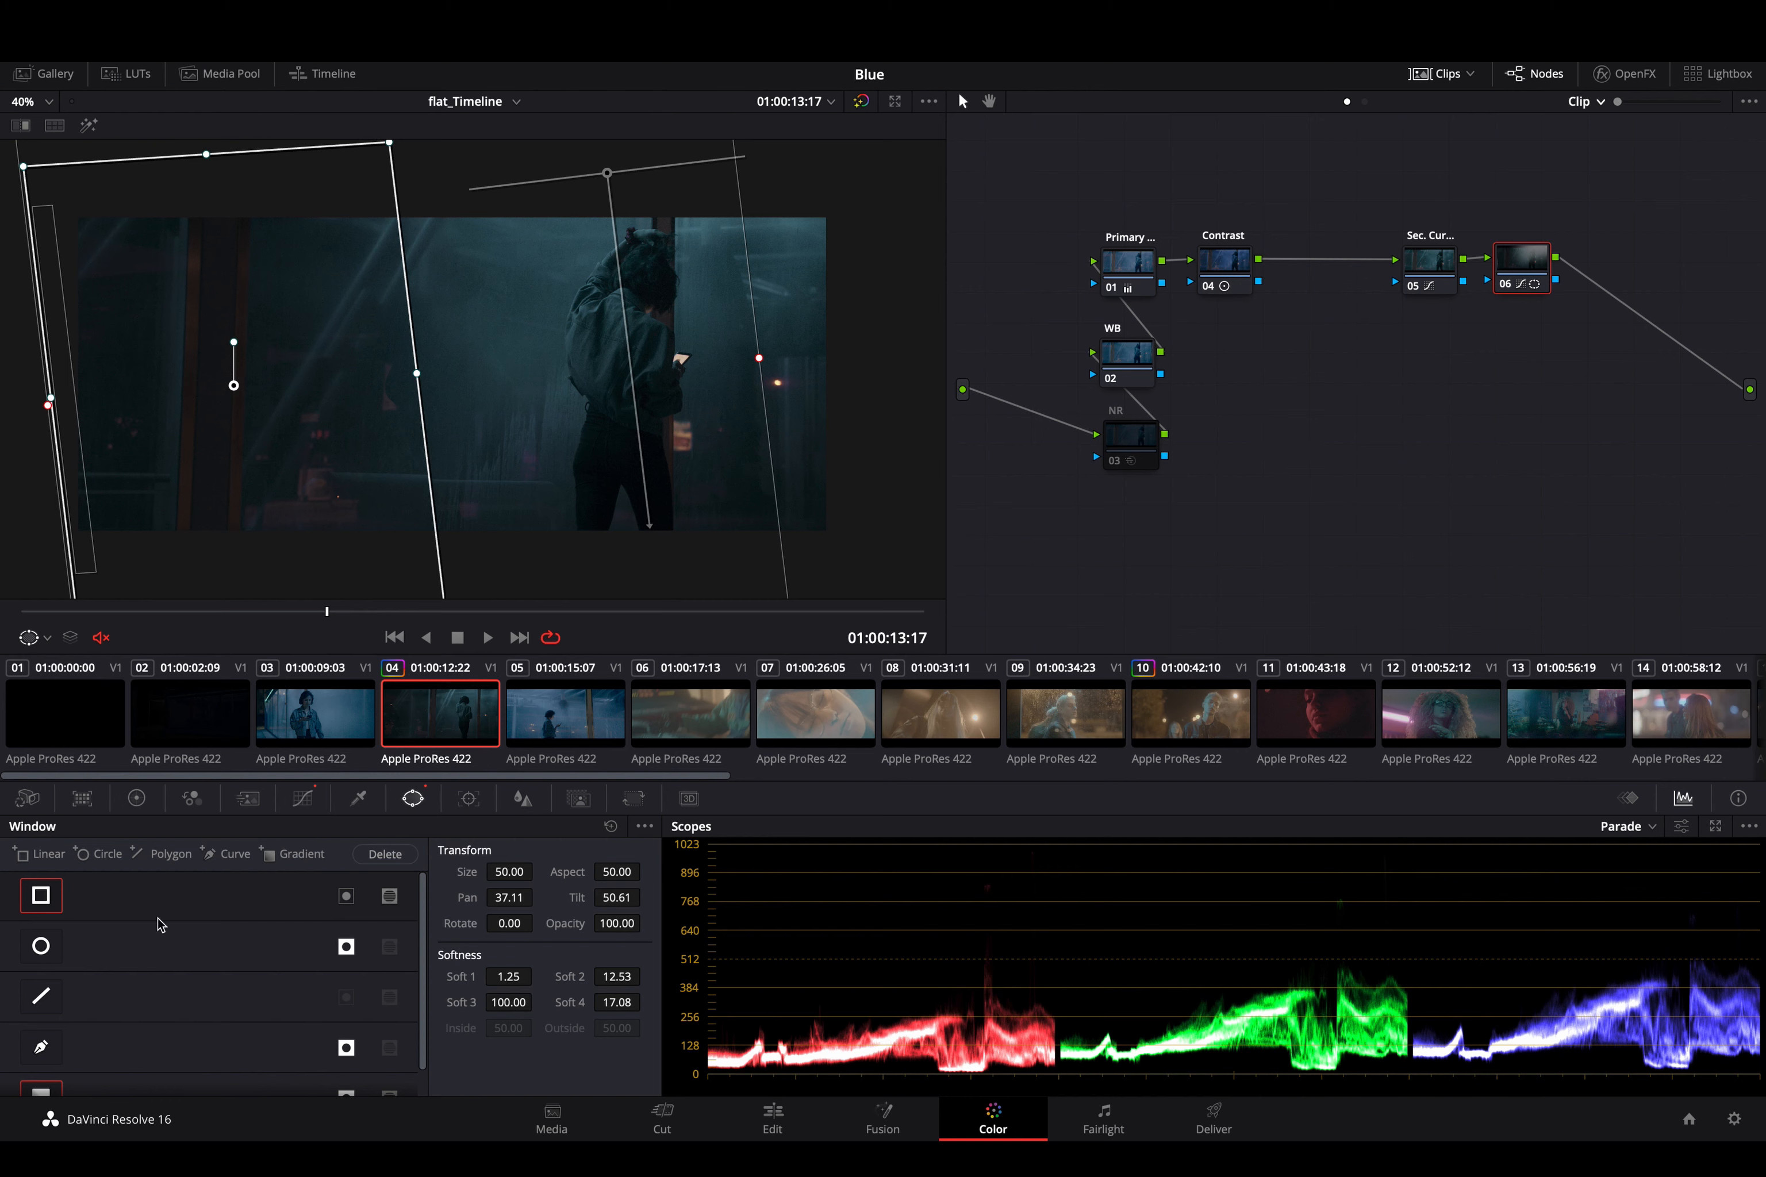
- Refine the gradient window over the woman to Pan 58.99, Tilt 61.67, Rotate -6.19 and Soft 1 16.82
scroll(146, 950, "down", 1)
scroll(146, 950, "up", 1)
scroll(45, 1048, "down", 1)
left_click(44, 1069)
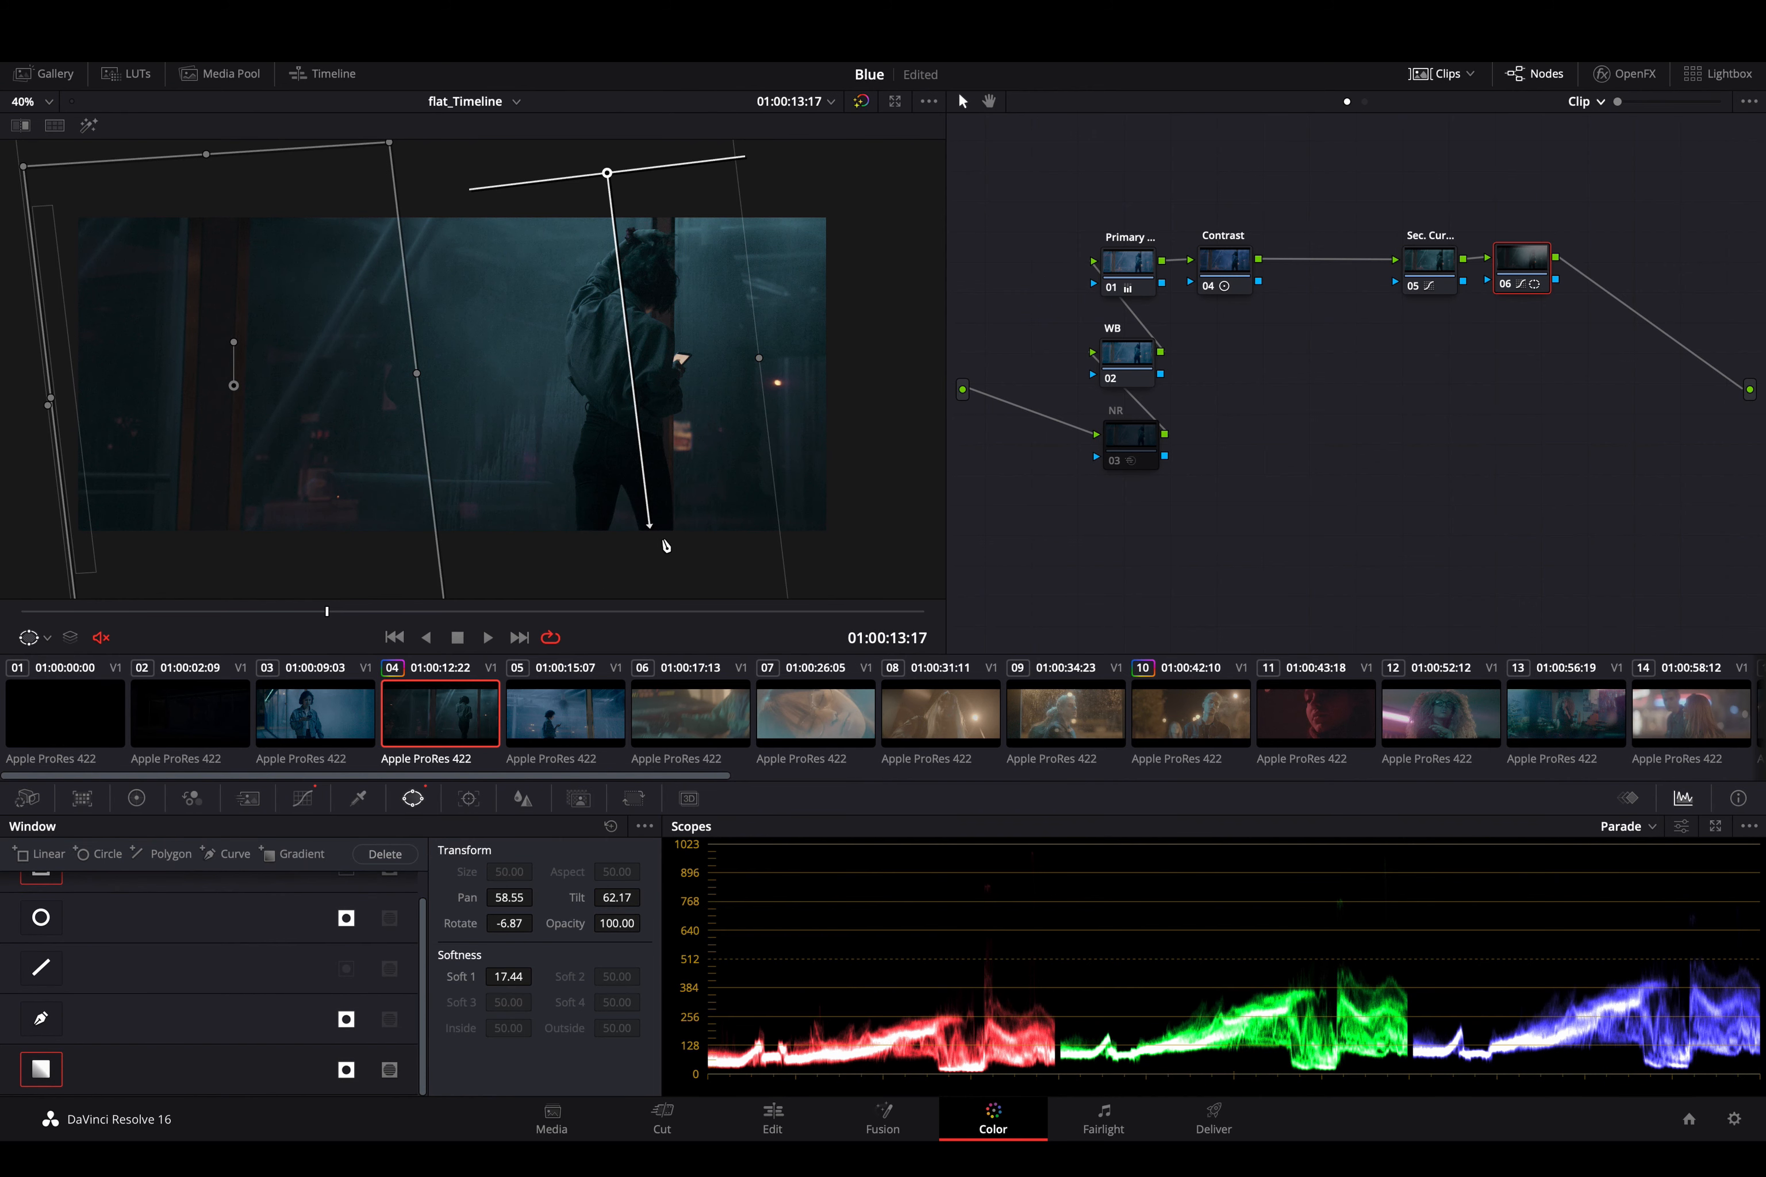
mouse_move(609, 174)
left_mouse_down()
mouse_move(611, 139)
mouse_move(618, 201)
mouse_move(614, 181)
left_mouse_up()
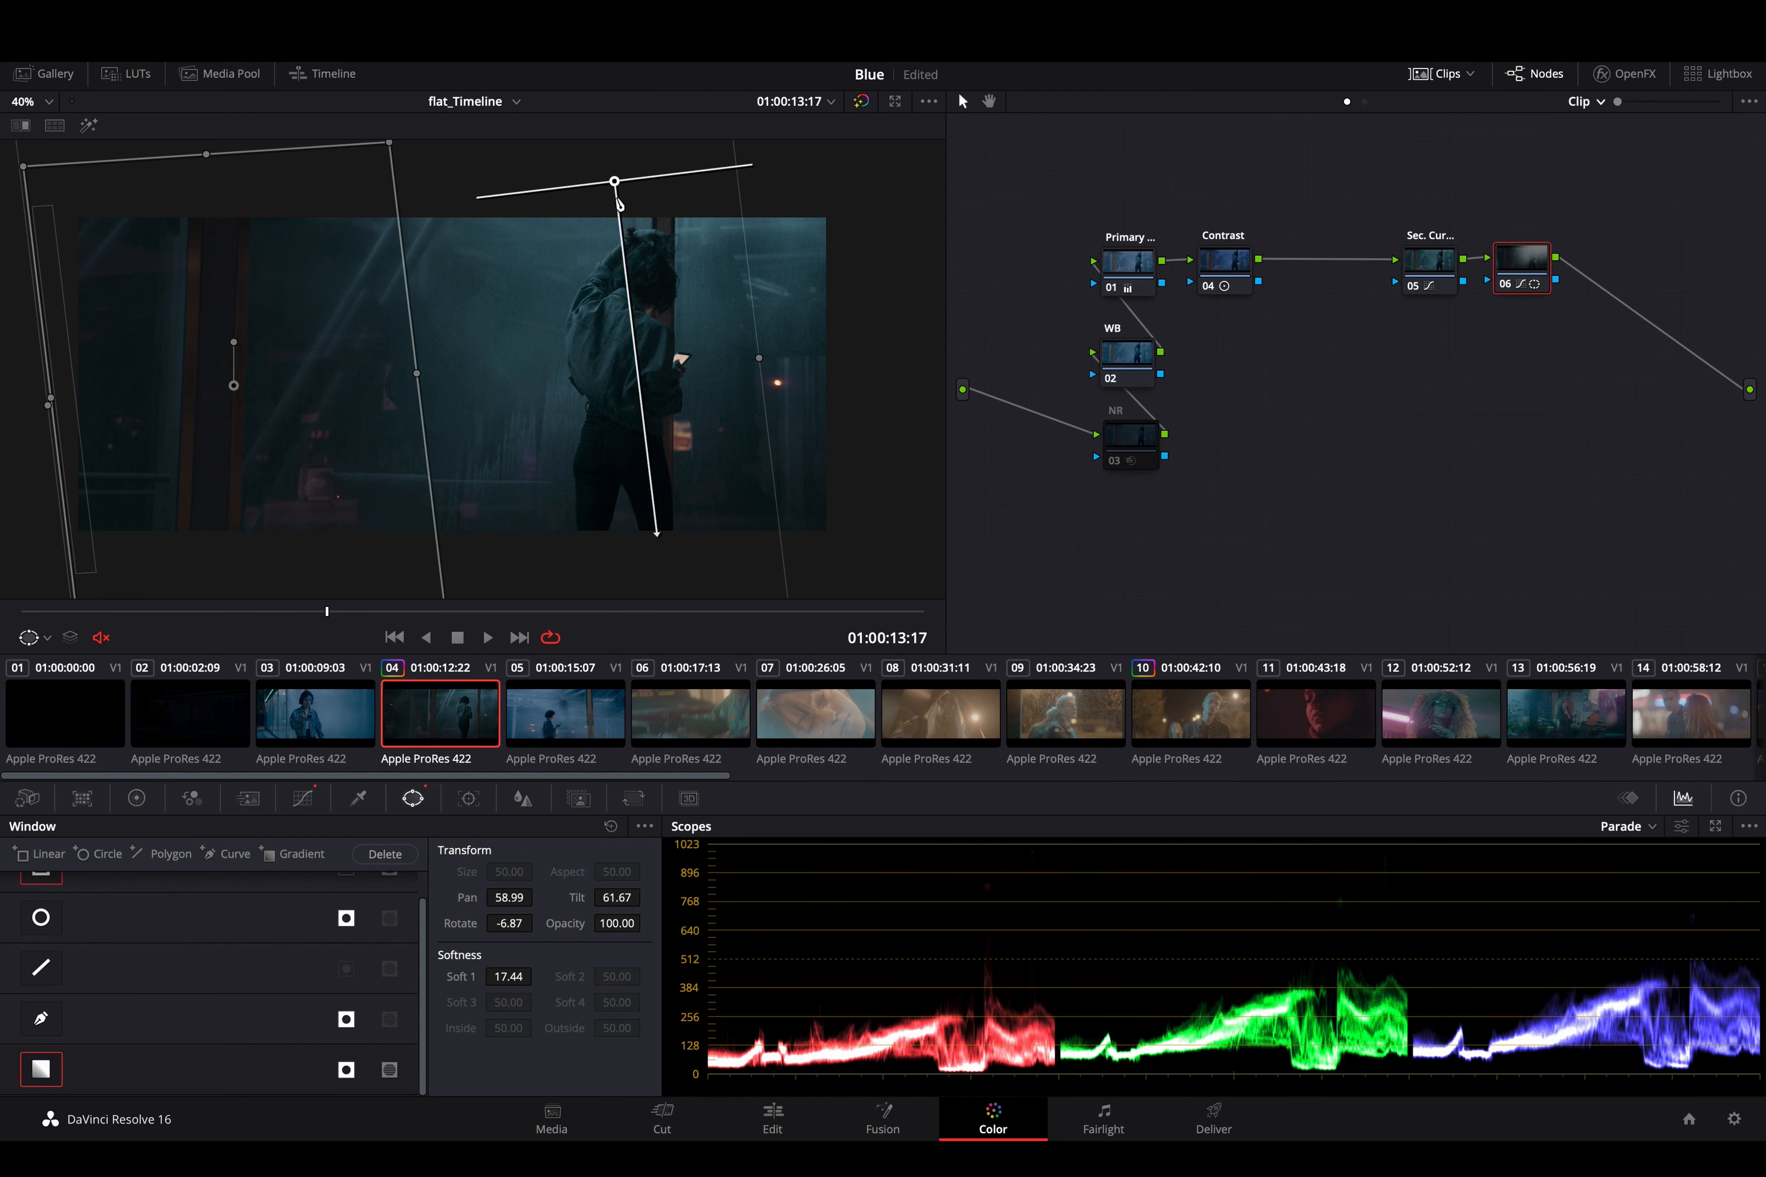
left_click_drag(654, 529, 651, 520)
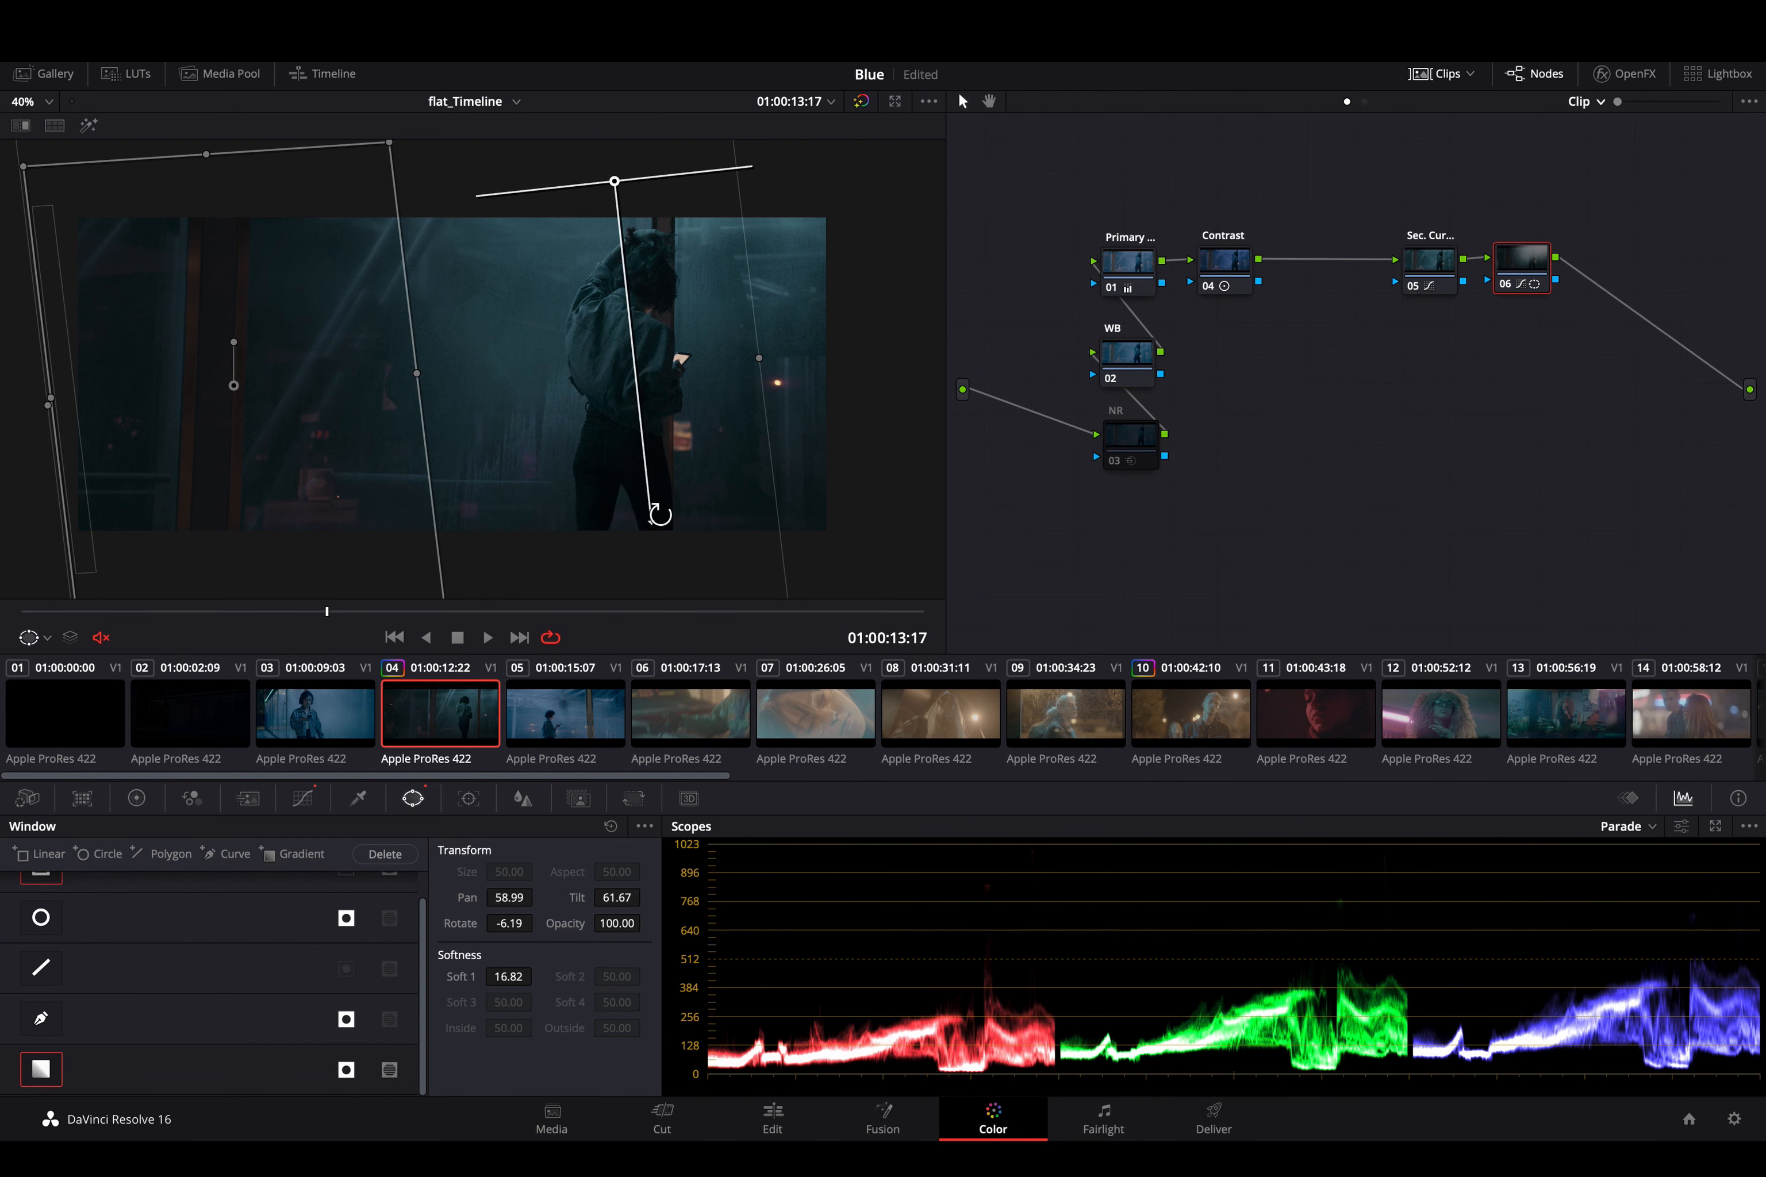
- Play the clip with the window outlines hidden, stop at 01:00:14:12, and compare the image with node 06 off and on
left_click(302, 799)
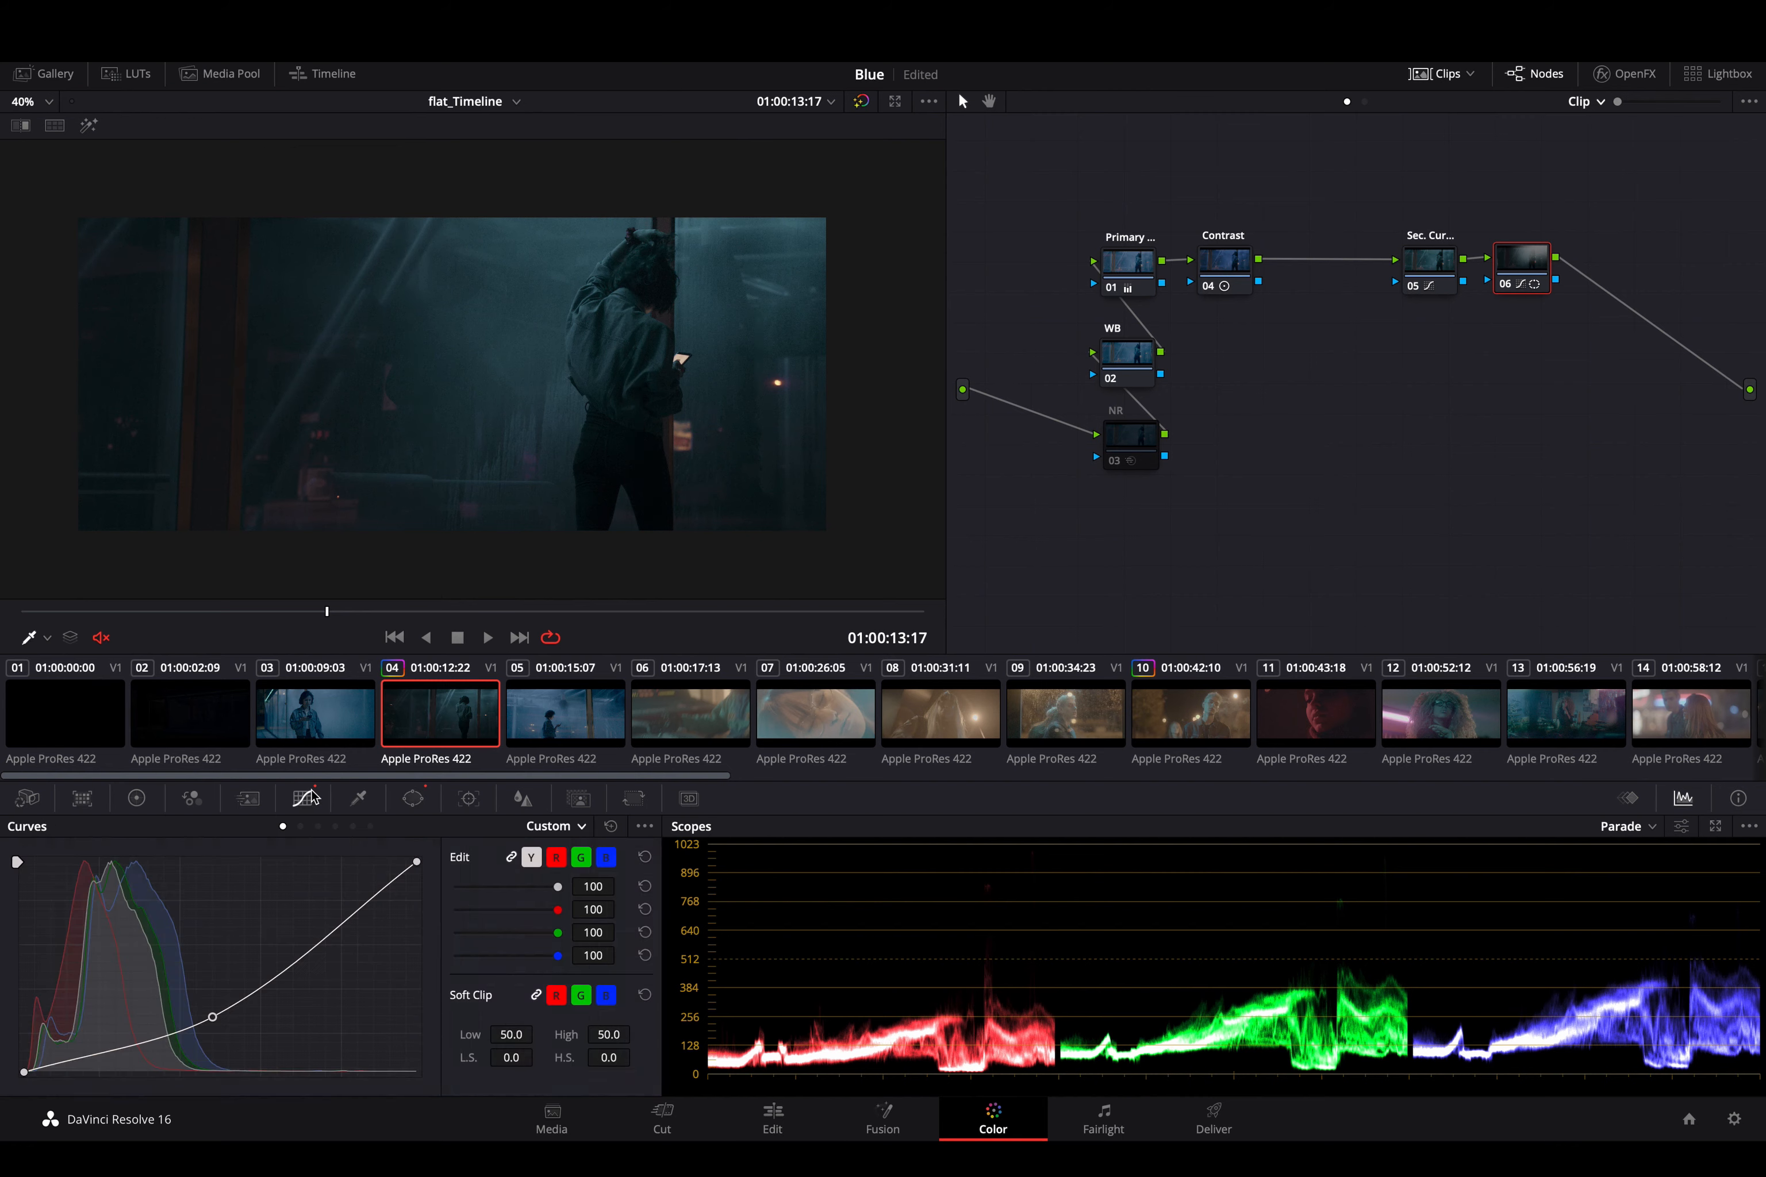
key("space")
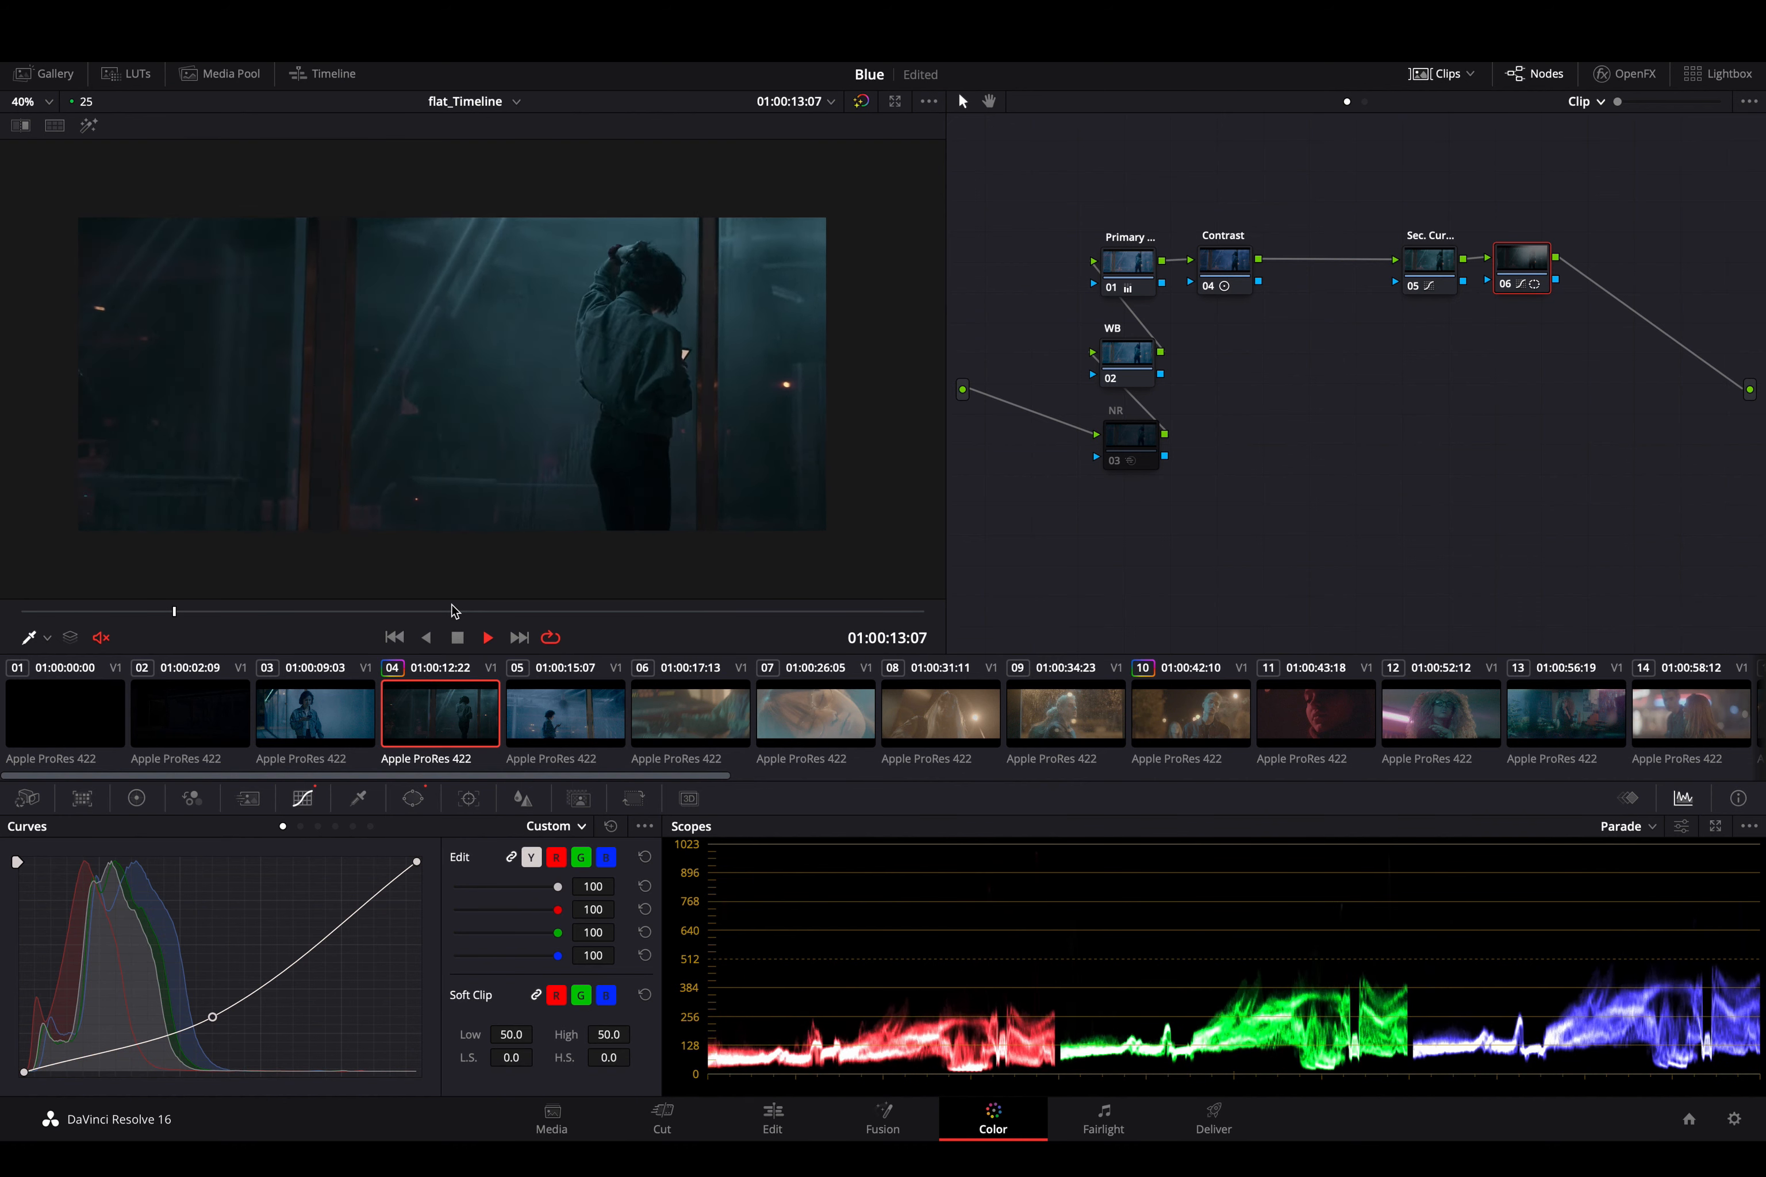
key("space")
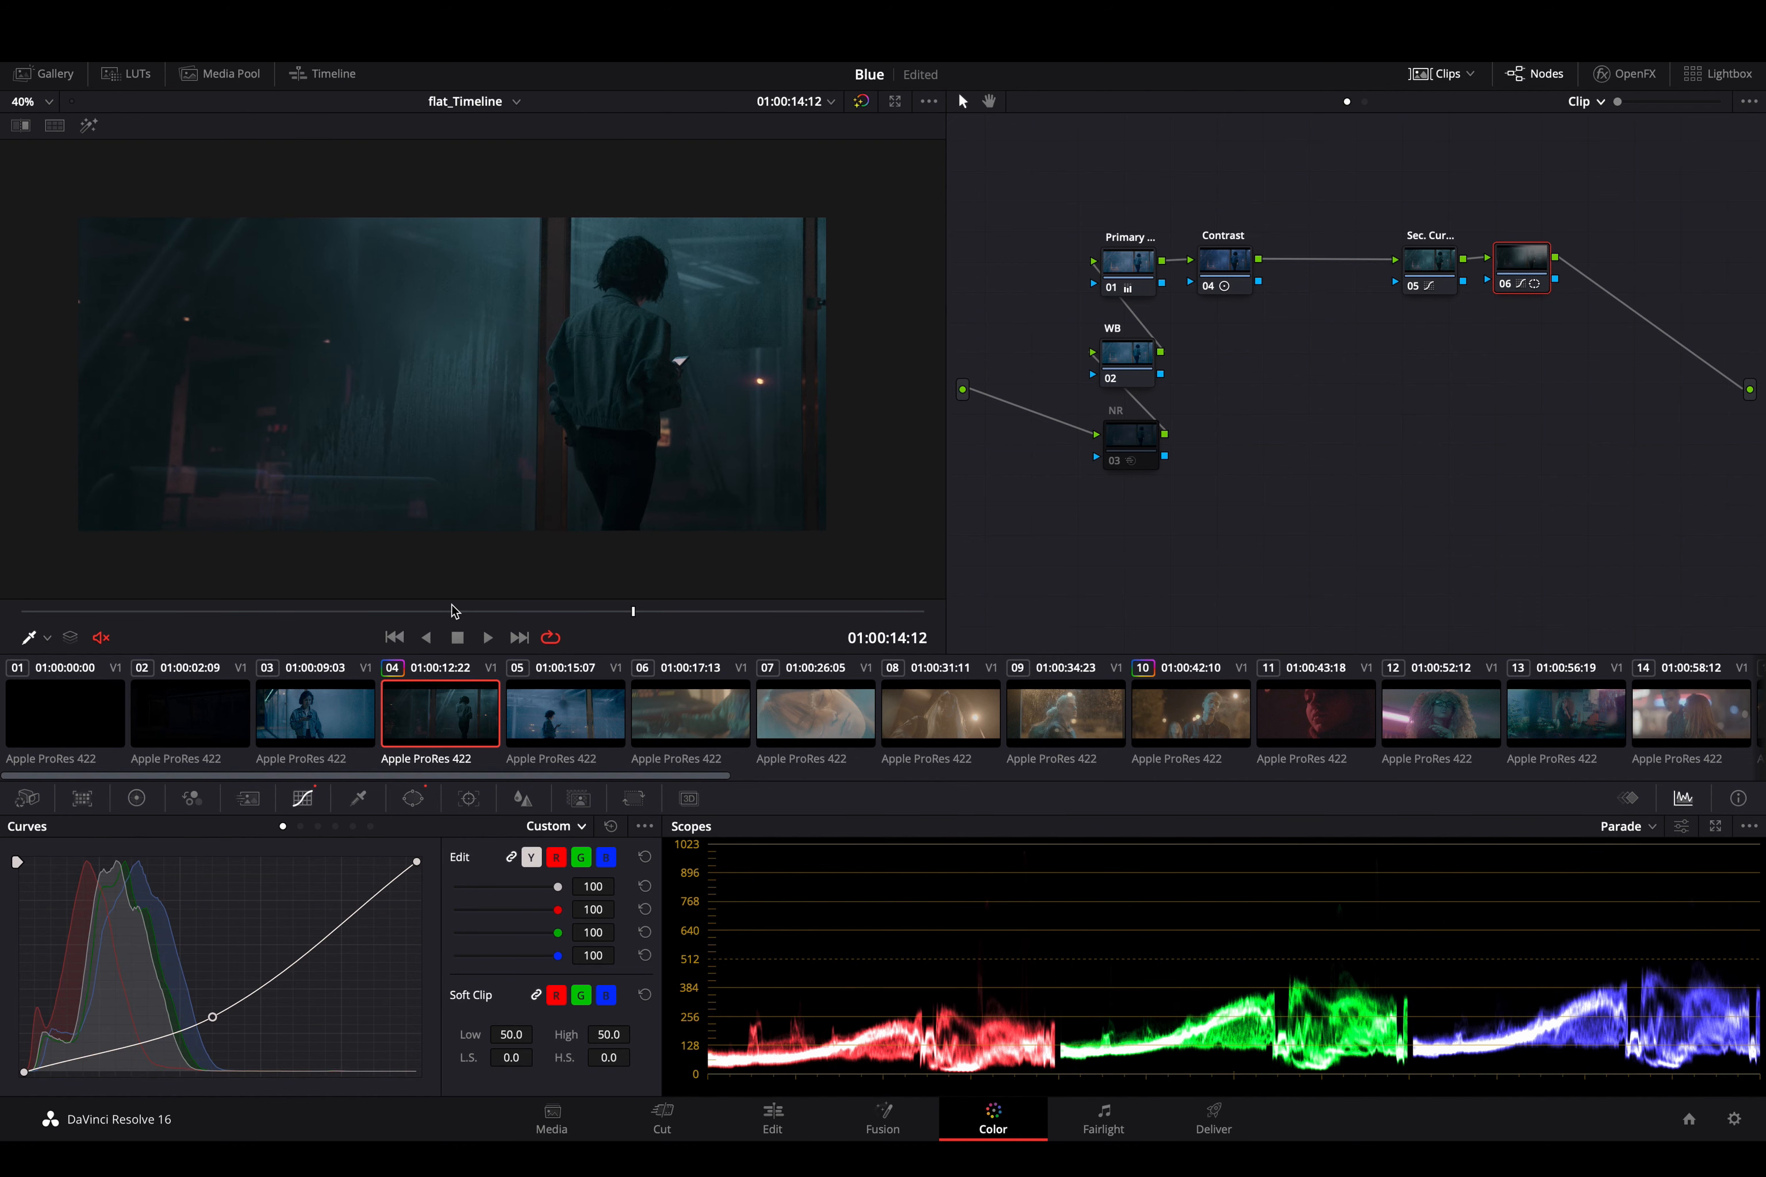
key("super+d")
key("super+d")
- Reposition the gradient window over the woman at 01:00:14:12, to Pan 58.22 and Tilt 61.67
left_click(413, 797)
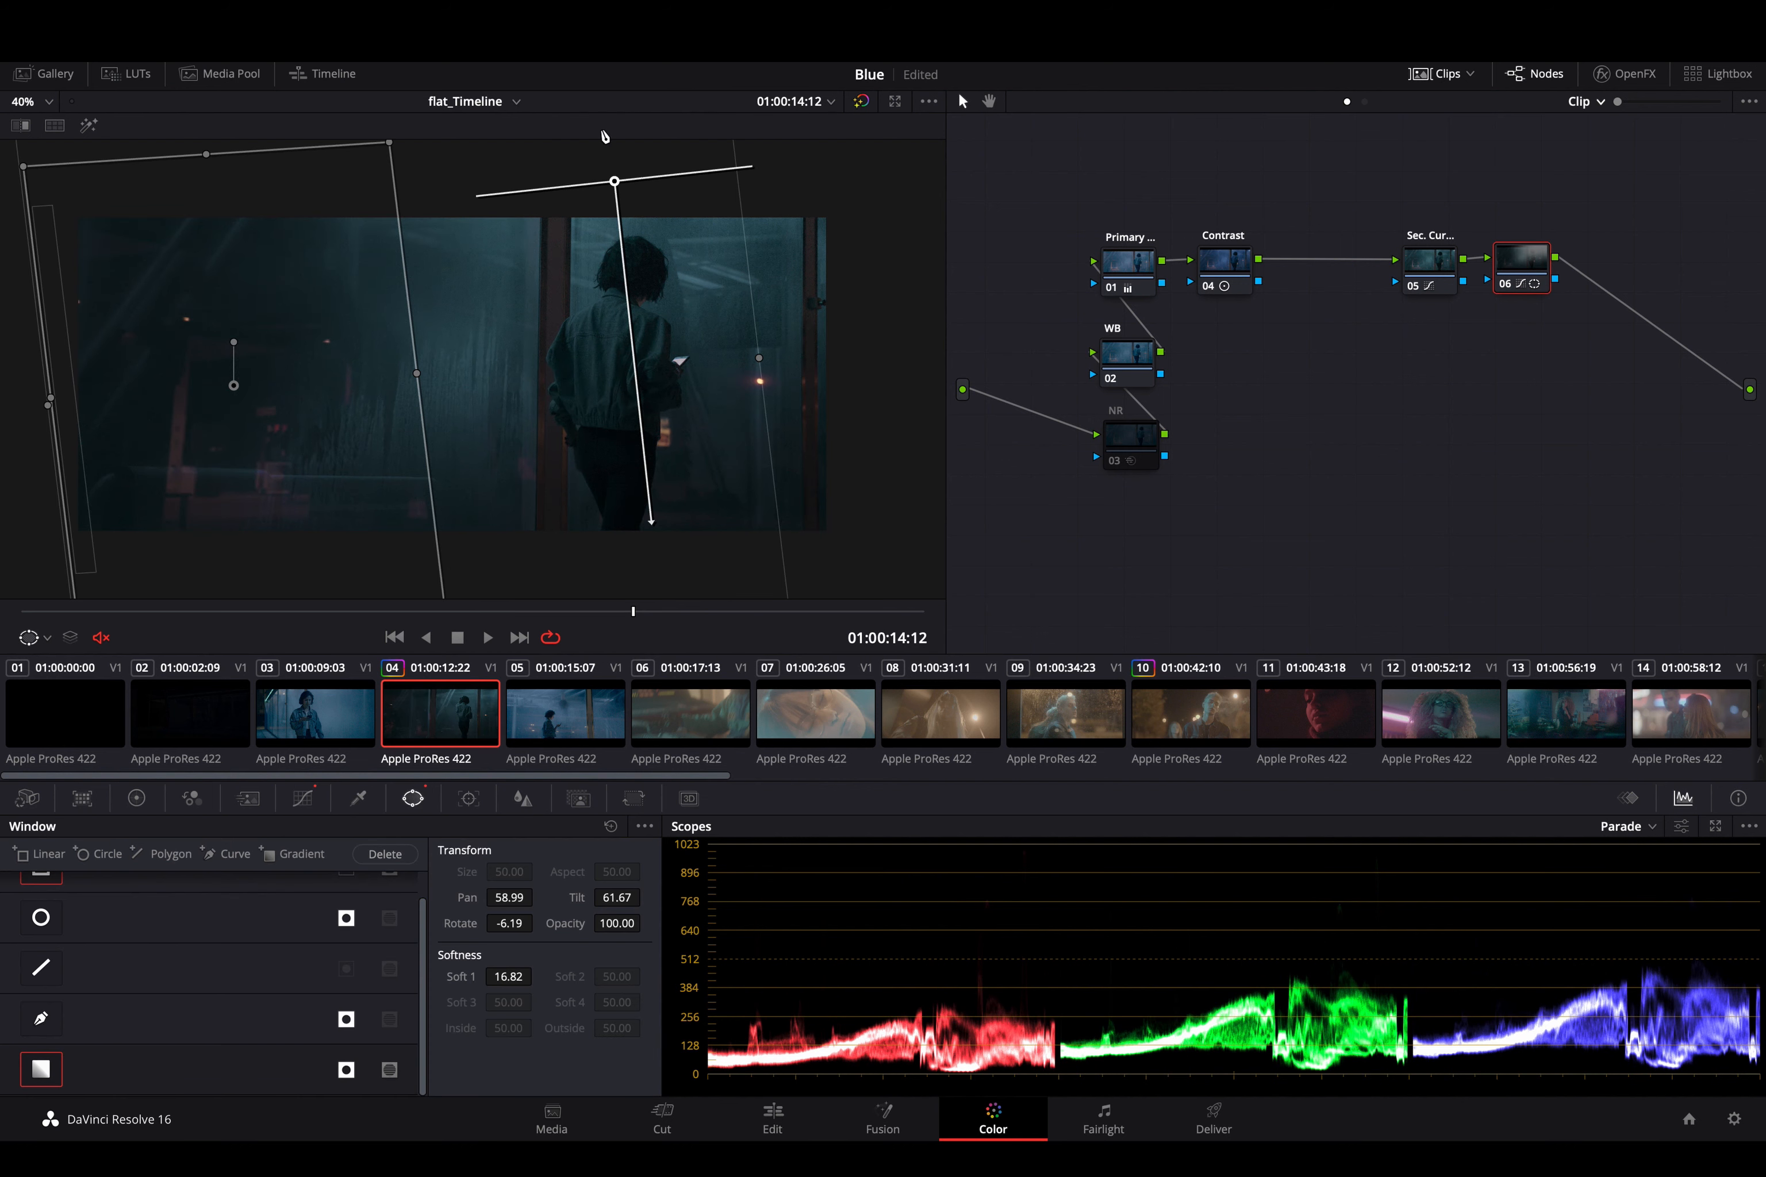
left_click_drag(617, 177, 594, 197)
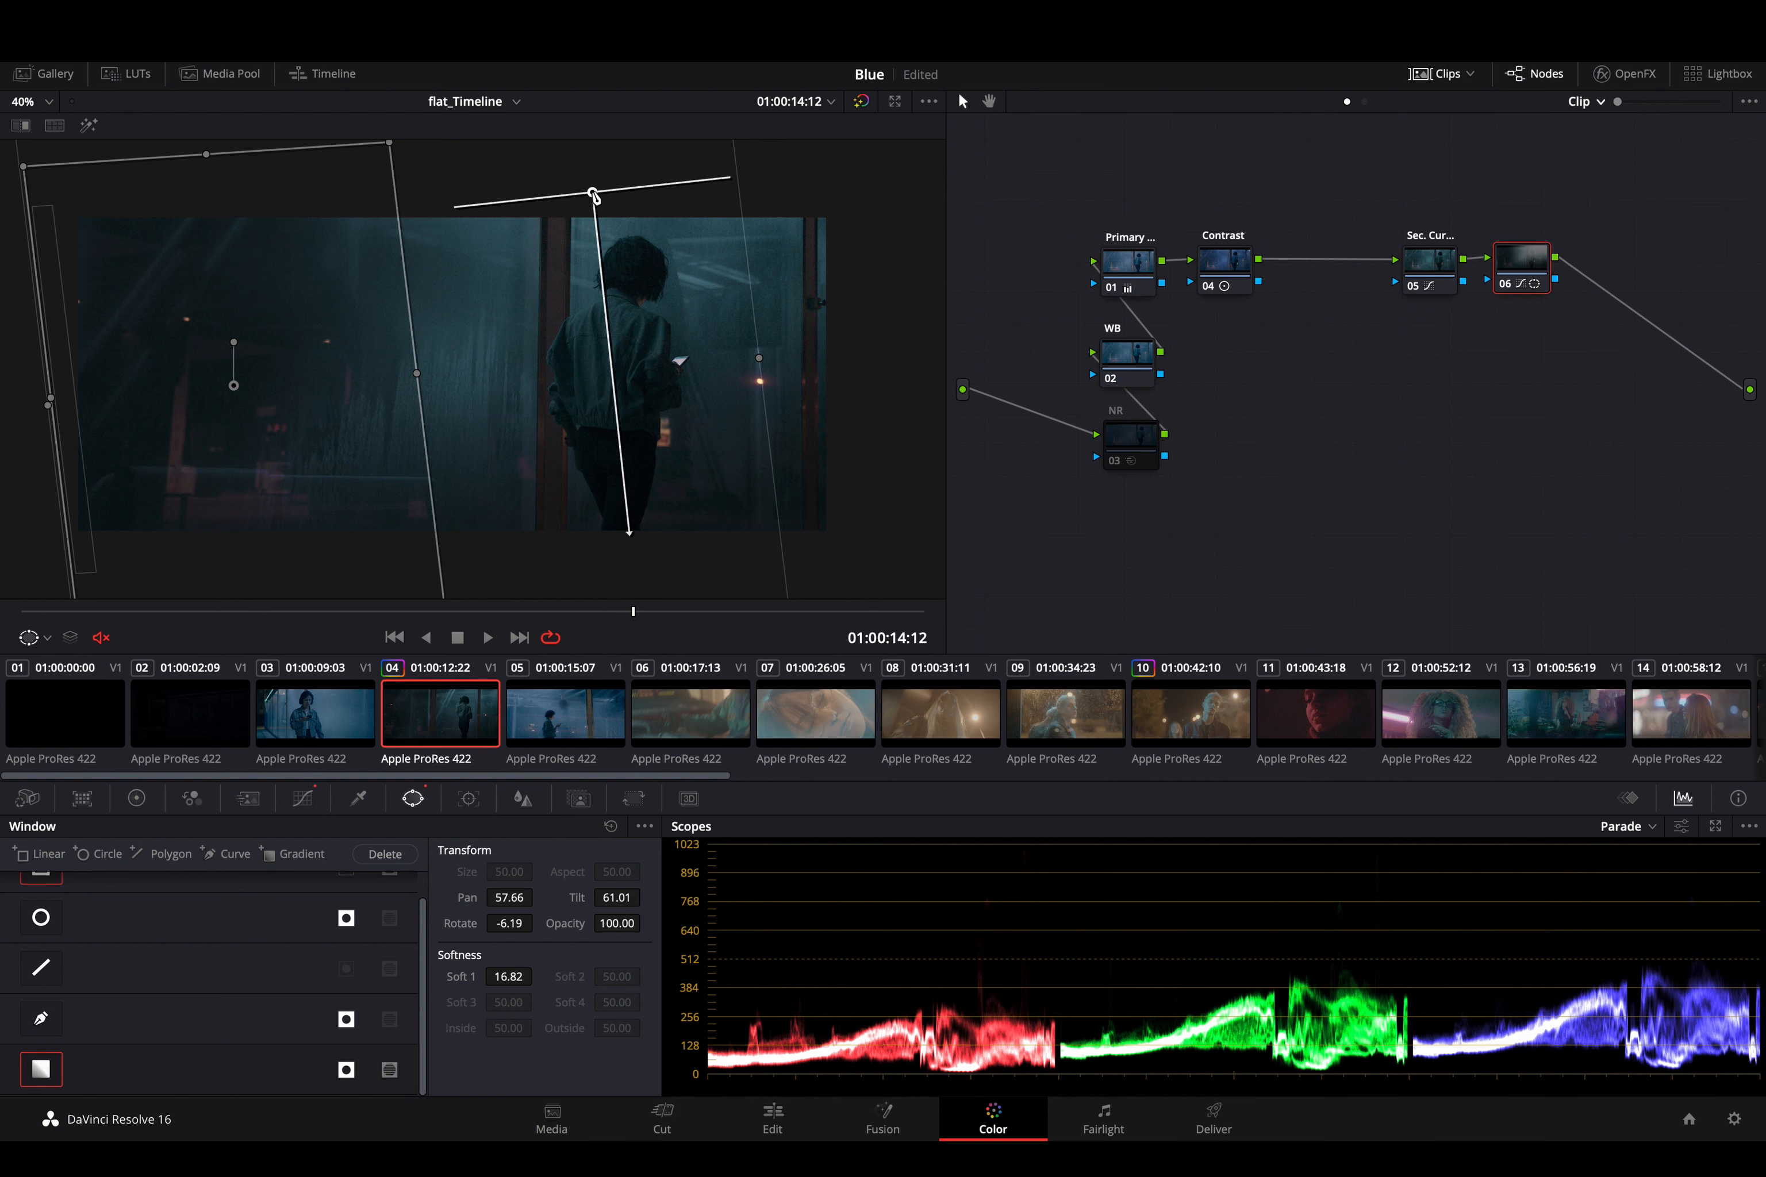
scroll(218, 991, "up", 1)
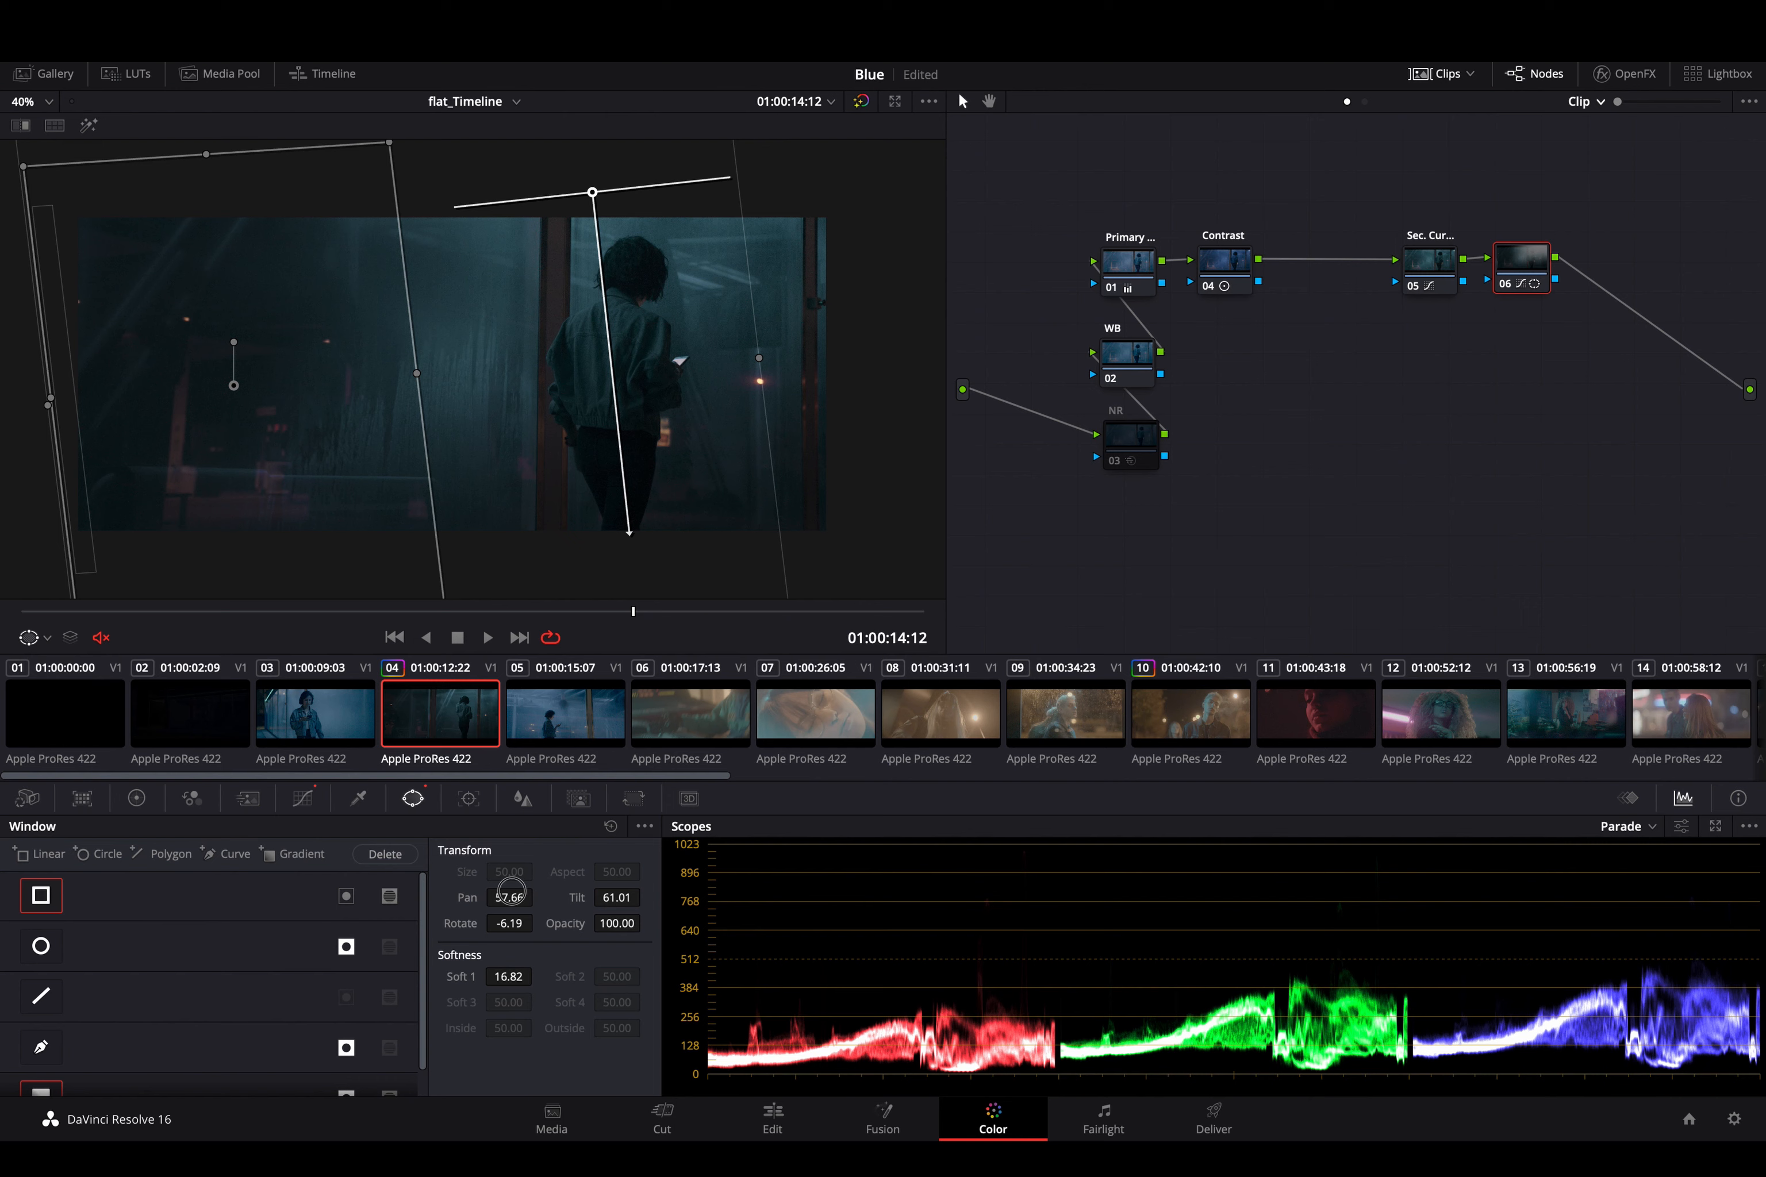
mouse_move(524, 893)
left_mouse_down()
mouse_move(566, 896)
mouse_move(520, 893)
left_mouse_up()
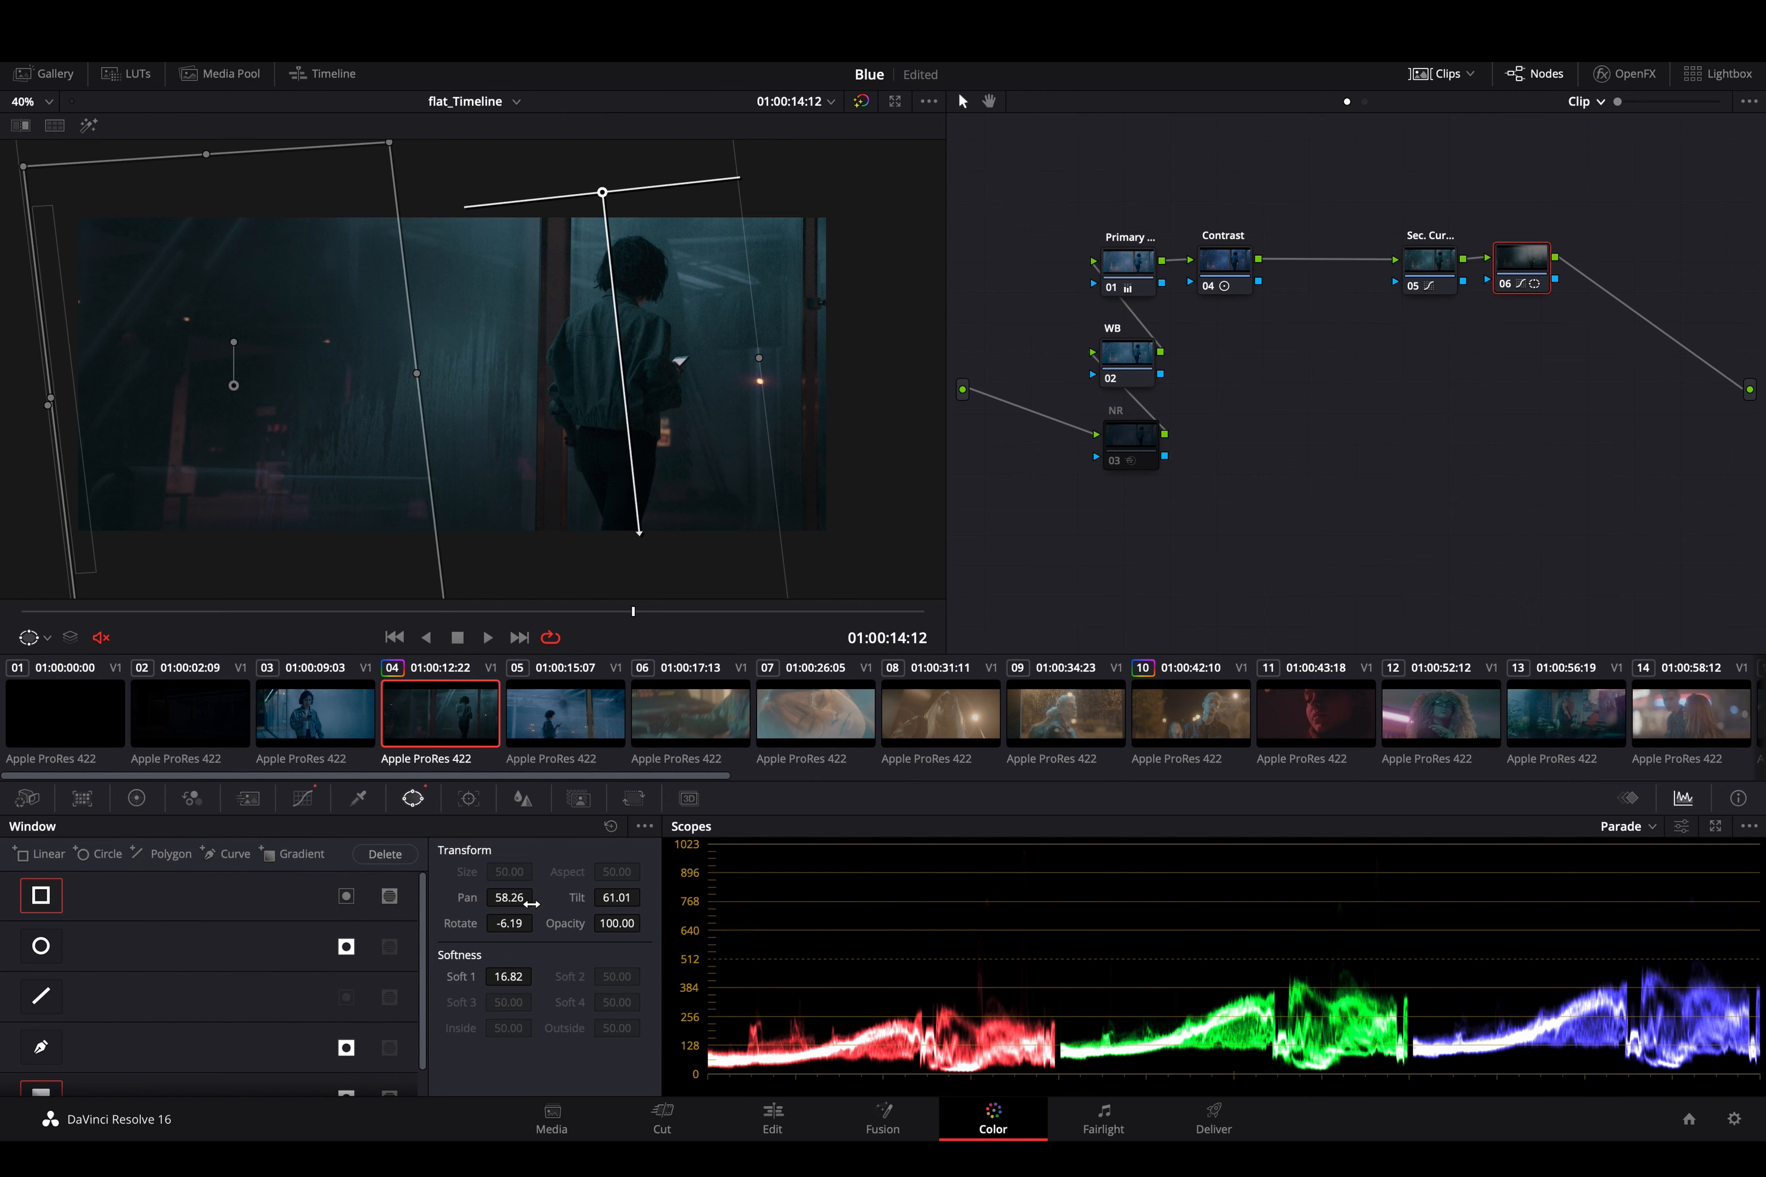
left_click_drag(602, 192, 604, 185)
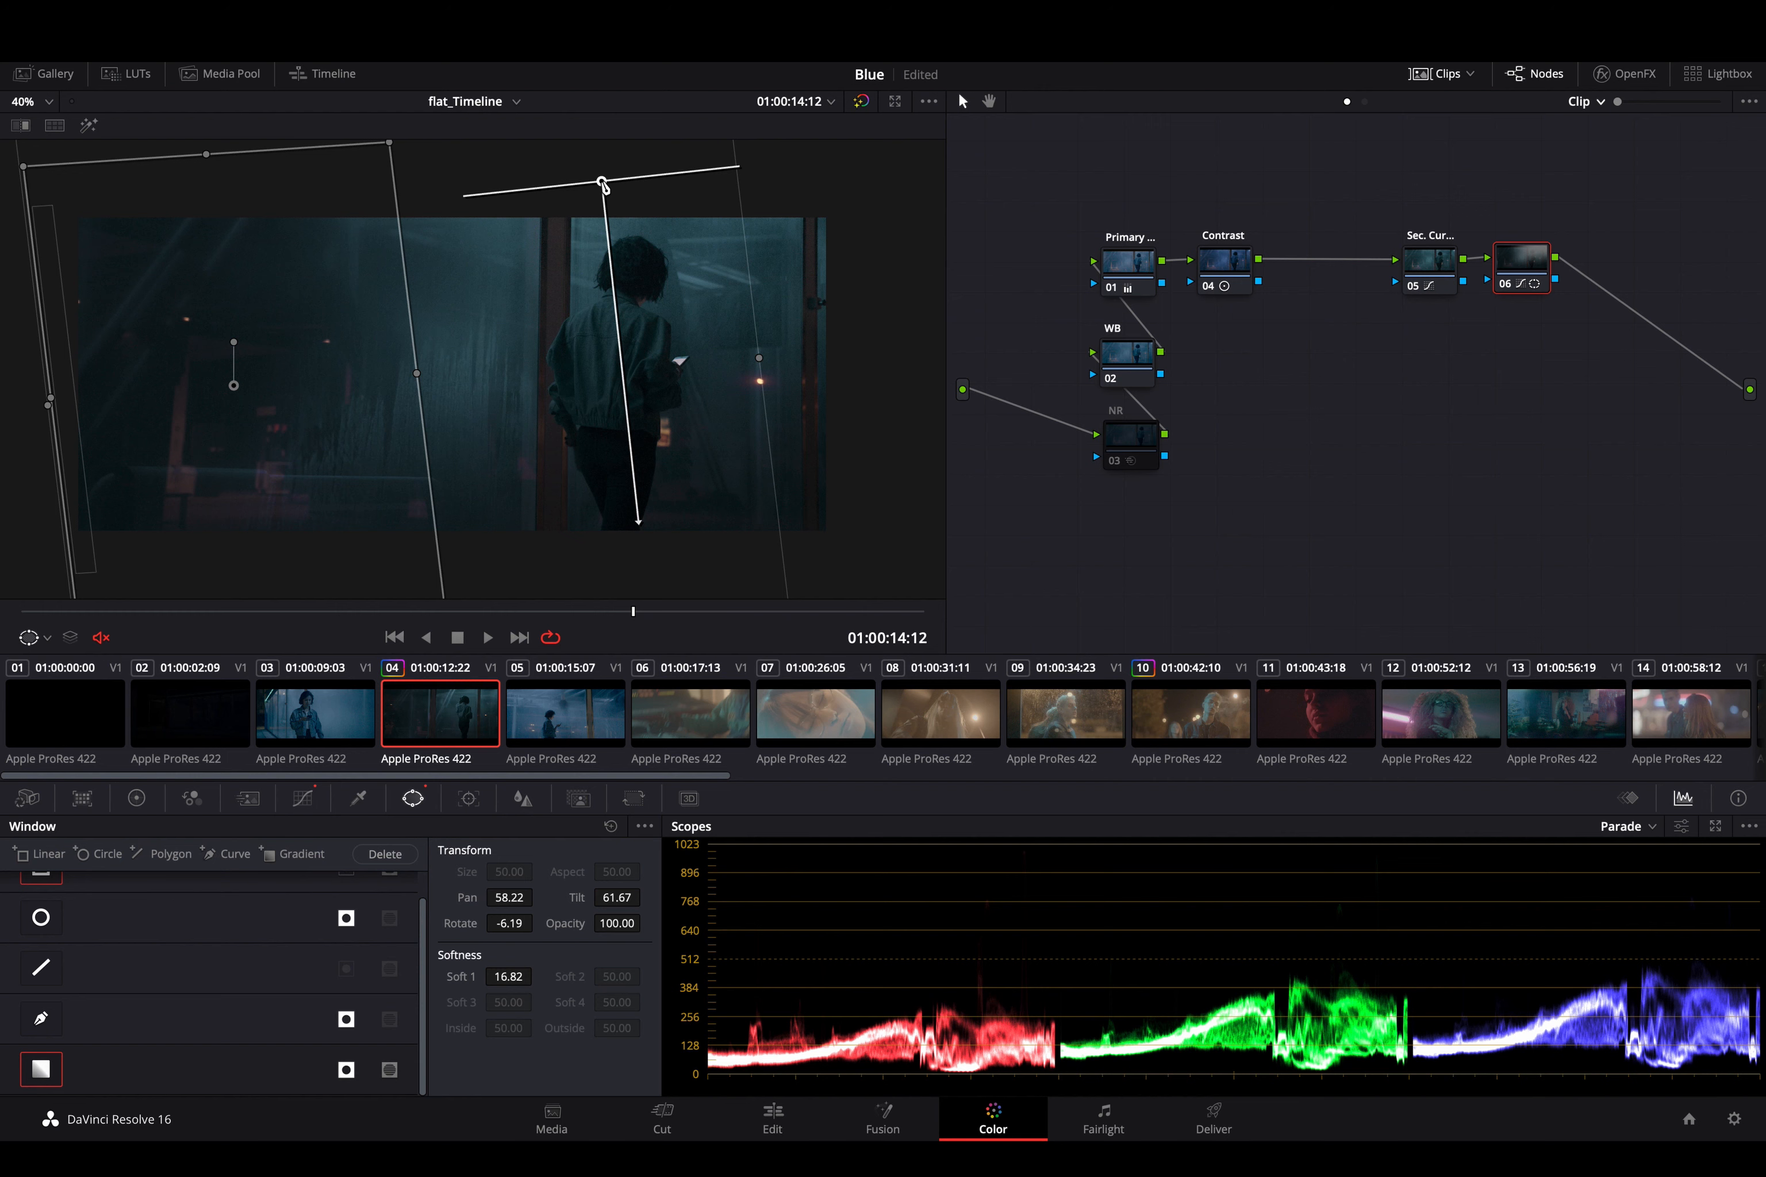
- Rotate the gradient window over the woman to nearly vertical and shift it slightly rightward and upward to centre it on her
left_click(474, 801)
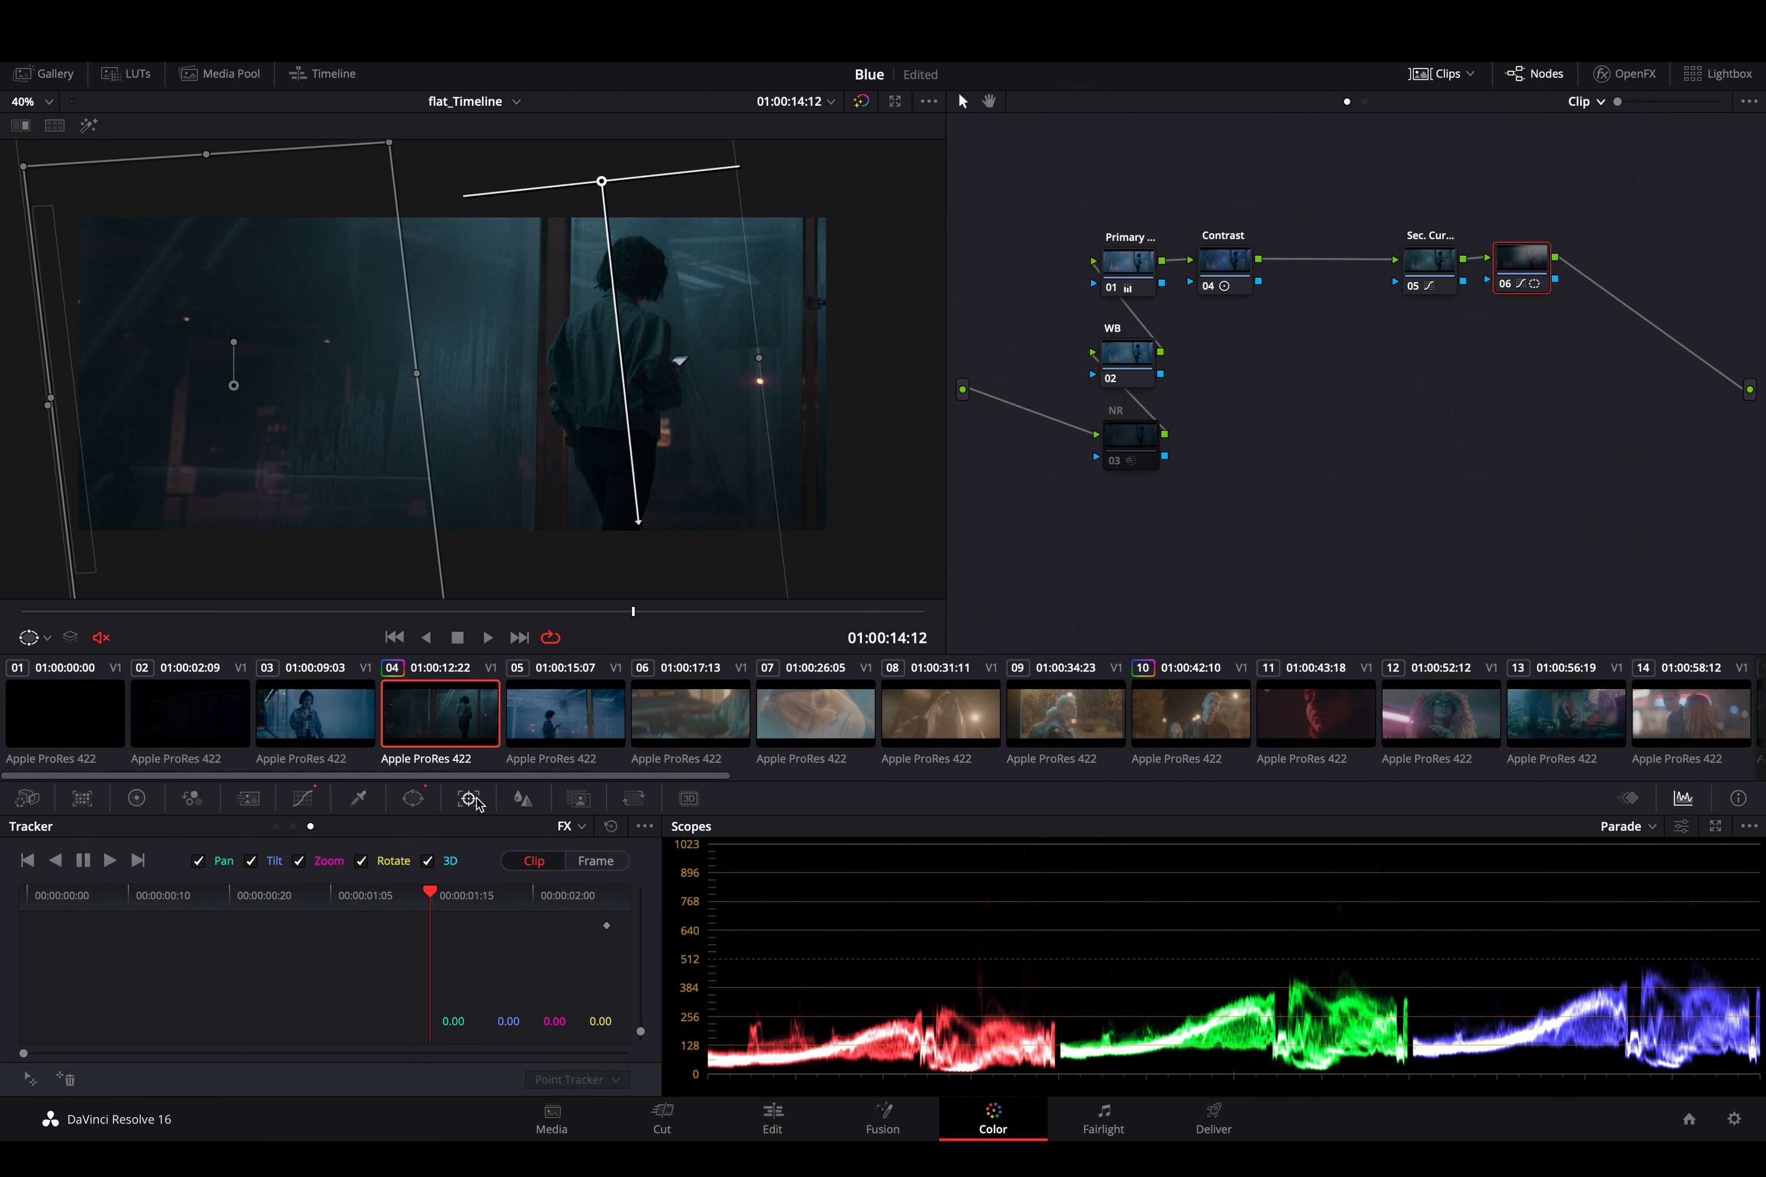
left_click_drag(637, 521, 618, 557)
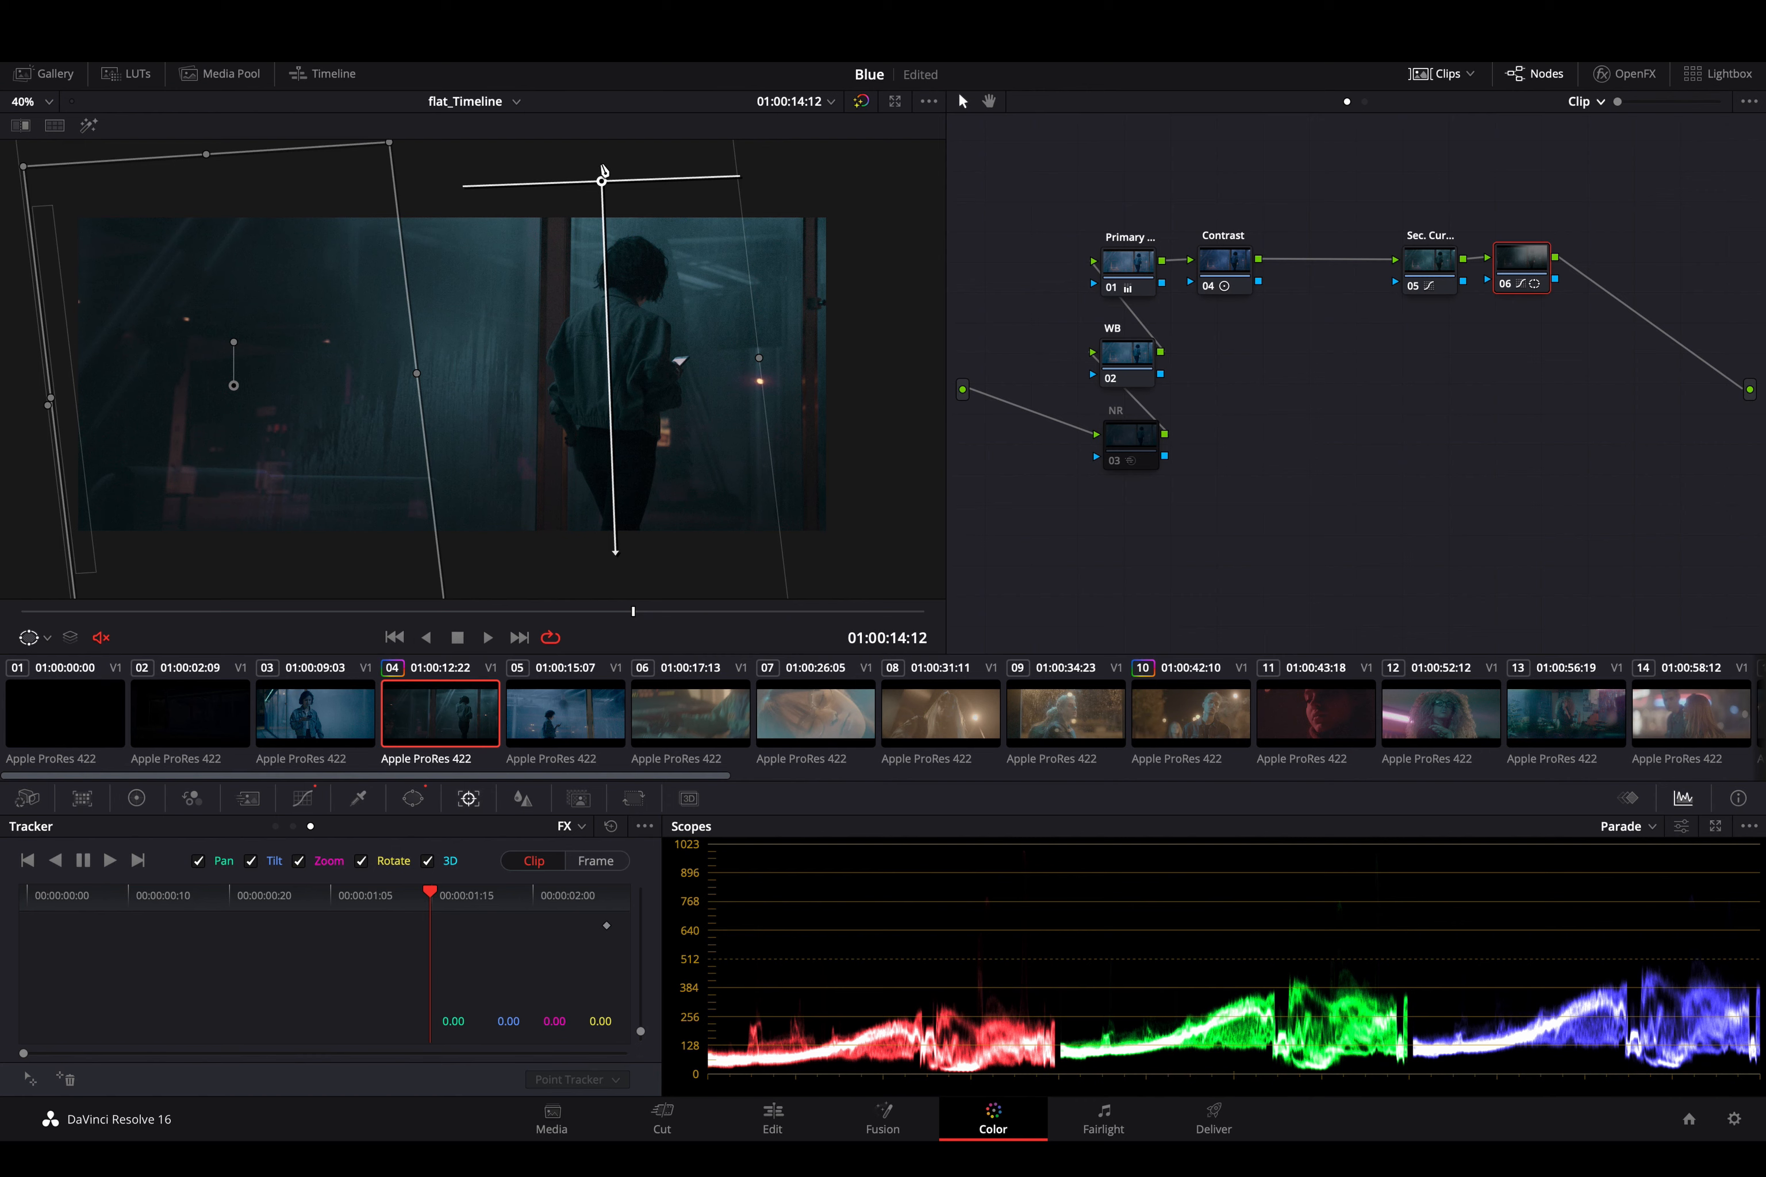
left_click_drag(606, 192, 629, 175)
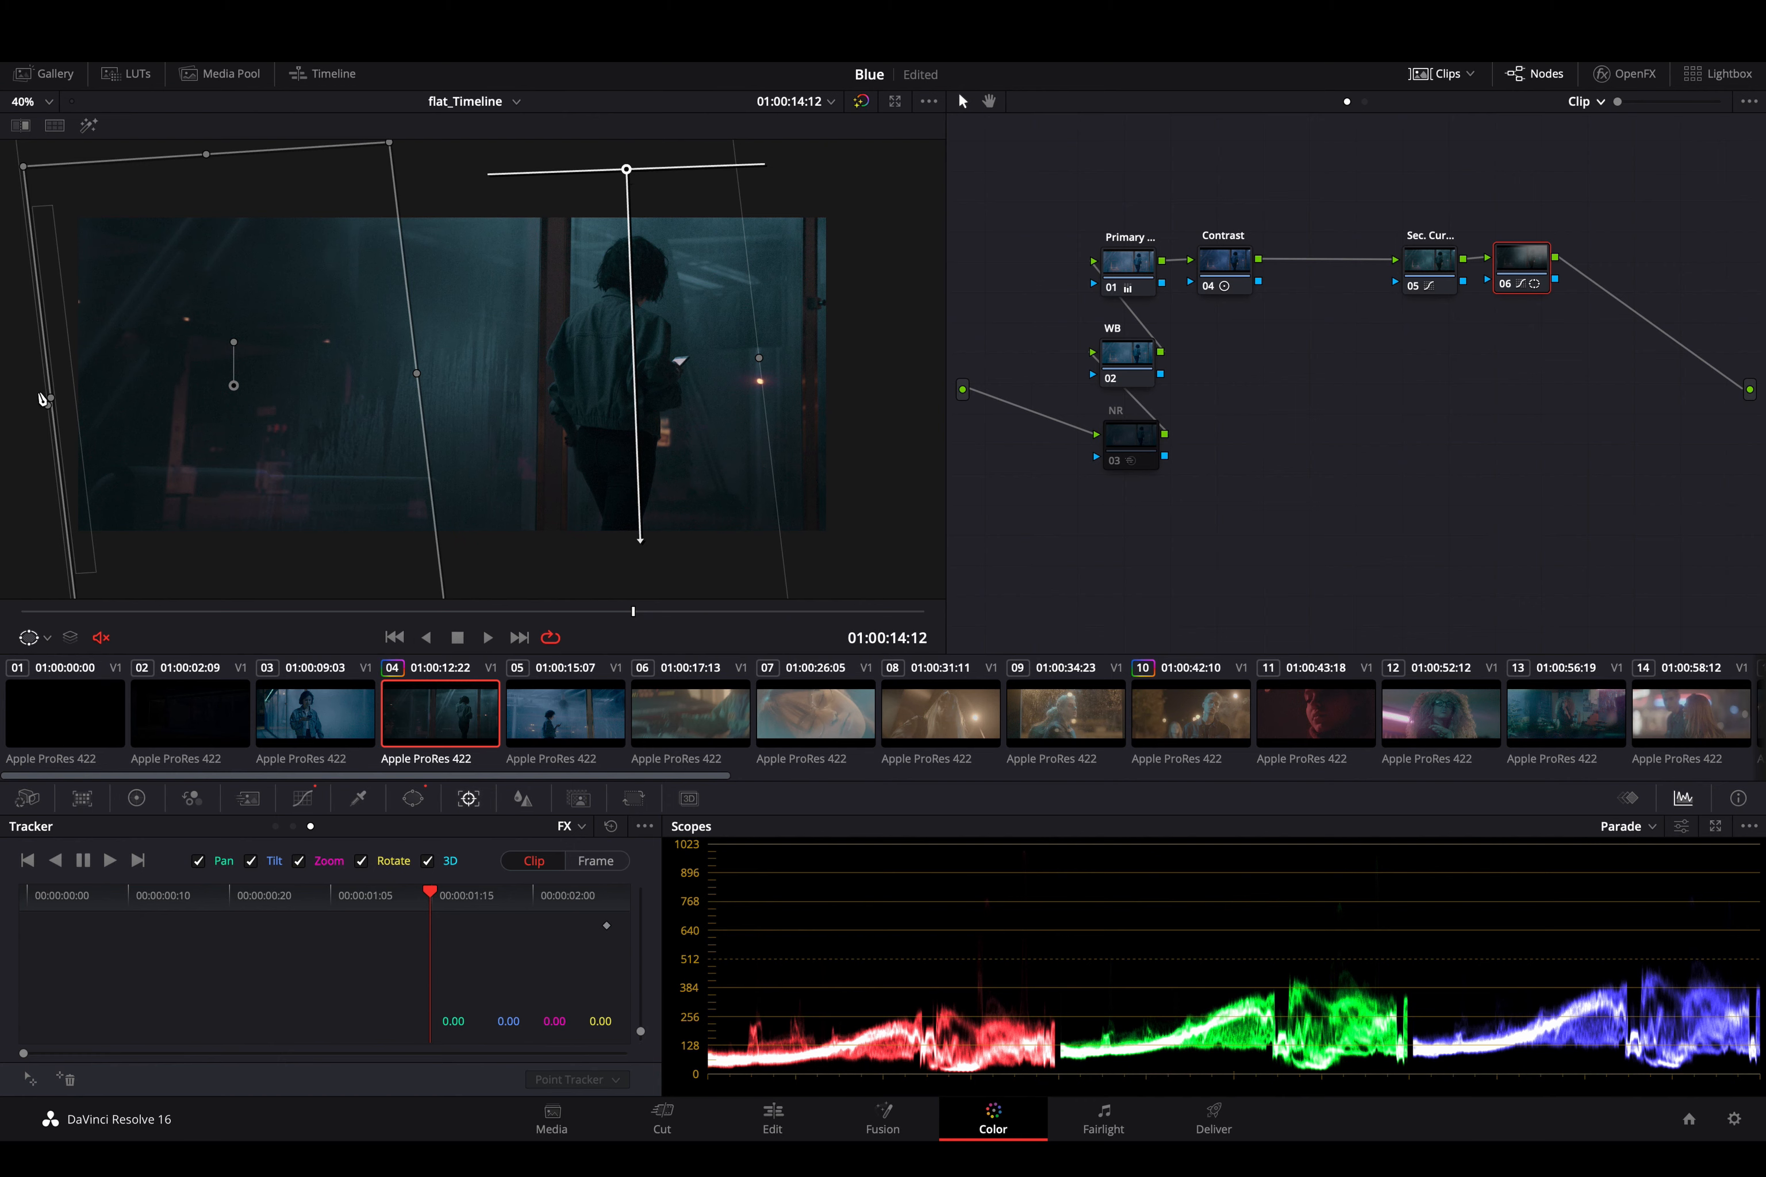
- Enable the circle window and reposition it to surround the woman's head and torso
left_click(229, 471)
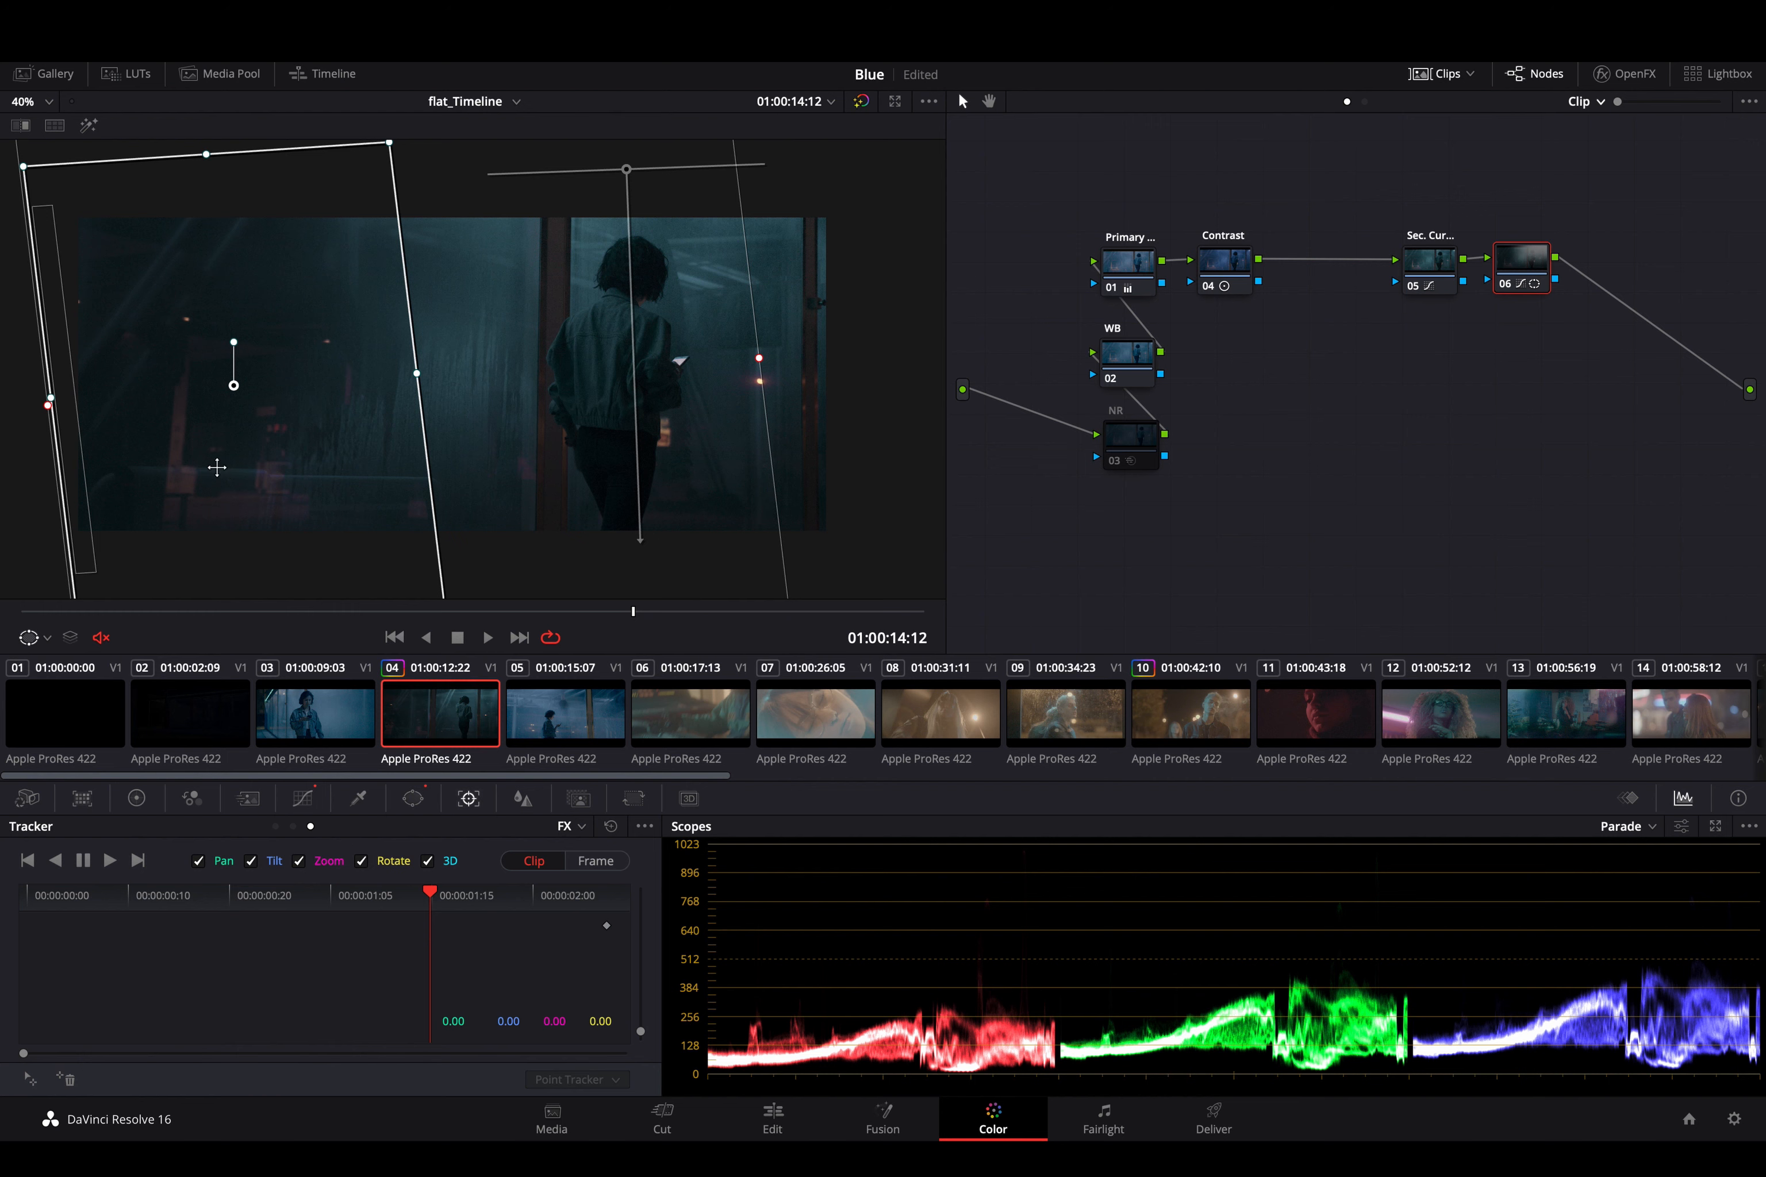
left_click(411, 806)
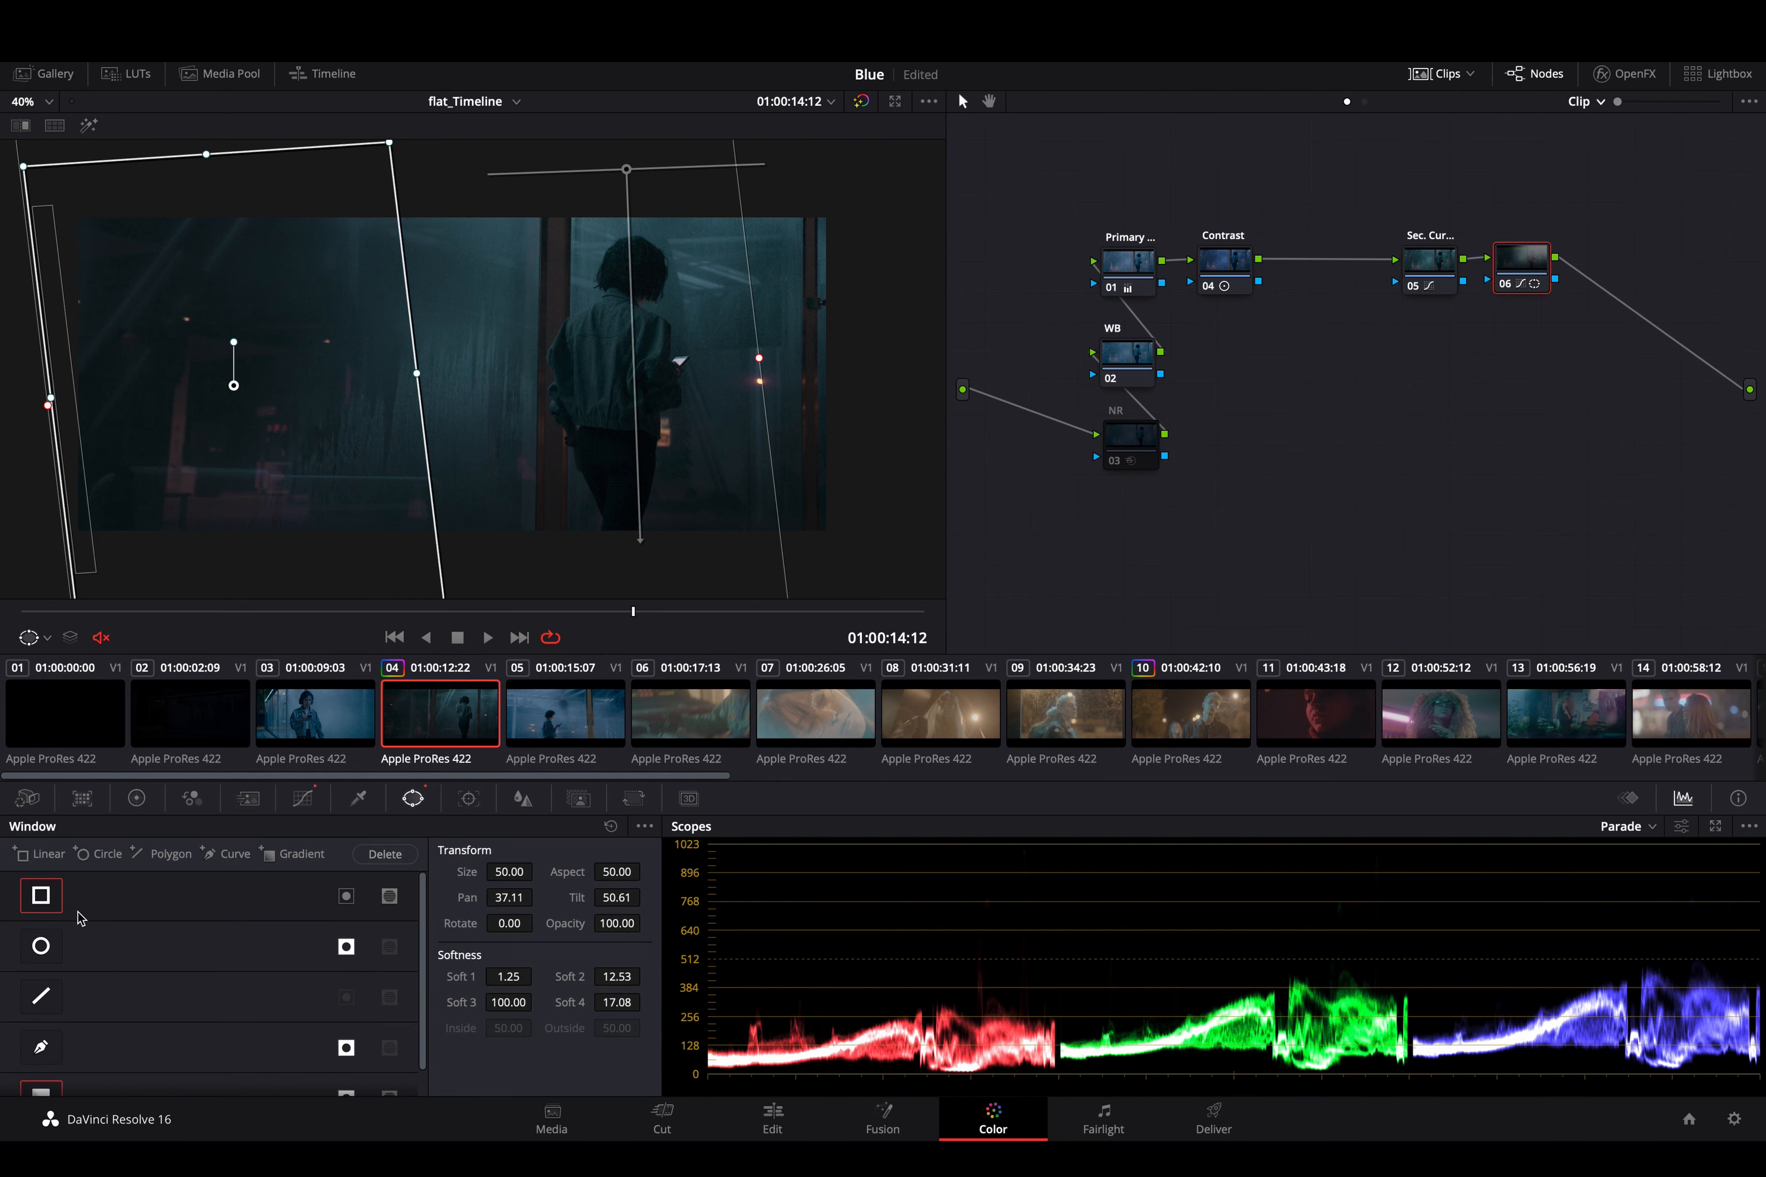
left_click(43, 946)
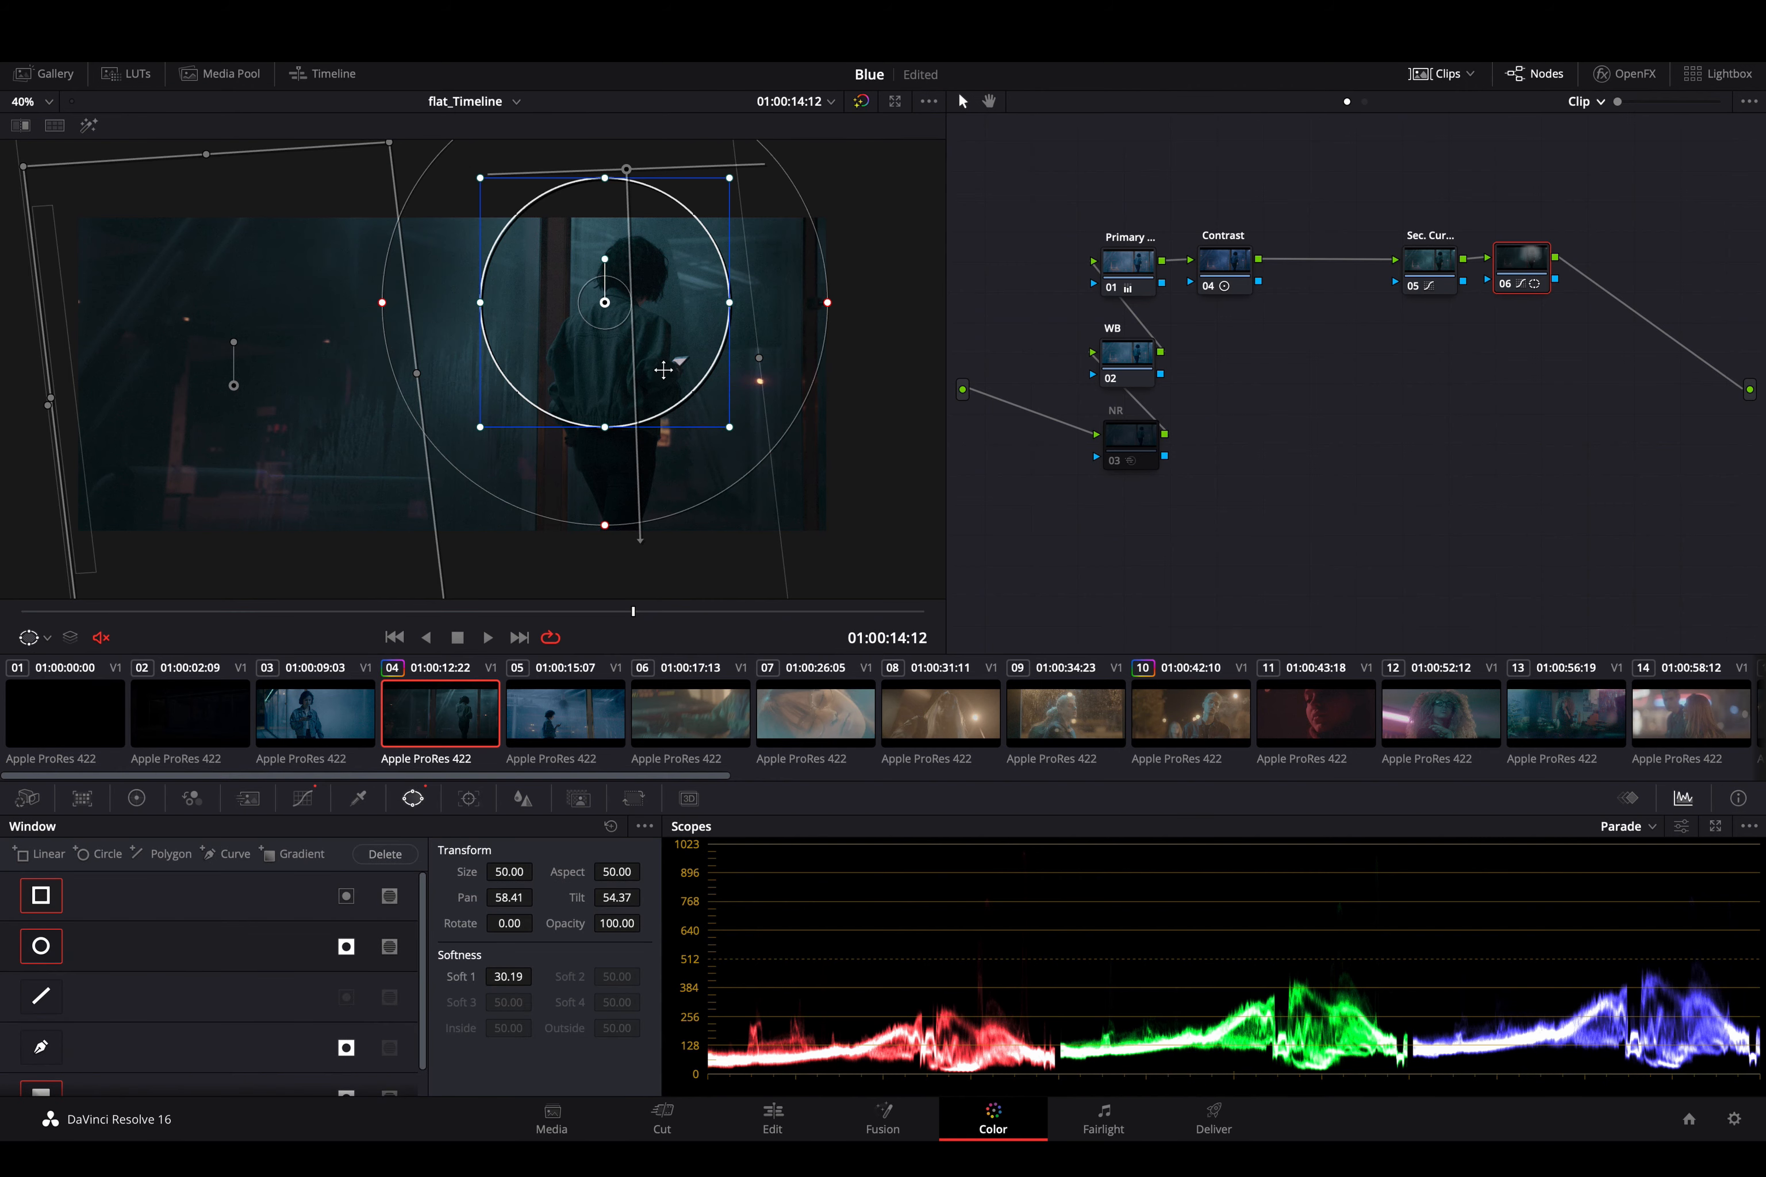
left_click_drag(600, 365, 651, 379)
- Track the circle window forward and backward from 01:00:14:12 in Window mode with the Cloud Tracker, and play back the tracked clip
left_click(468, 798)
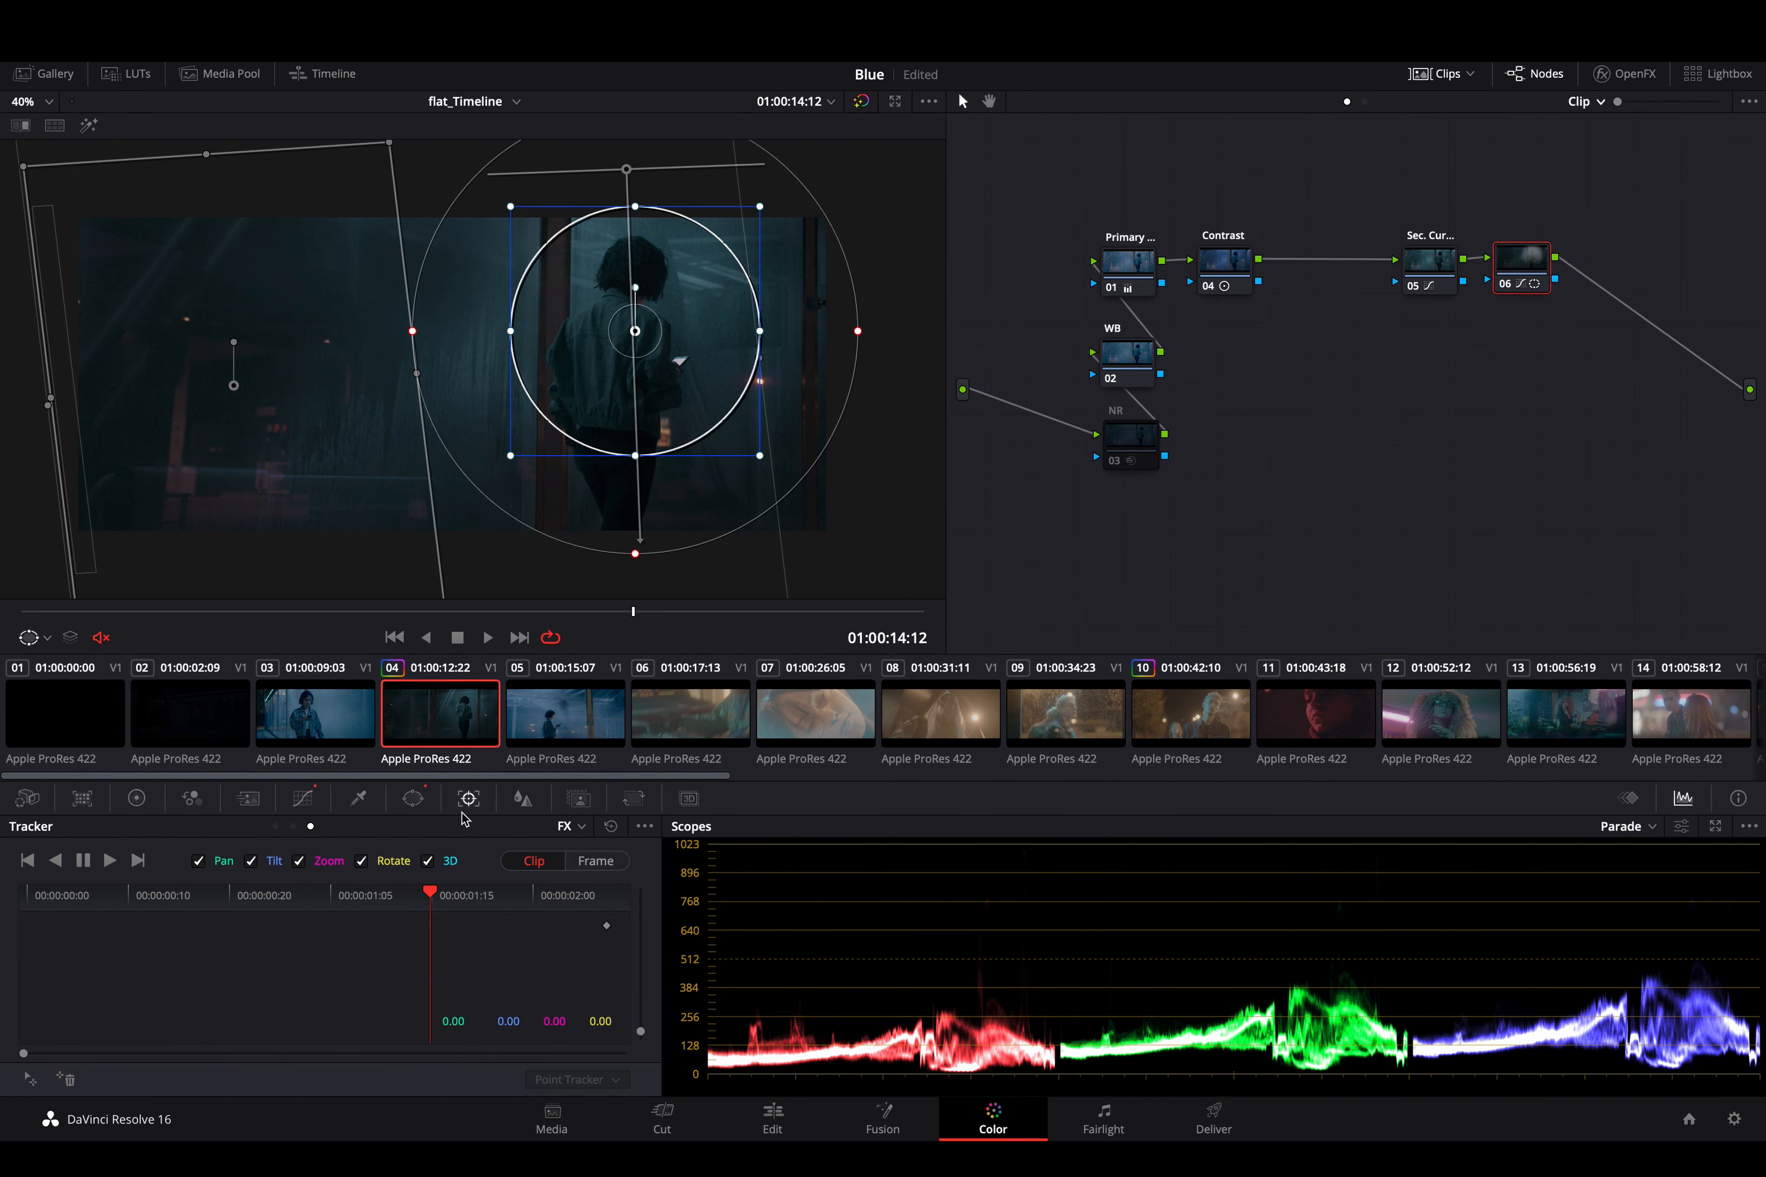
left_click(578, 828)
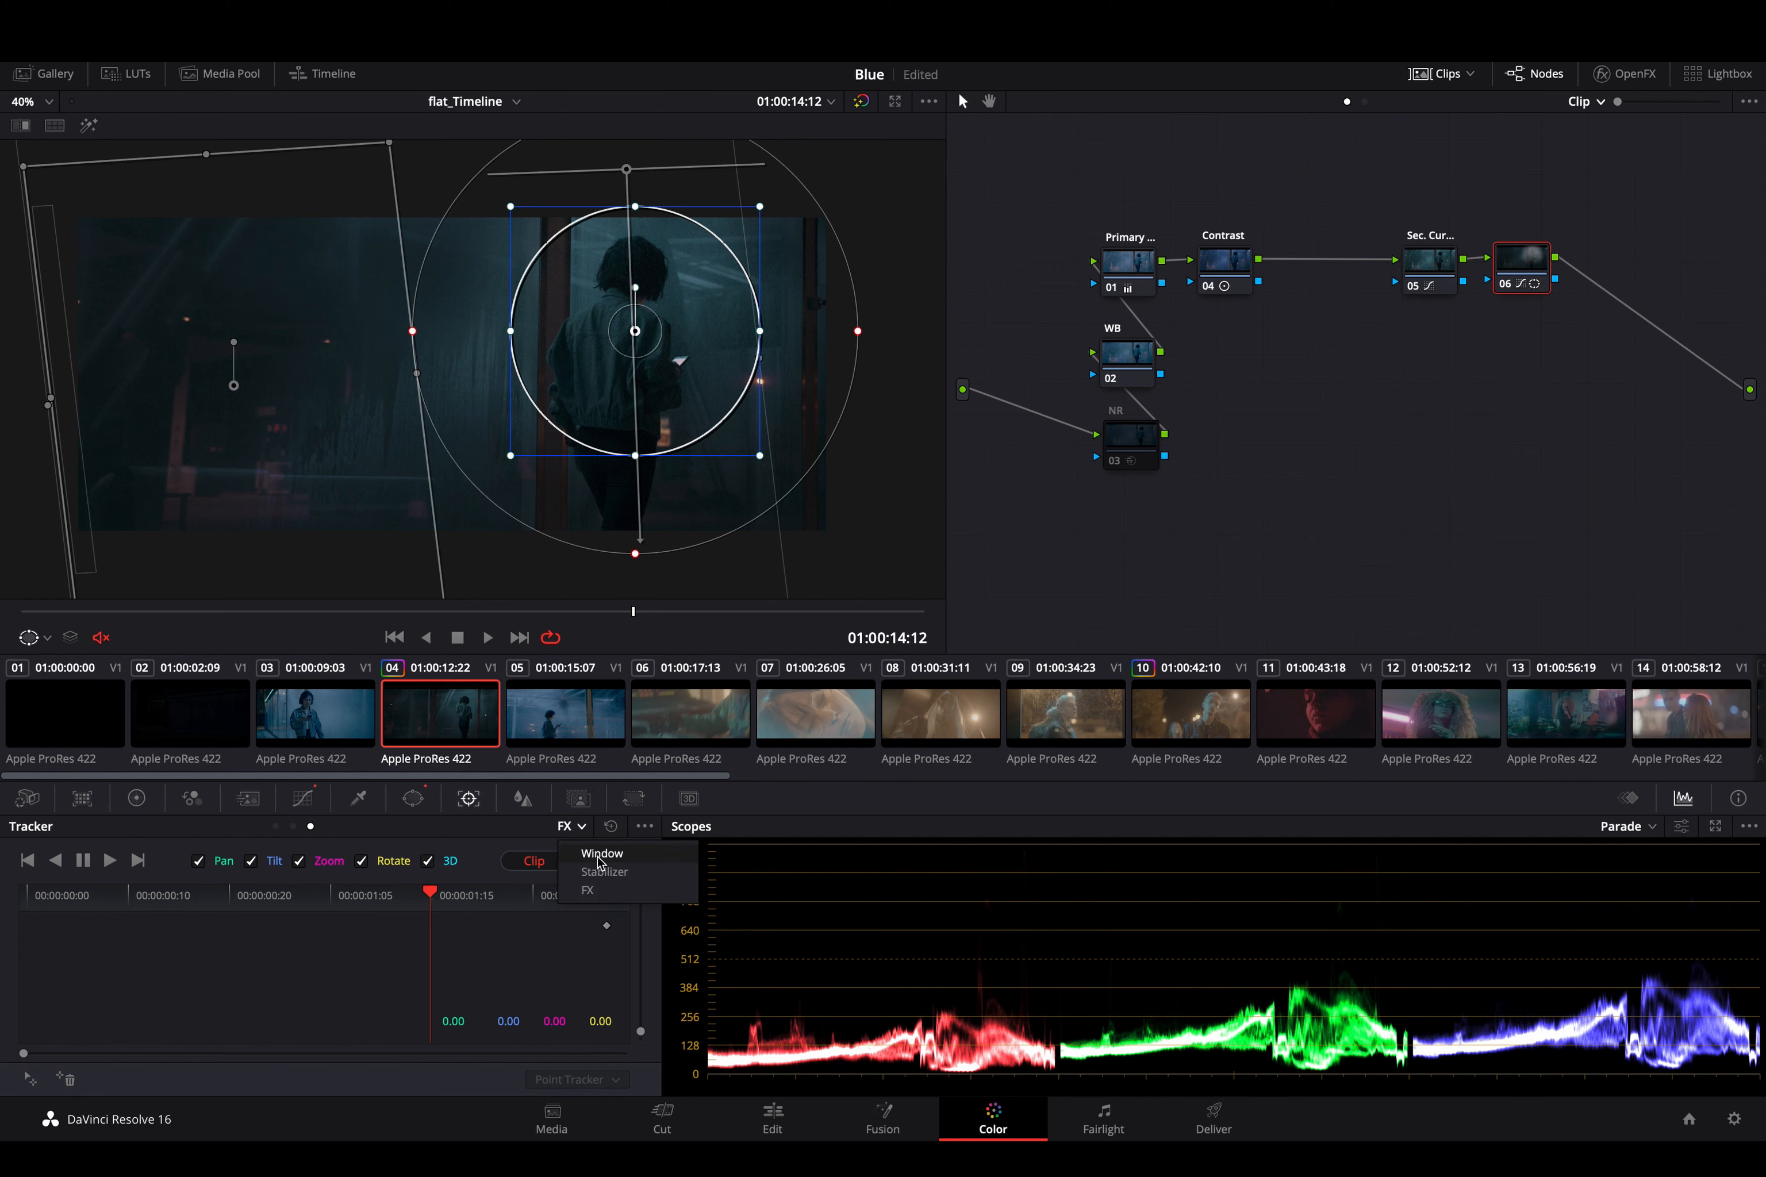
left_click(616, 856)
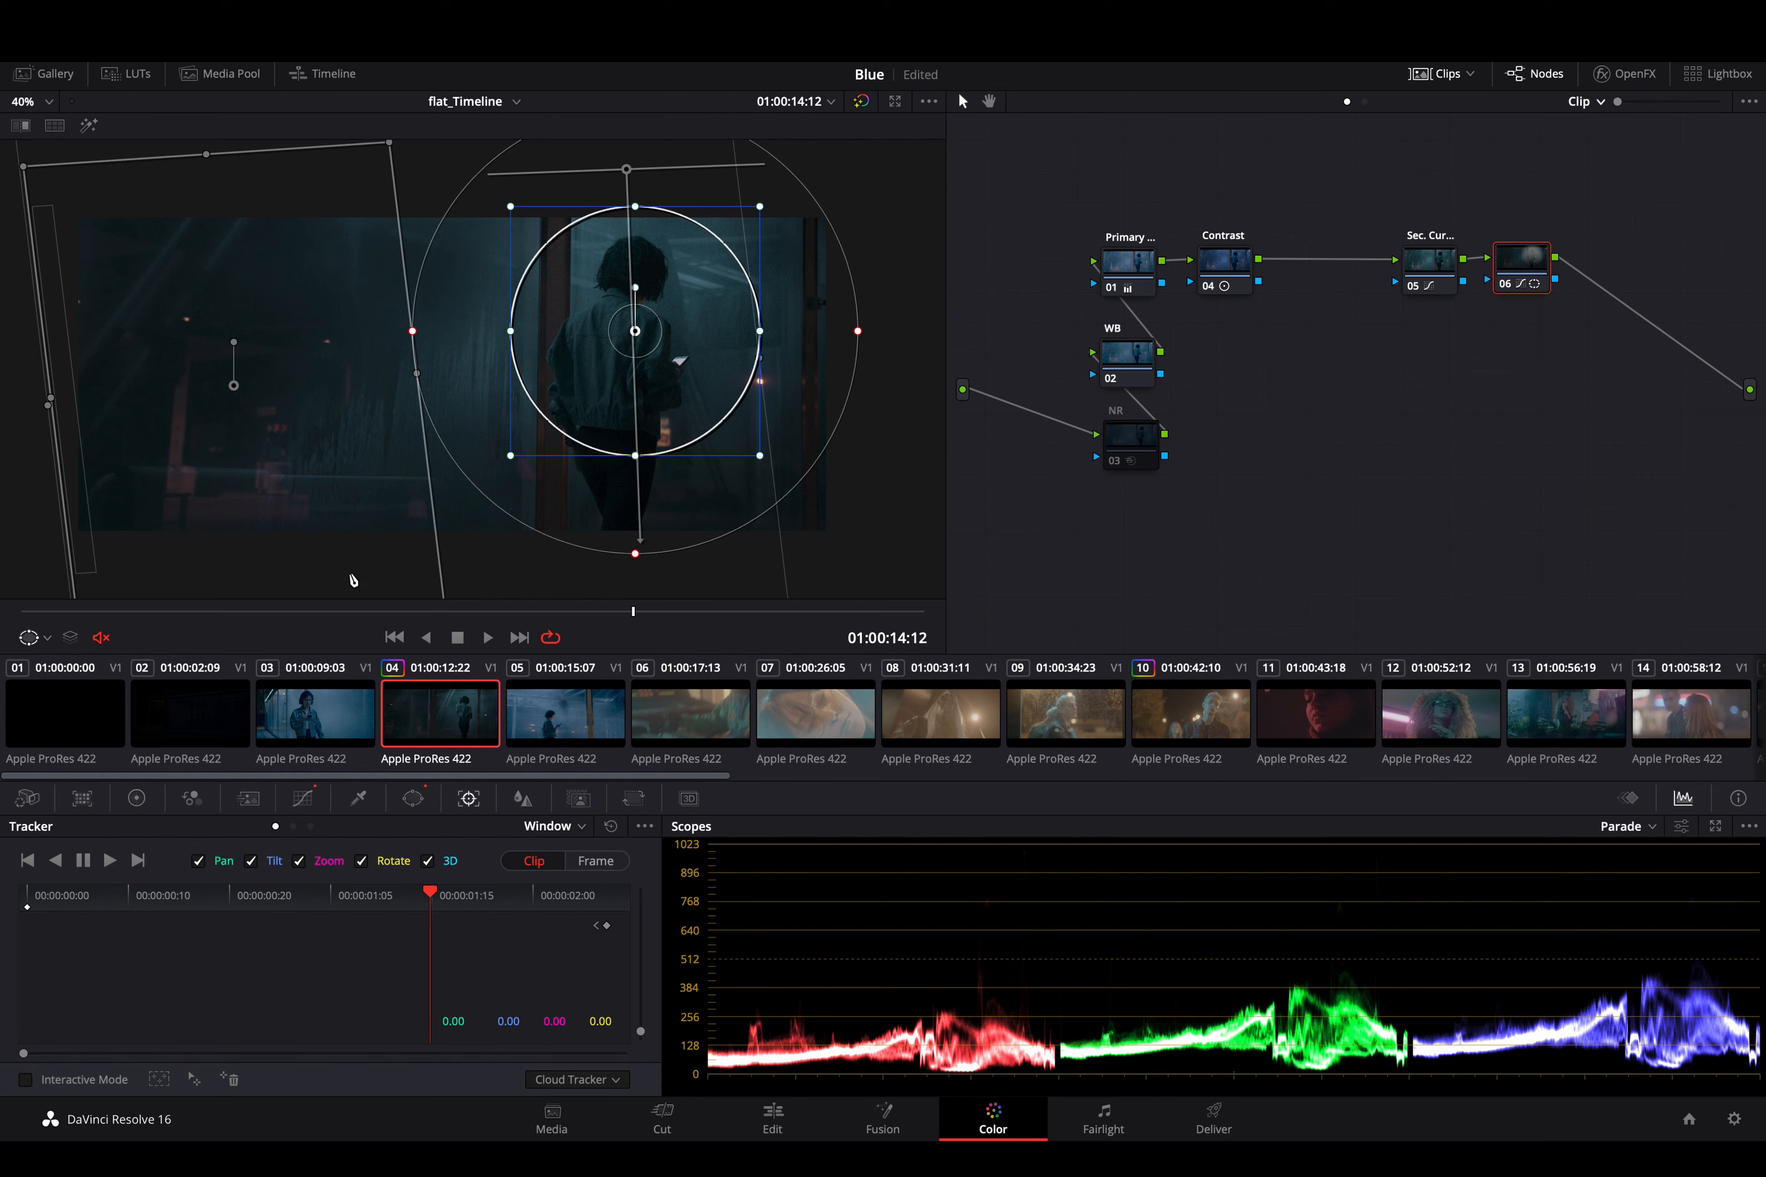
left_click(109, 861)
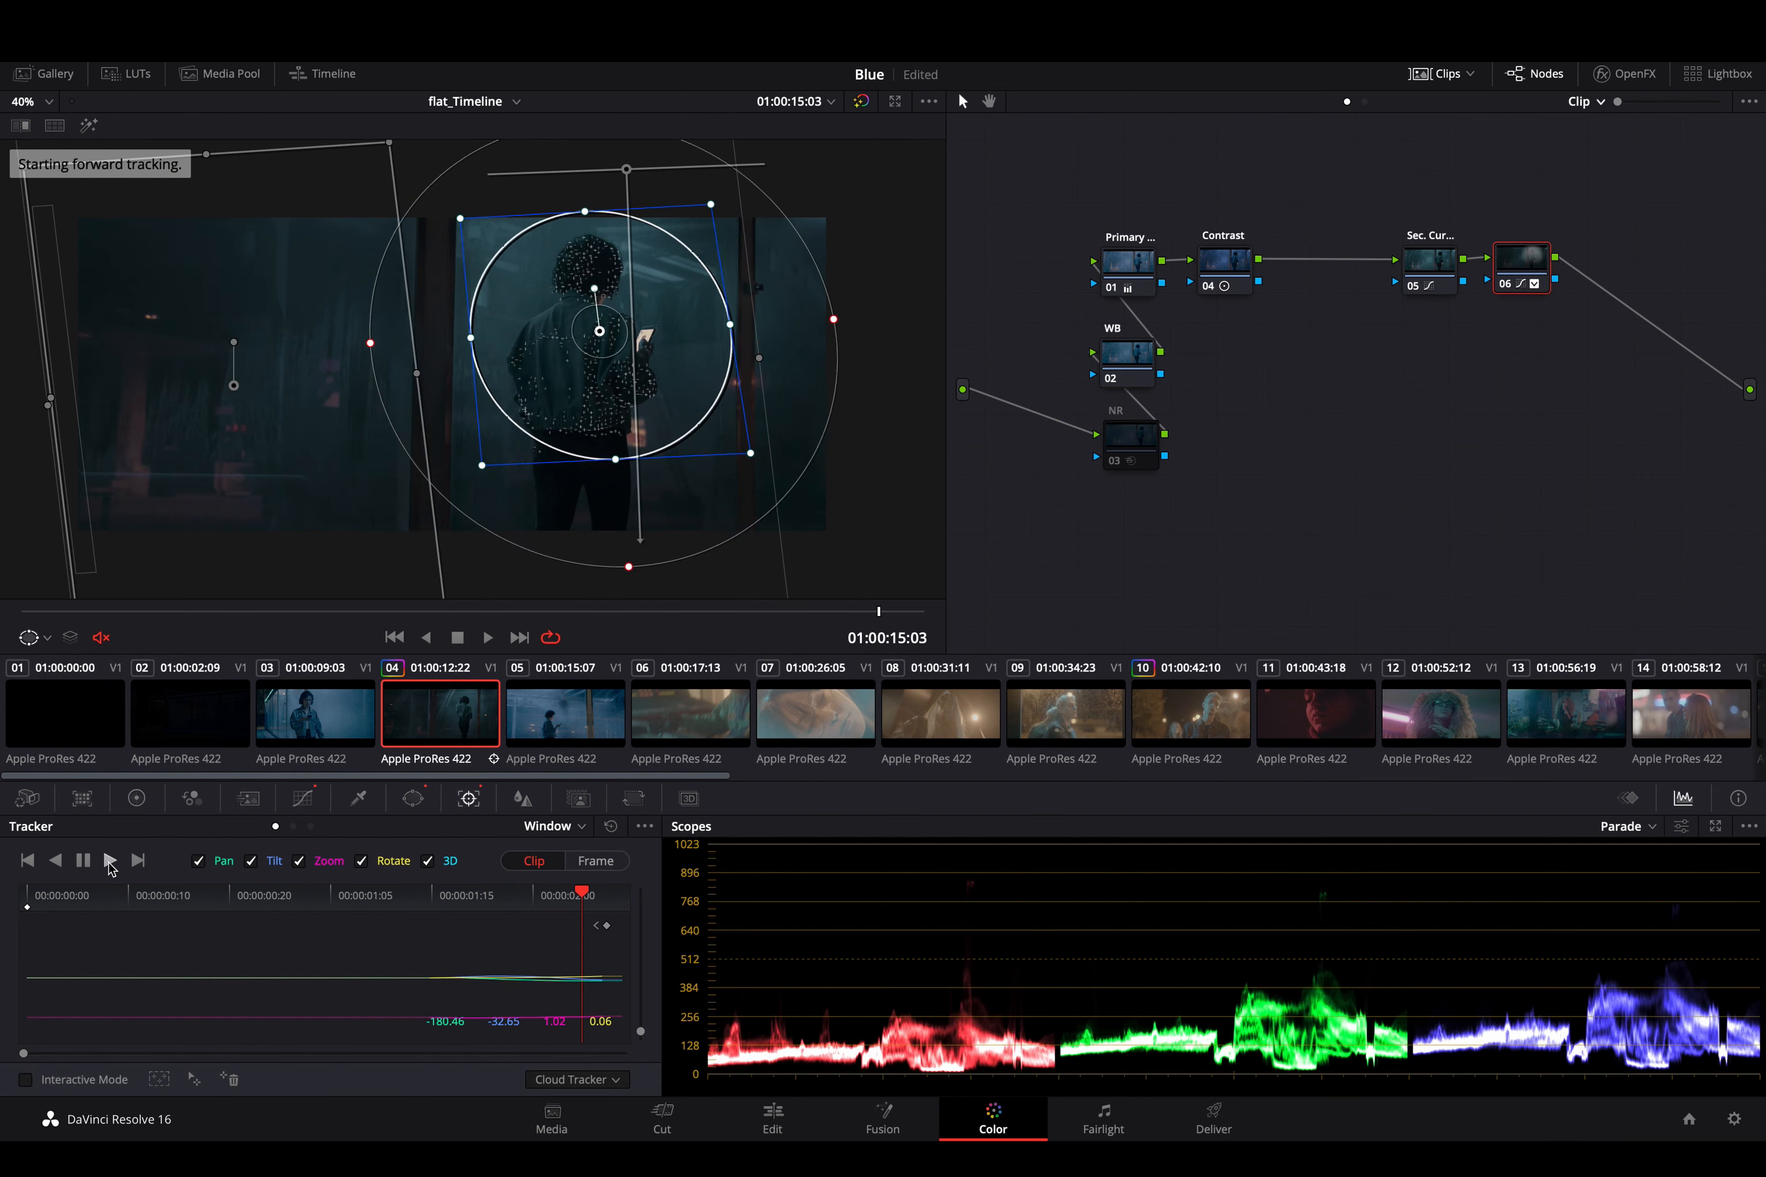
left_click(58, 865)
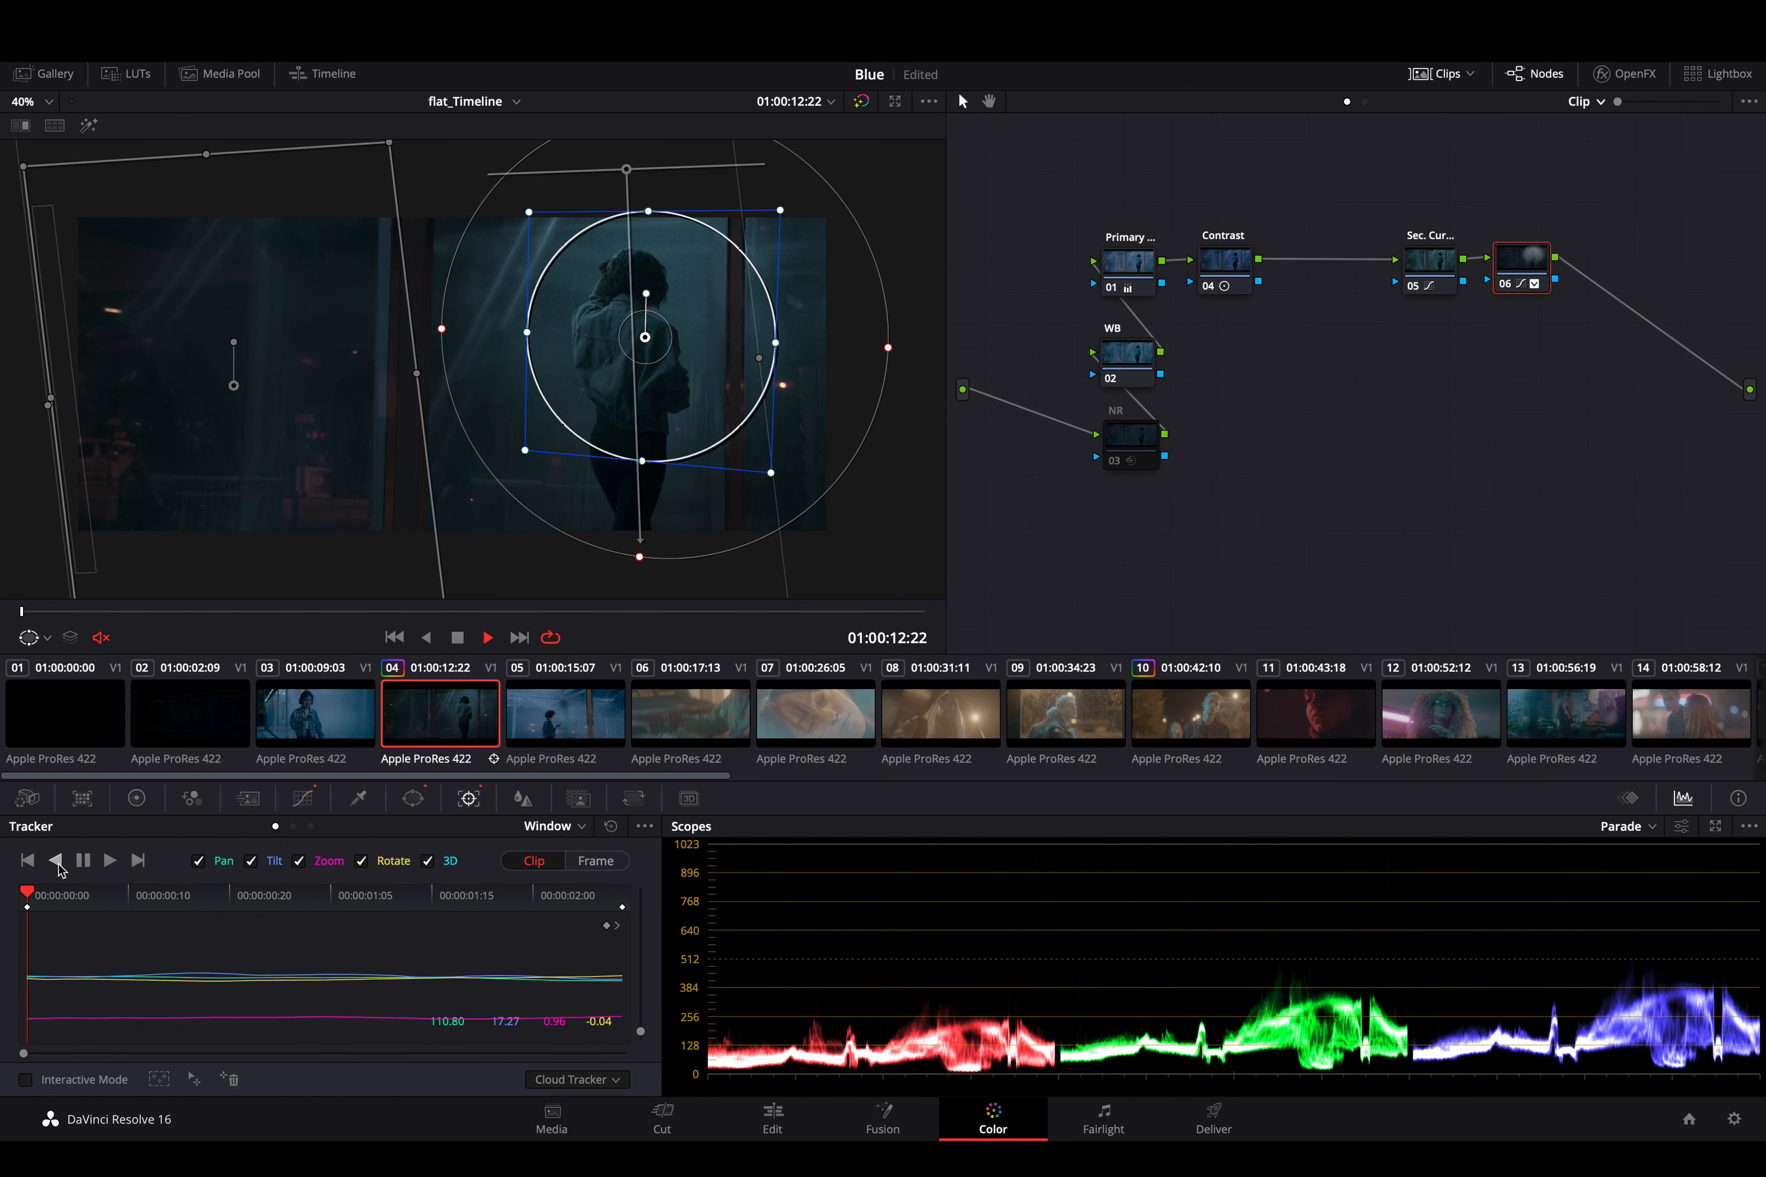
key("space")
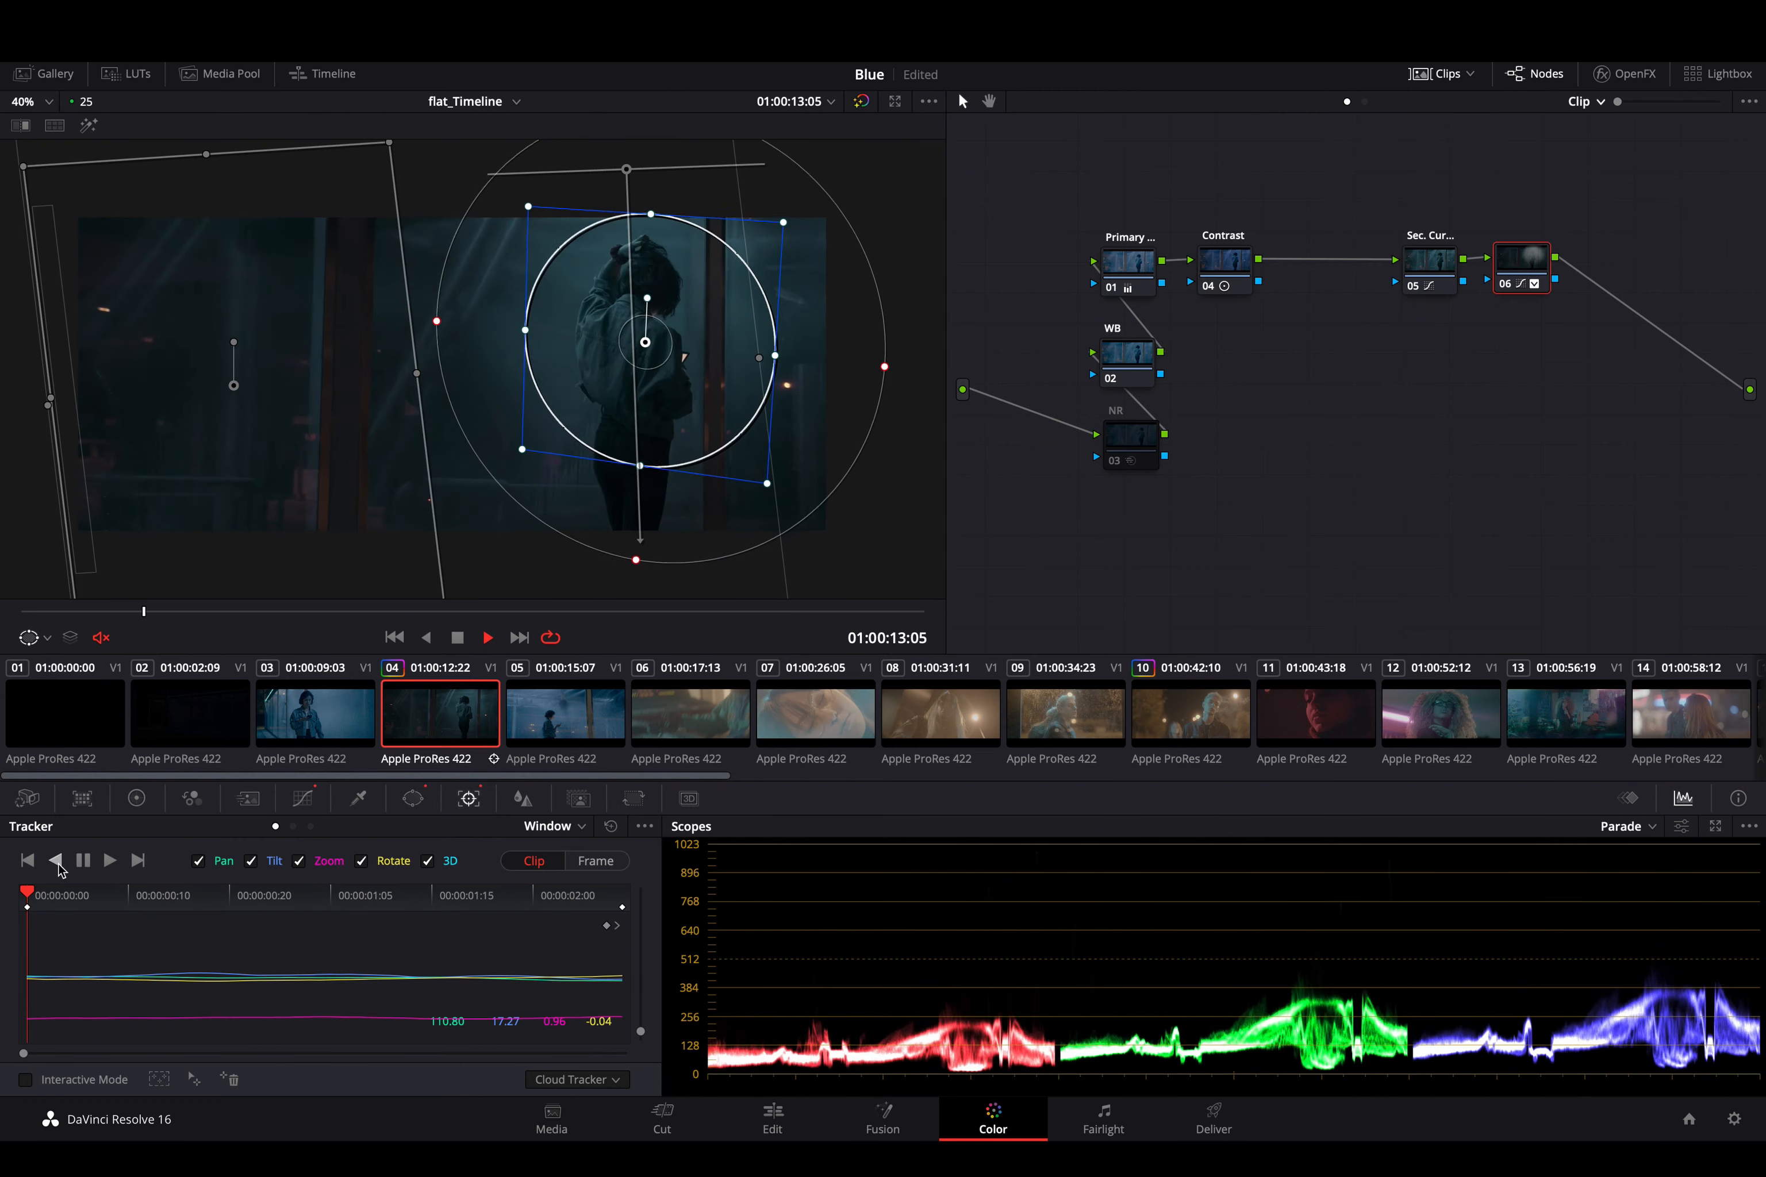
key("space")
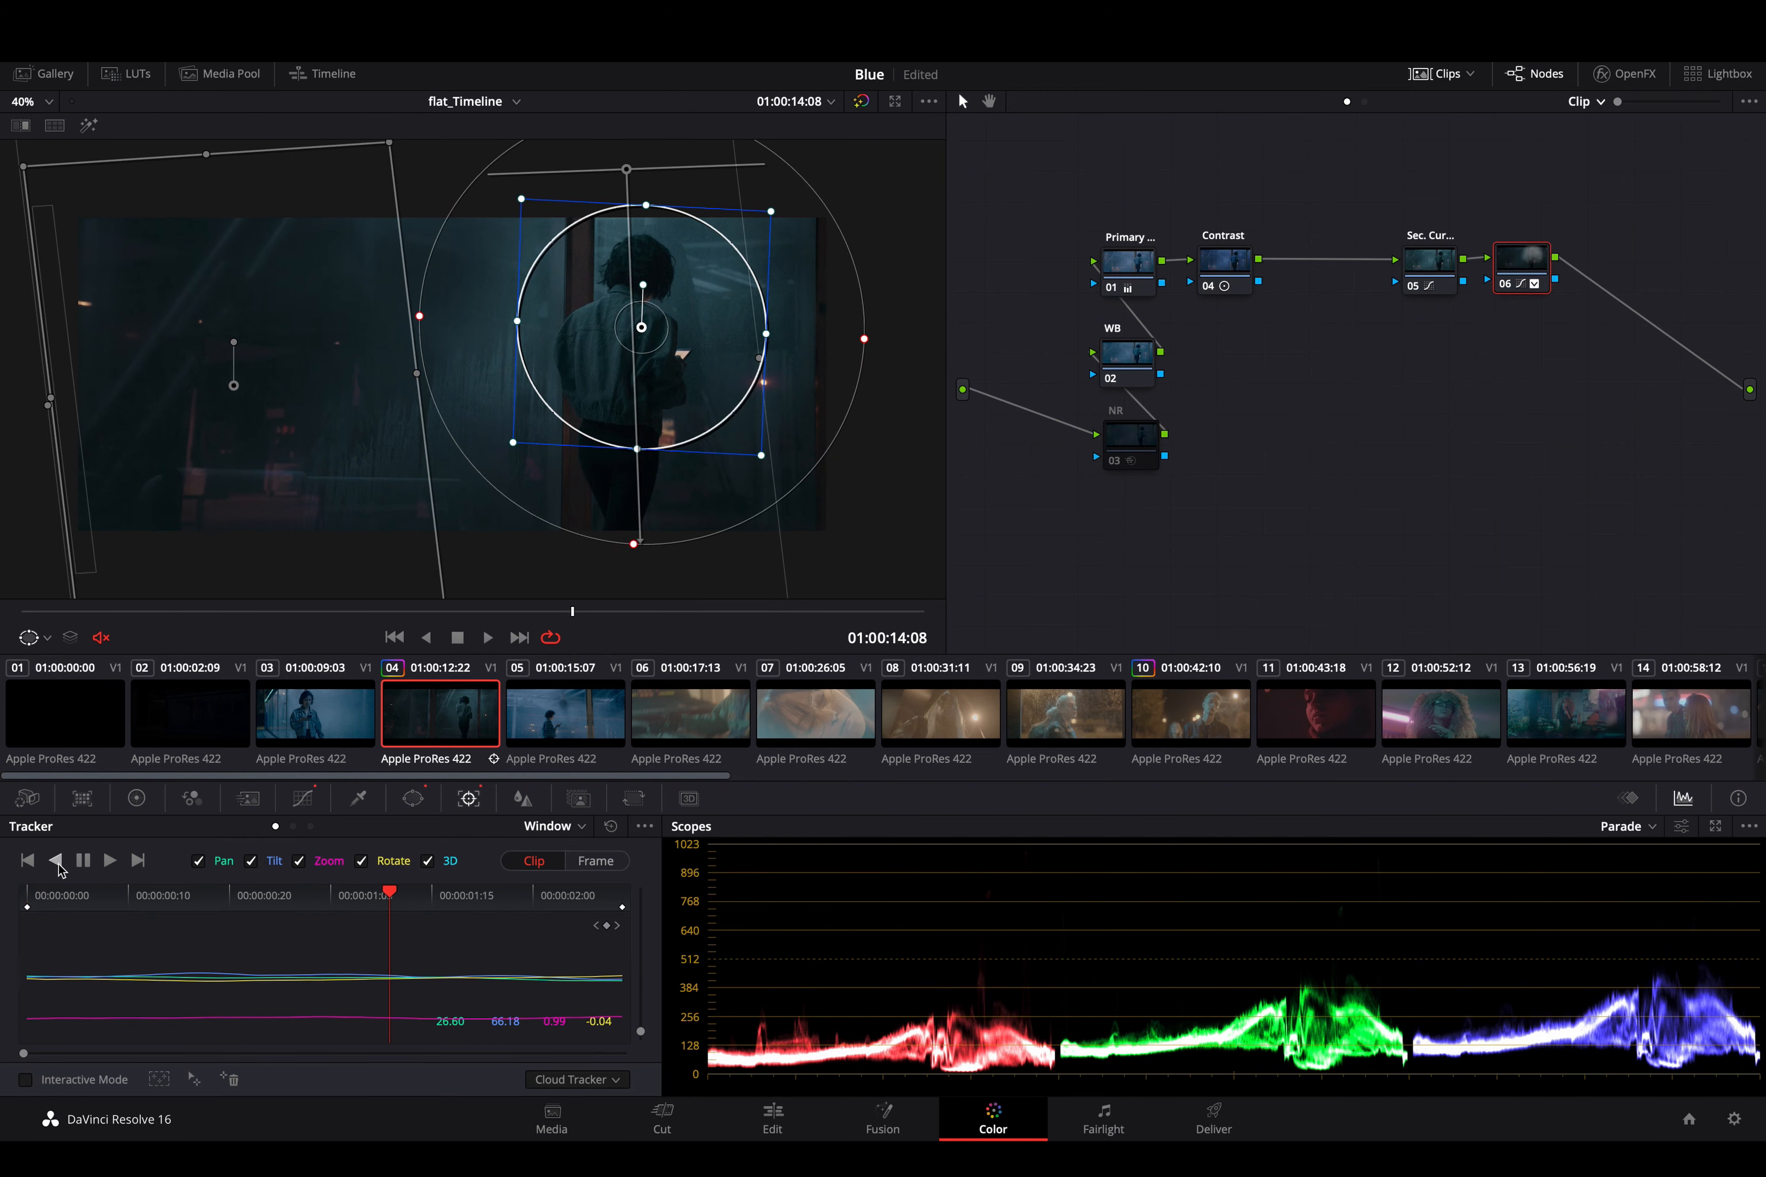
- Try to track the slightly shifted linear window forward from 01:00:14:08, and undo the attempt
left_click(142, 416)
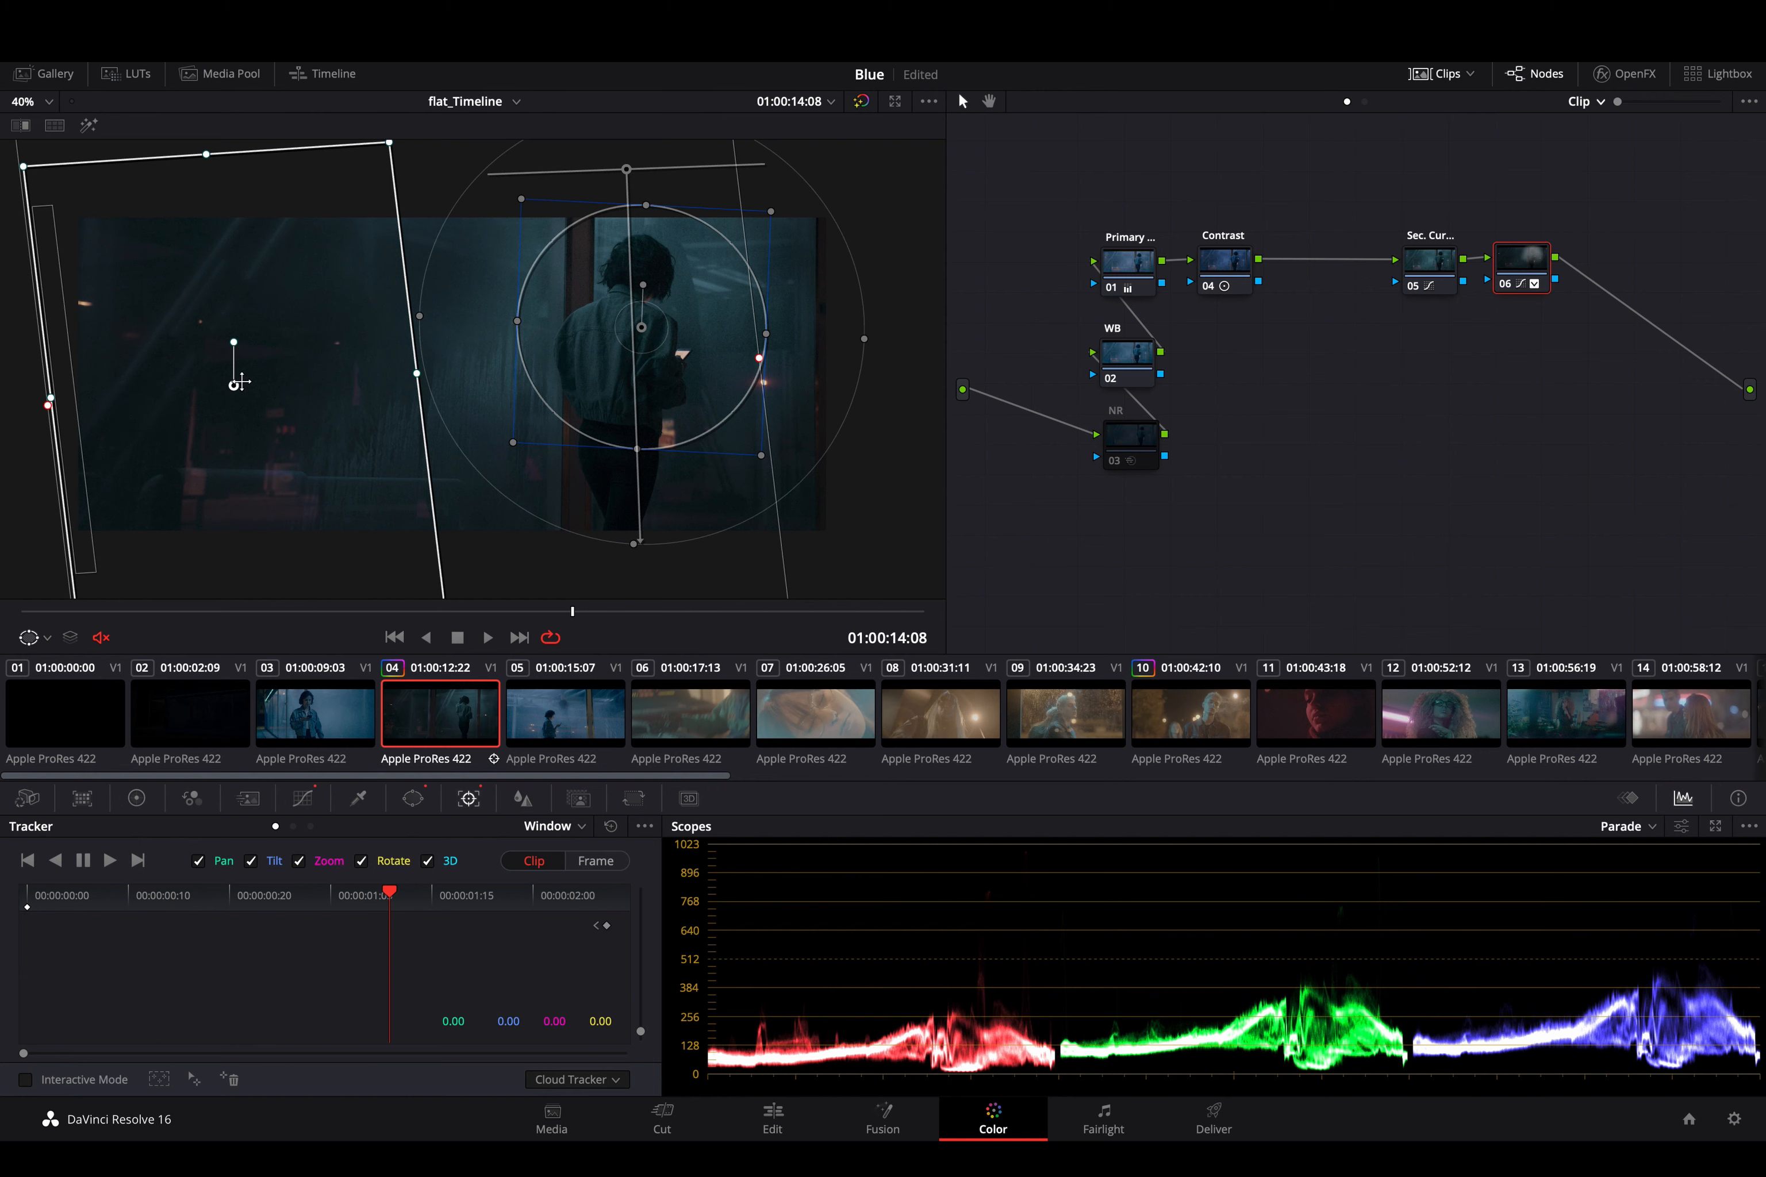
left_click_drag(241, 381, 231, 376)
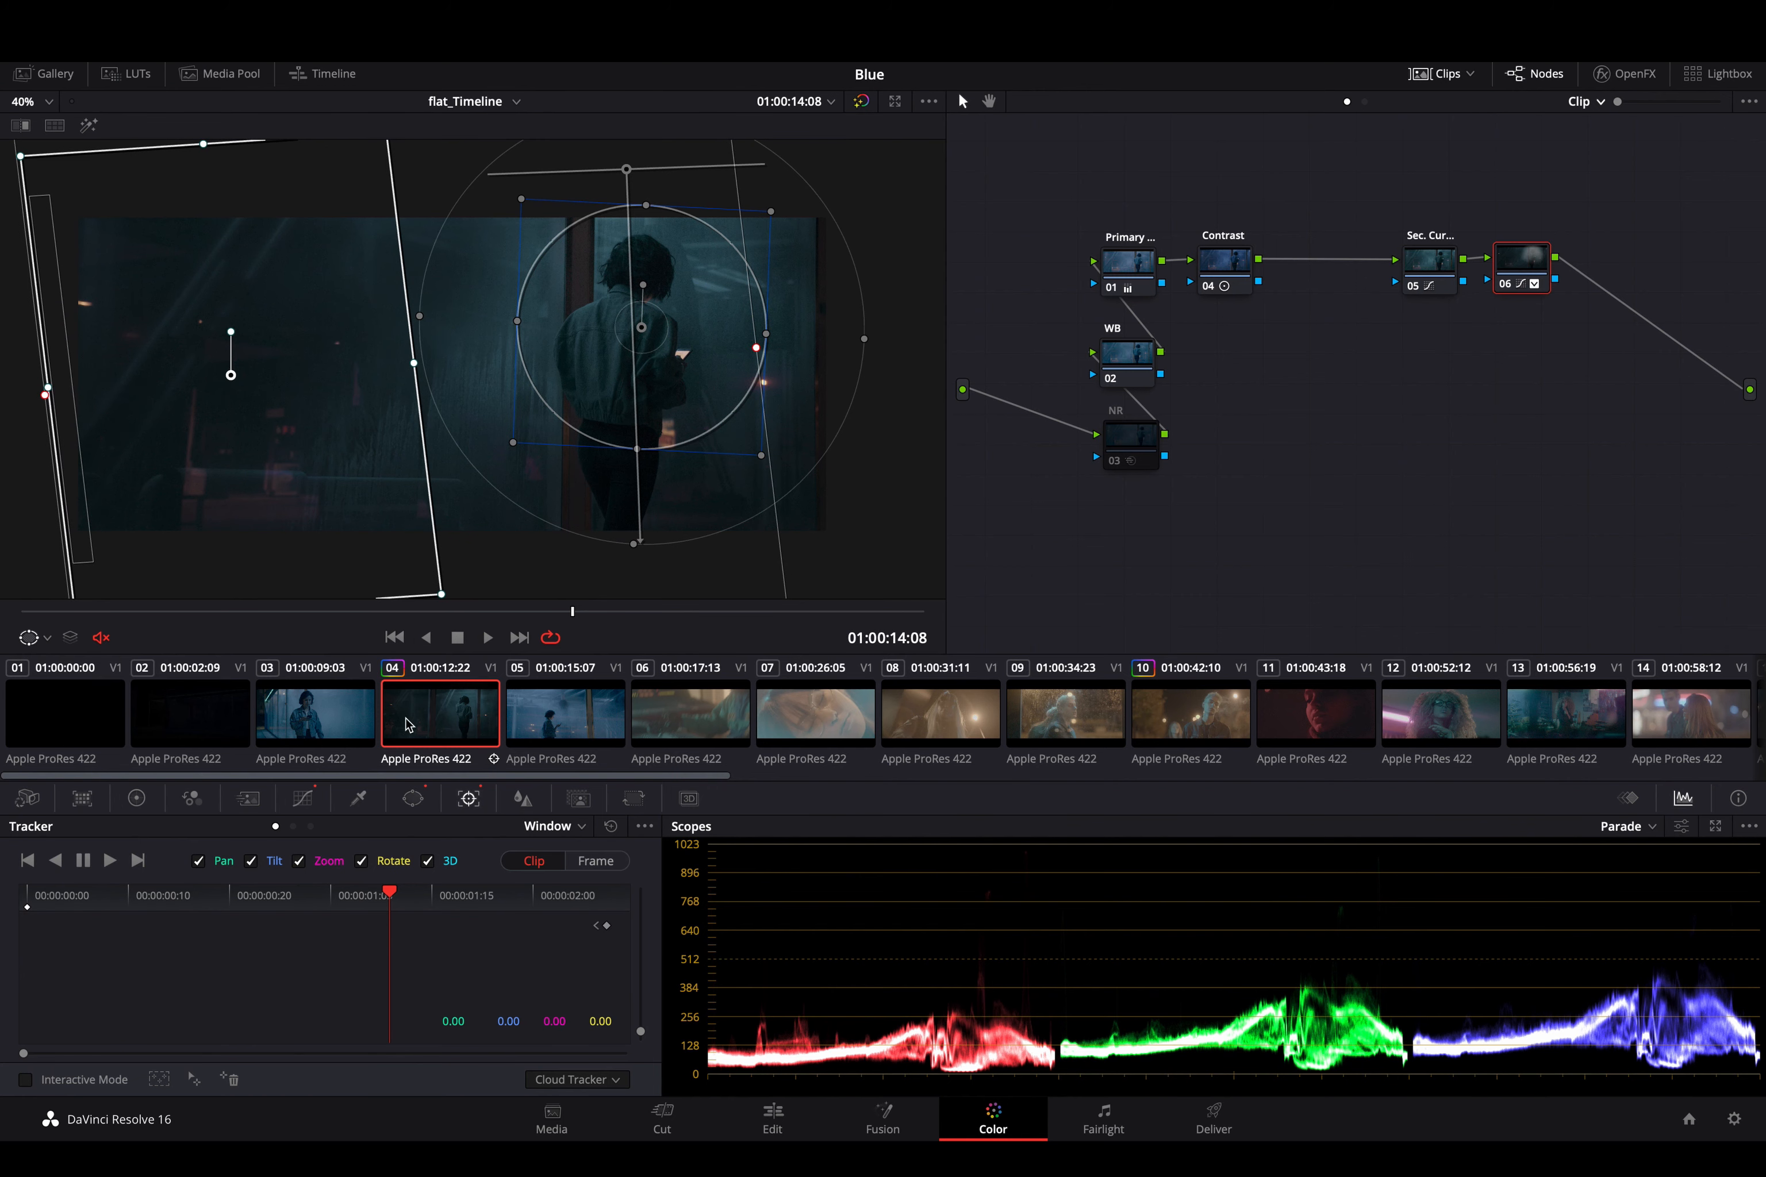
left_click(111, 863)
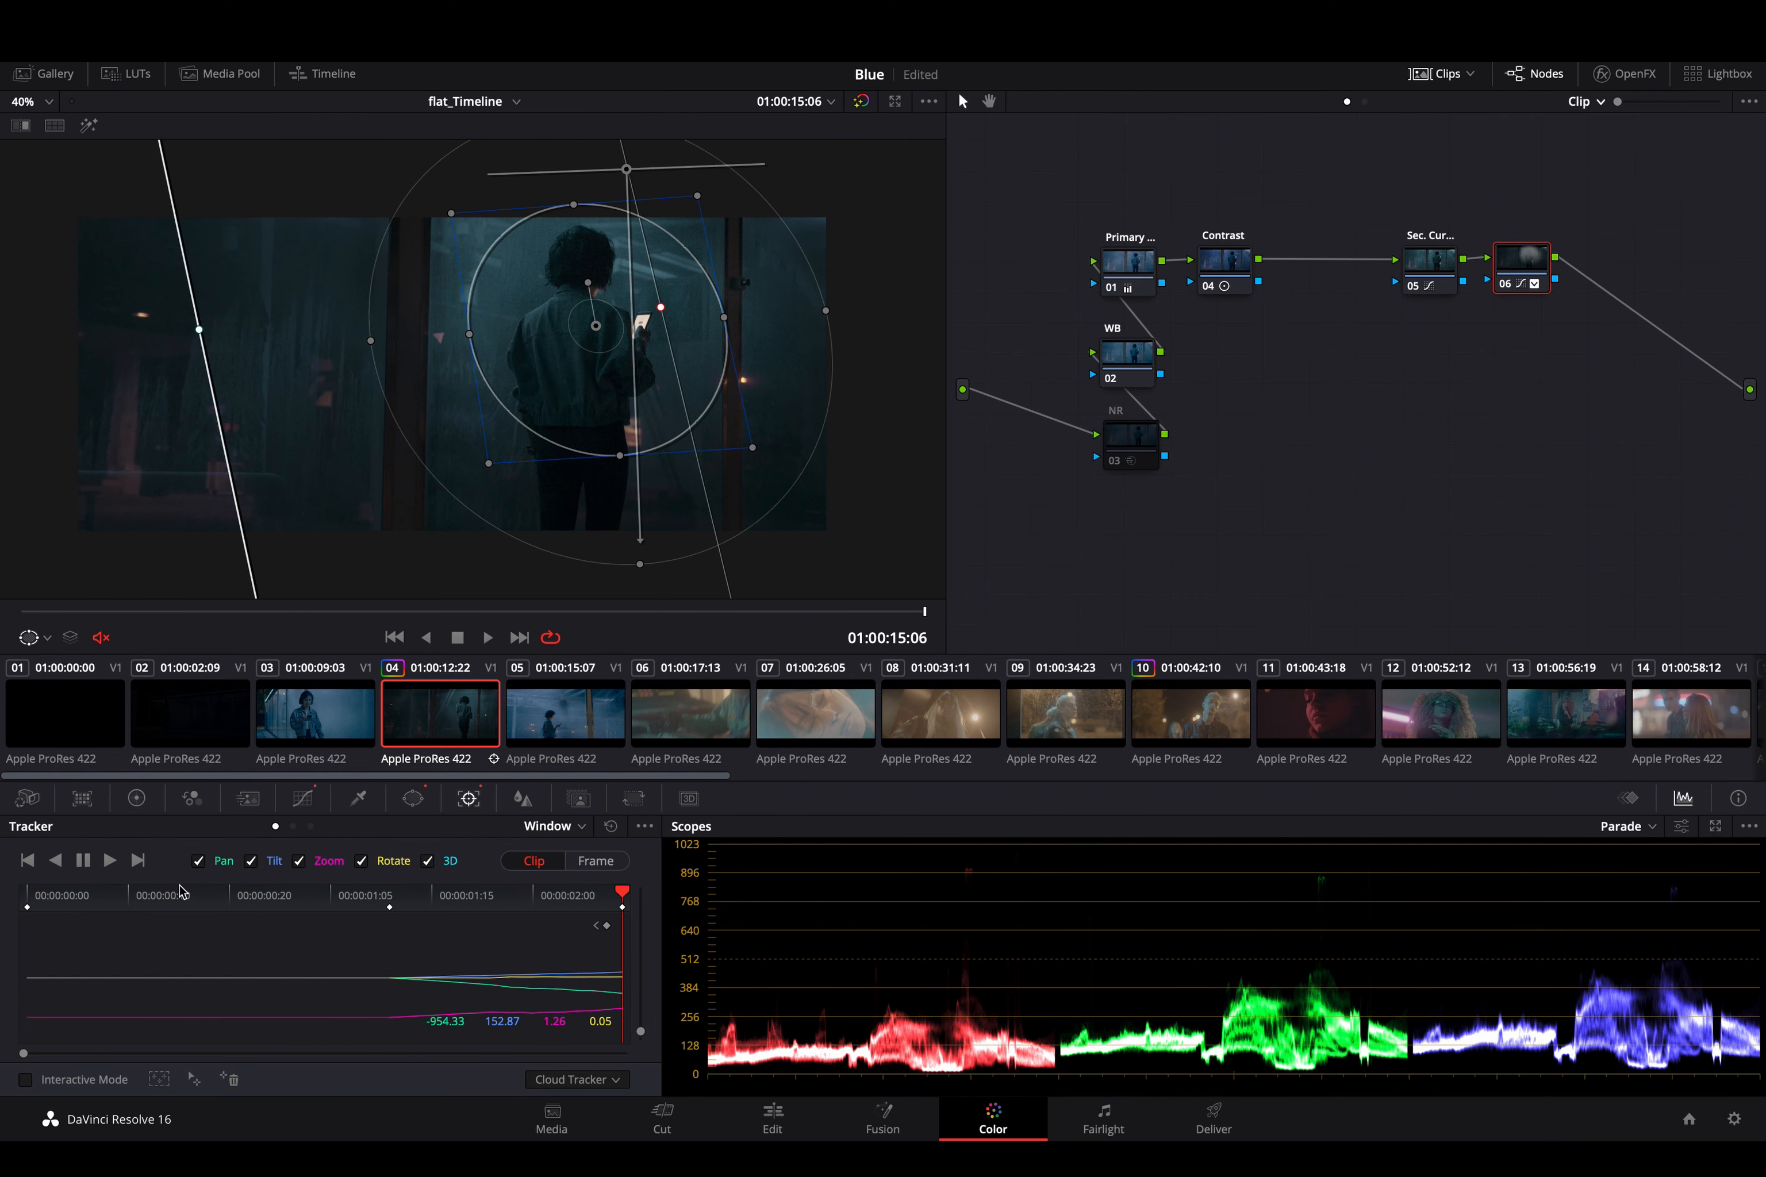
key("ctrl+z")
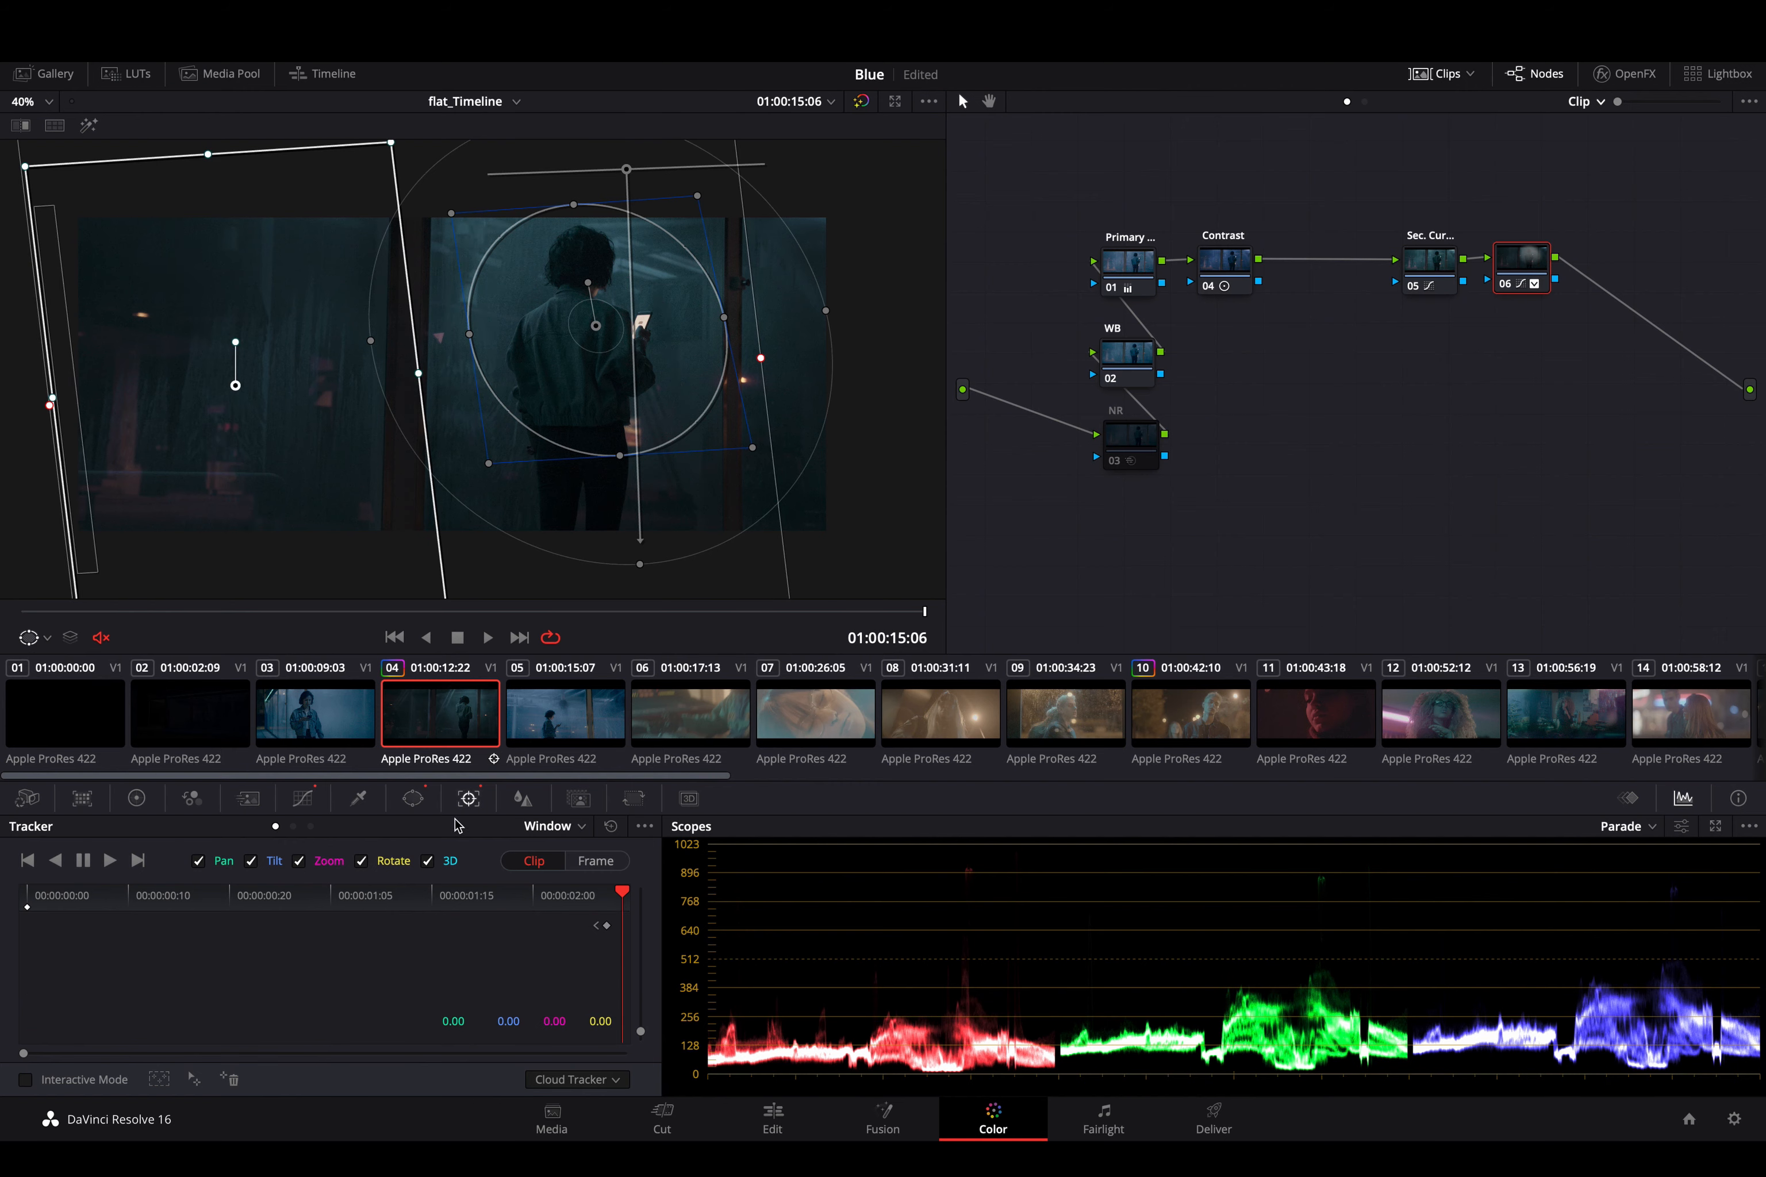
- Go to 01:00:14:13 and compare the image with node 06 off and on
left_click_drag(460, 612, 651, 622)
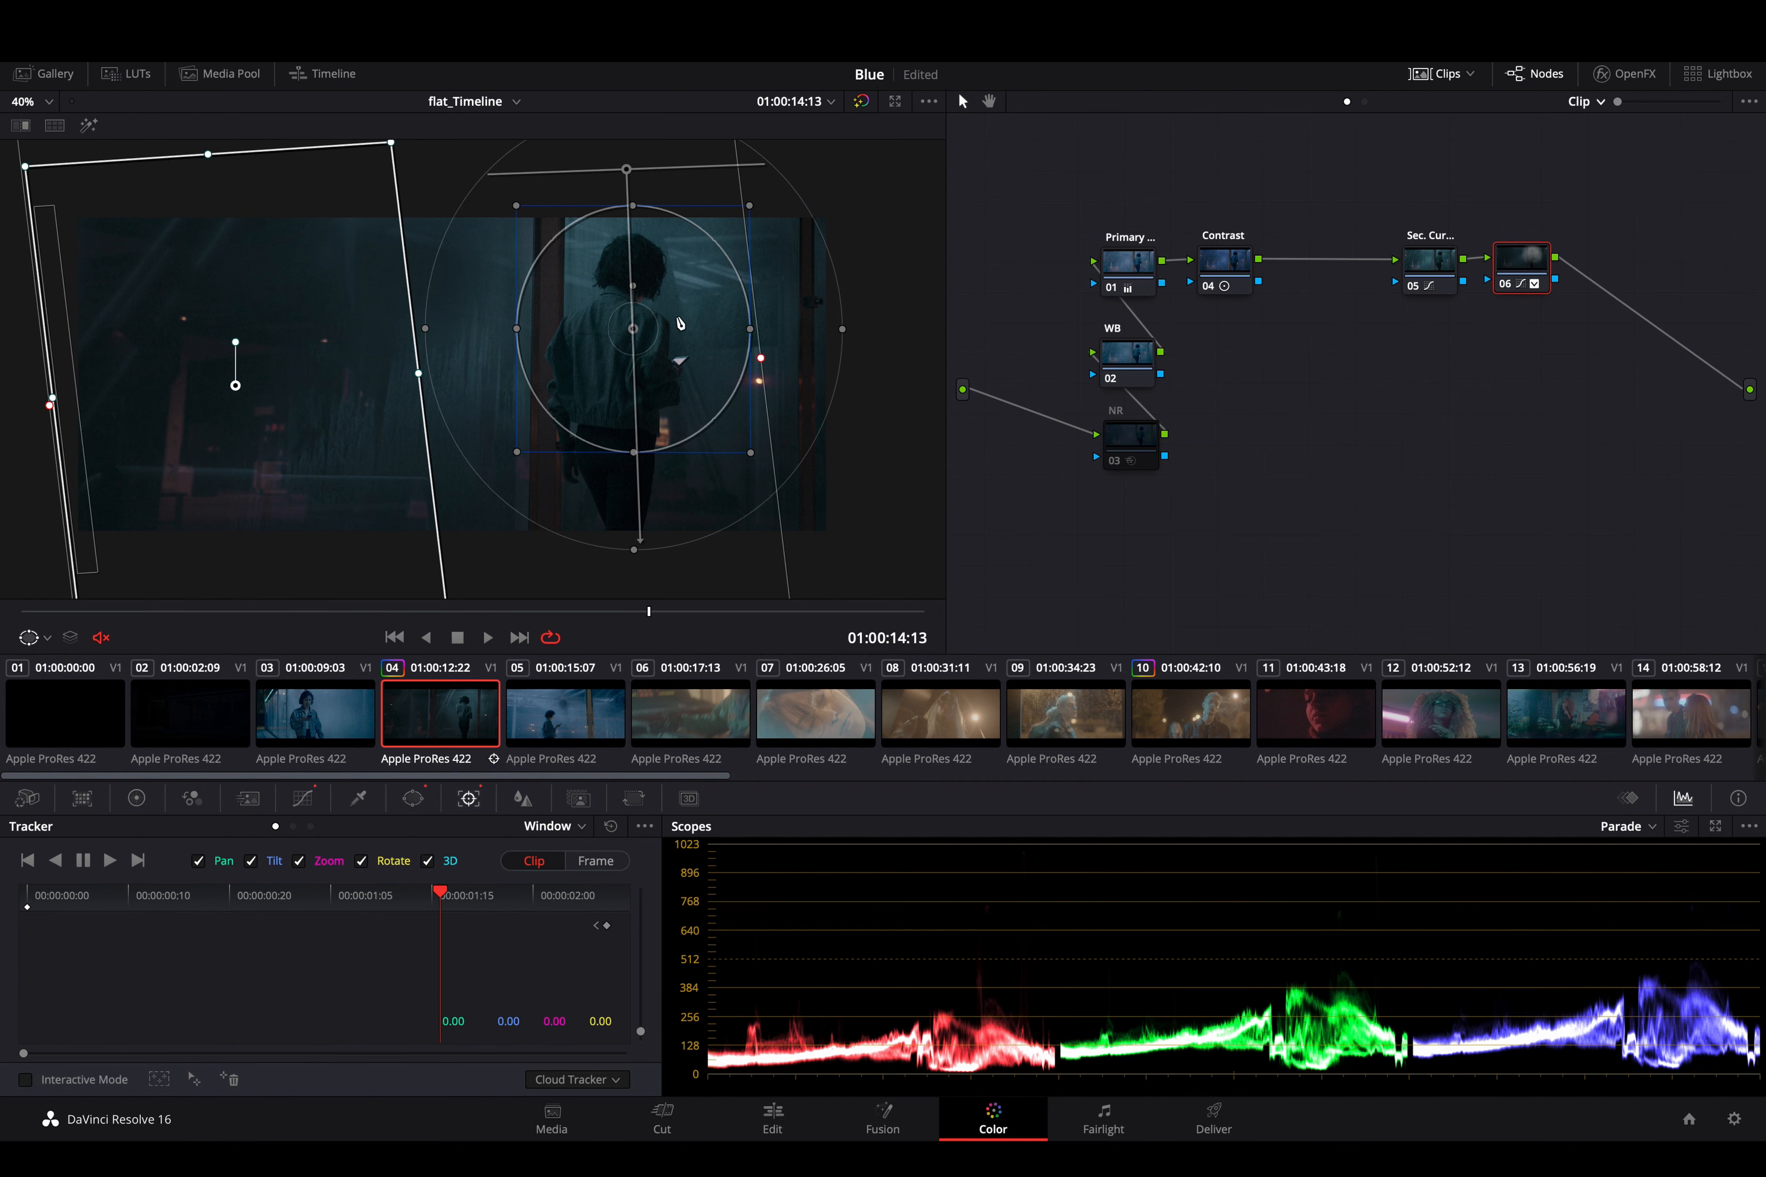
left_click(1530, 269)
key("super+d")
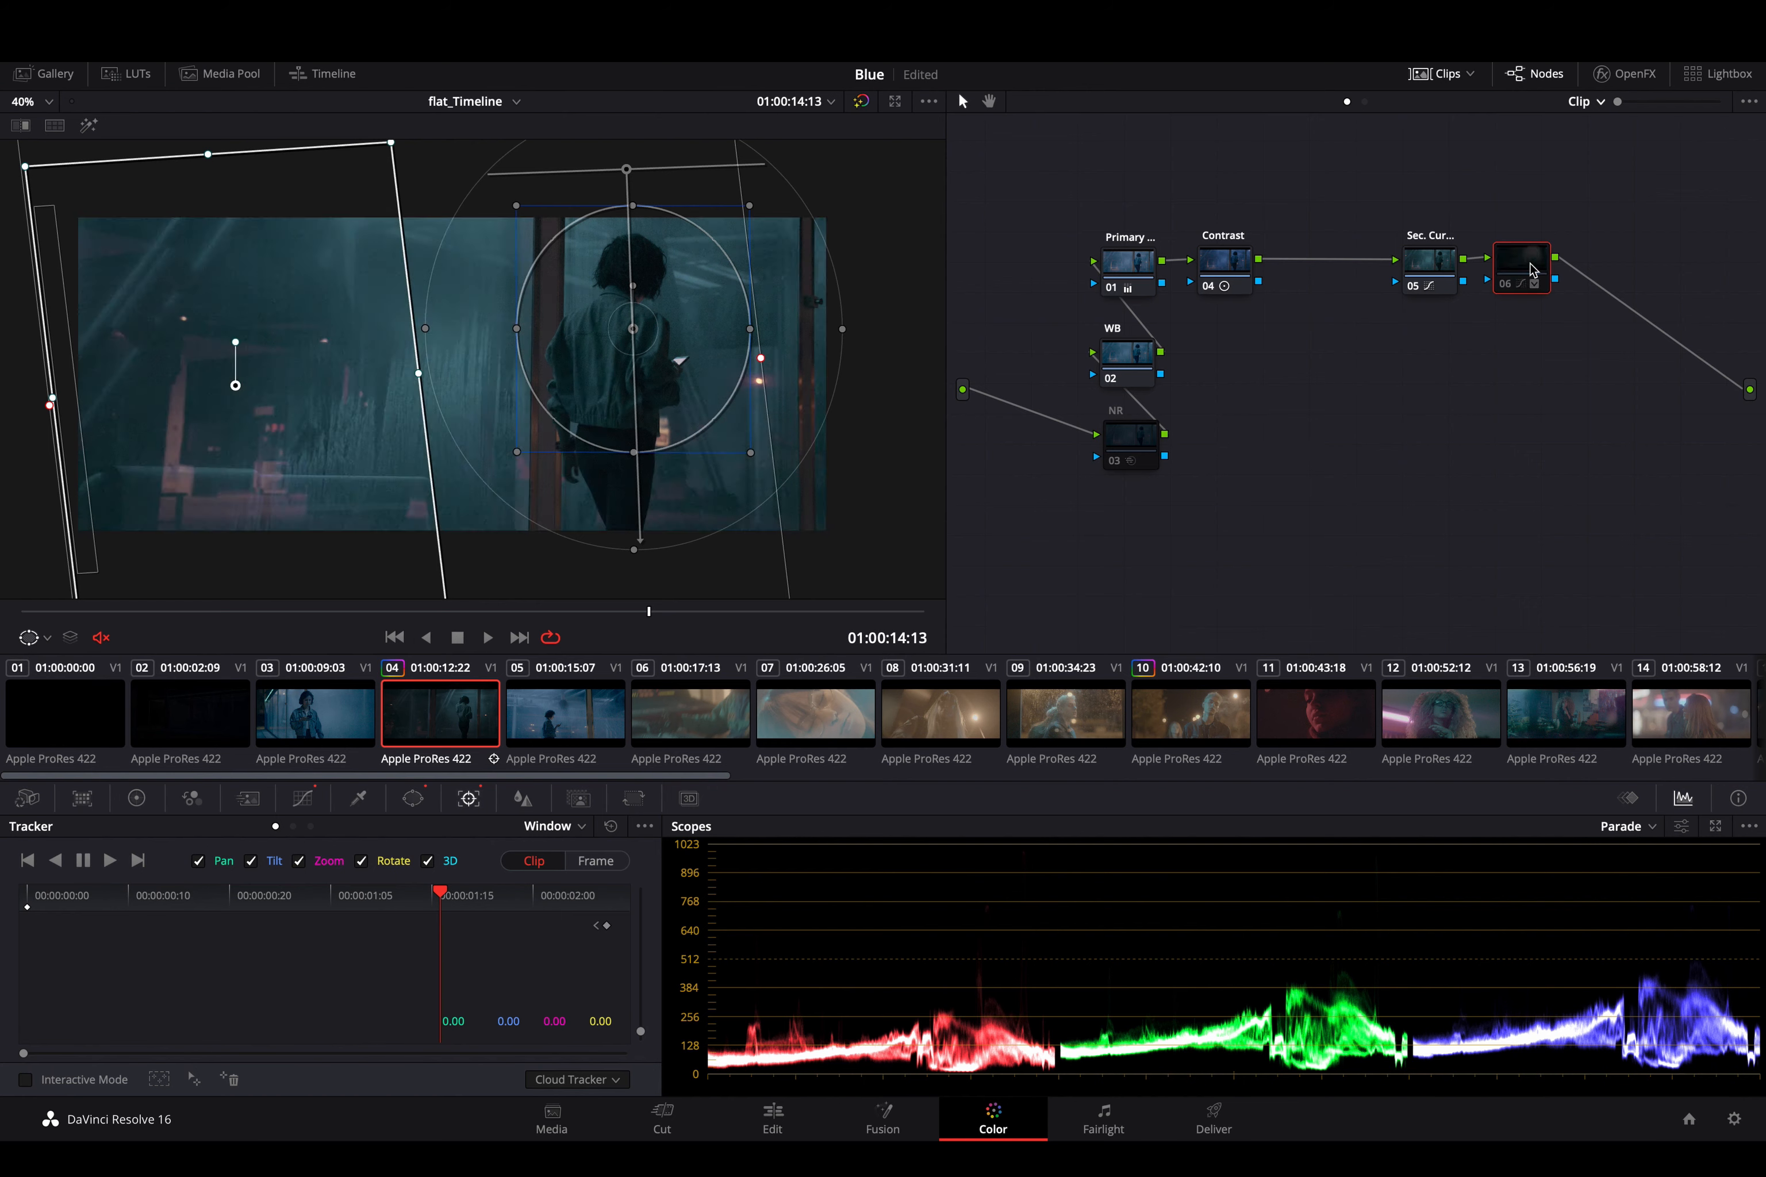
key("super+d")
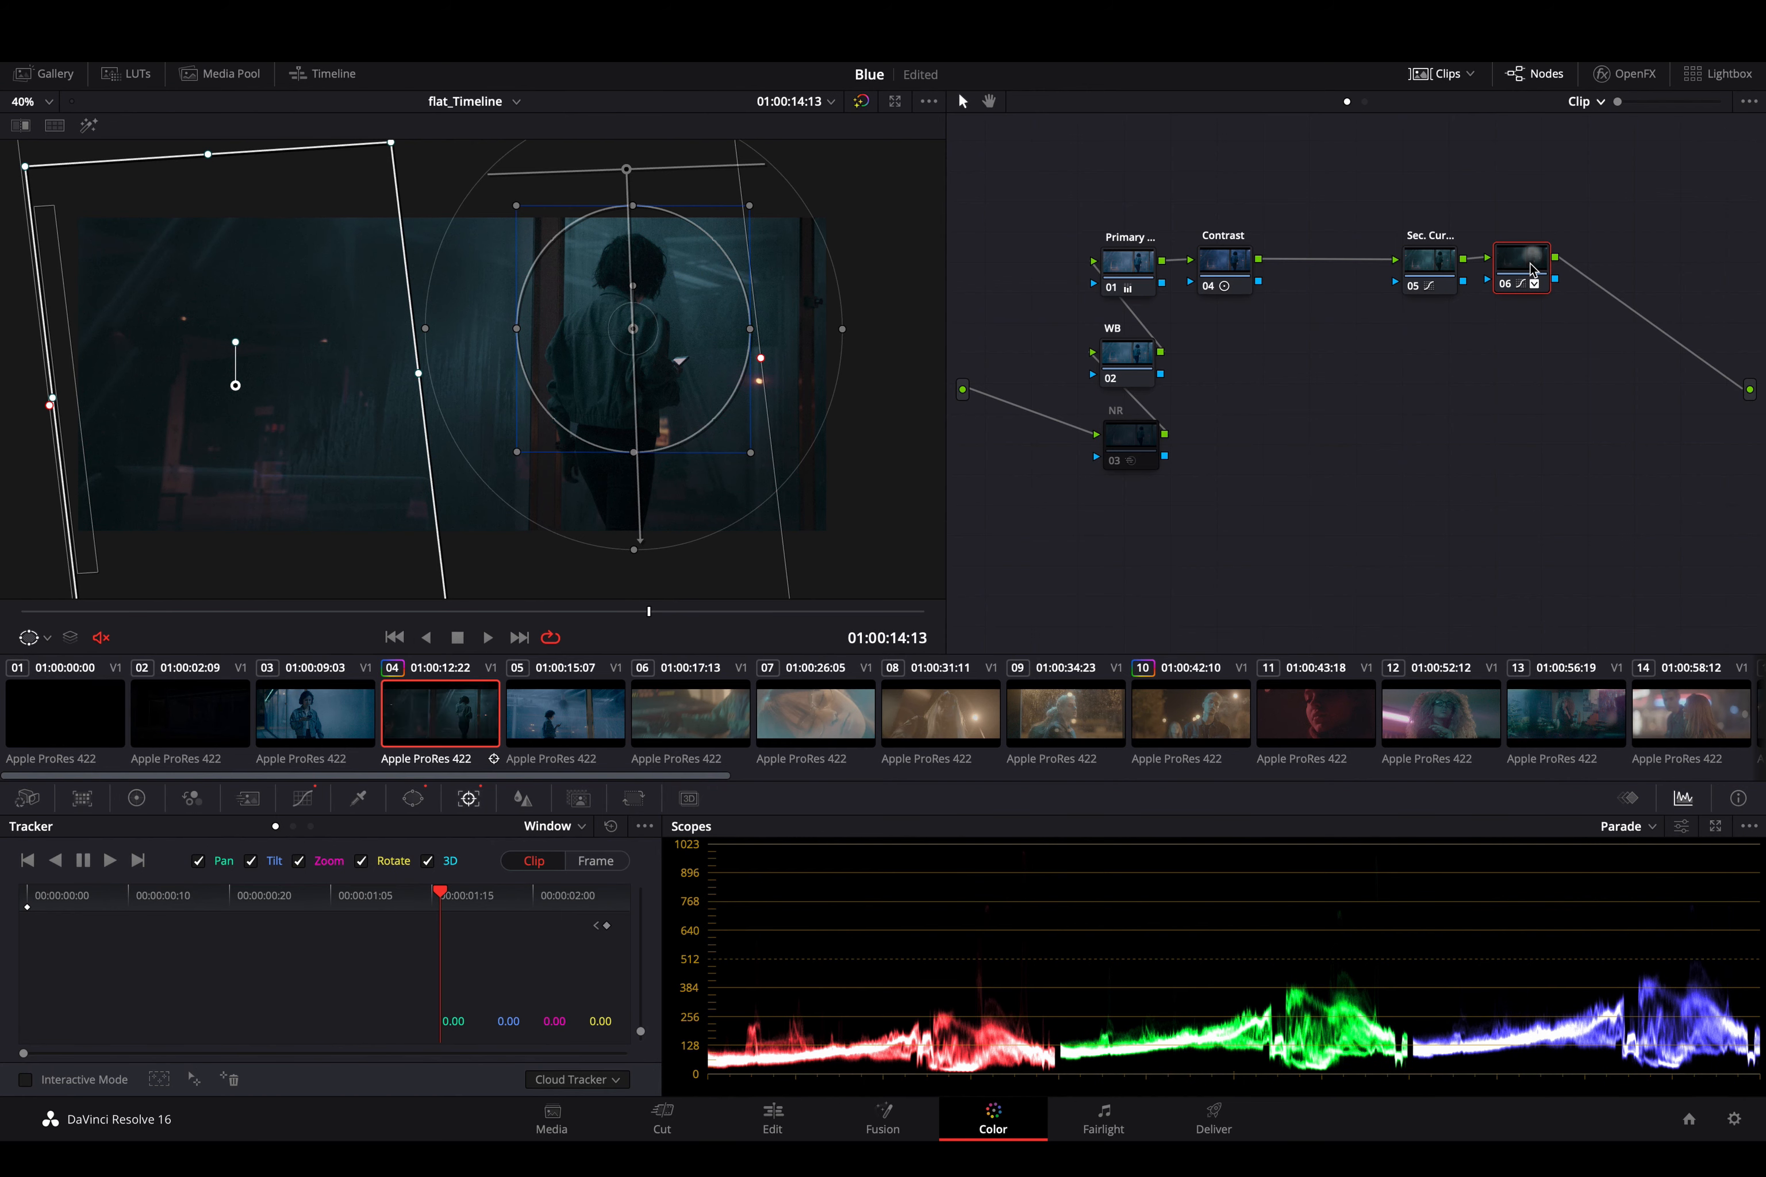
- Show the tracker's FX mode and scrub the clip to 01:00:13:11
left_click(544, 827)
left_click(570, 893)
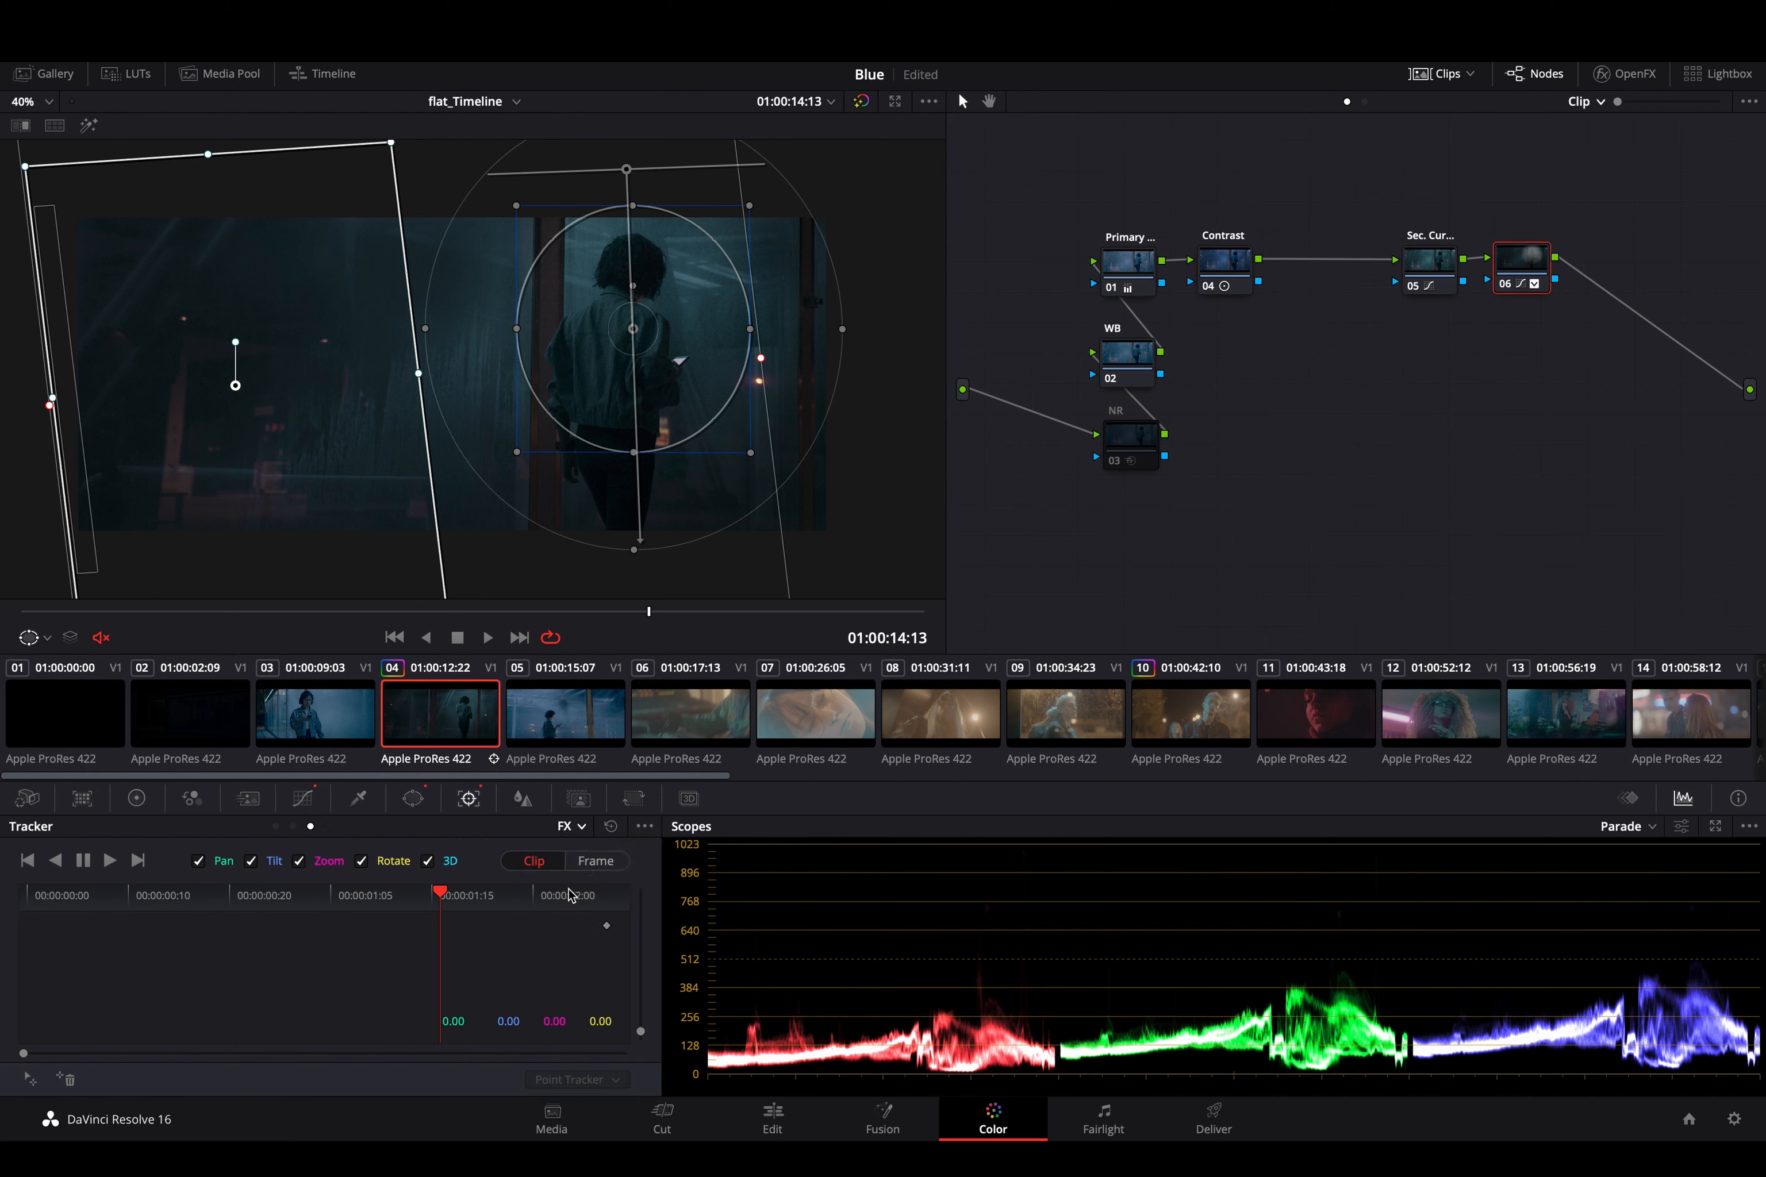
left_click_drag(493, 905, 169, 907)
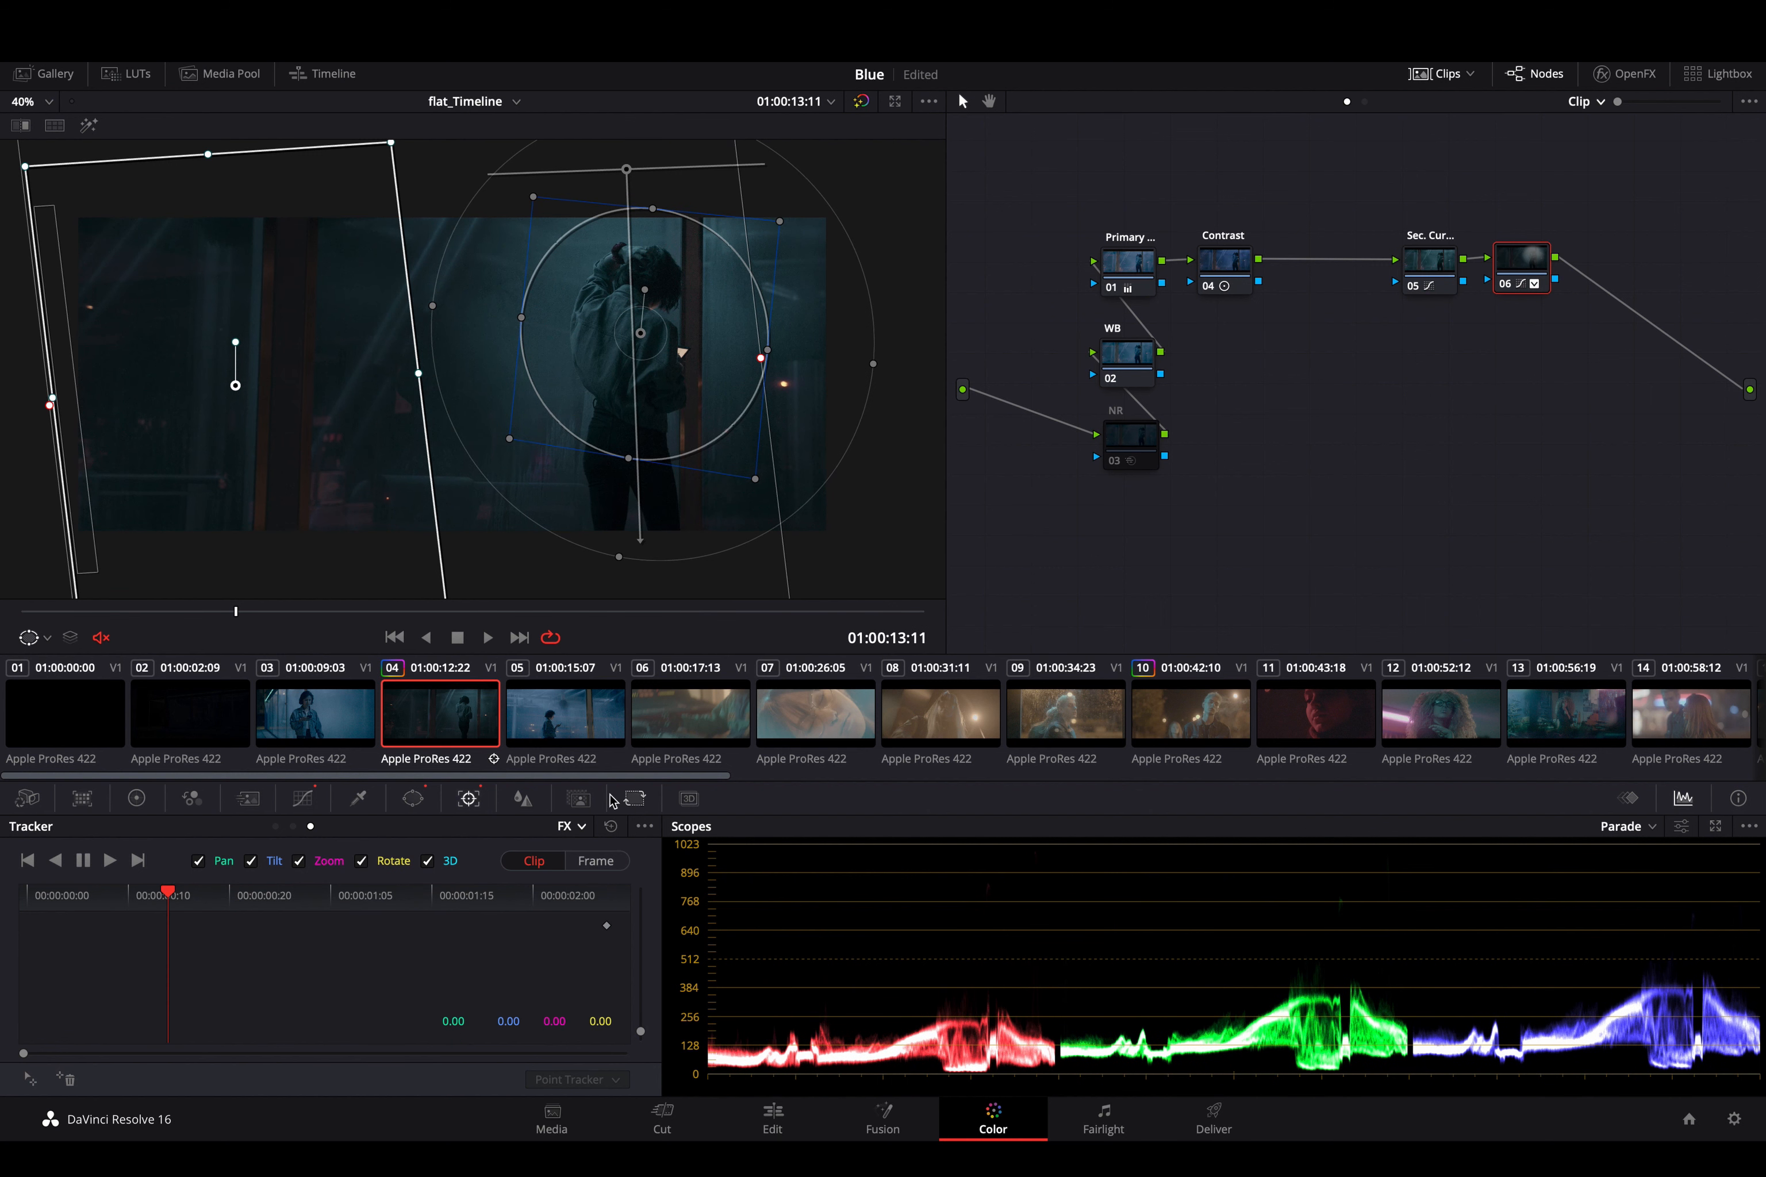
- Switch the tracker to Stabilizer mode, and add a serial node after node 06 and select it
left_click(580, 827)
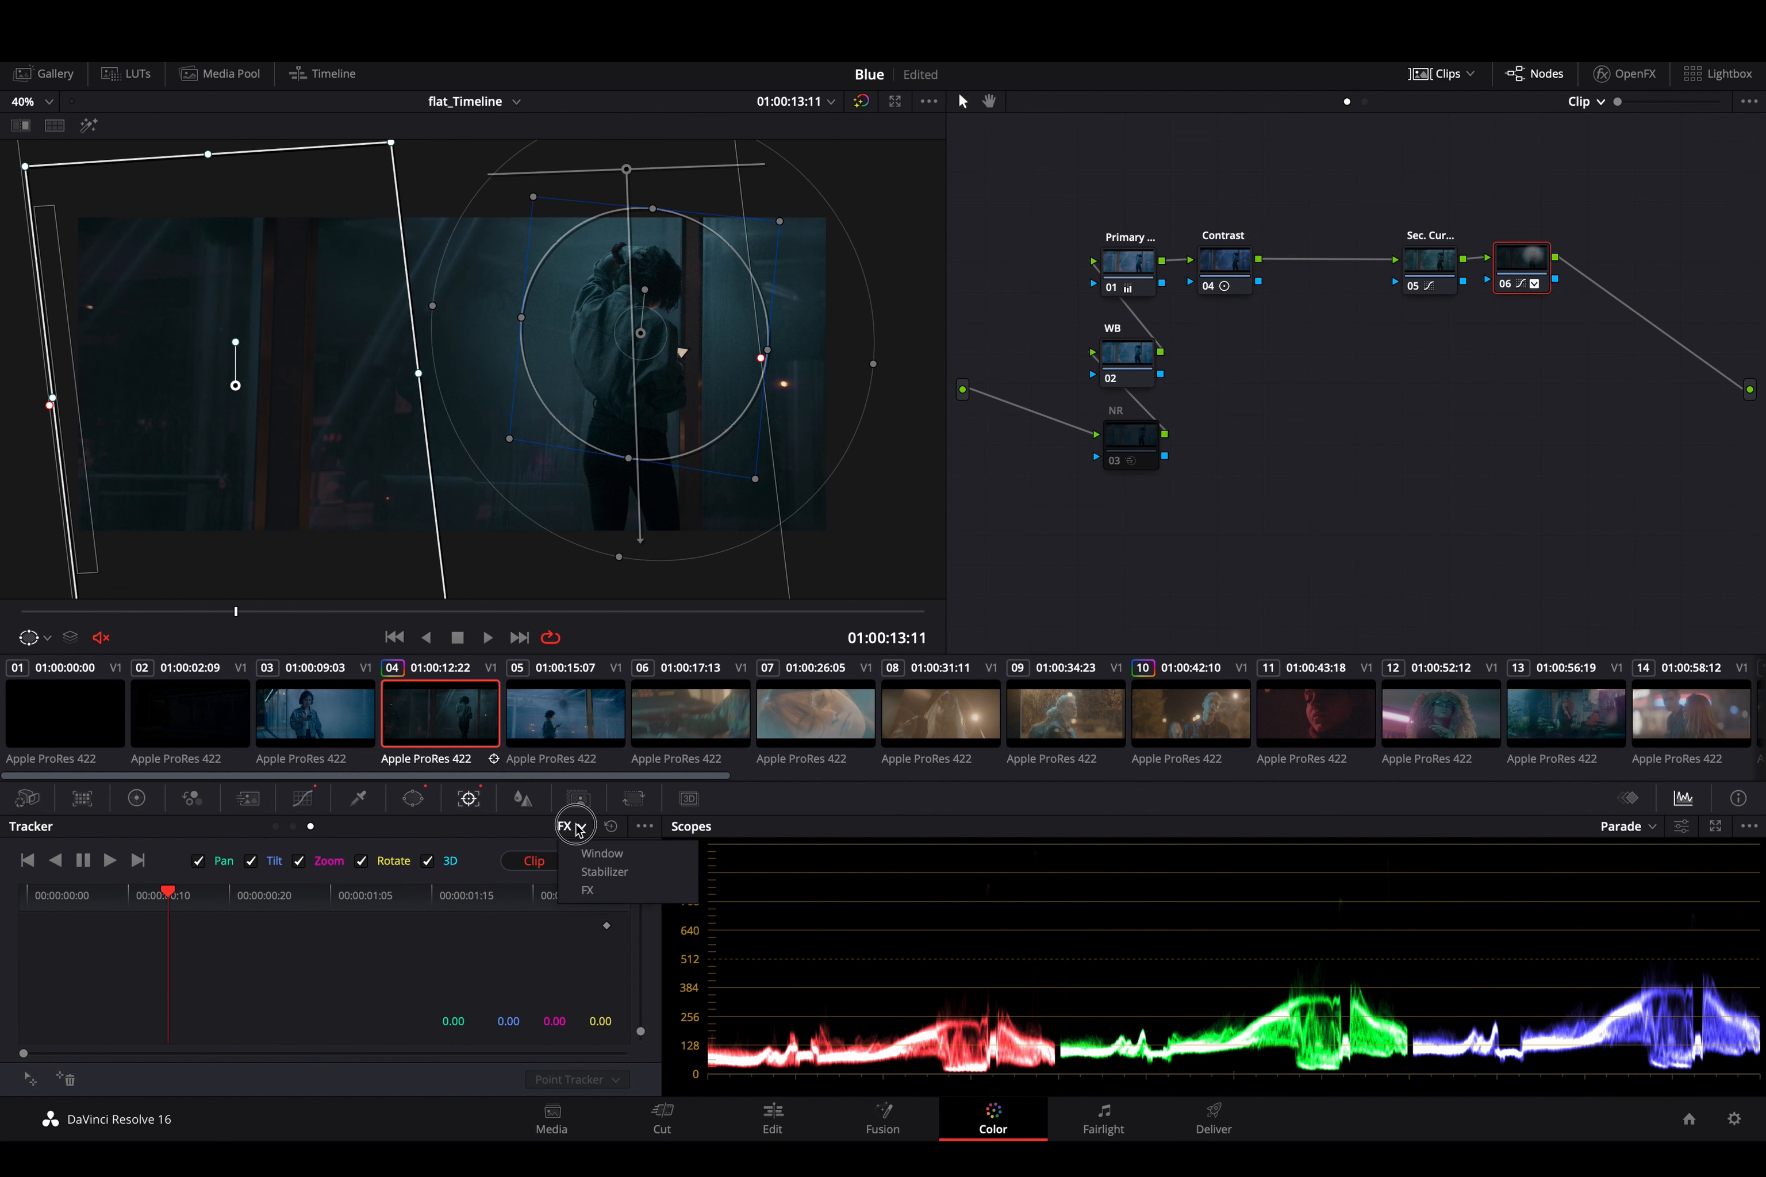
left_click(604, 872)
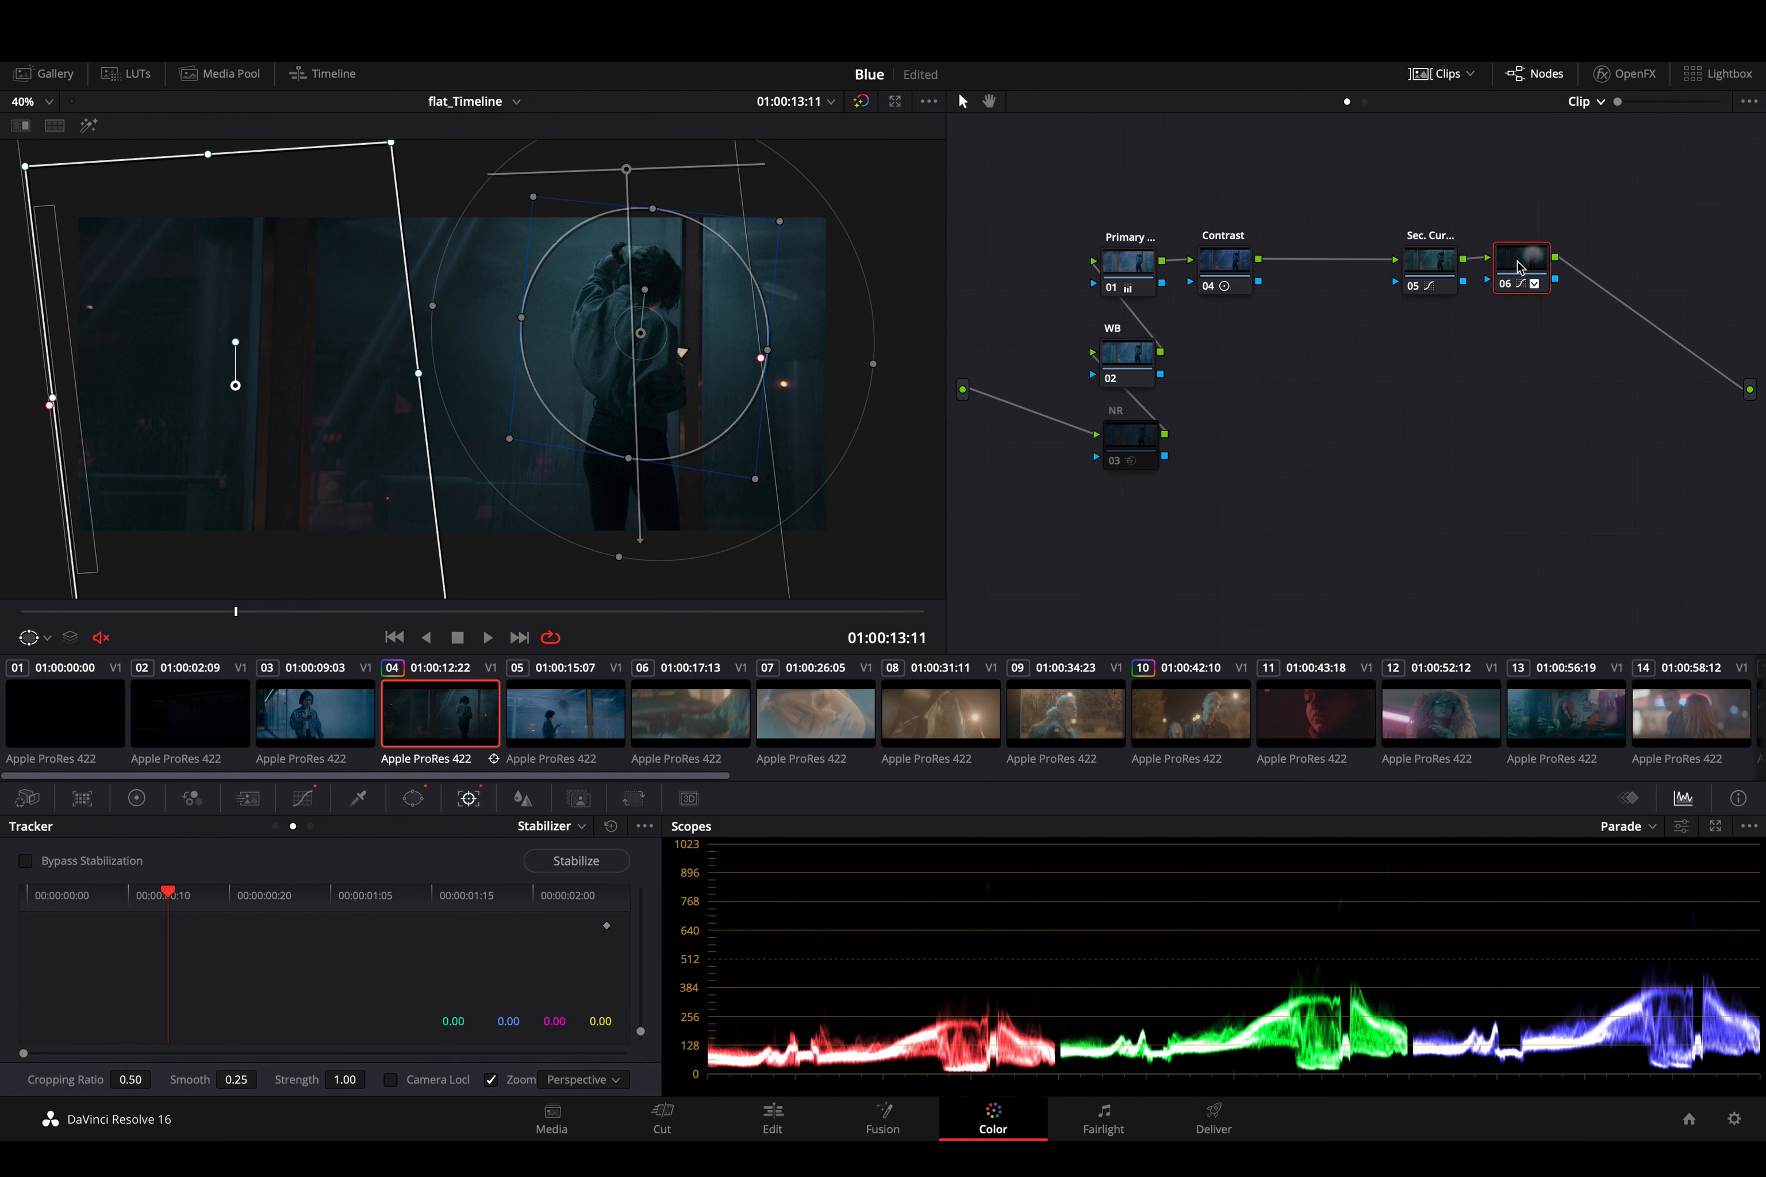
key("alt+s")
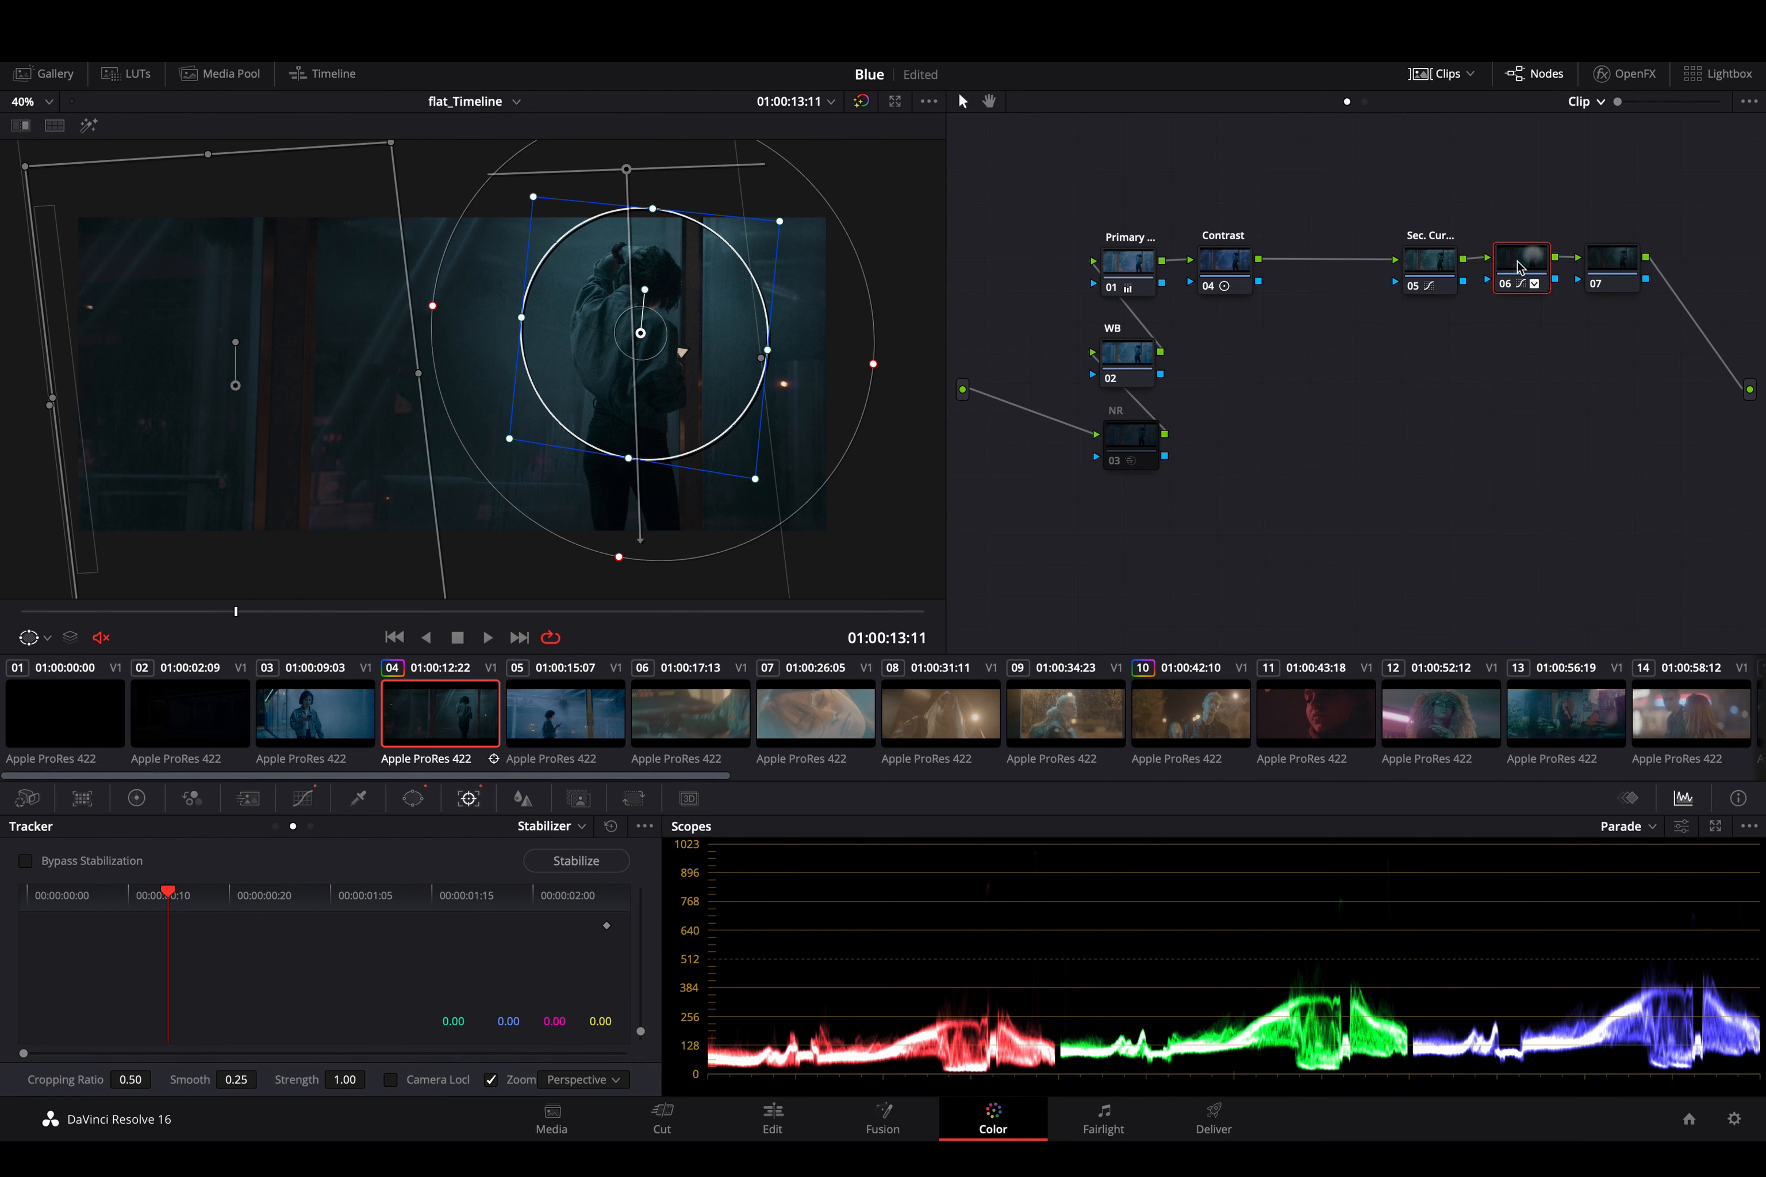
left_click(1637, 262)
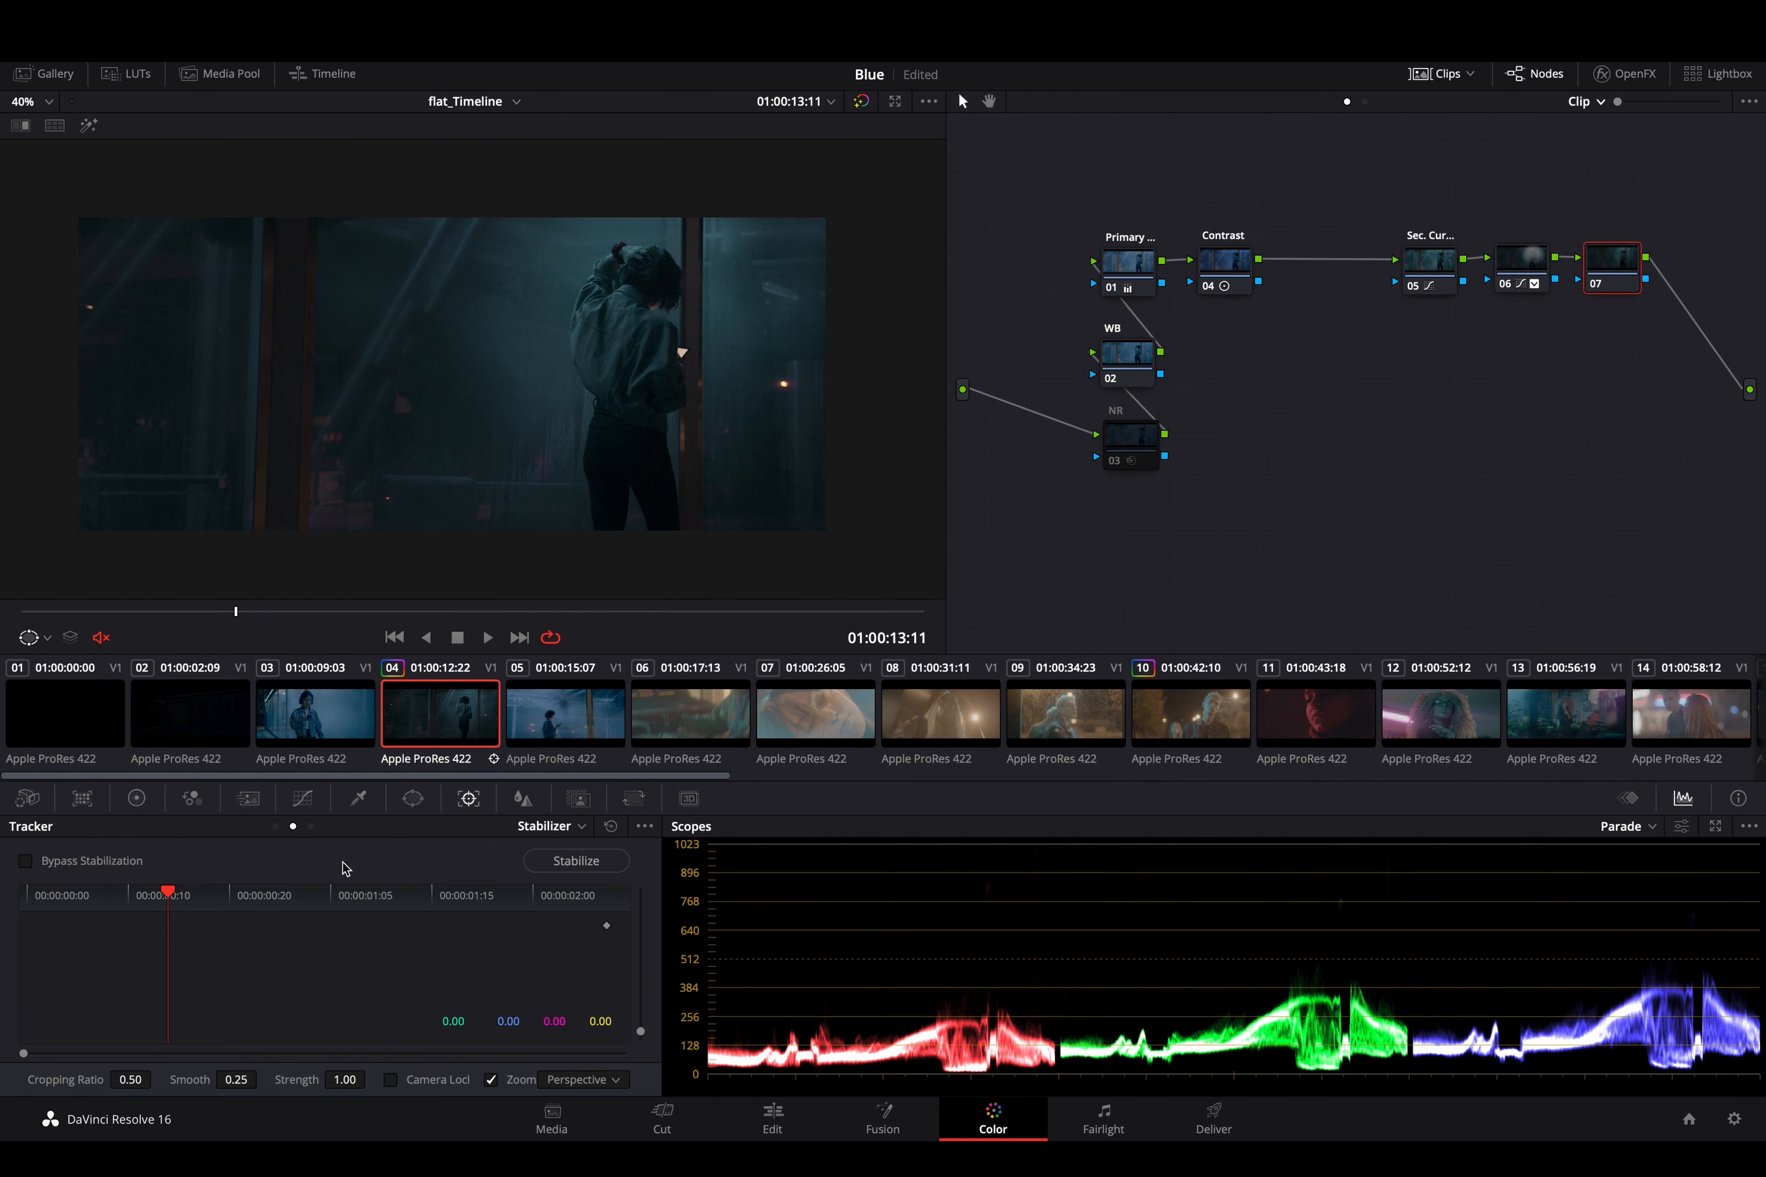
- Stabilize the clip from its first frame in Perspective mode
left_click(609, 1082)
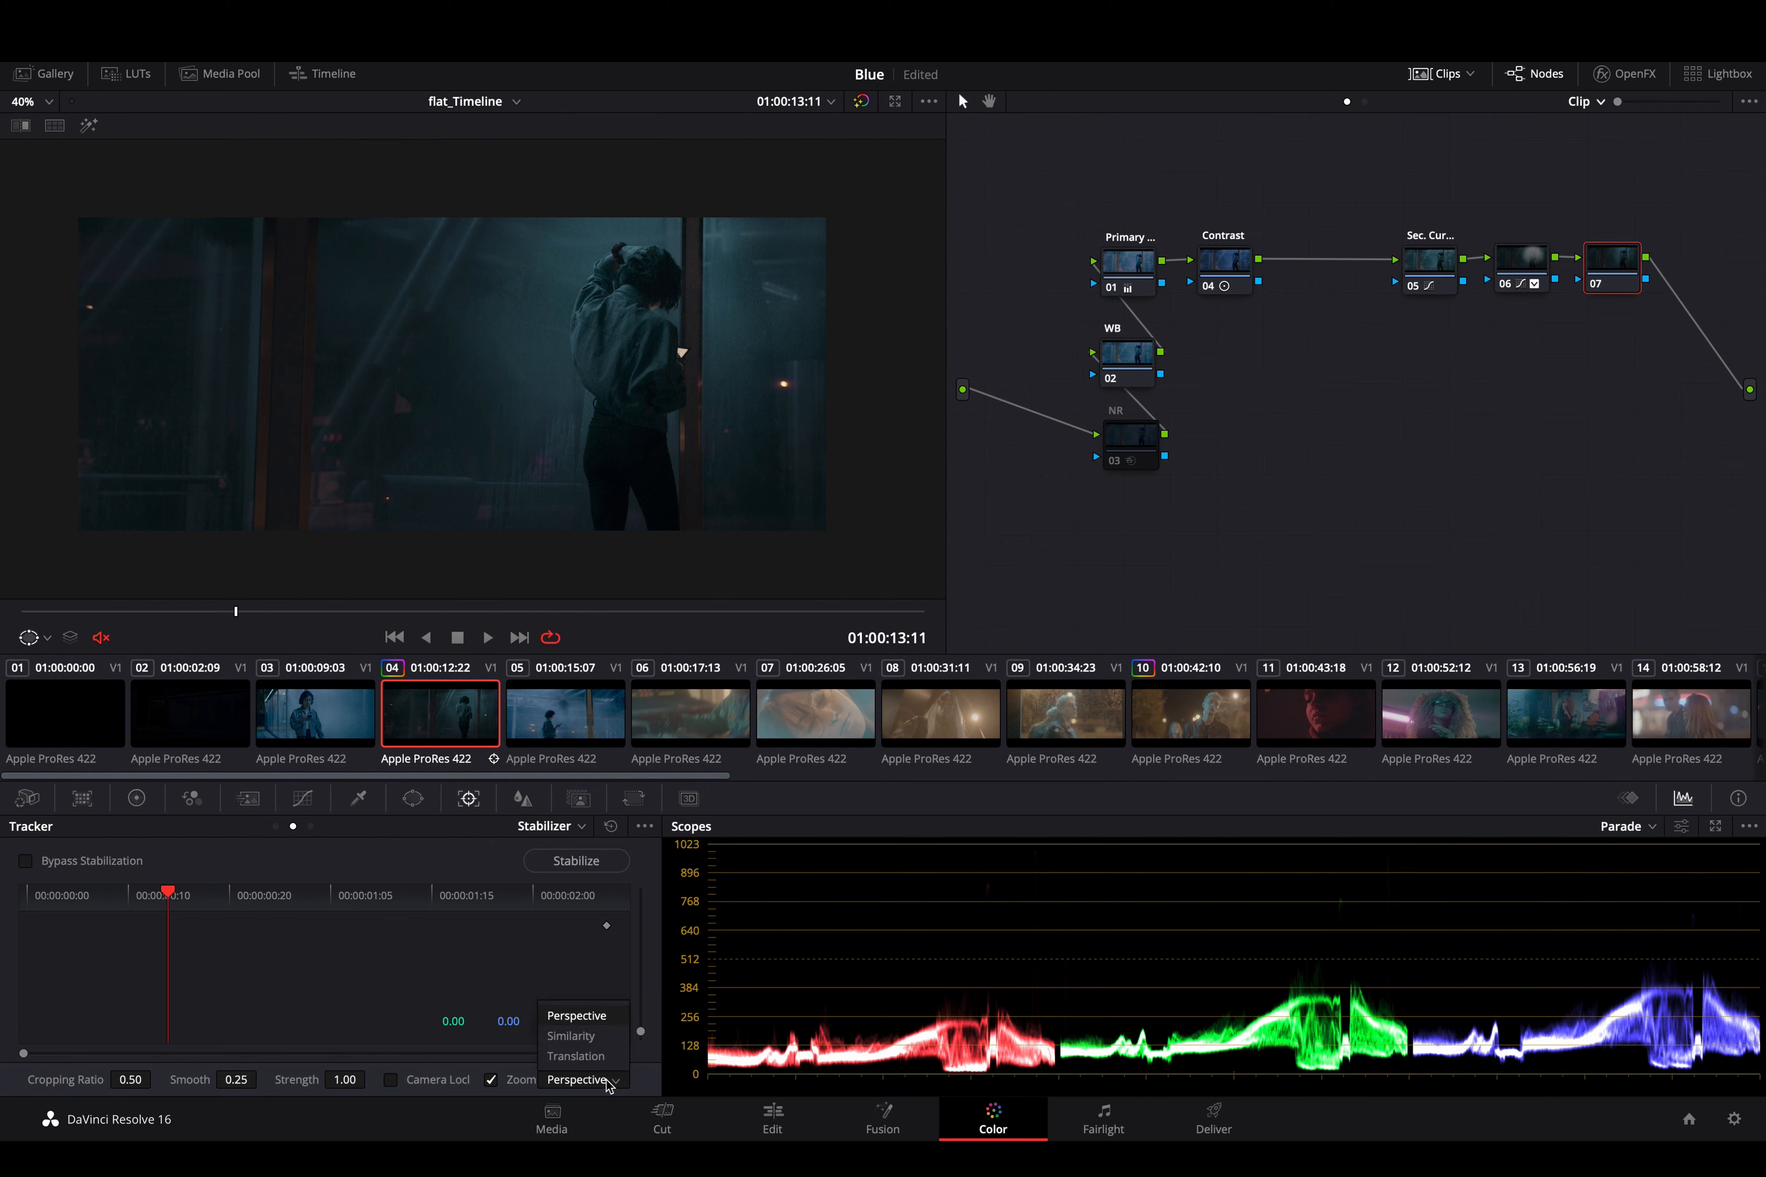
left_click(594, 957)
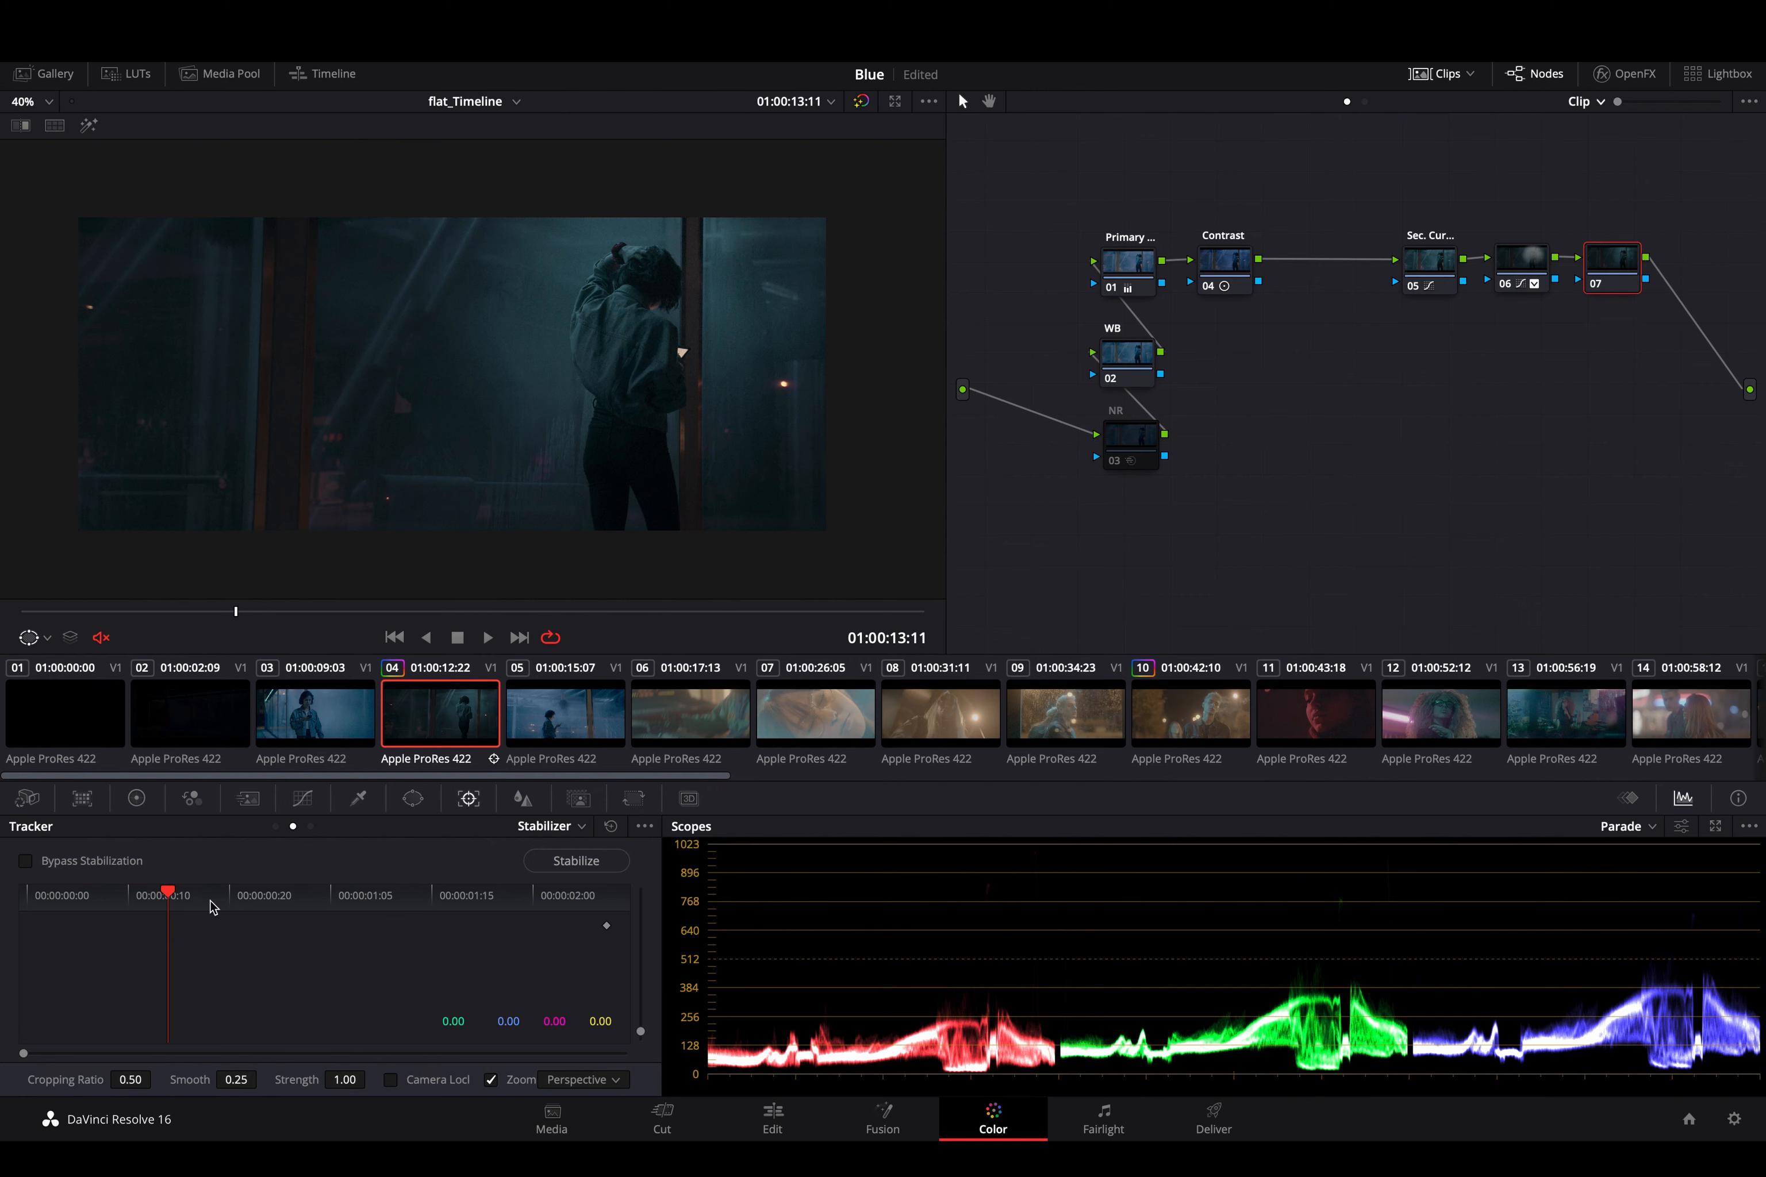
left_click(65, 899)
left_click_drag(66, 898, 17, 899)
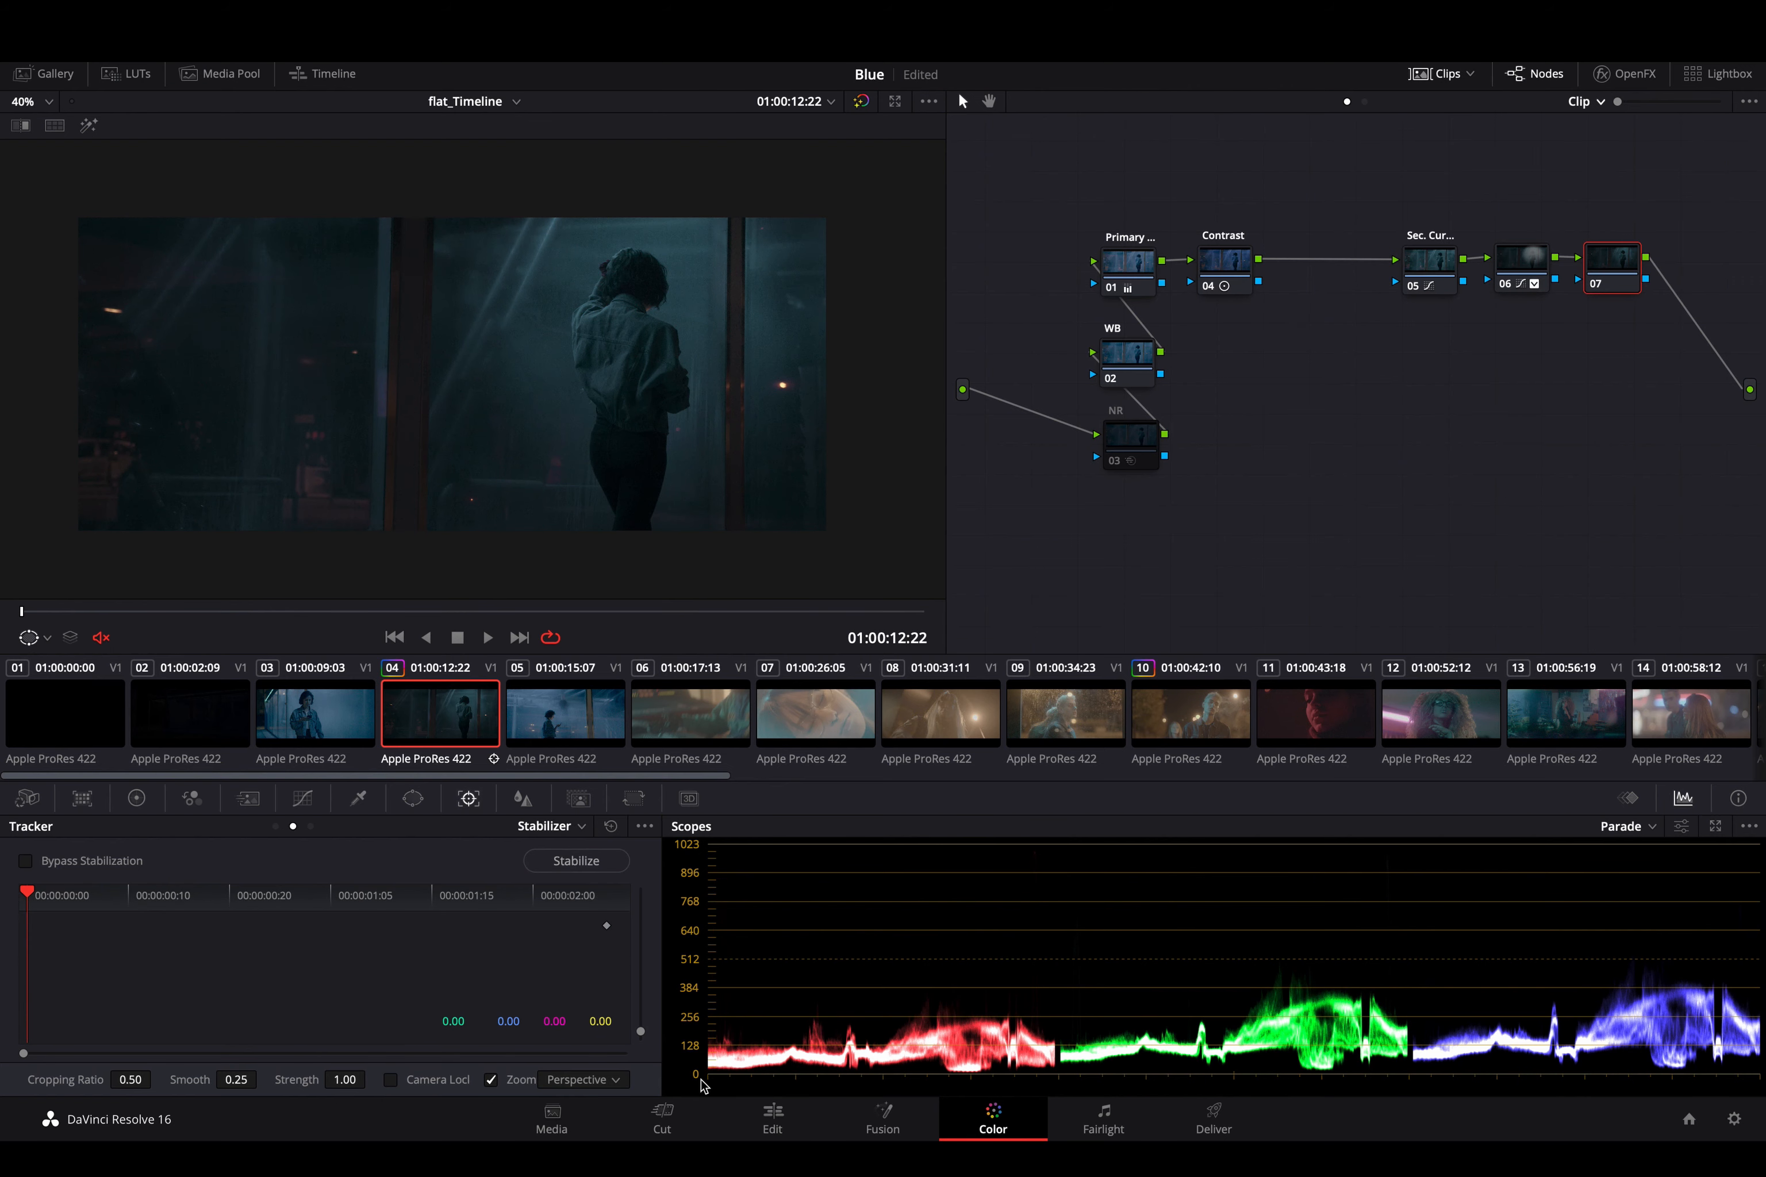
left_click(590, 1086)
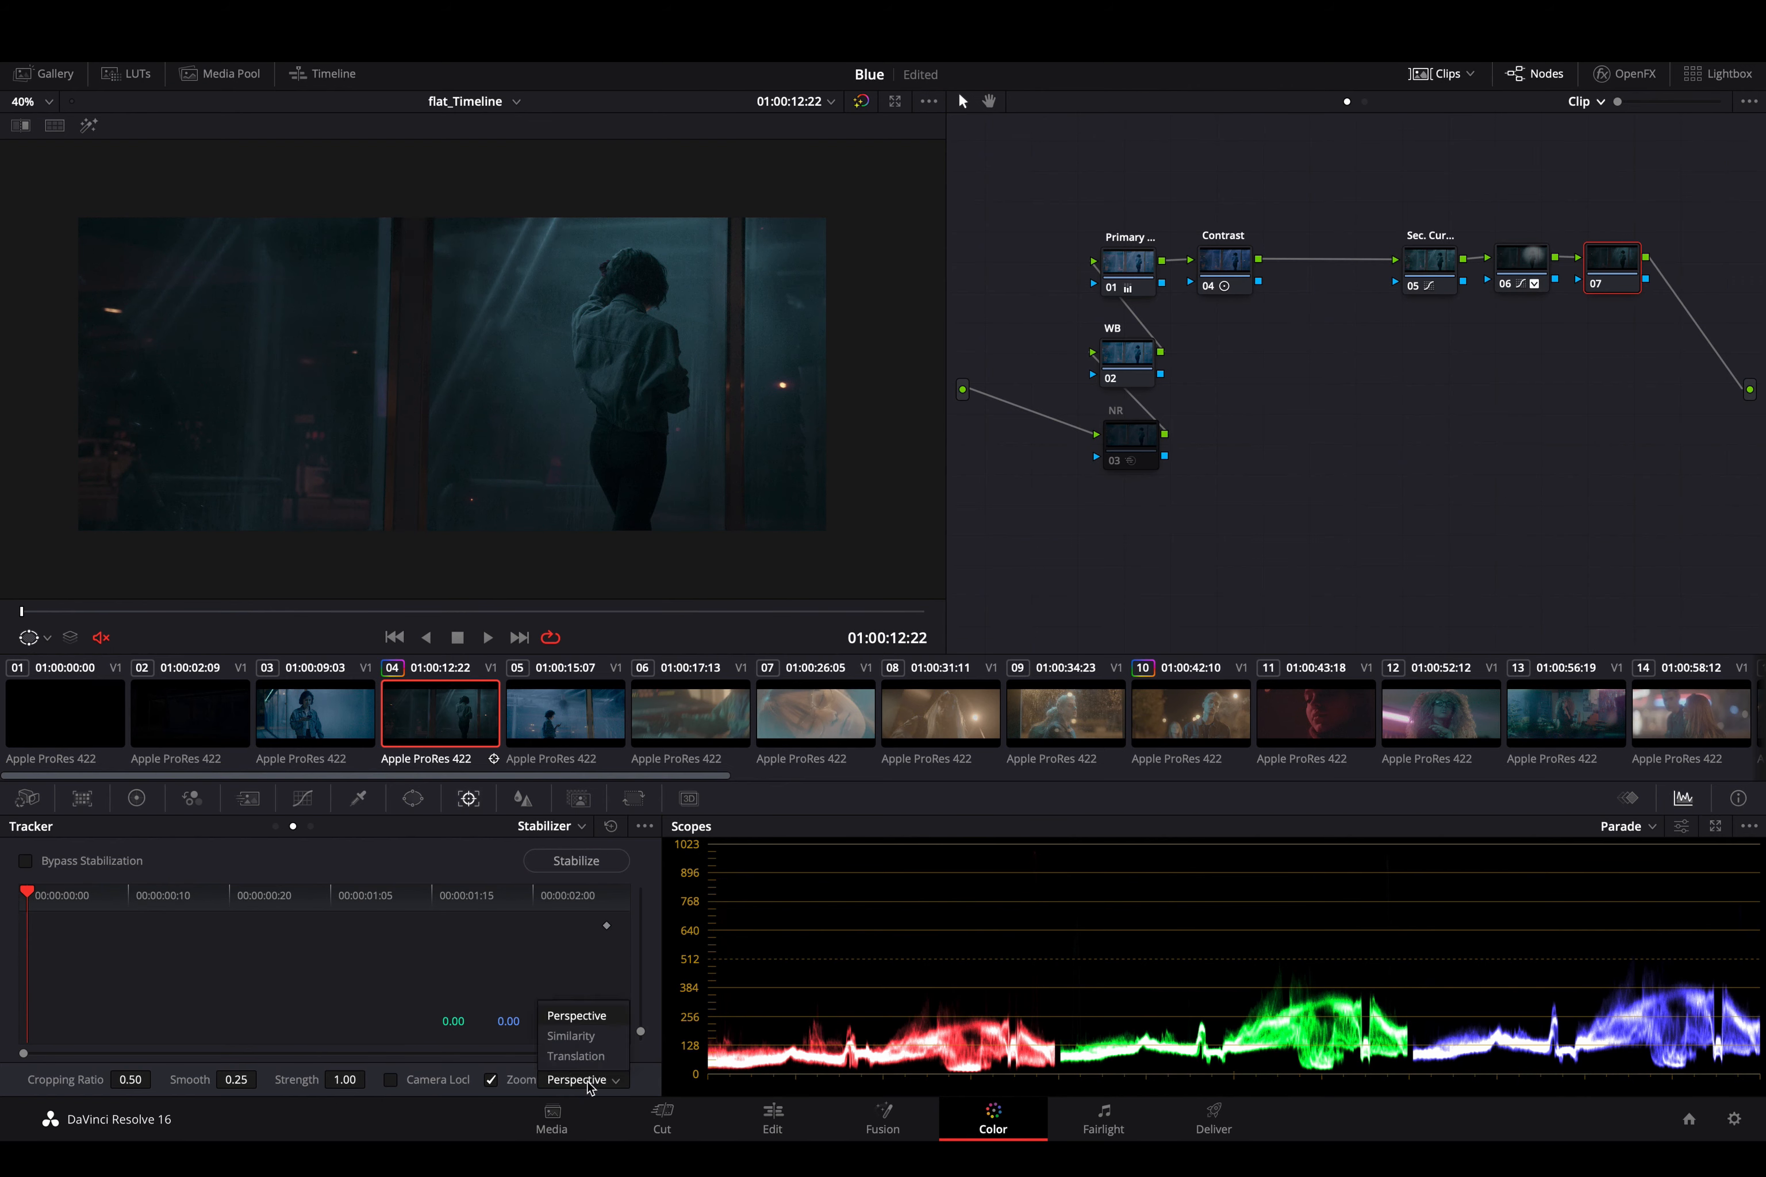
left_click(603, 1016)
left_click(601, 863)
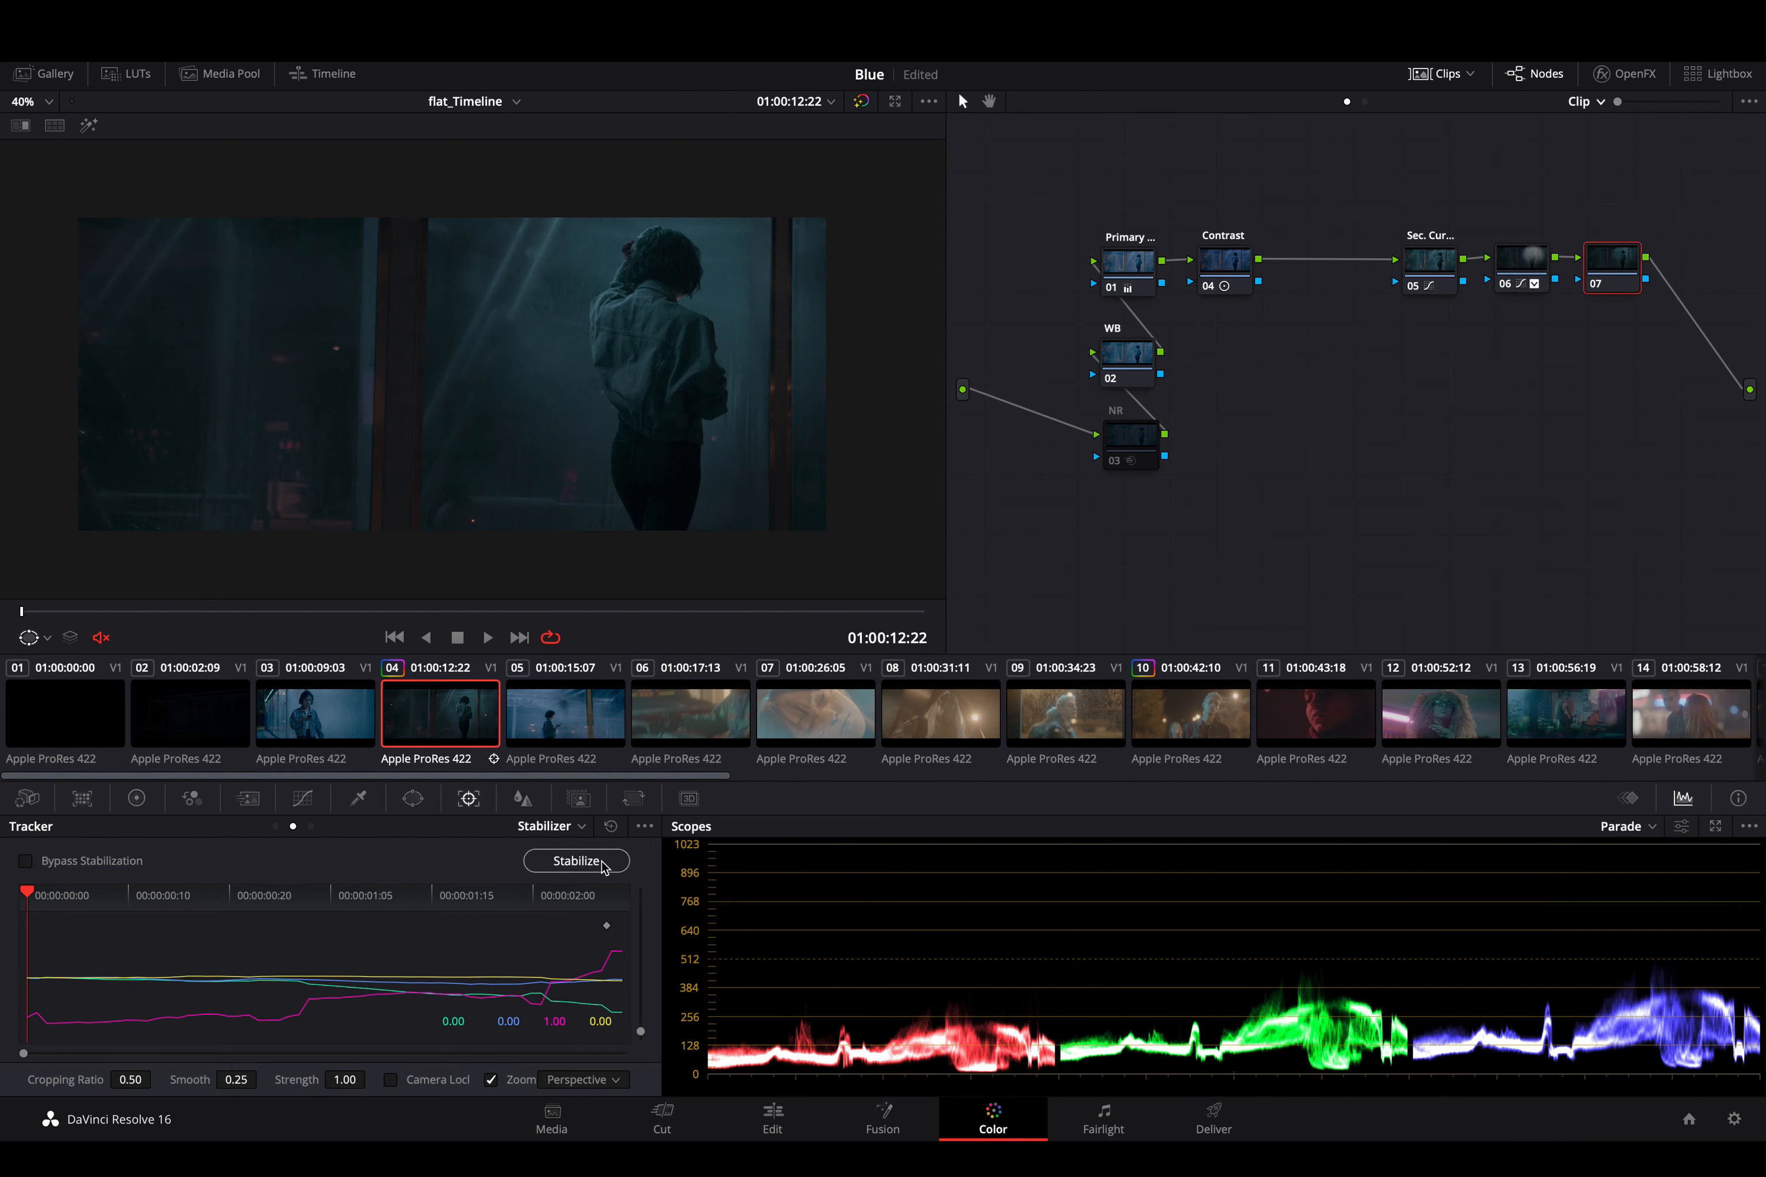
- Play the stabilized clip, stop at 01:00:13:18 to inspect the warped image, and reset the stabilization
key("space")
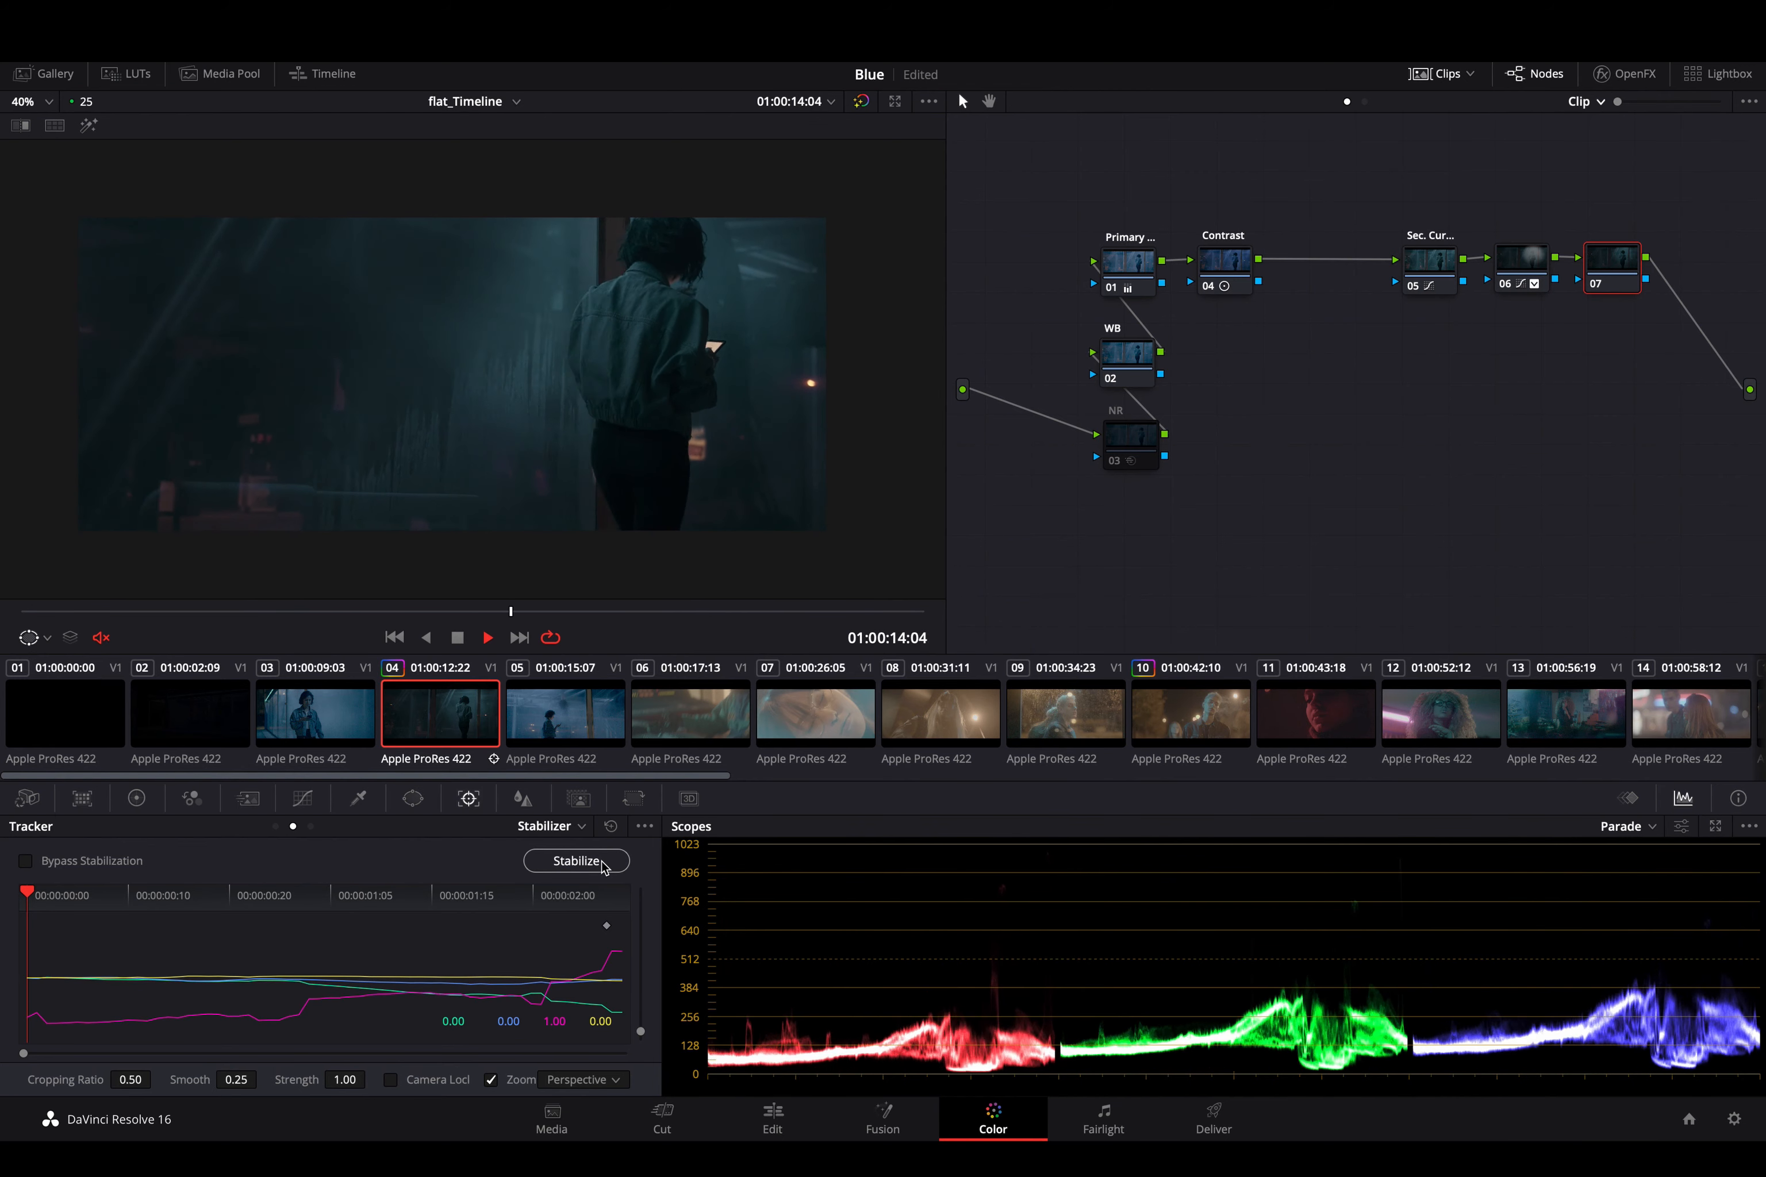
key("space")
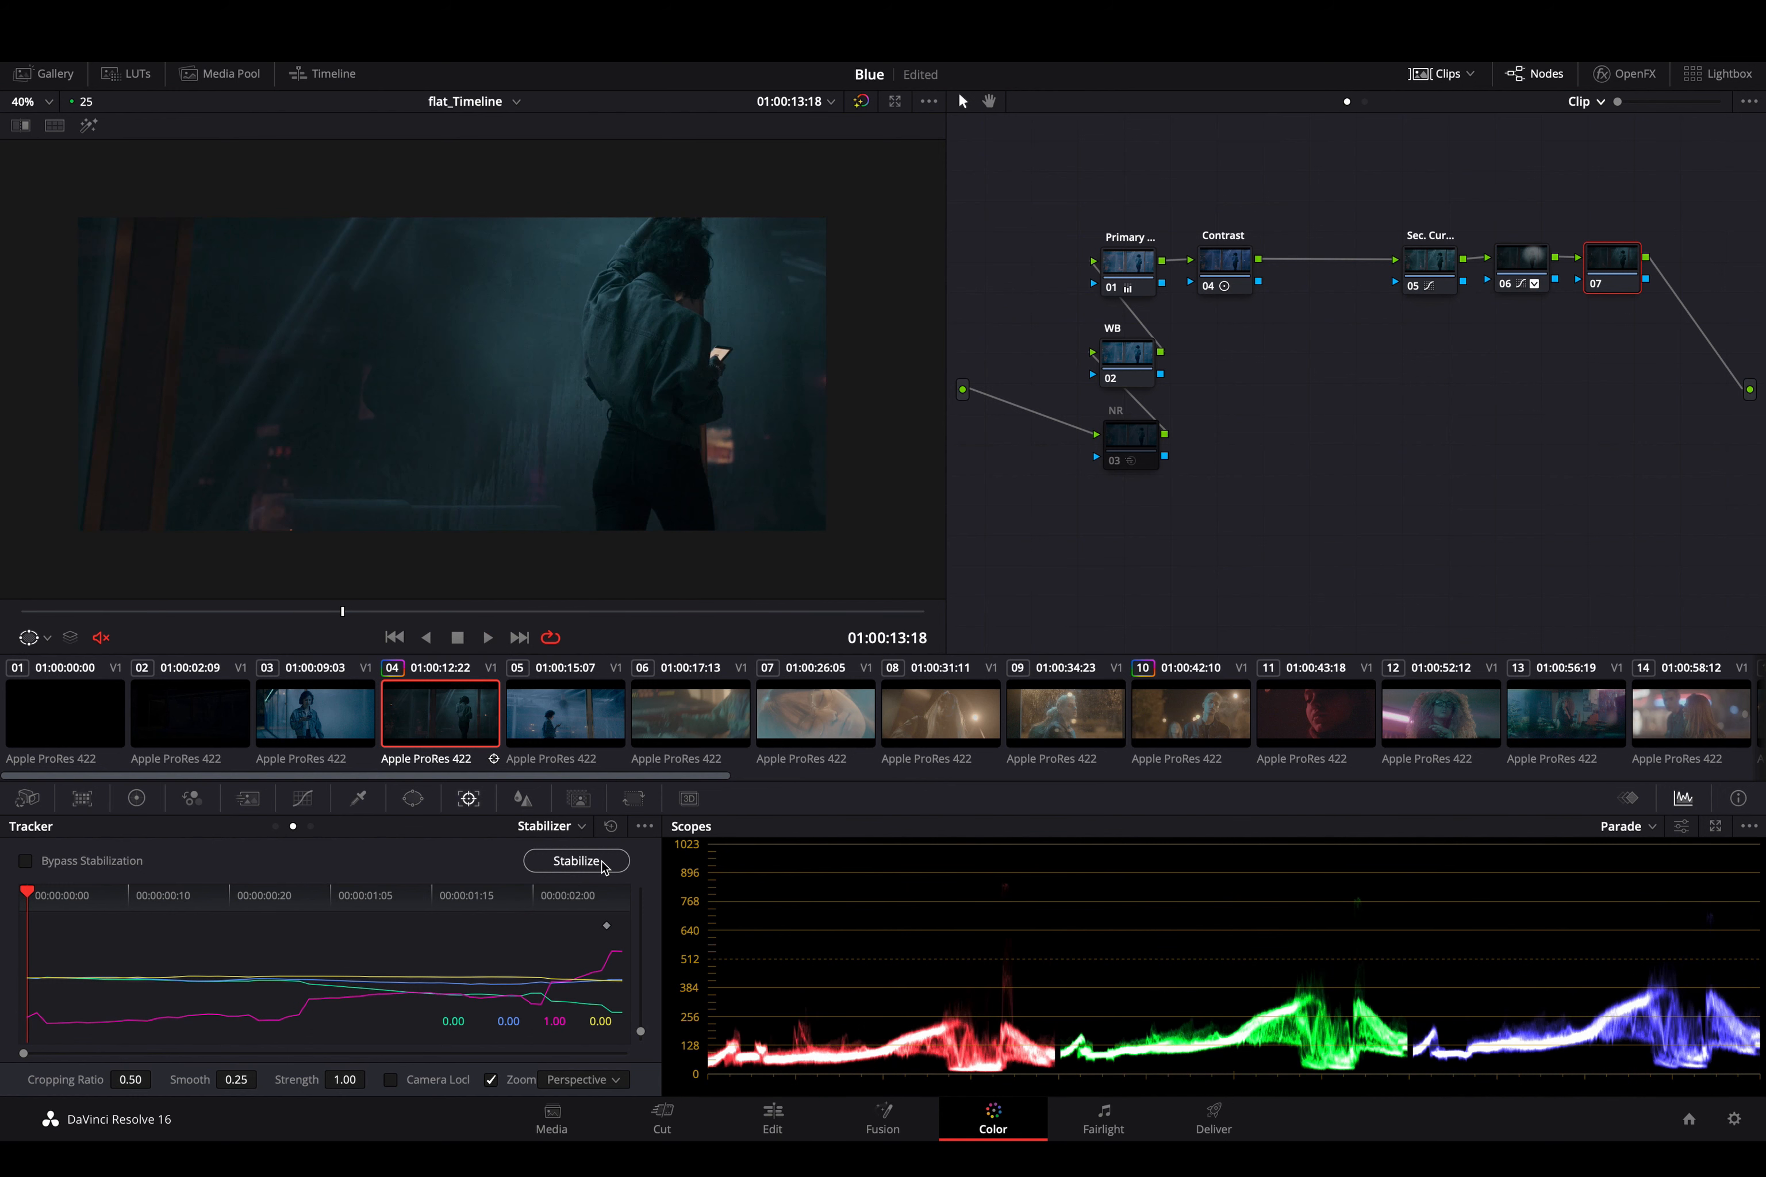
key("ctrl+equal")
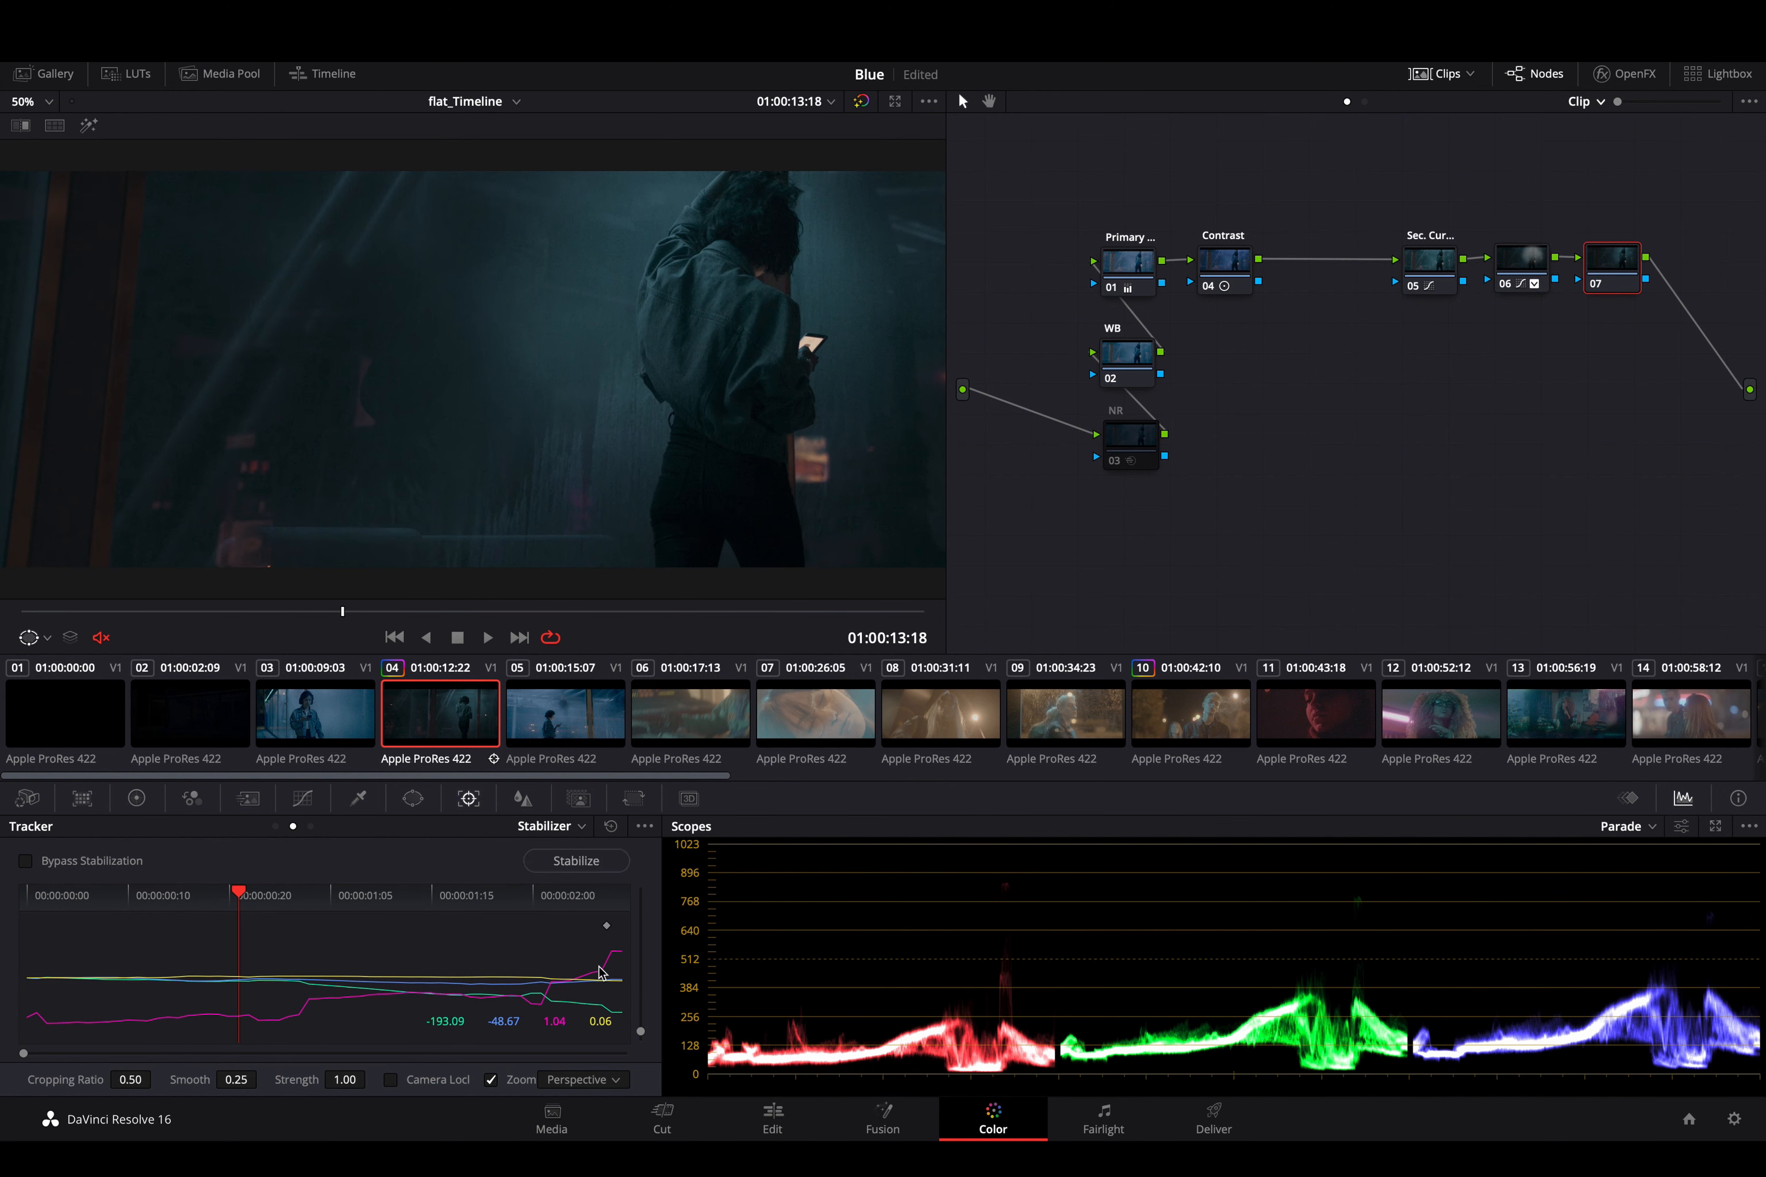
left_click(610, 826)
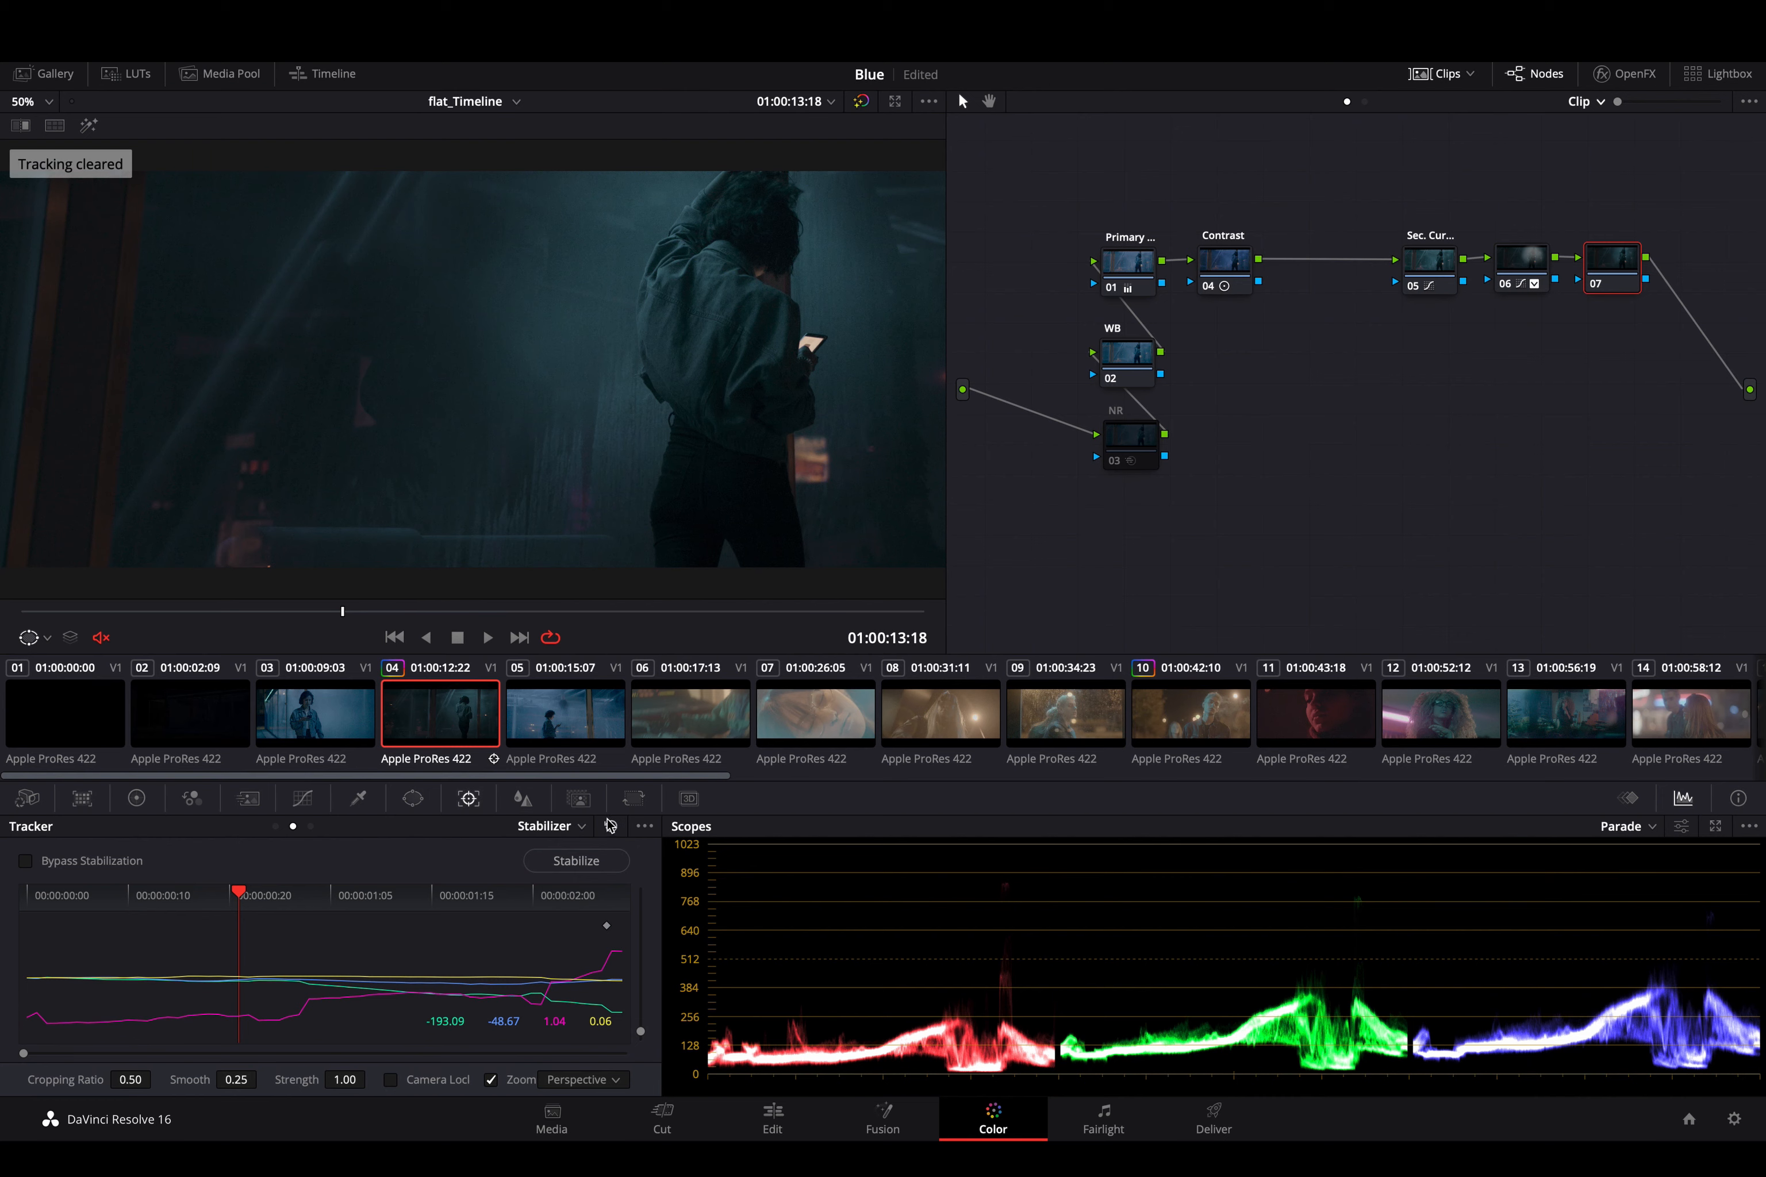
- Stabilize the clip in Similarity mode, play it back to check the motion, and reset the stabilization
left_click(583, 1079)
left_click(585, 1038)
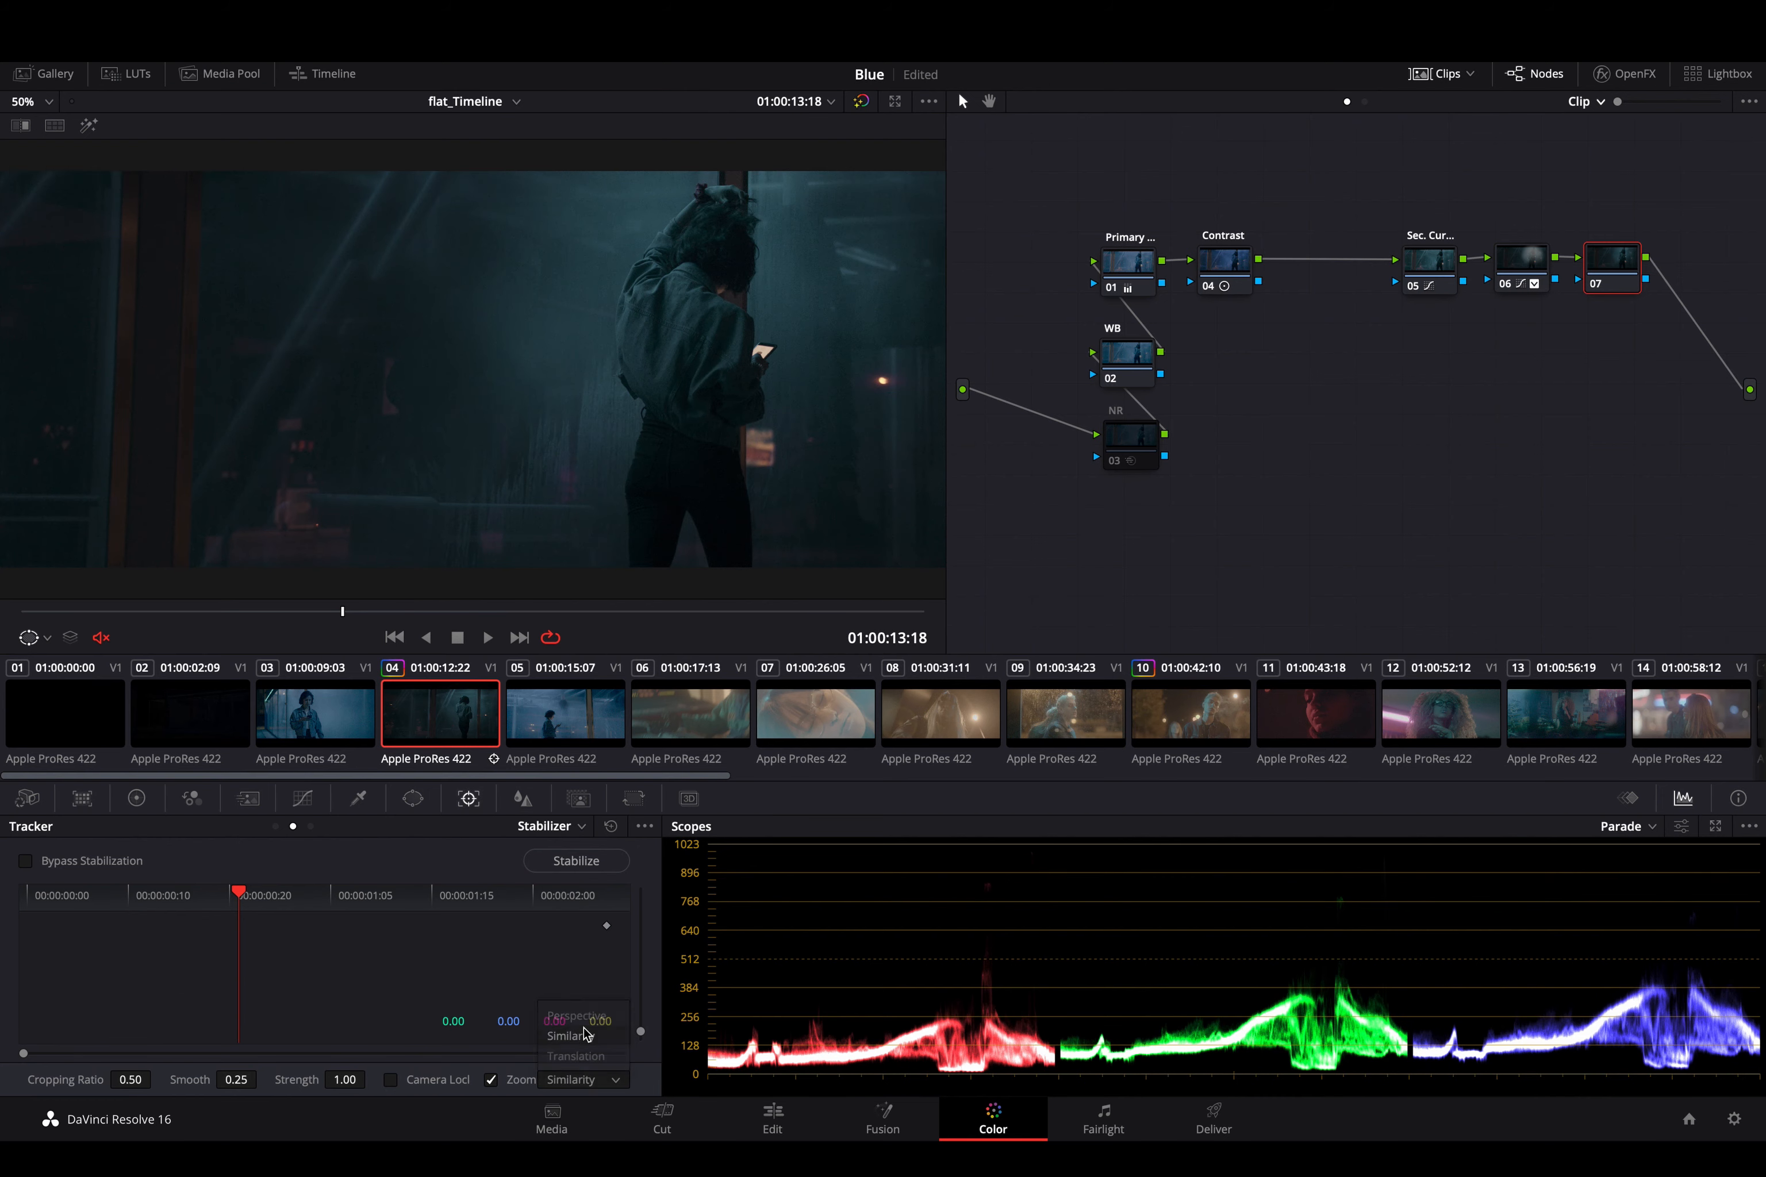
left_click(578, 860)
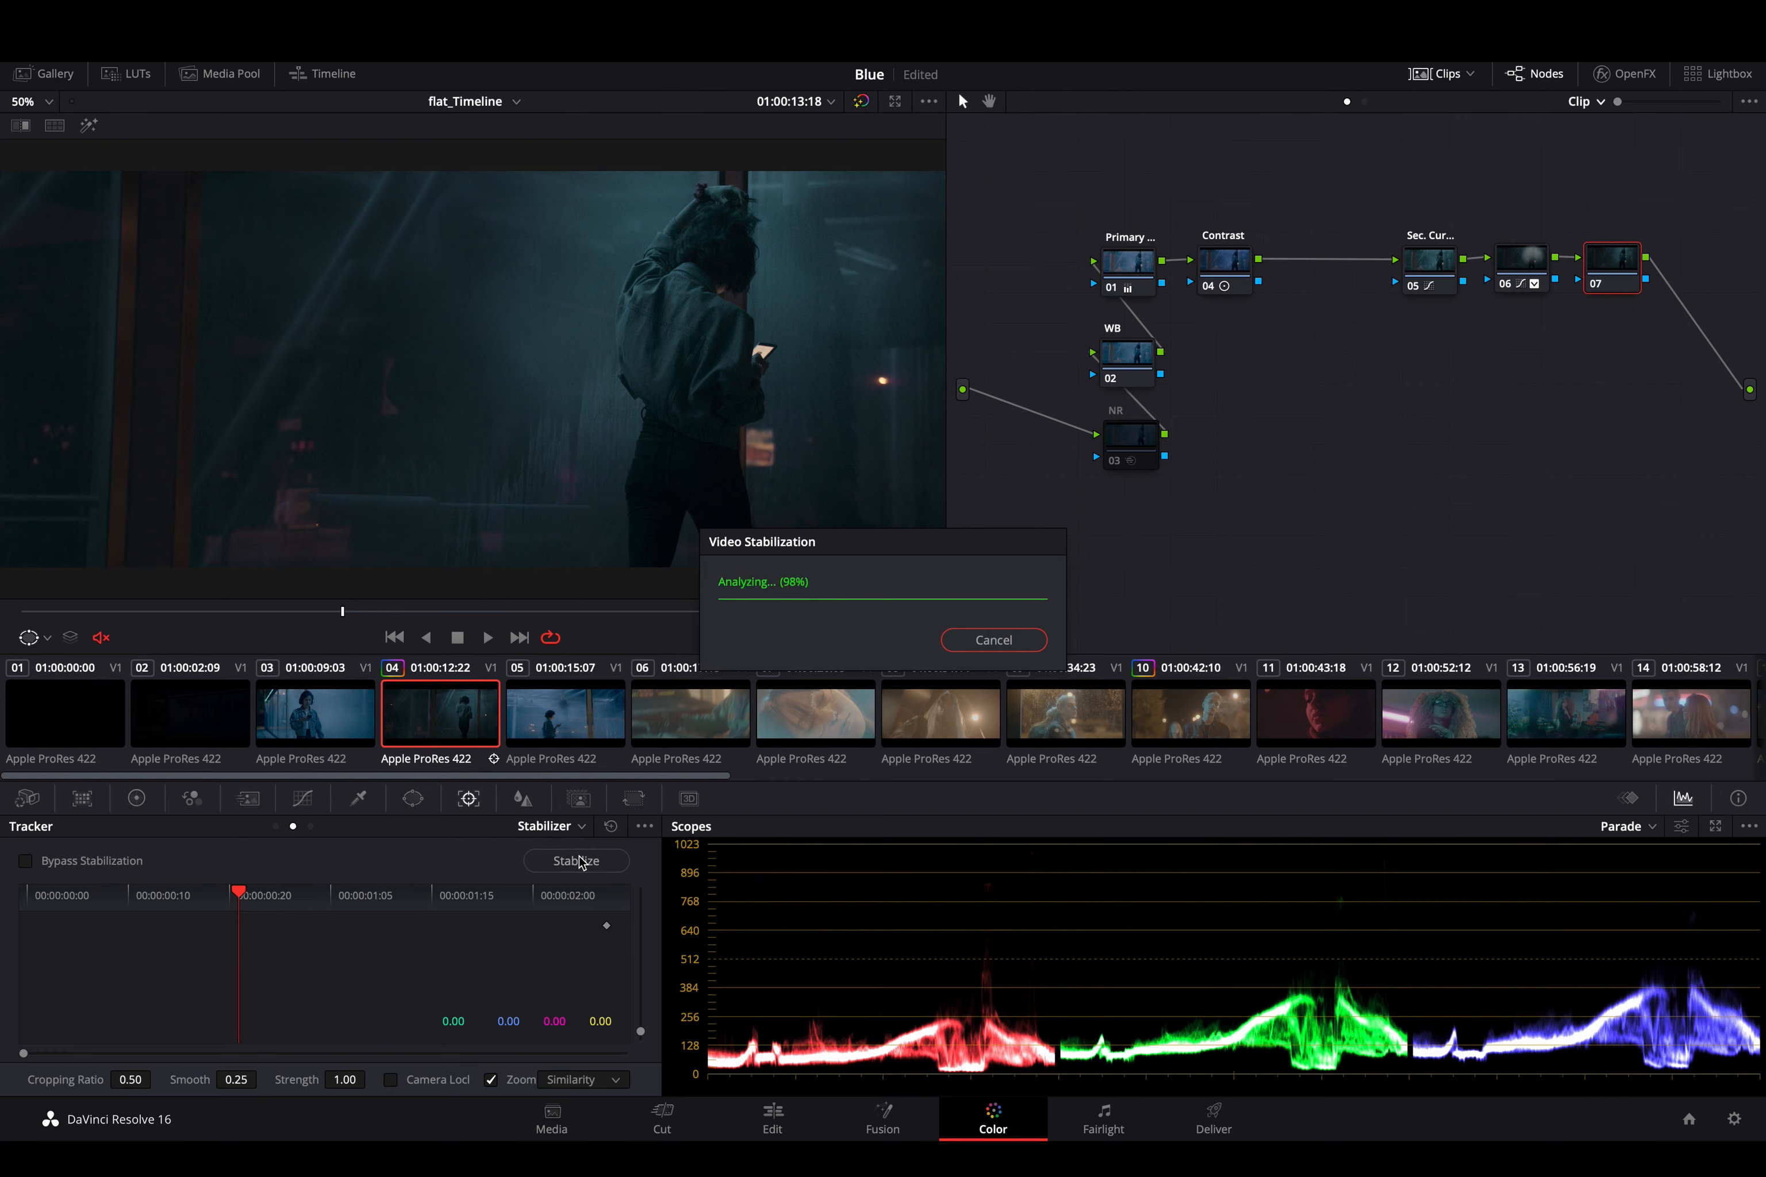
key("space")
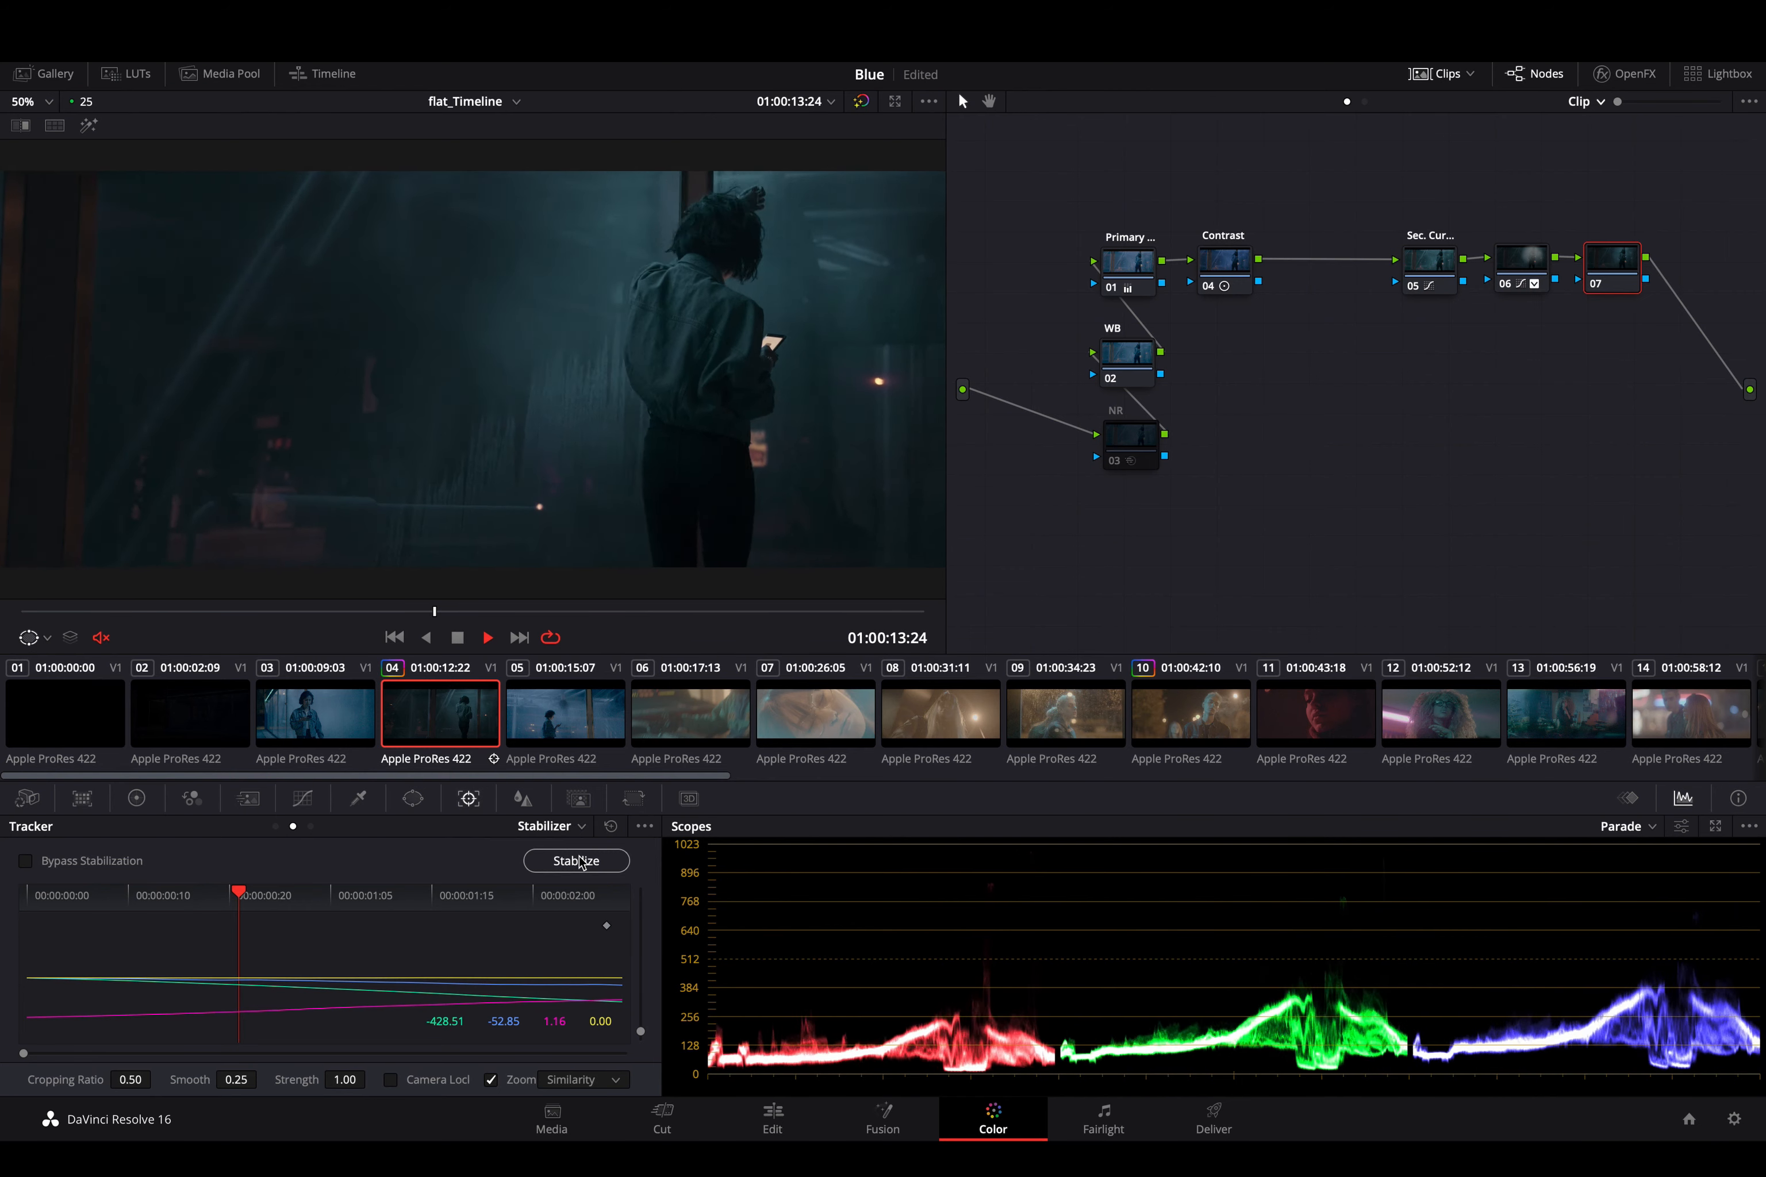
key("space")
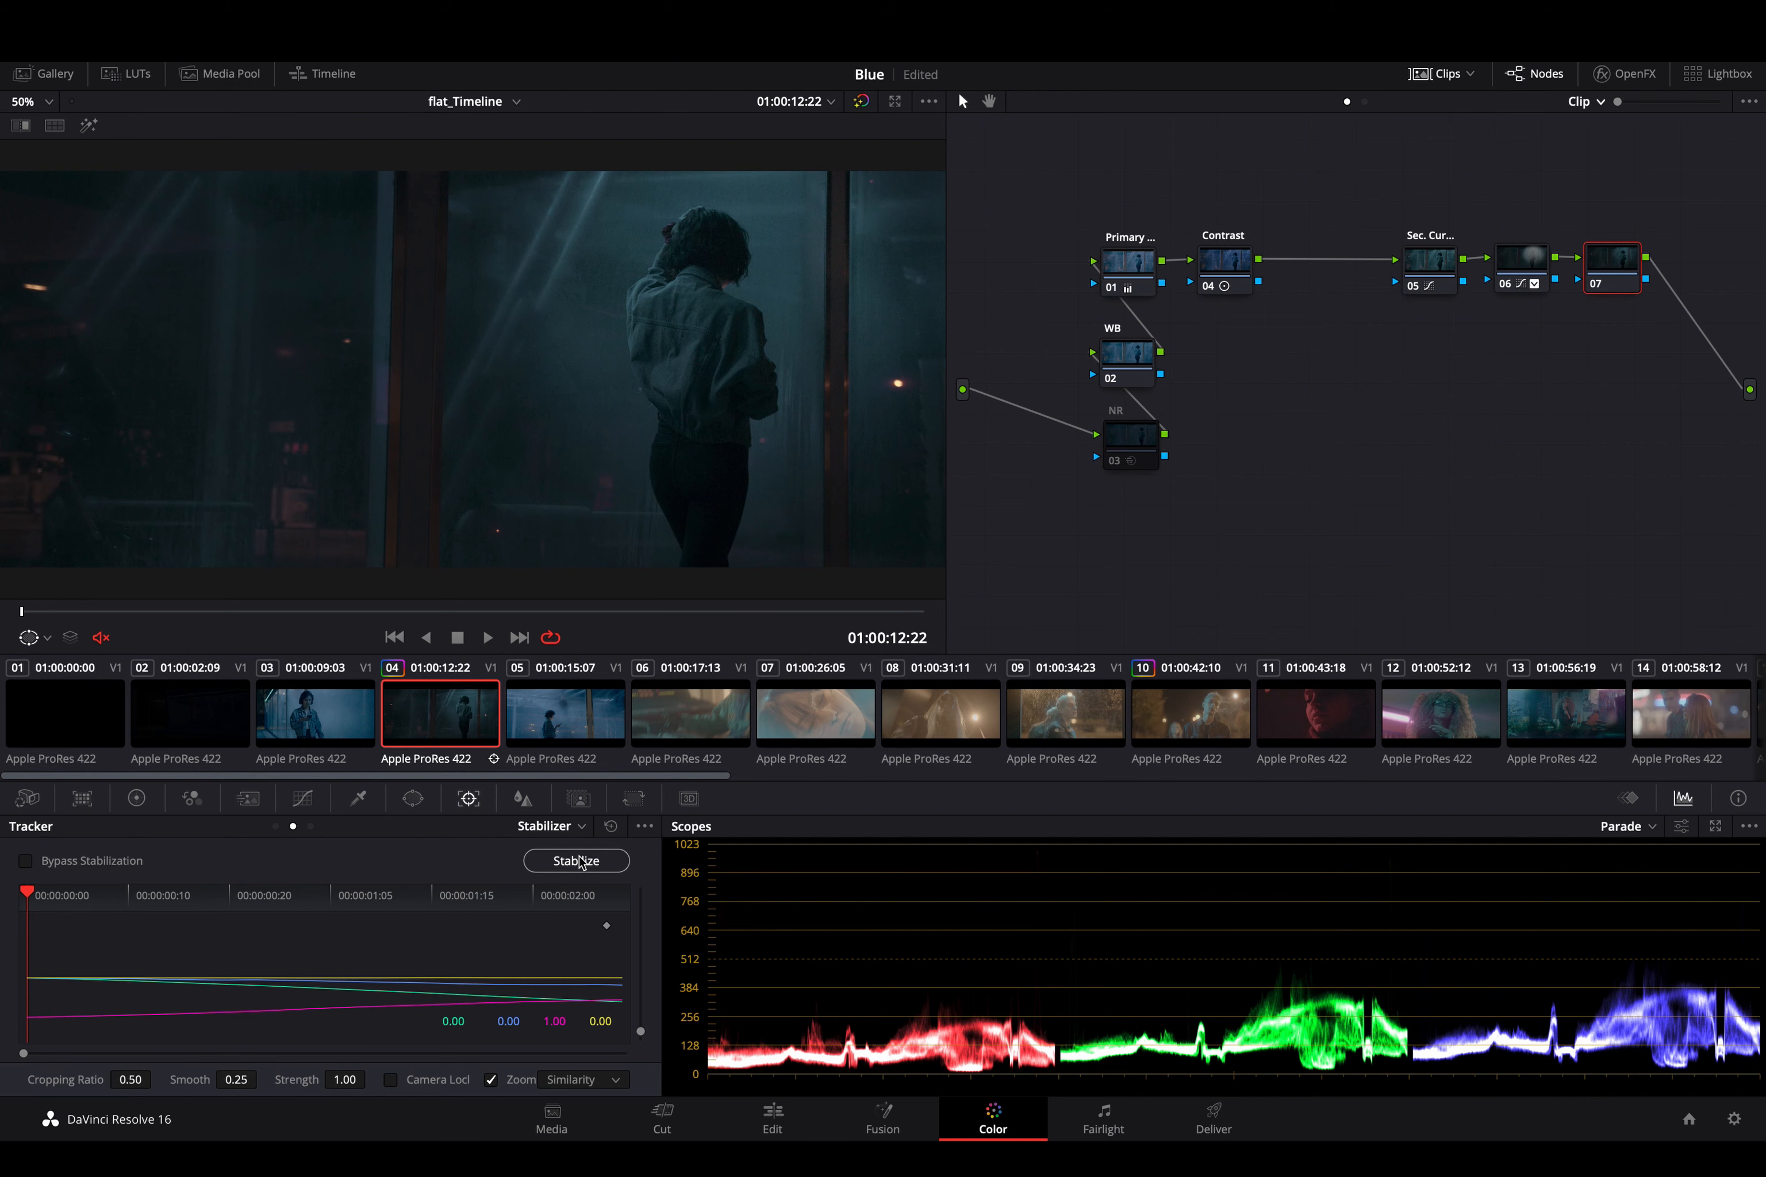
left_click(578, 860)
- Stabilize the clip from its first frame in Translation mode and review the playback, stopping at 01:00:14:05
left_click(592, 1088)
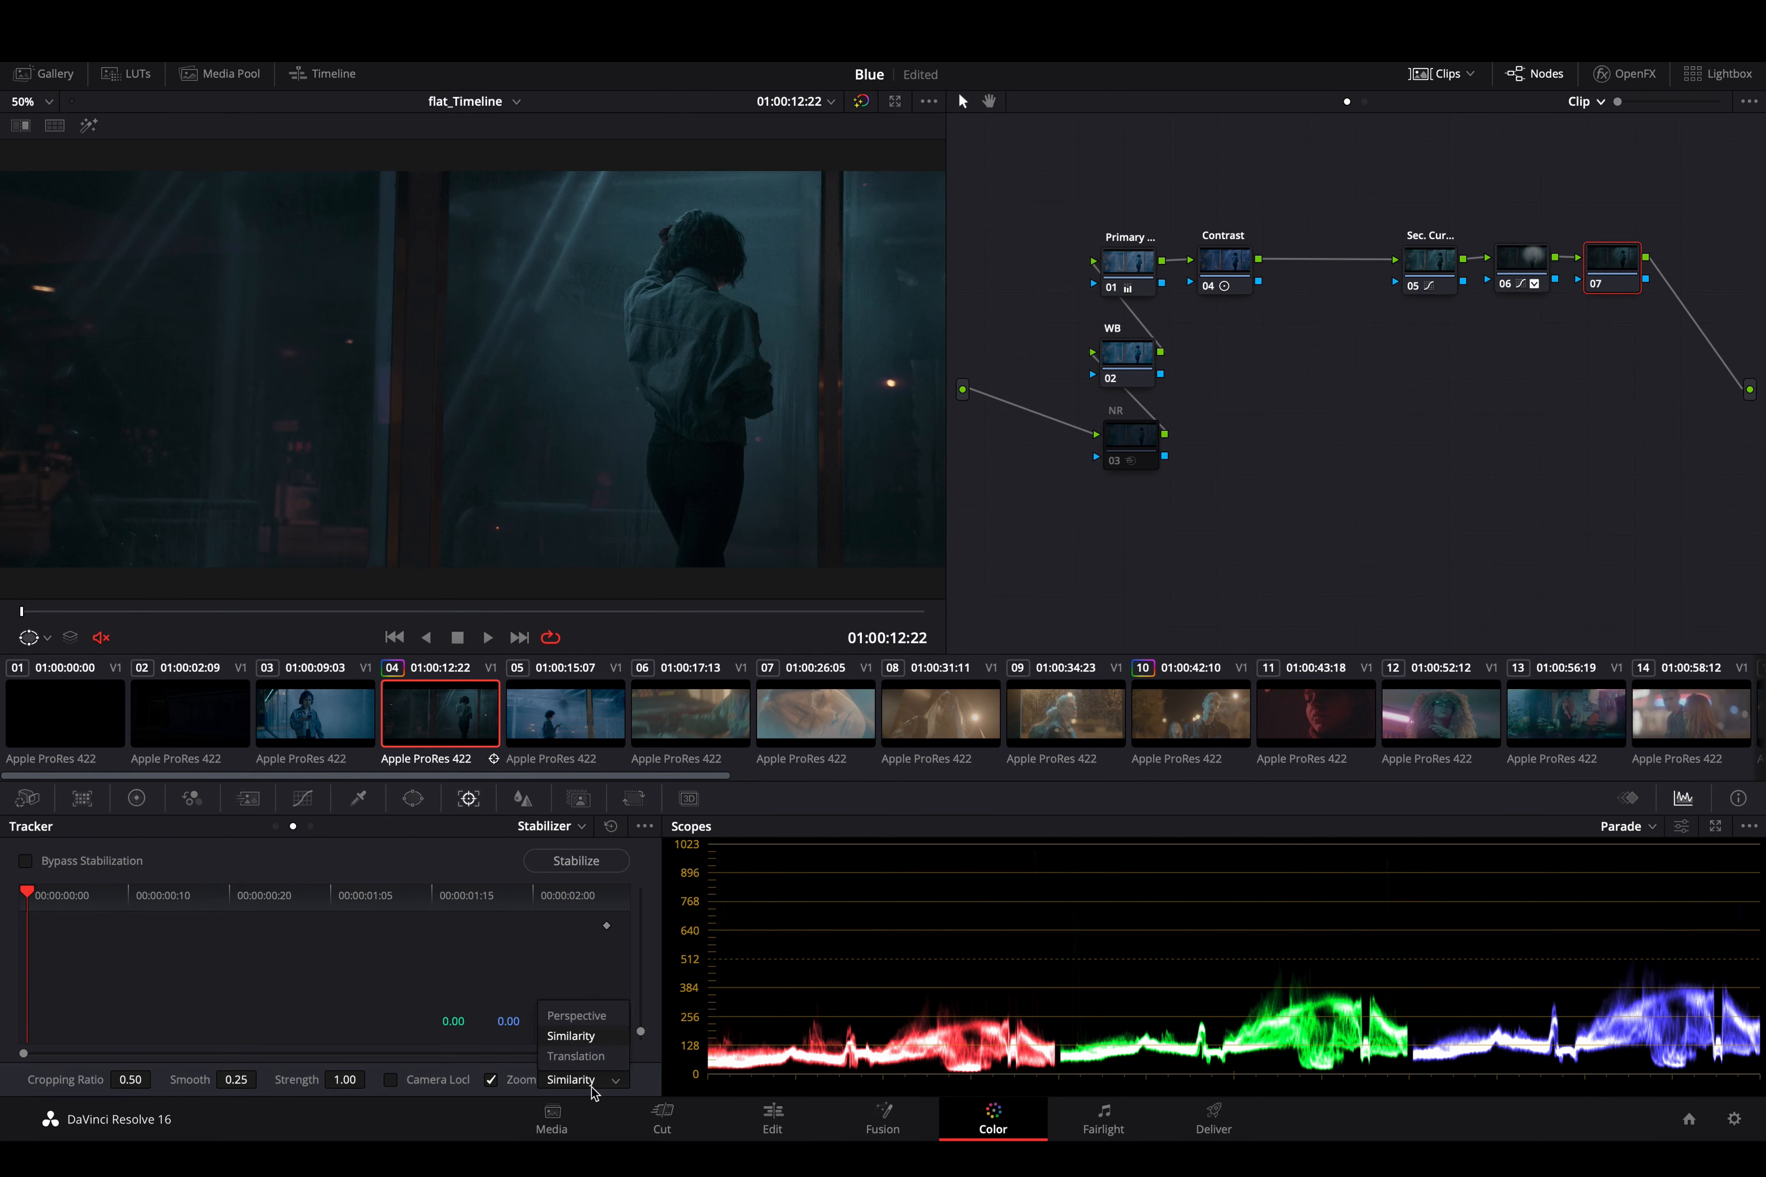
left_click(578, 1056)
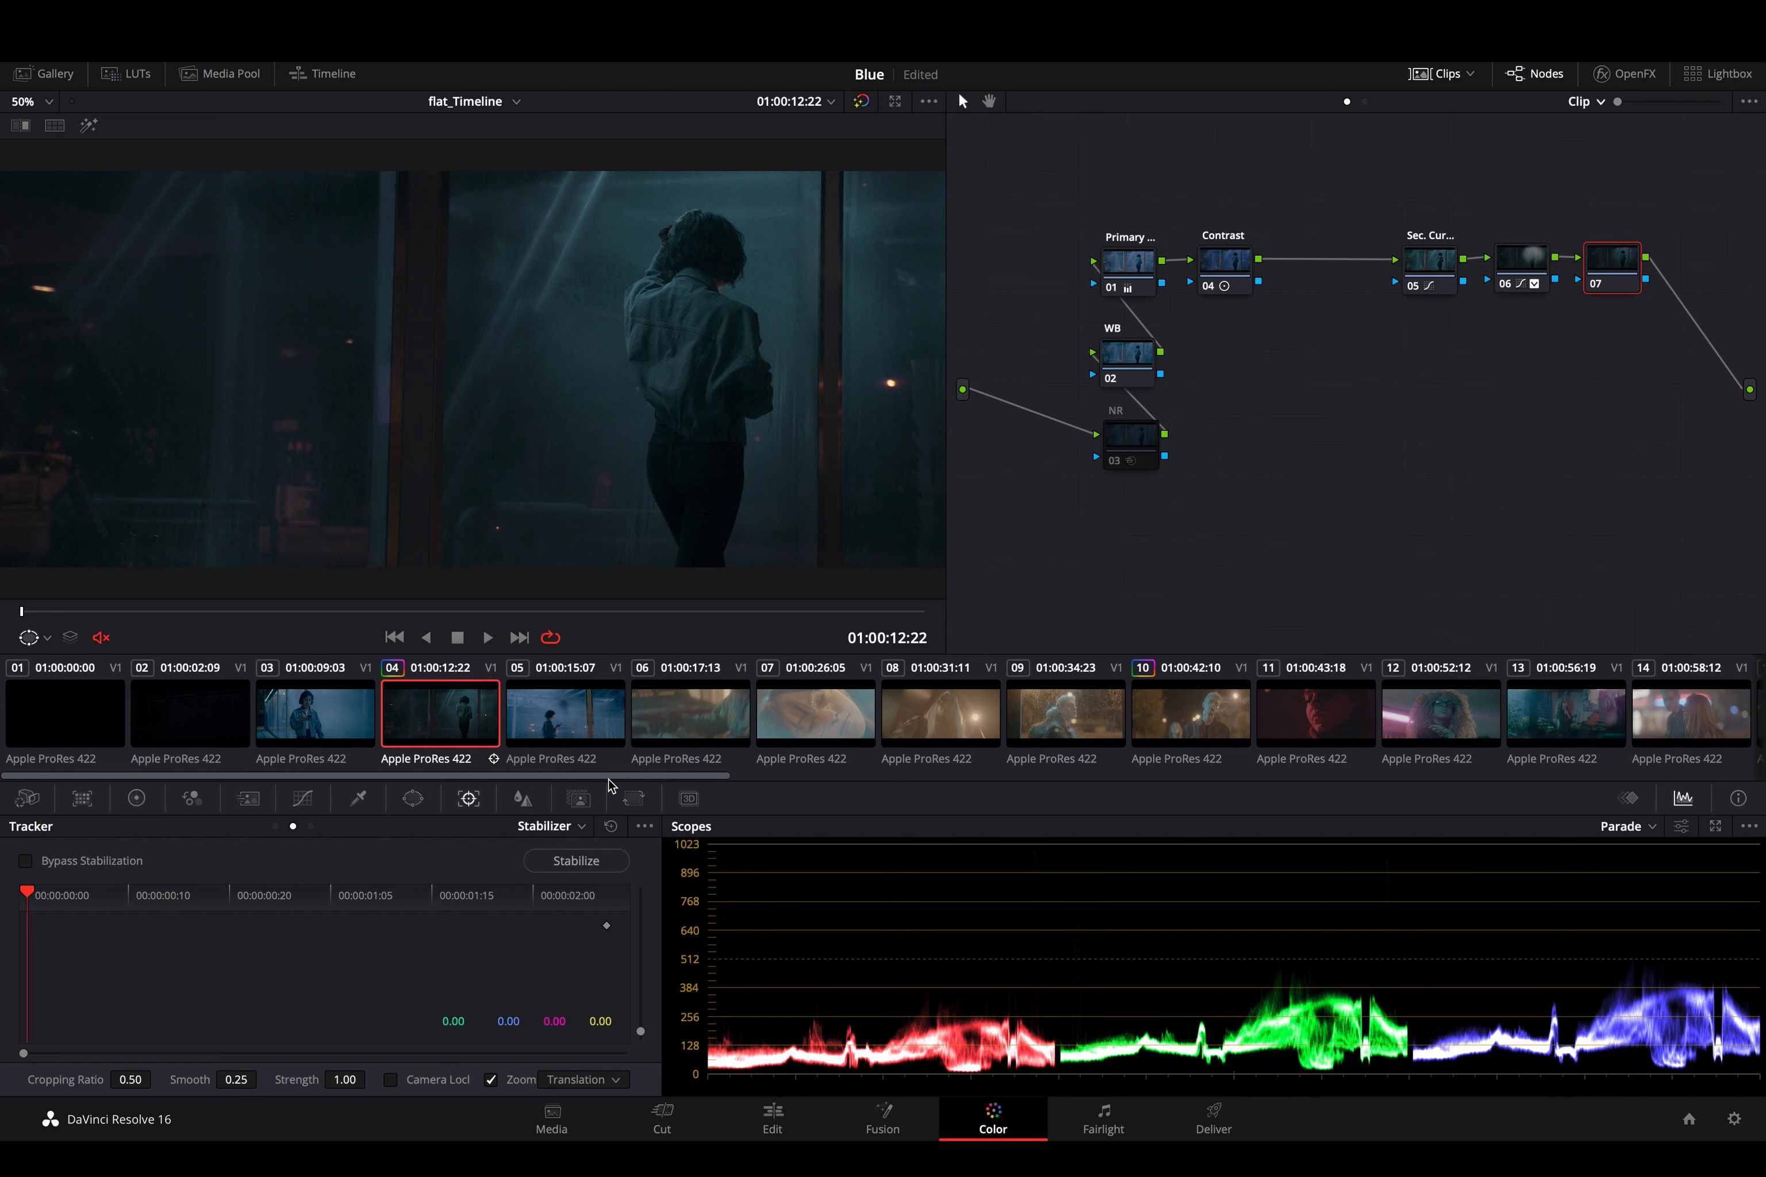
left_click(590, 863)
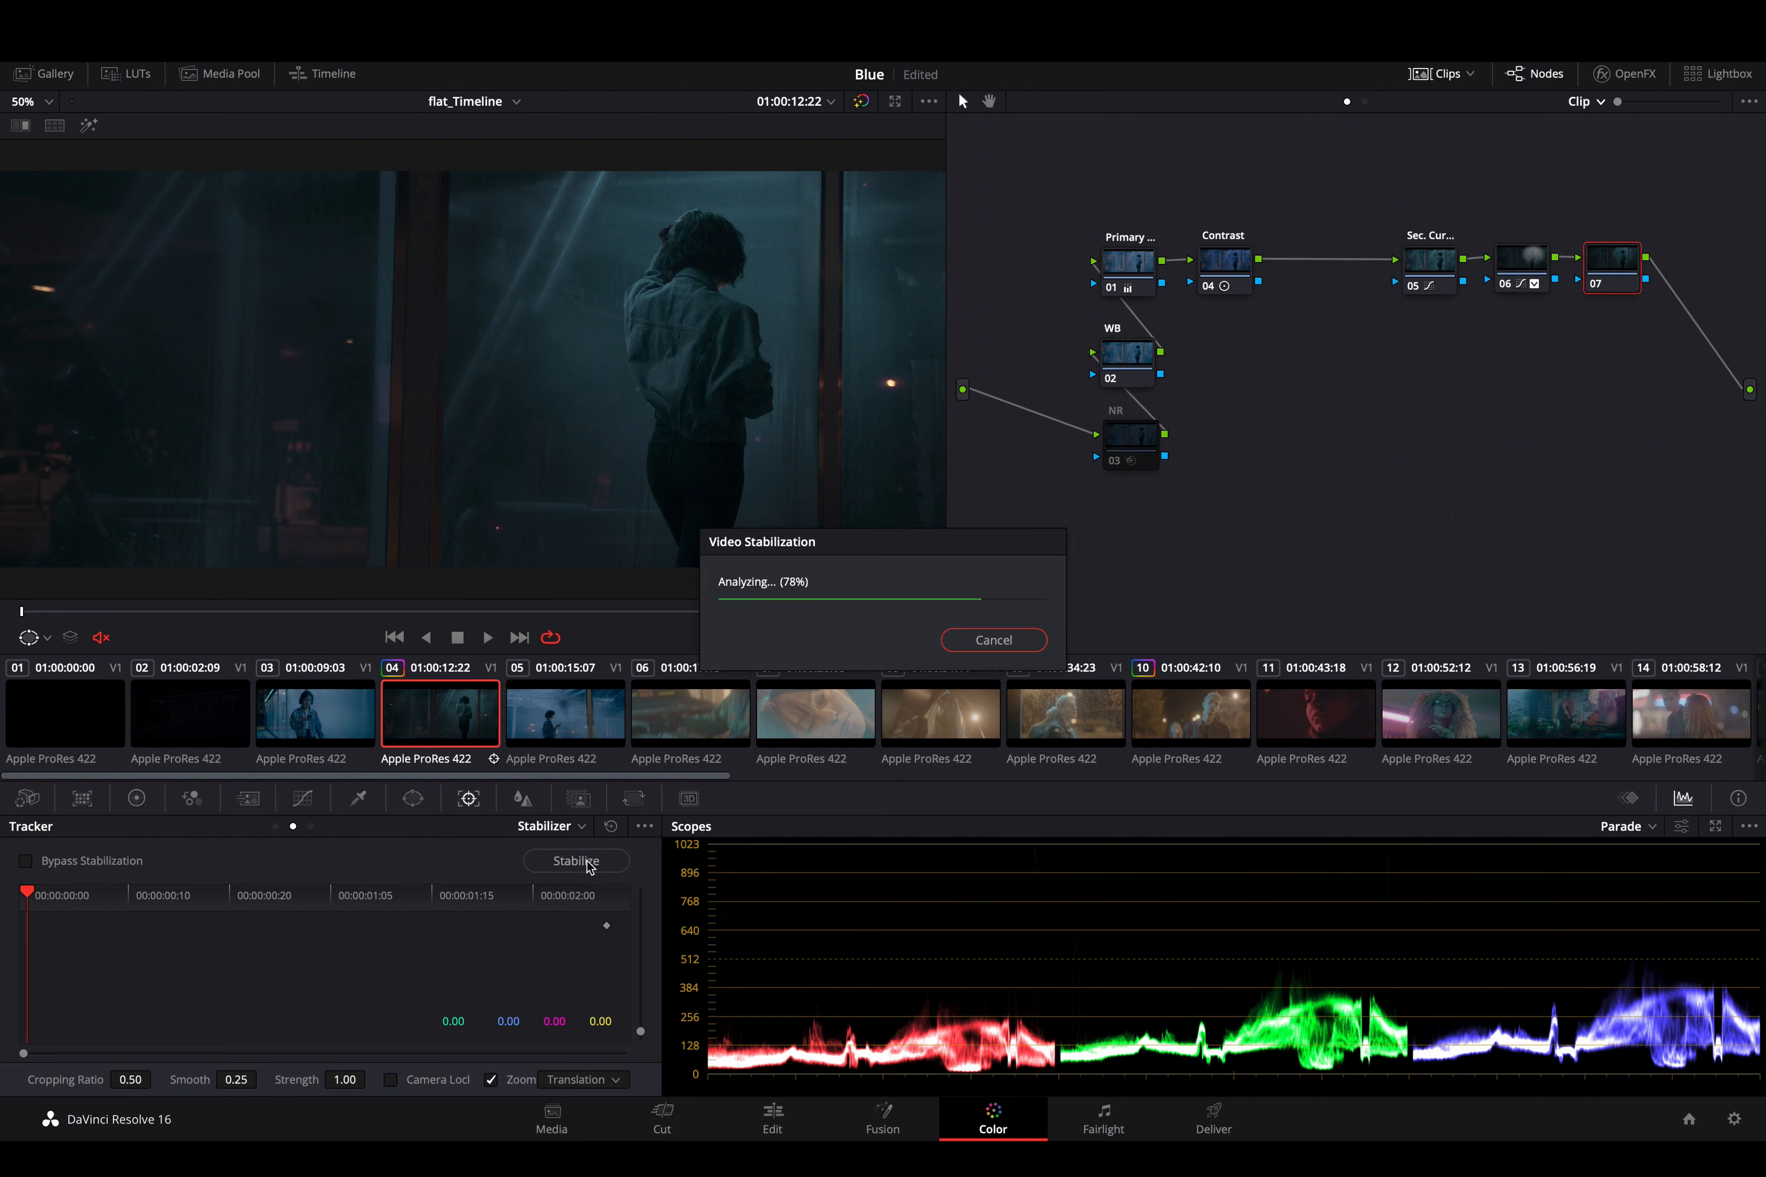
key("space")
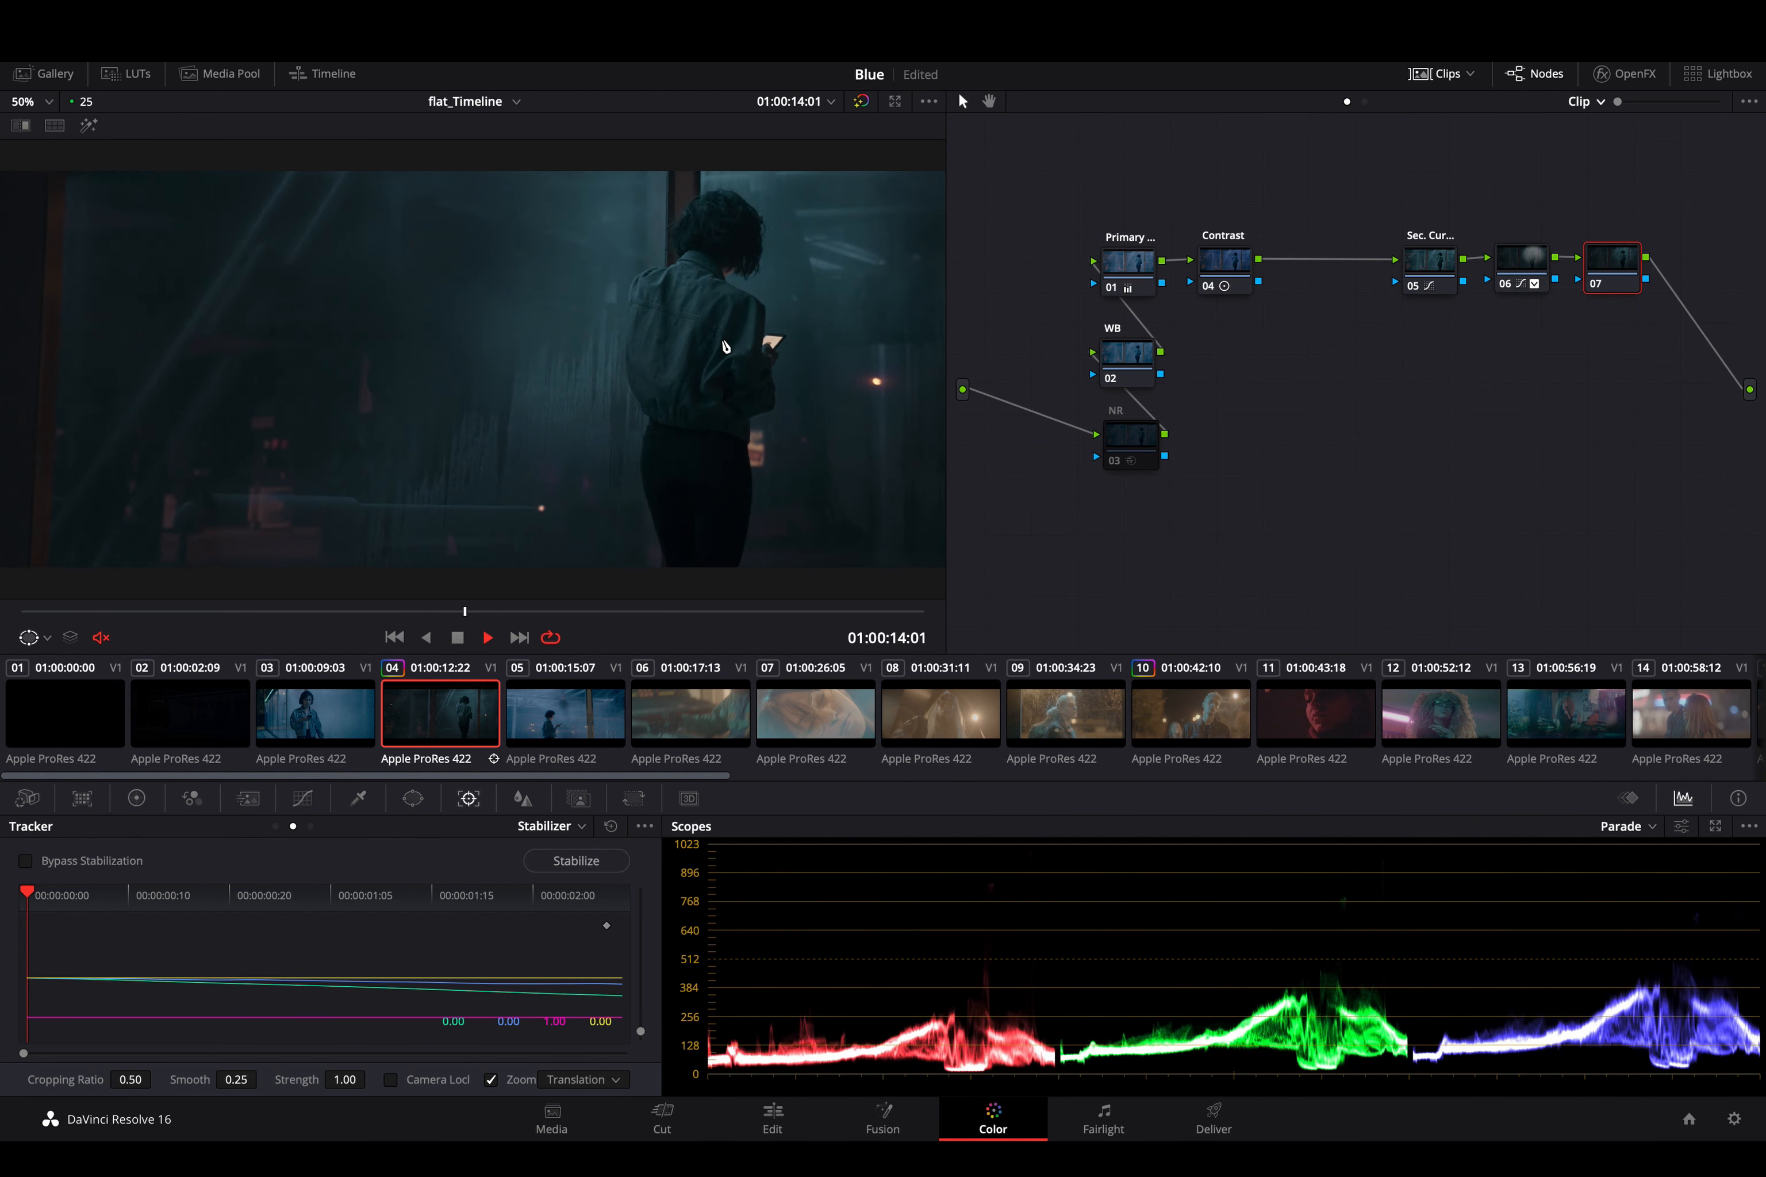
key("space")
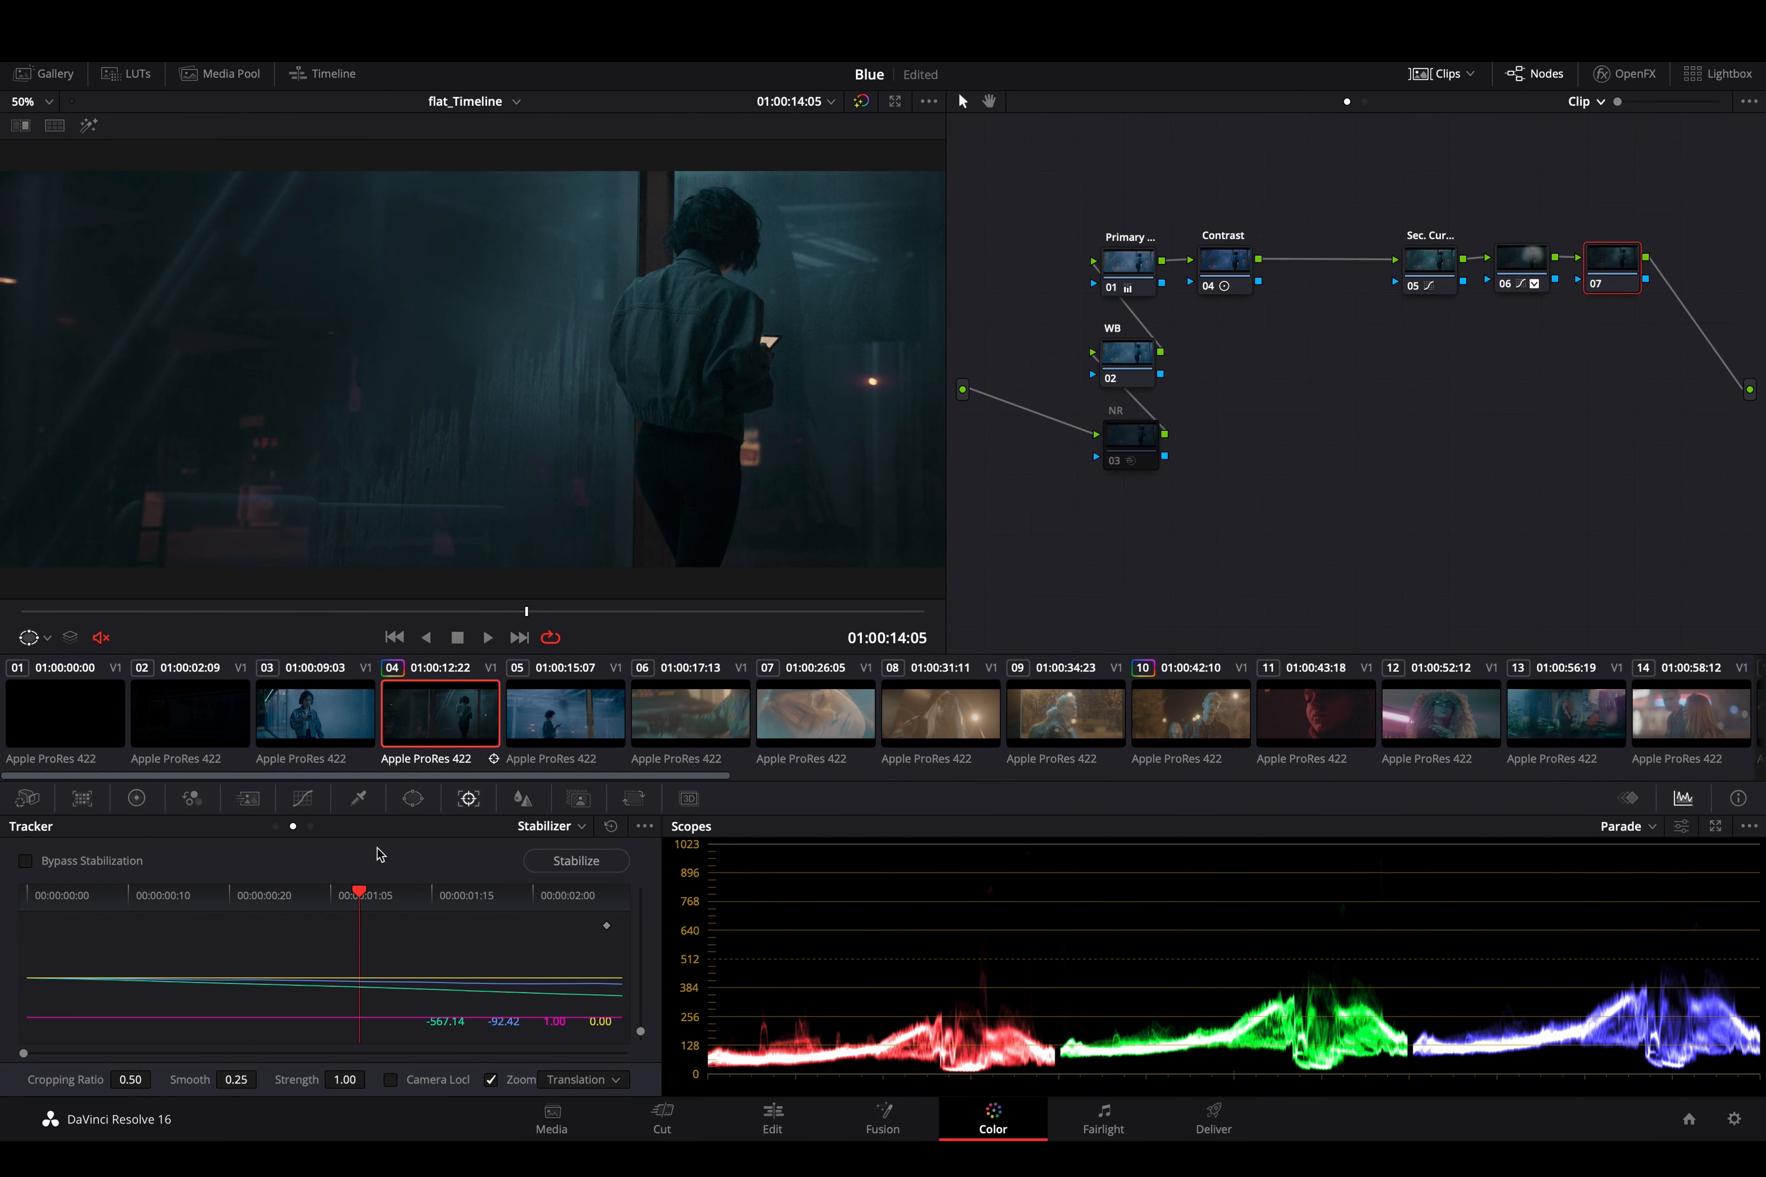
- Compare the tracker's FX, Window and Stabilizer modes, checking the Stabilizer data with node 06 and node 01 selected
left_click(309, 828)
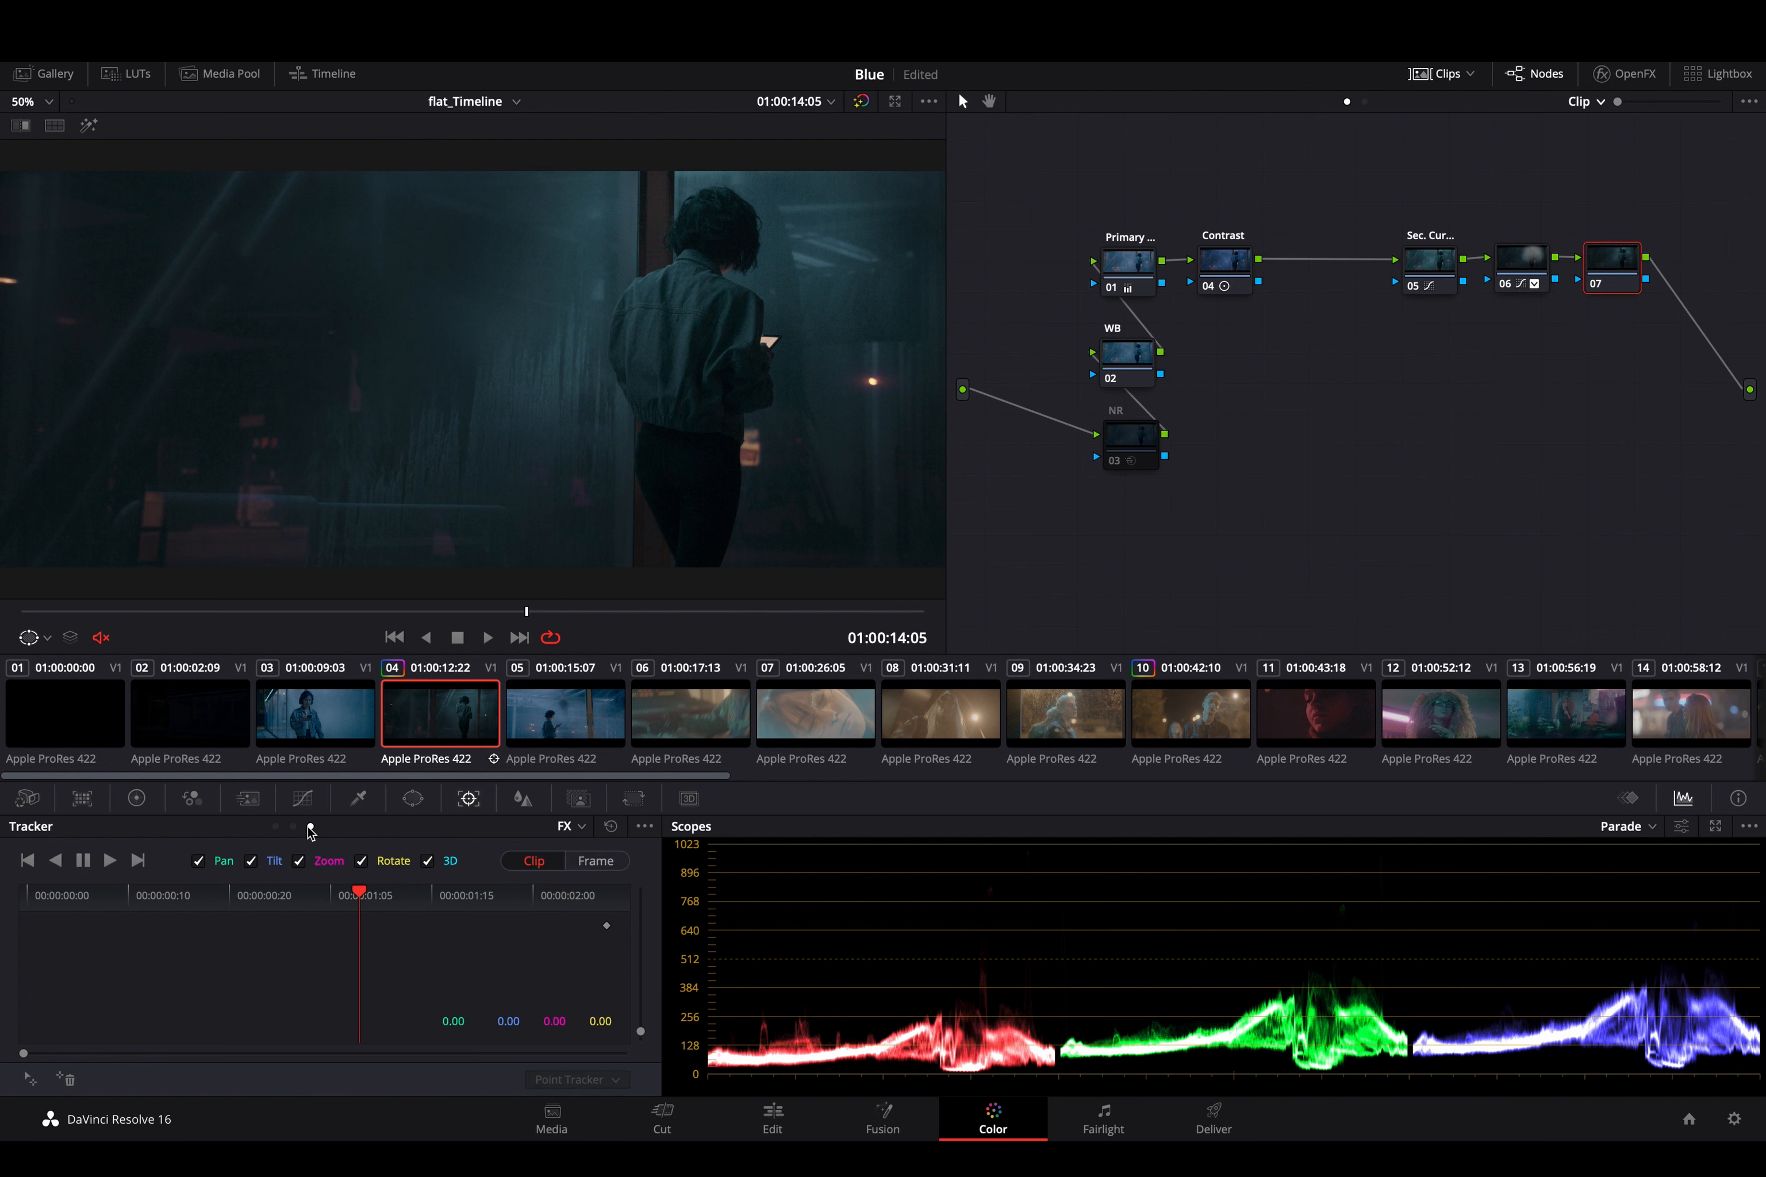
left_click(275, 827)
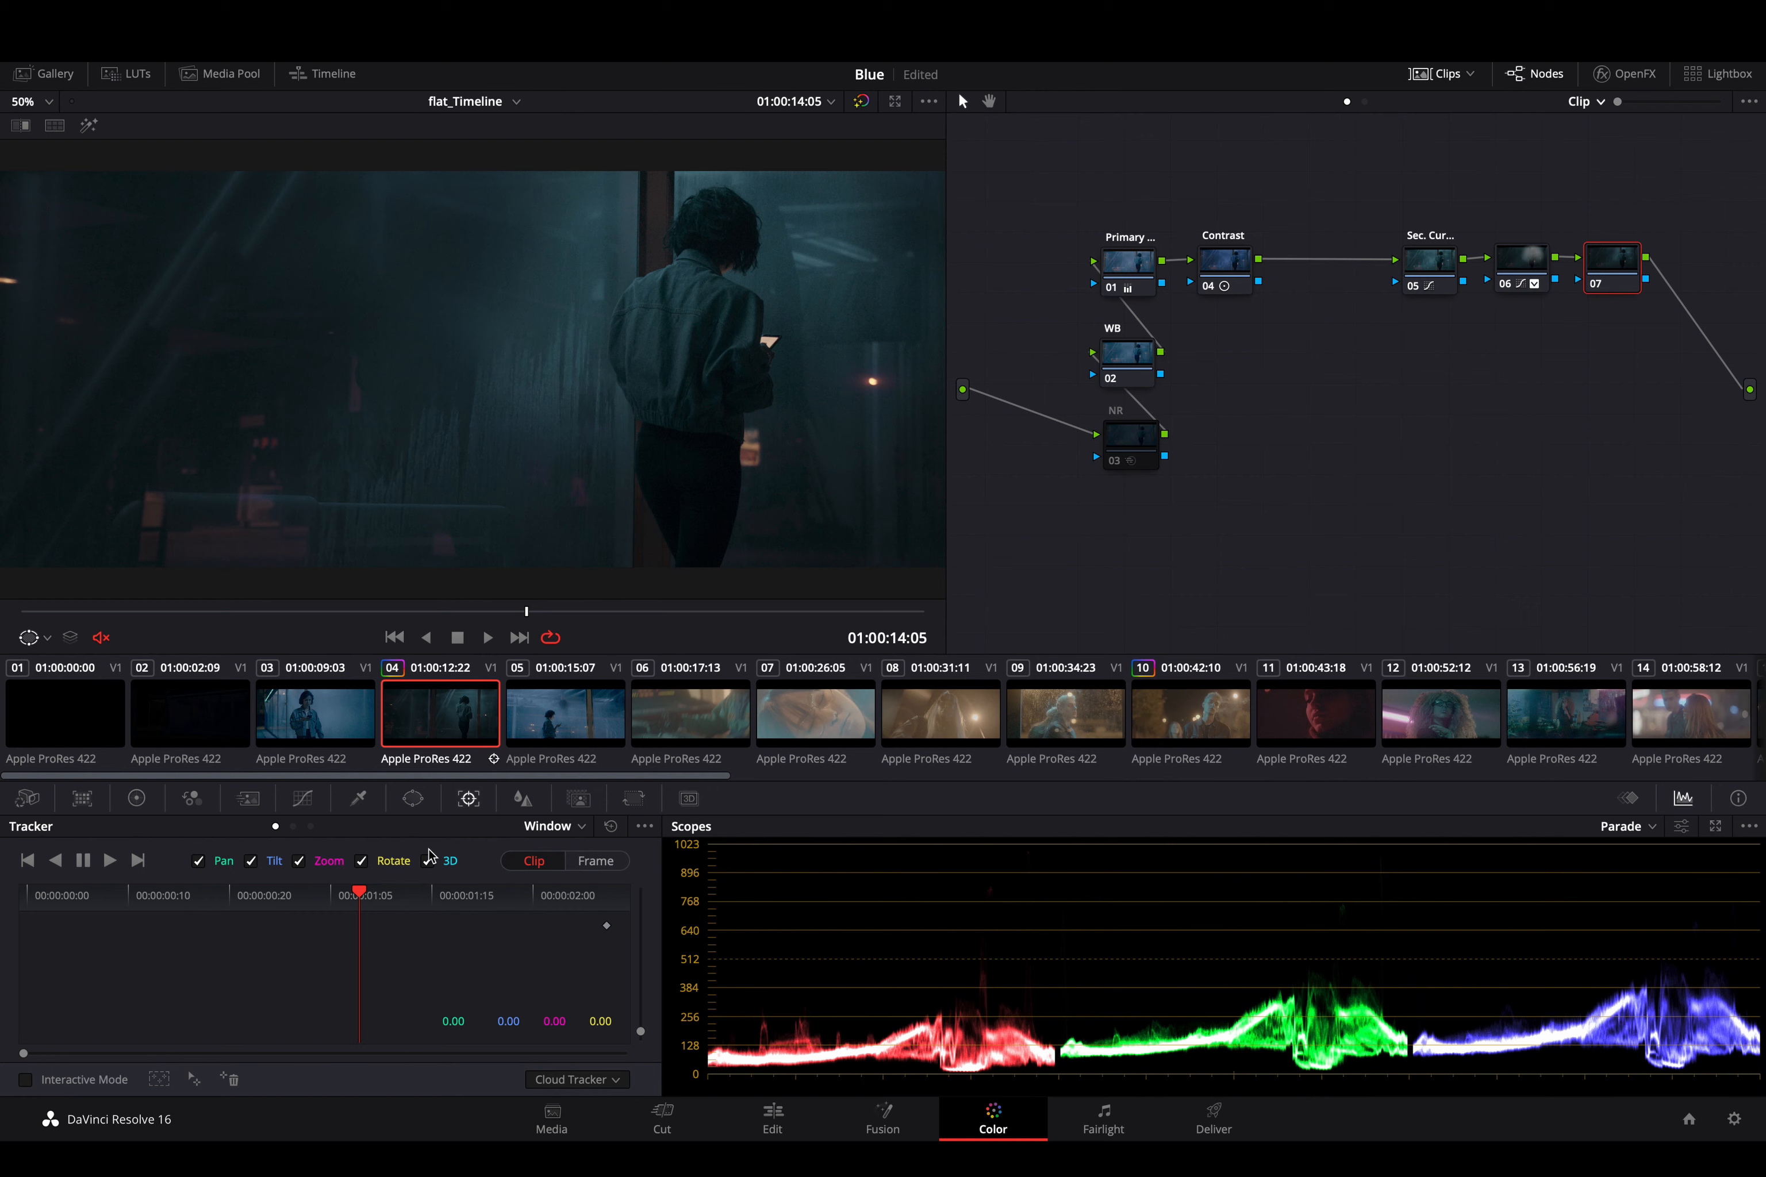
left_click(1516, 270)
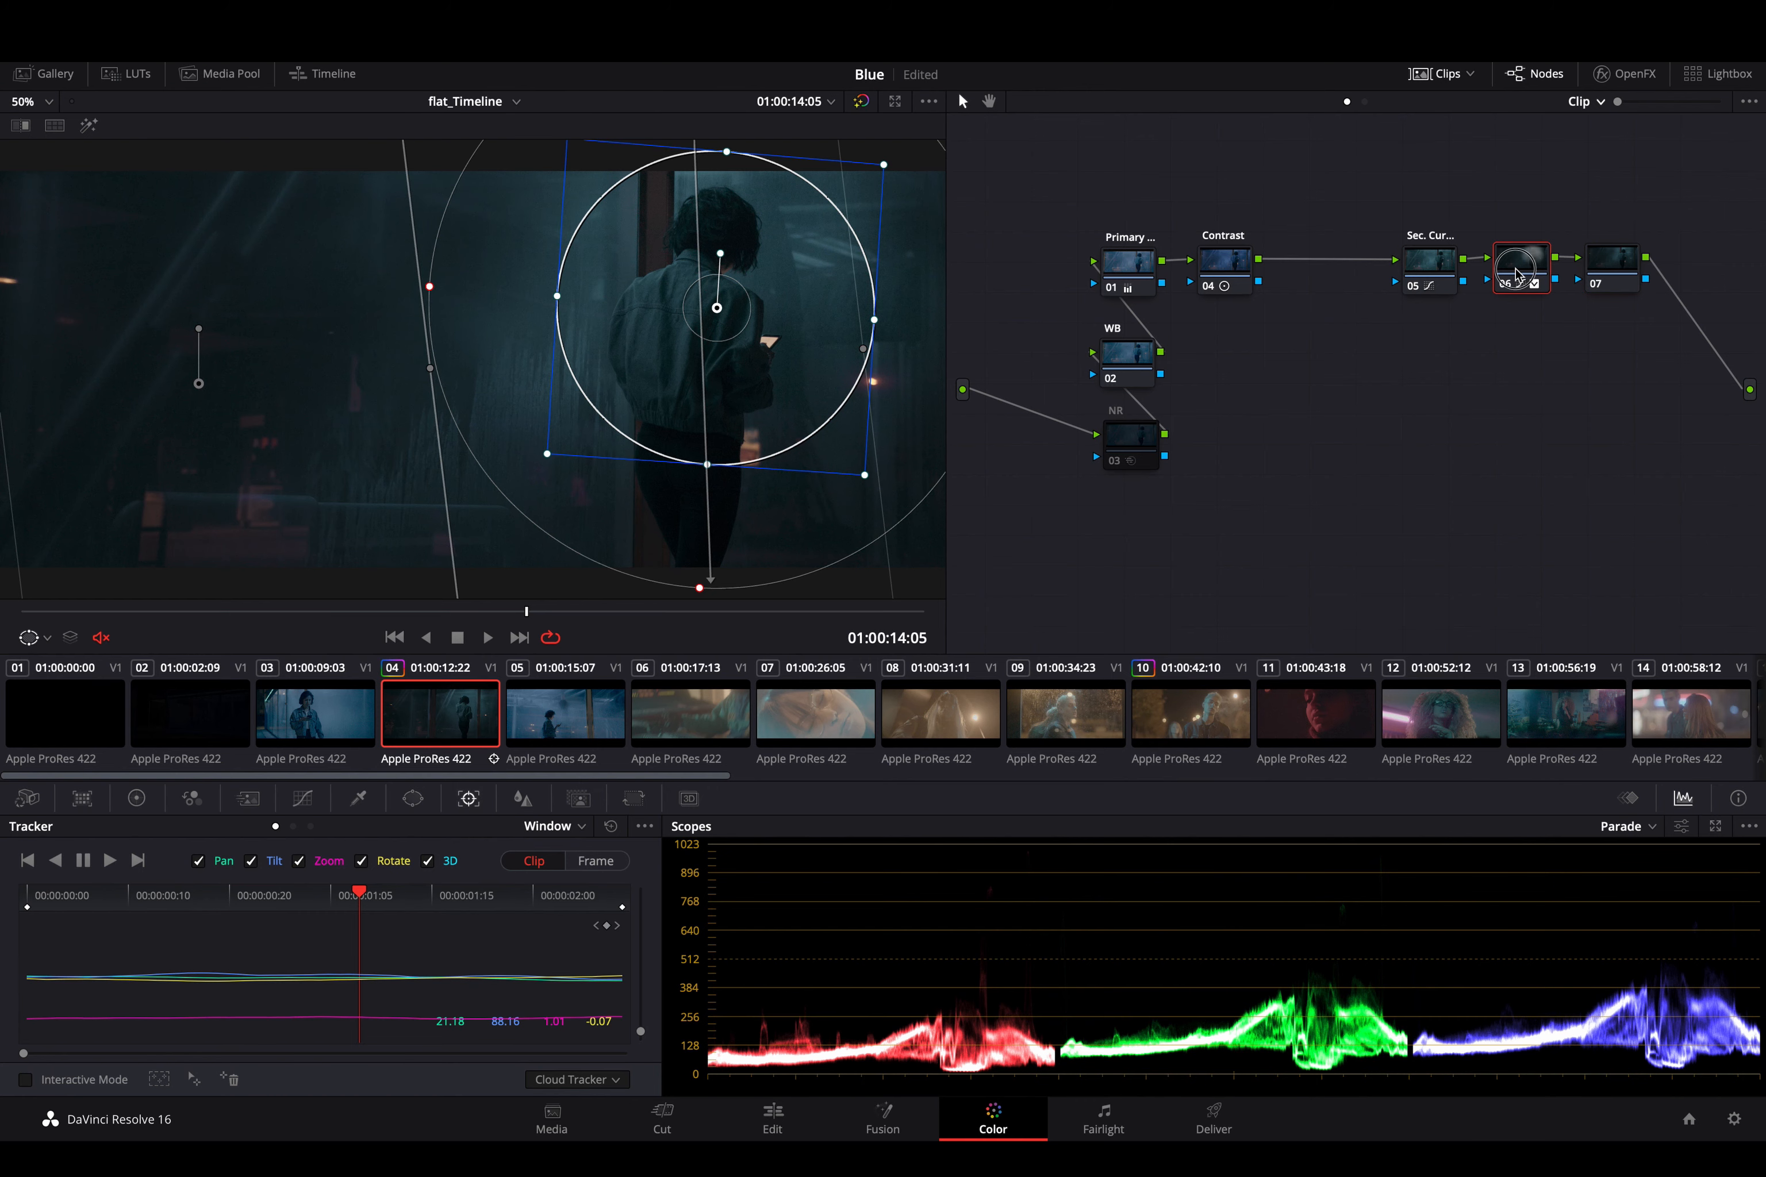
left_click(579, 832)
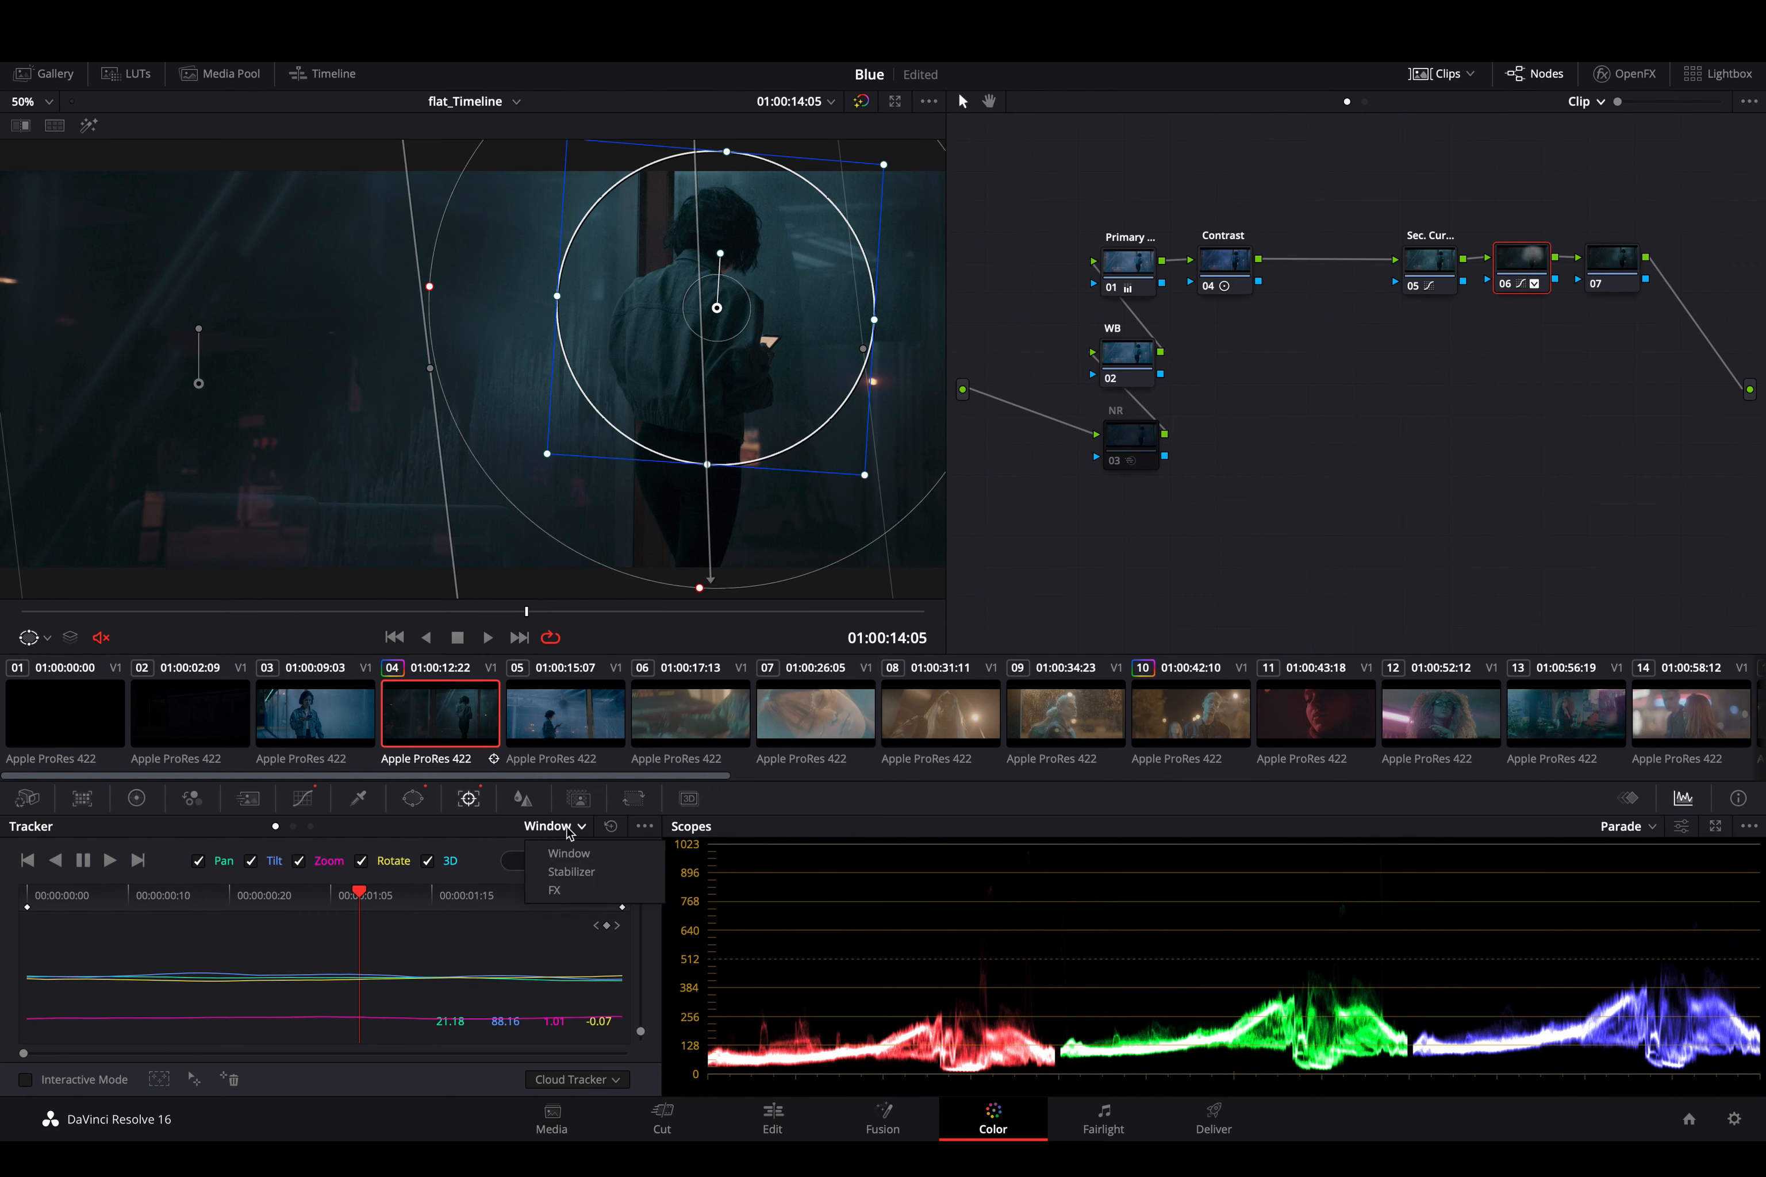
left_click(572, 872)
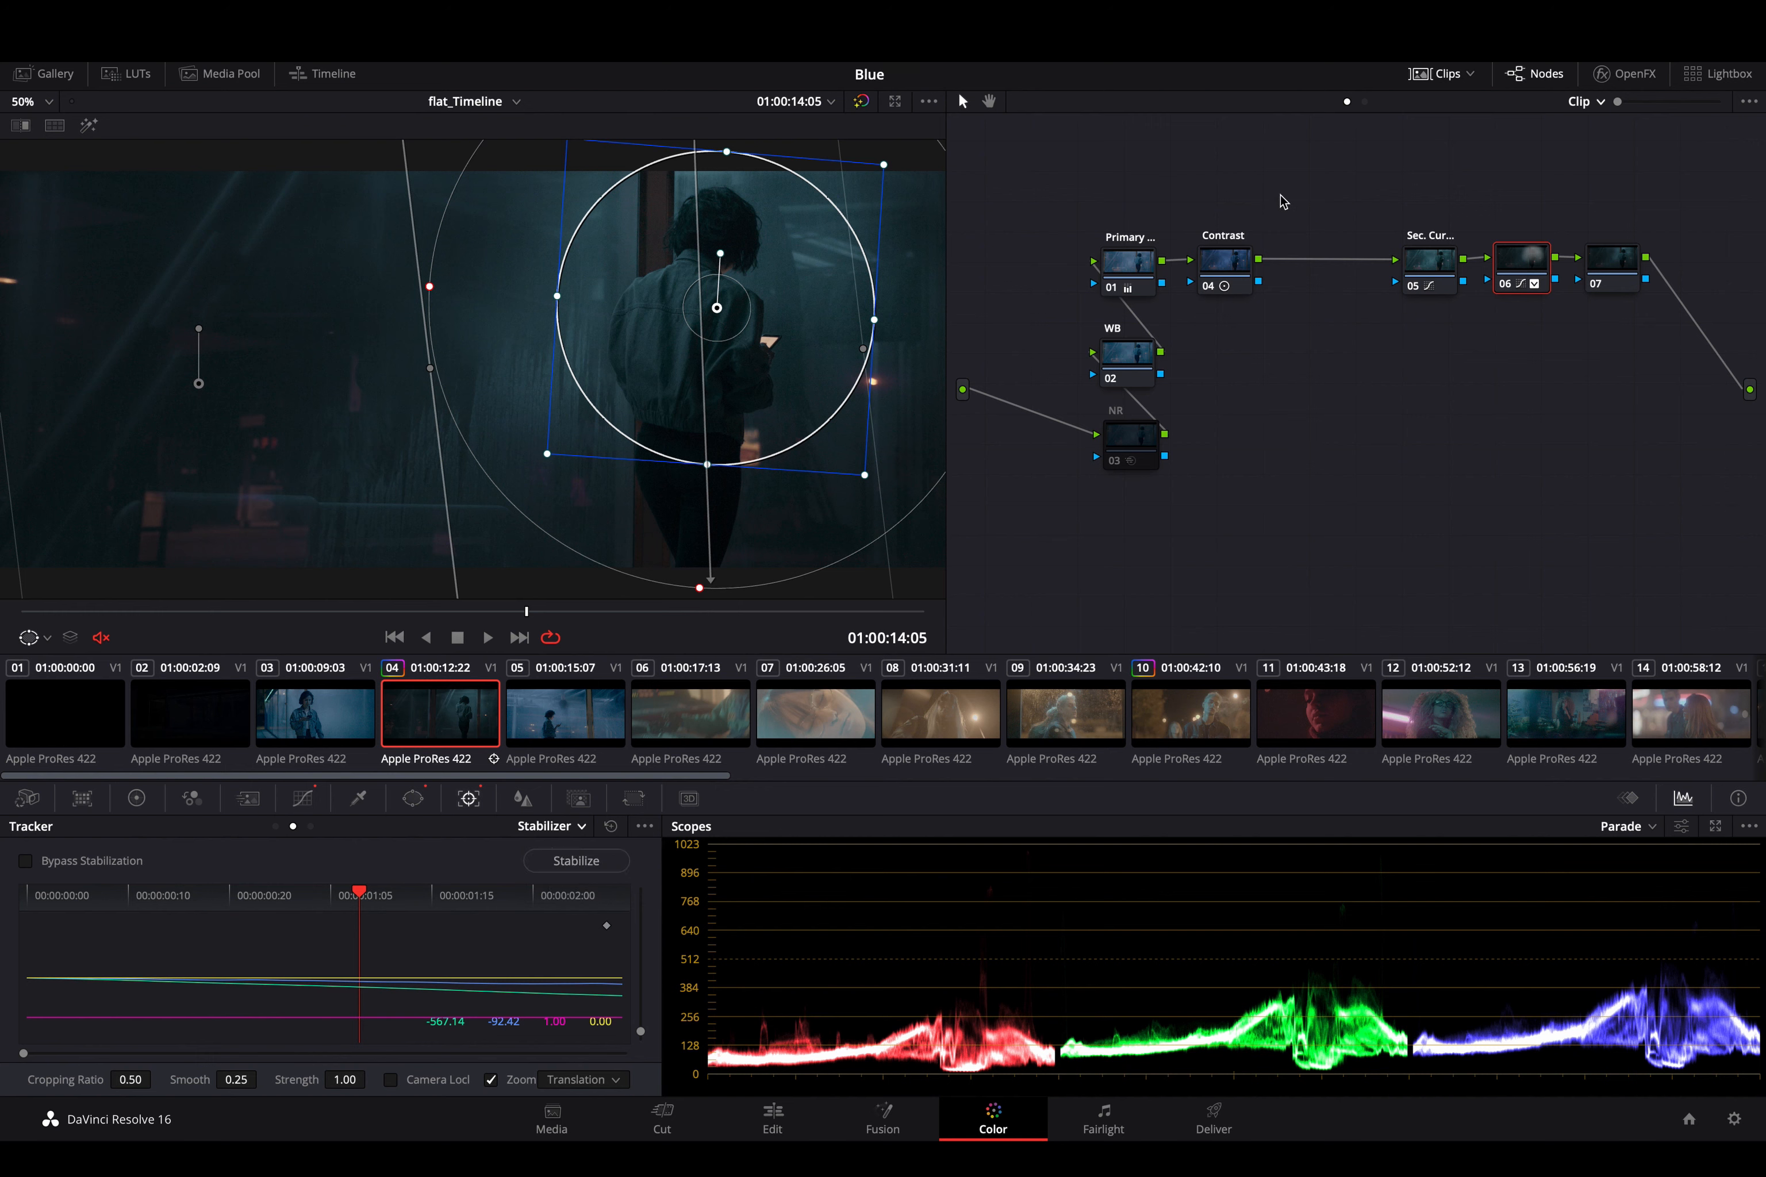
left_click(1127, 264)
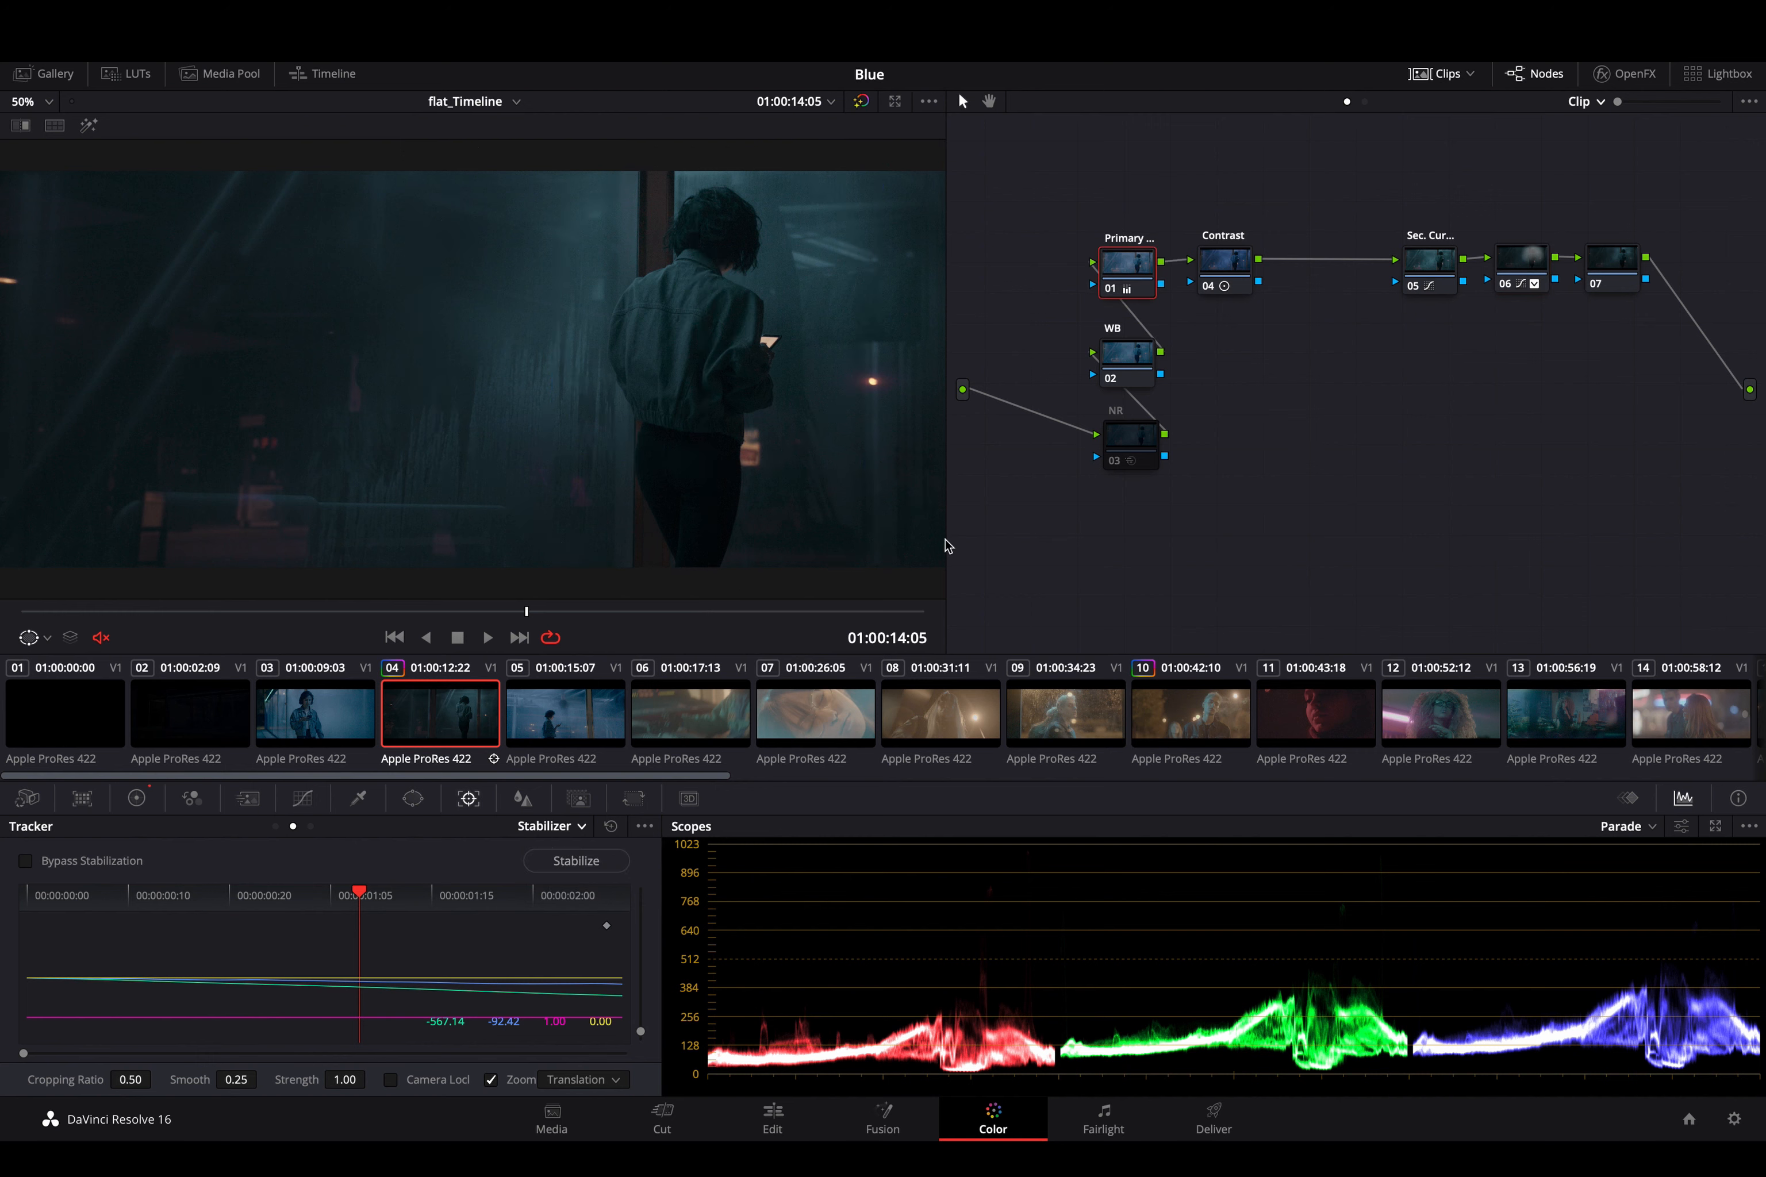
left_click(555, 828)
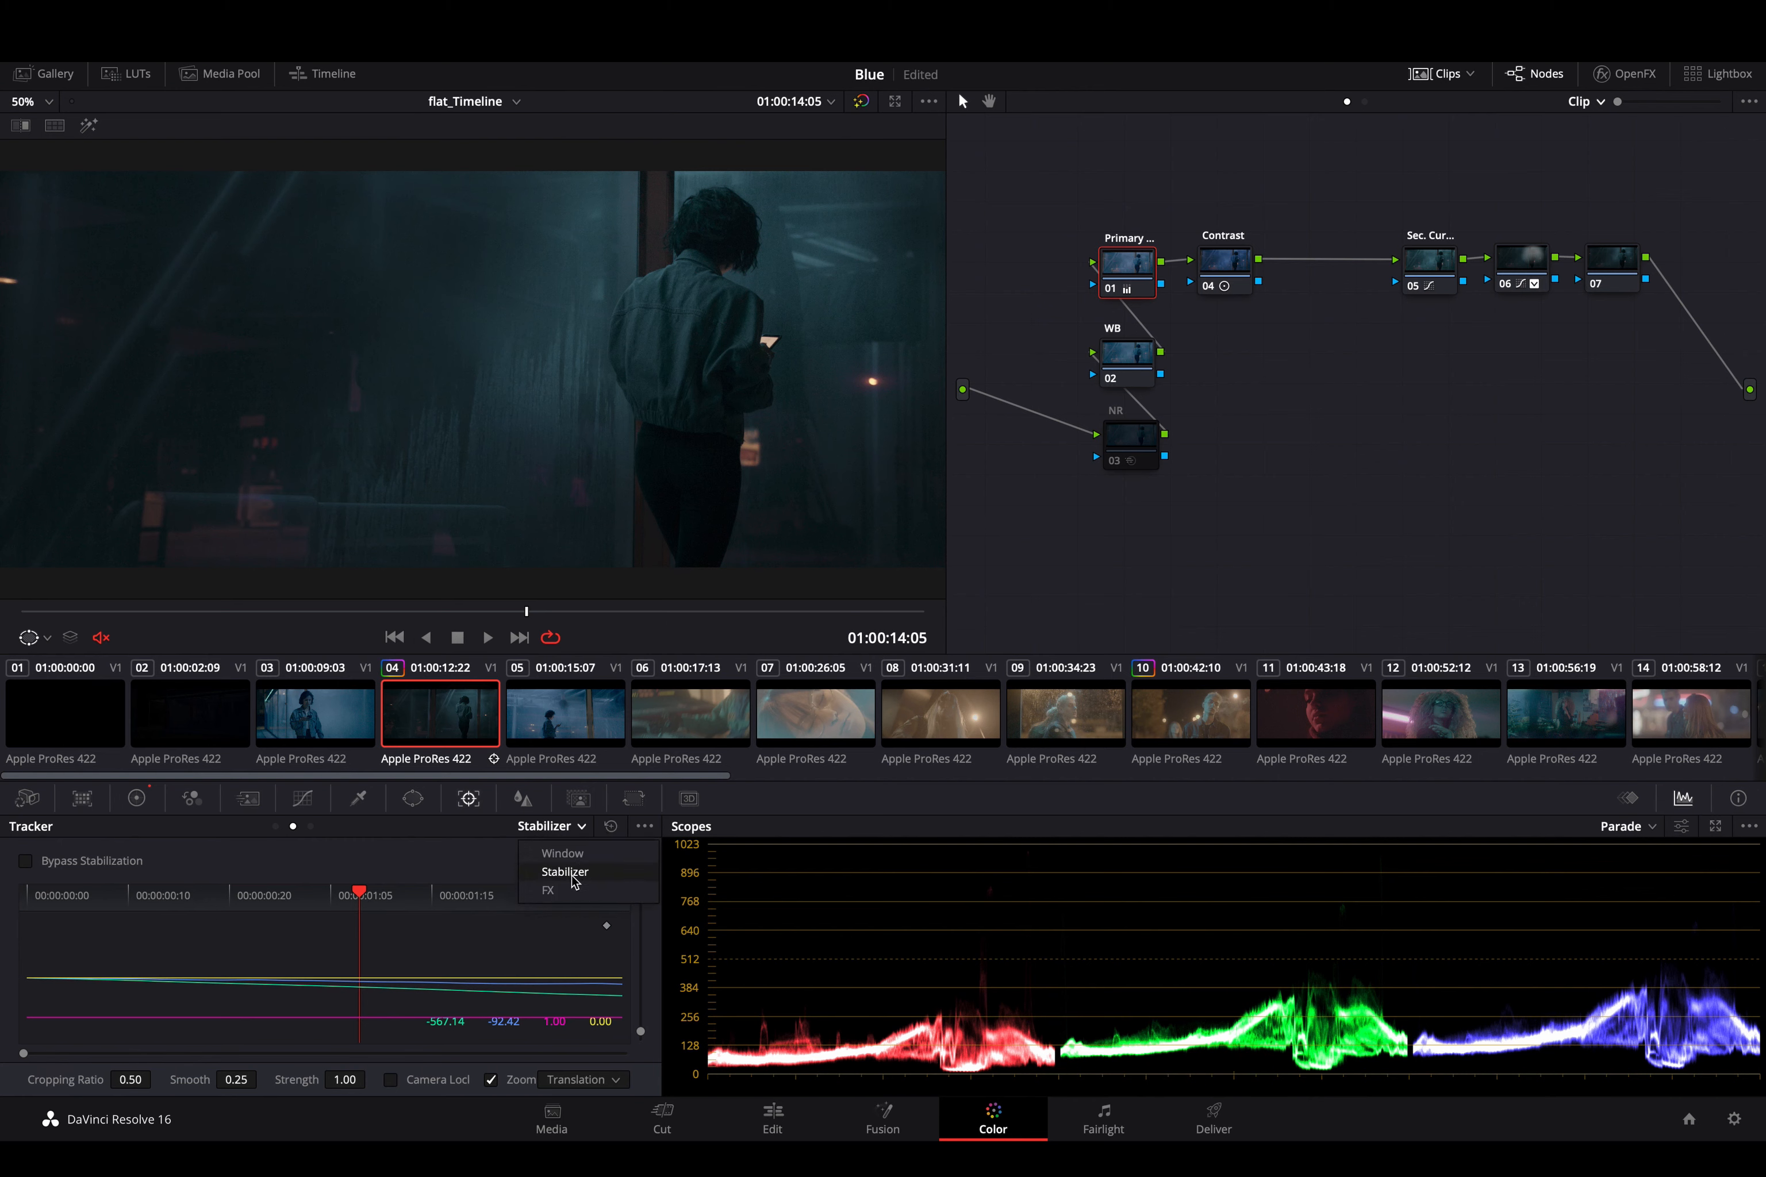
left_click(574, 880)
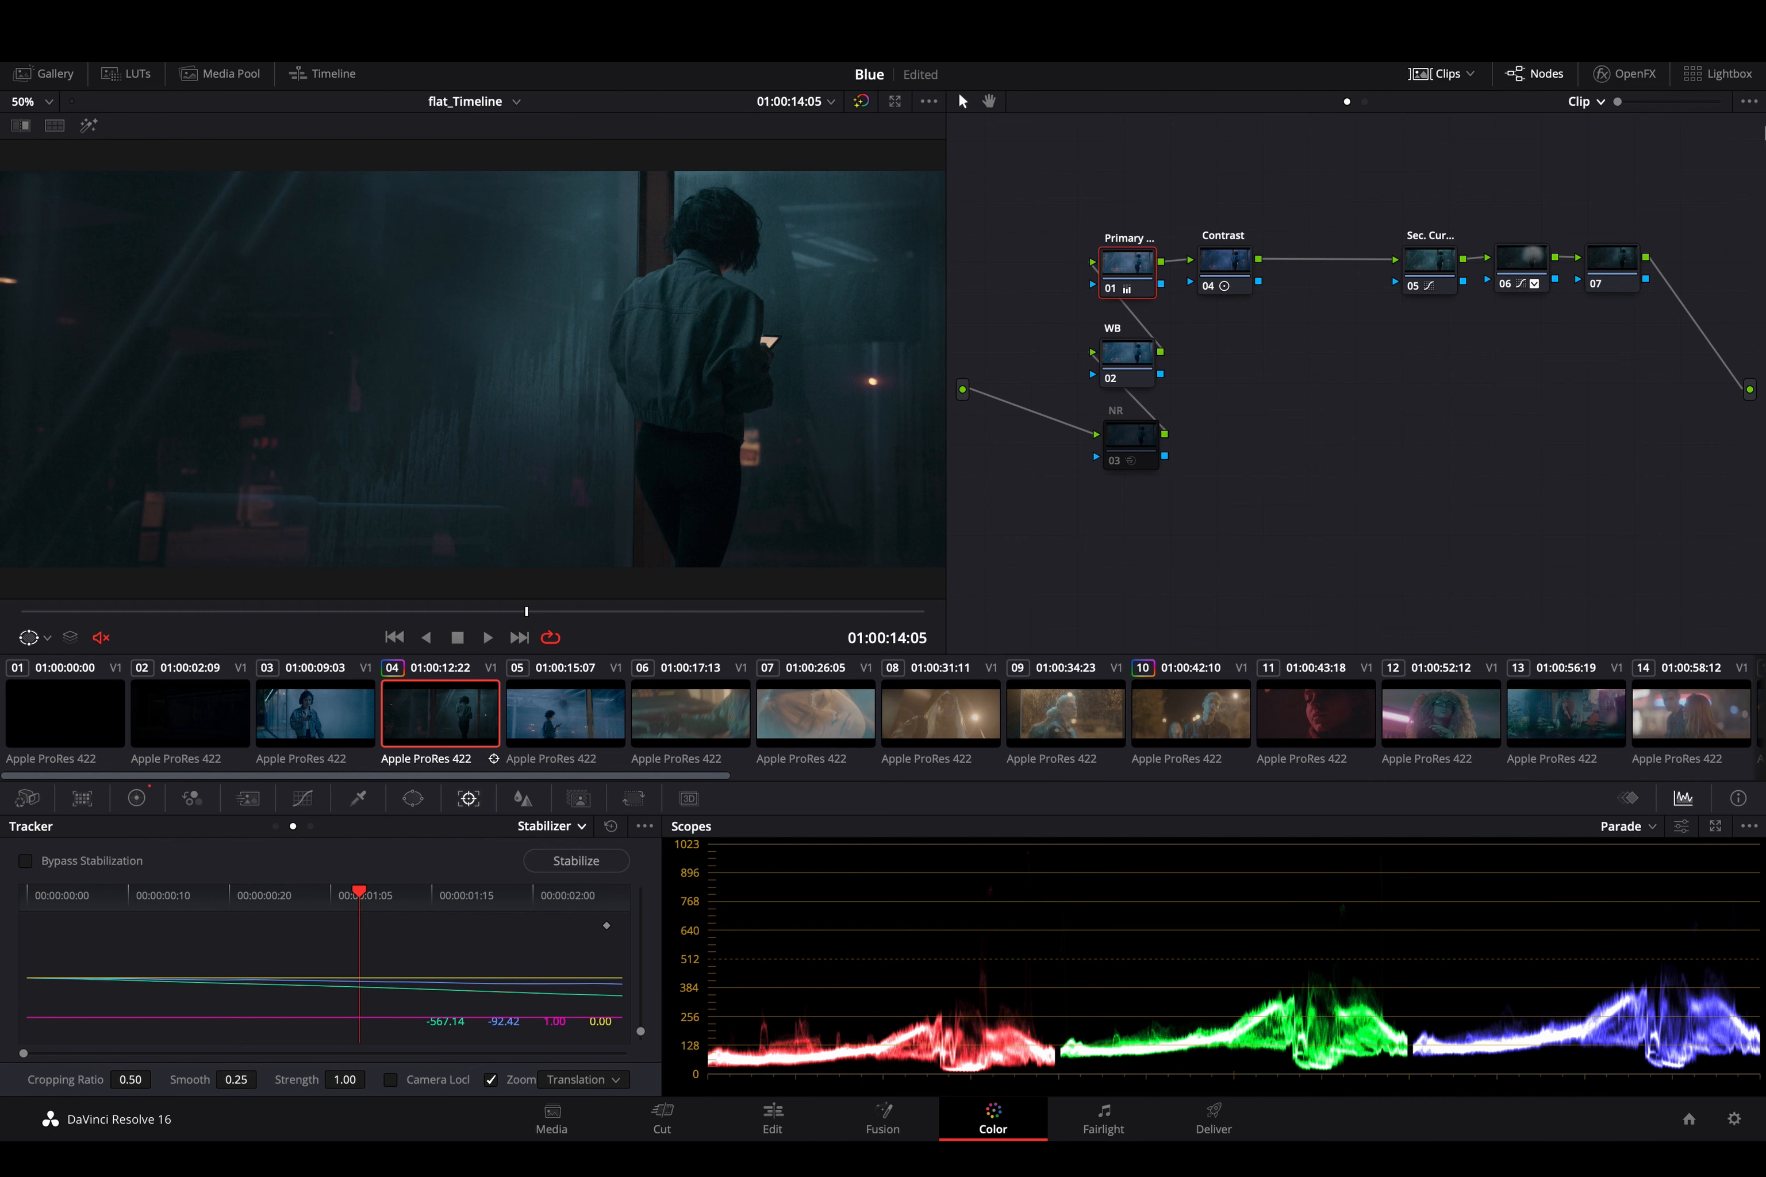
- Check the stabilization data on nodes 06, 05 and 07, and play the clip to 01:00:13:12
left_click(1516, 272)
left_click(1443, 277)
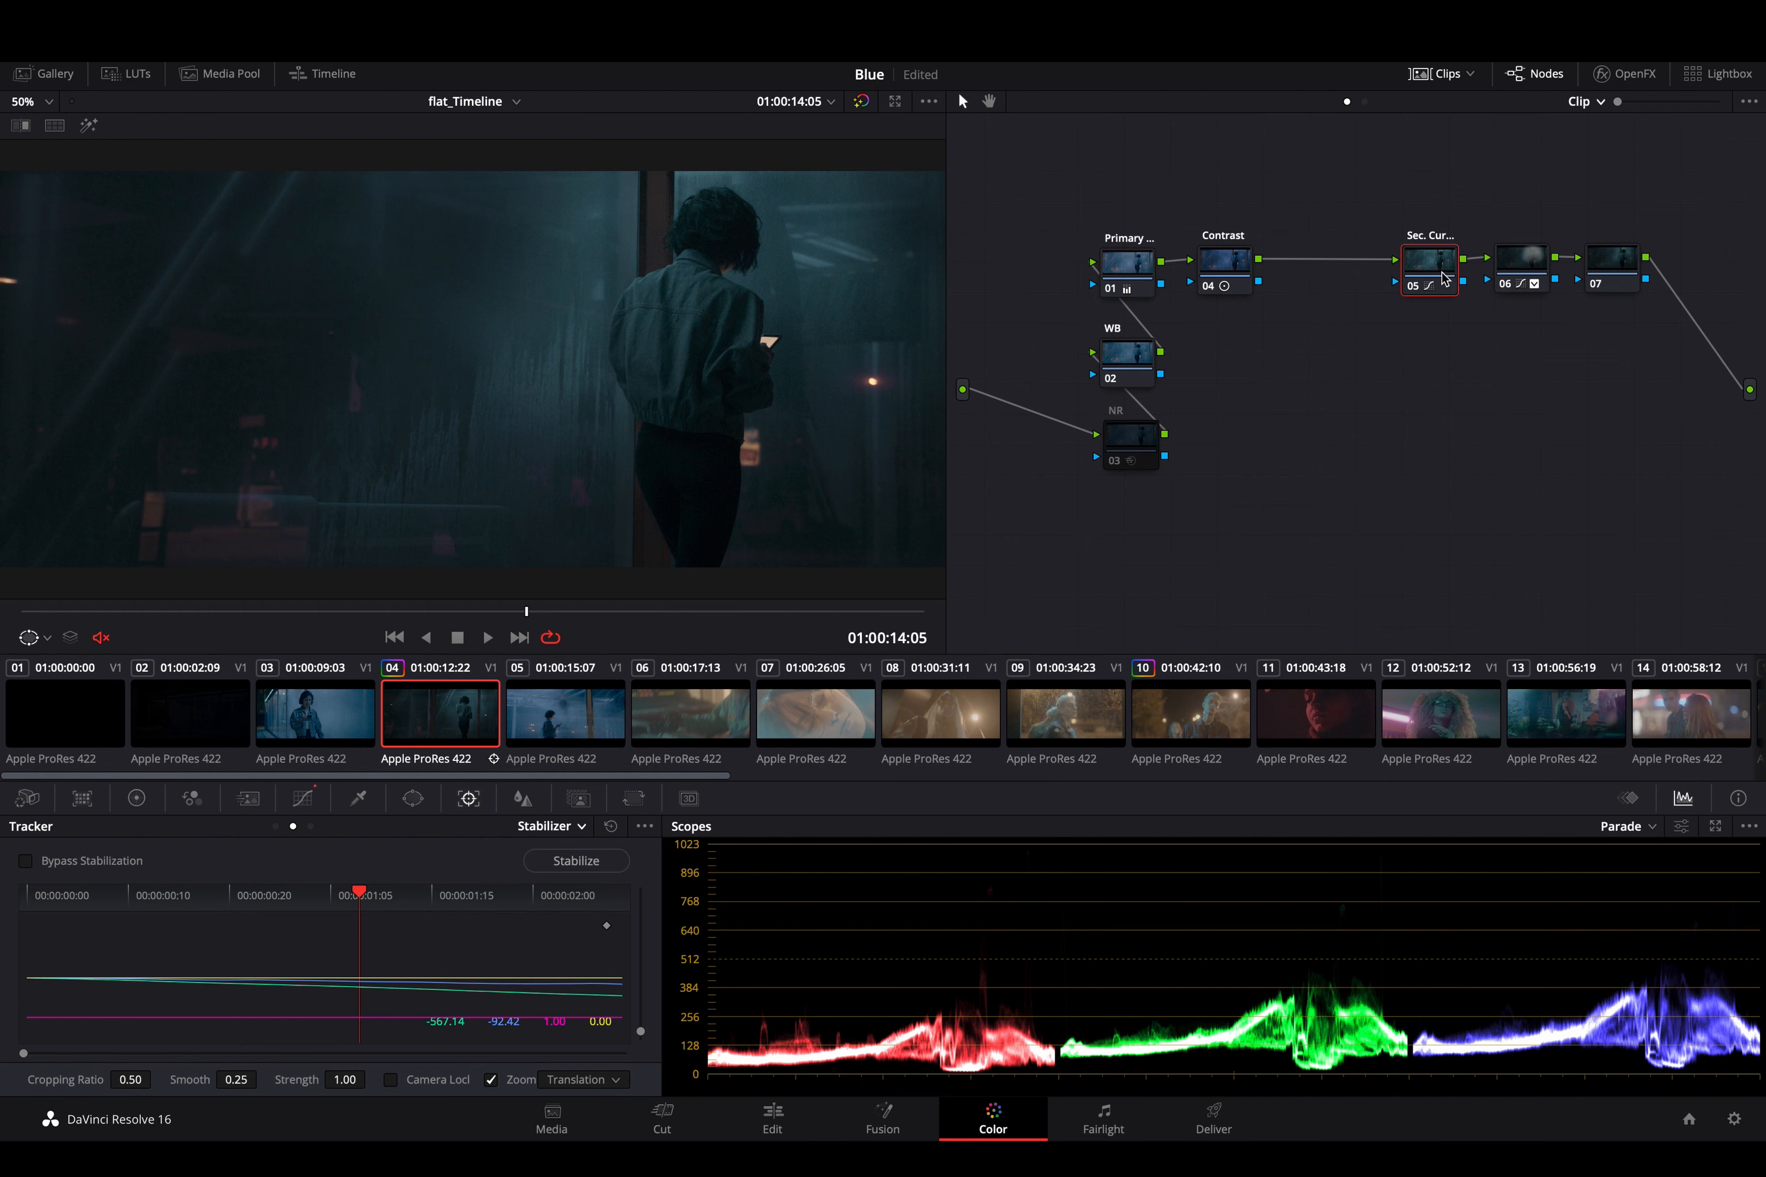
left_click(1629, 278)
key("space")
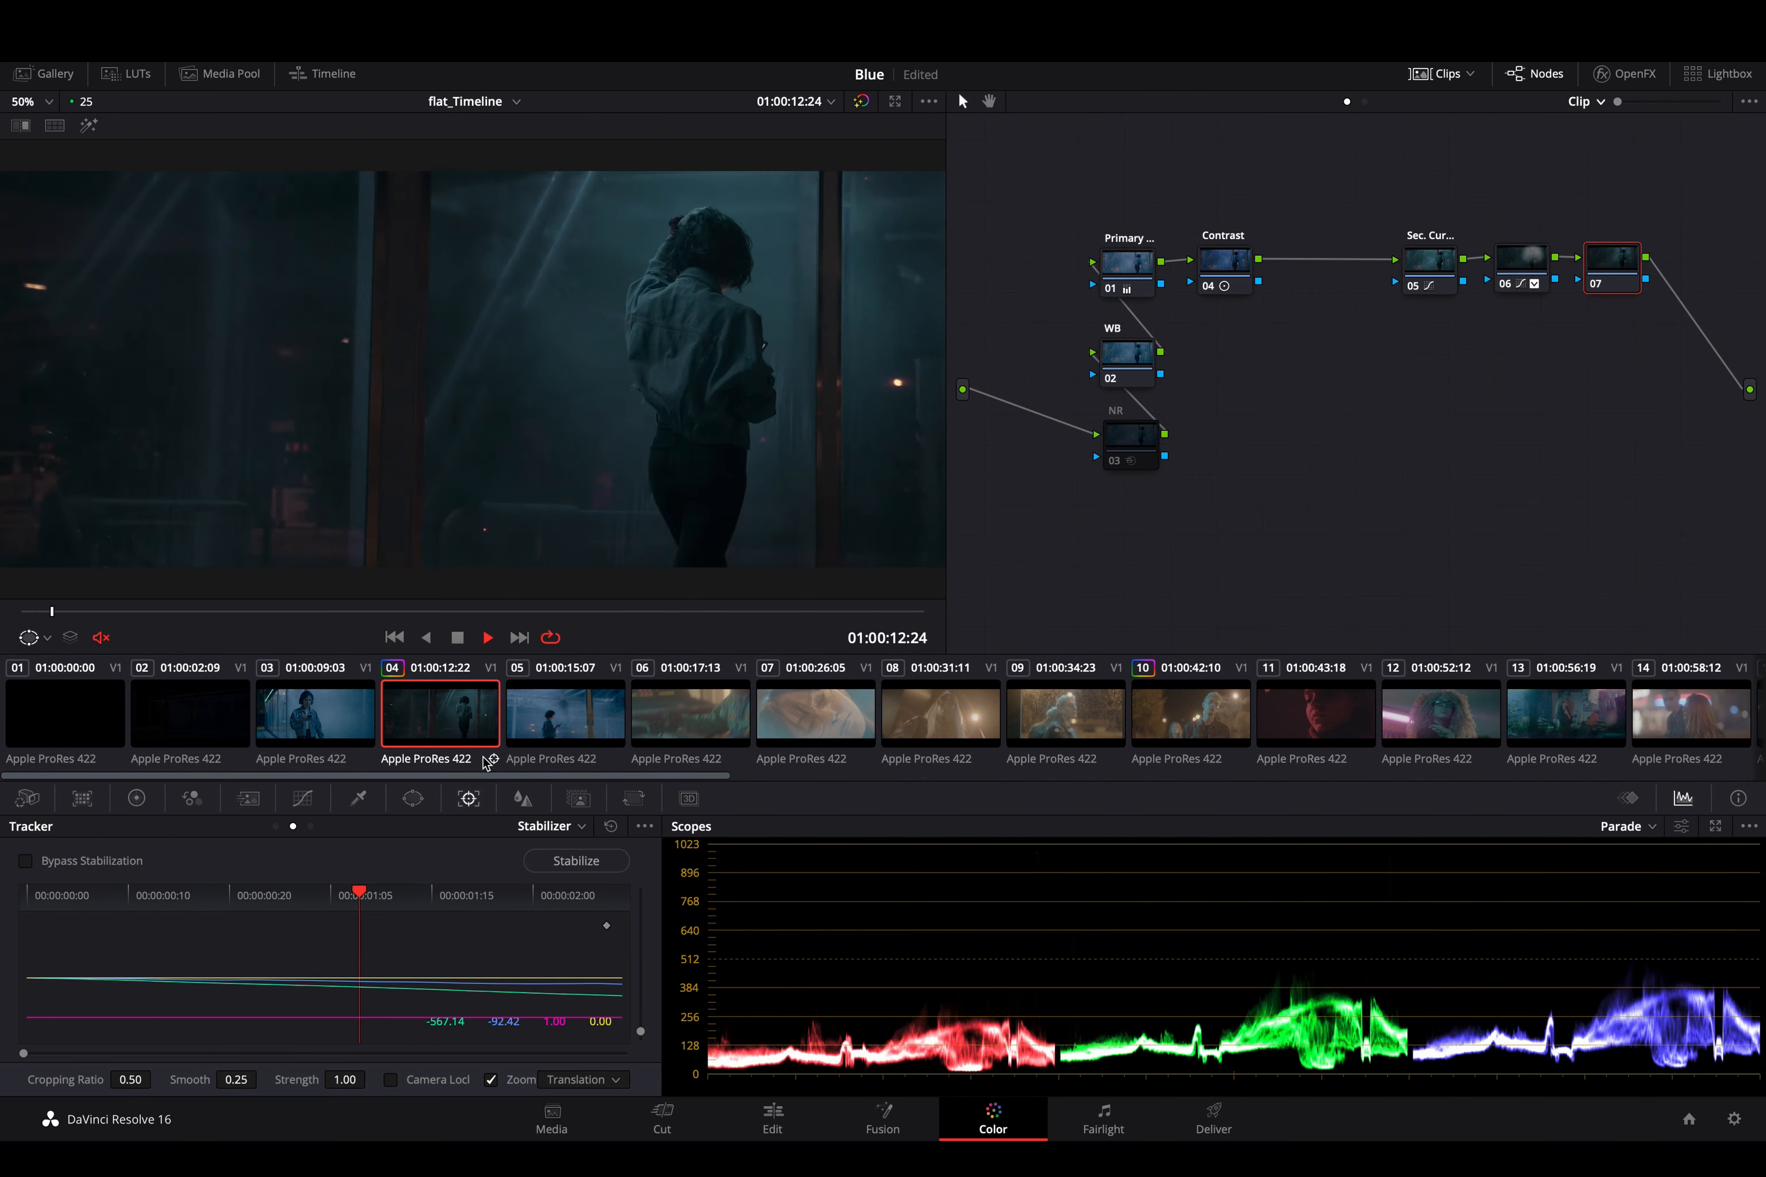
key("space")
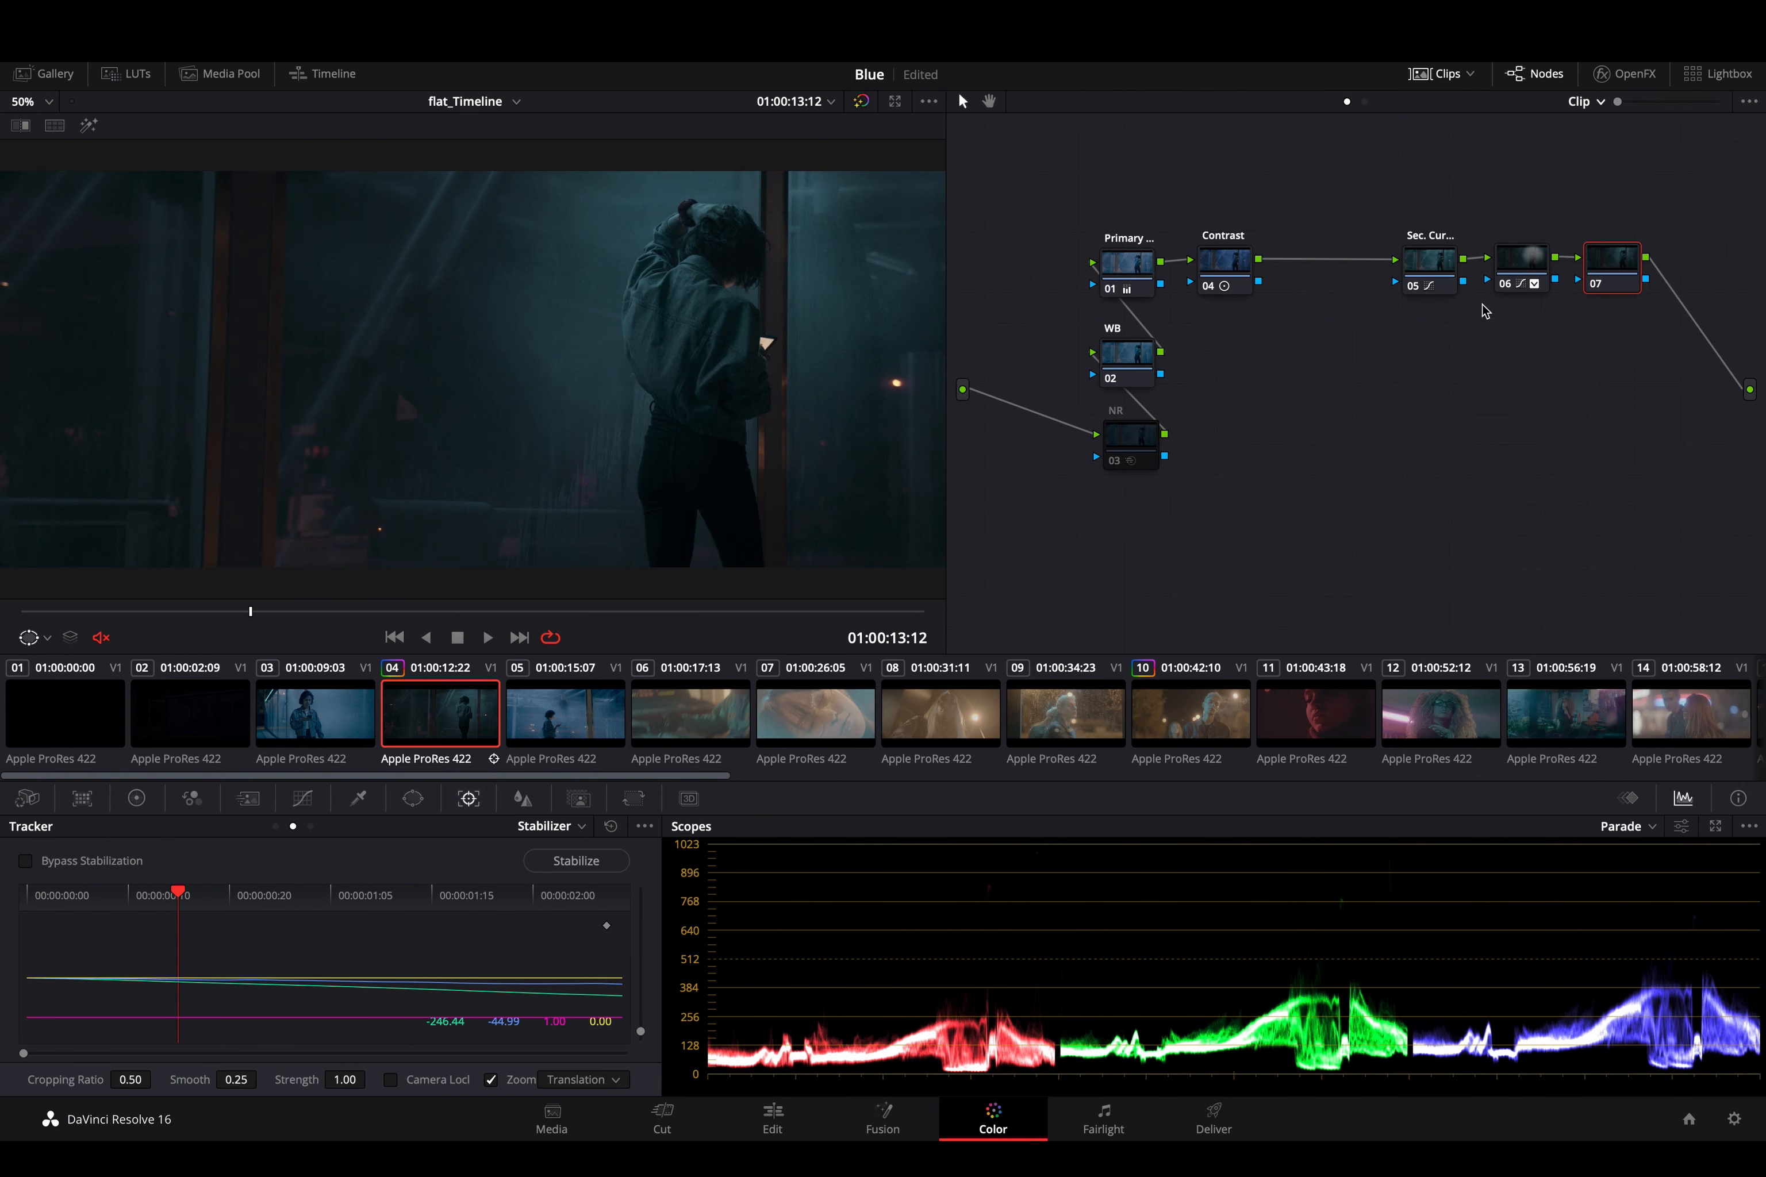
- Label node 06 "Windows" and move node 07 directly beneath it in the node graph
left_click(1524, 265)
right_click(1523, 265)
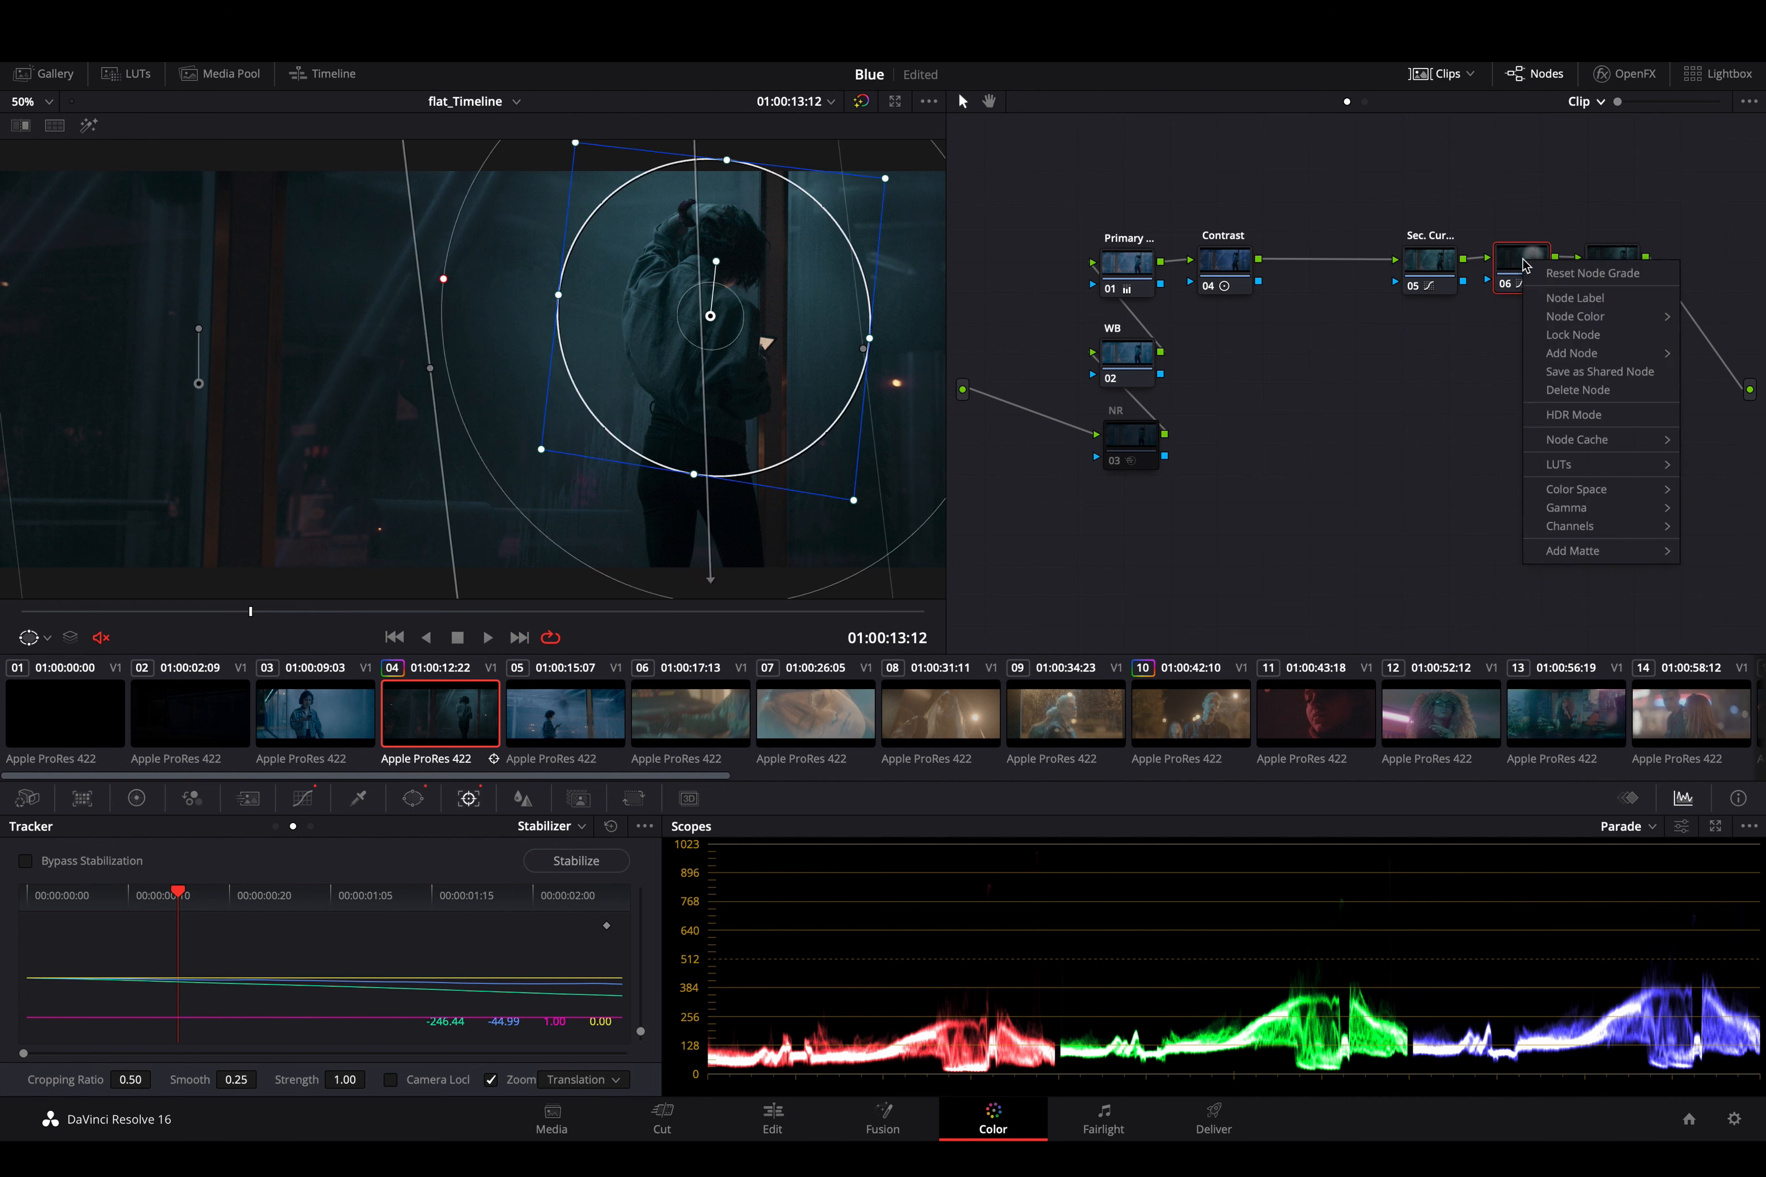
left_click(1561, 299)
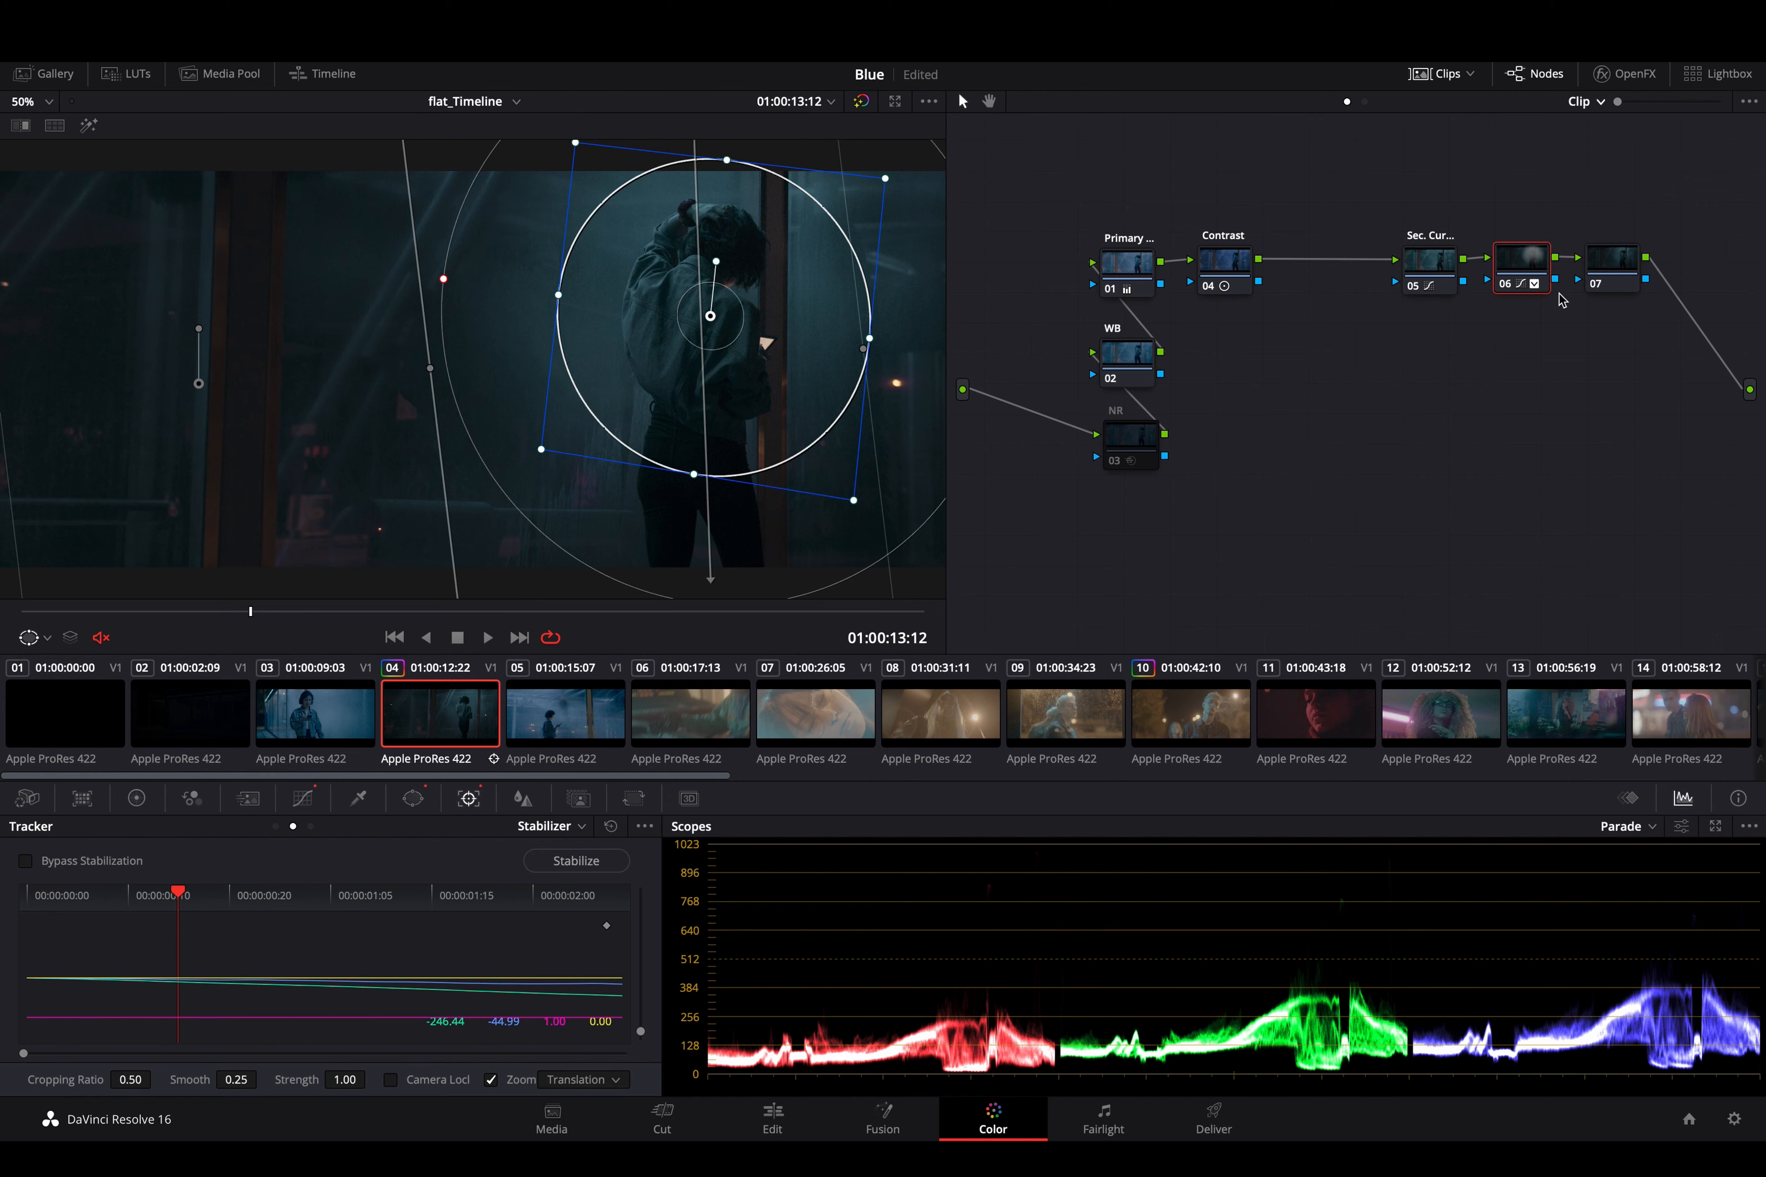
left_click(414, 799)
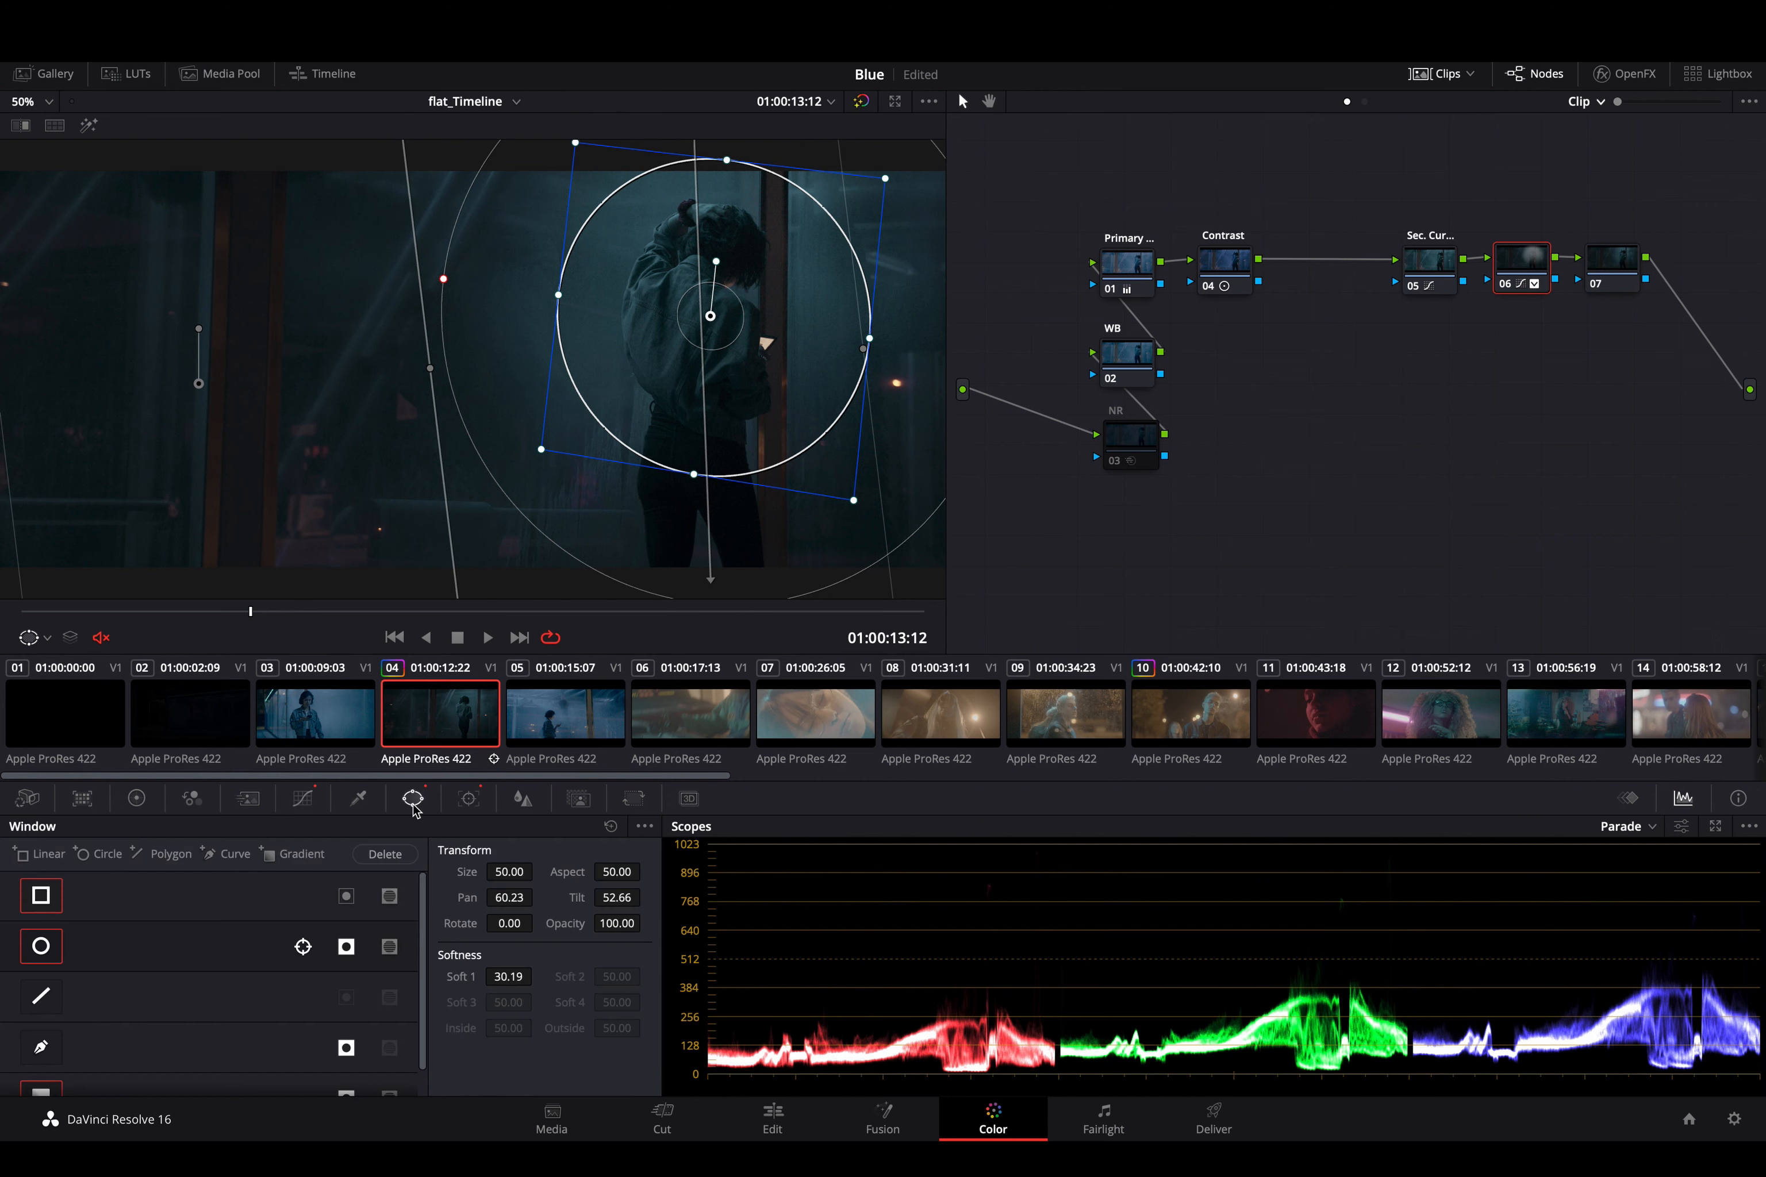
right_click(1520, 267)
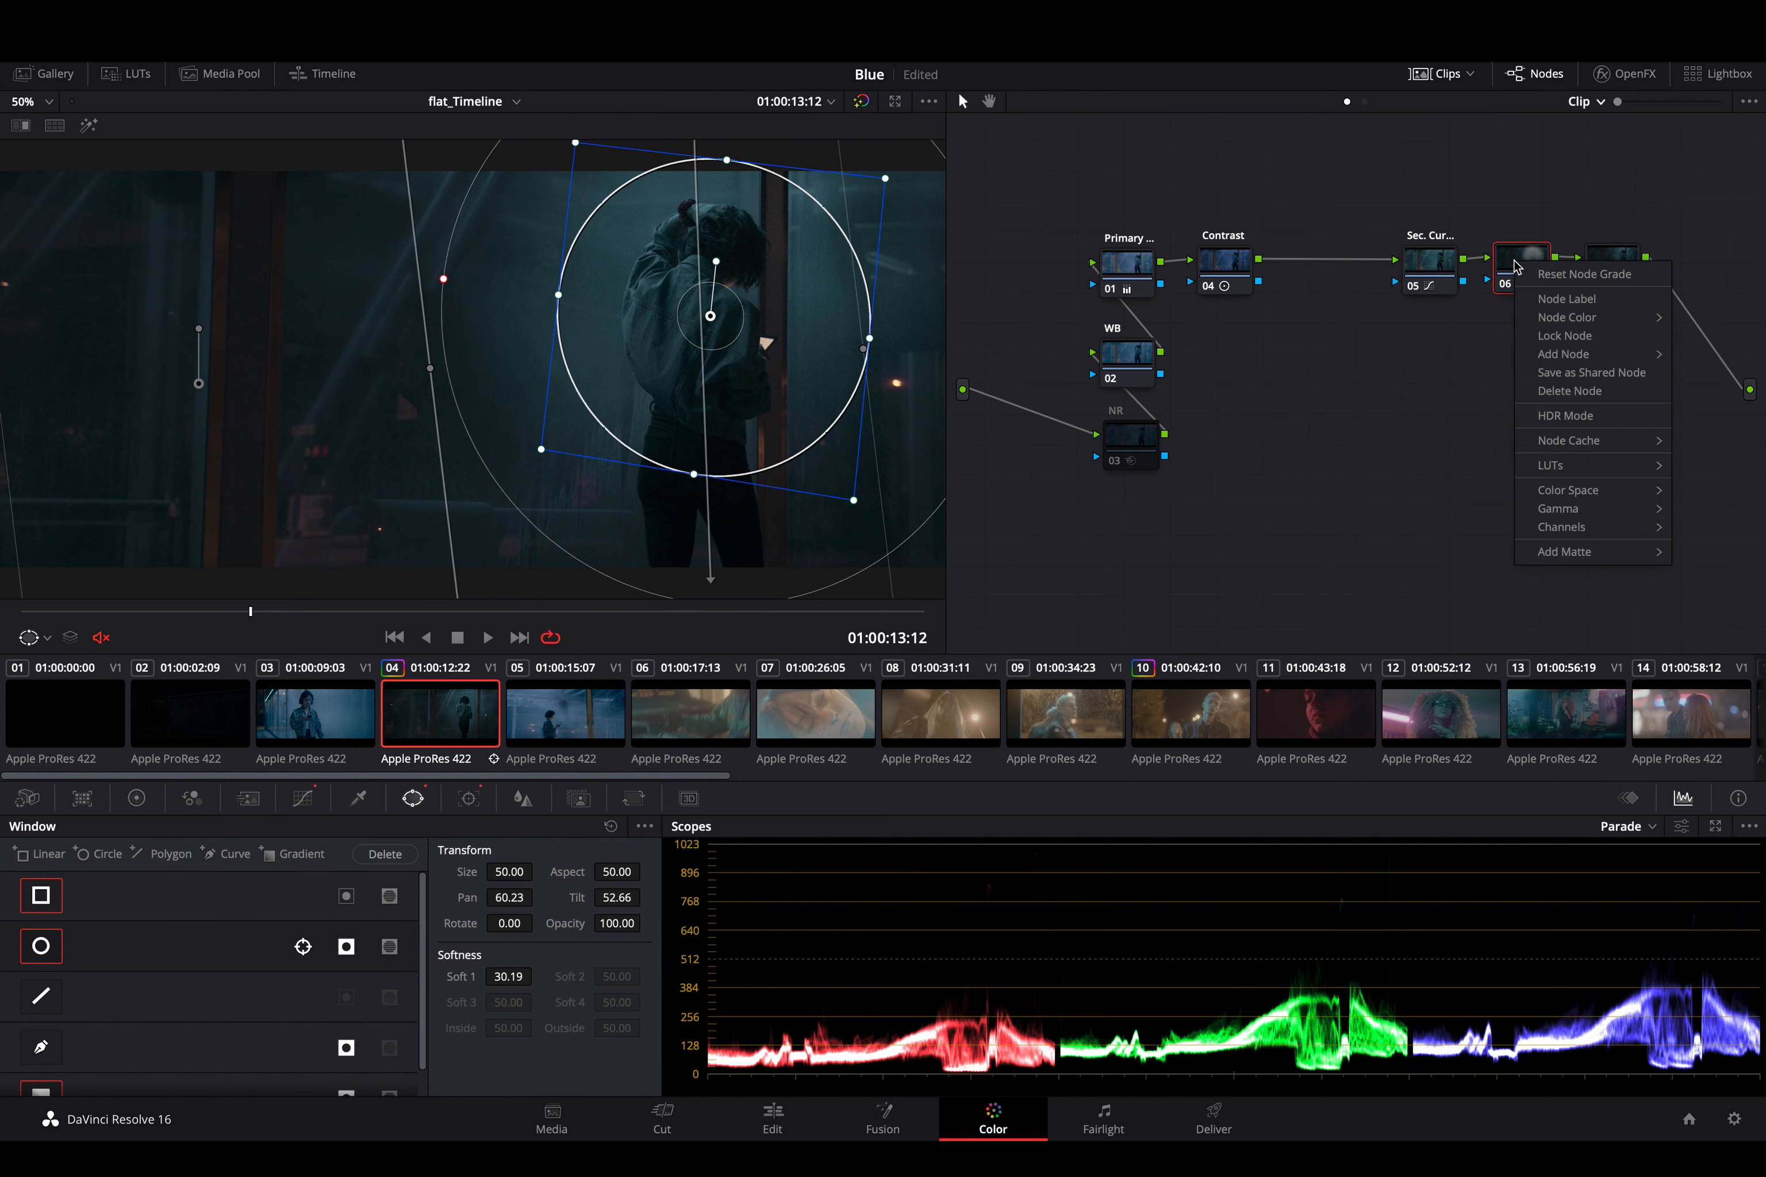
left_click(1542, 300)
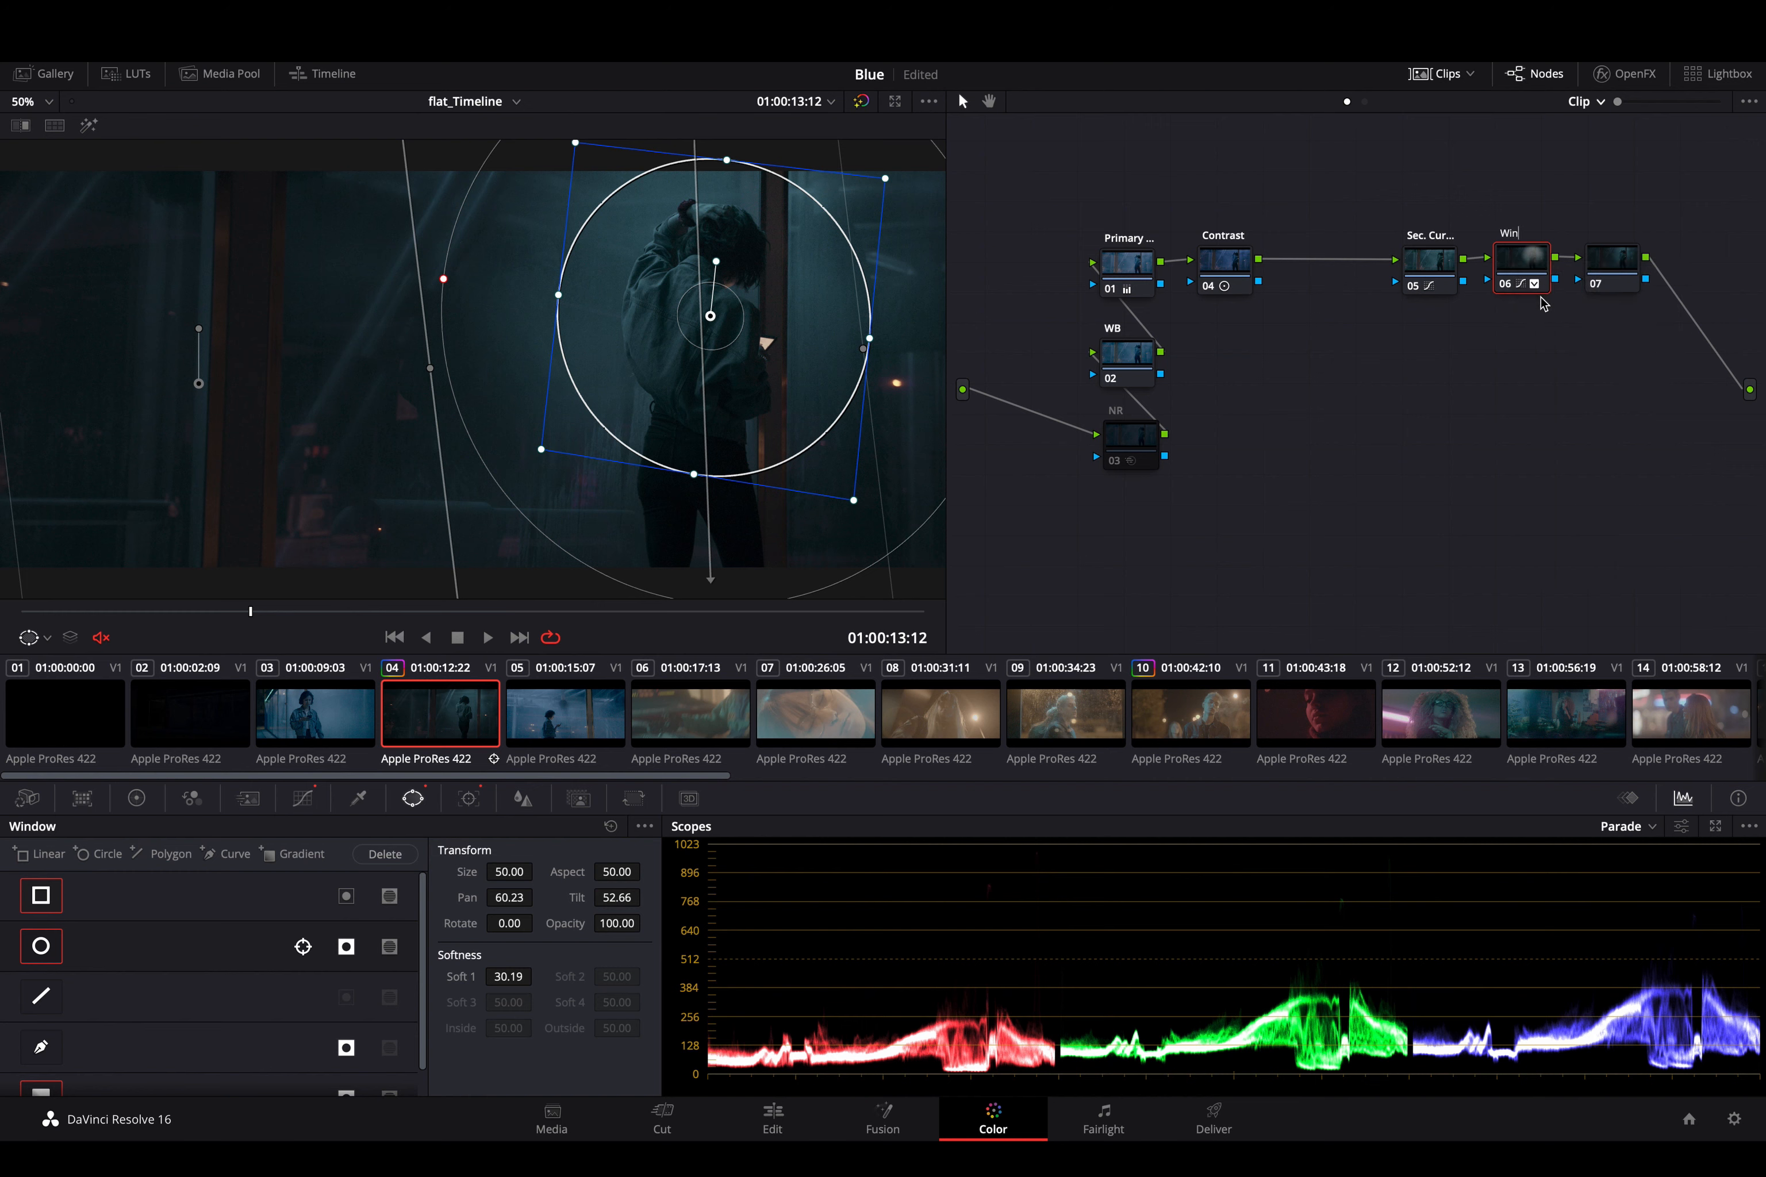
key("Return")
left_click_drag(1611, 262, 1527, 340)
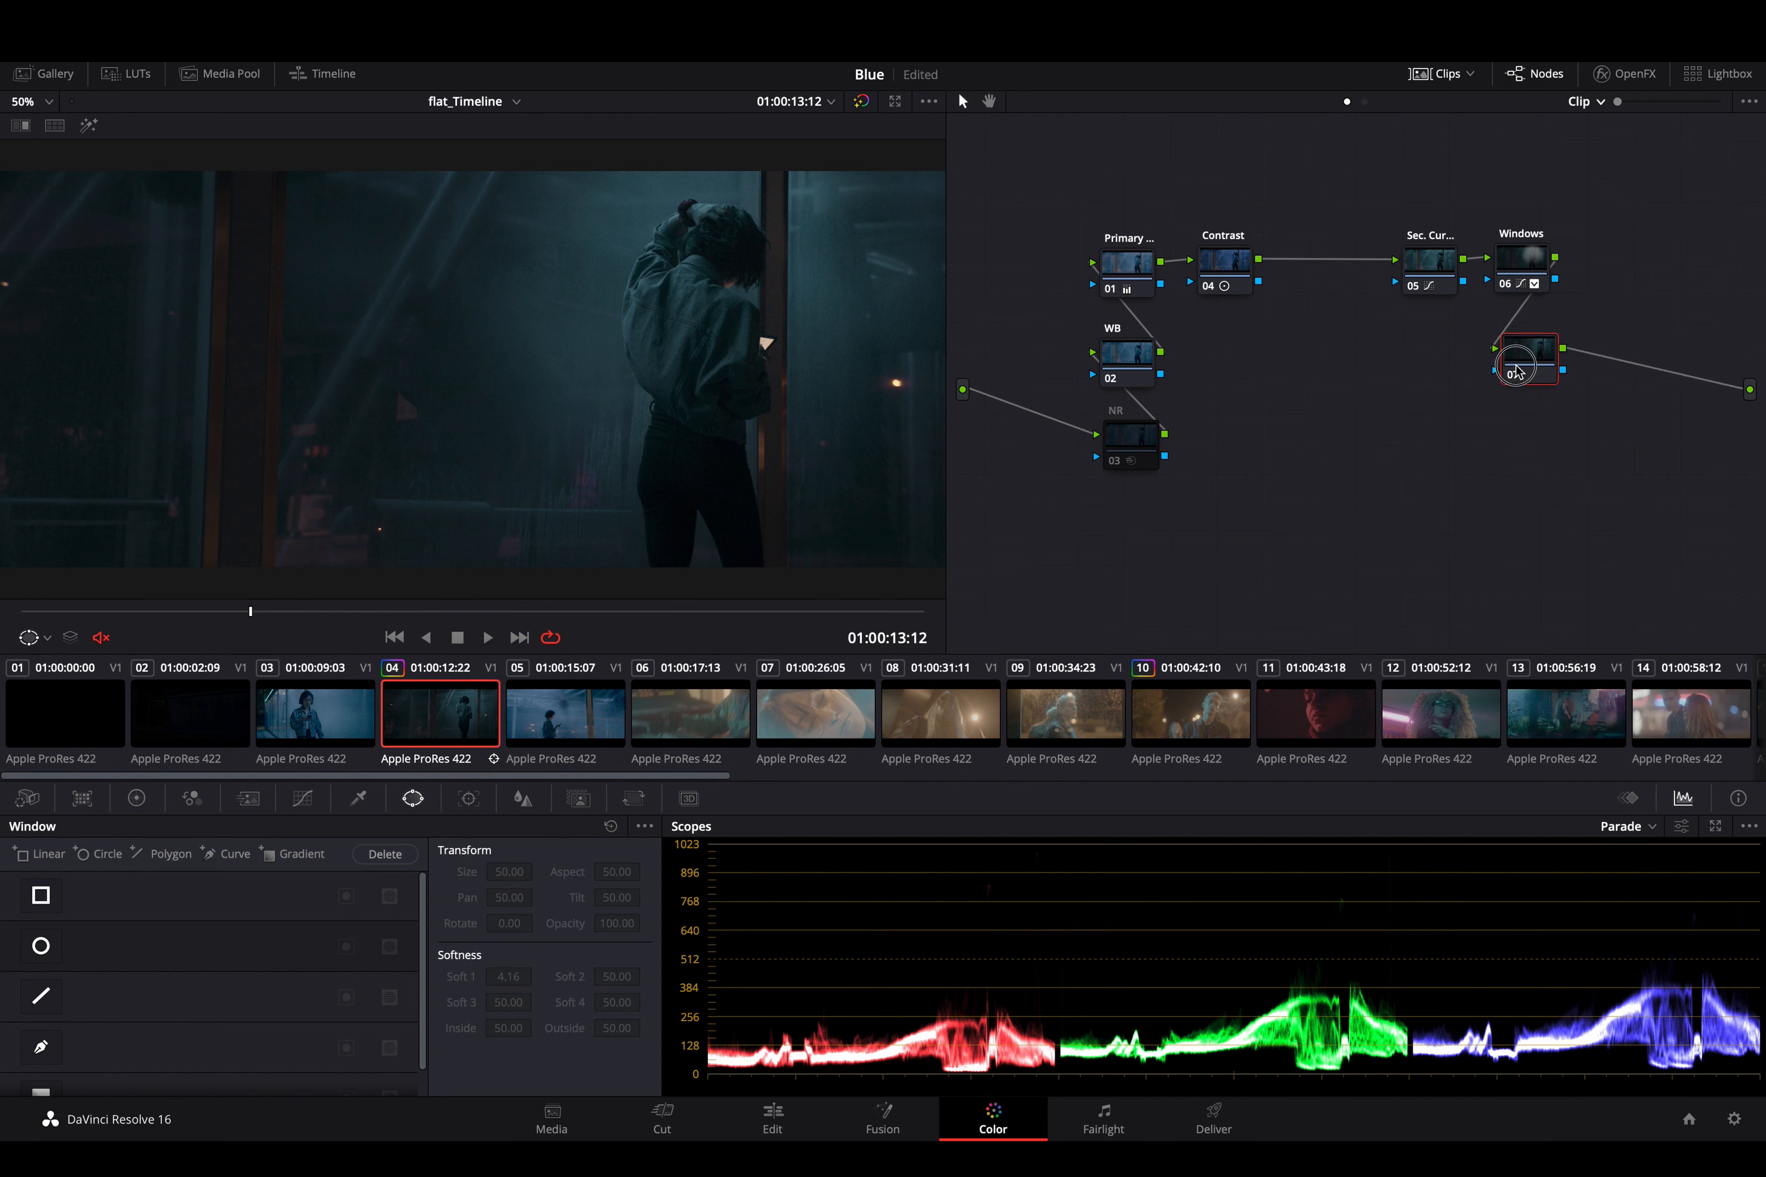
- Go to the clip's first frame with the Windows node selected, and show its custom curve beside the keyframes
left_click(1516, 275)
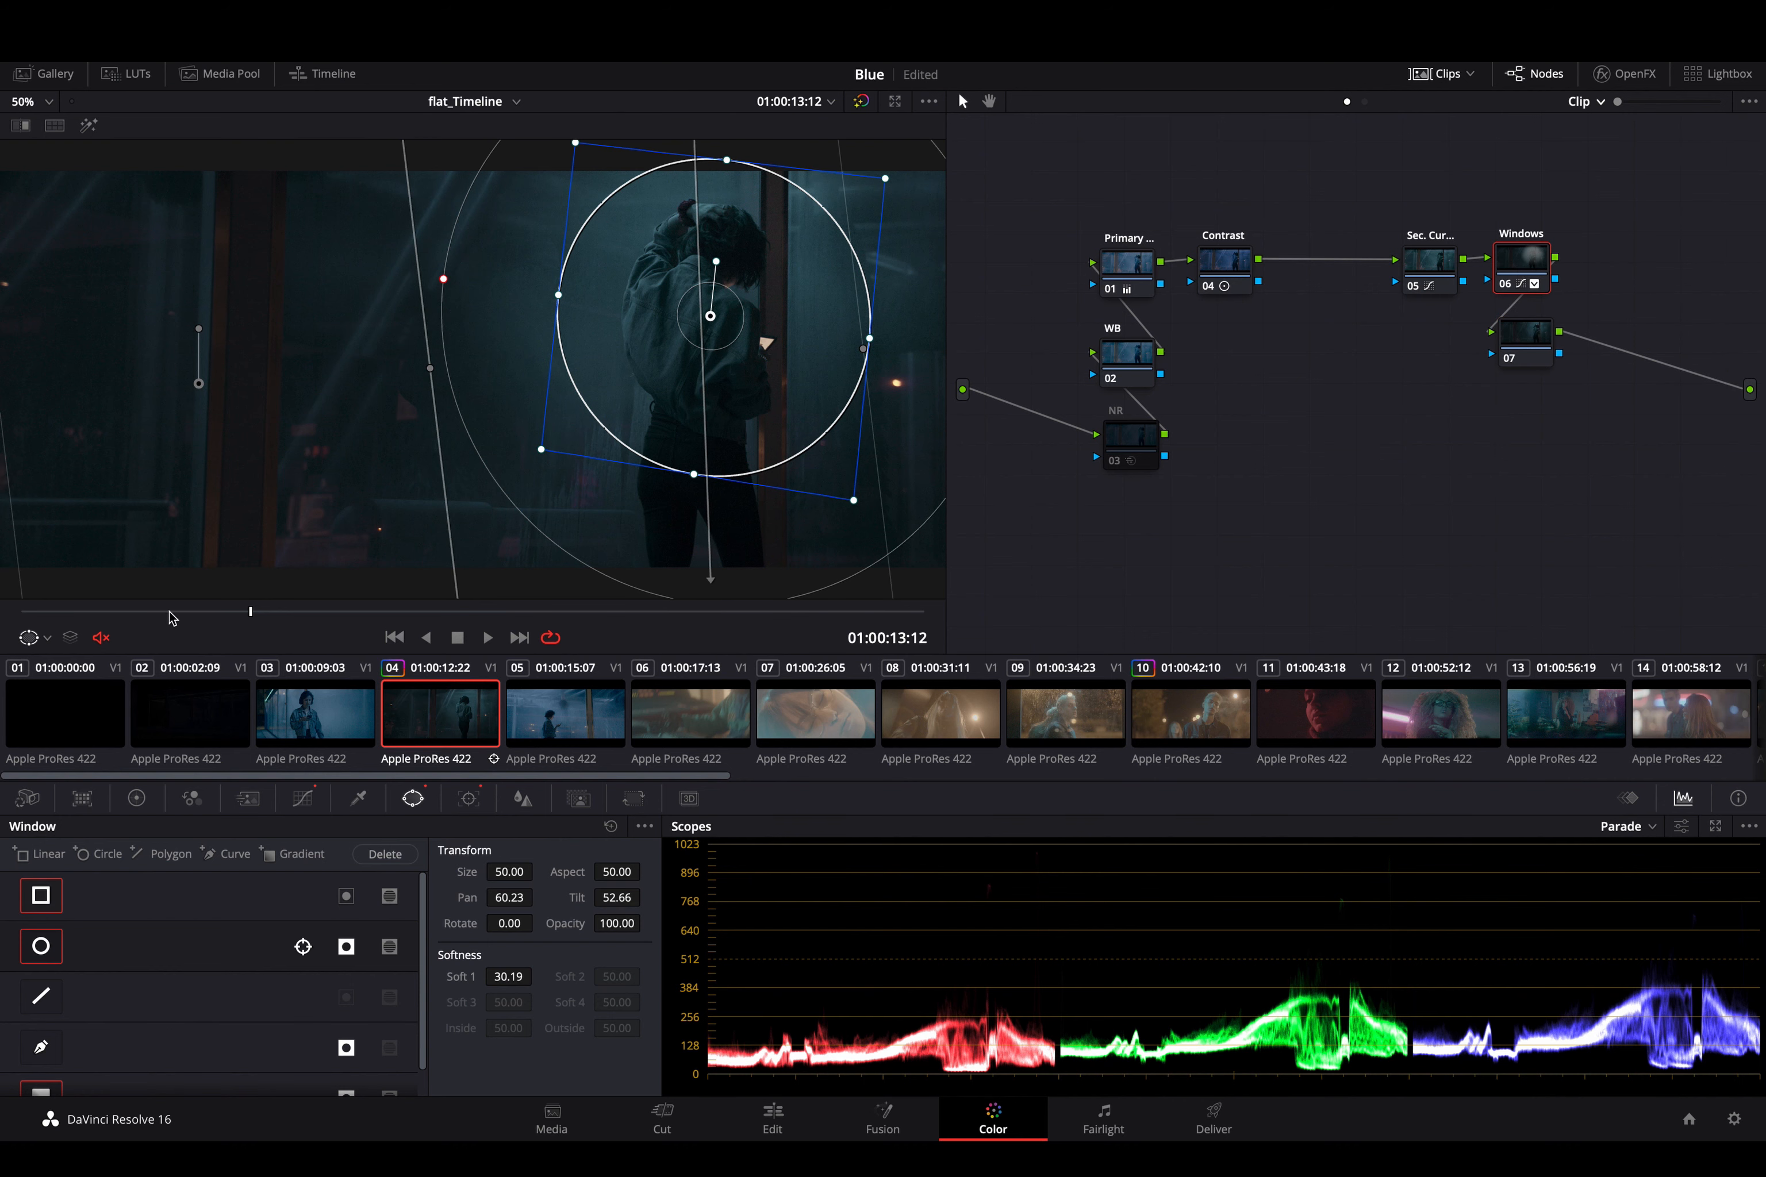
left_click_drag(168, 616, 19, 610)
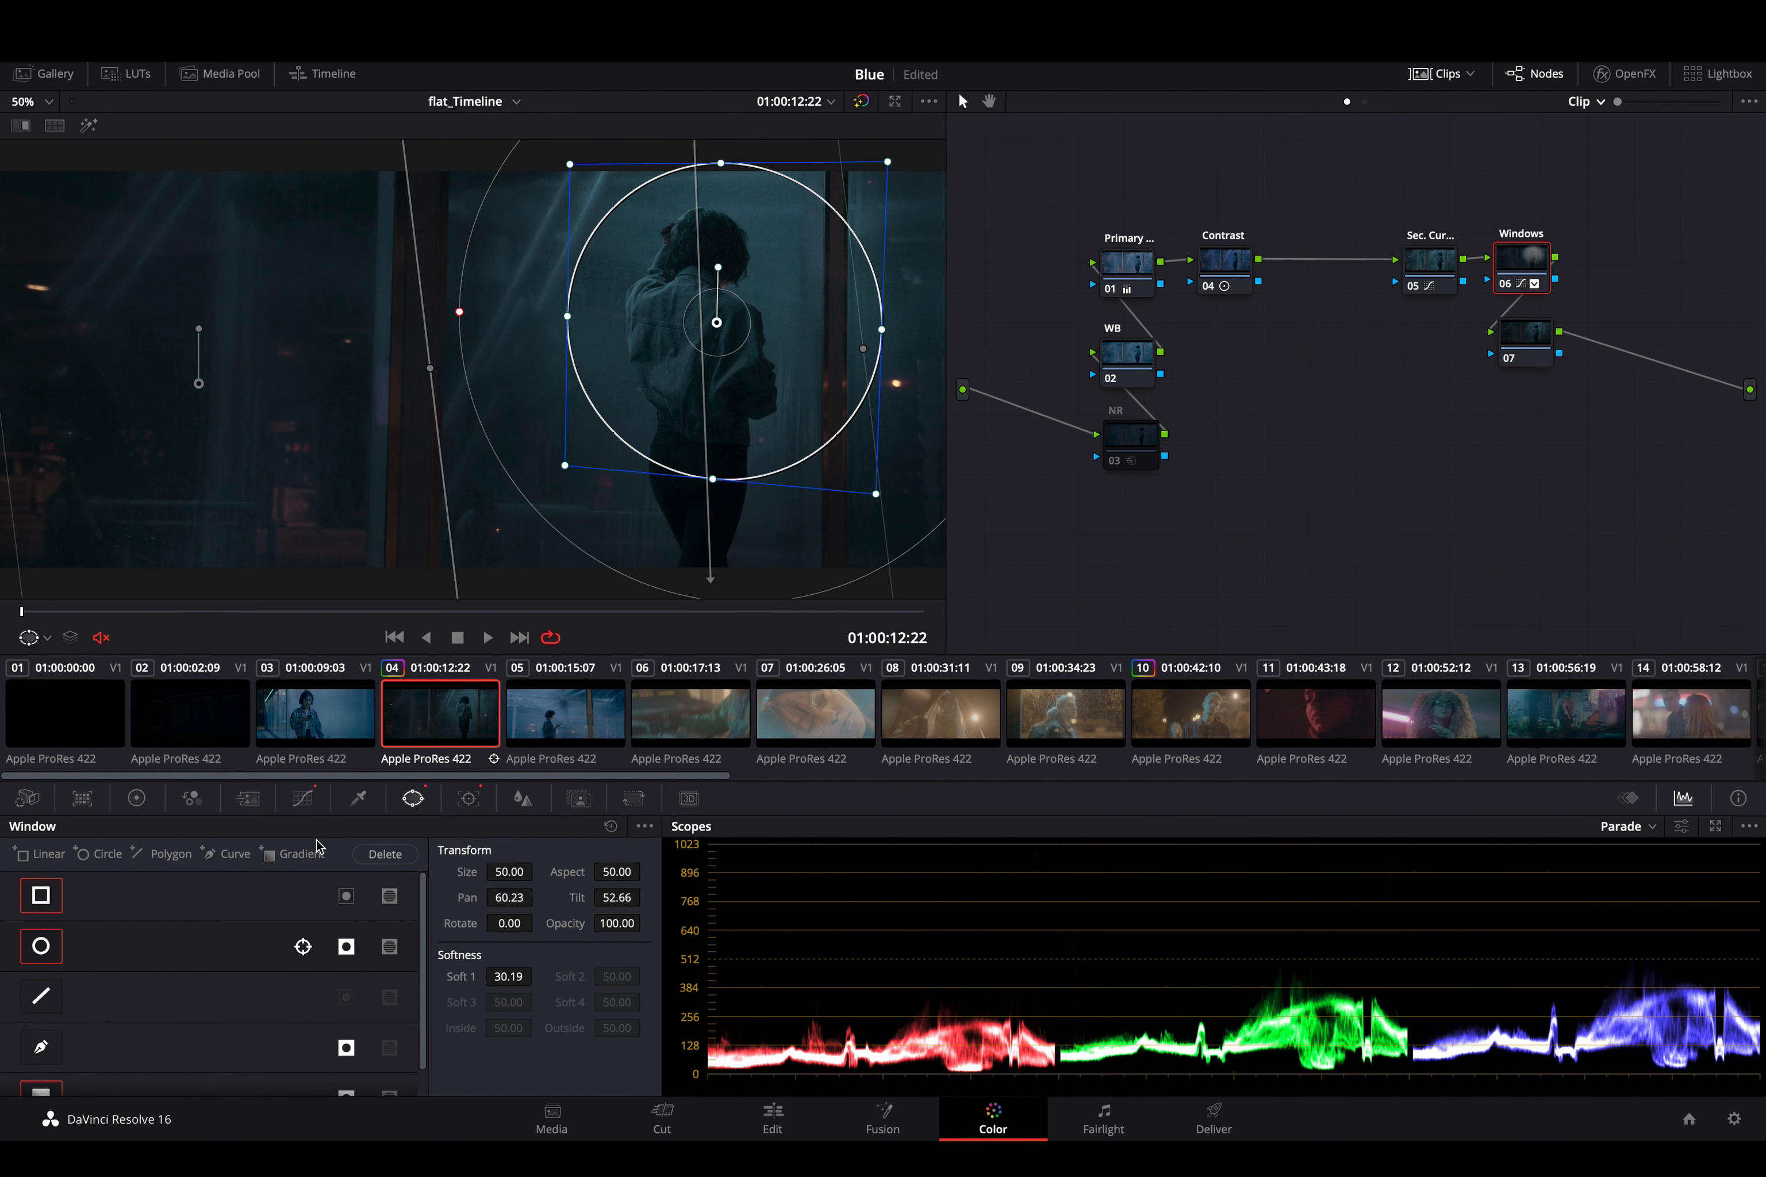
left_click(303, 798)
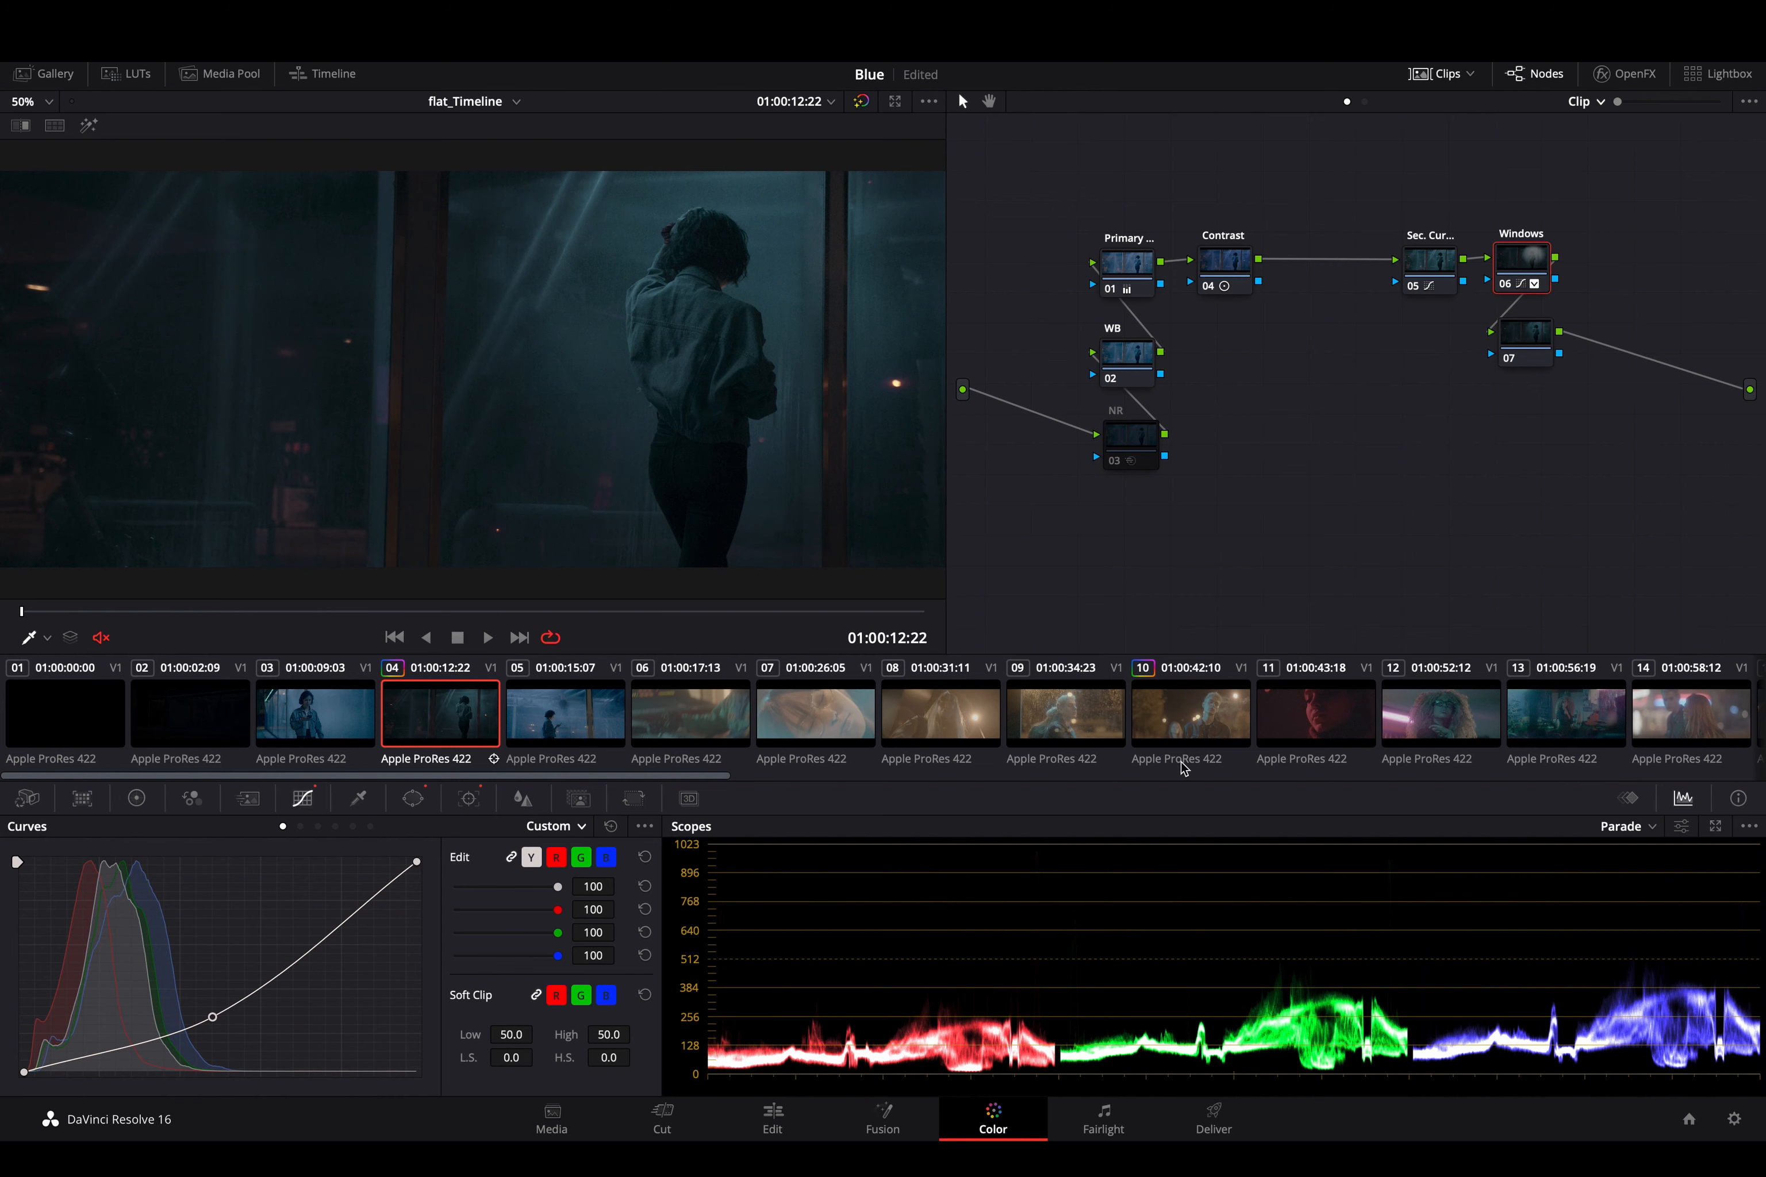
left_click(1632, 806)
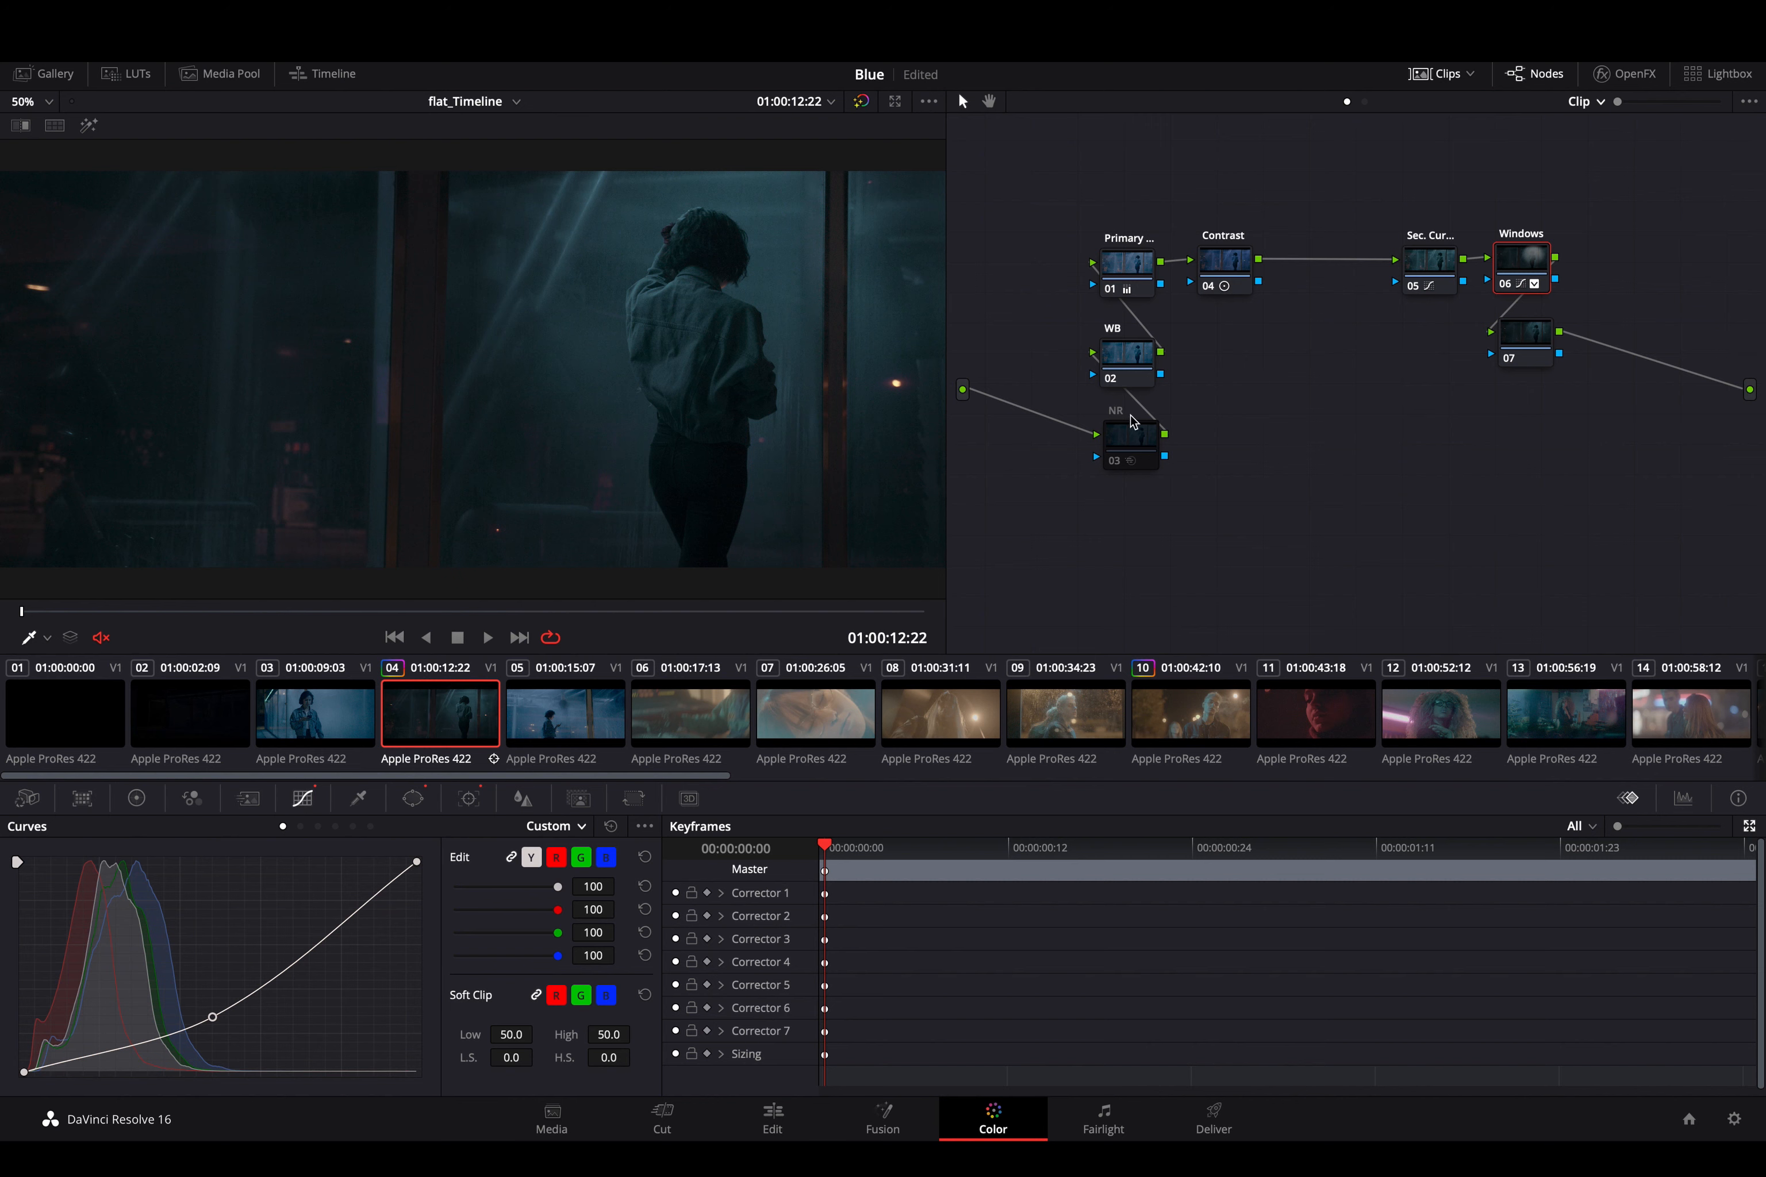
- Enable automatic keyframing for Corrector 6 and keyframe a darker custom curve at 00:00:01:24 by shifting its midpoint toward the highlights
left_click(1120, 279)
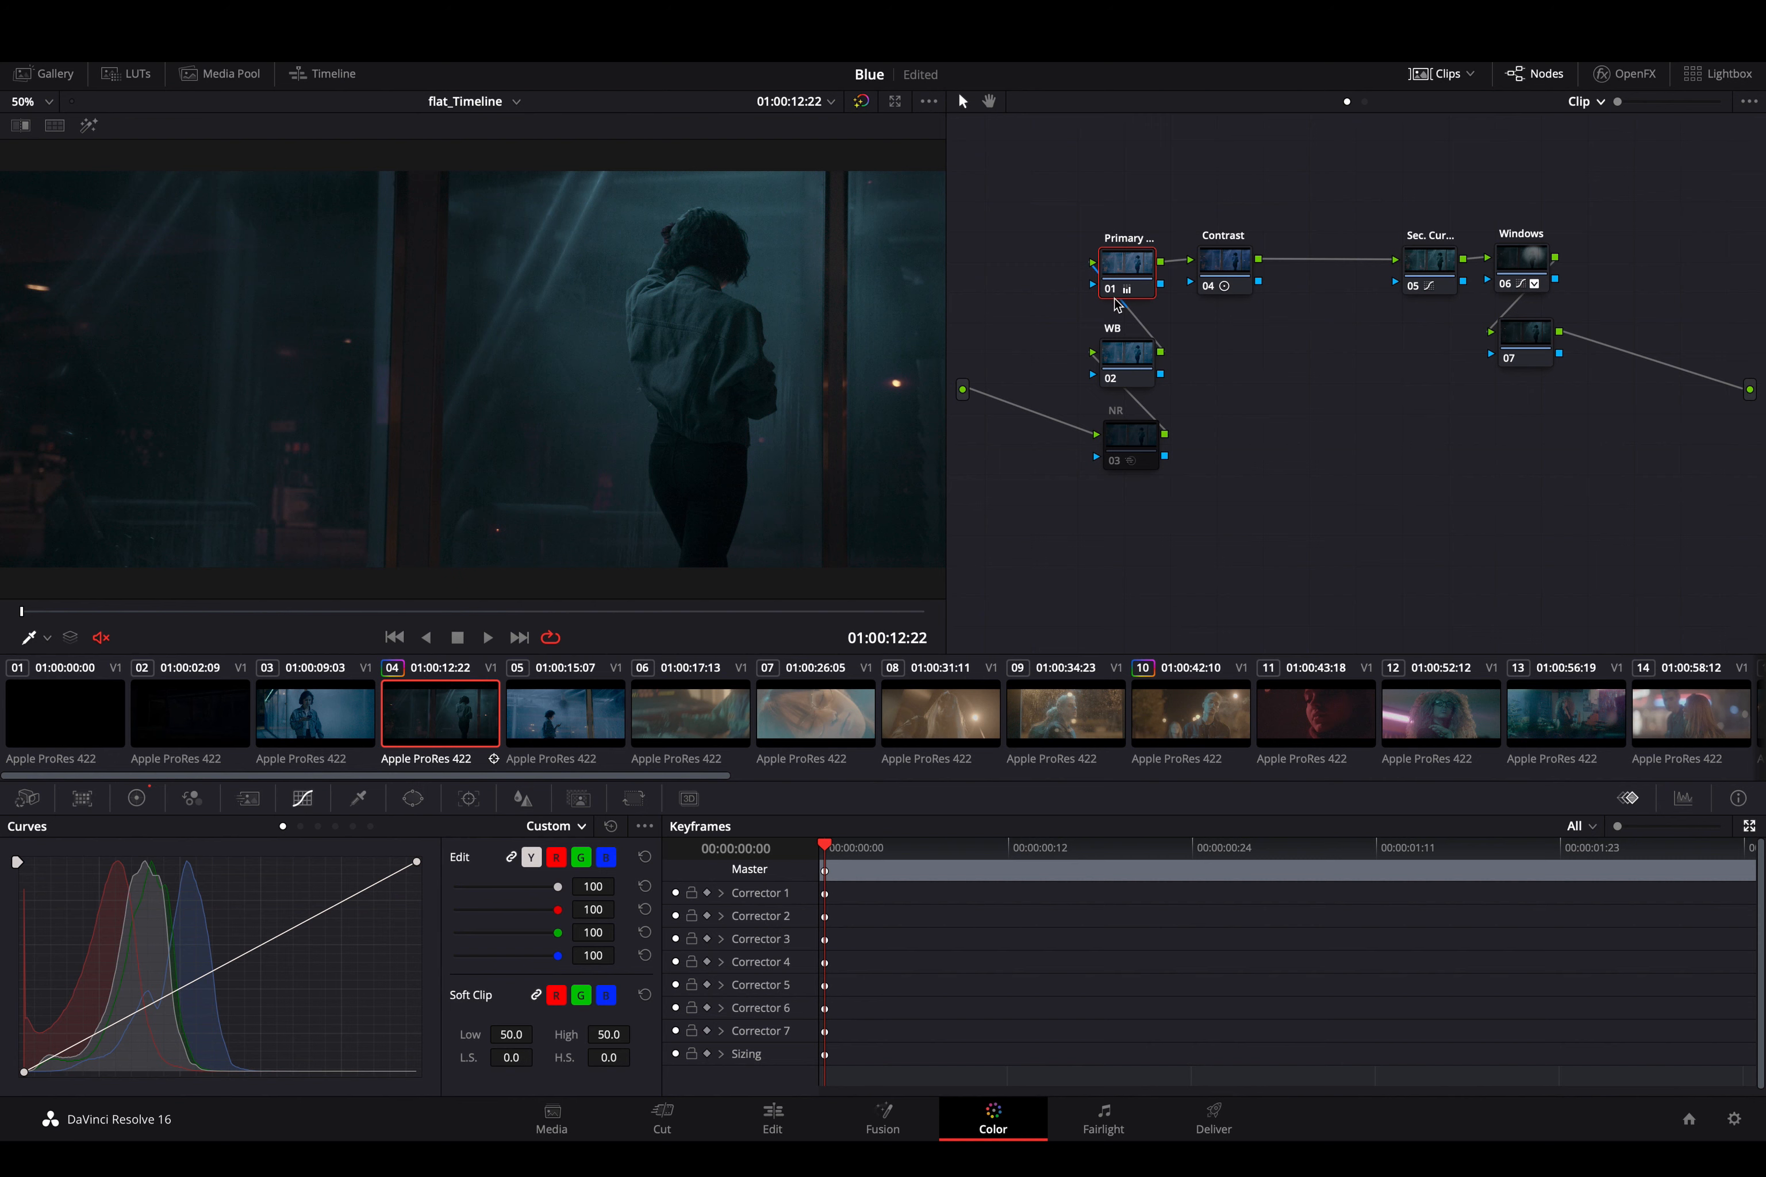
left_click(1548, 265)
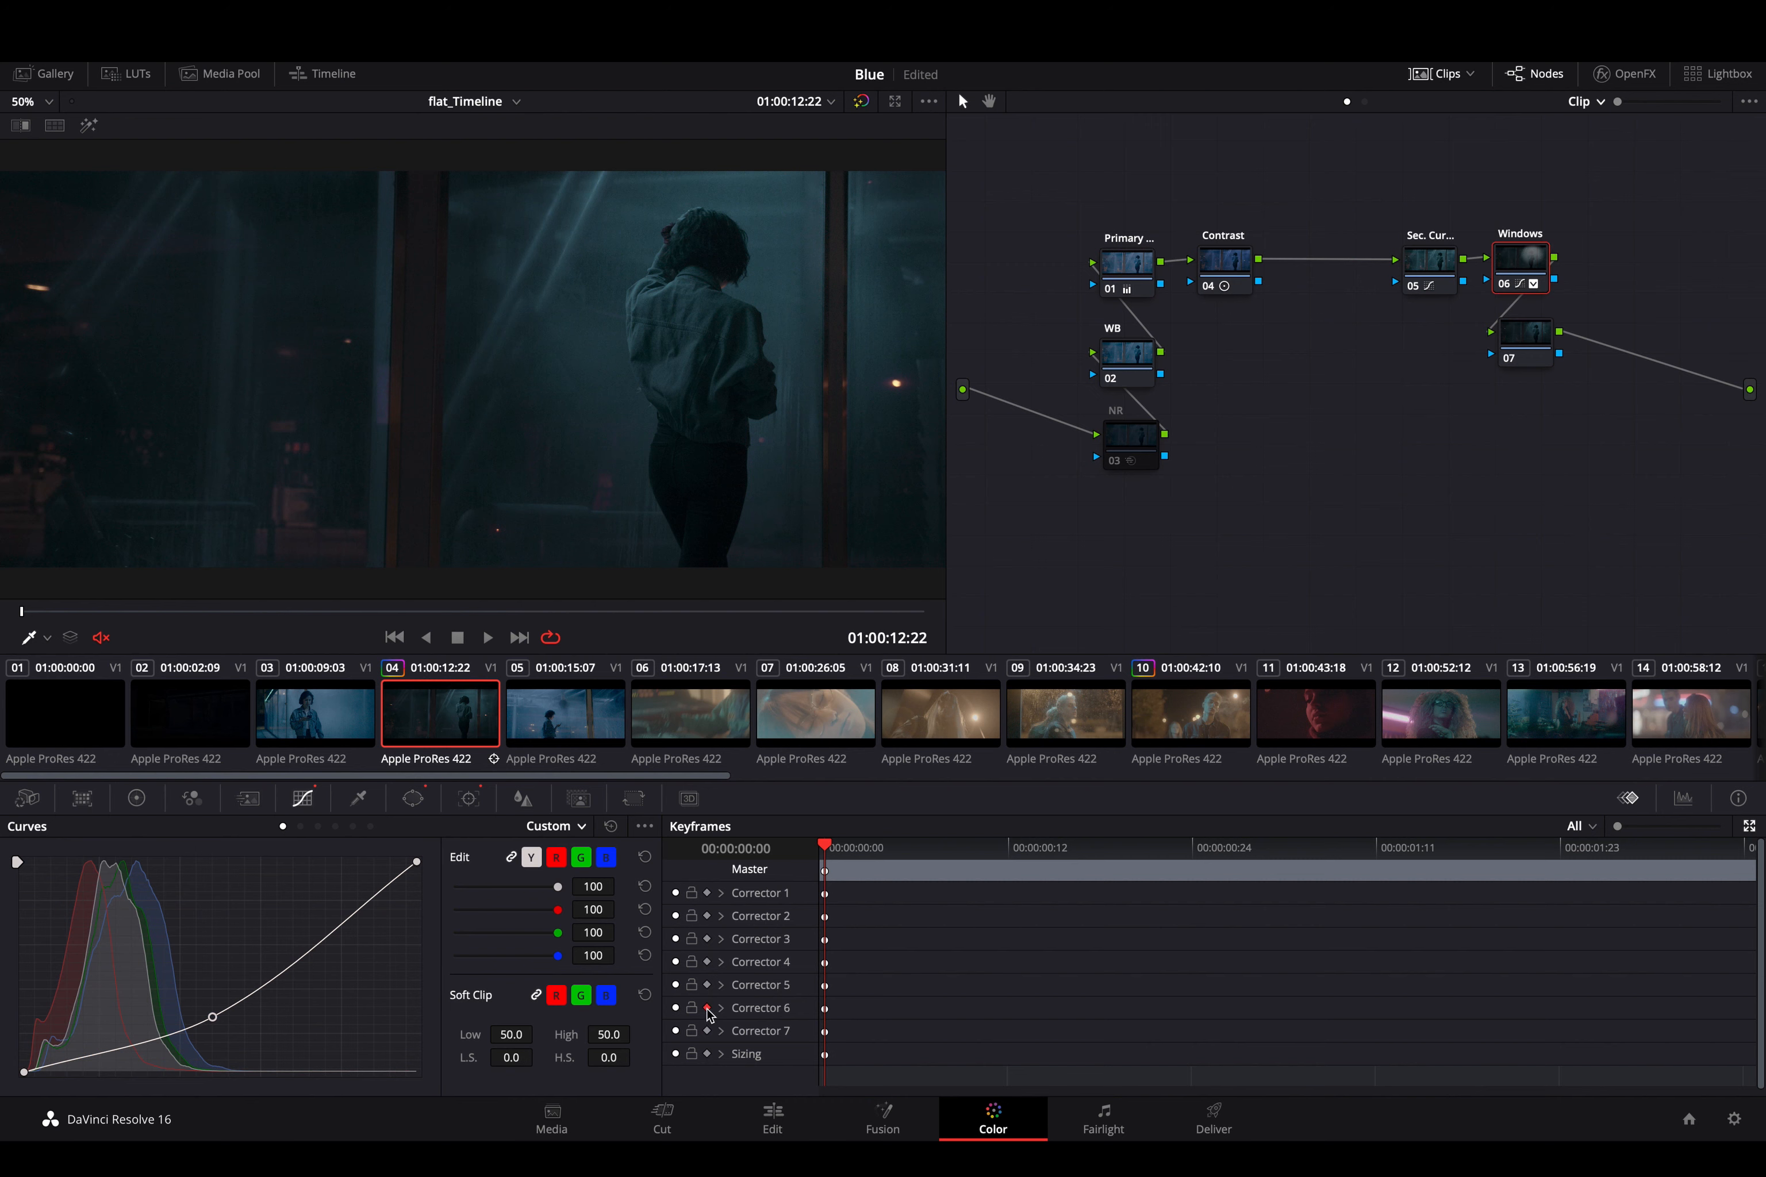
left_click_drag(849, 862, 1594, 896)
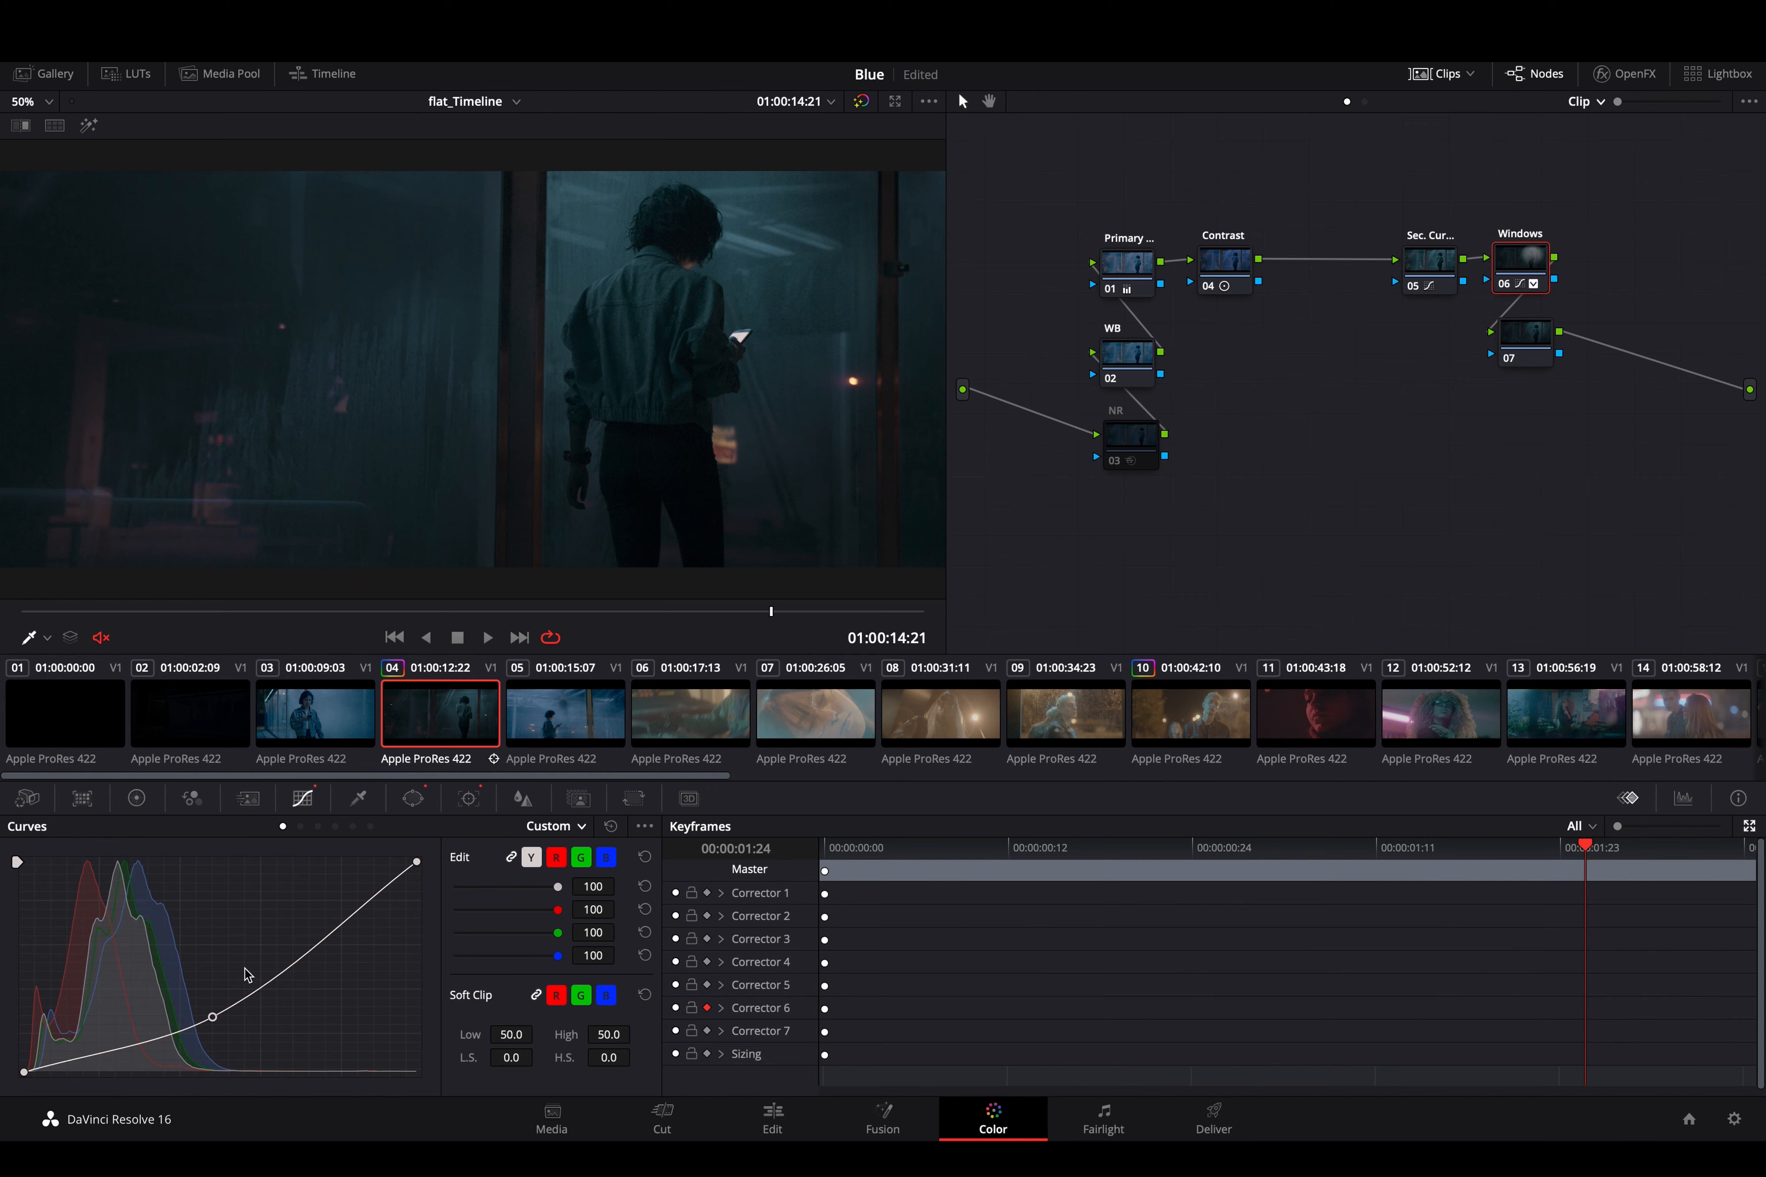
left_click_drag(214, 1017, 285, 1021)
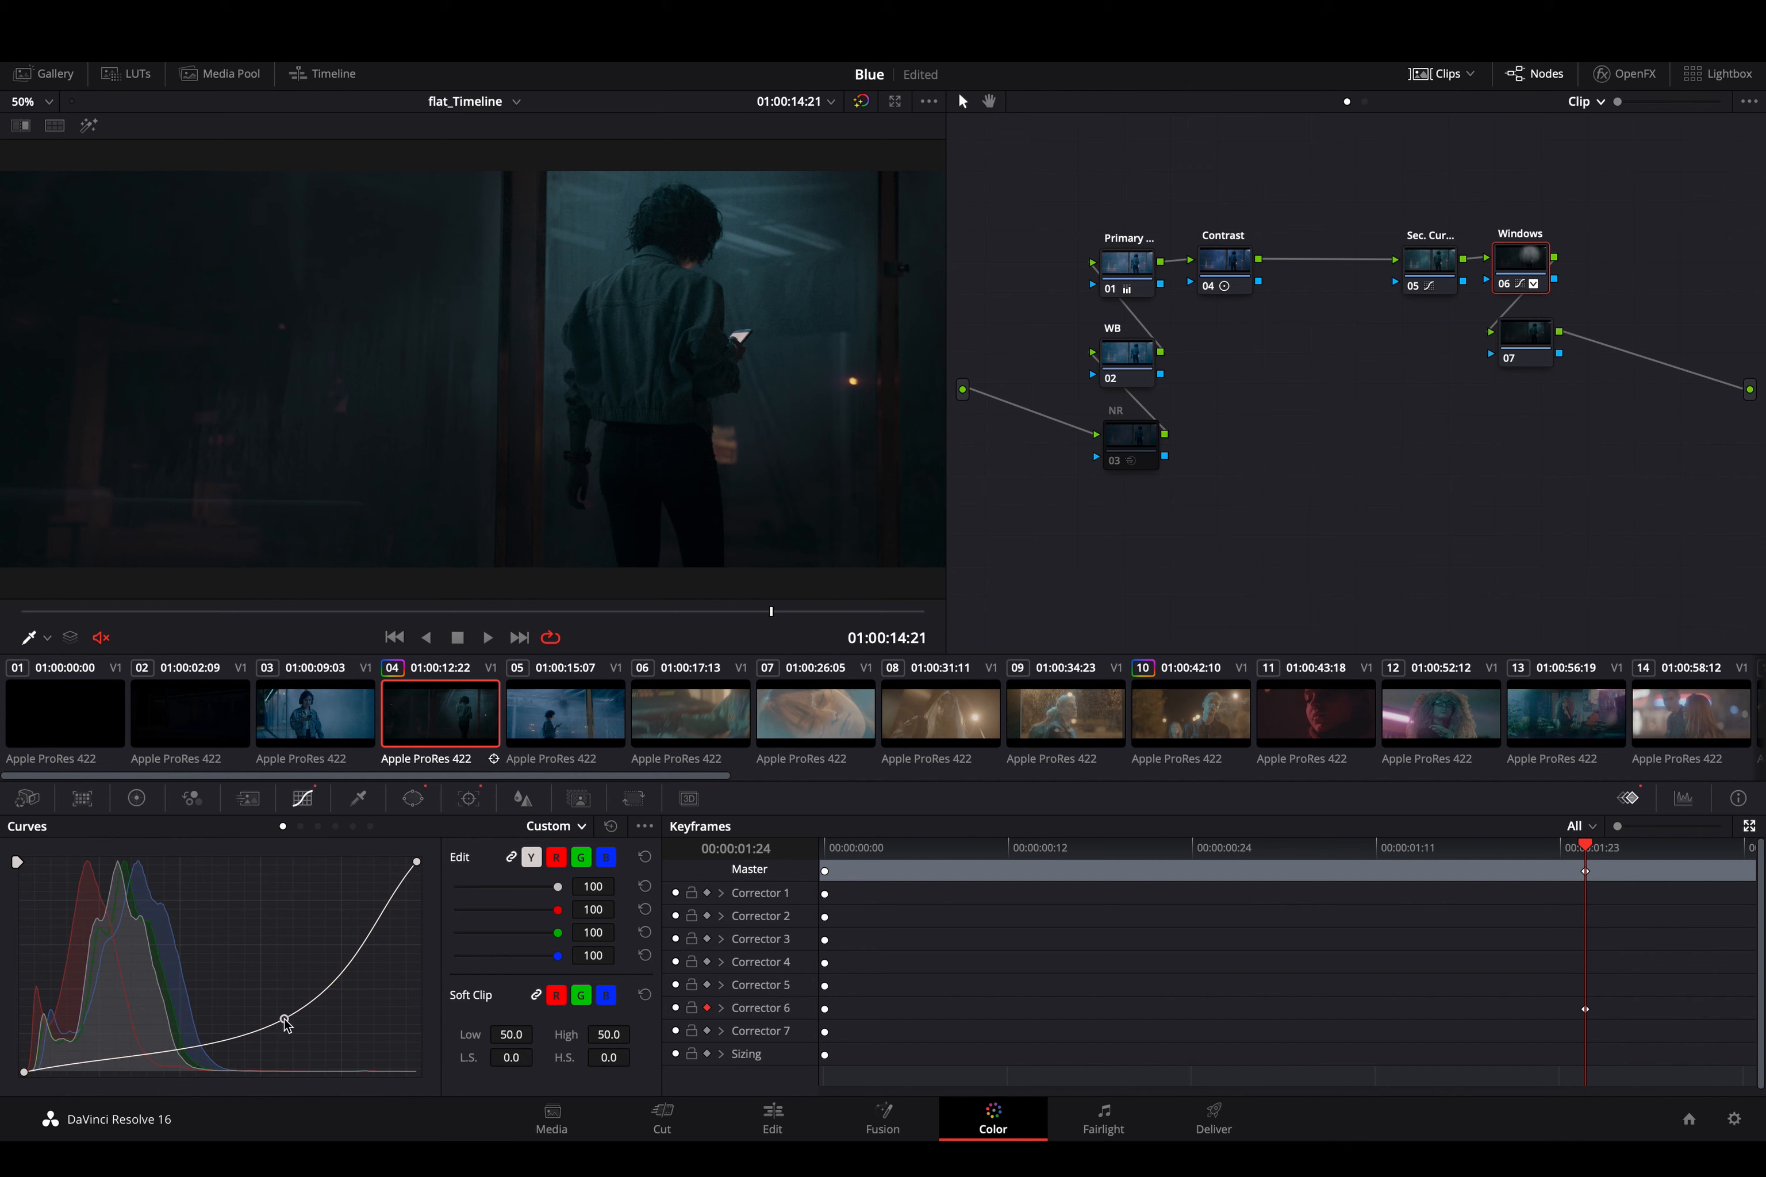
- Keyframe a brighter custom curve for Corrector 6 at 00:00:00:00 by shifting its midpoint toward the shadows
left_click(1398, 846)
left_click_drag(1138, 875, 817, 936)
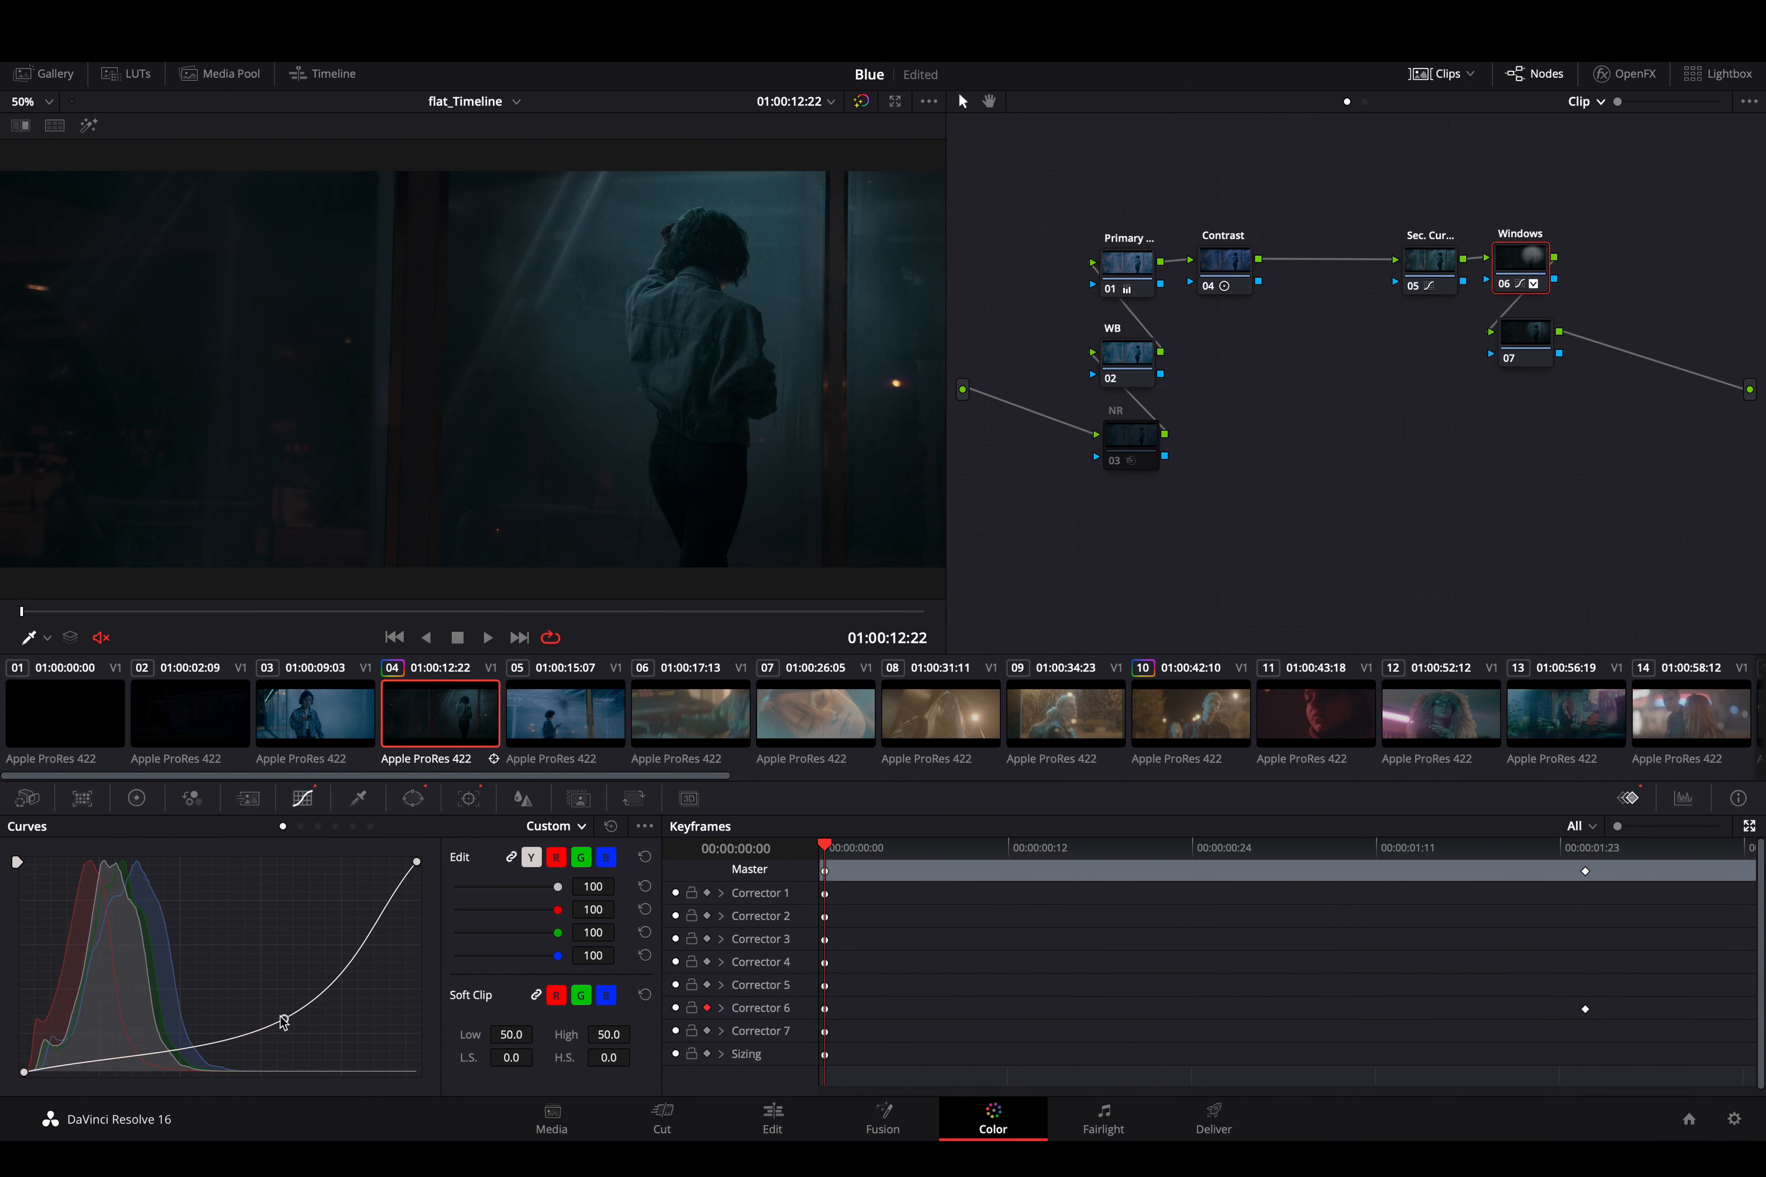
left_click_drag(284, 1022, 192, 1016)
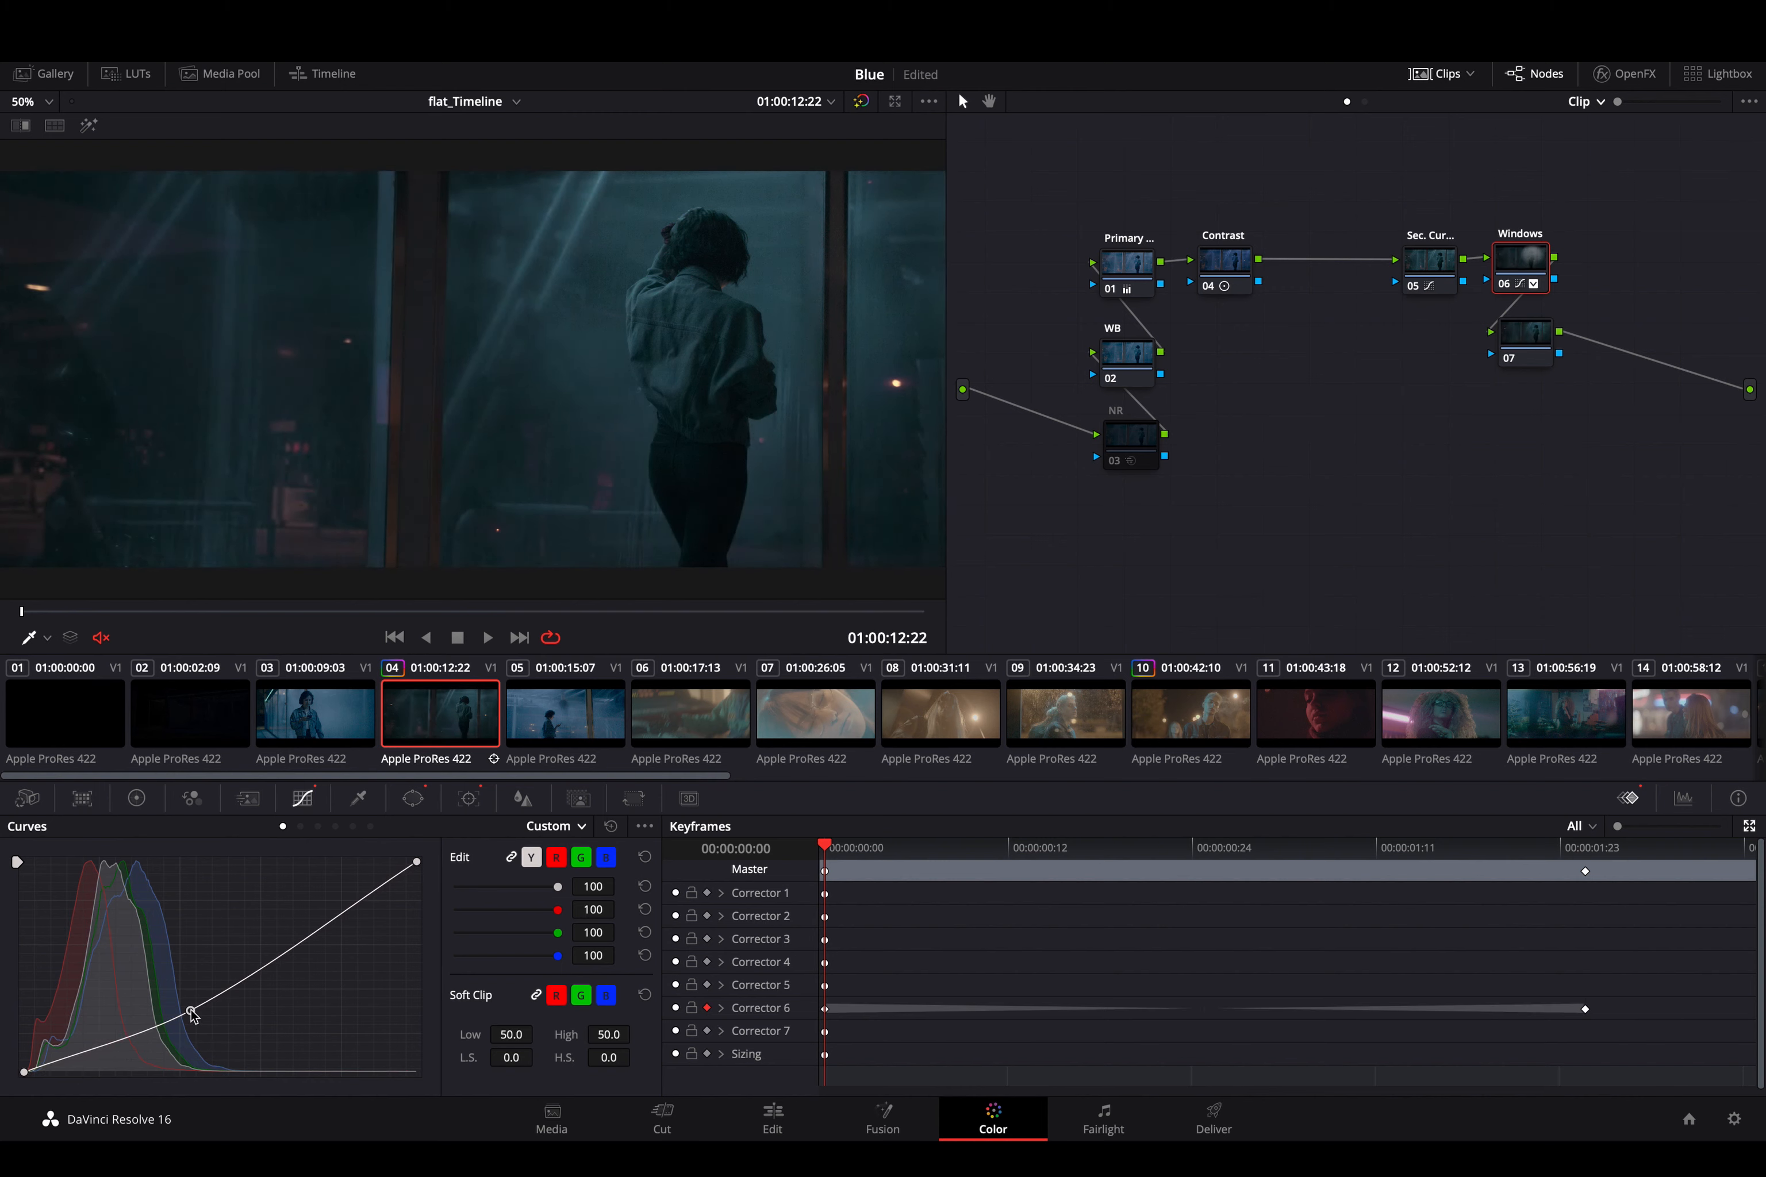
- Play back the darkening to check it, and add a dynamic keyframe for Corrector 6 at 00:00:01:00
key("space")
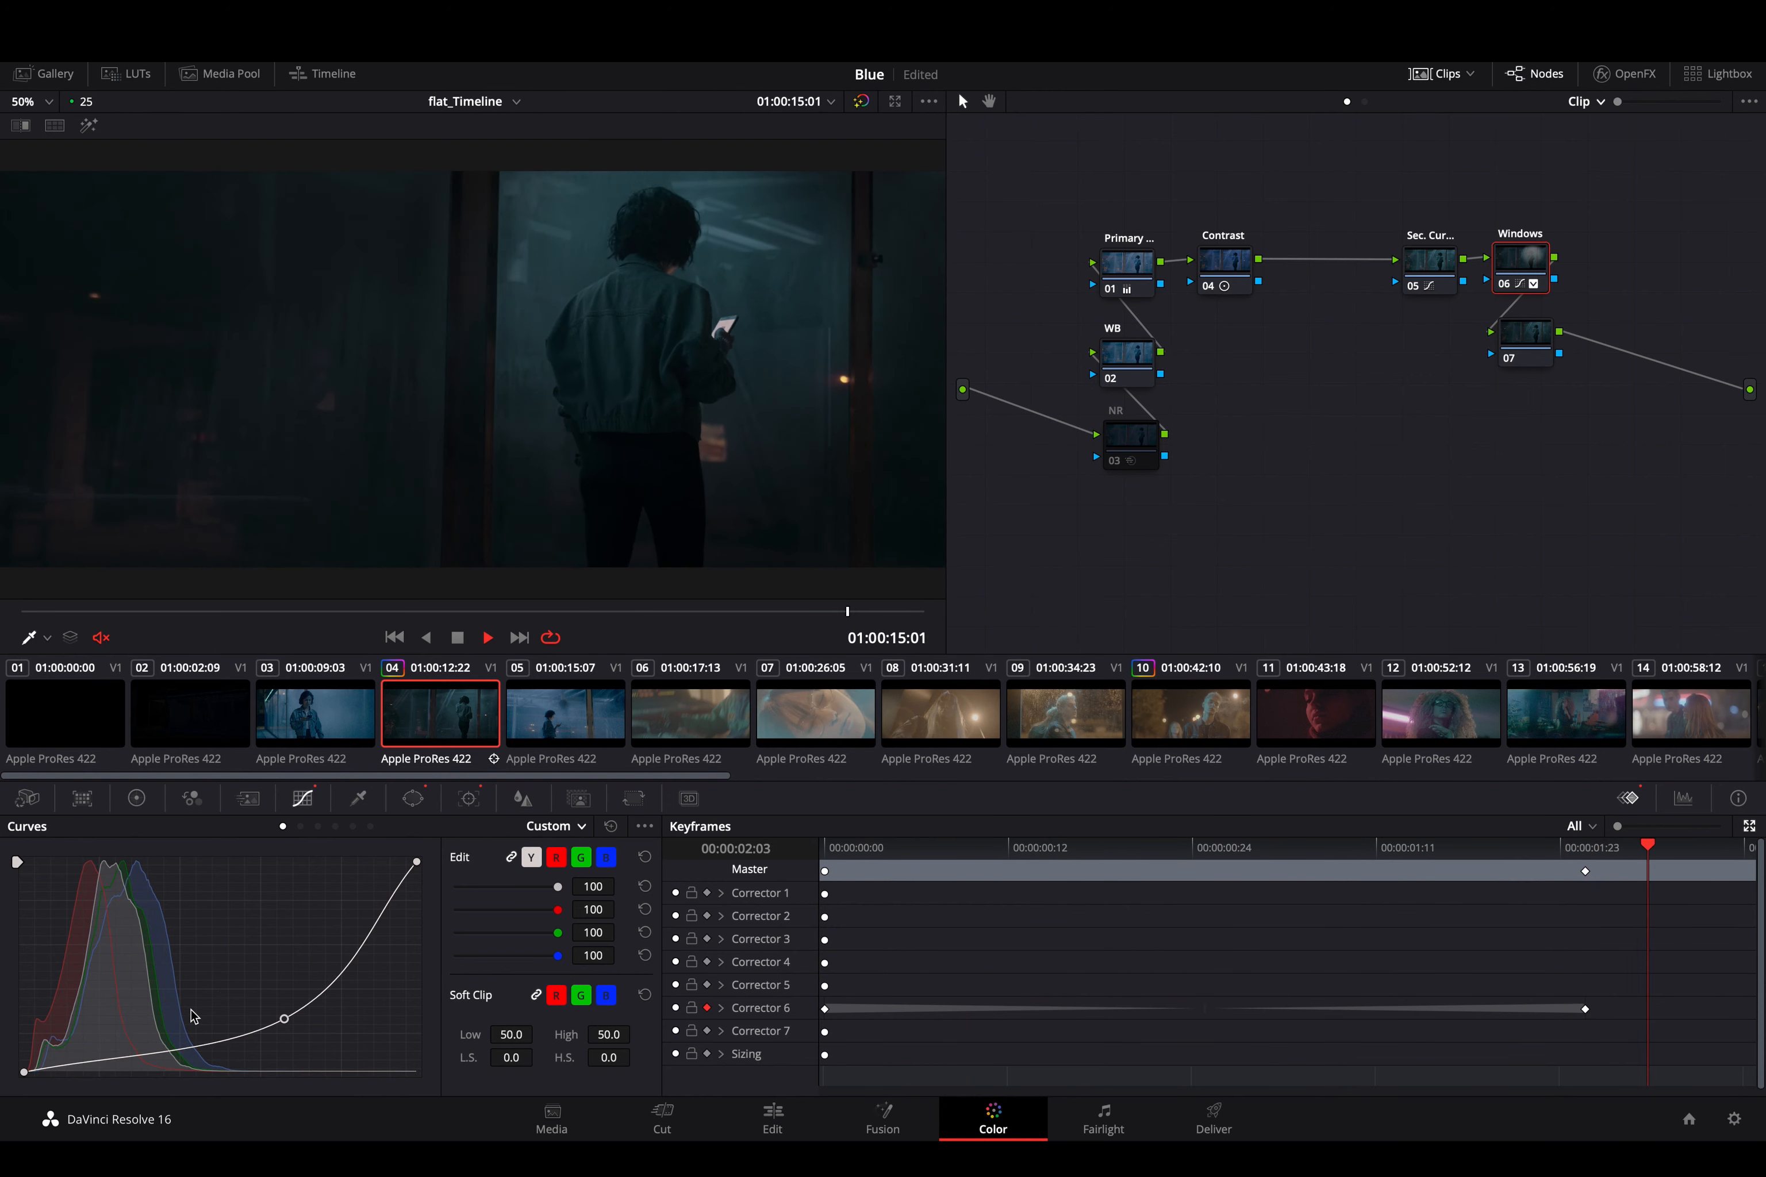
key("space")
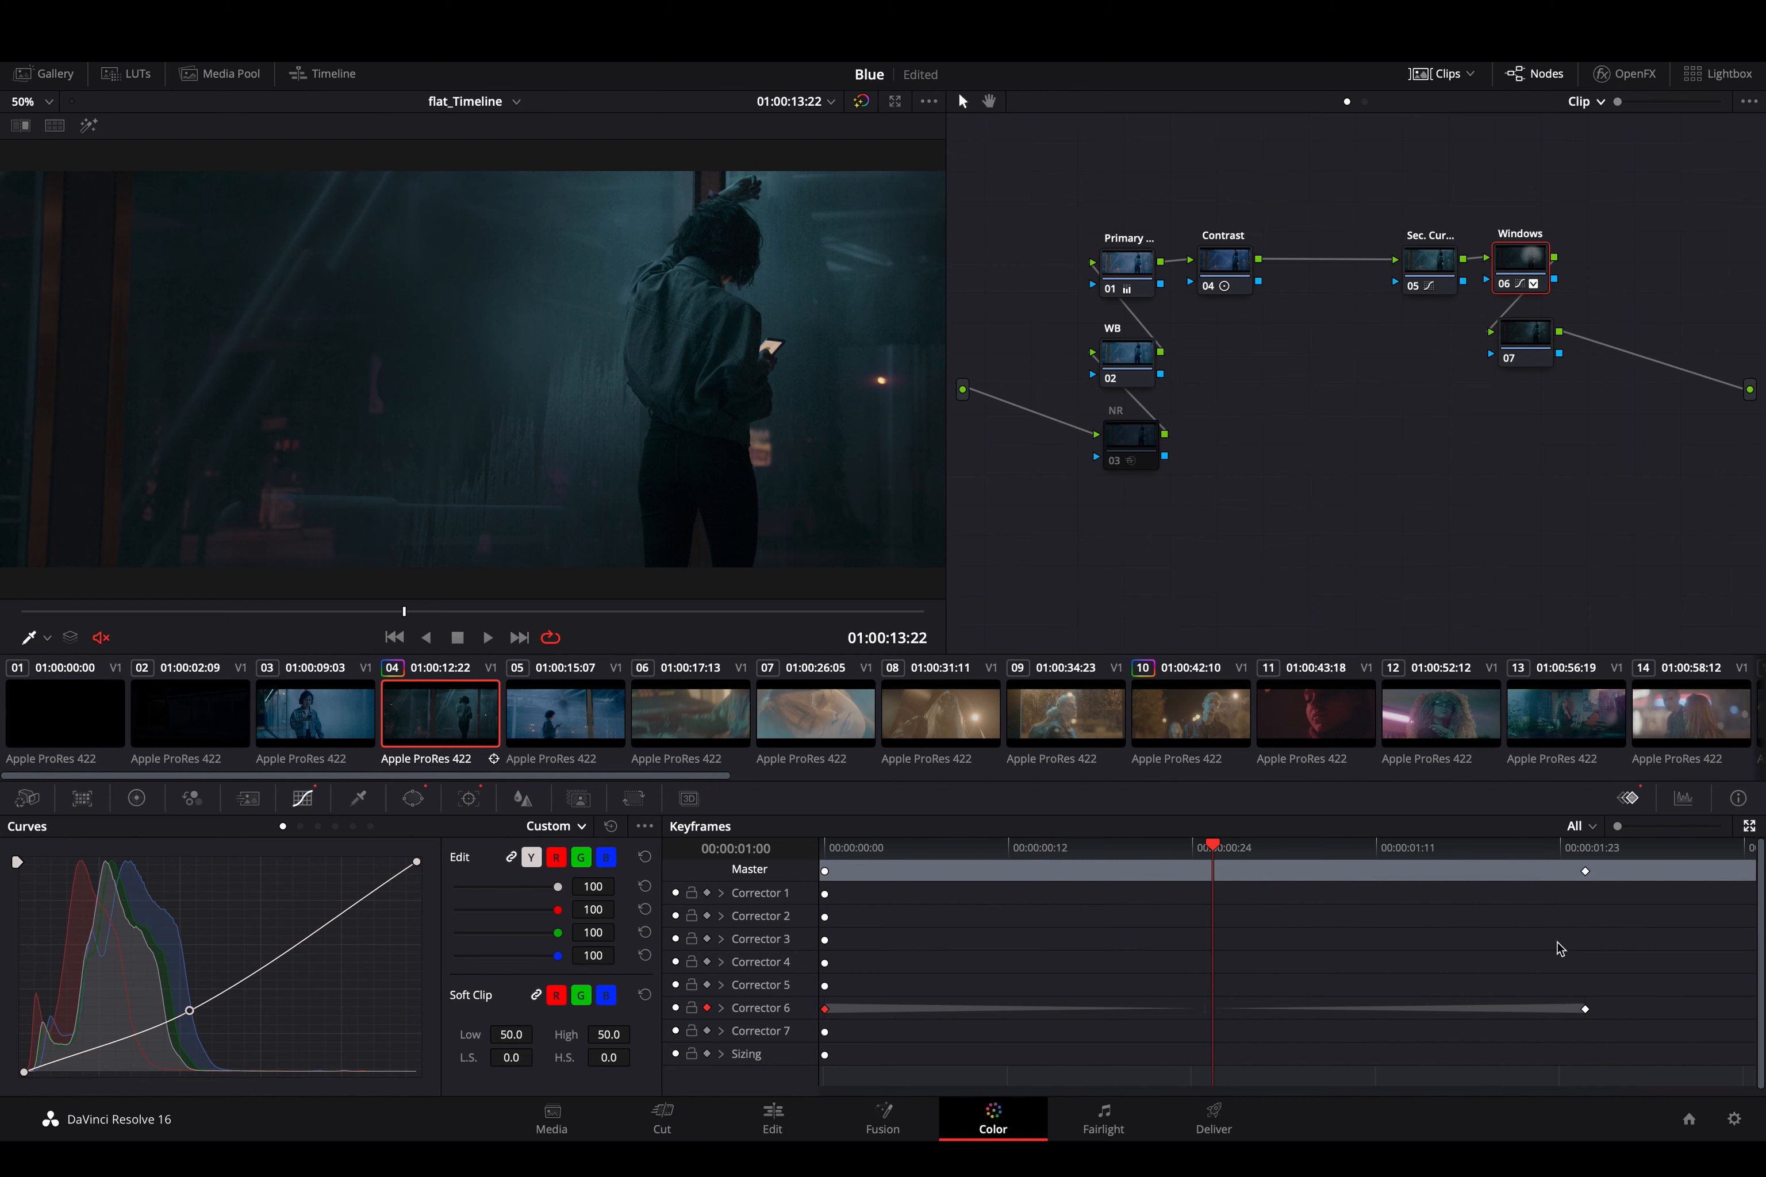
right_click(1588, 1009)
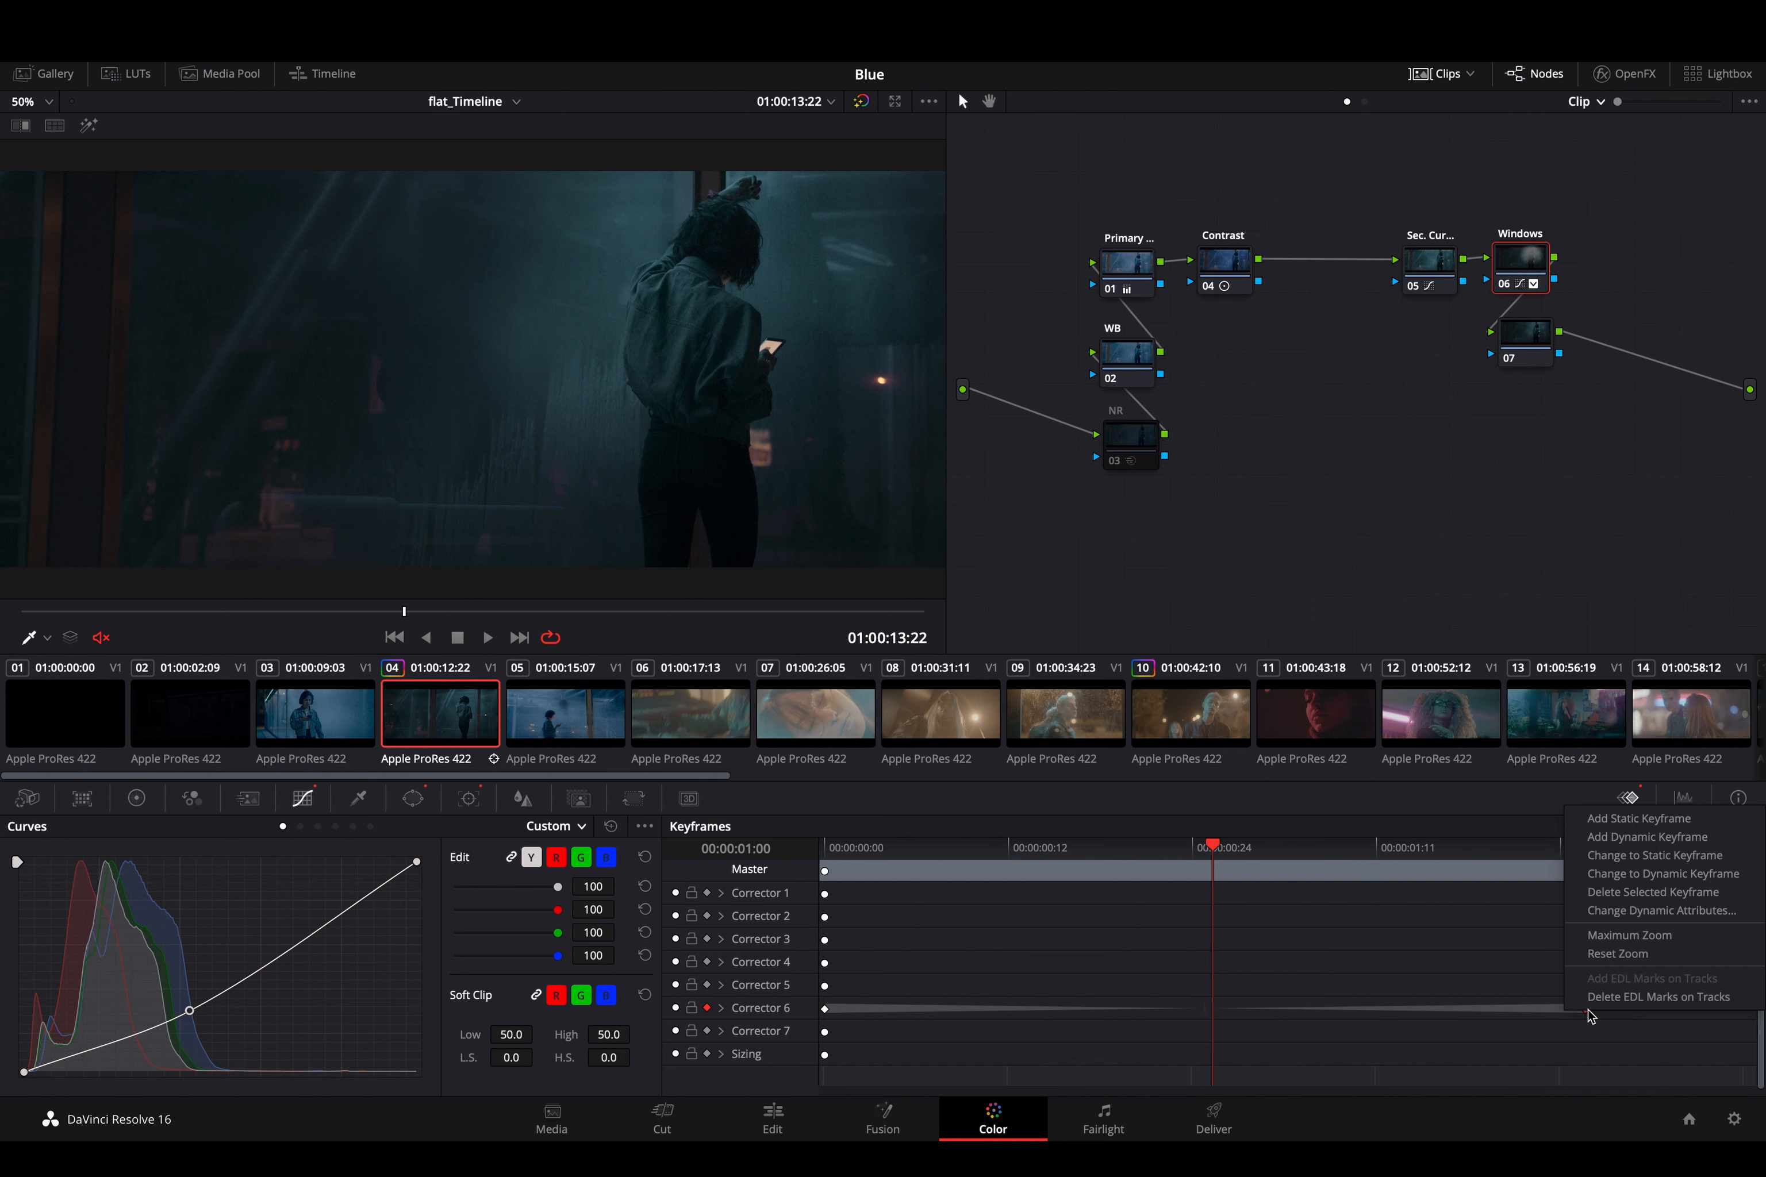
left_click(1402, 960)
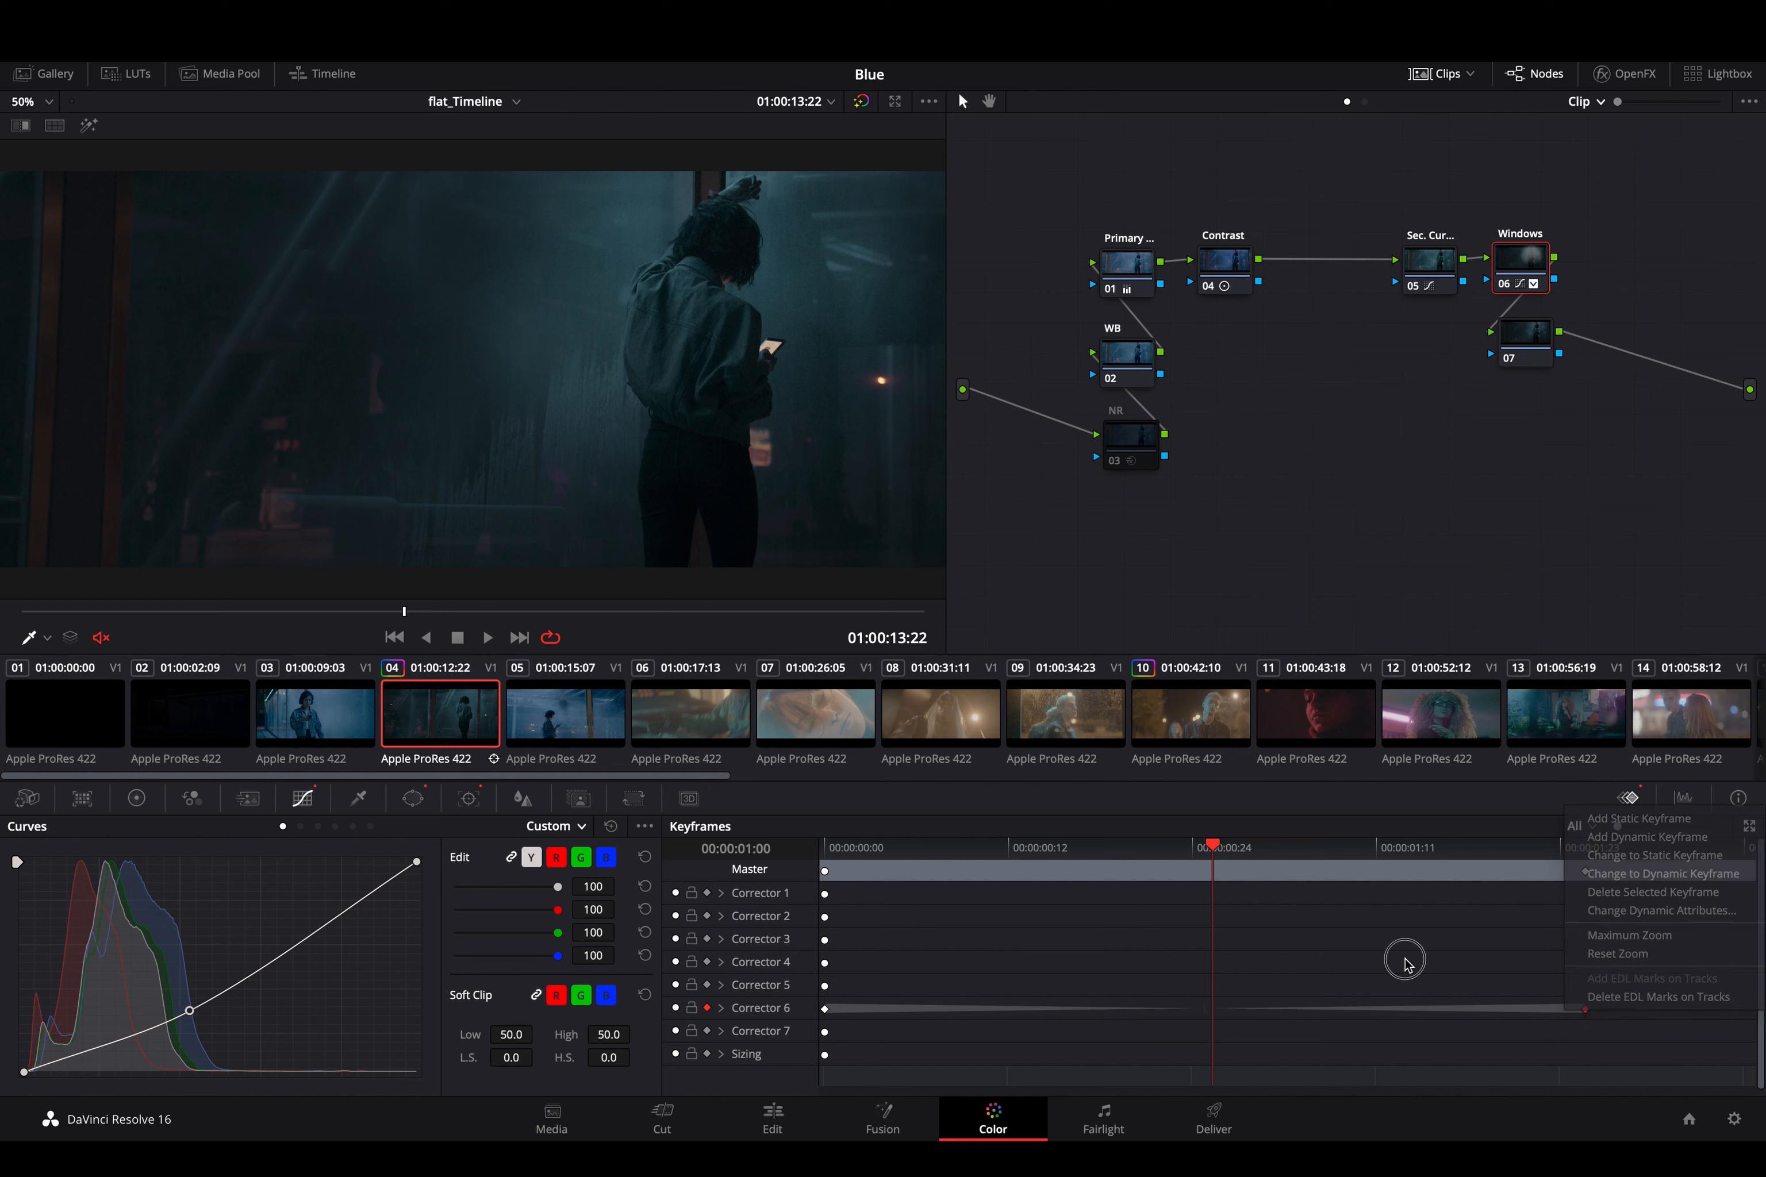
right_click(1587, 1014)
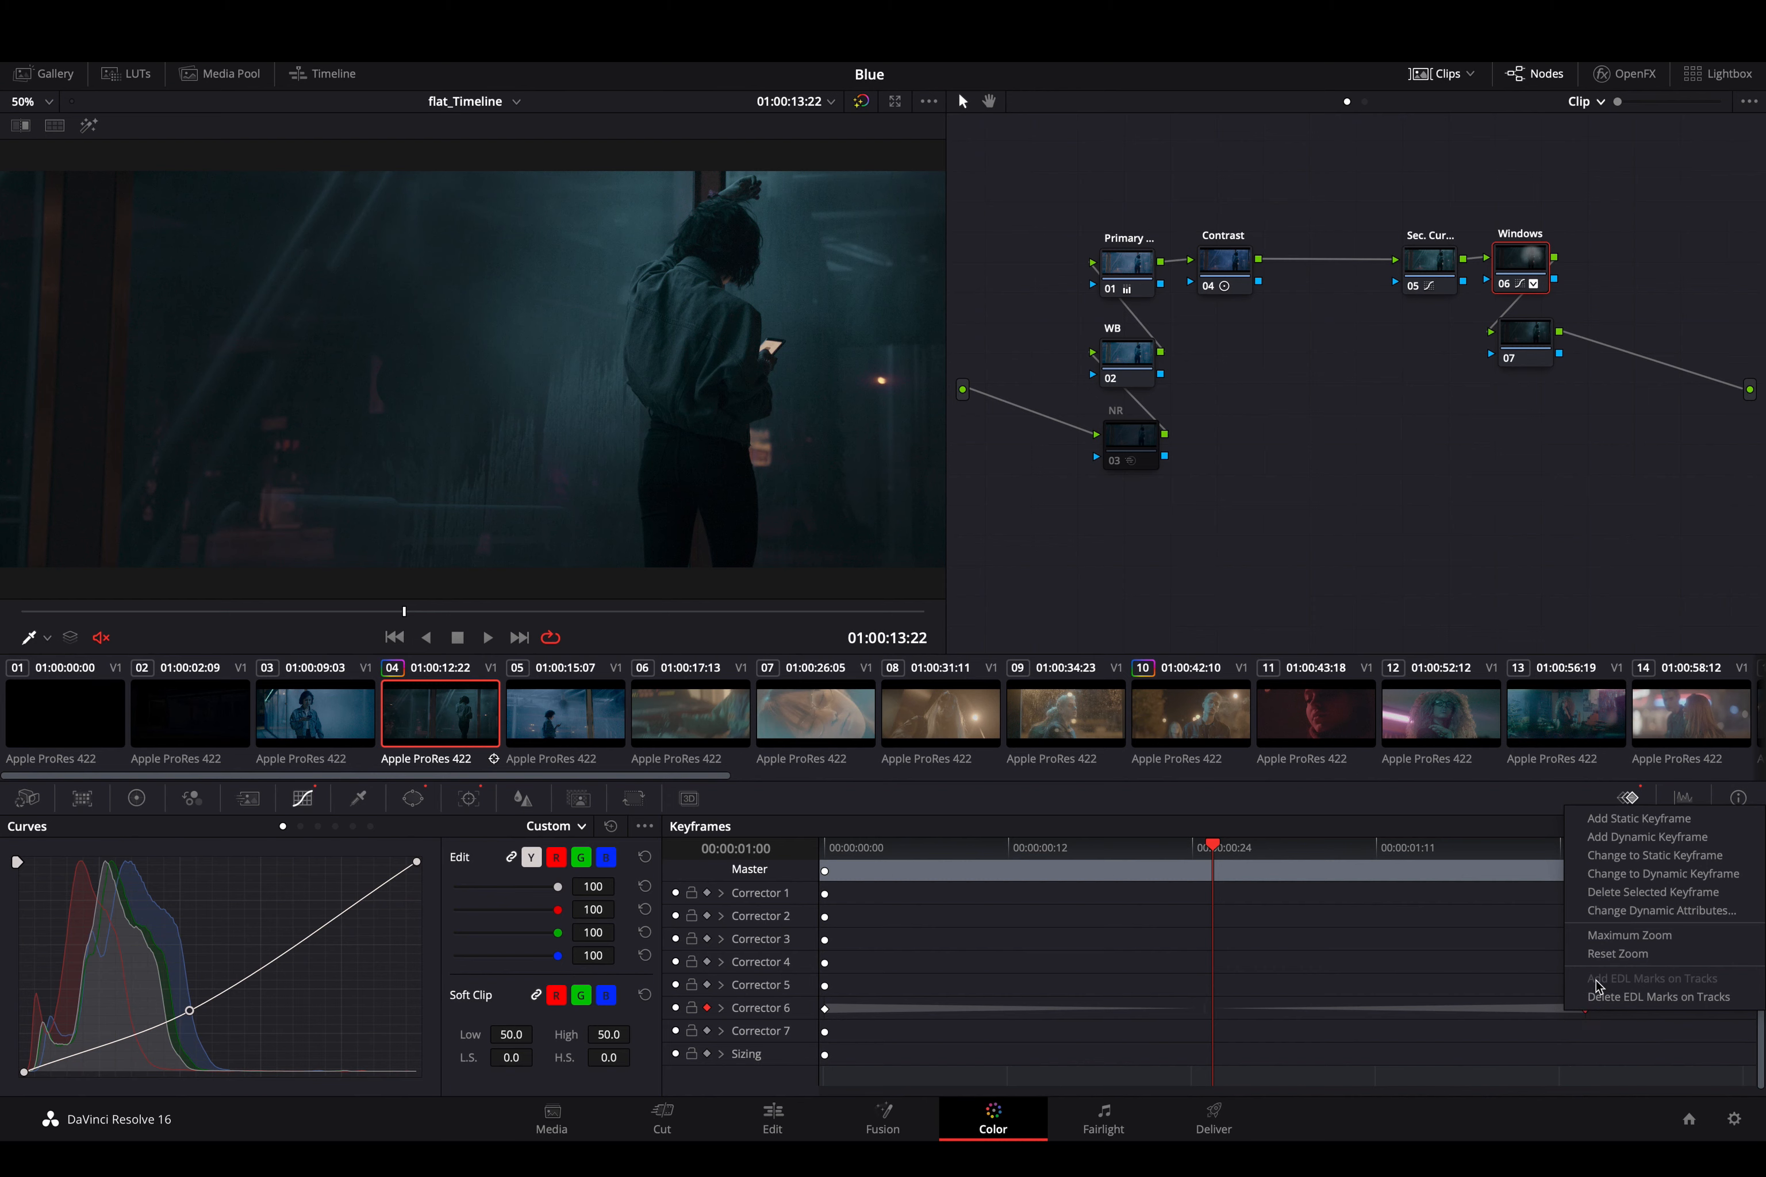
left_click(1677, 837)
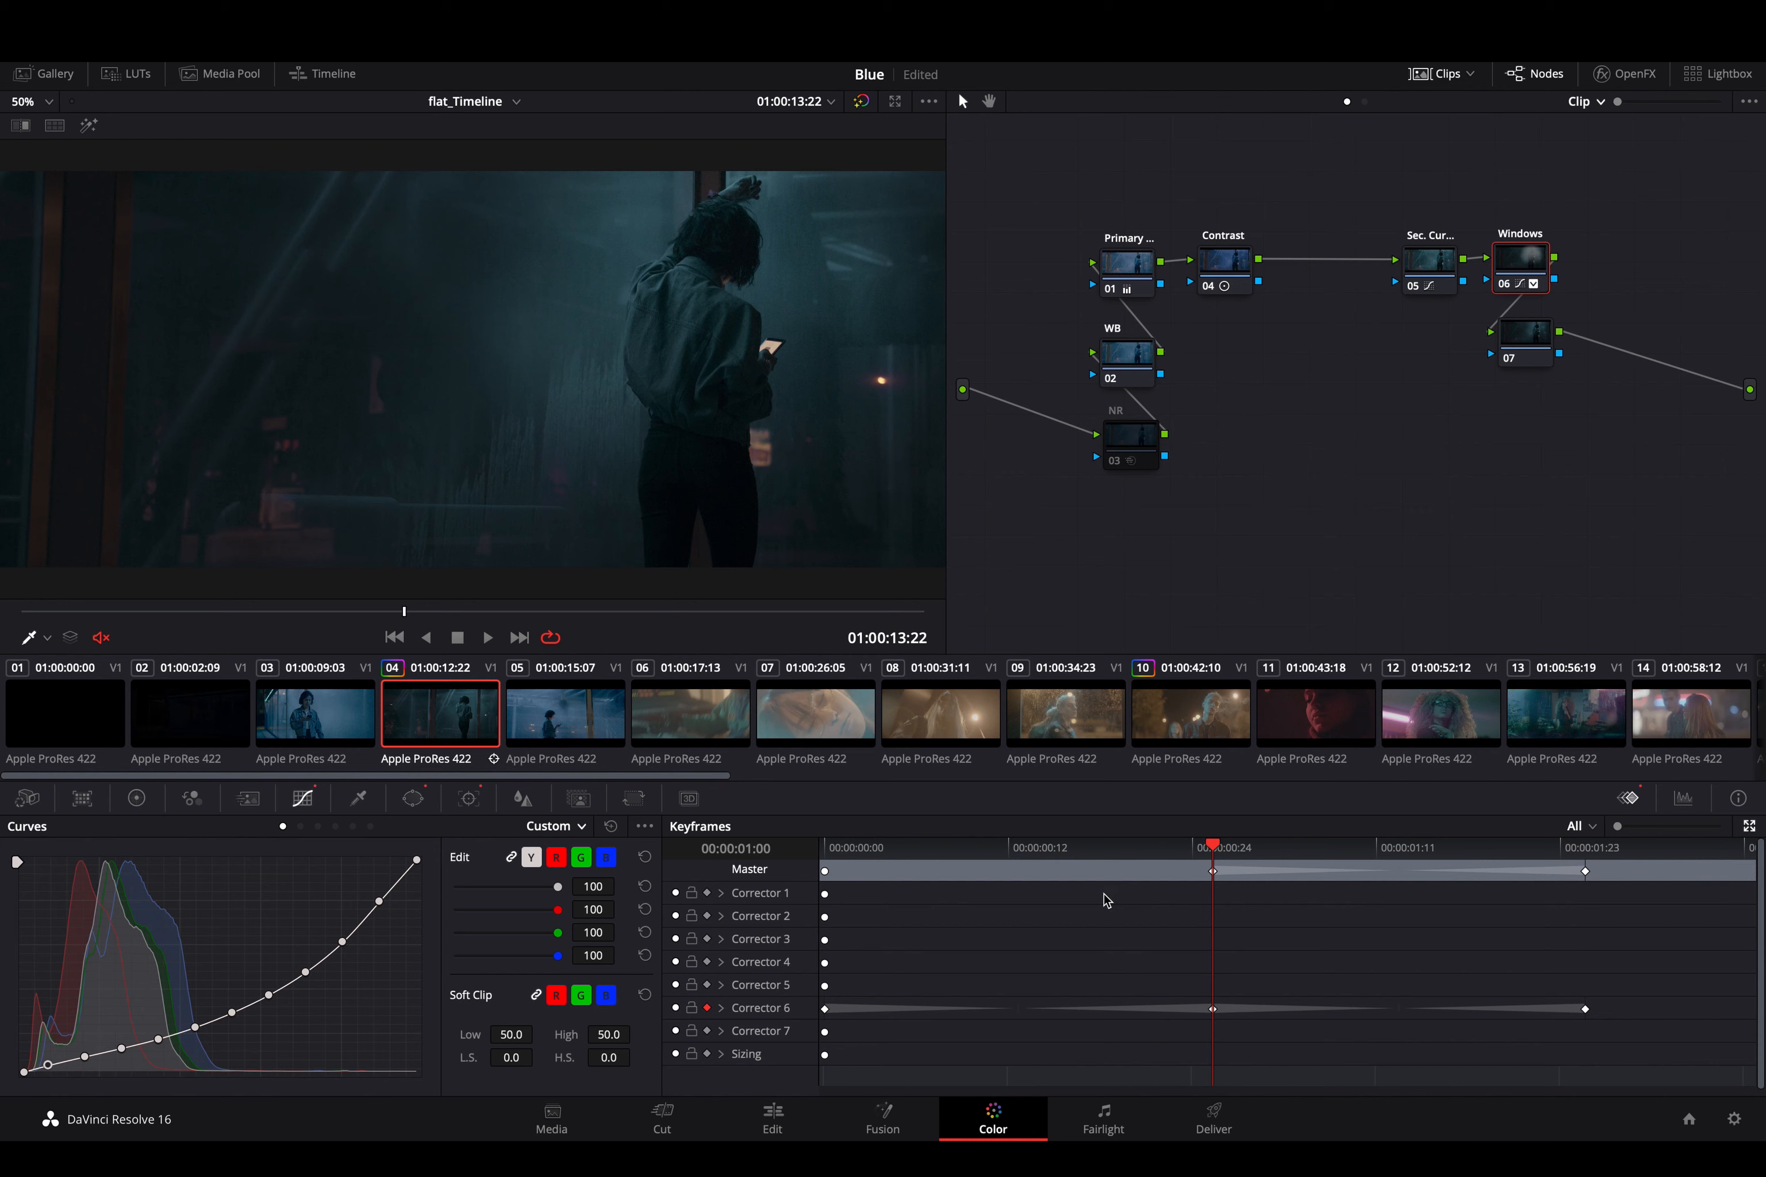
- Try moving the keyframe at 00:00:01:00 right beside the clip's first keyframe, and play back the transition
left_click_drag(1159, 853, 840, 872)
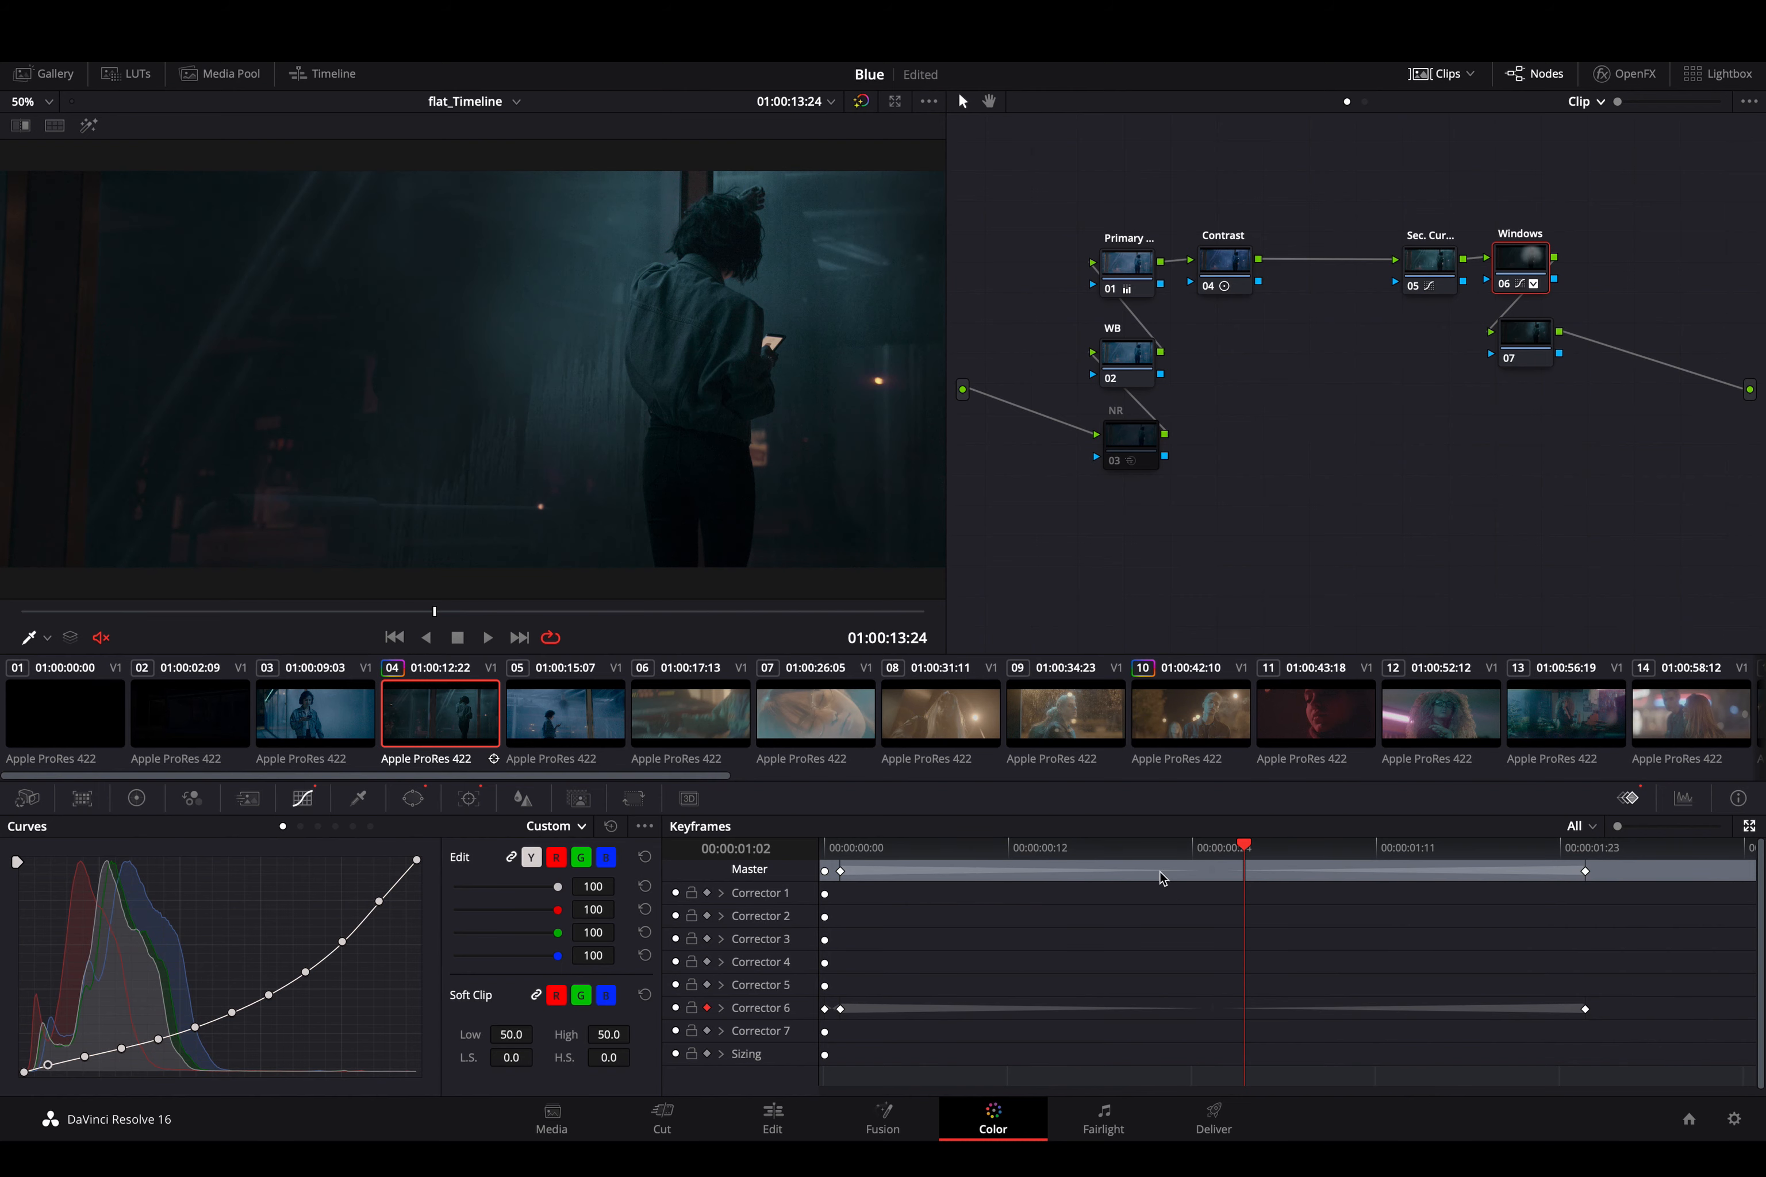
left_click_drag(1161, 846, 904, 911)
key("space")
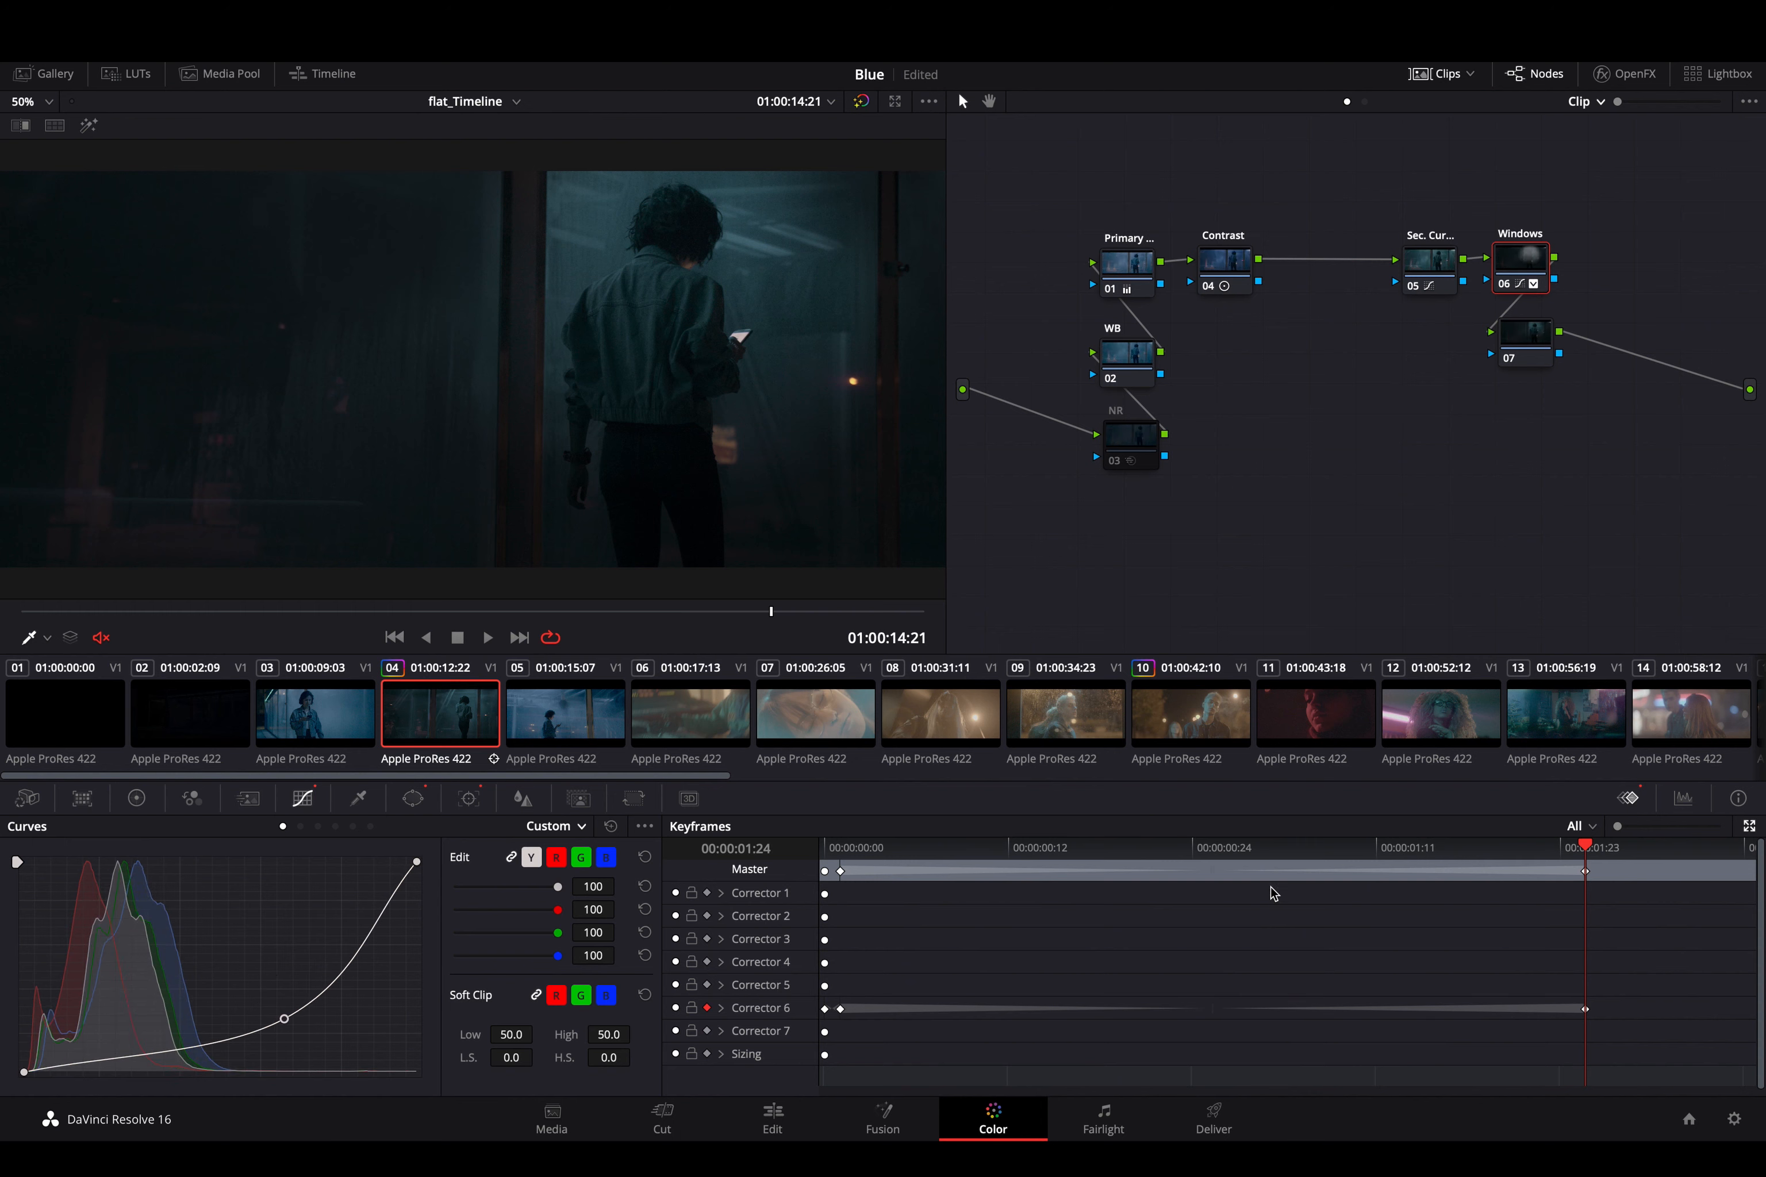
- Make Corrector 6's keyframe at 00:00:01:24 dynamic, ease it with Start Dissolve 4 and a slightly higher End Dissolve, and scrub through the transition
right_click(1588, 1013)
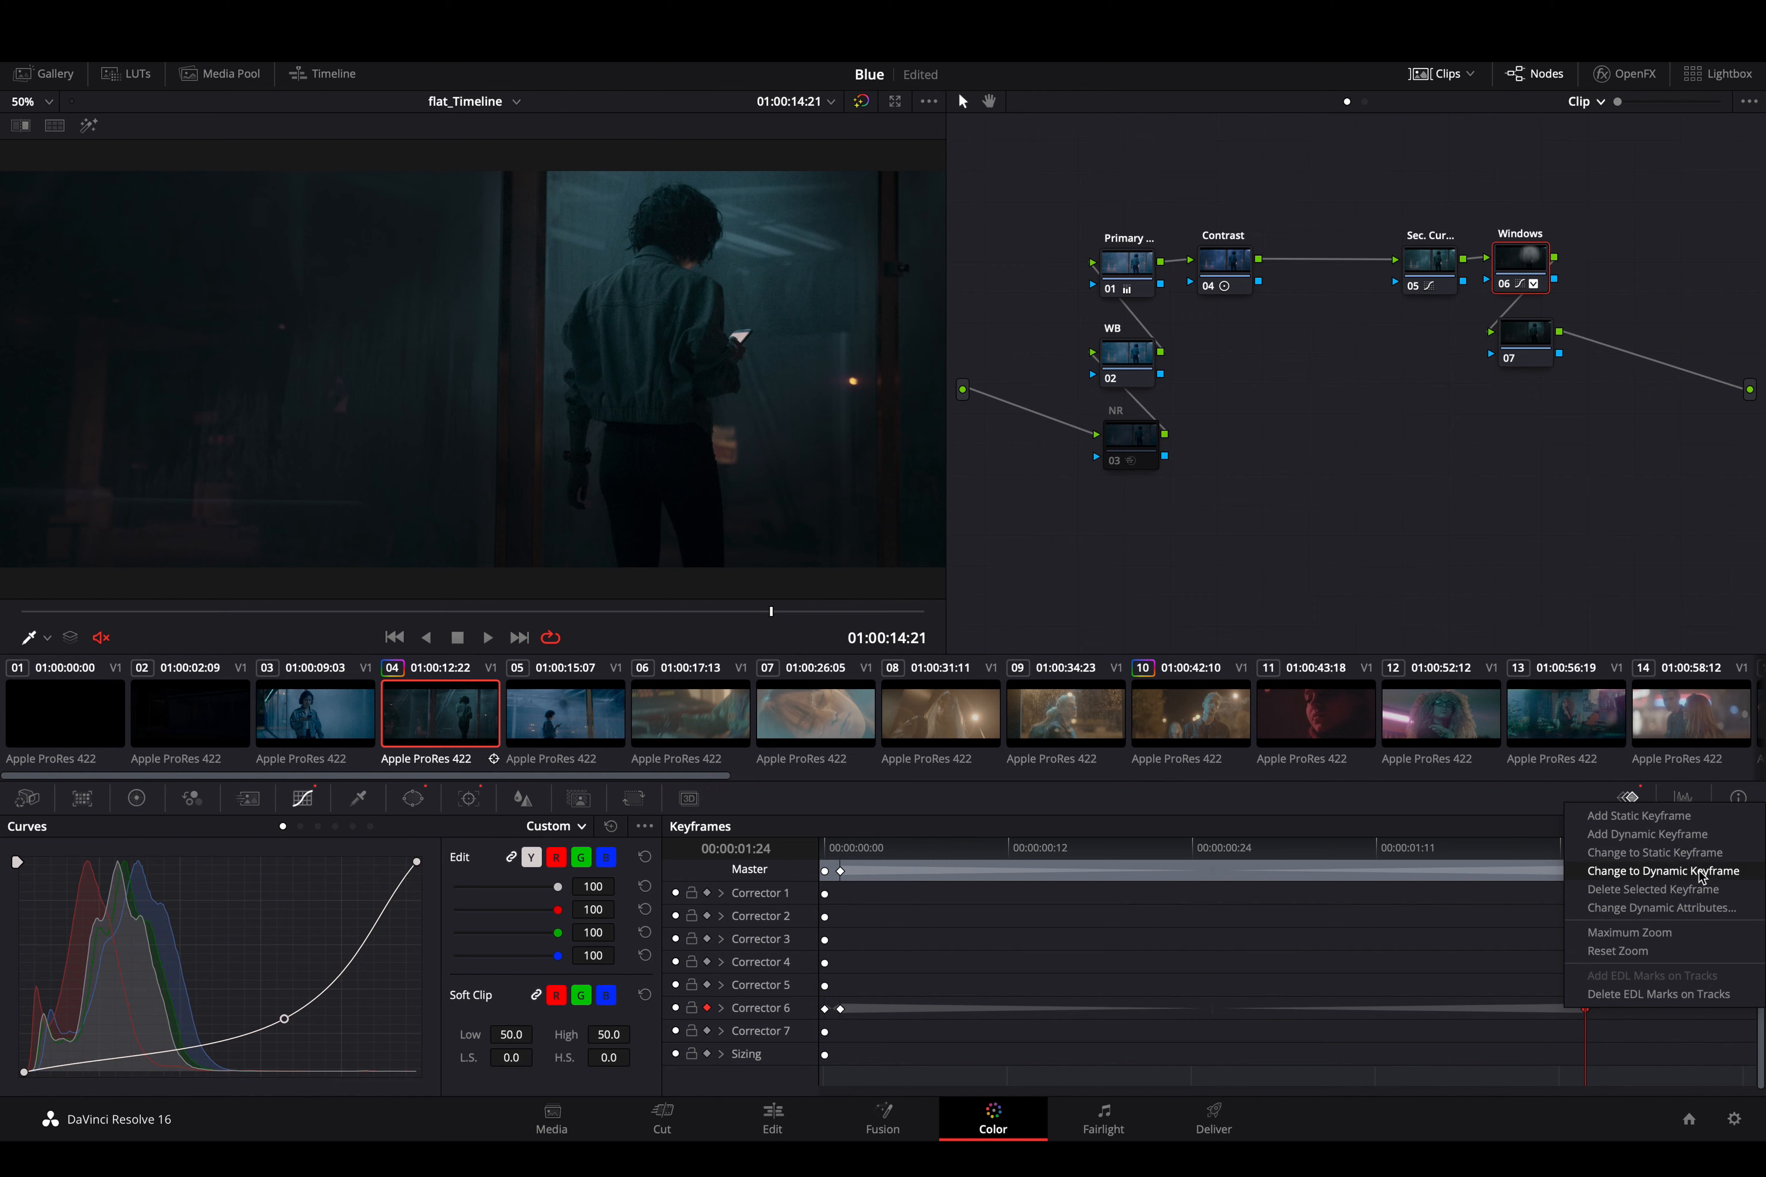
left_click(1717, 871)
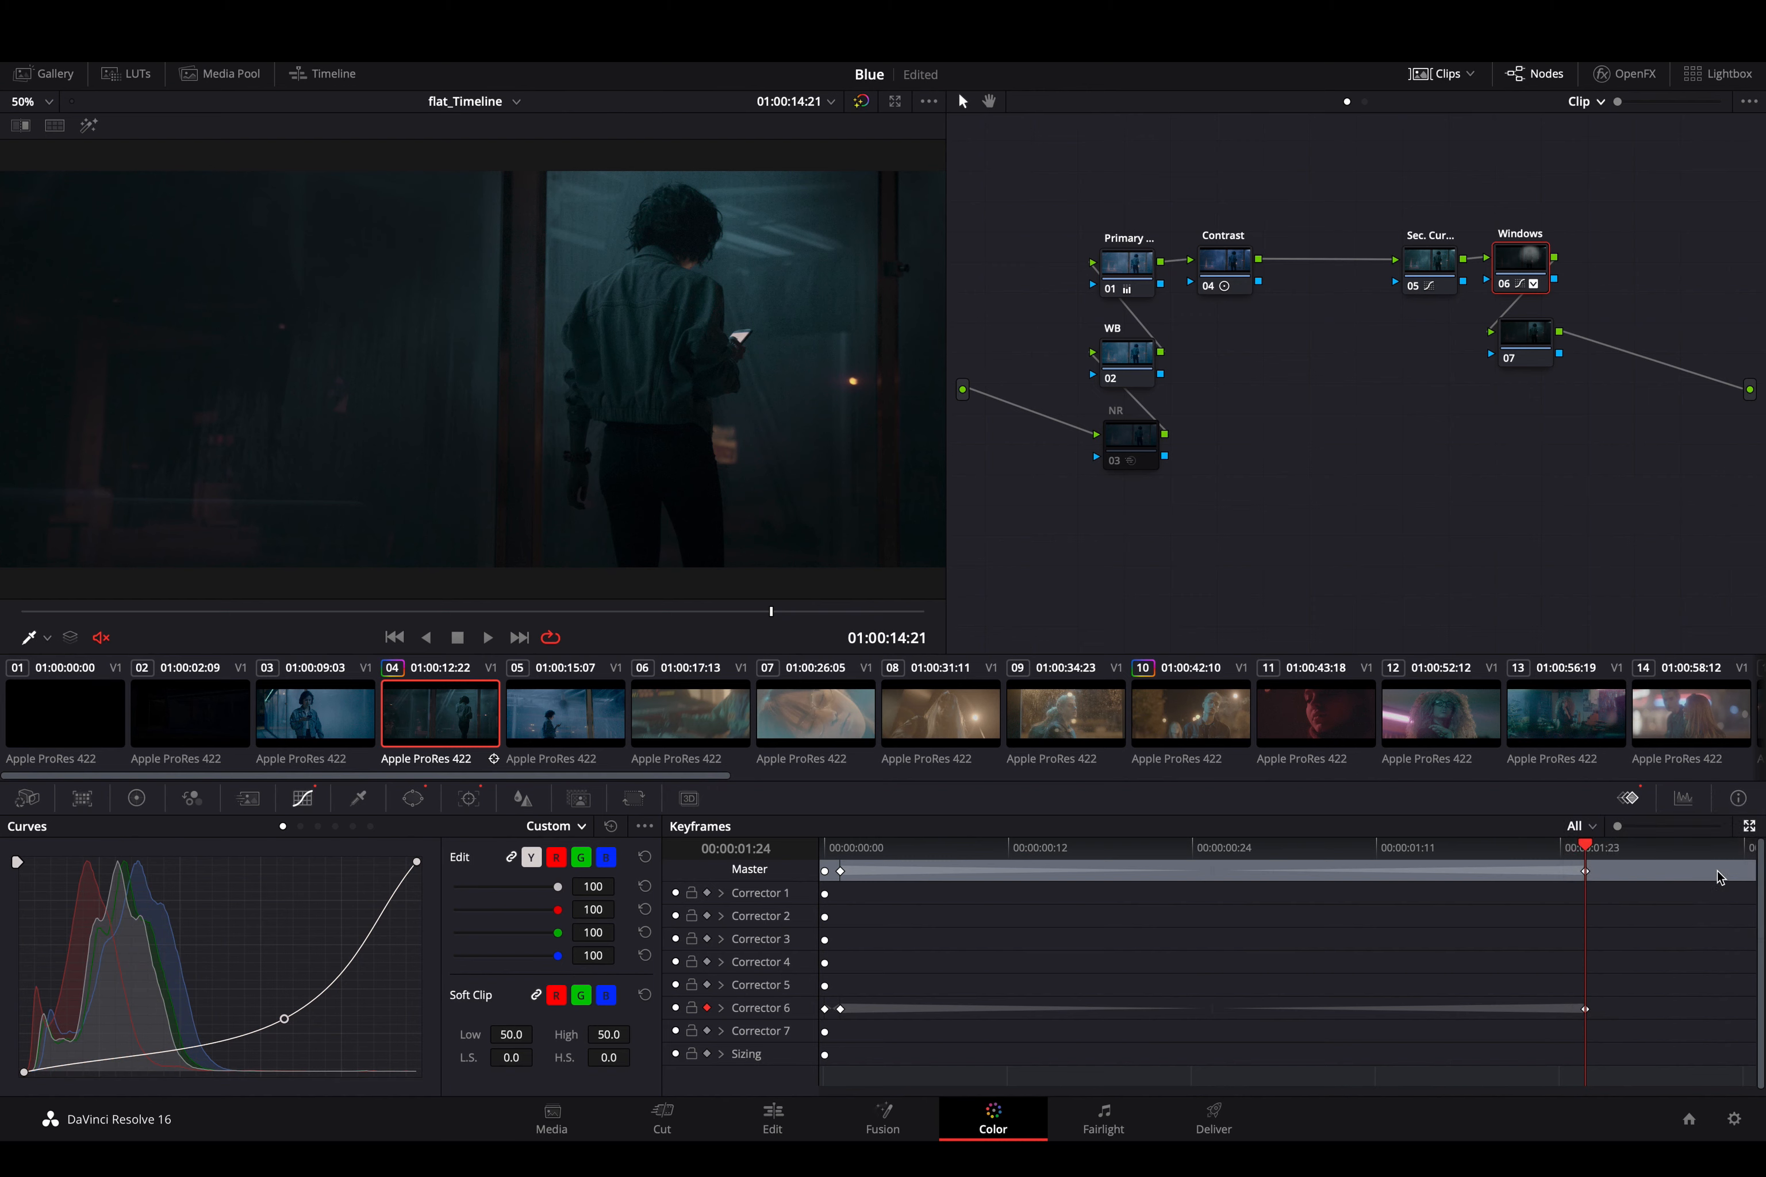
right_click(1585, 1009)
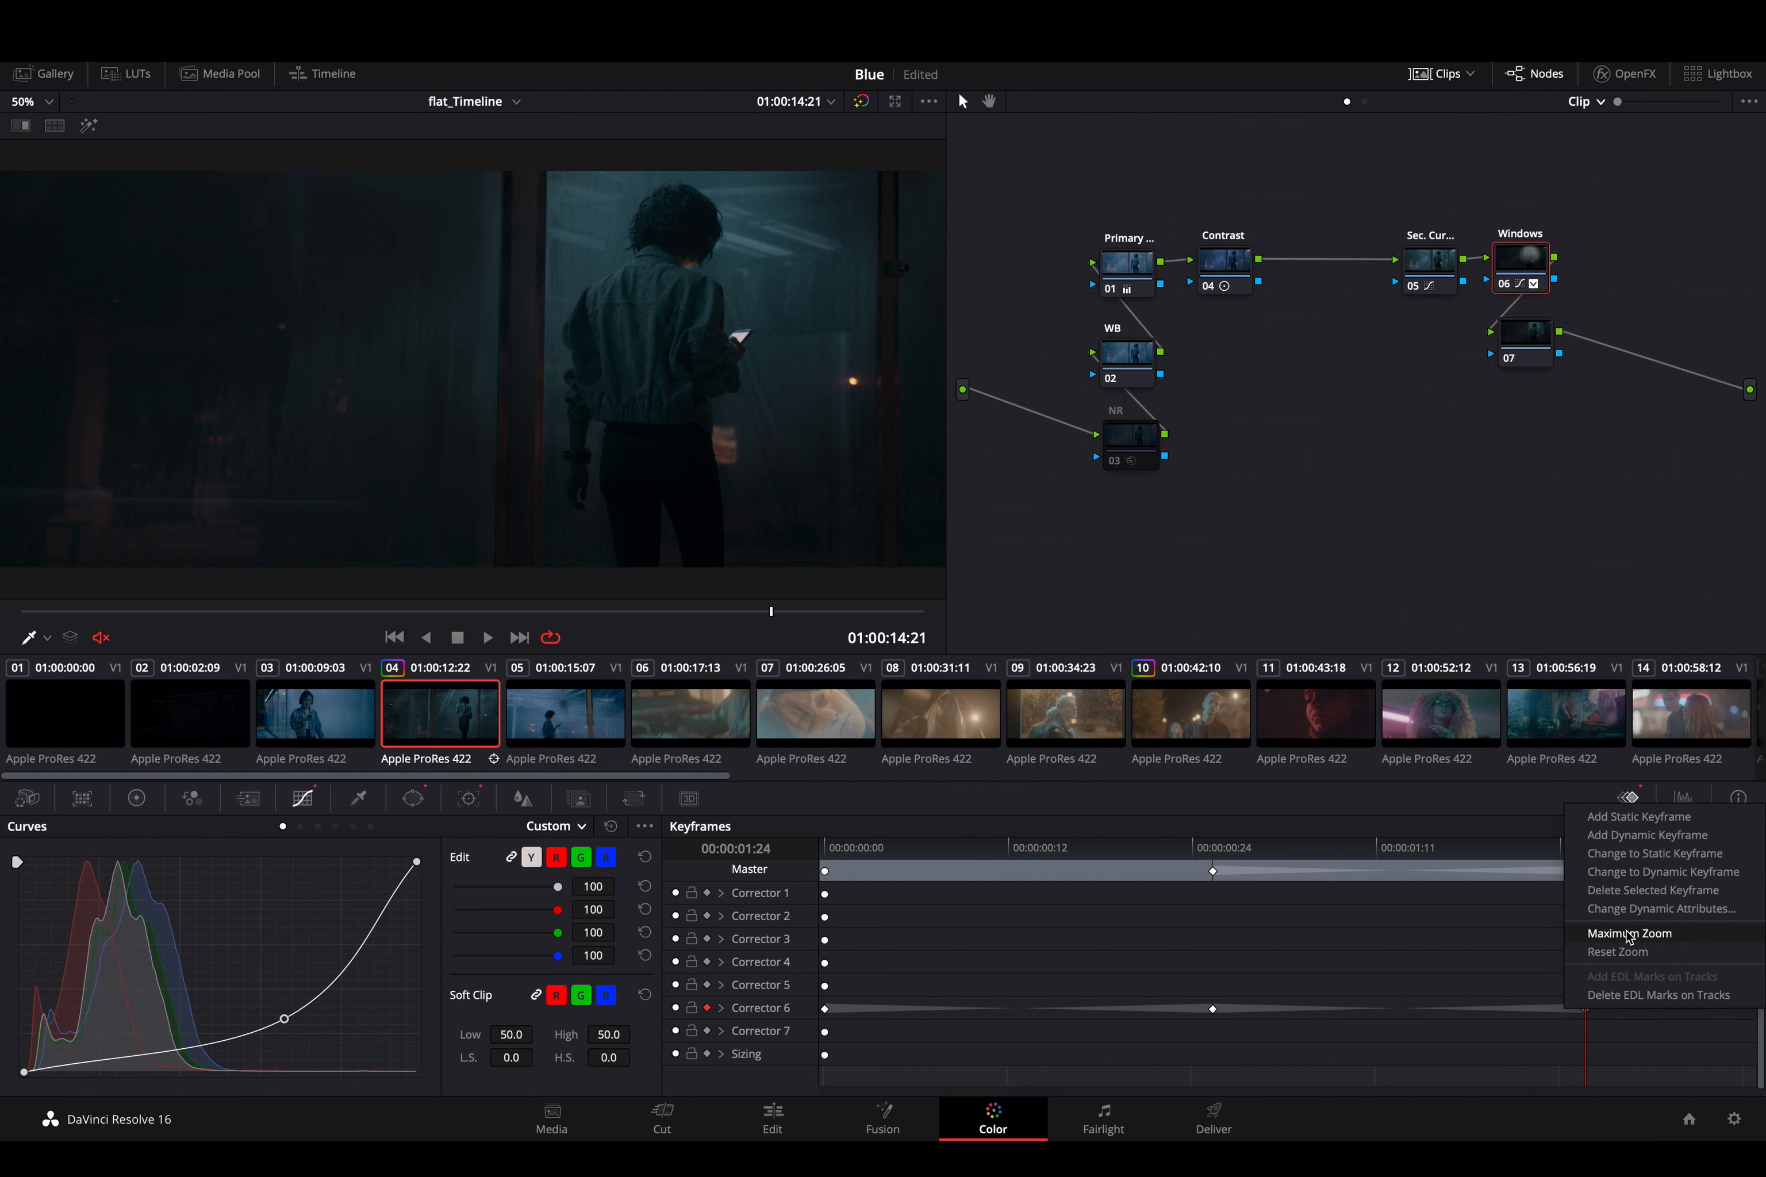
left_click(1625, 909)
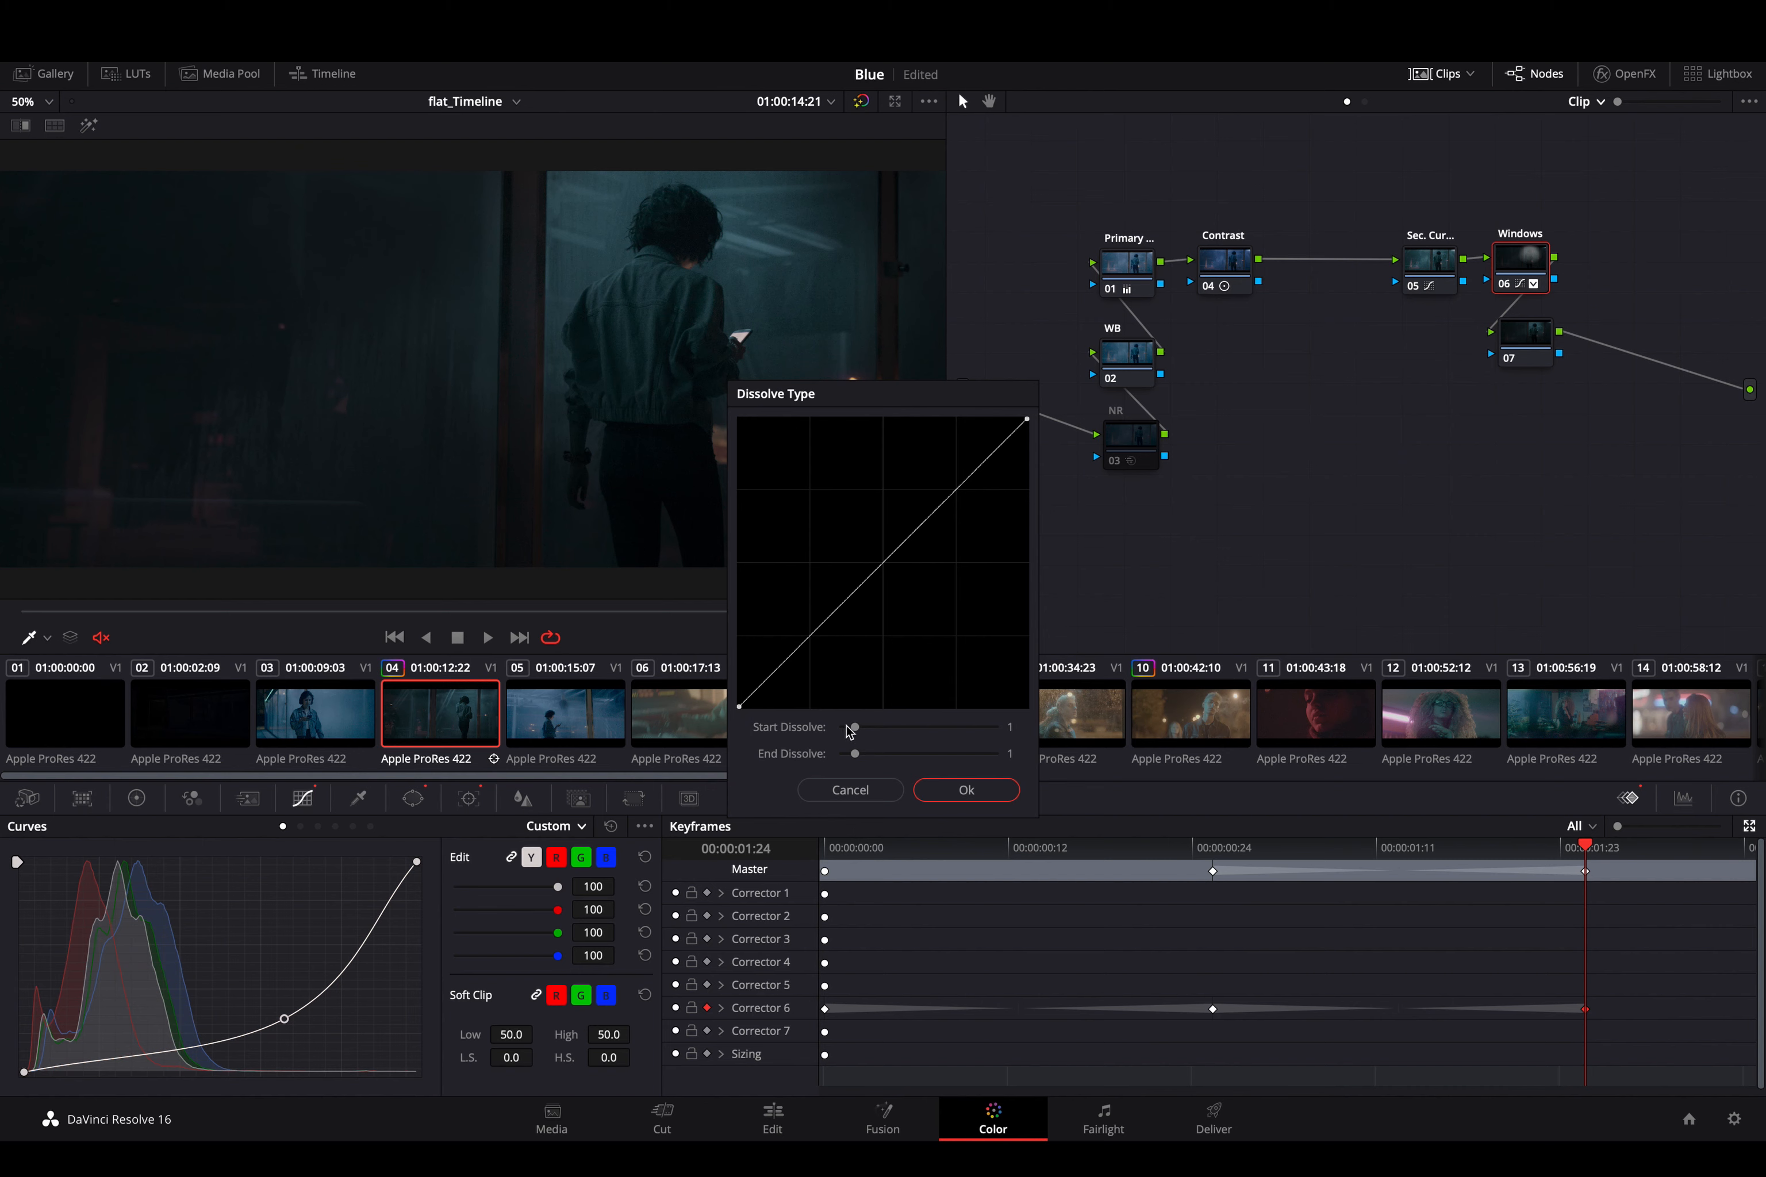
left_click_drag(854, 728, 899, 726)
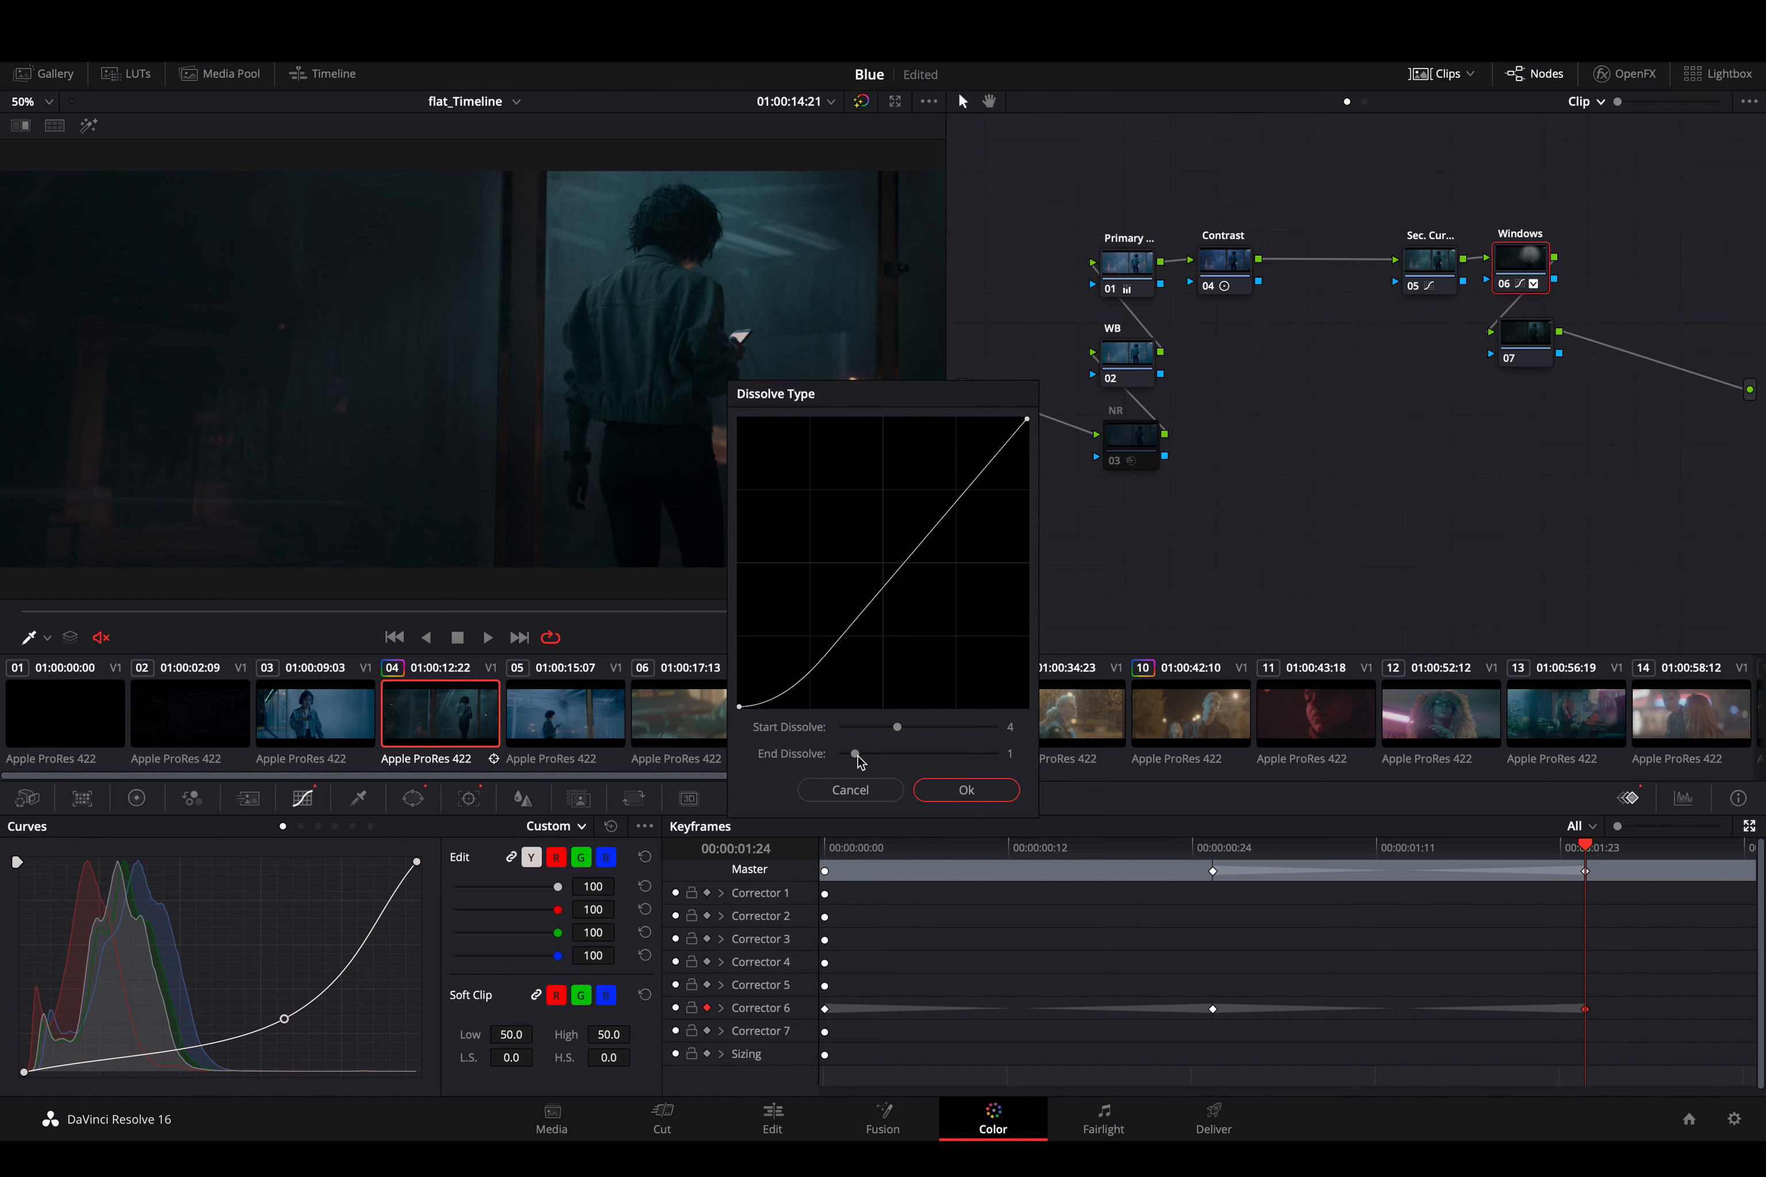
mouse_move(857, 759)
left_mouse_down()
mouse_move(885, 759)
mouse_move(852, 761)
mouse_move(869, 752)
left_mouse_up()
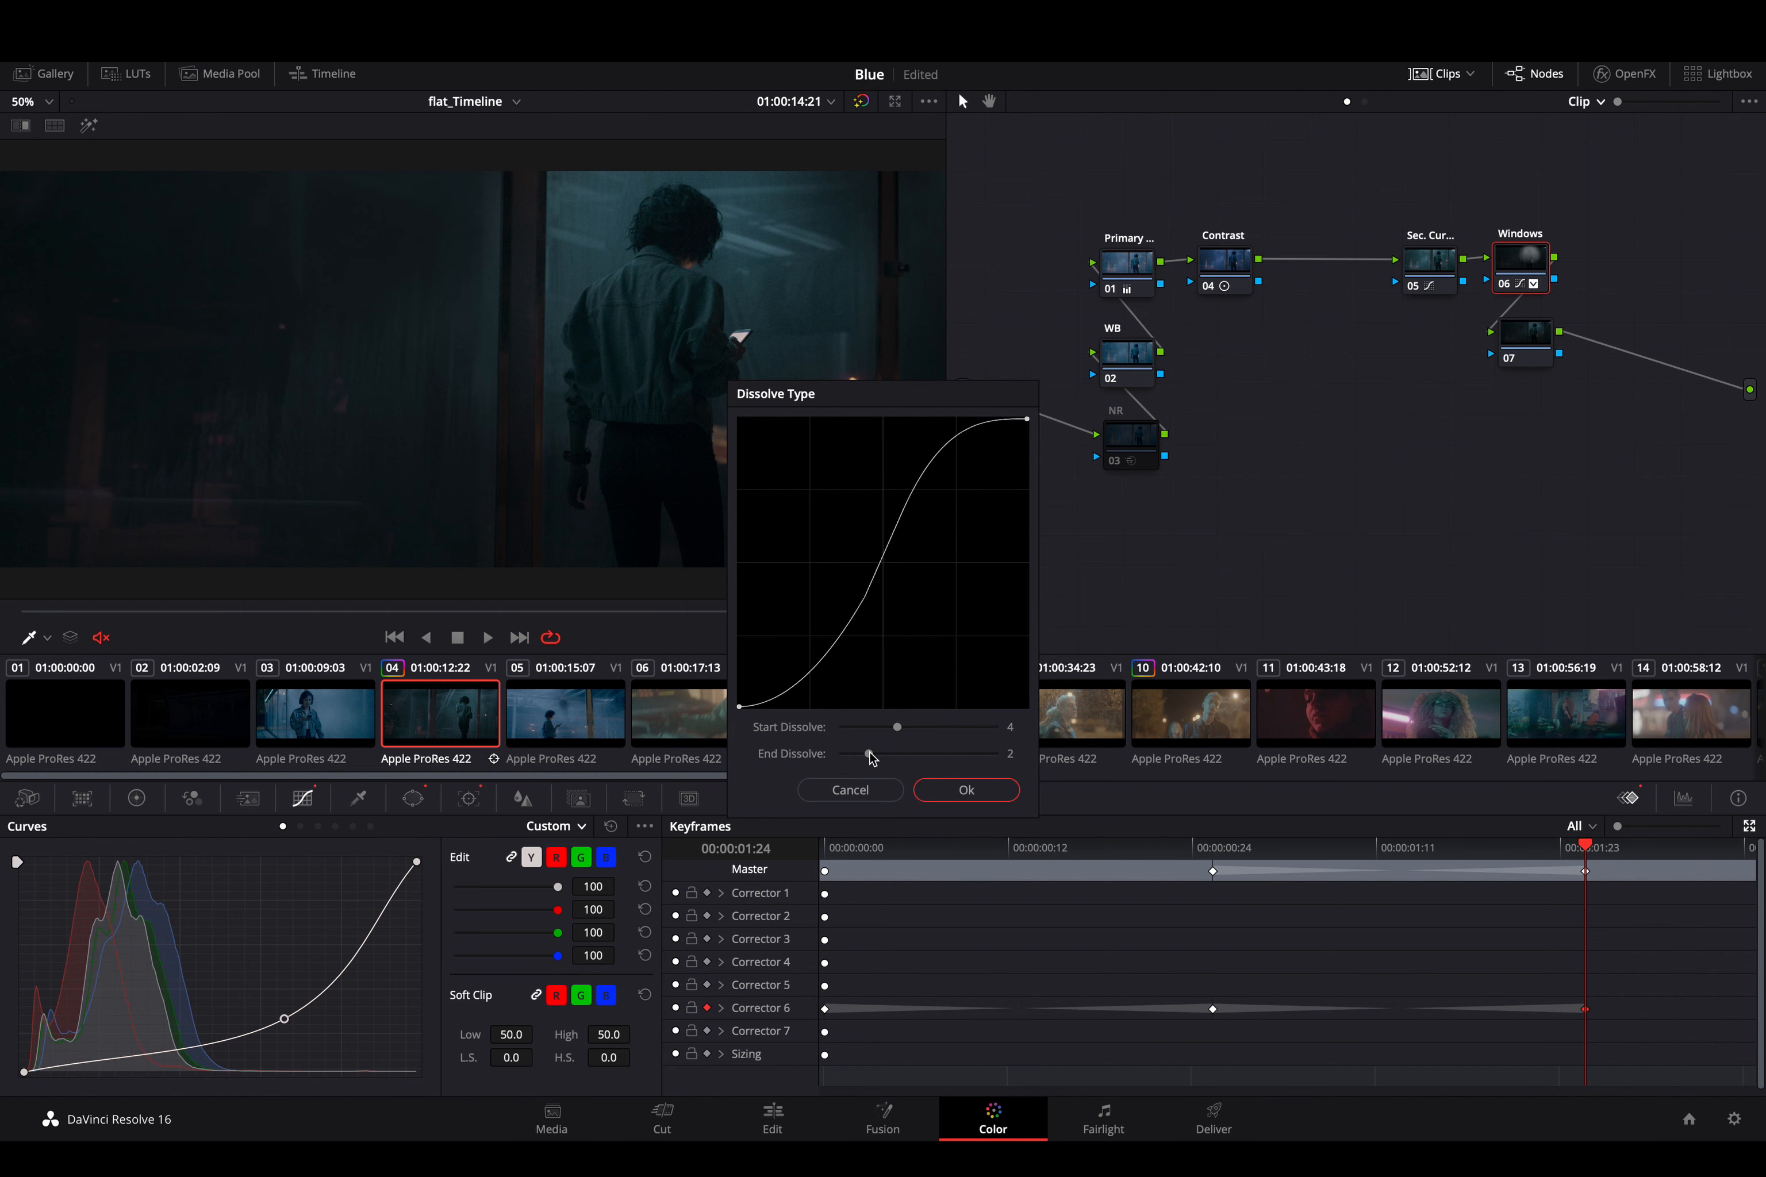
key("Return")
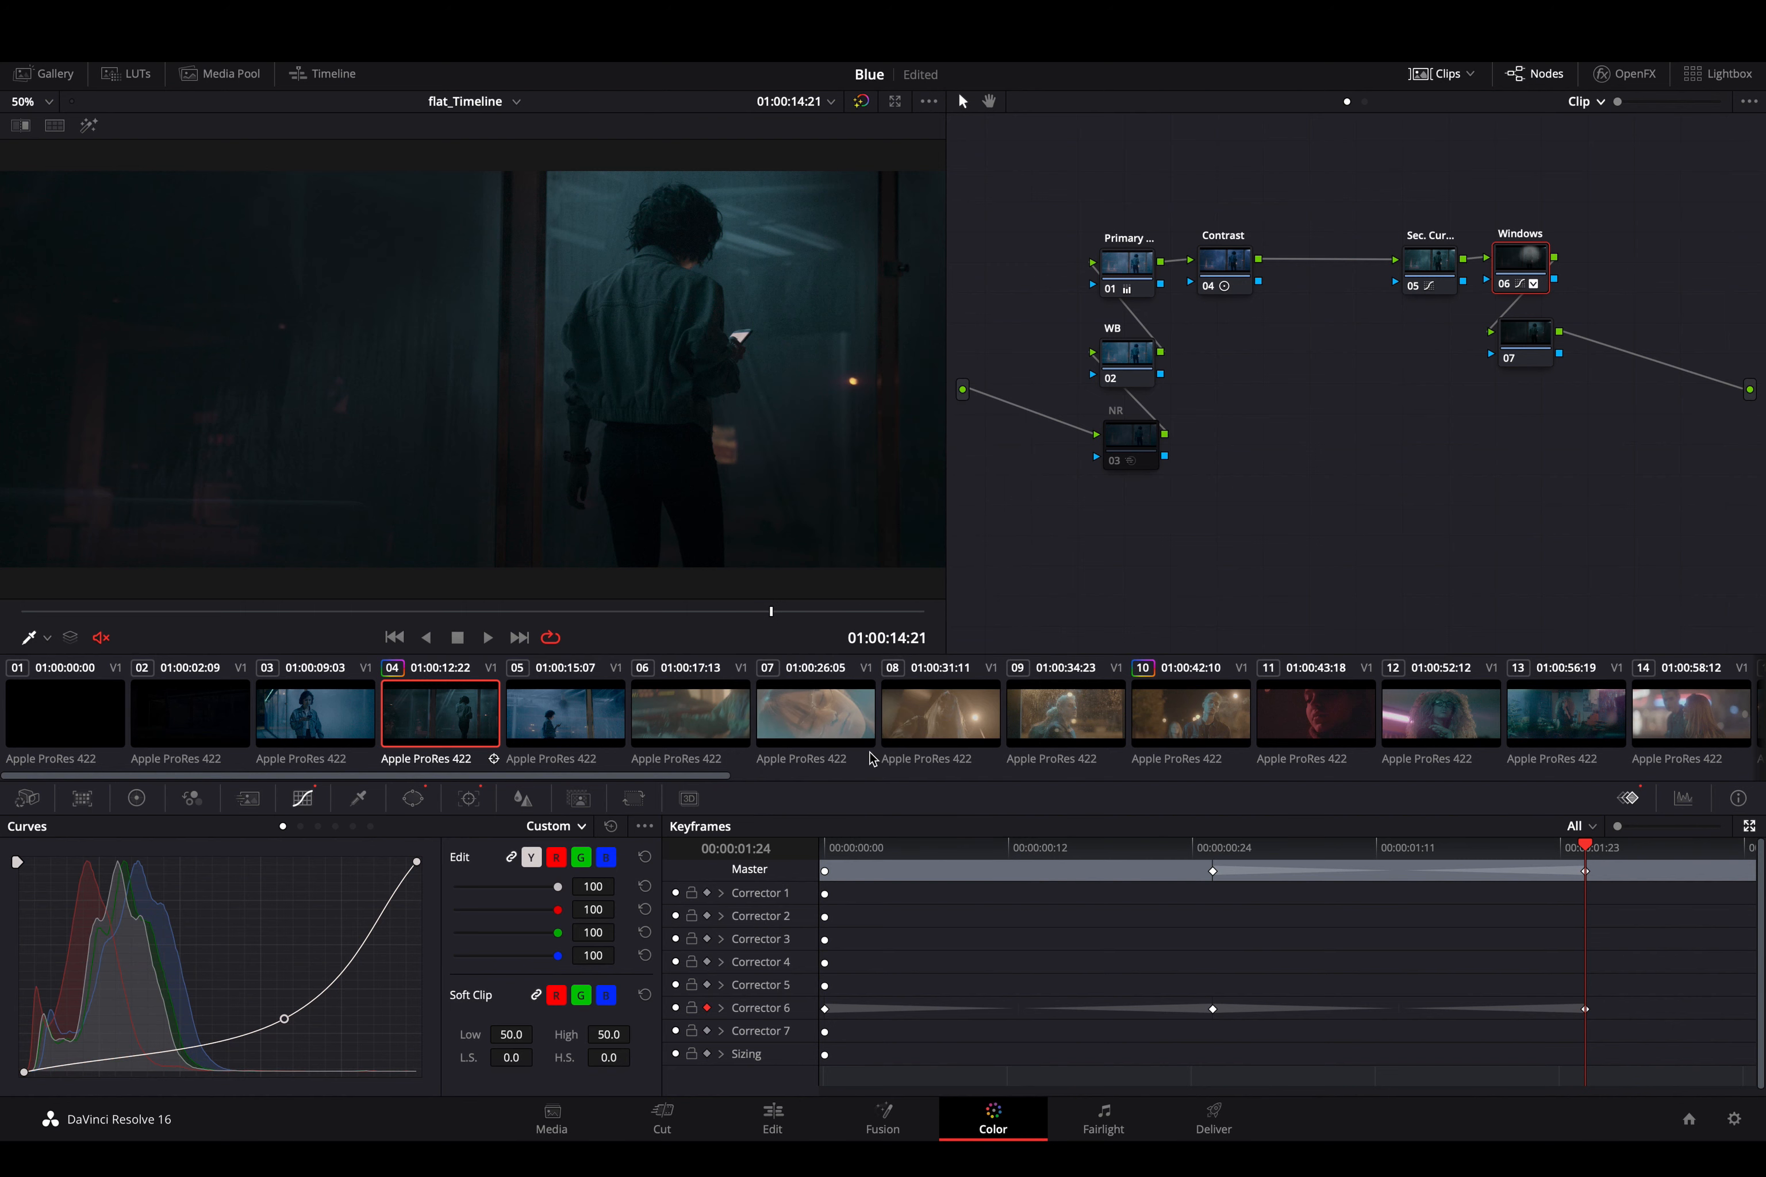
left_click(1214, 853)
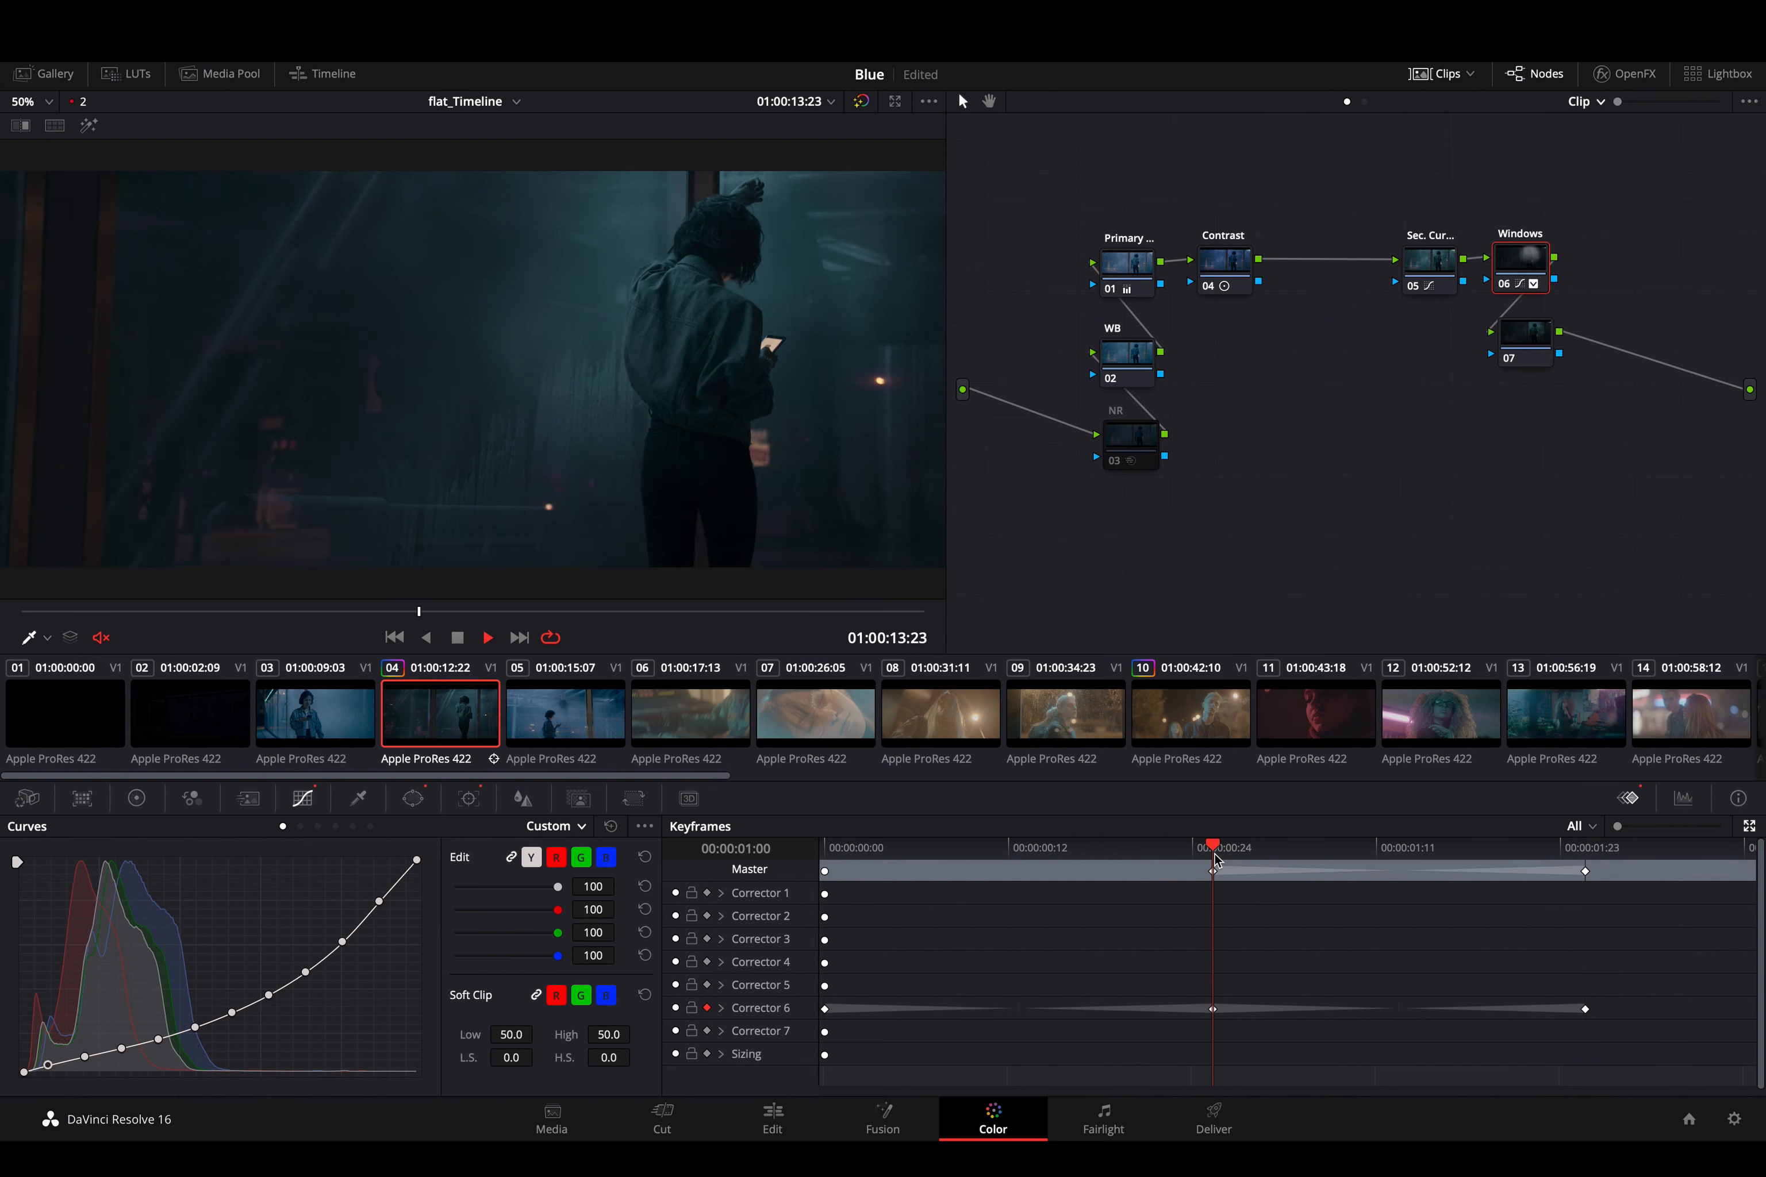
left_click_drag(1222, 860, 1417, 877)
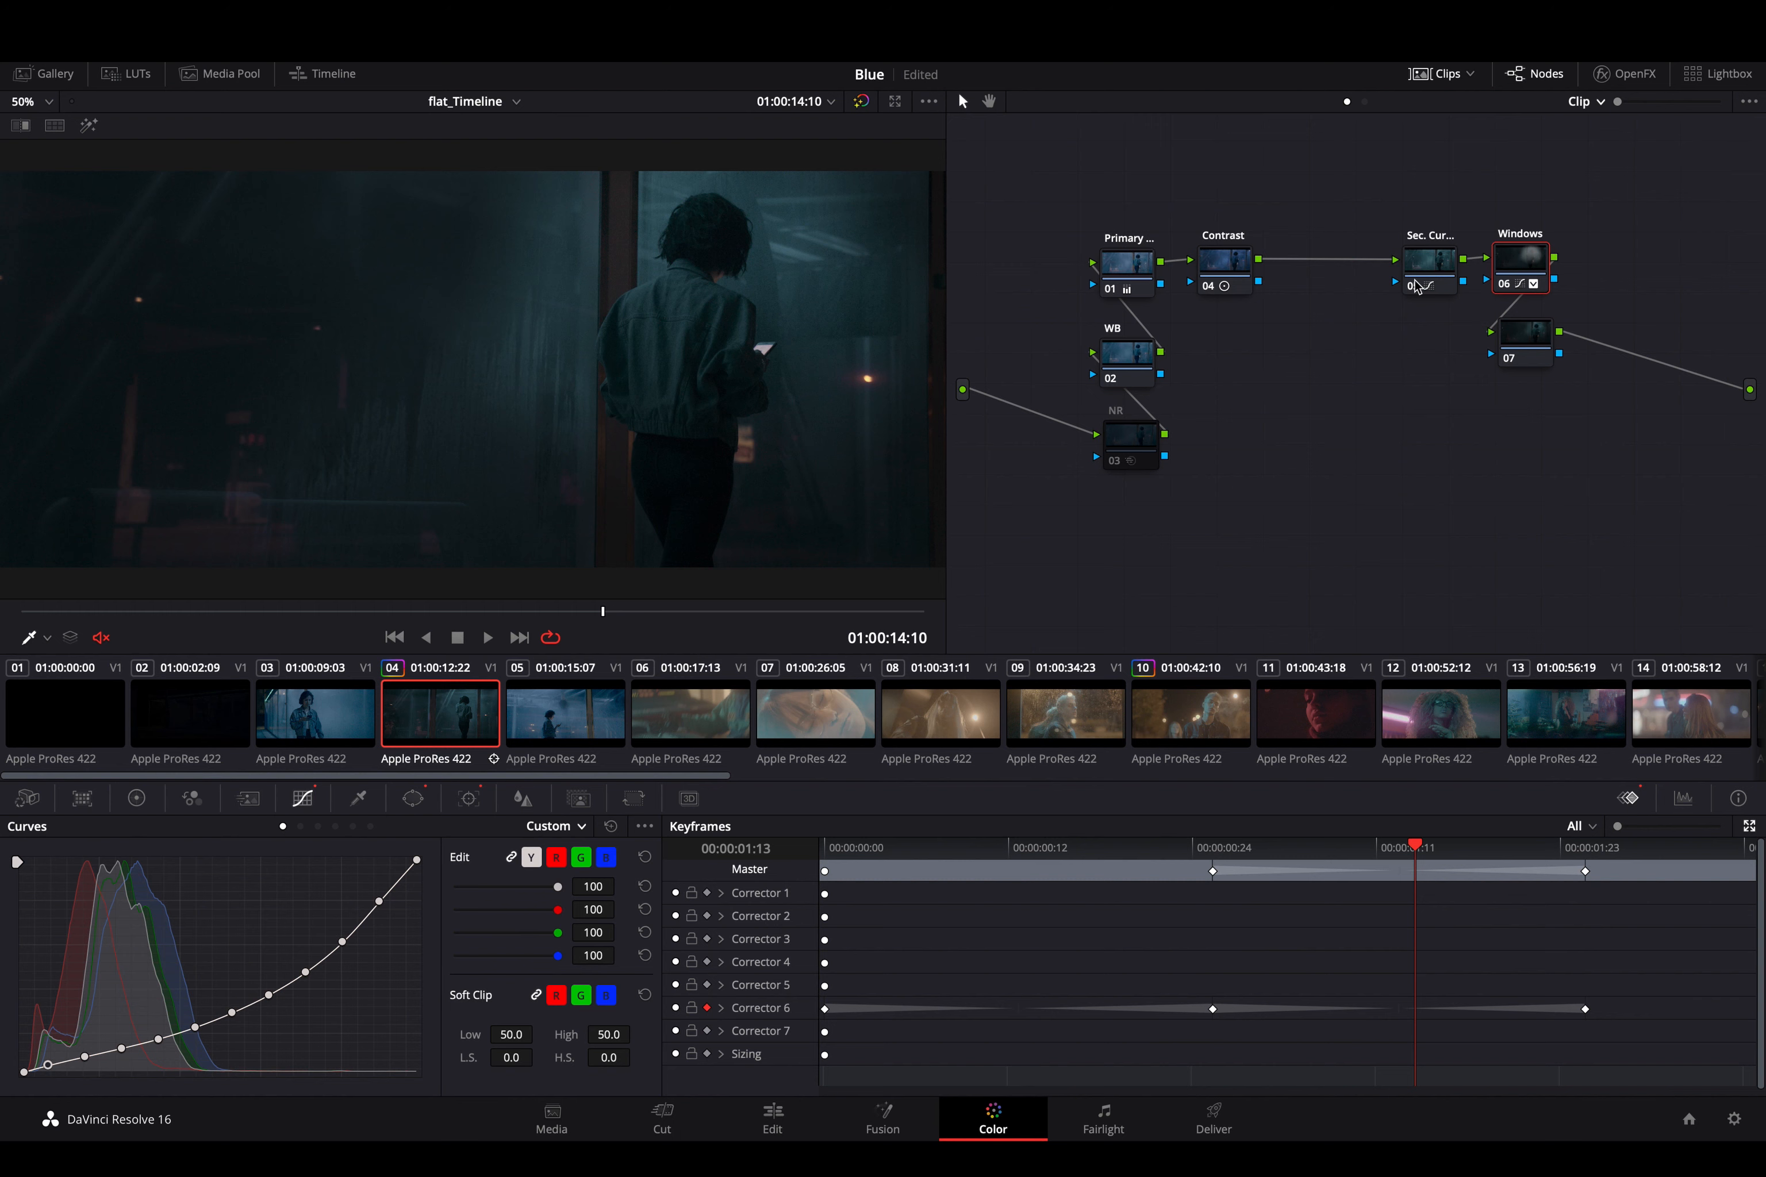
- Look at the keyframe filter options and compare the keyframe editor's compact and expanded layouts
mouse_move(1418, 287)
left_click(1583, 827)
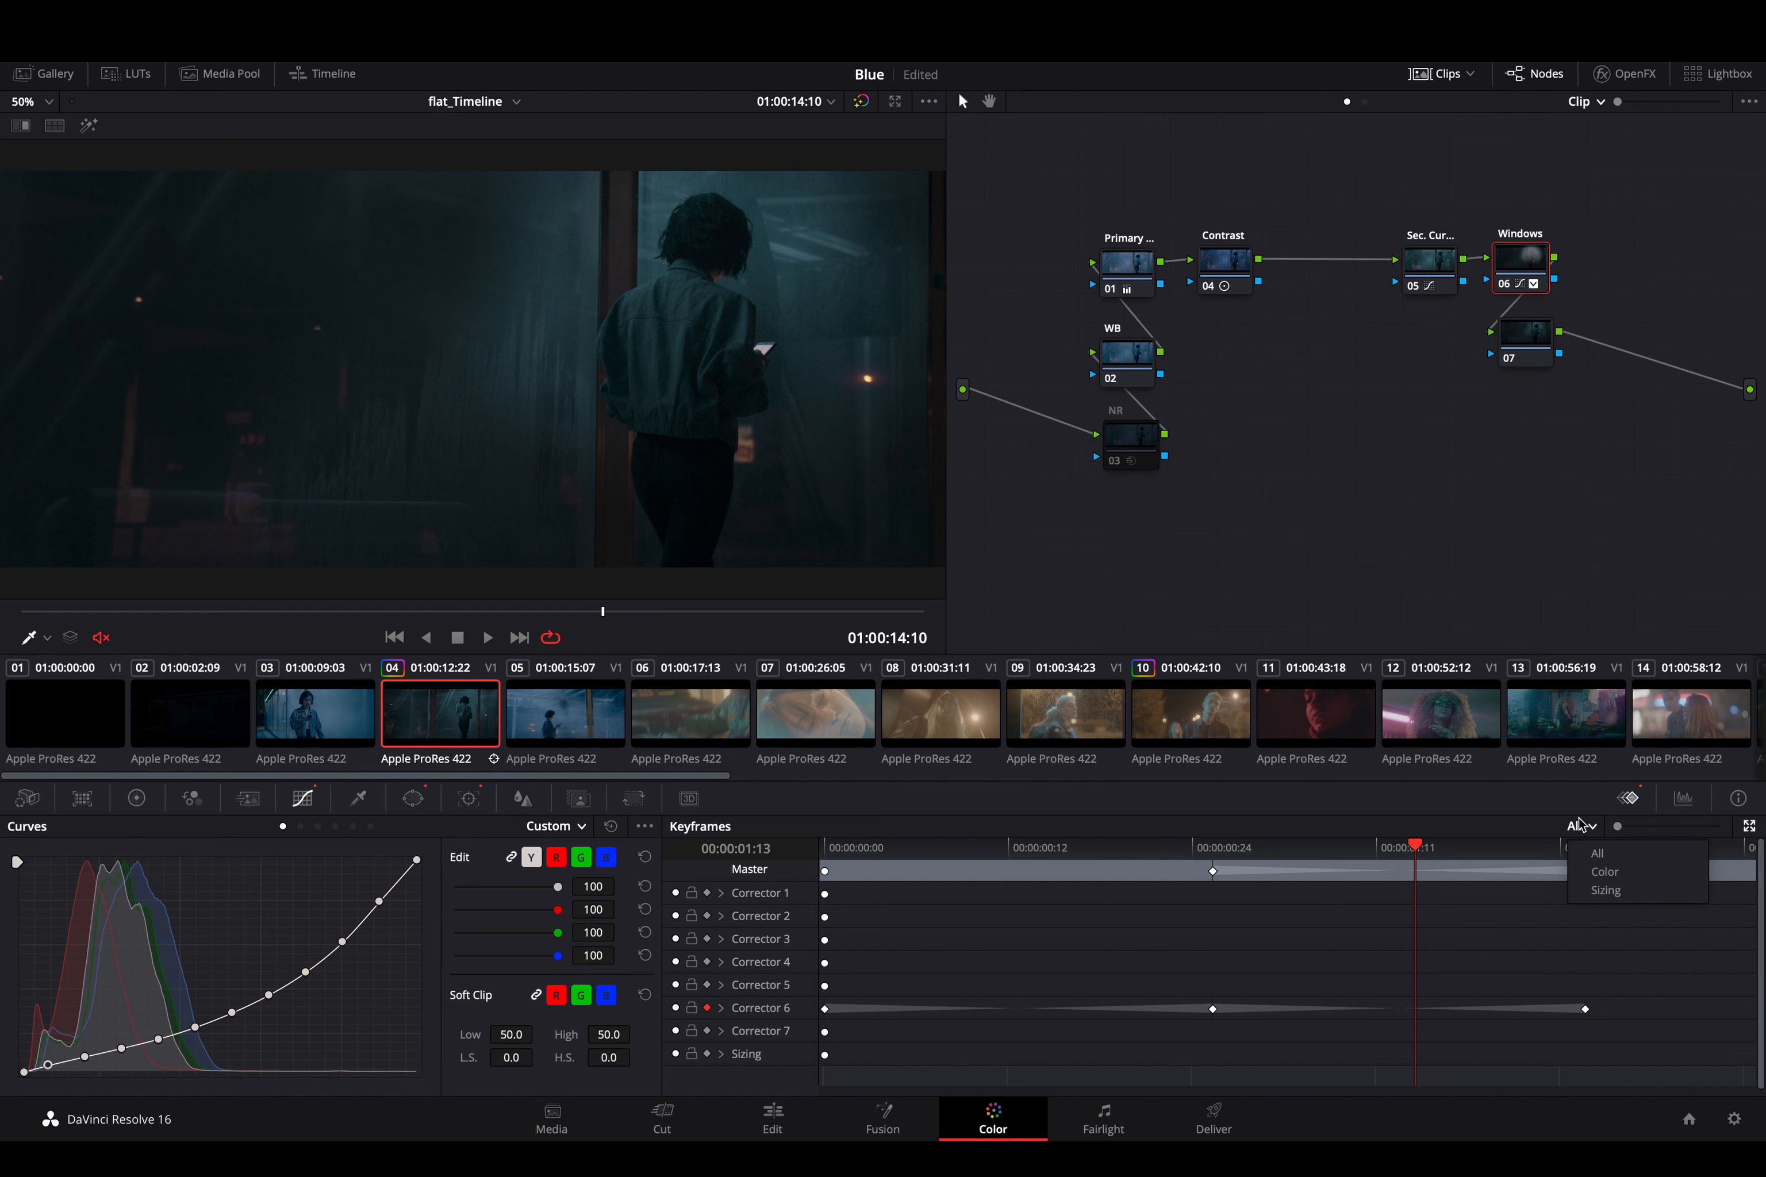
left_click(1553, 820)
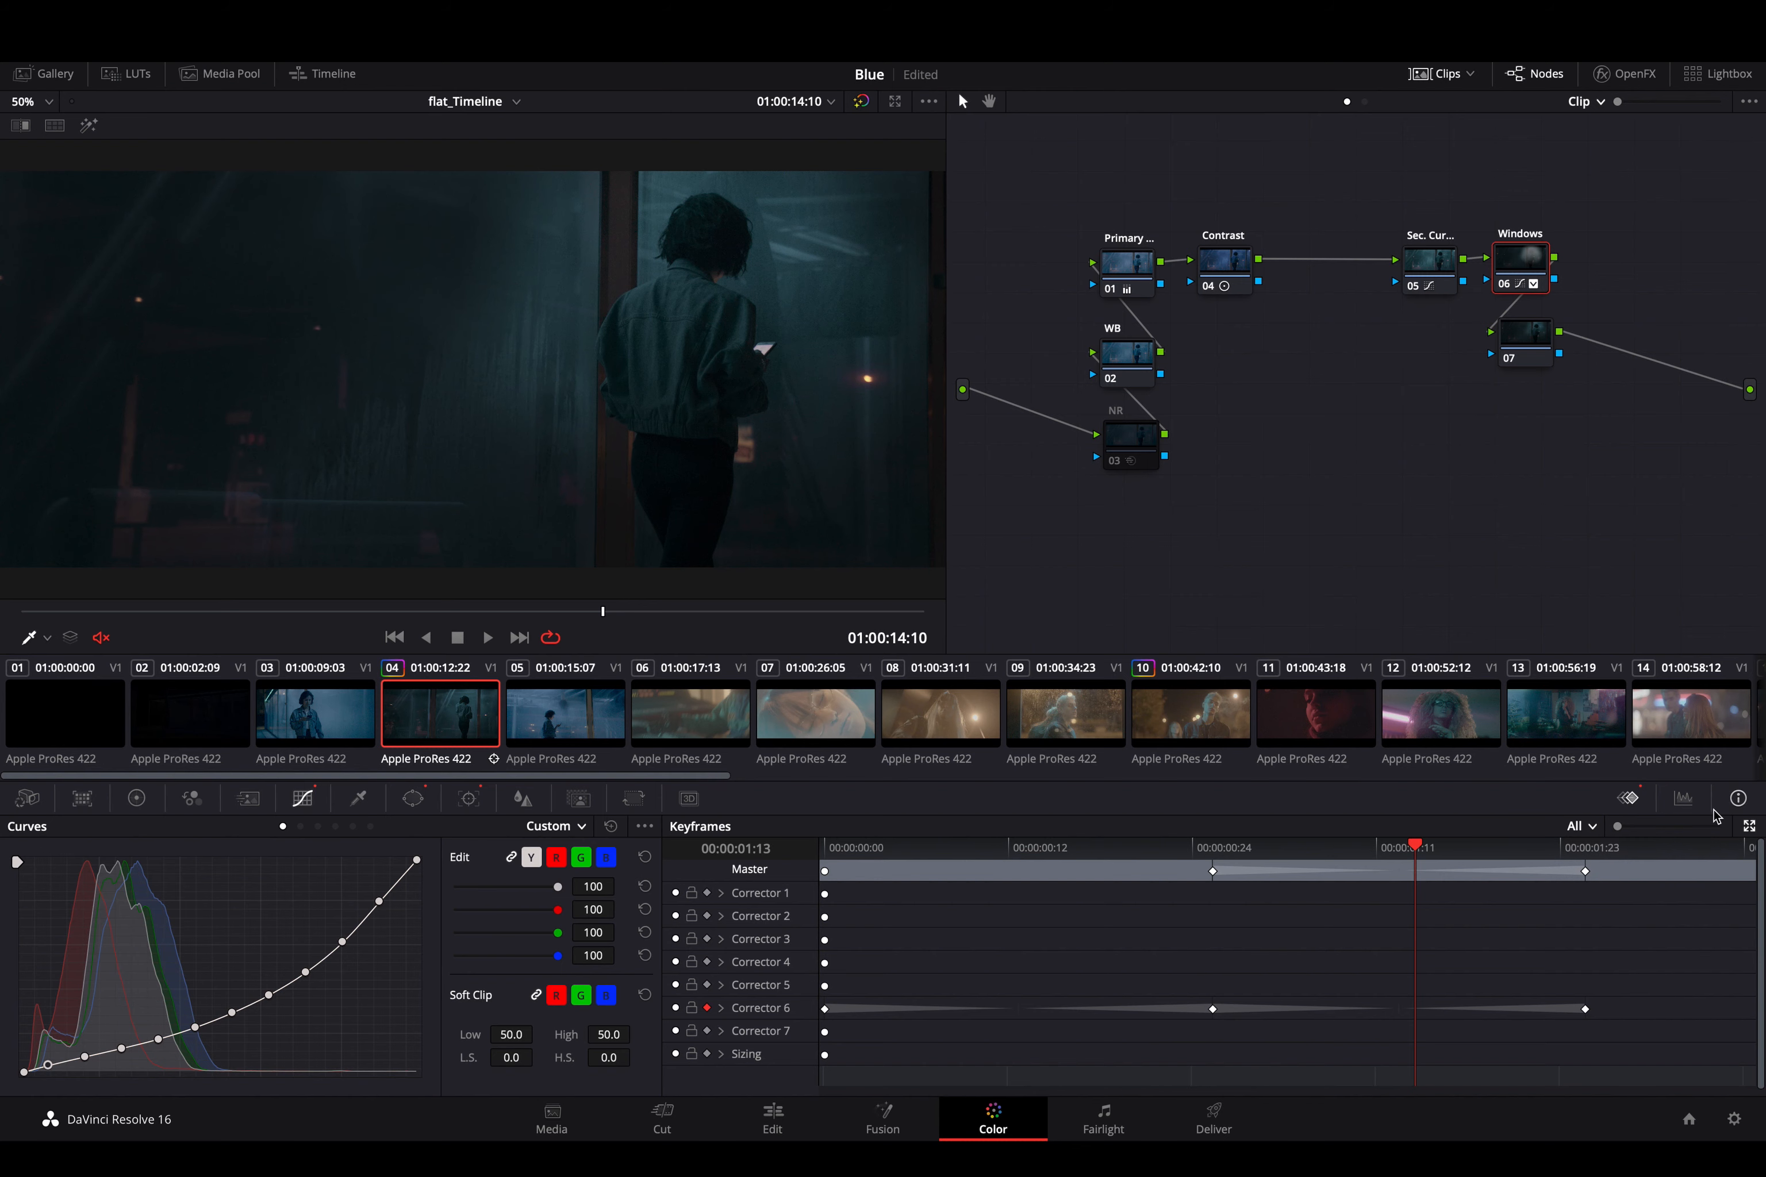
left_click(1749, 828)
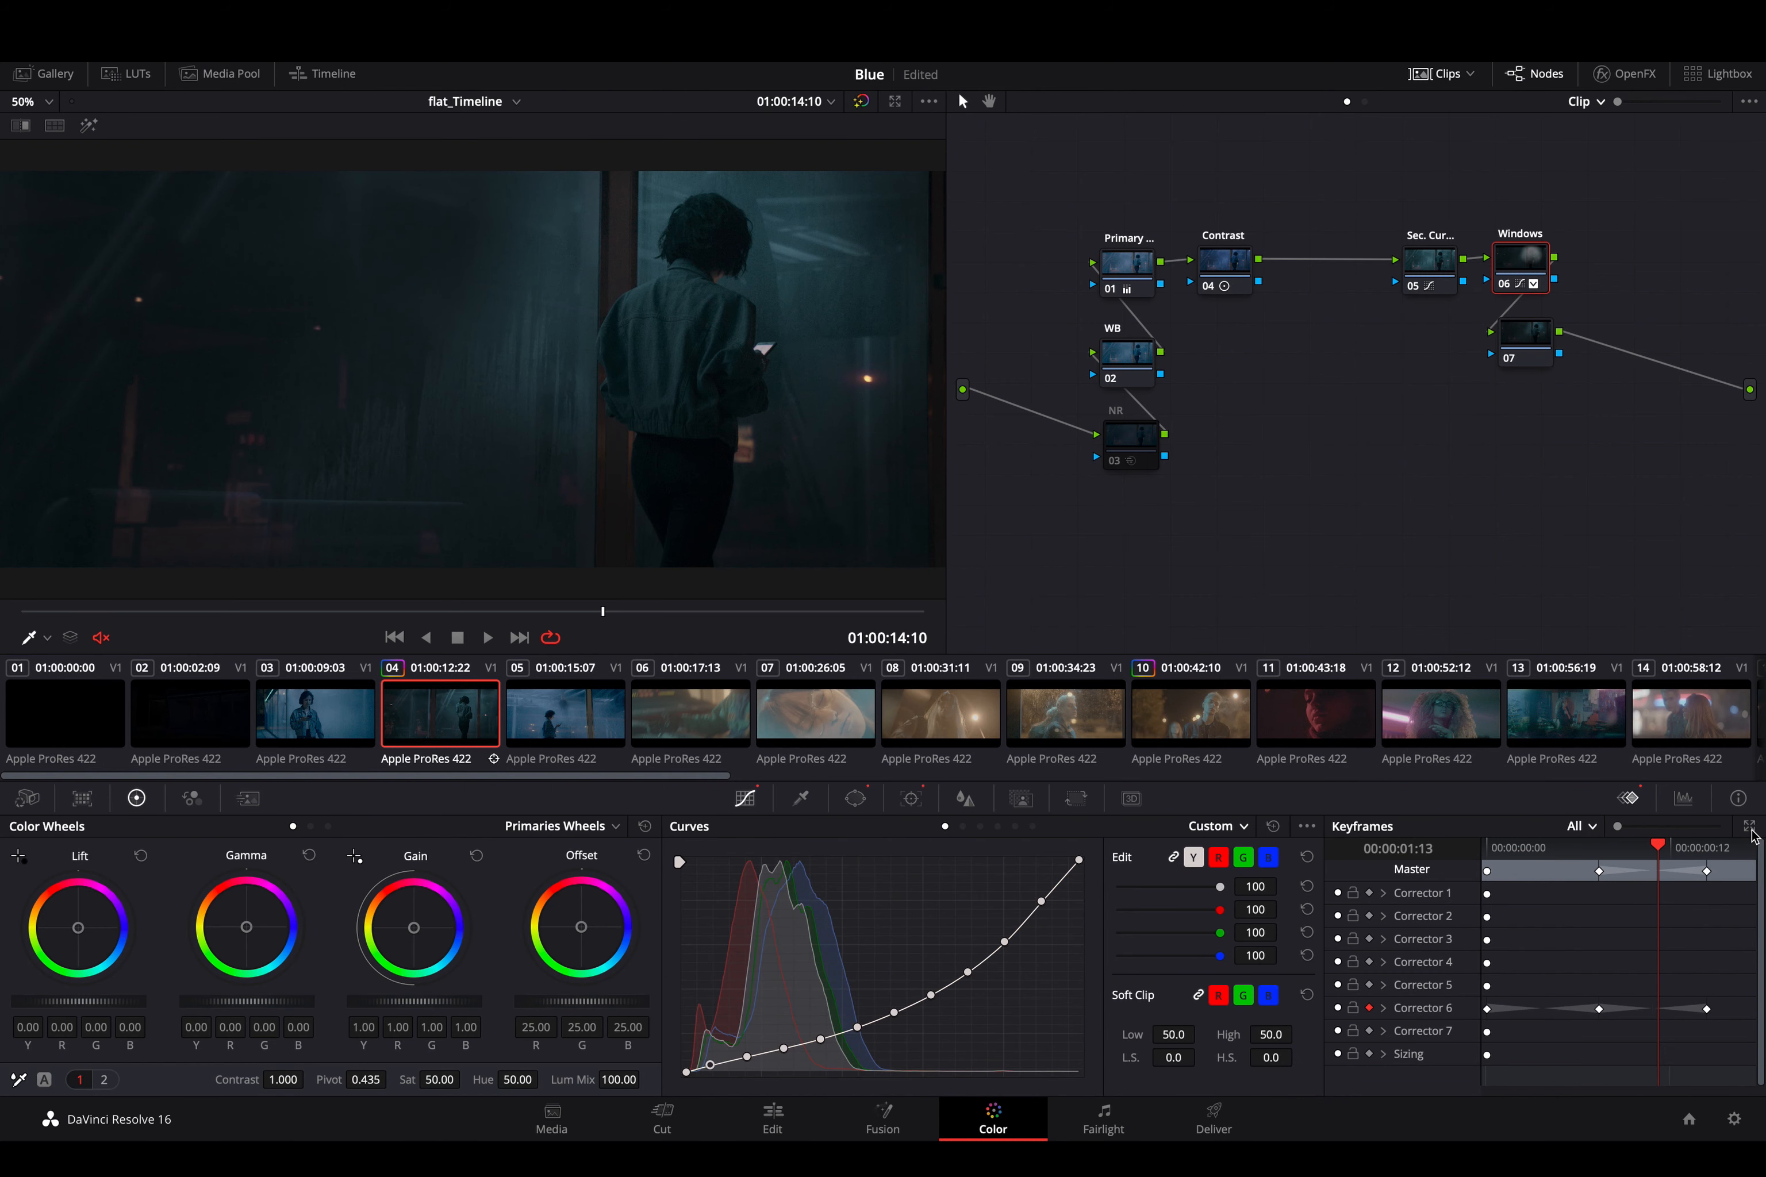
left_click(1750, 828)
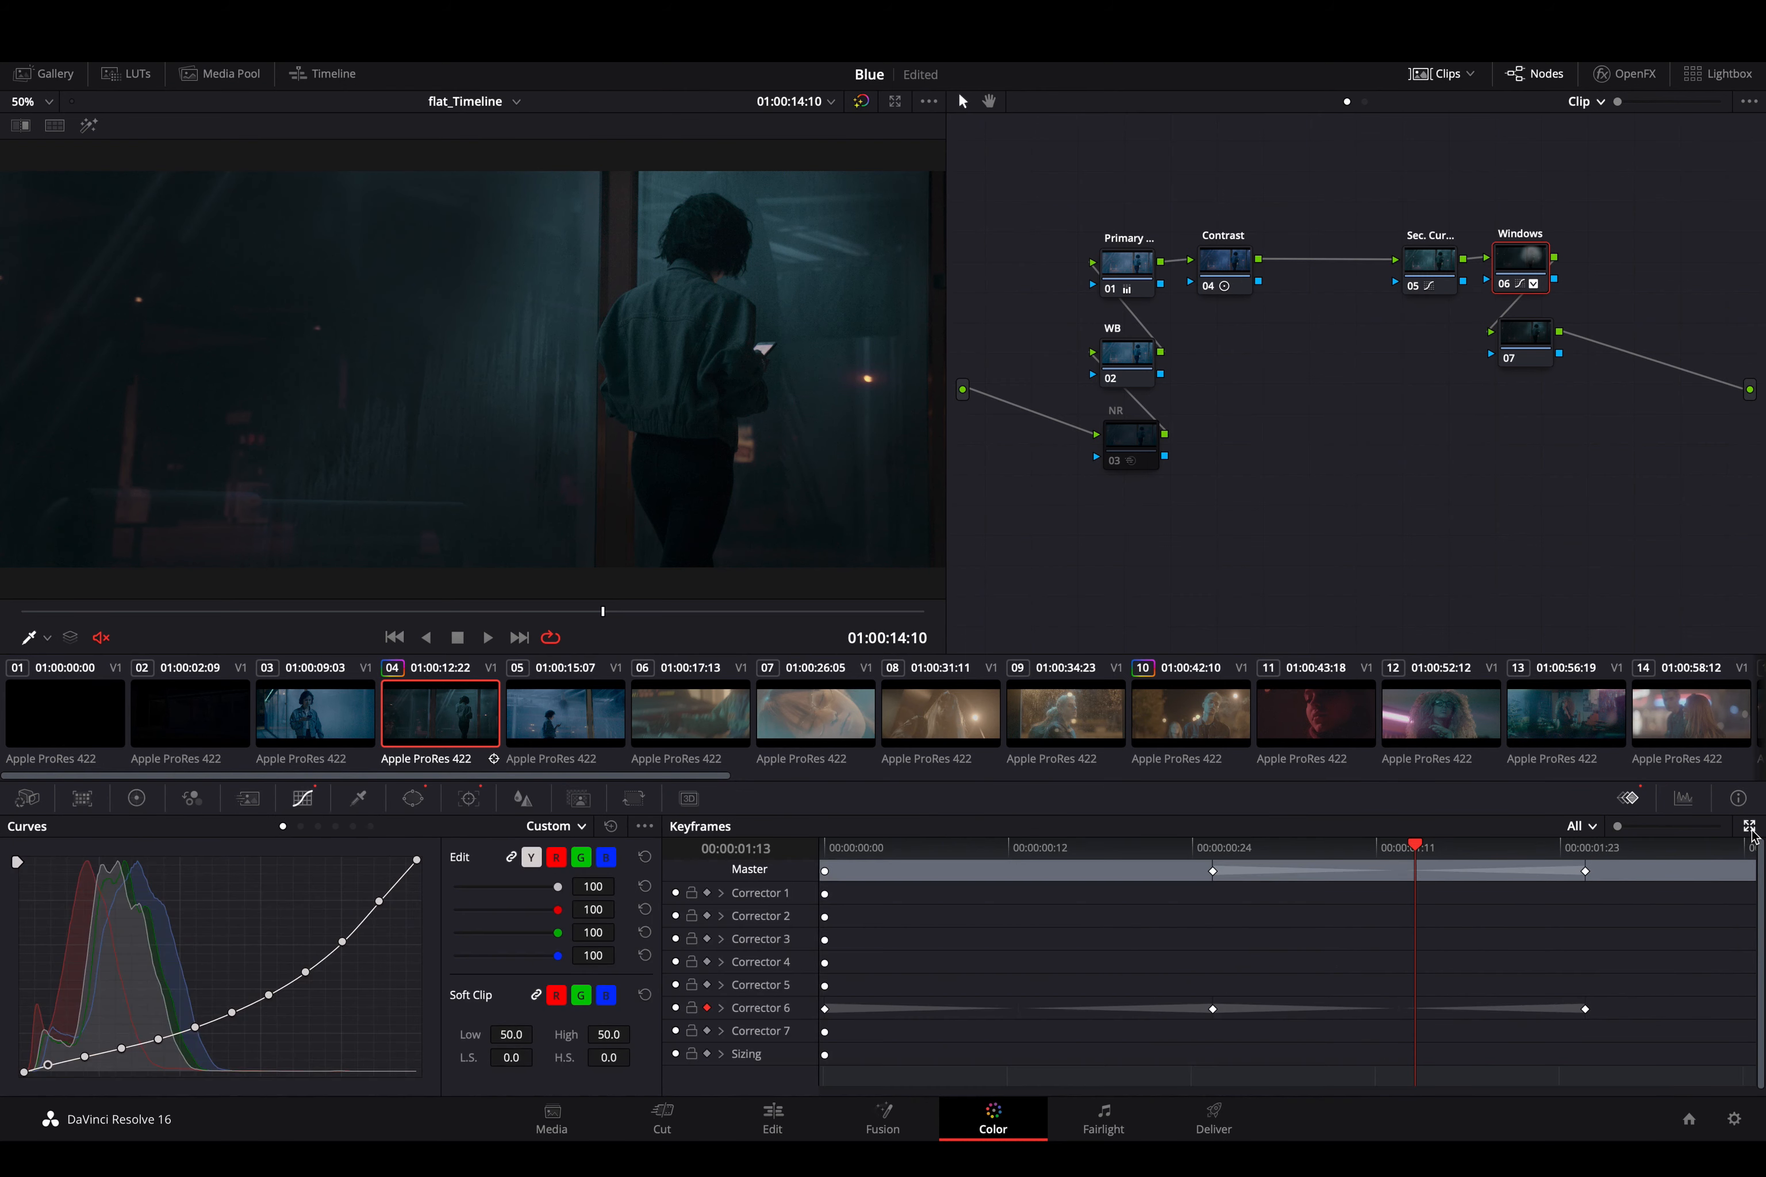
left_click(1750, 827)
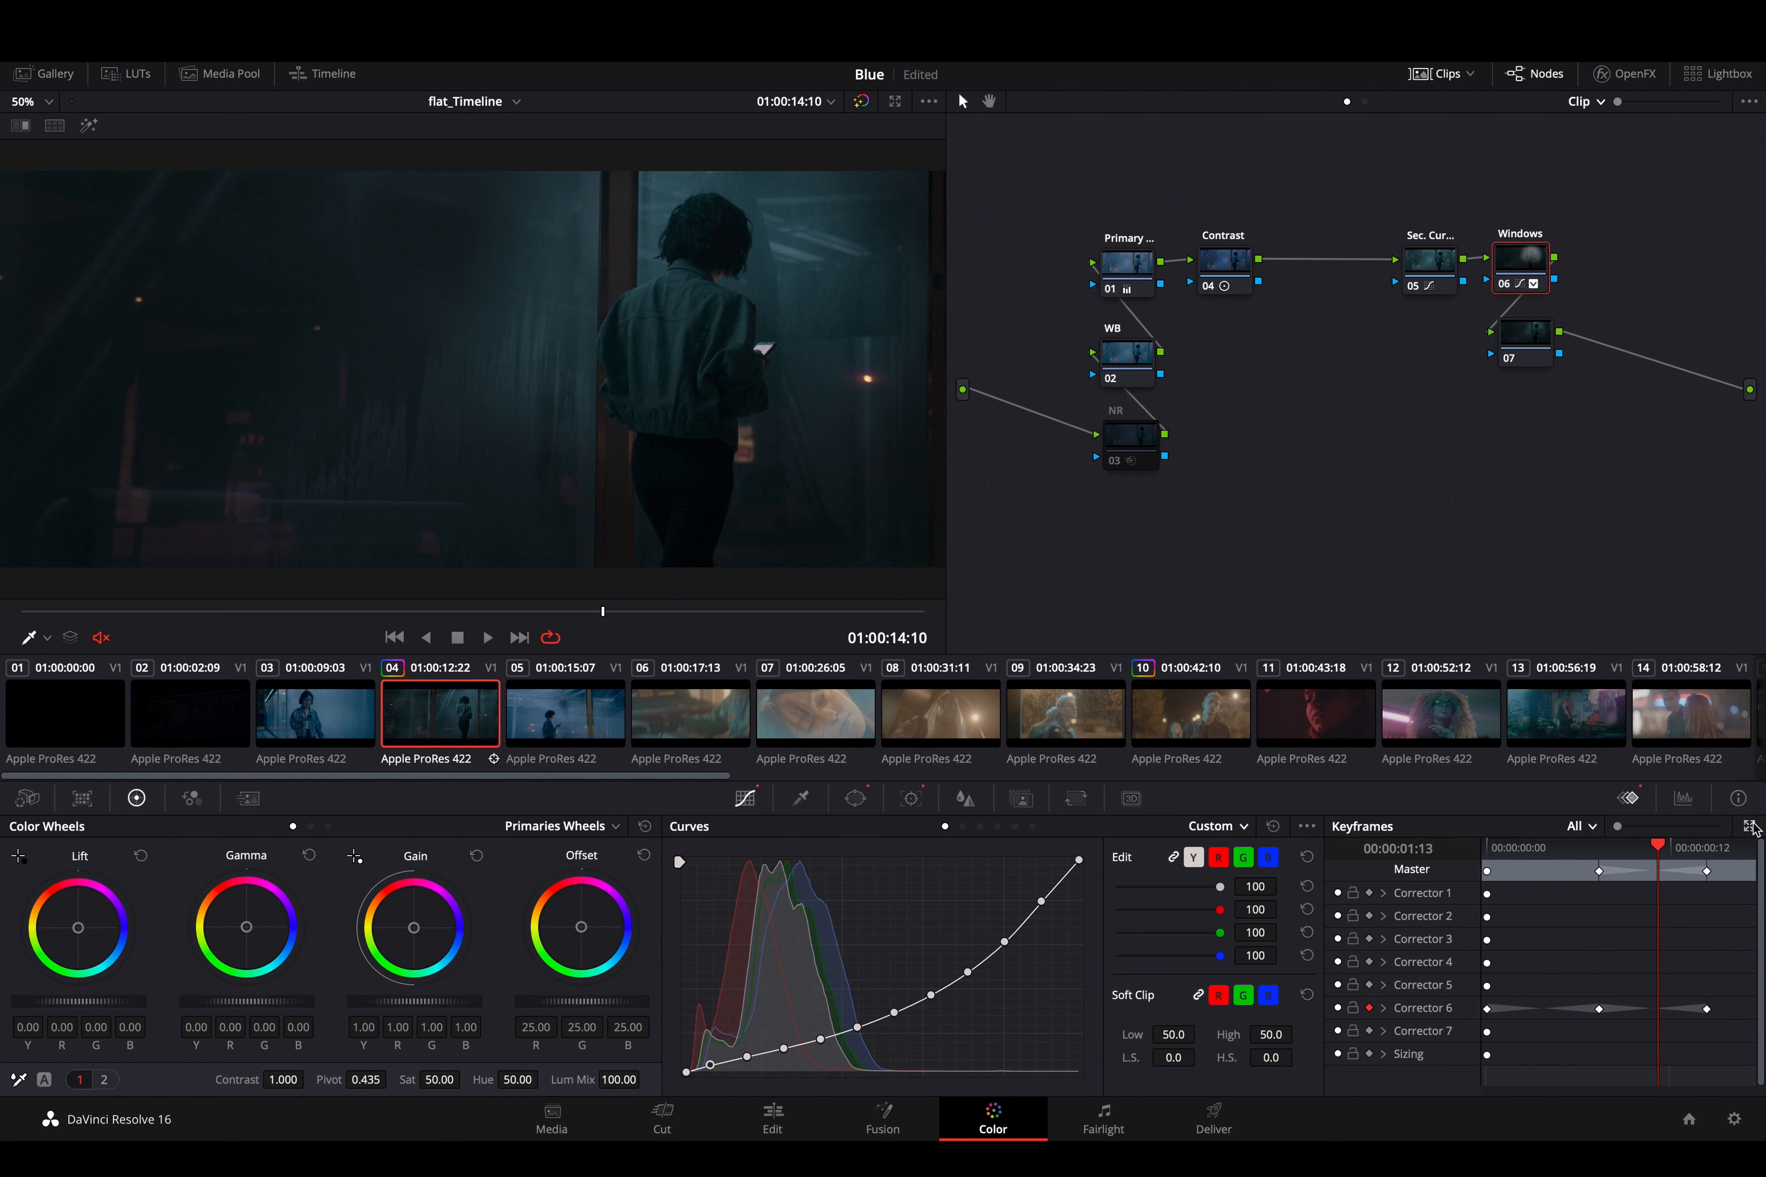
left_click(1749, 828)
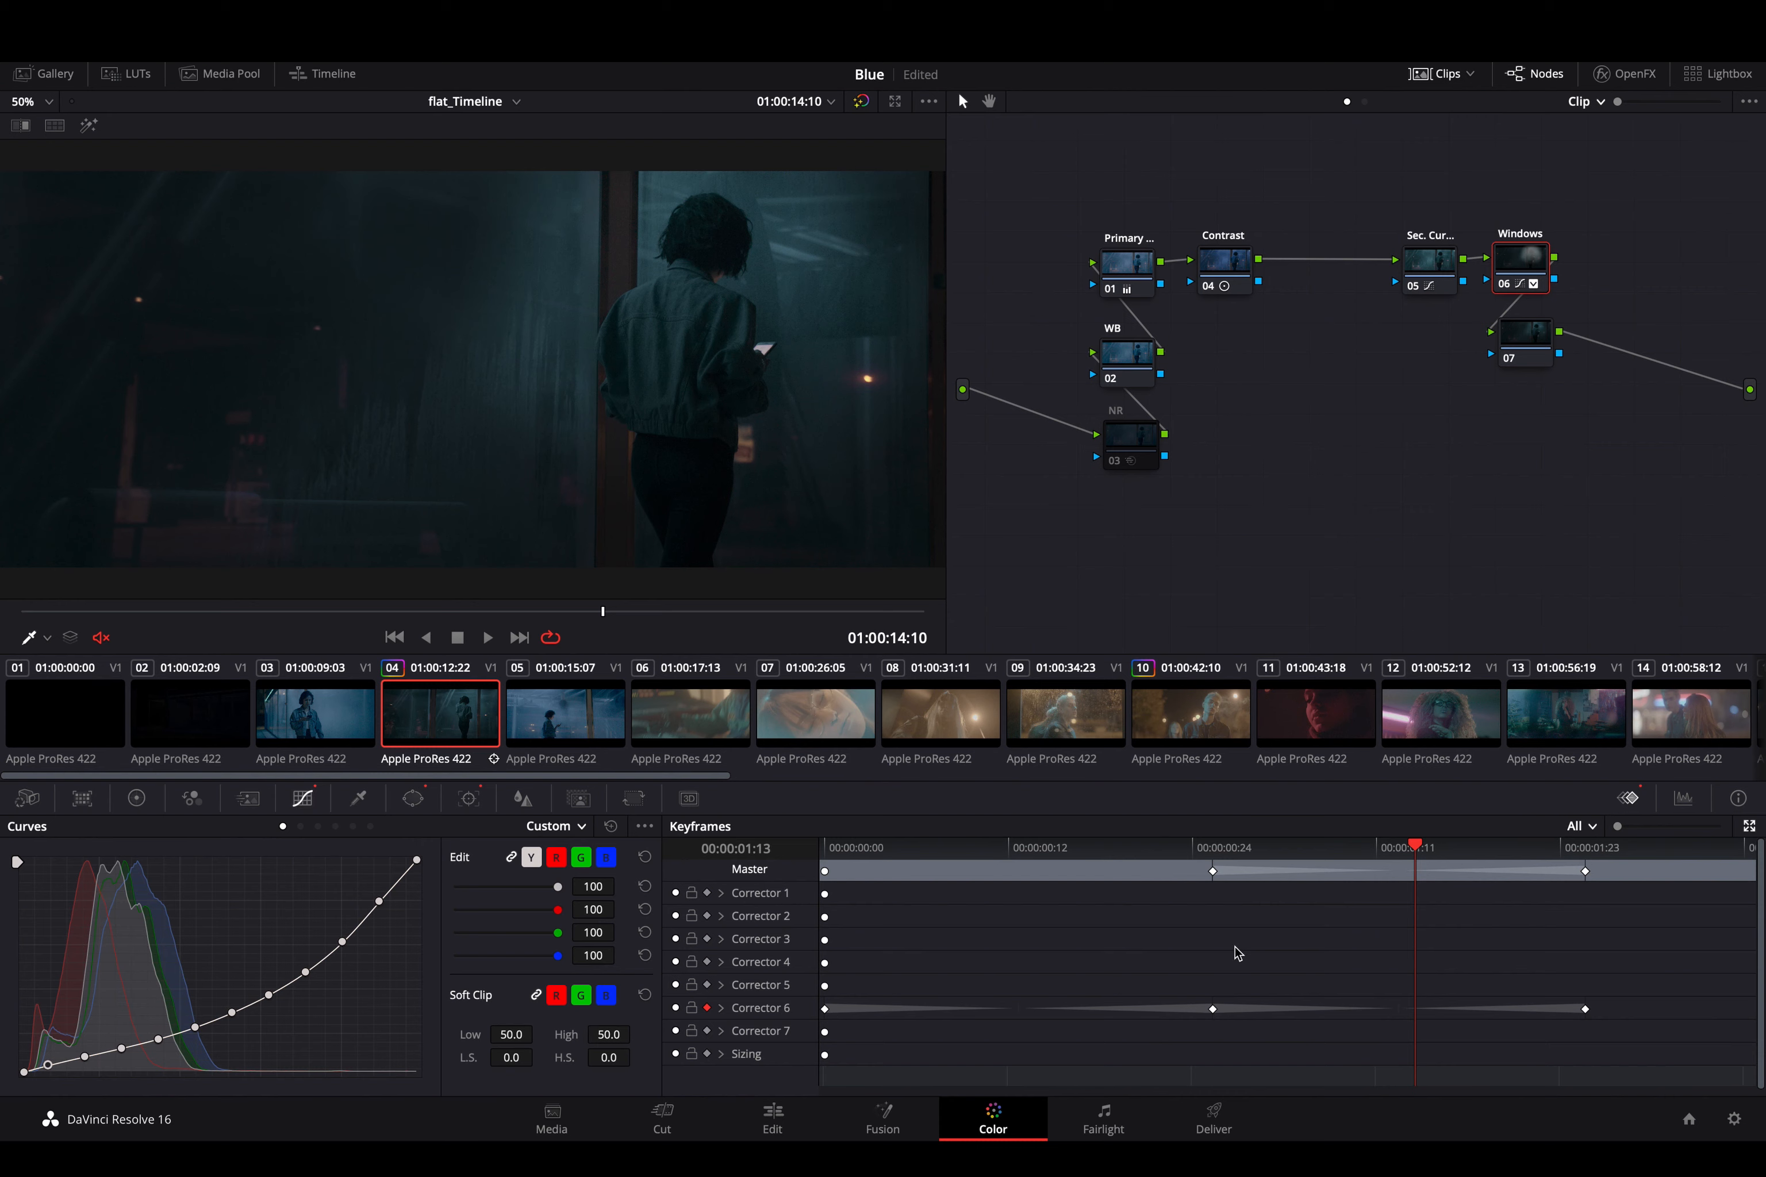
- Play the darkening transition from 00:00:00:17 and compare the image with the Windows node off and on
left_click_drag(1307, 866, 1089, 893)
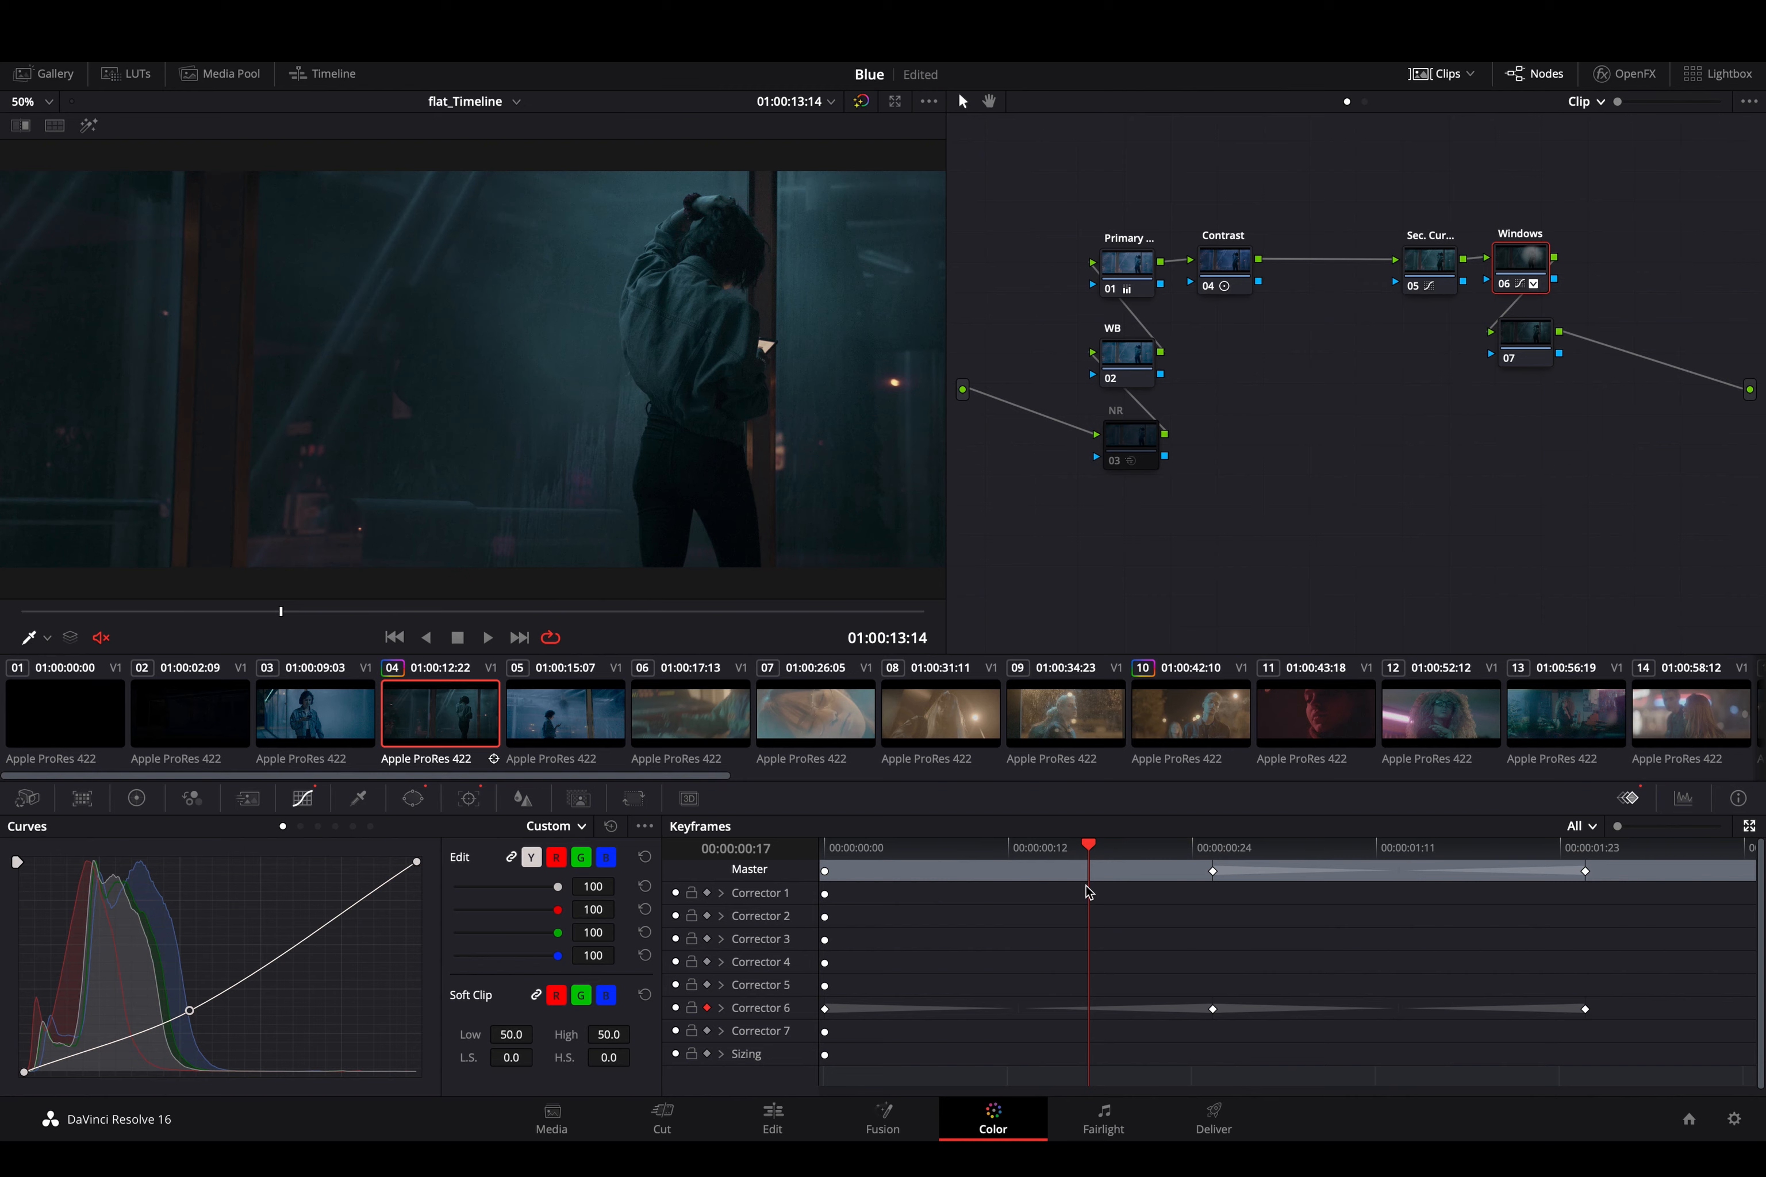
key("space")
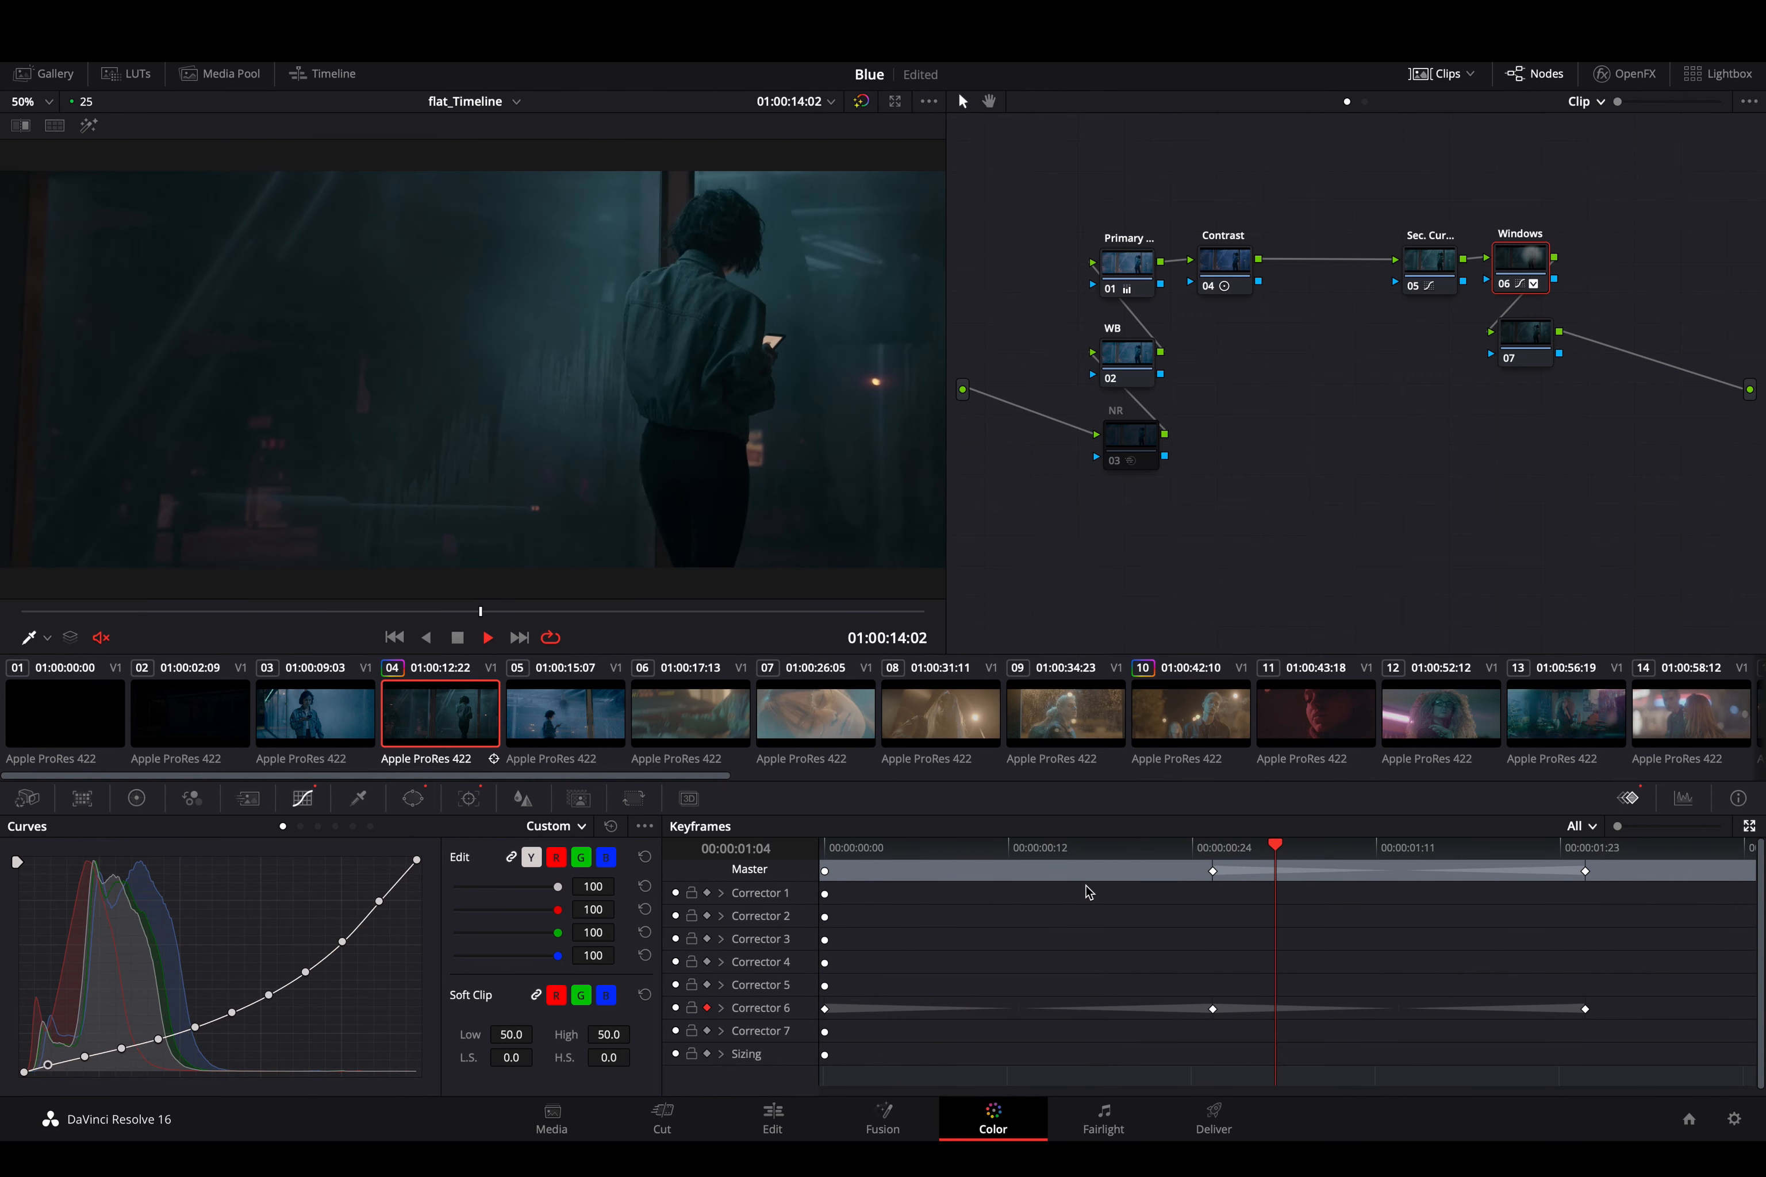
key("space")
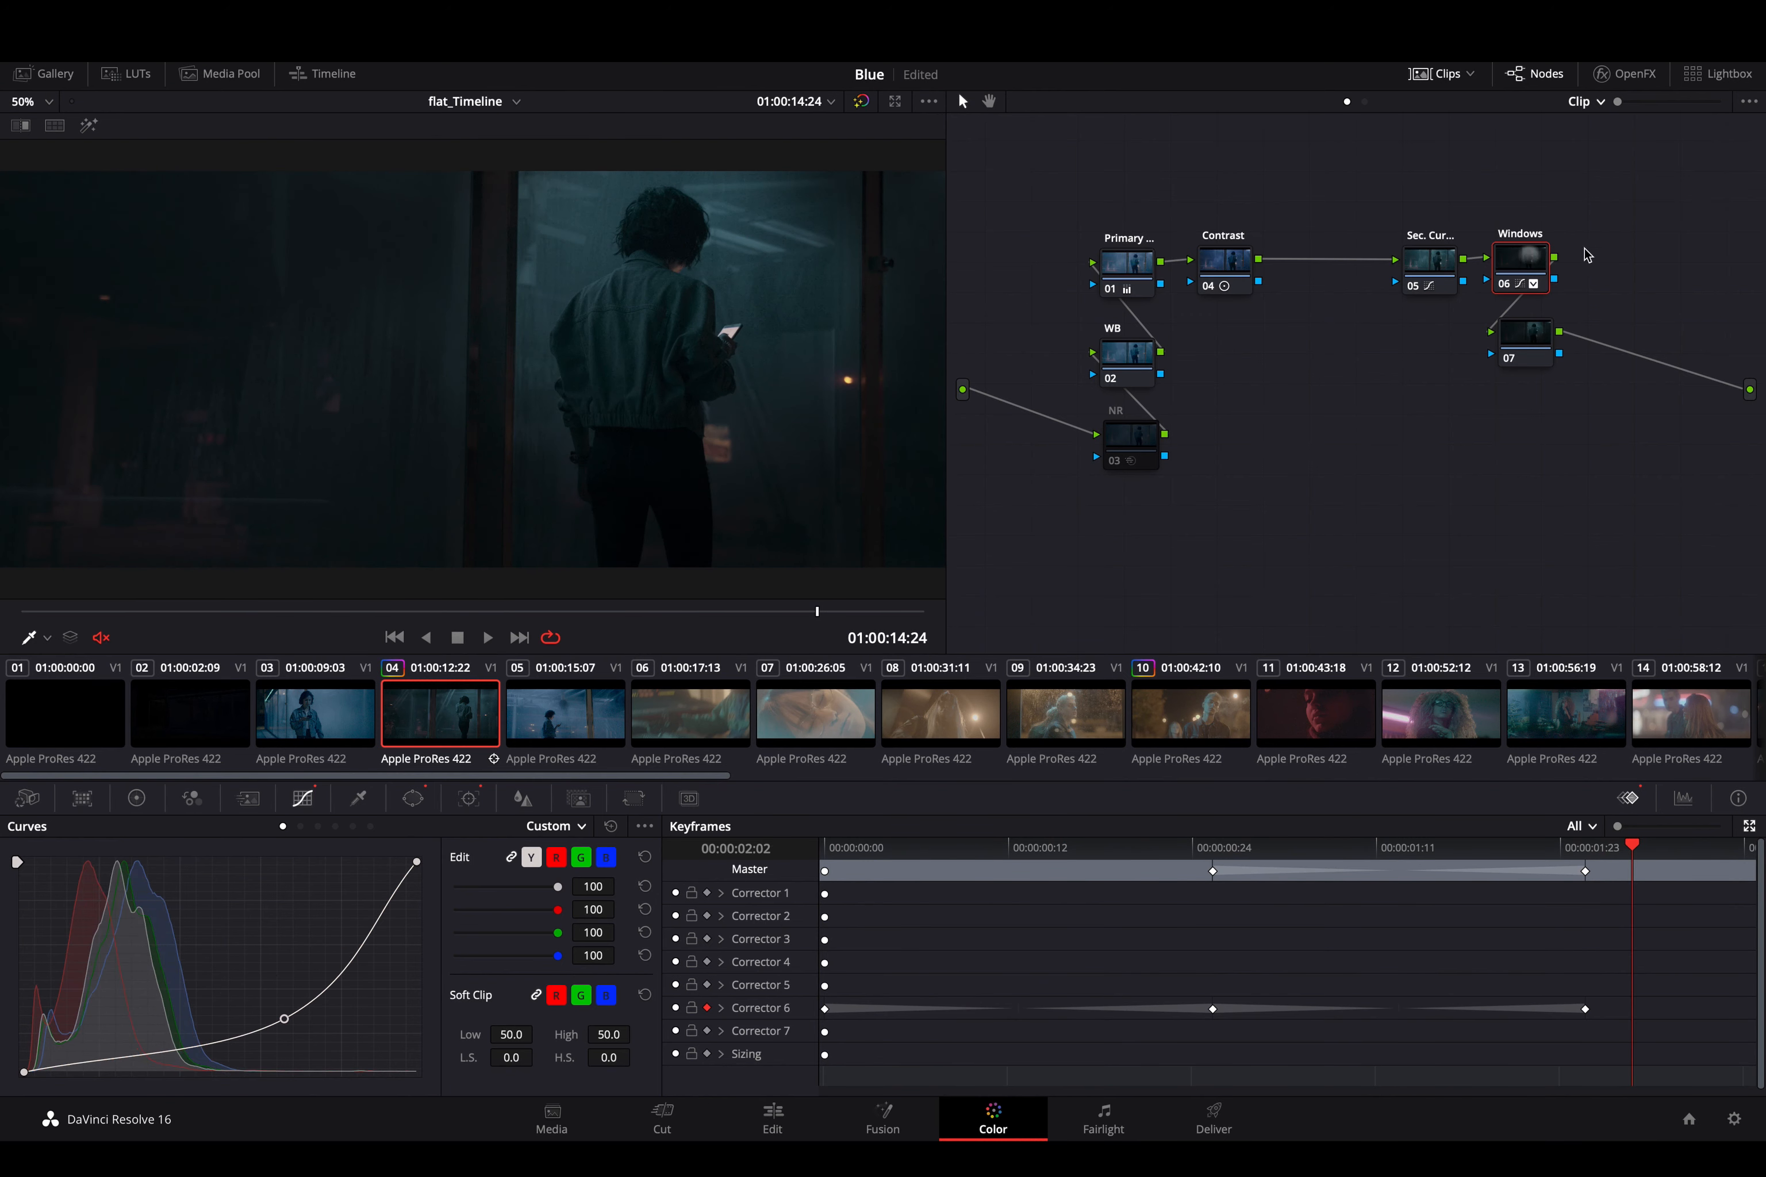
key("super+d")
key("super+d")
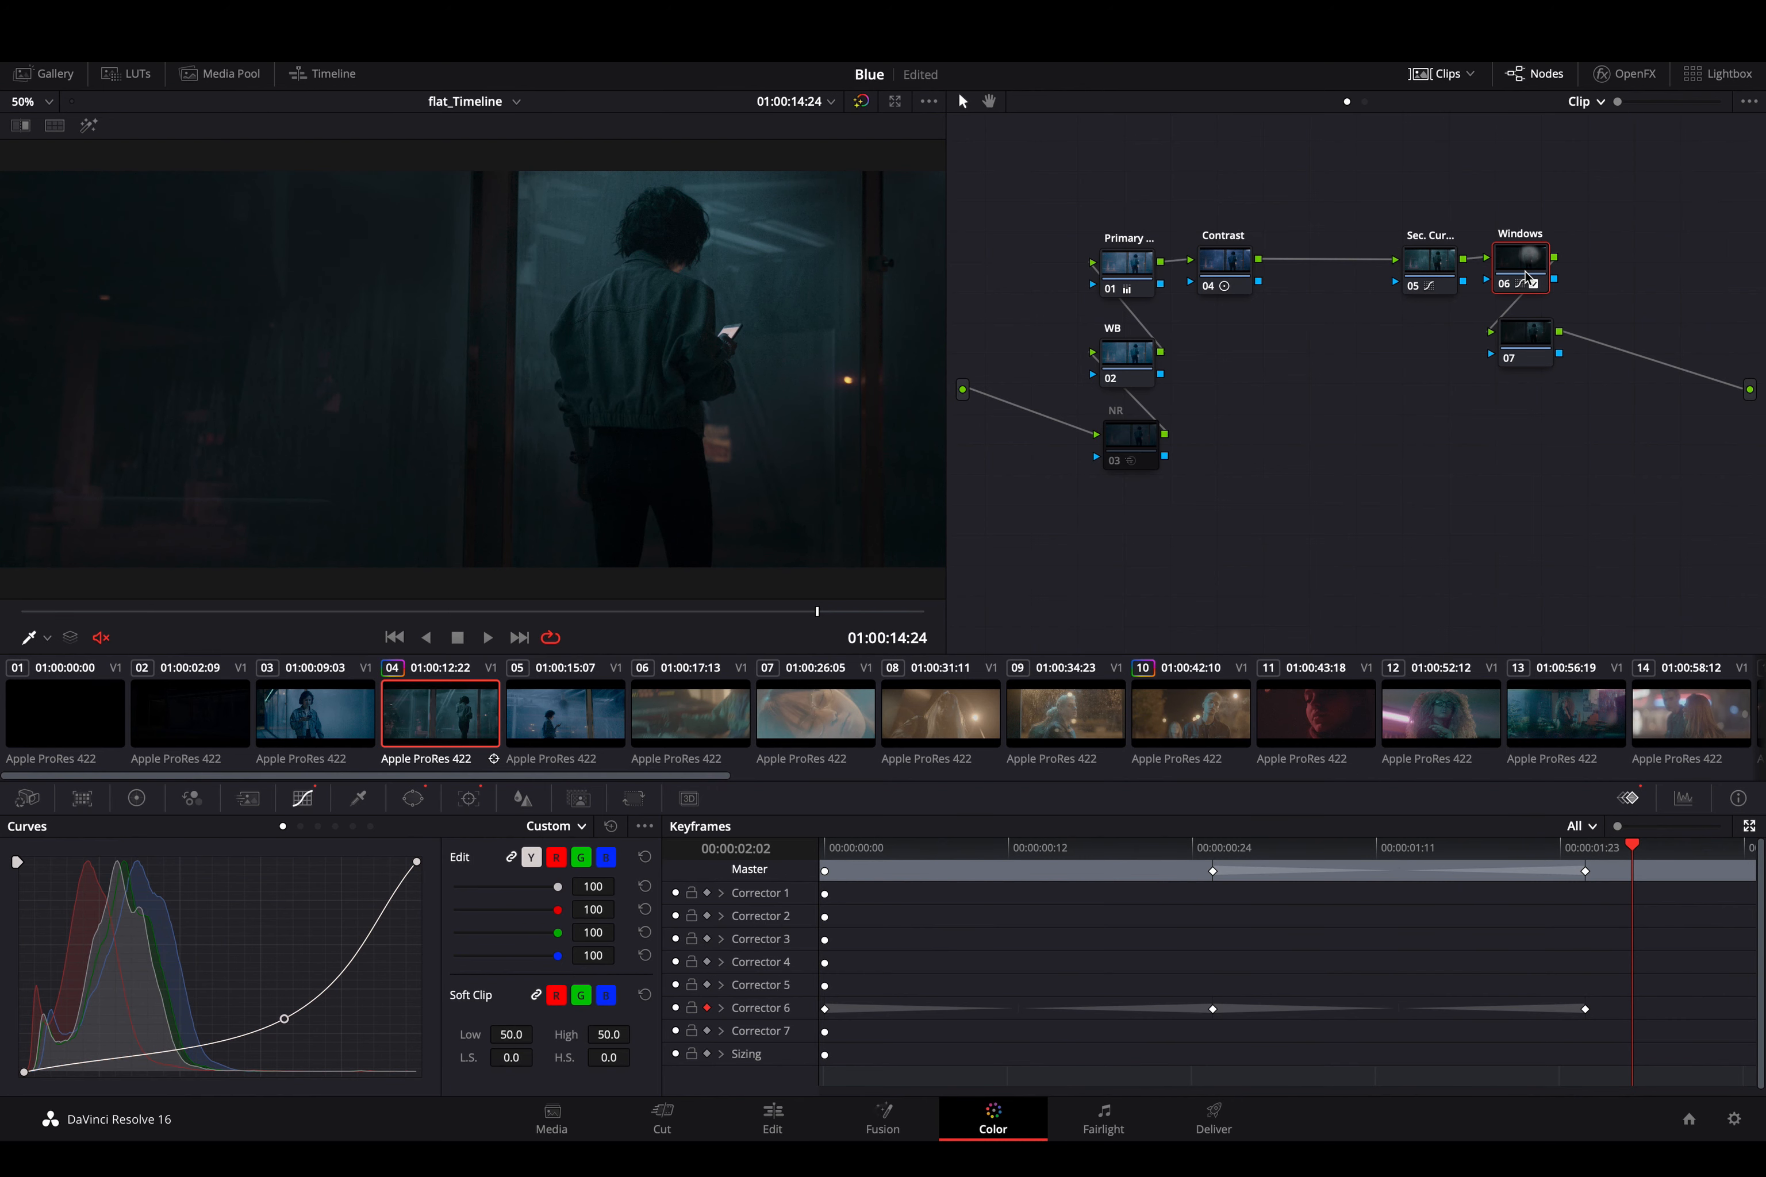
- Nudge the Windows node slightly sideways above node 07 and save the project
left_click(1535, 332)
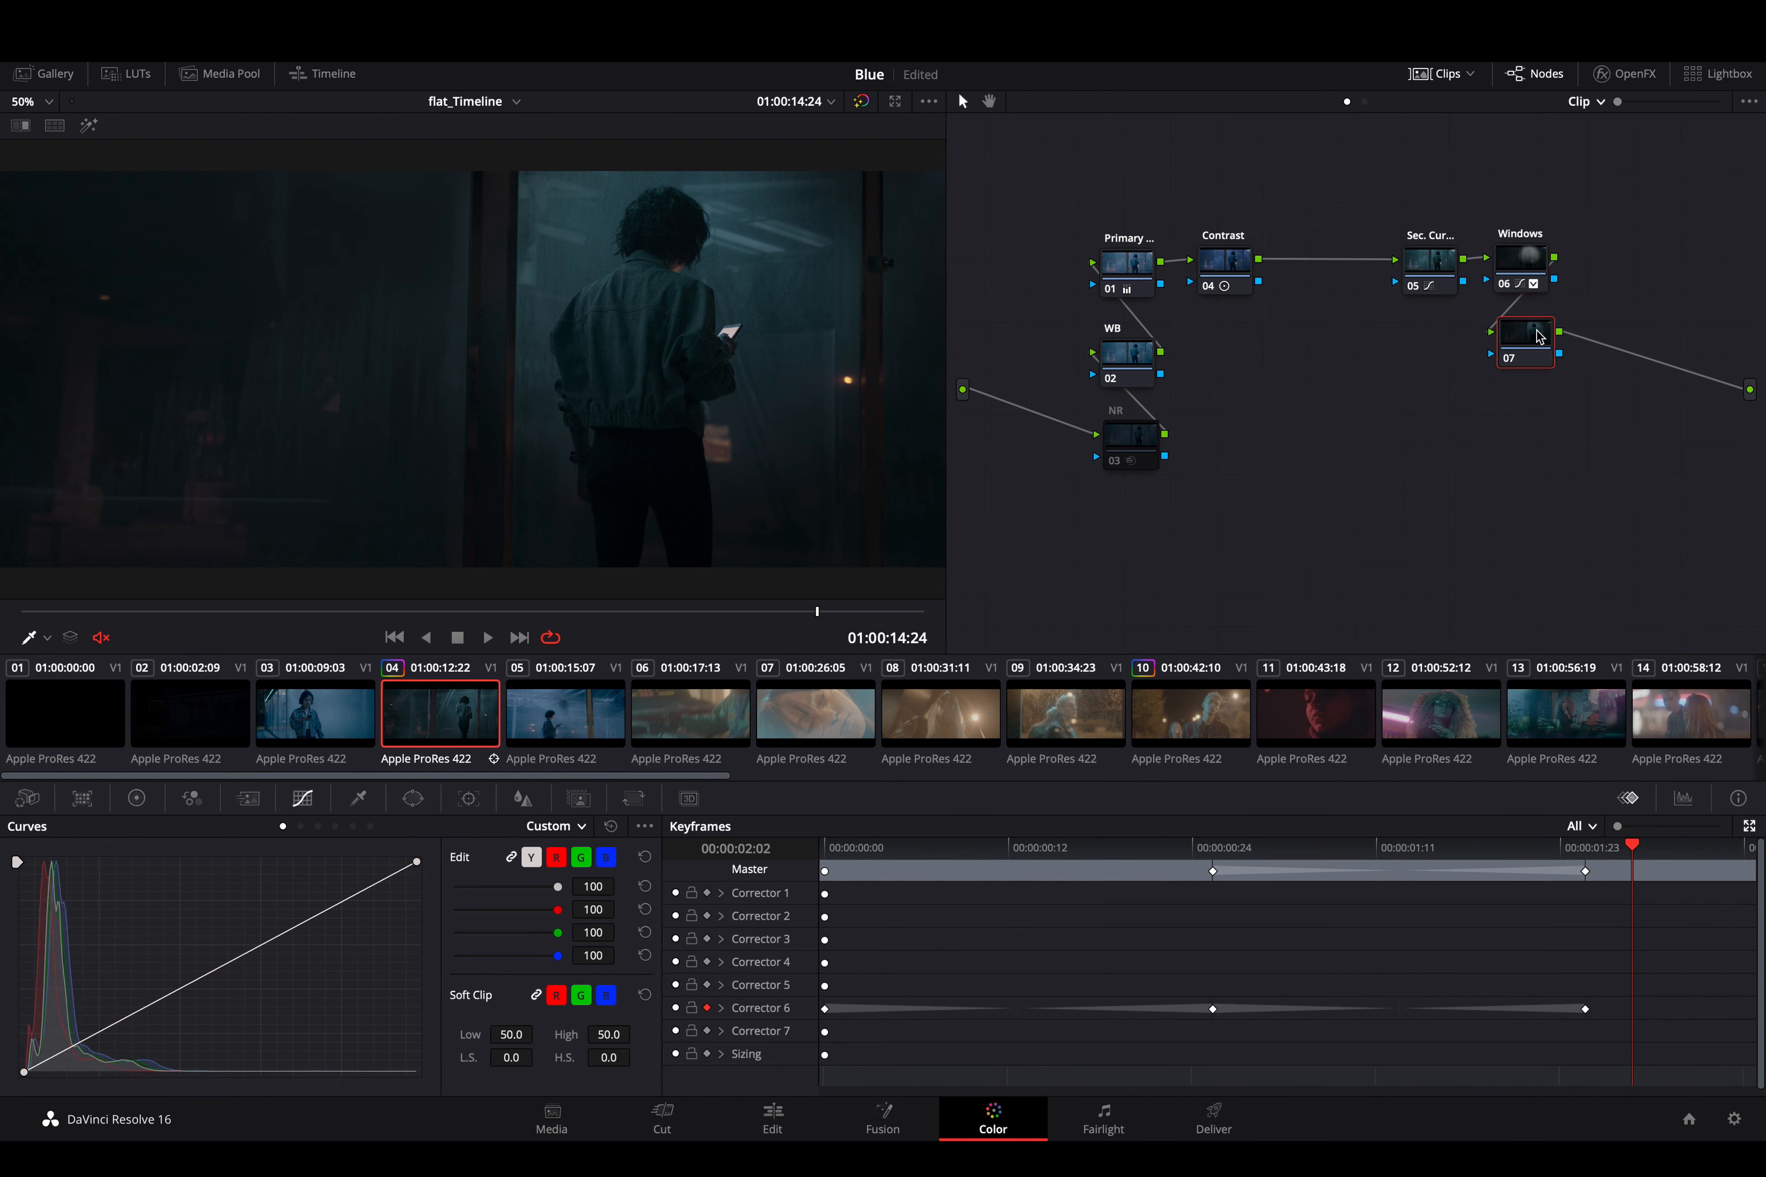
left_click(1520, 263)
left_click_drag(1522, 267, 1534, 267)
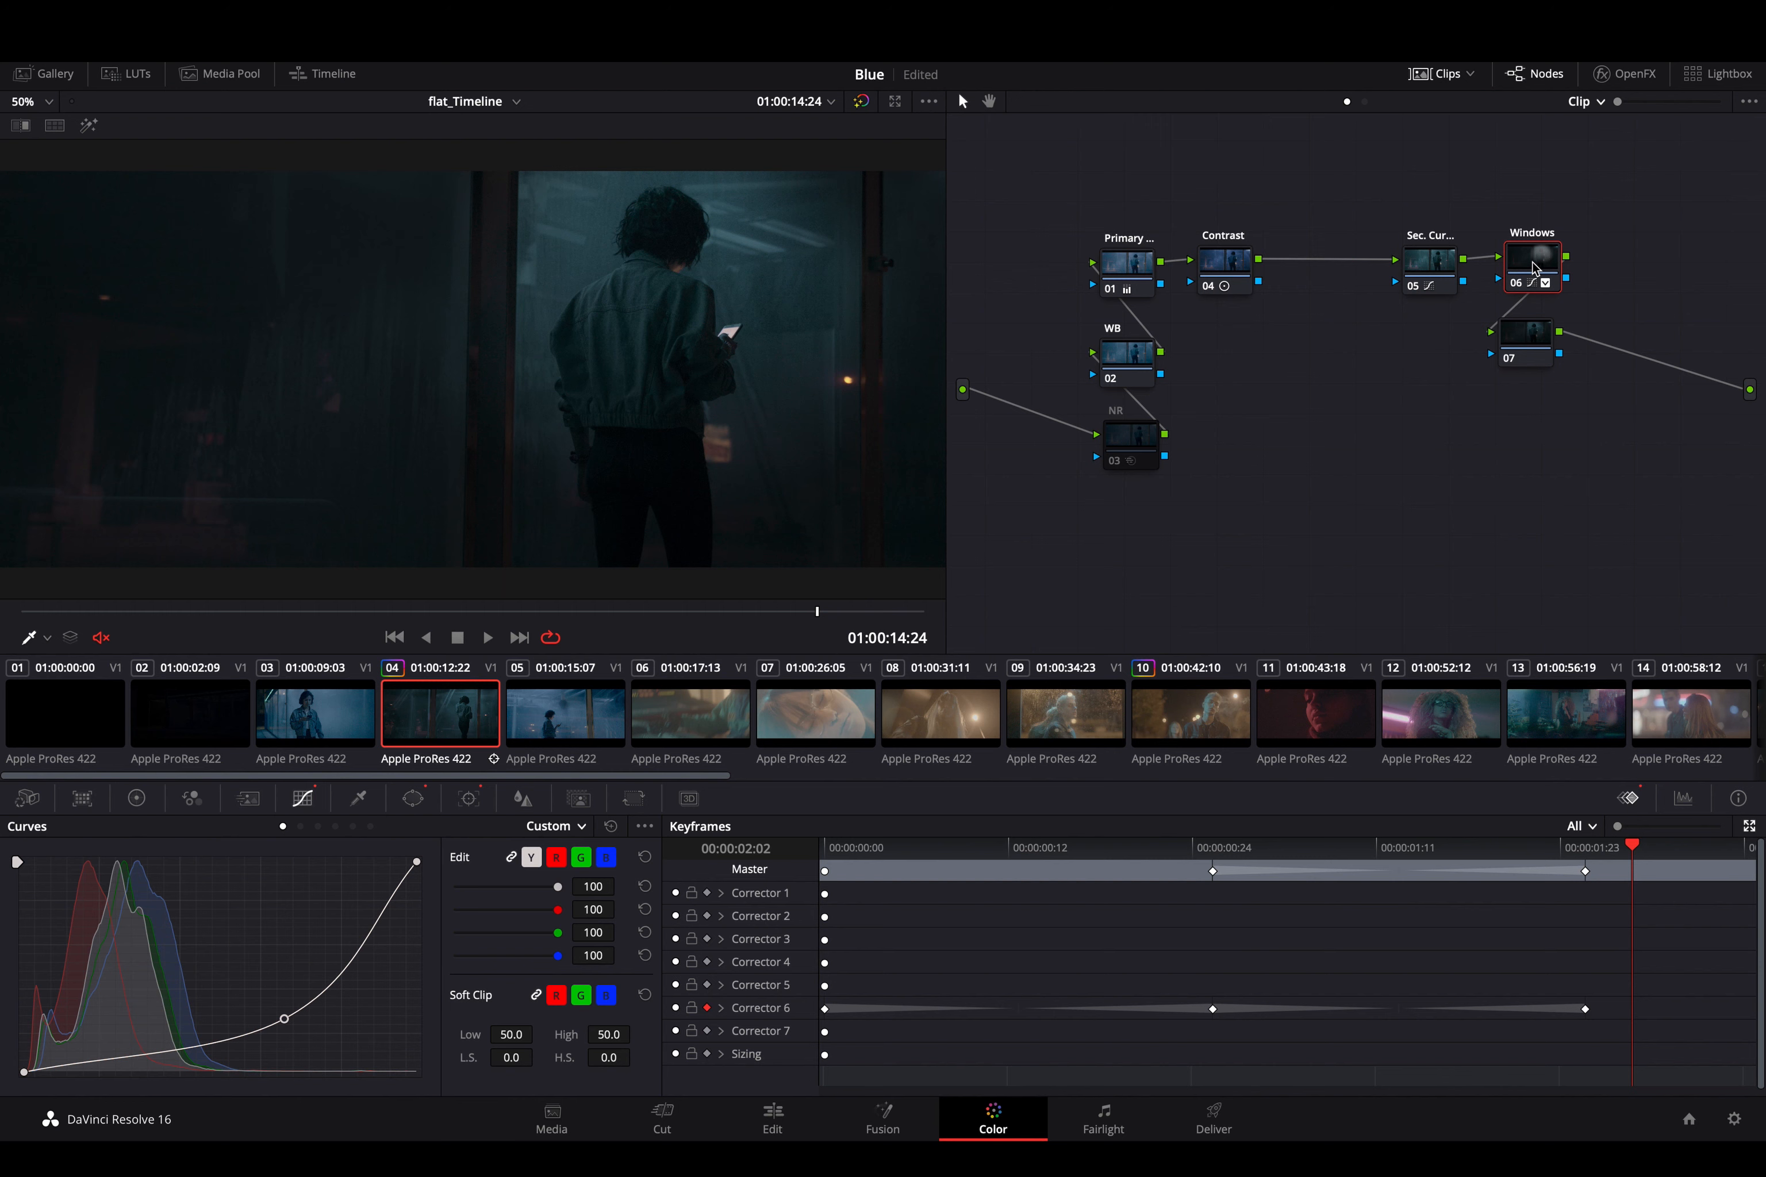
key("super+s")
- Keyframe the Windows node's Key Output gain at 0.548 at 00:00:01:24, and play the clip from its start to check it
left_click_drag(1488, 845, 1591, 890)
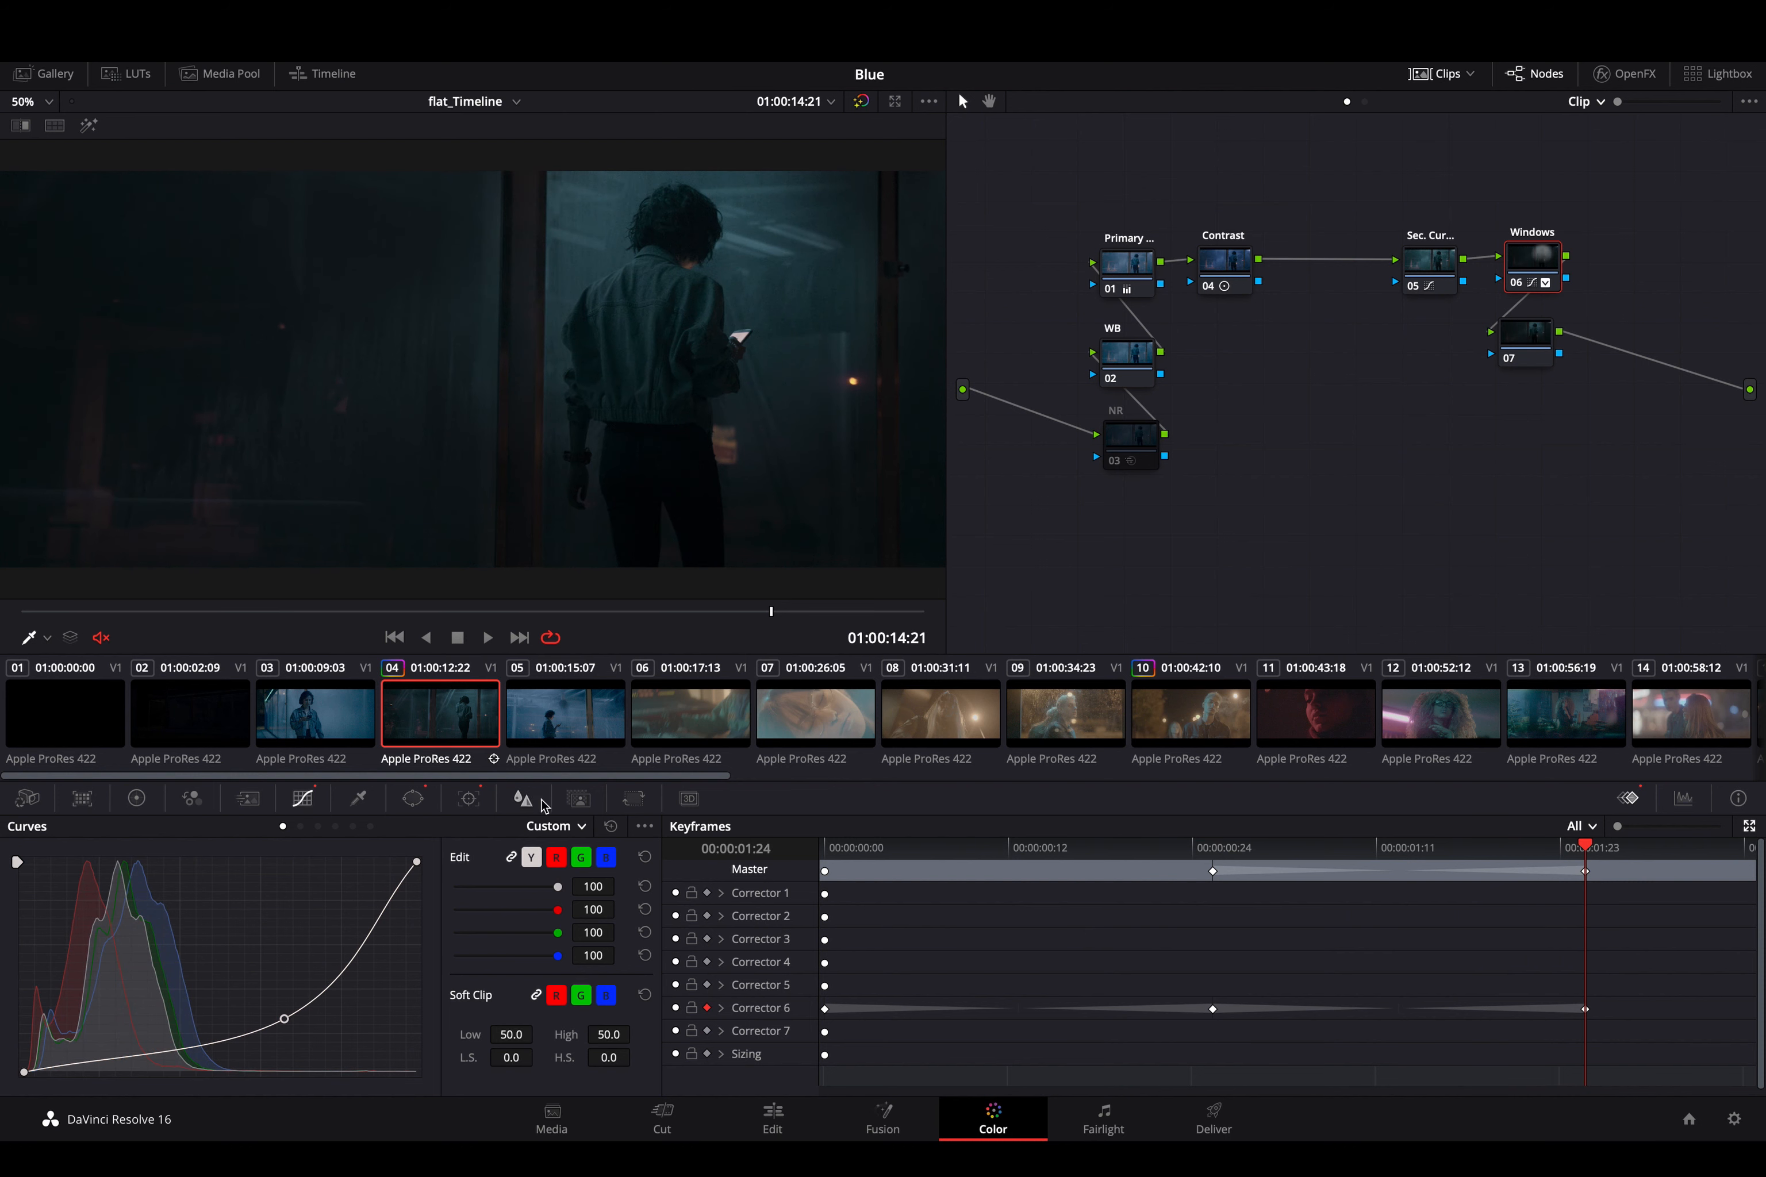
left_click(579, 797)
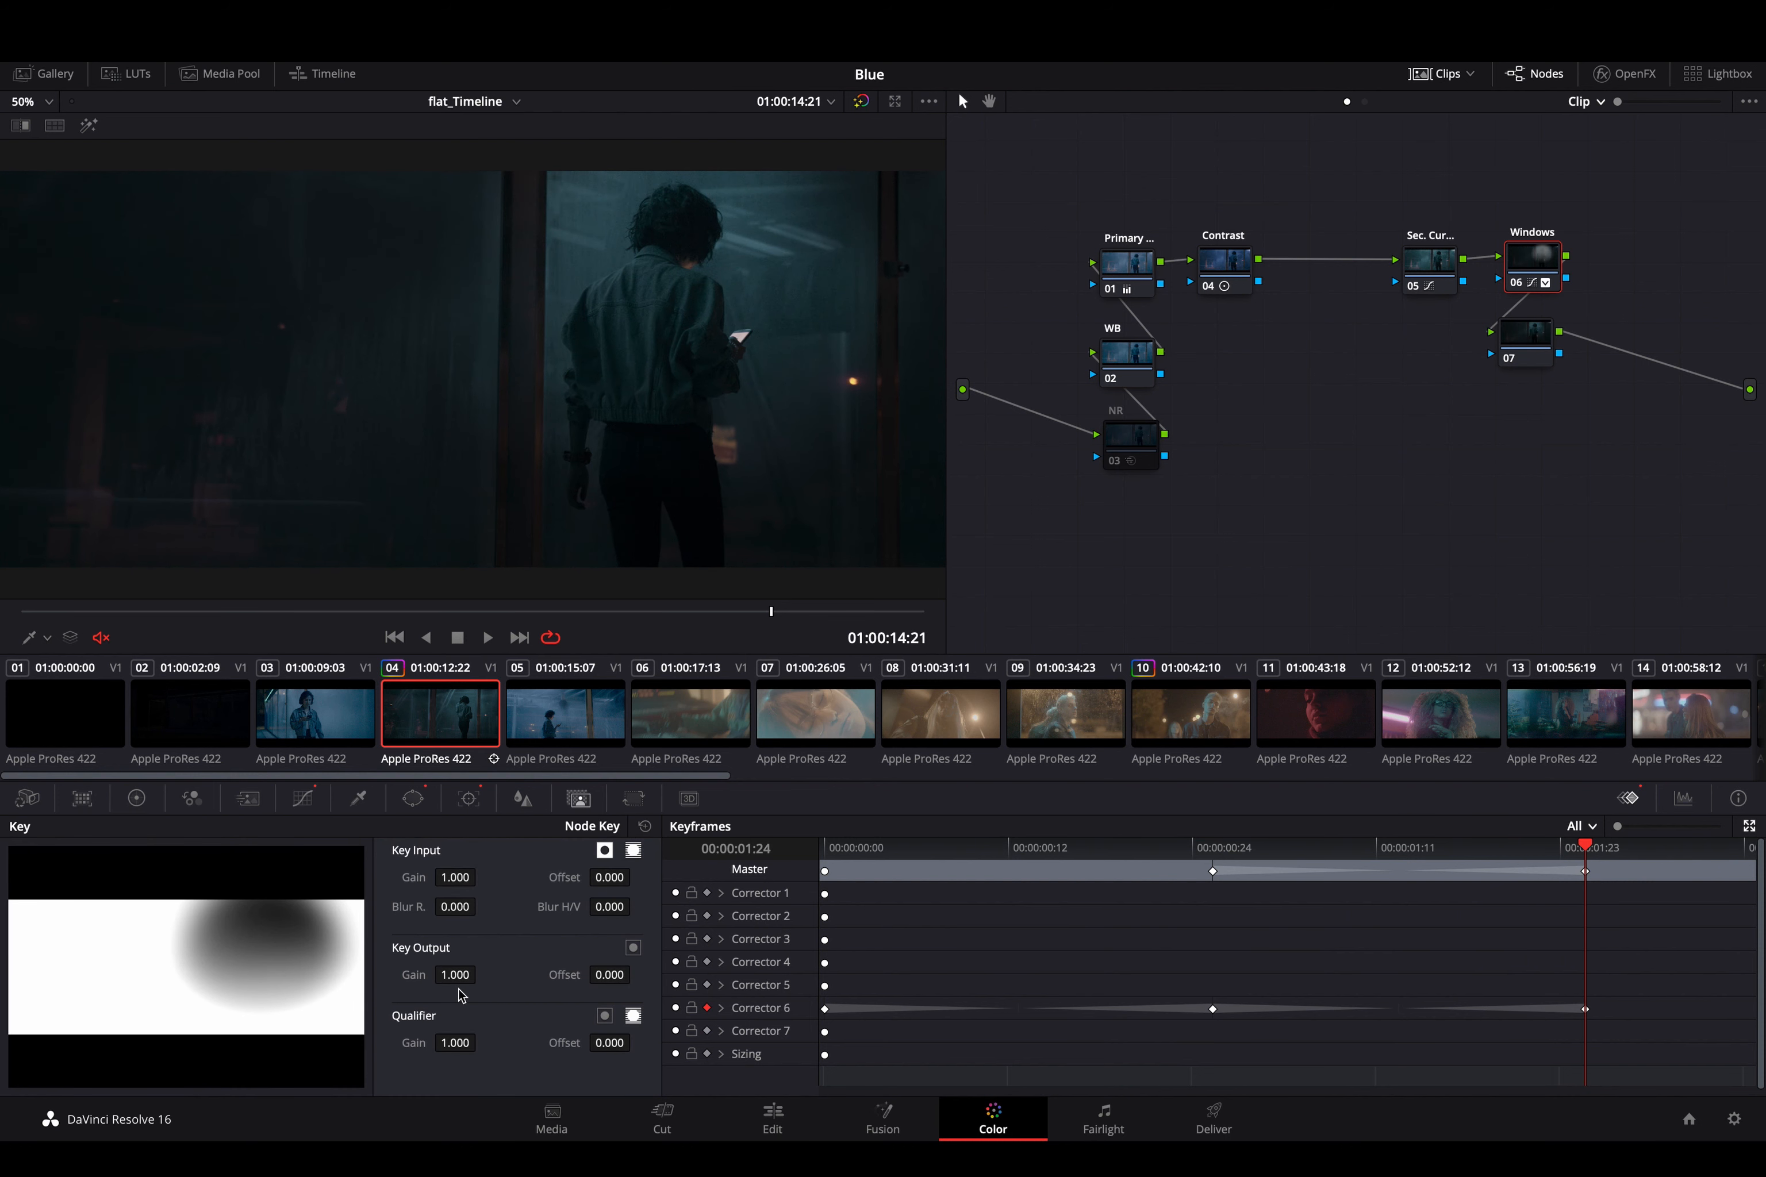
left_click_drag(459, 980, 27, 1029)
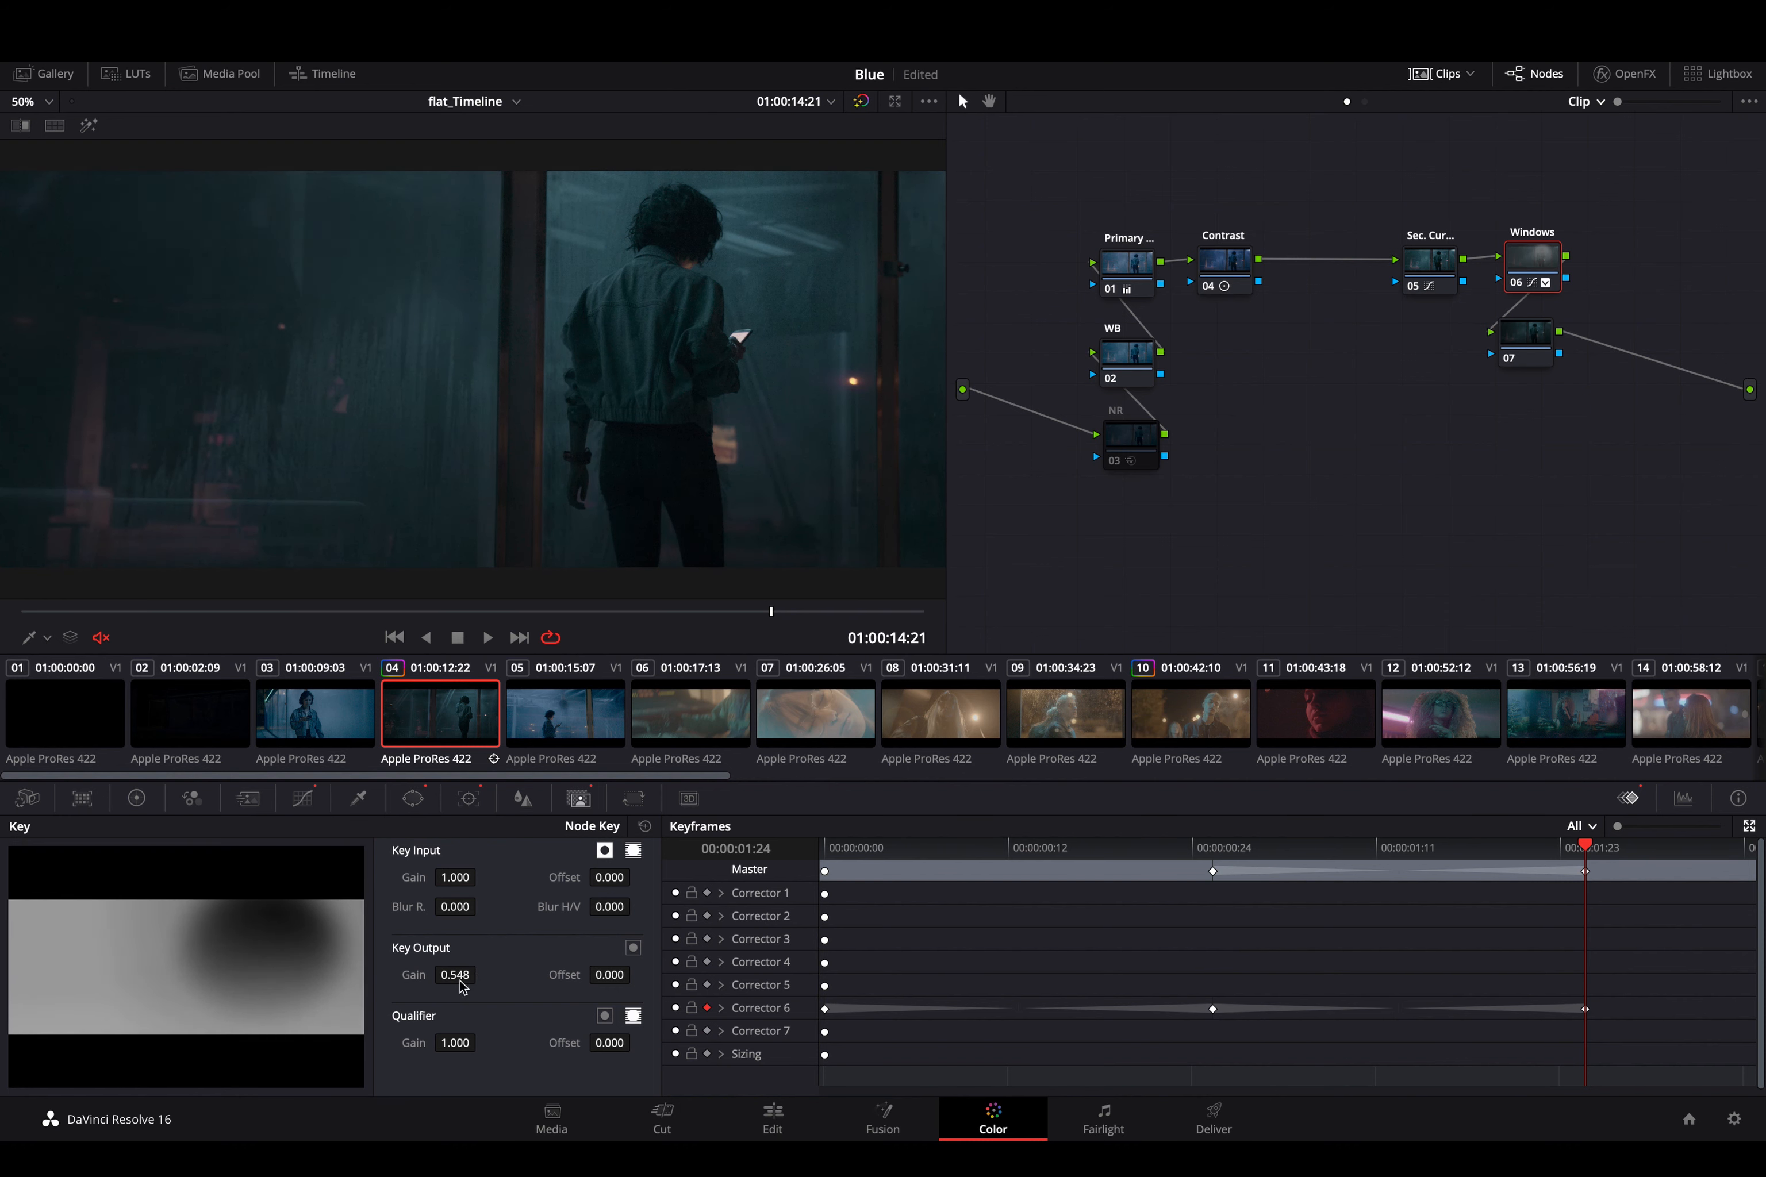
left_click_drag(1589, 865, 724, 1018)
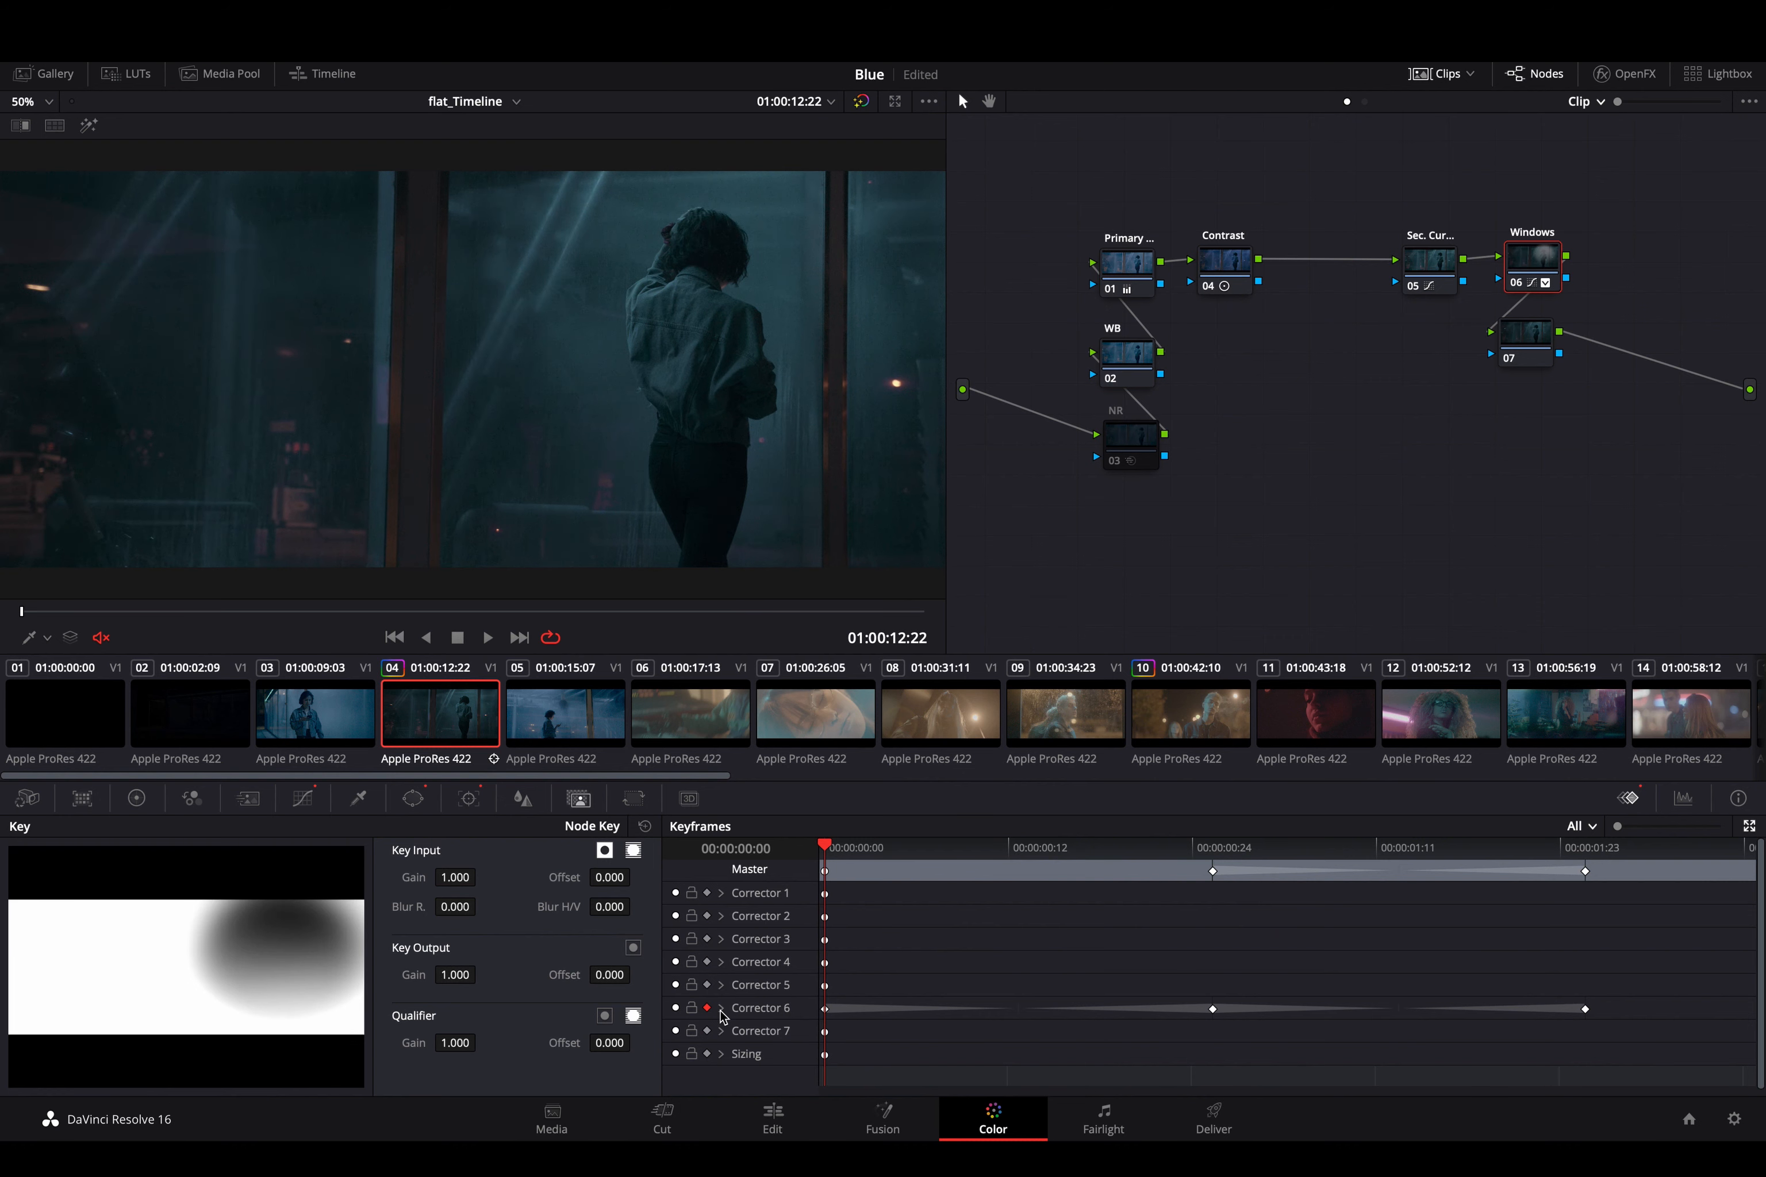
key("space")
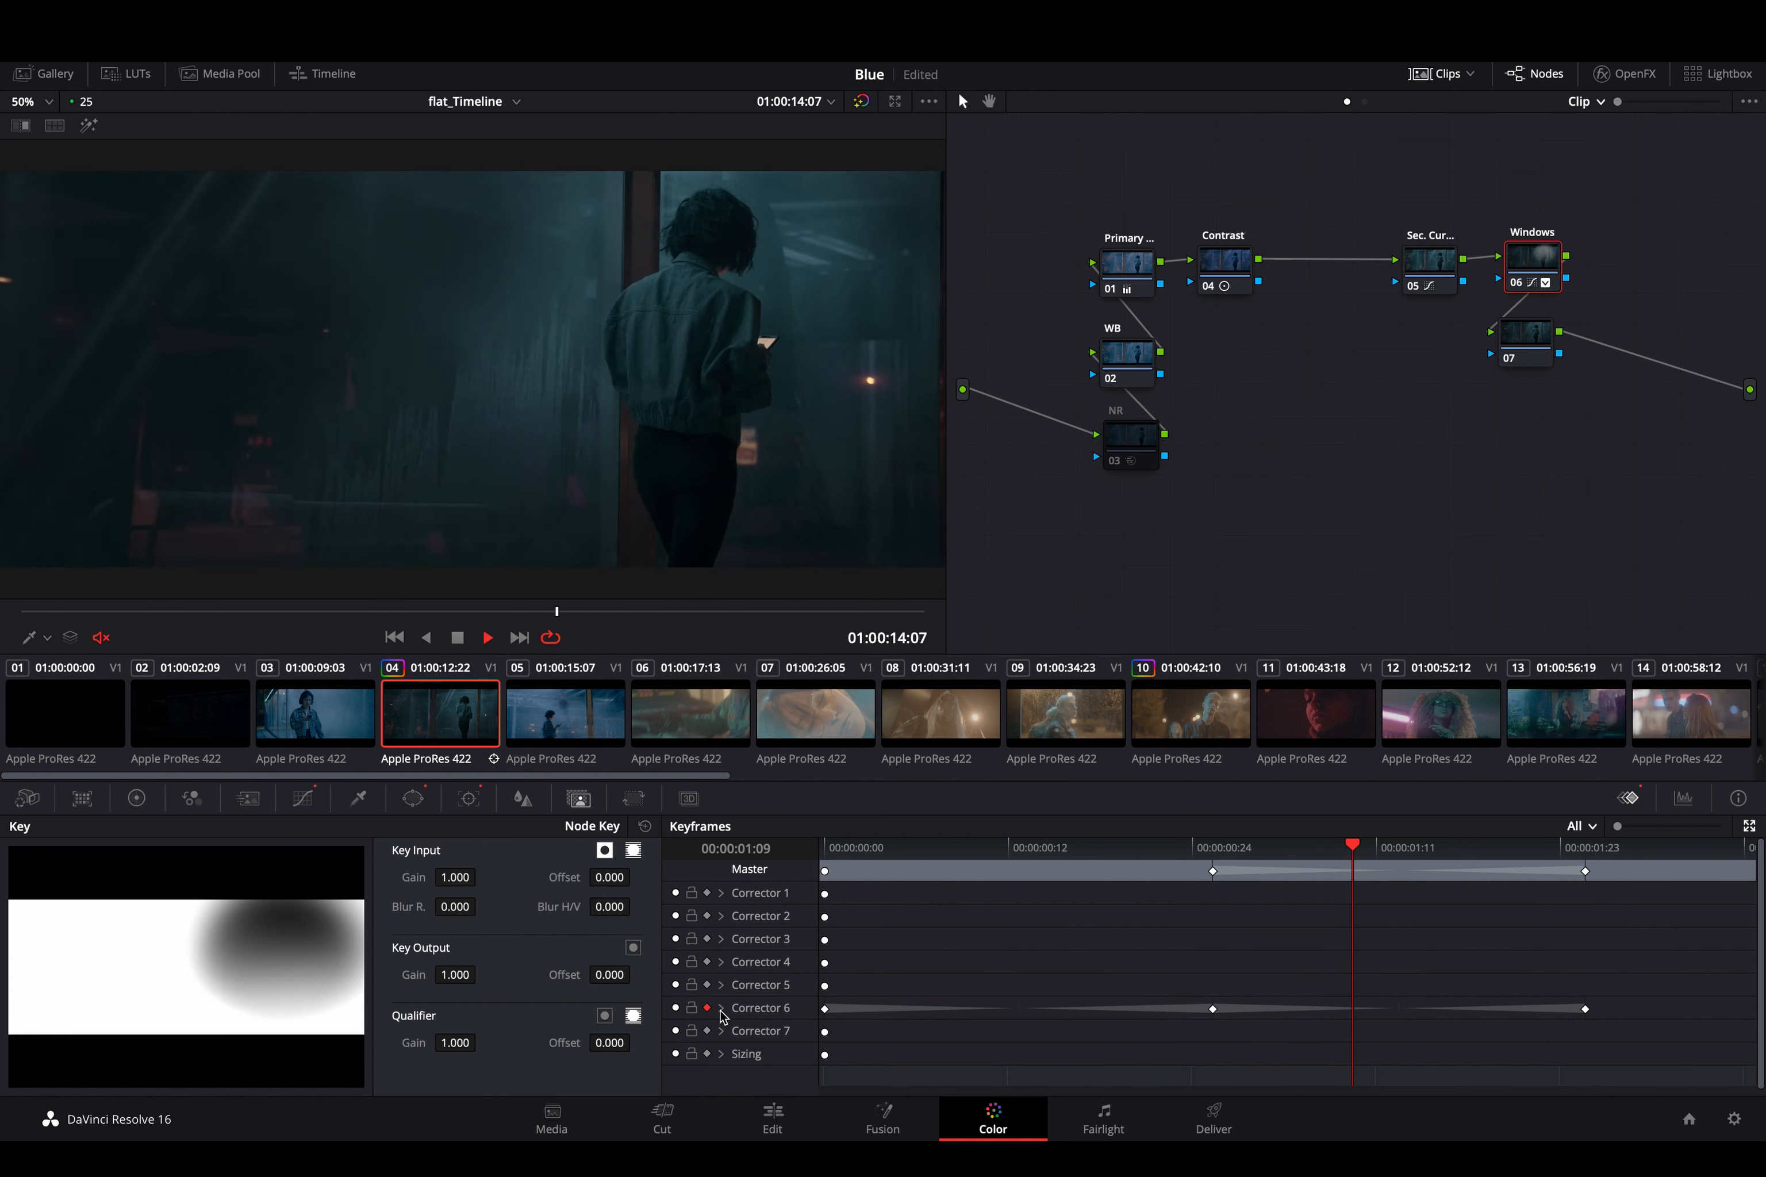
key("space")
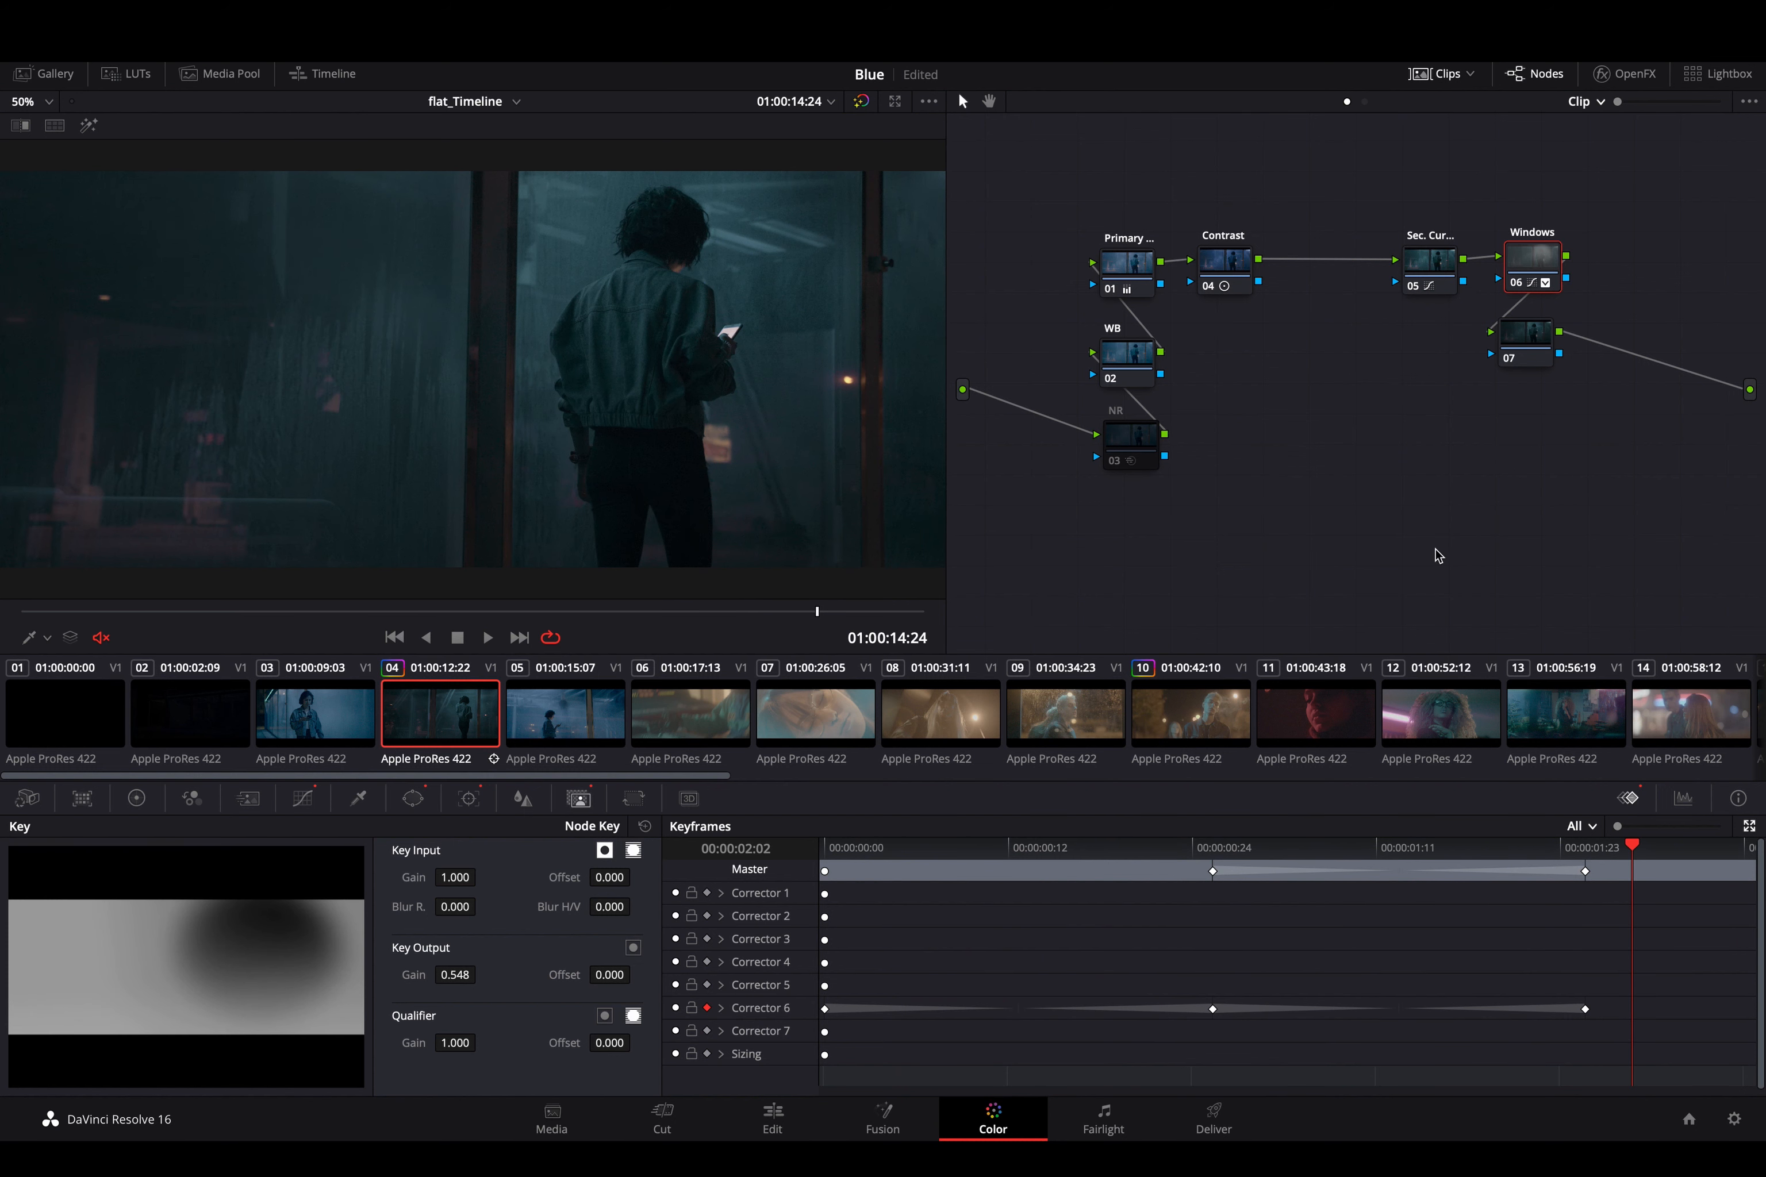
- Delete node 07, and compare the image with the Windows node and node 05 switched off and on
left_click(1539, 350)
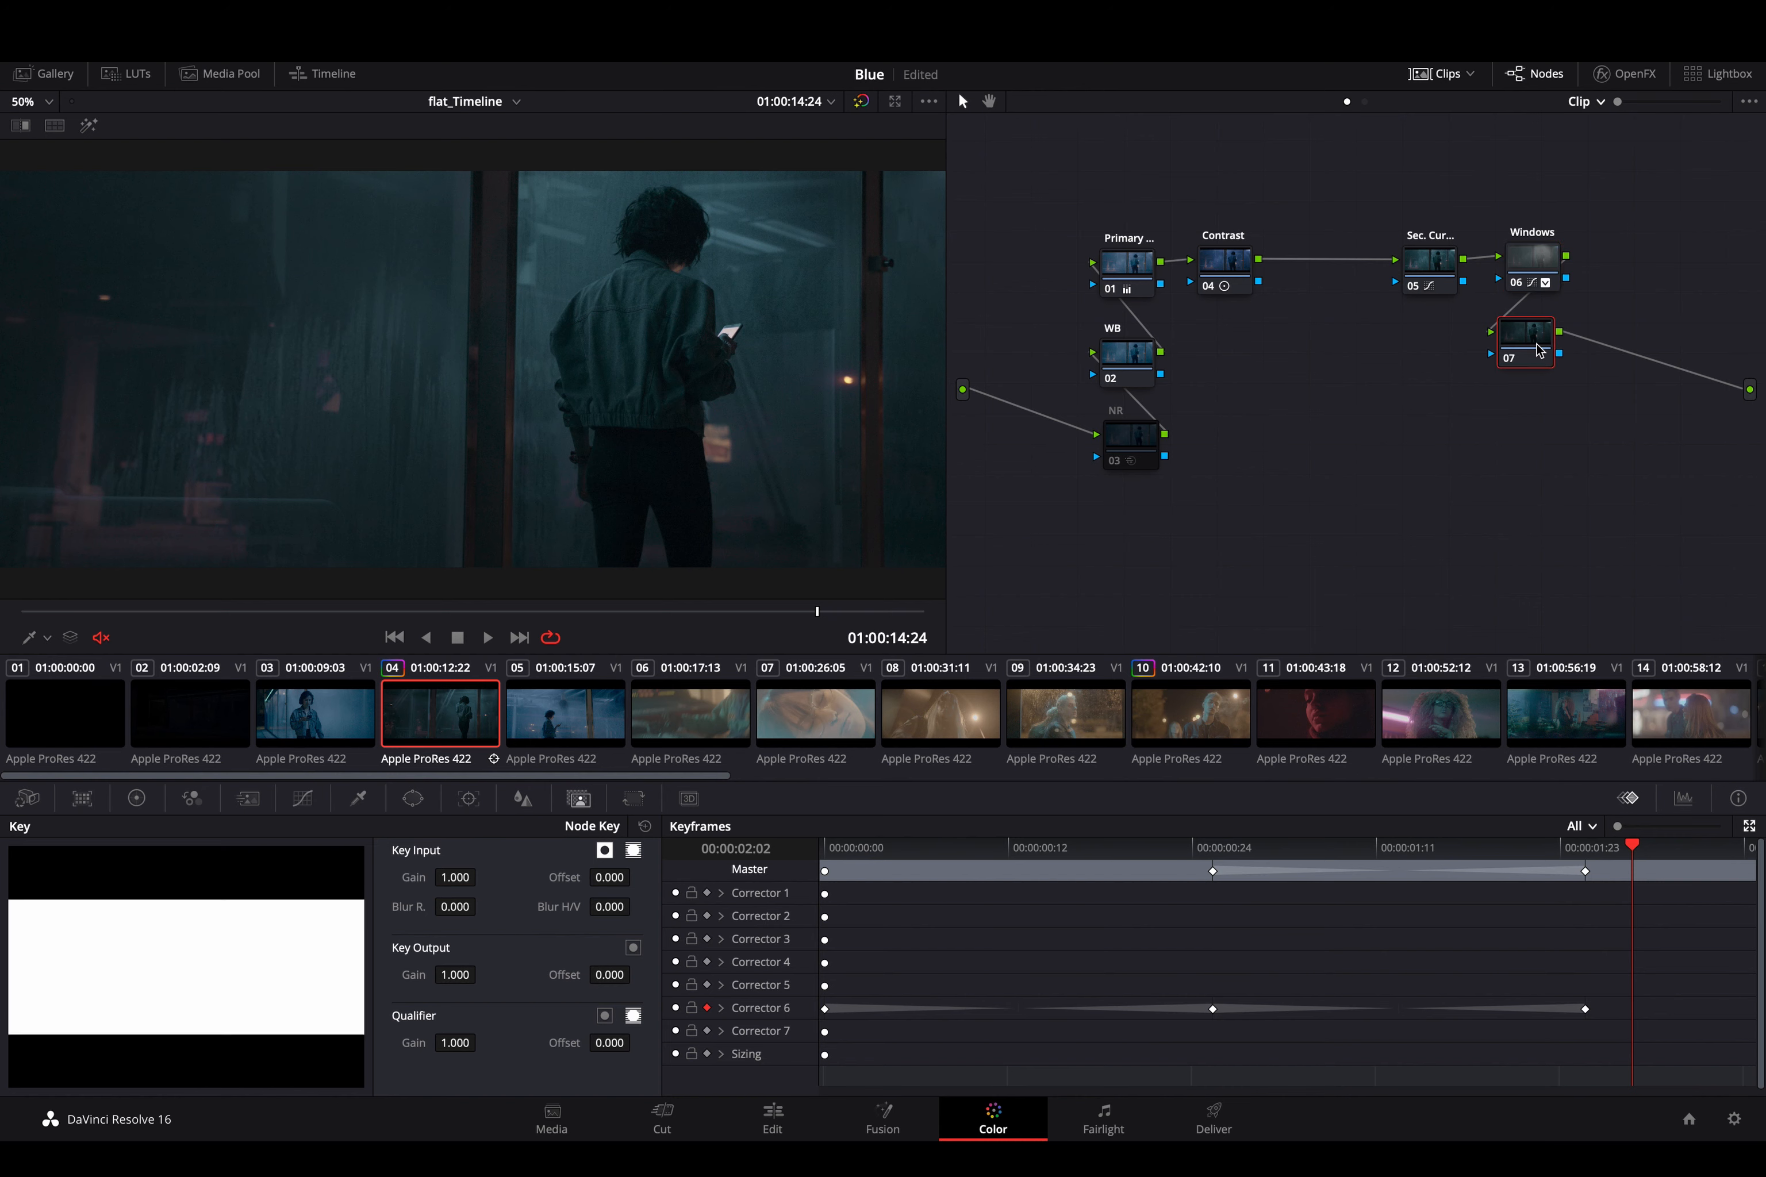
key("Delete")
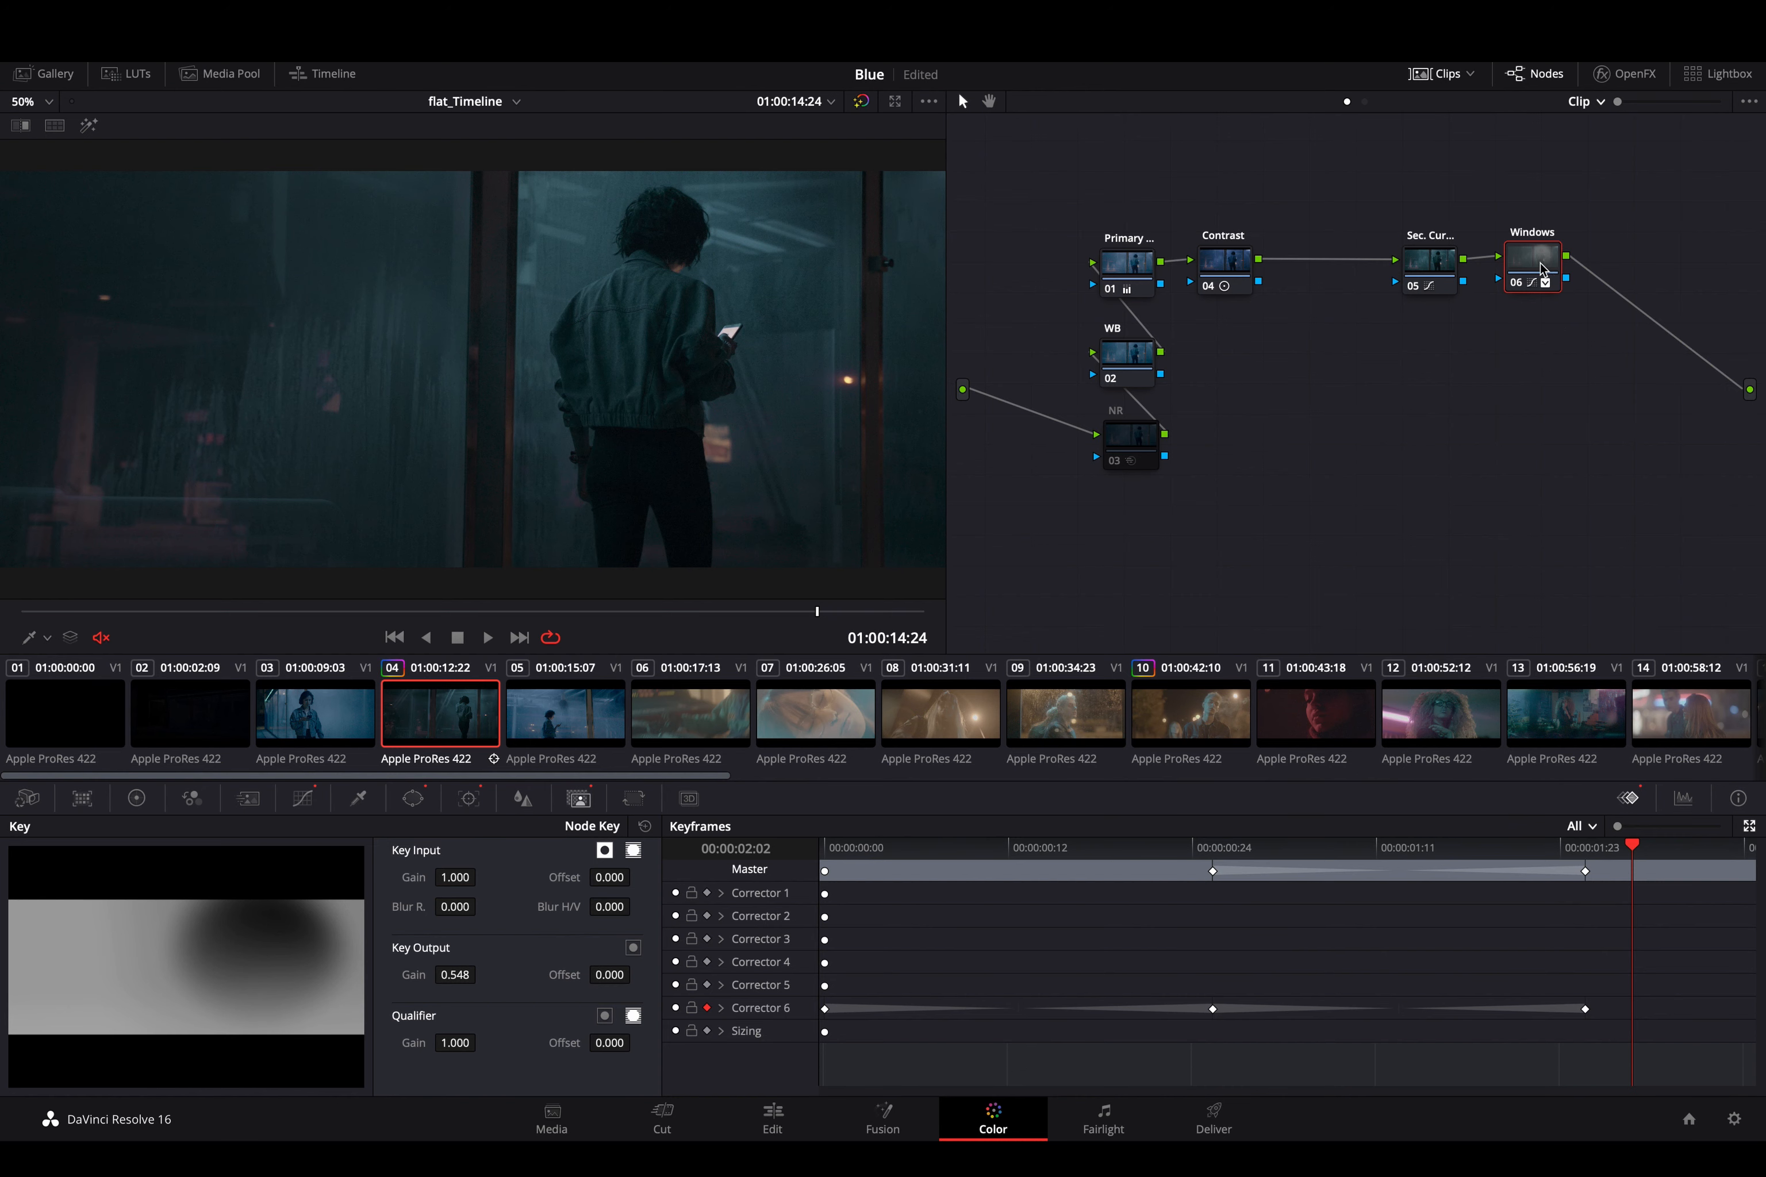
key("ctrl+d")
left_click(1430, 275)
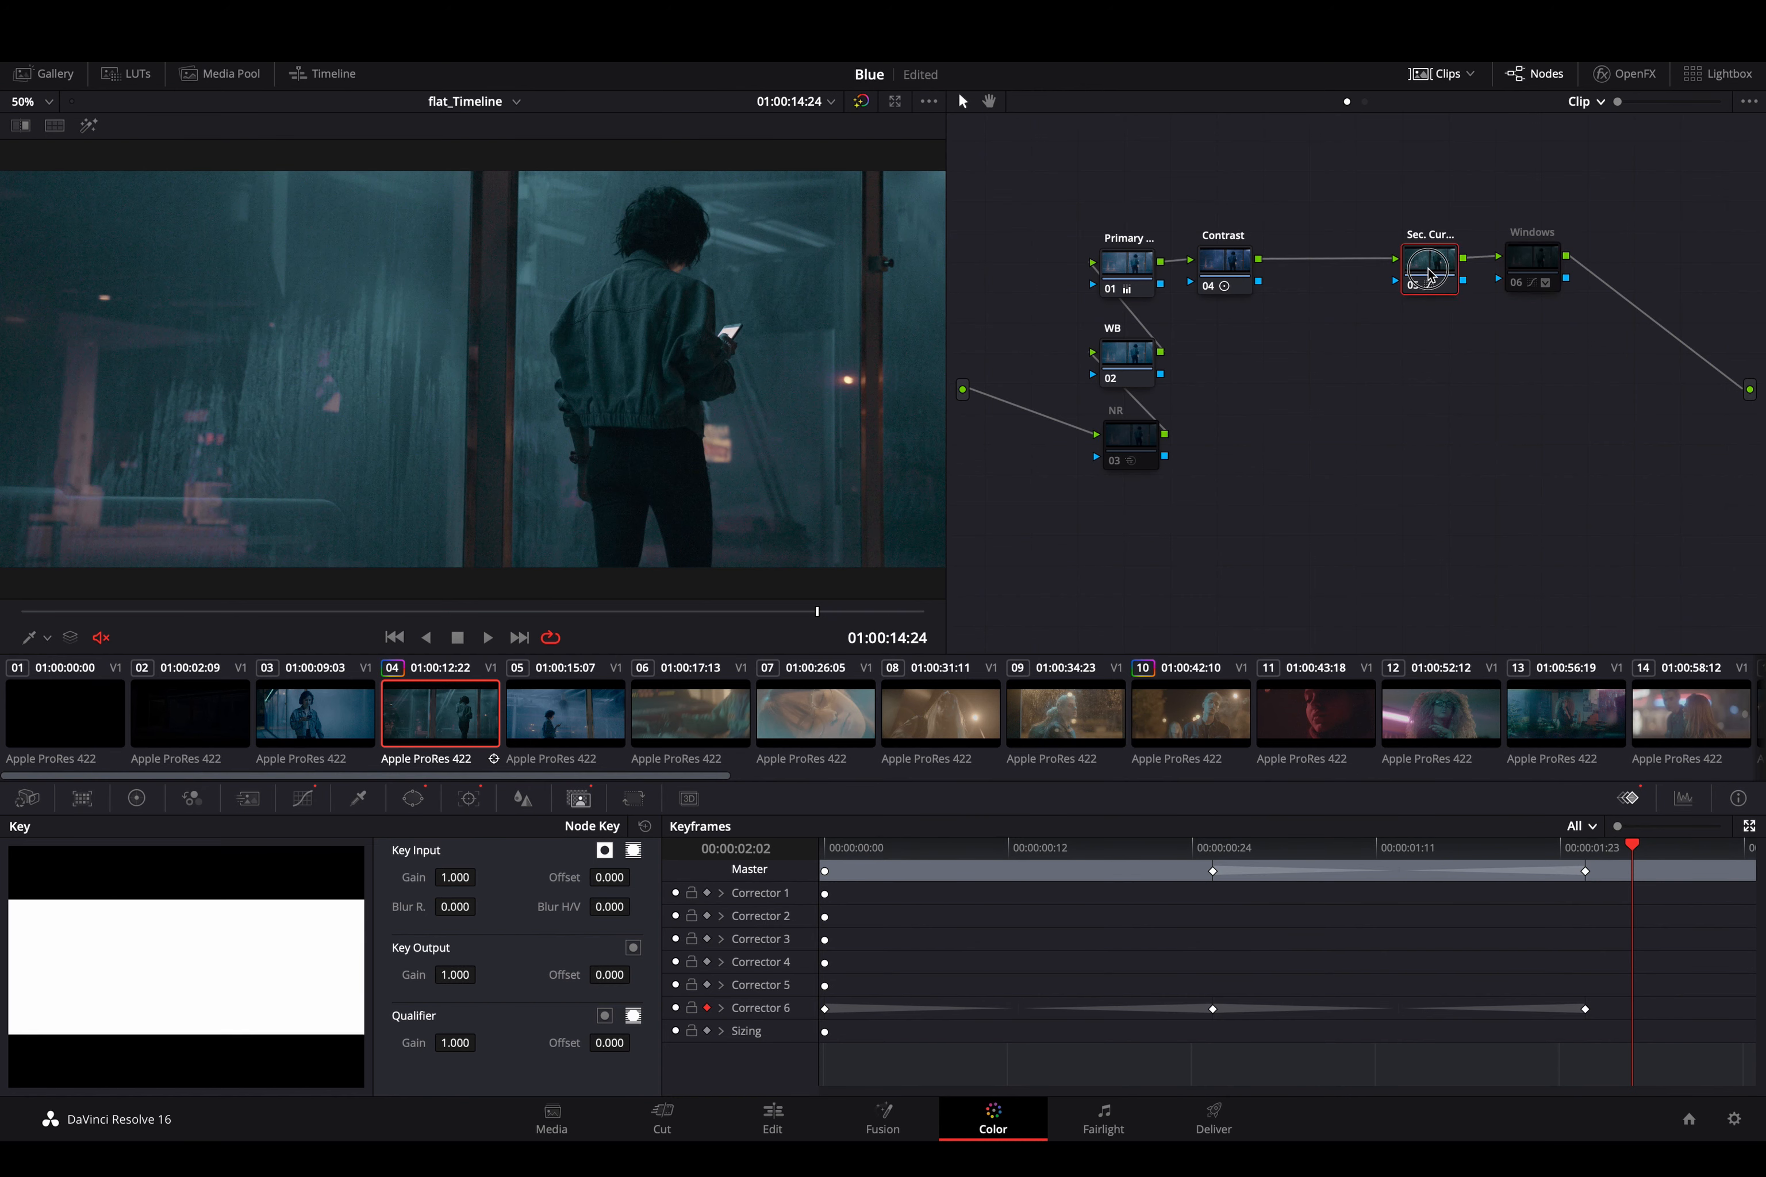
key("ctrl+d")
key("ctrl+d")
left_click(1535, 260)
key("ctrl+d")
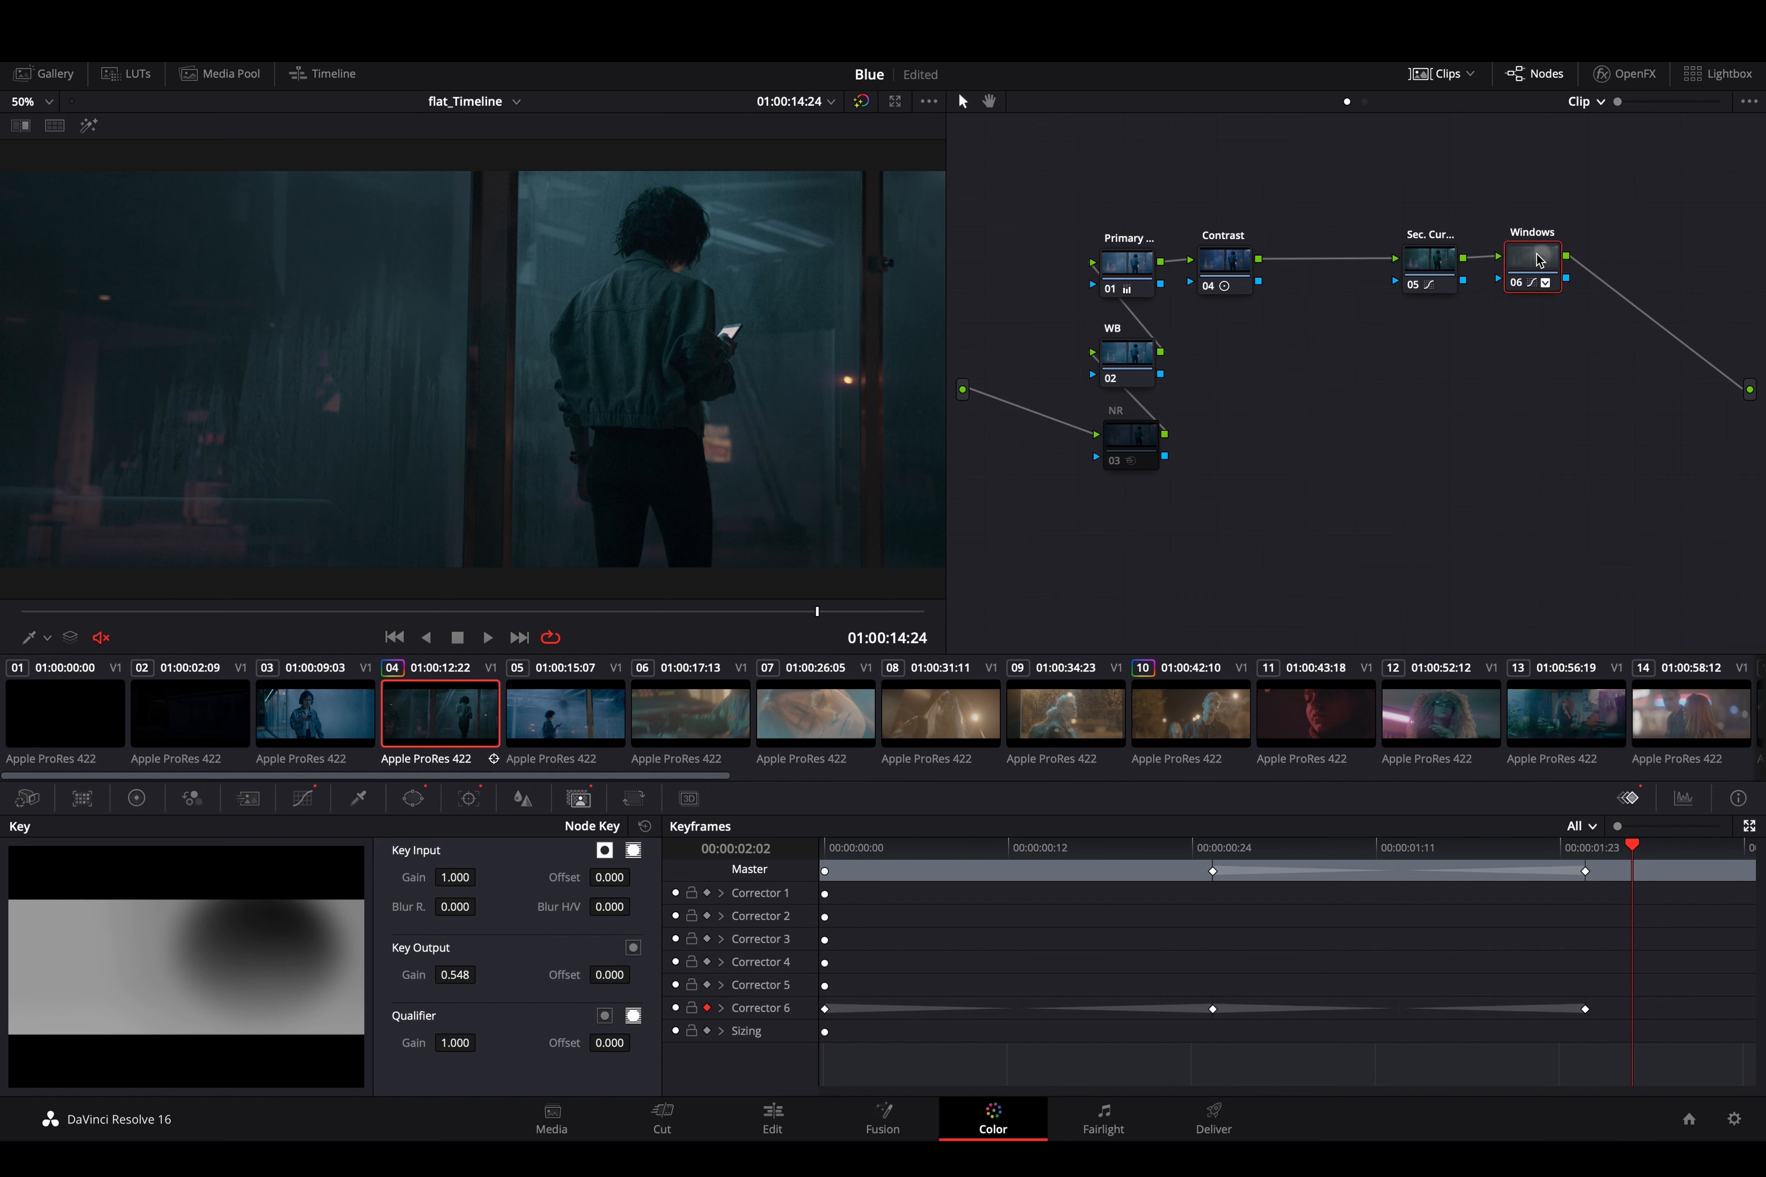
- Disconnect the Windows node and rewire it between the Contrast node and node 05, with node 05 feeding the output
left_click(1486, 257)
left_click(1610, 286)
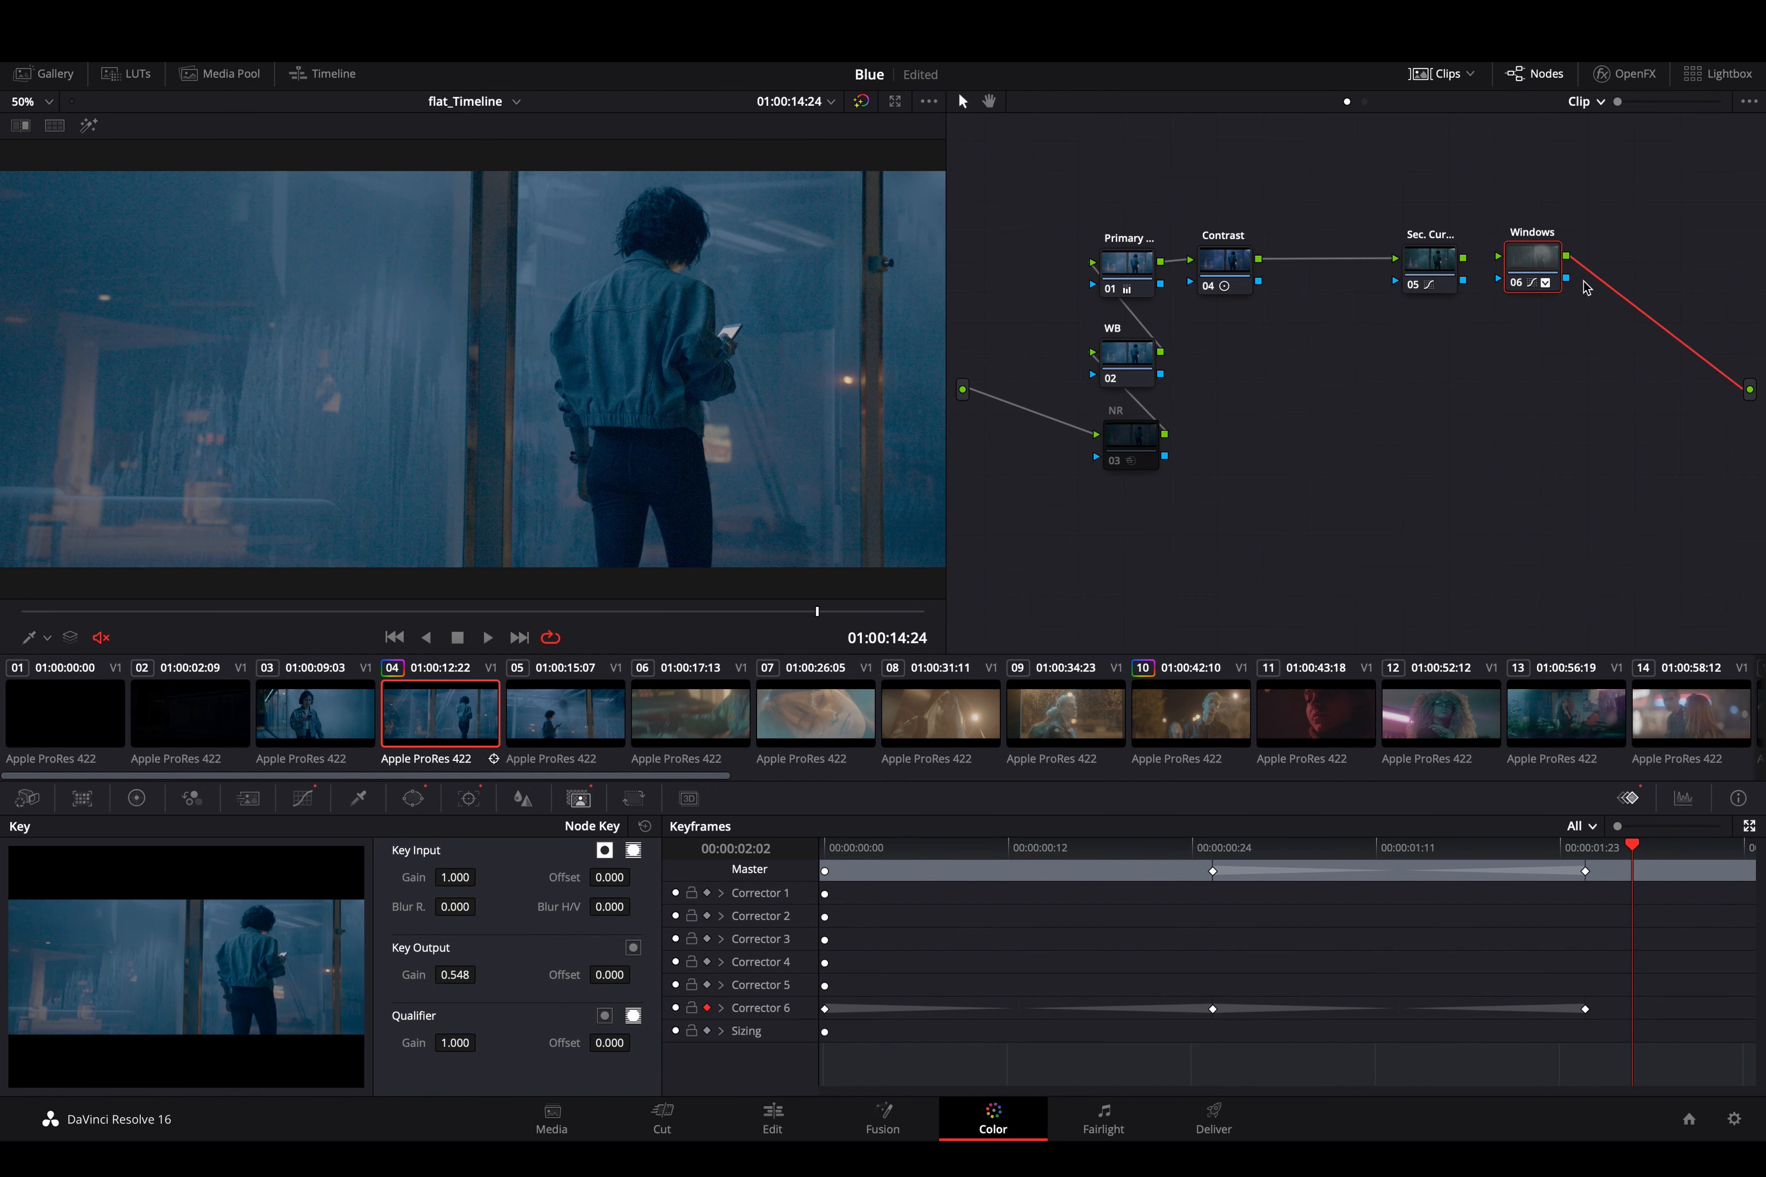
key("Delete")
mouse_move(1508, 254)
left_mouse_down()
mouse_move(1409, 342)
mouse_move(1326, 304)
left_mouse_up()
left_click_drag(1463, 258, 1740, 394)
left_click_drag(1357, 315, 1404, 266)
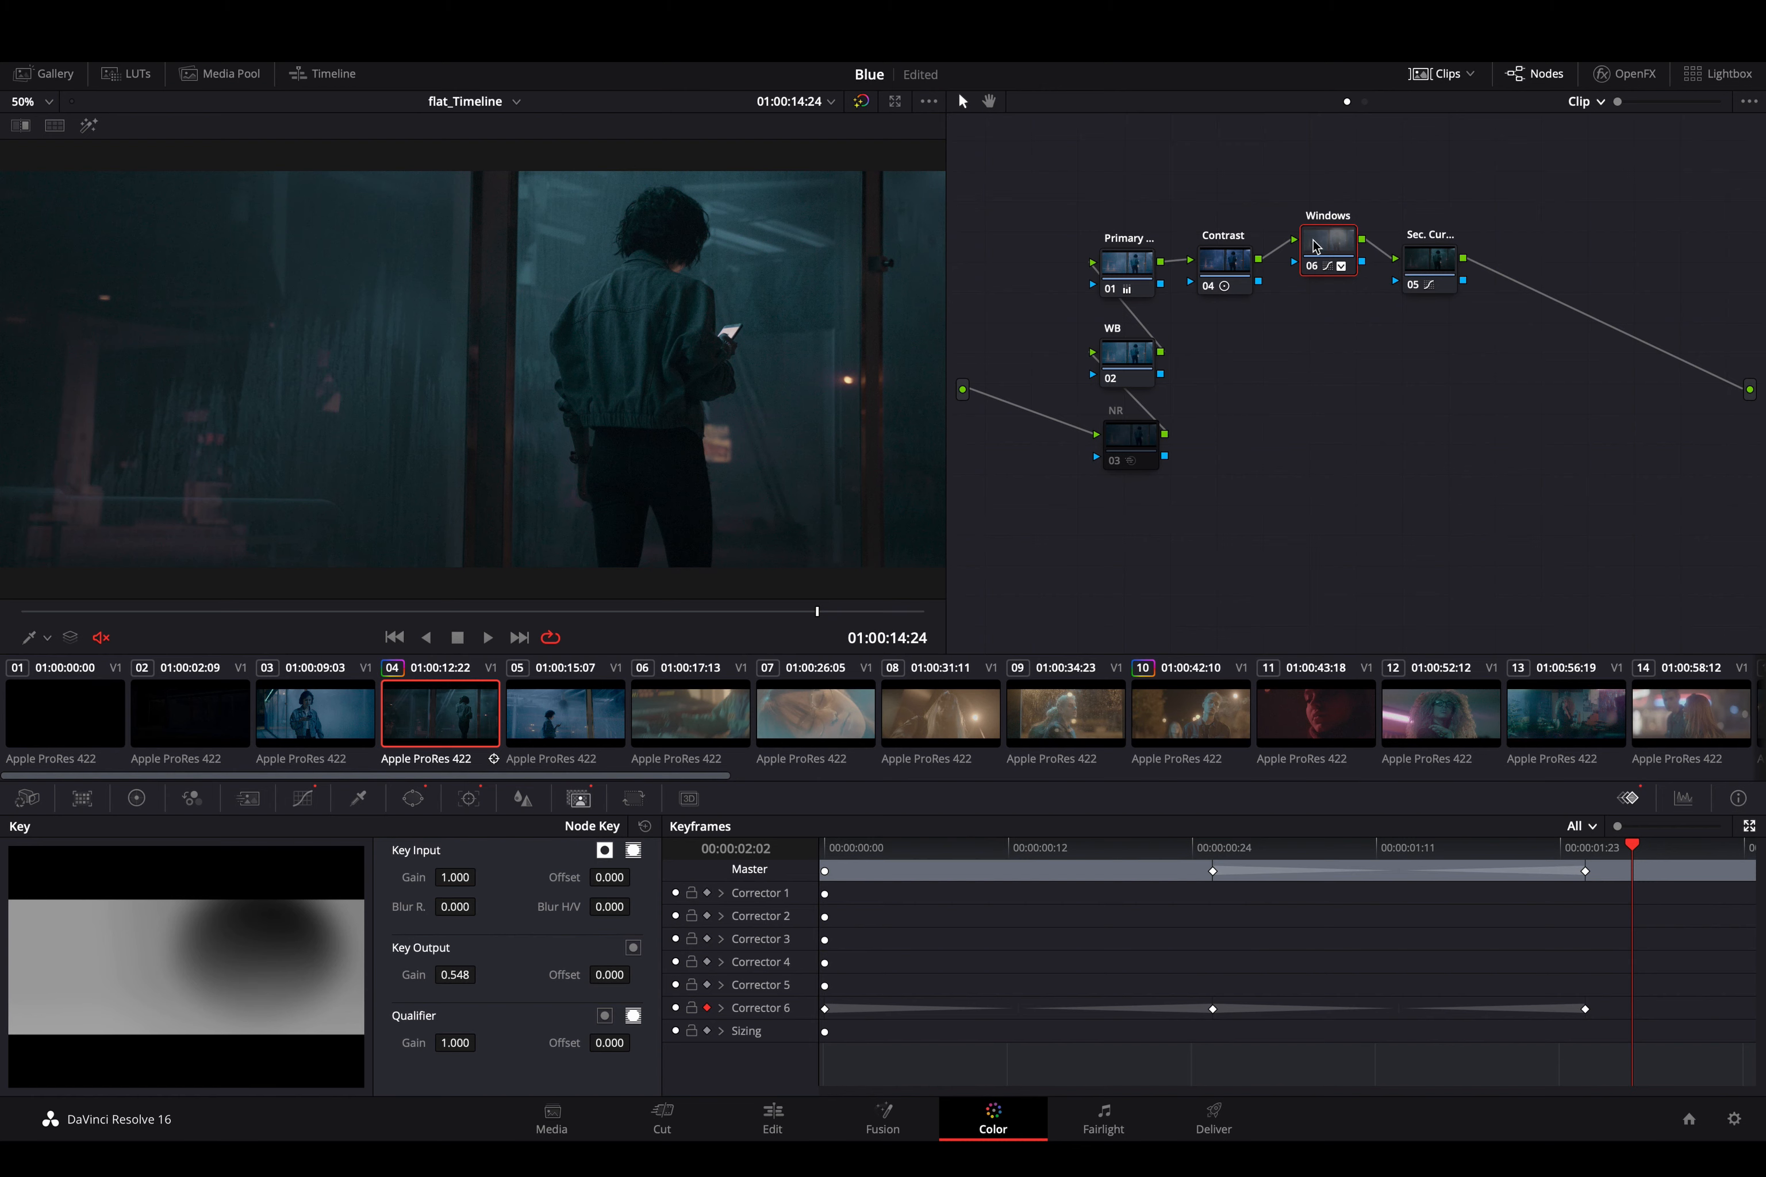
- Disconnect the Windows node and node 05, and rewire them so Contrast feeds node 05, followed by Windows and the output
left_click(1274, 255)
key("Delete")
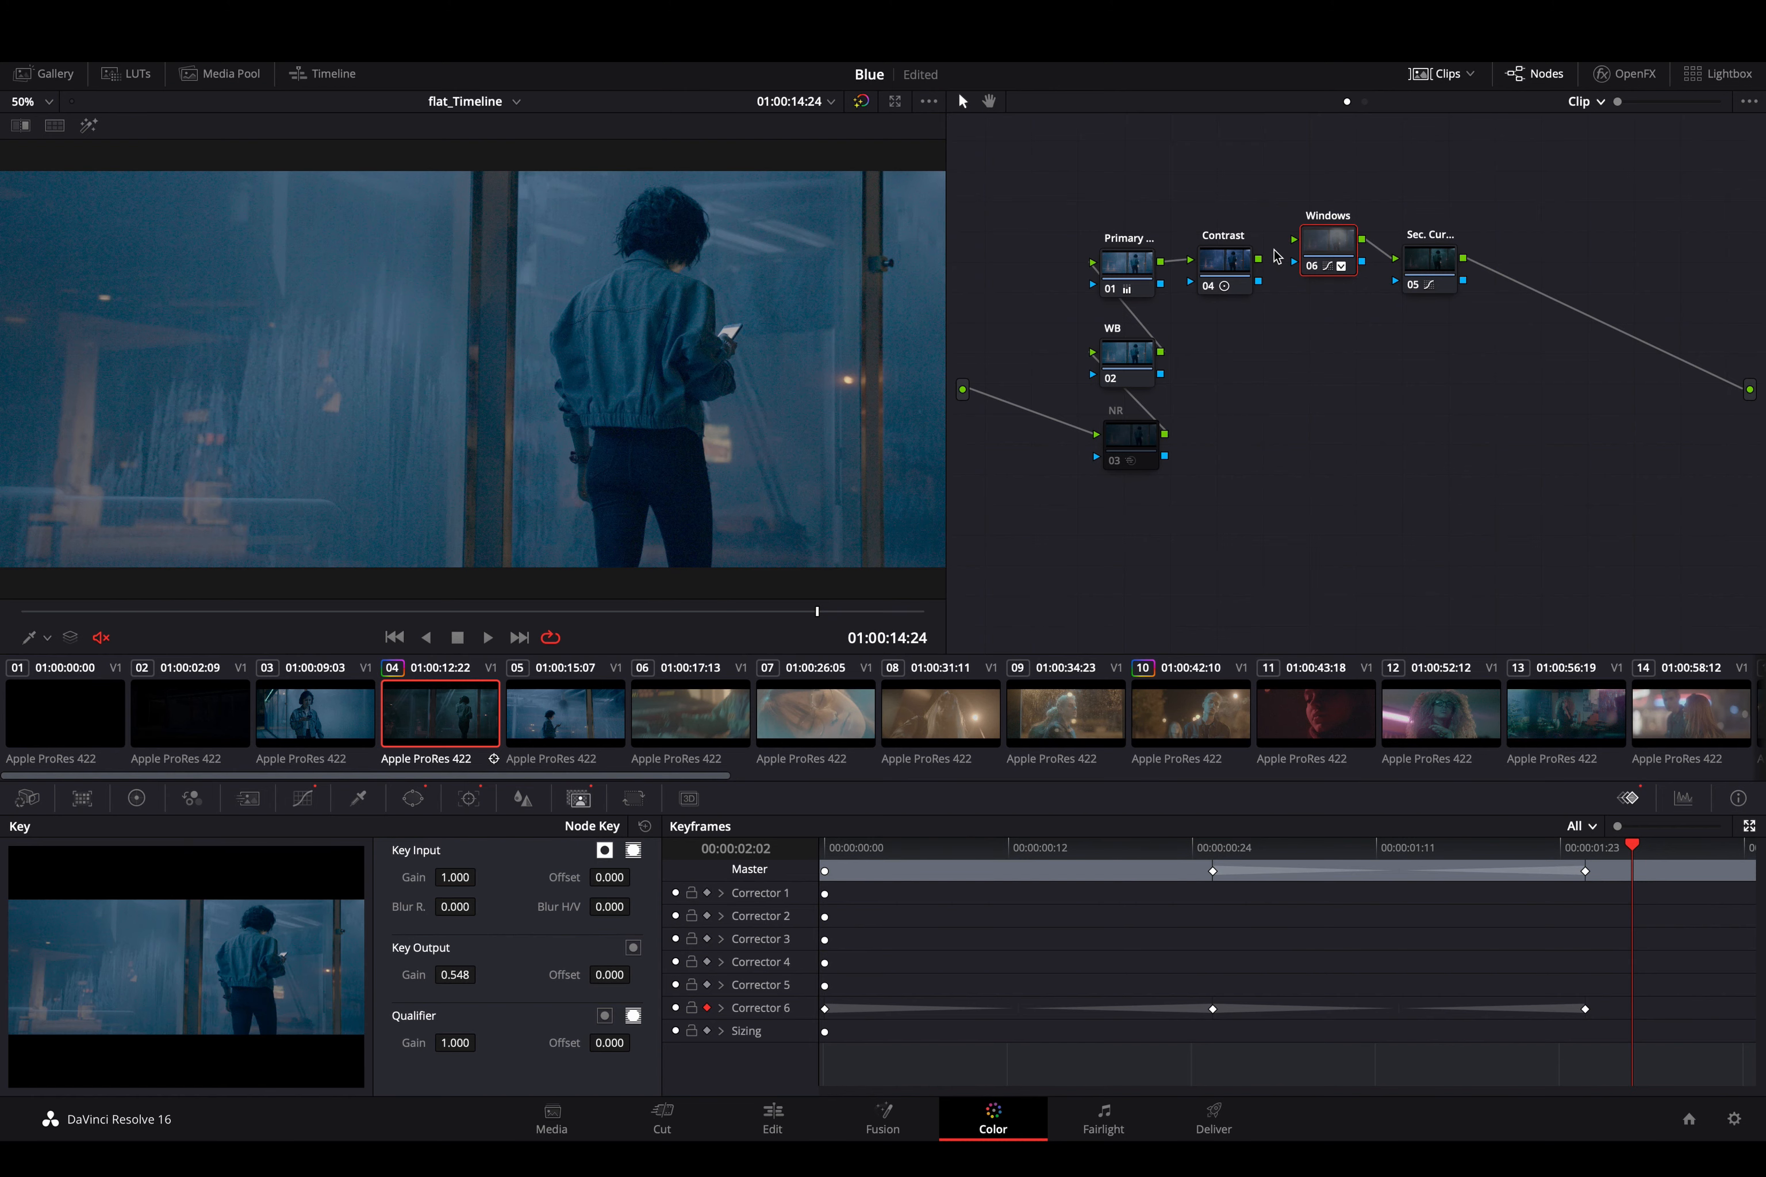
left_click(1378, 253)
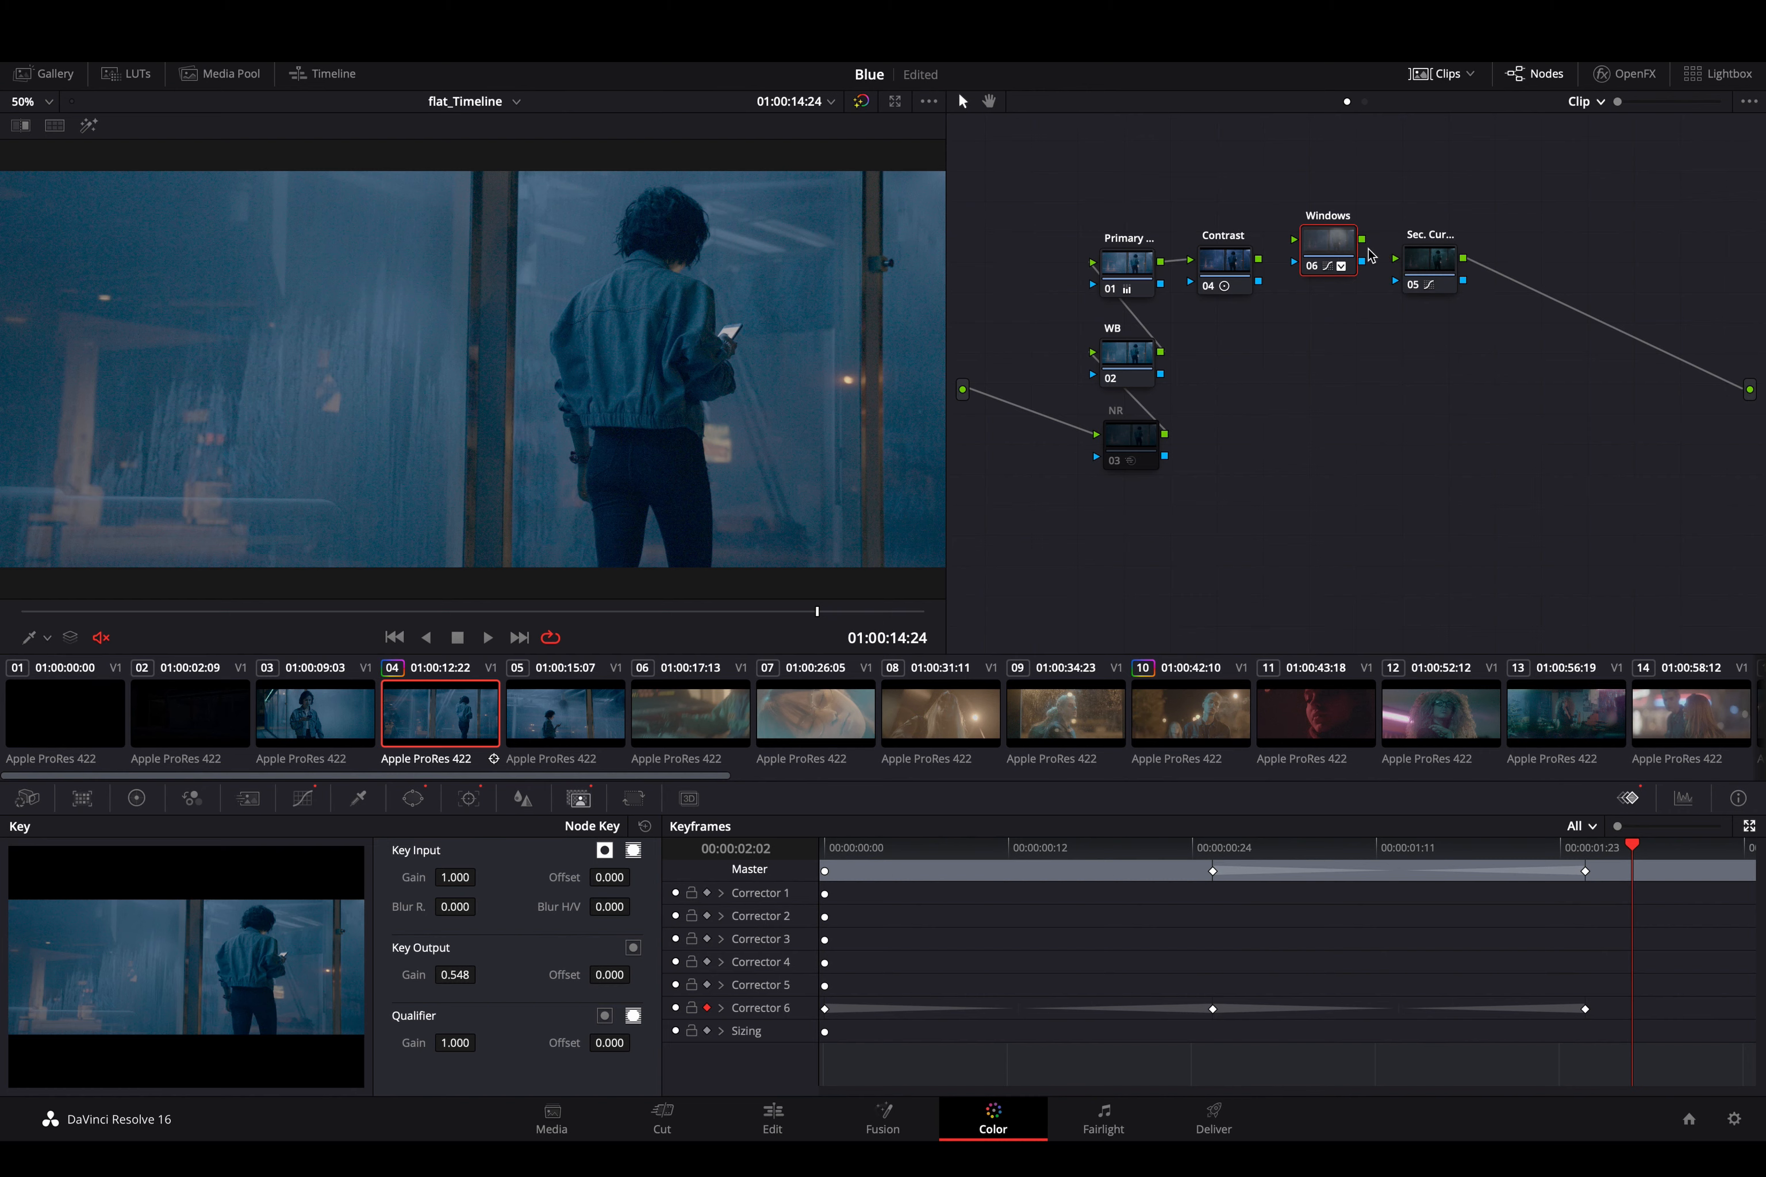
left_click_drag(1343, 257, 1545, 387)
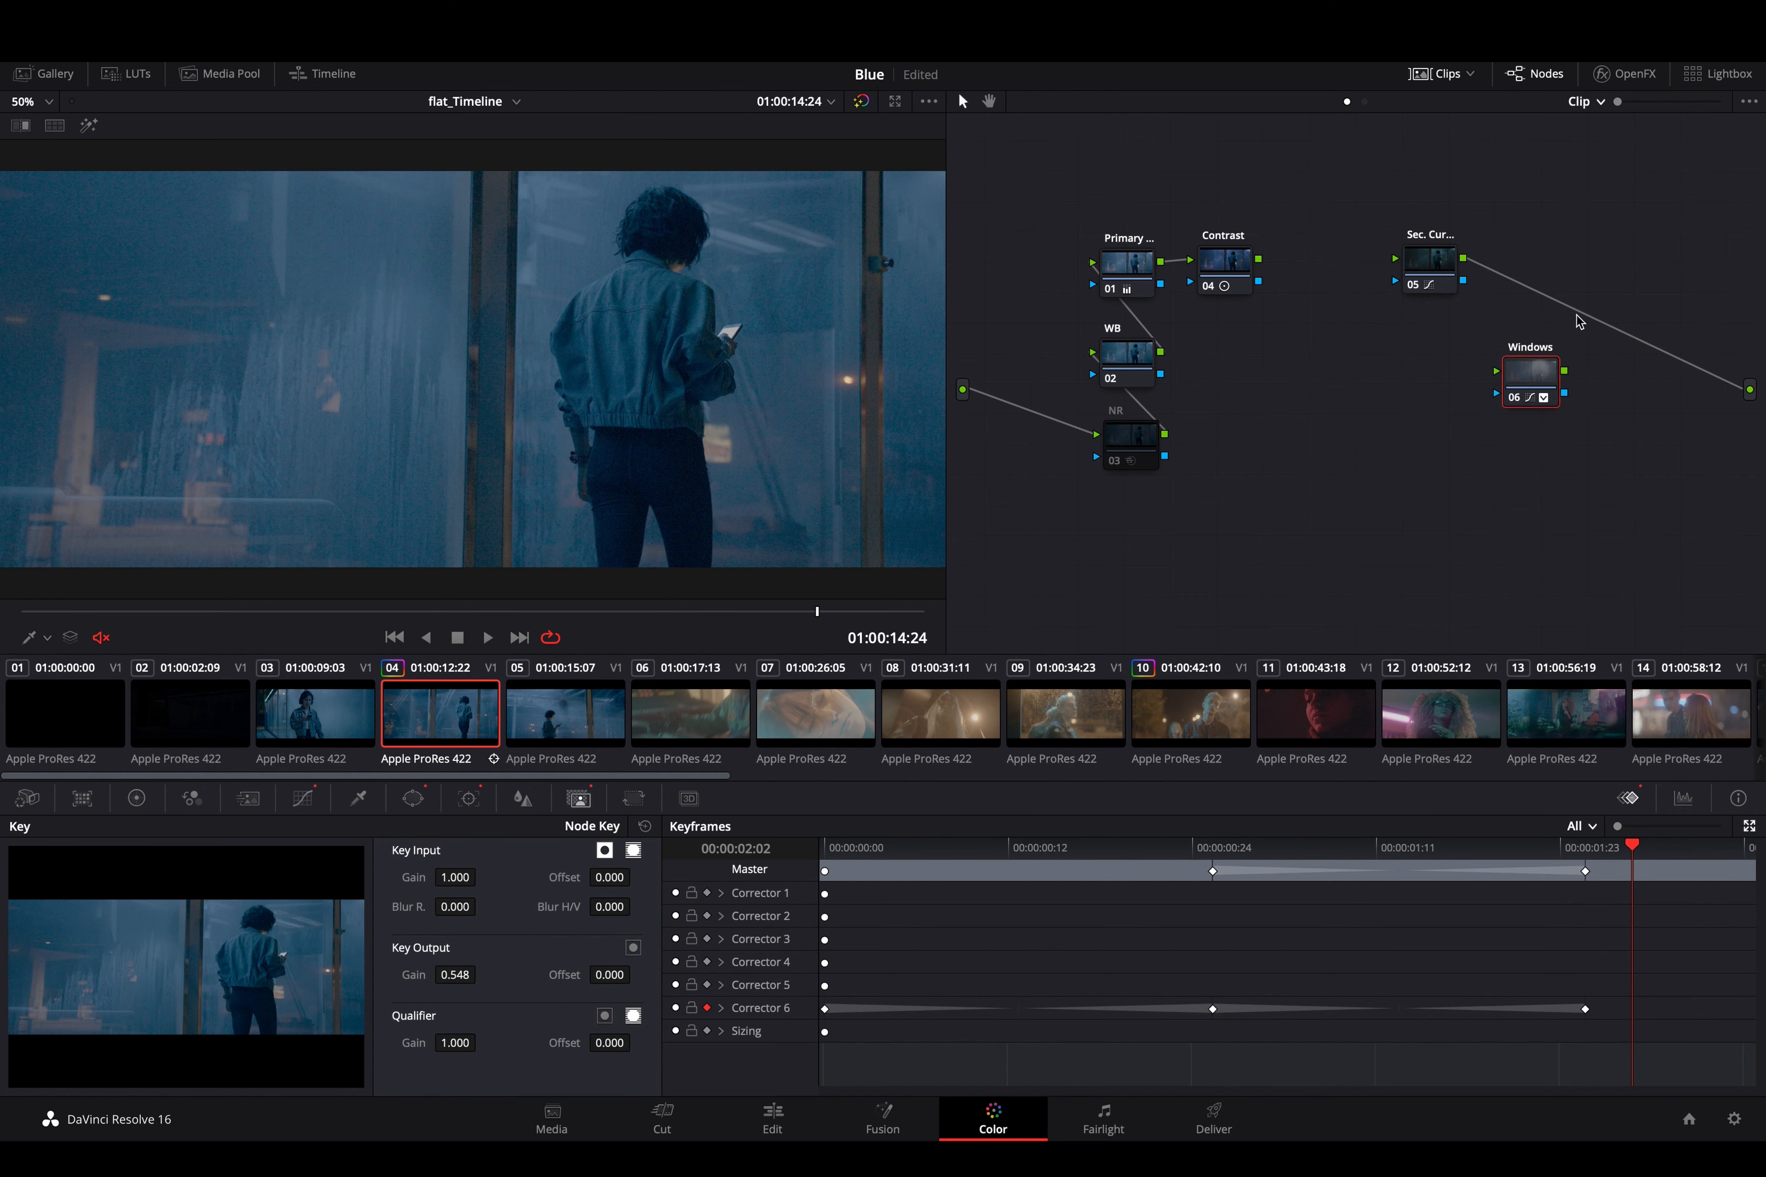
left_click(1581, 313)
key("Delete")
left_click(469, 799)
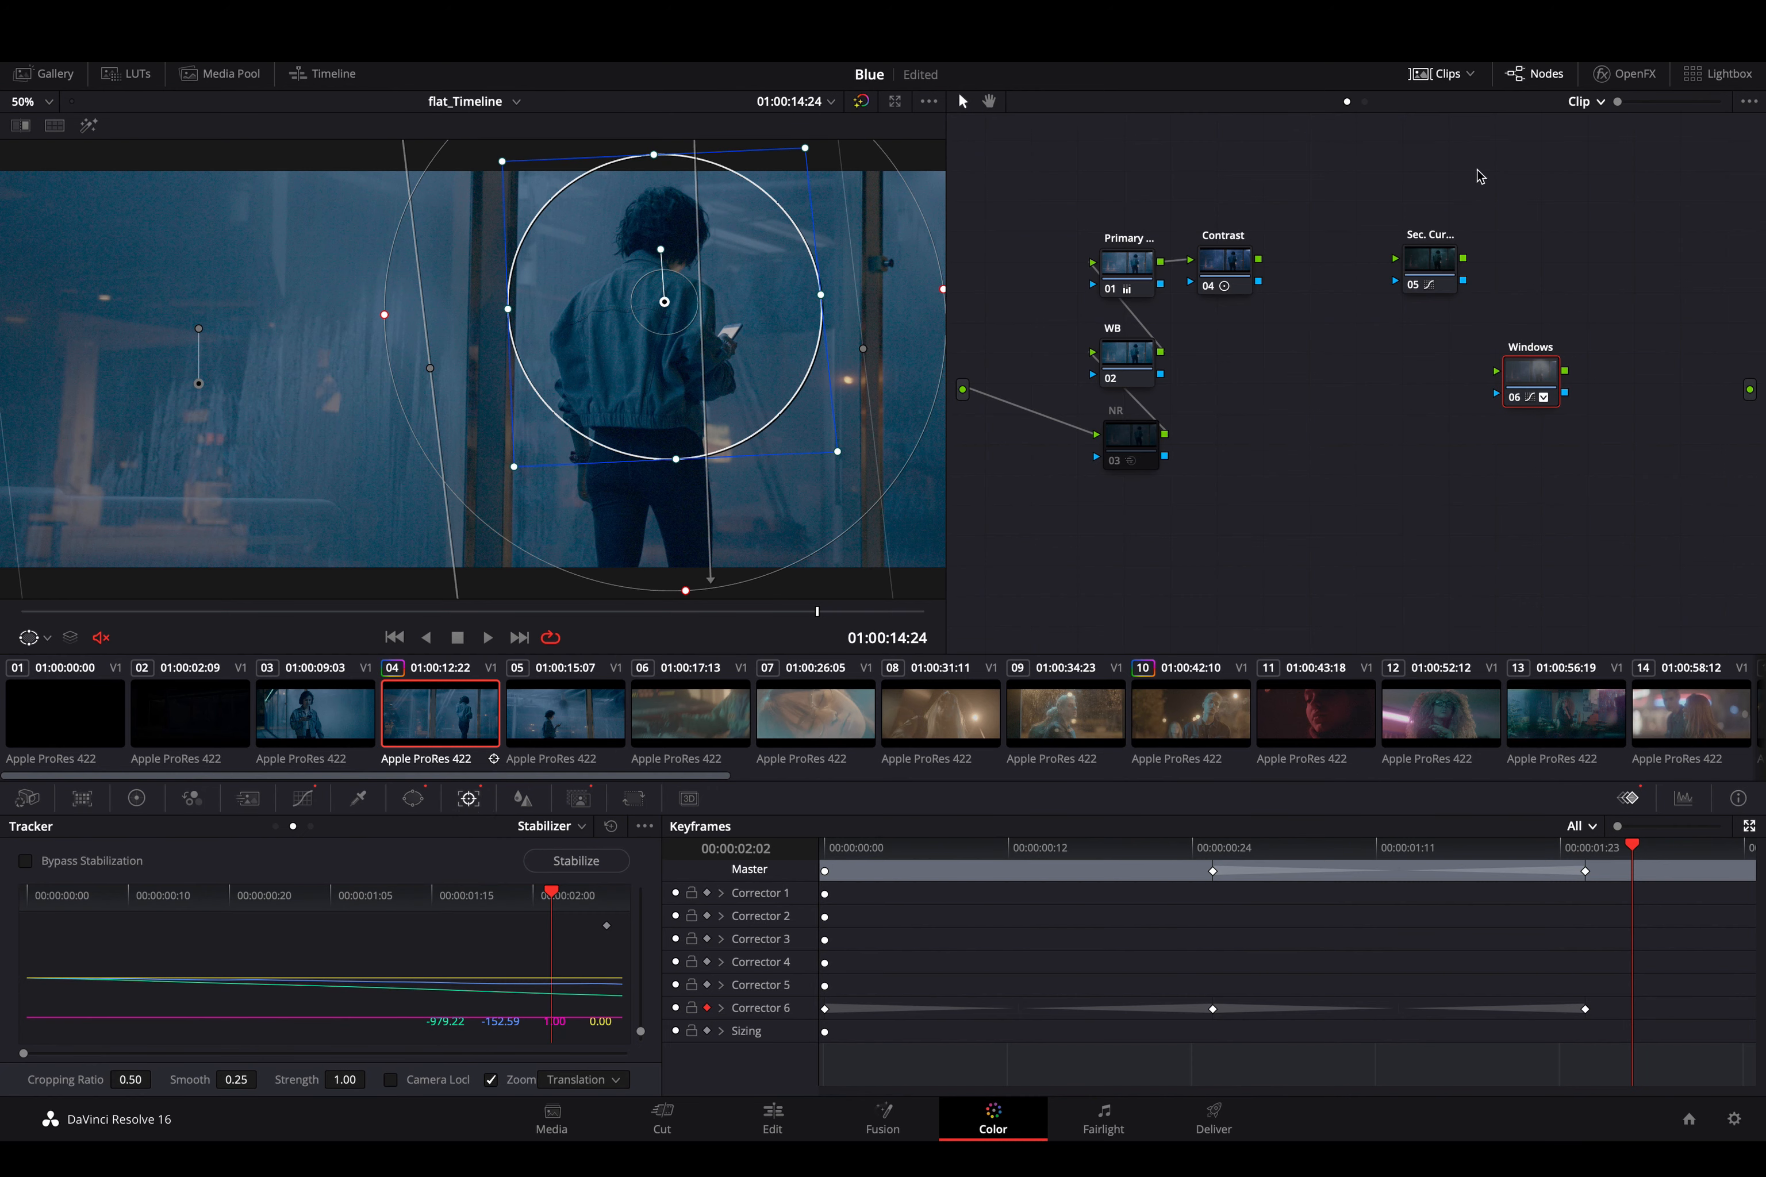
left_click_drag(1395, 259, 1258, 260)
left_click_drag(1465, 262, 1752, 390)
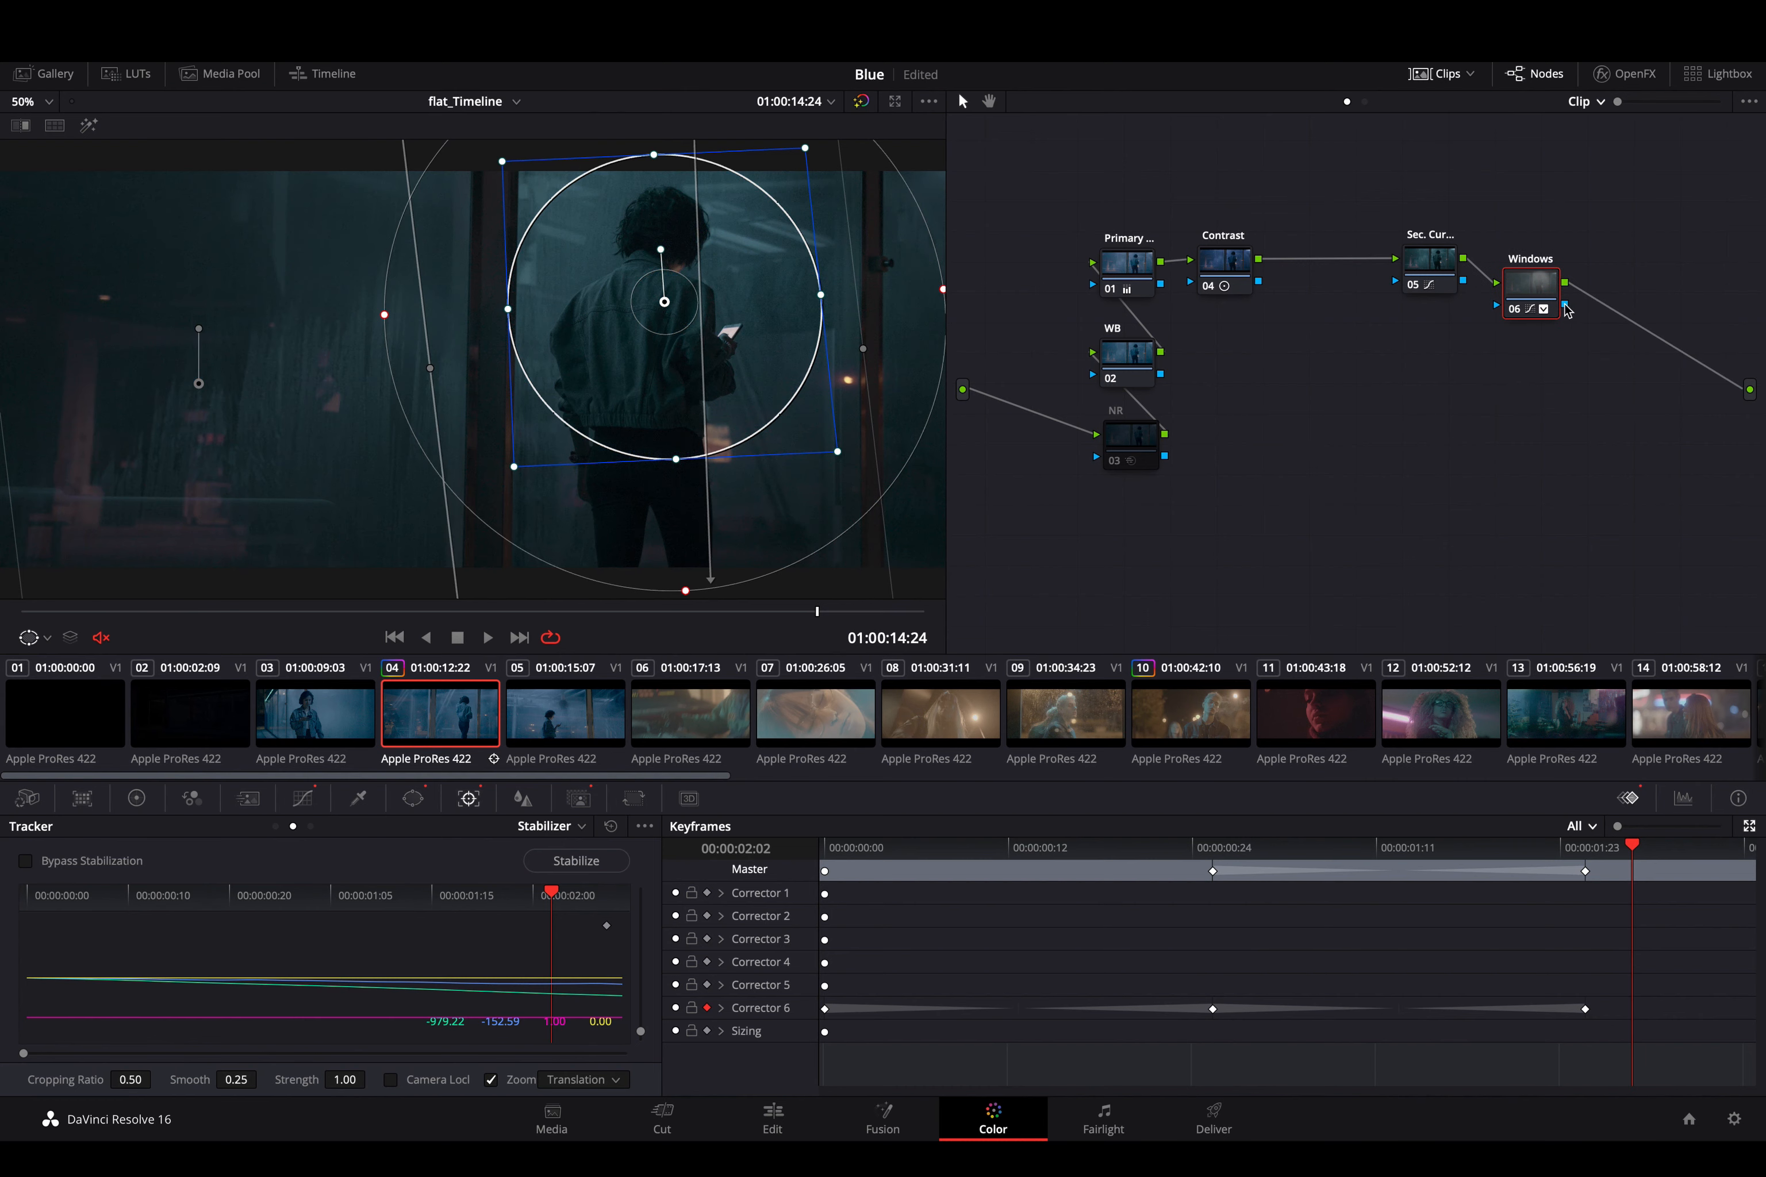
left_click_drag(1511, 278, 1536, 251)
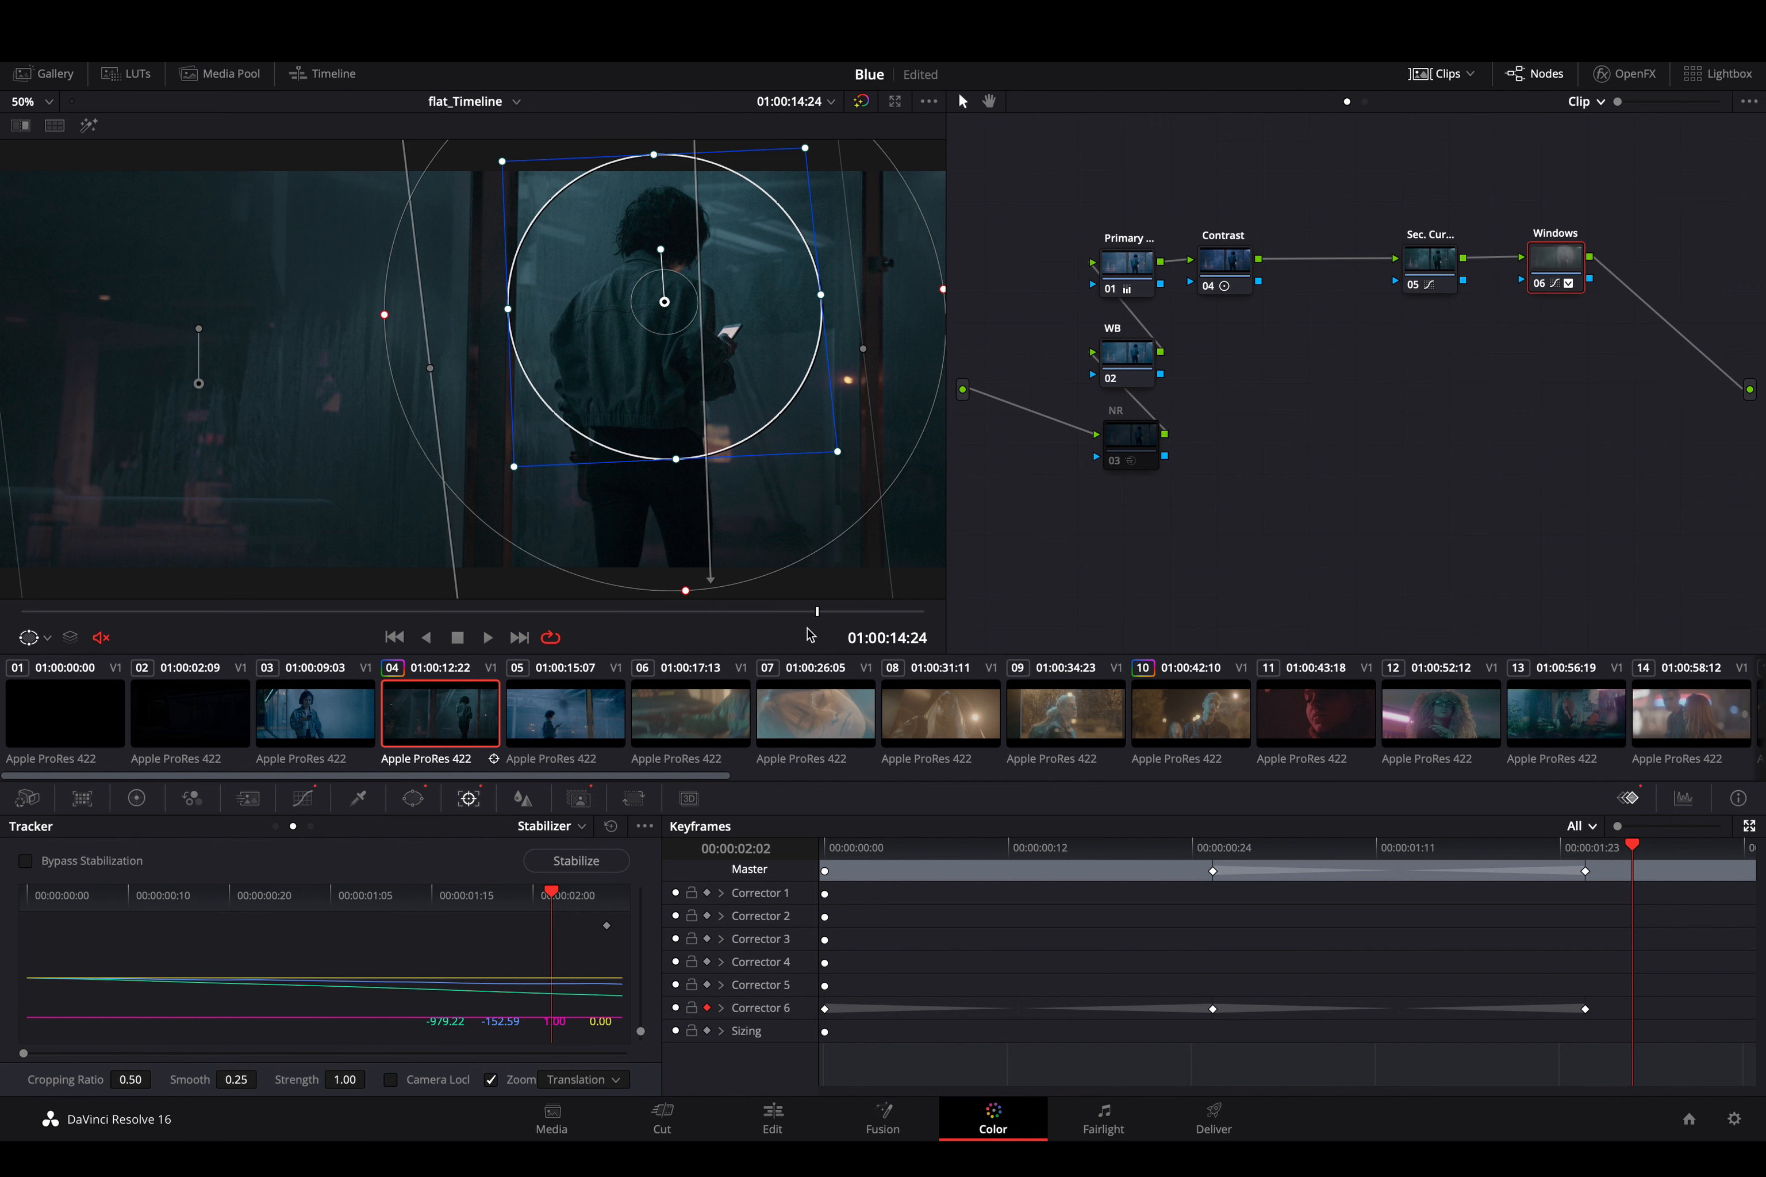
- Stretch the circle window vertically to an aspect of 25.34 at 00:00:02:02, and play the clip to check the shape change
left_click(413, 798)
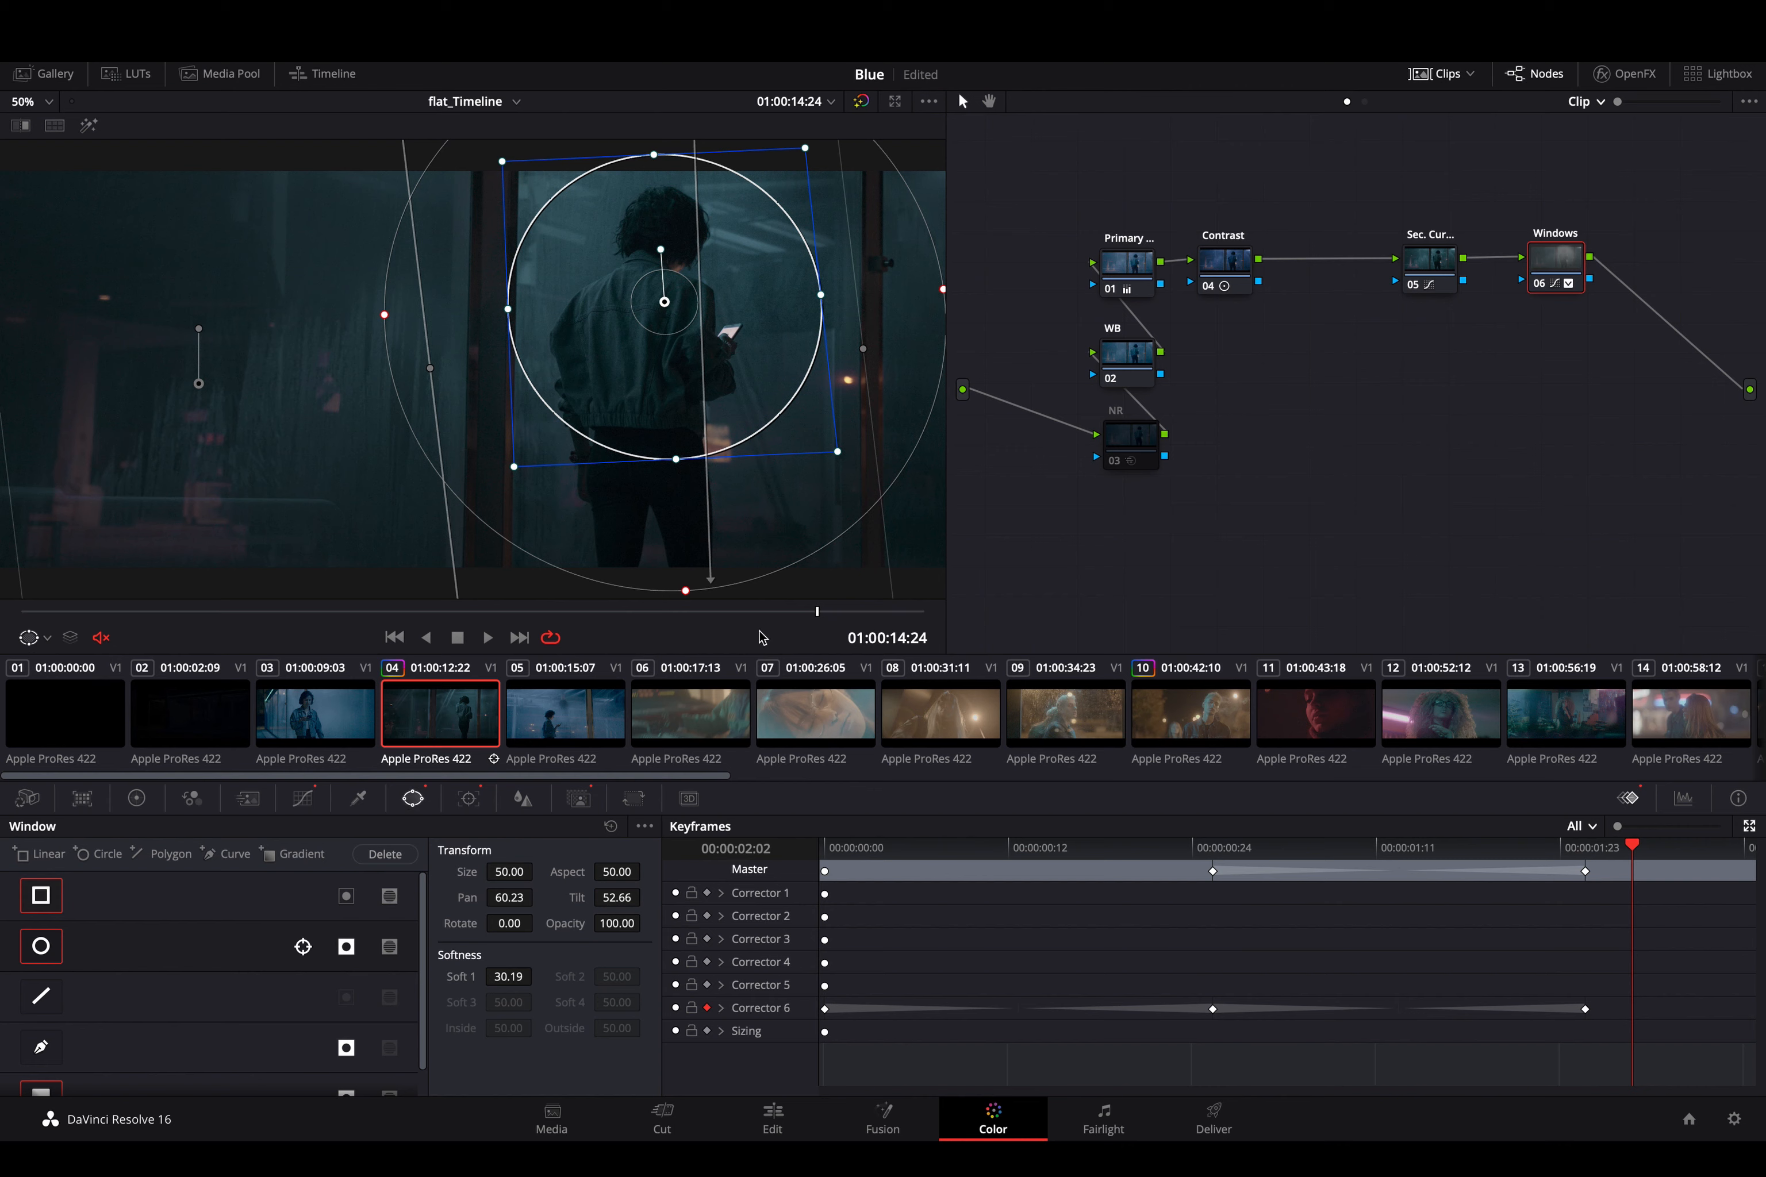
left_click_drag(676, 461, 693, 622)
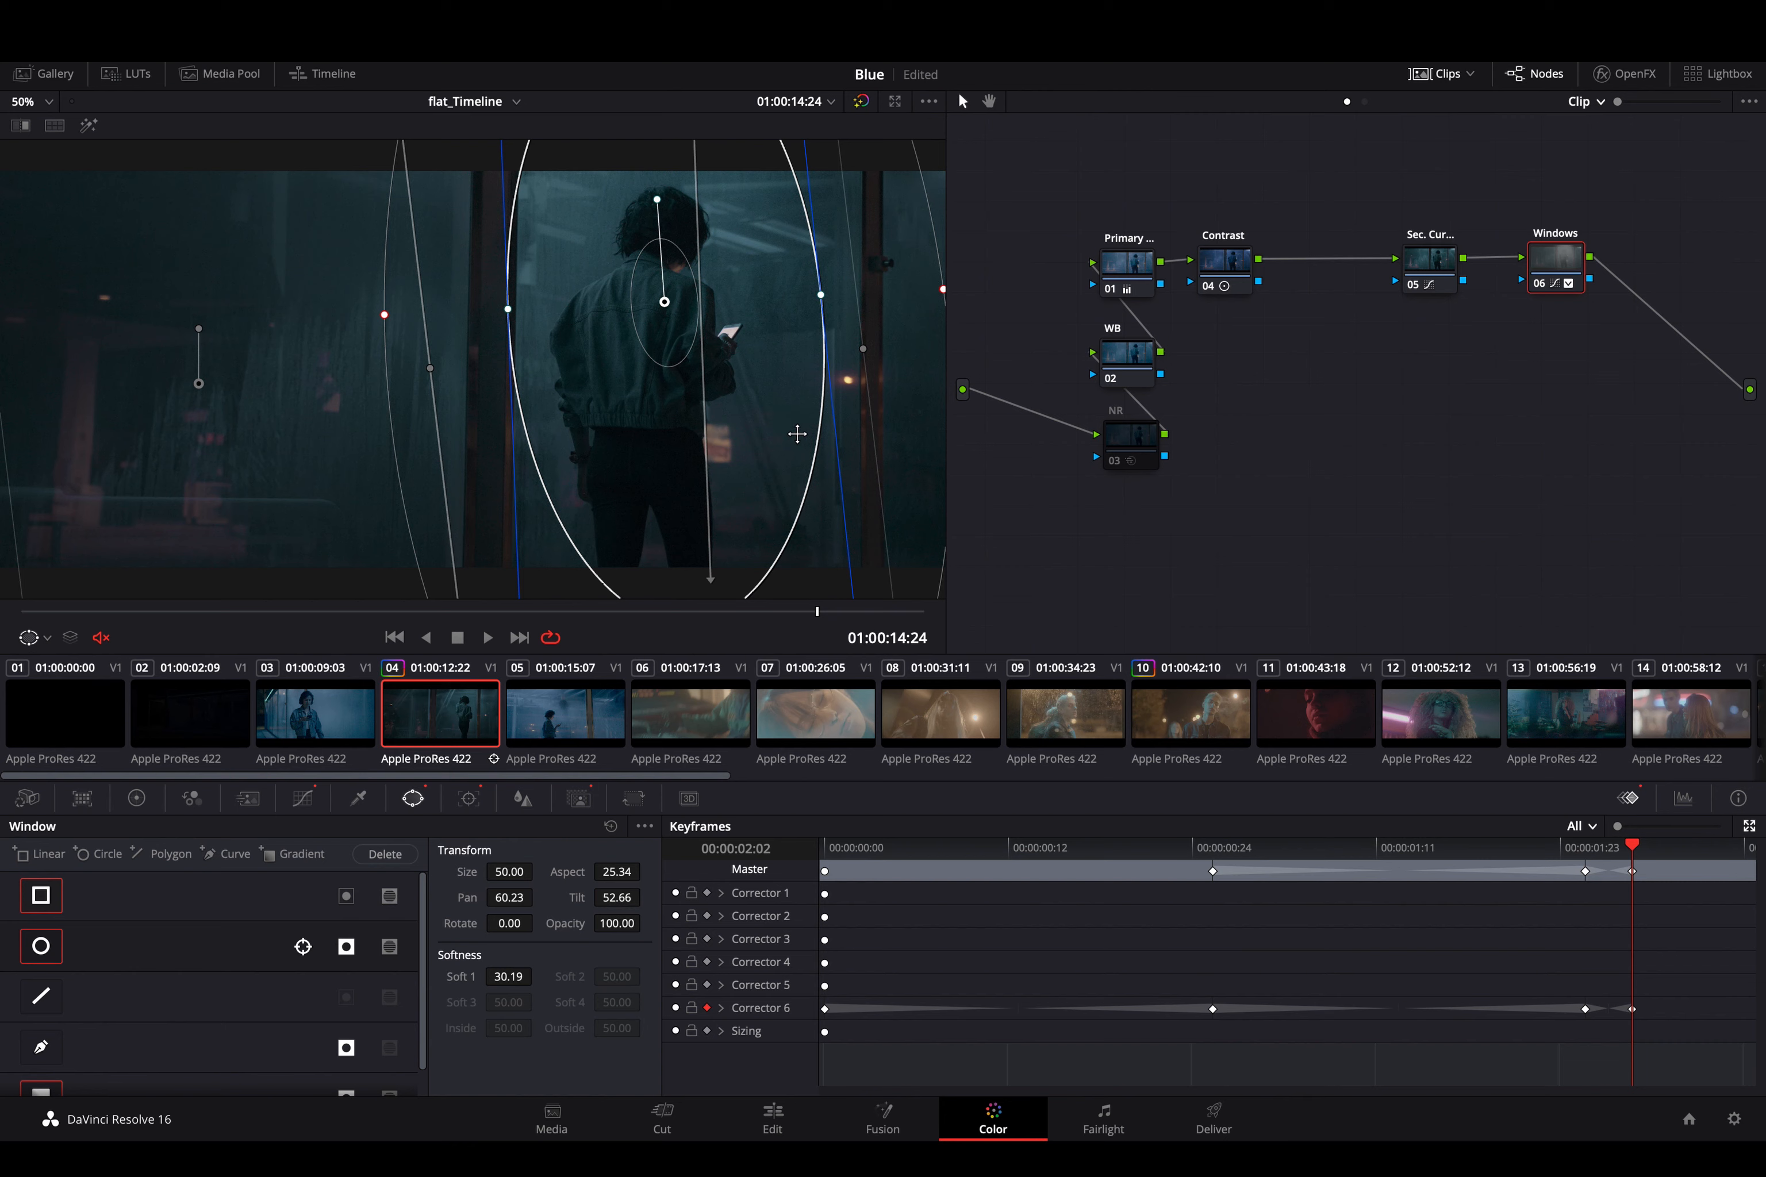
key("space")
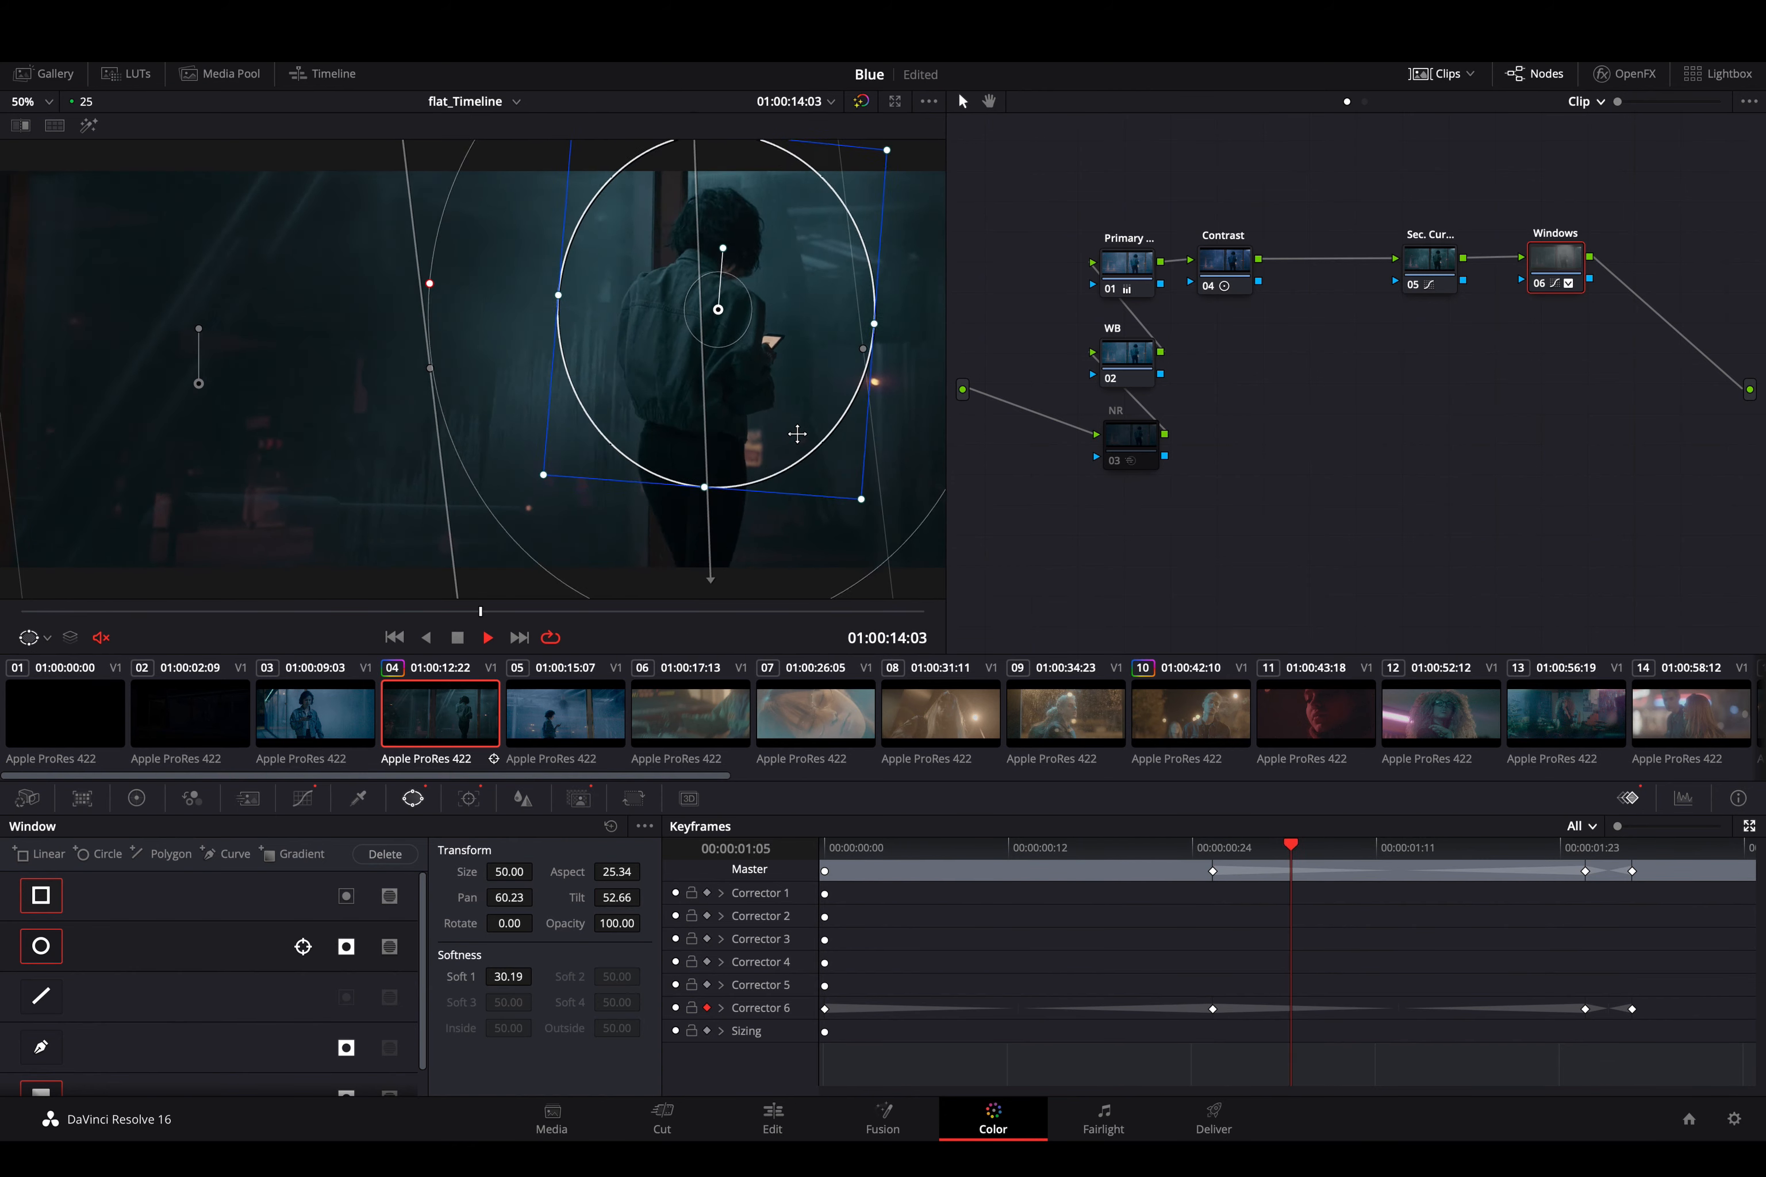
key("space")
key("space")
key("space")
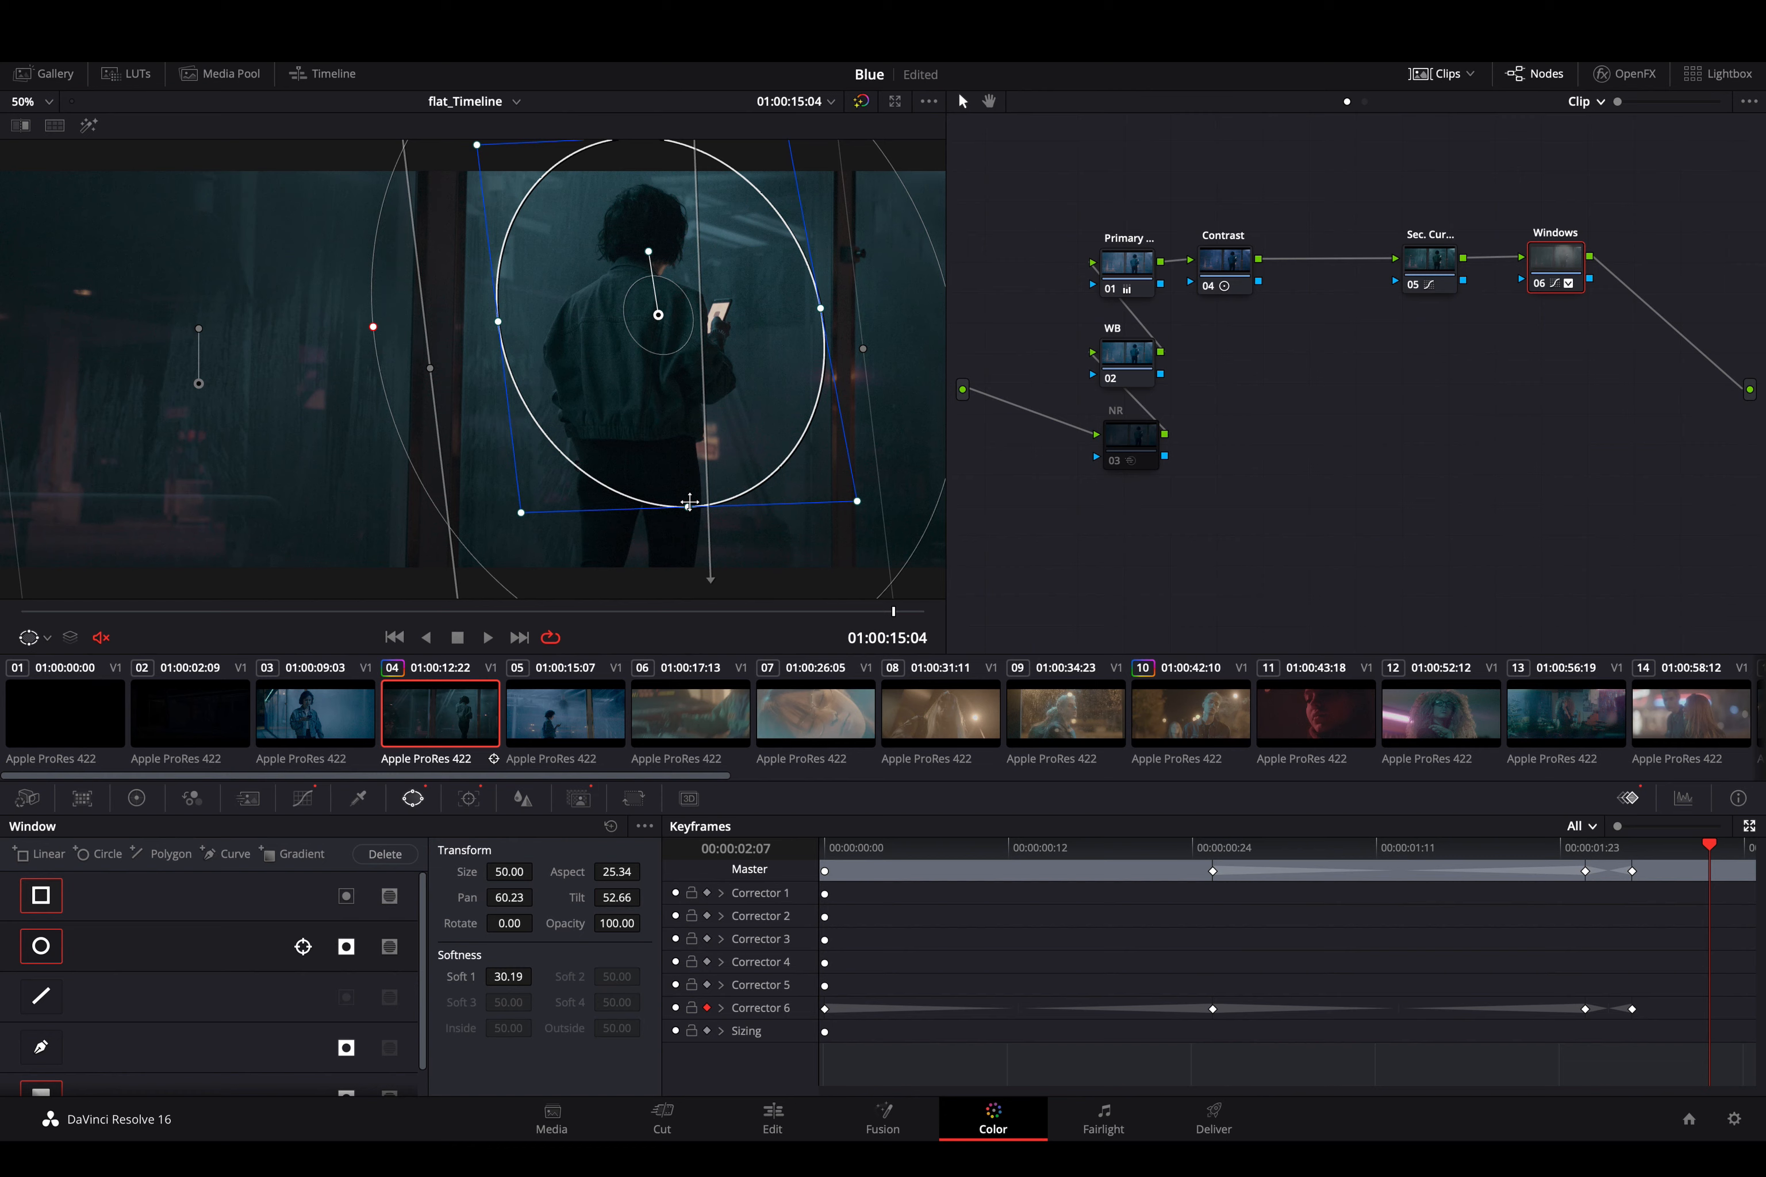
key("space")
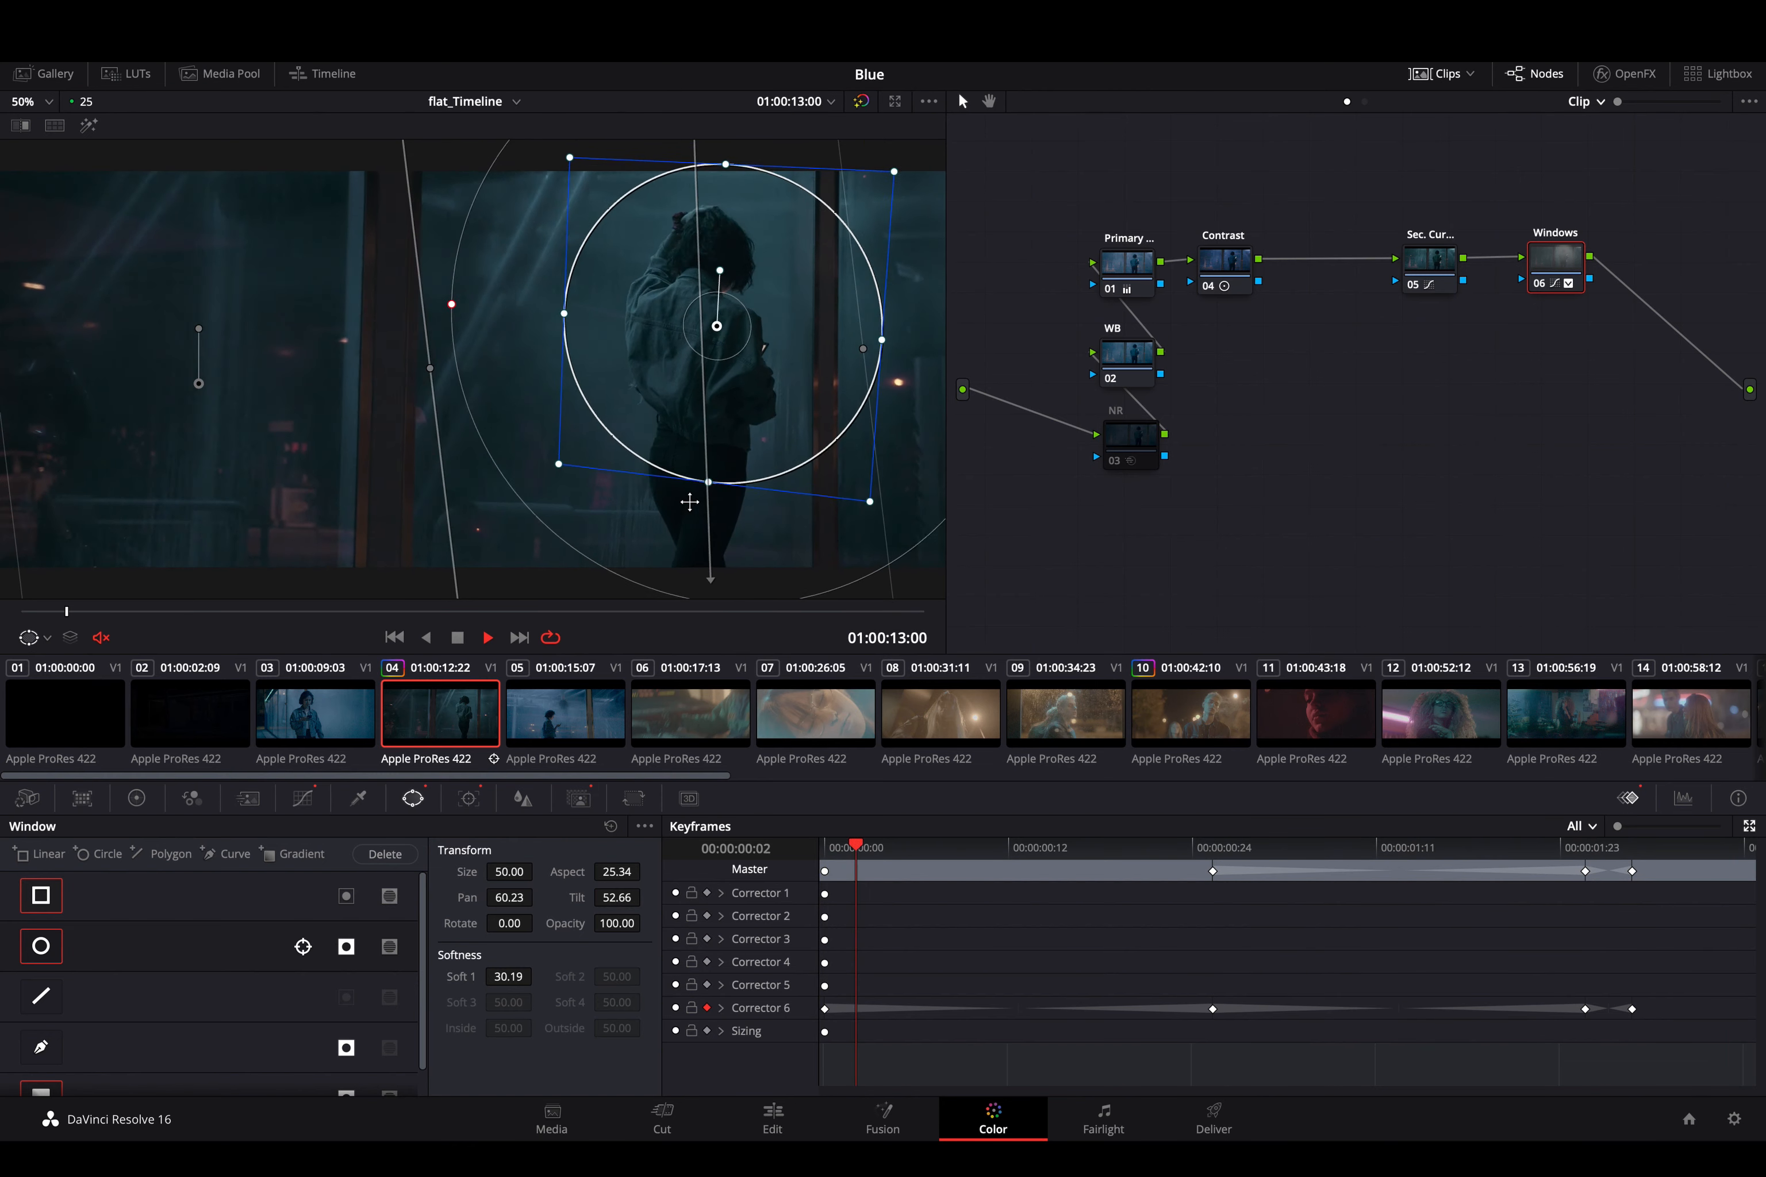
key("space")
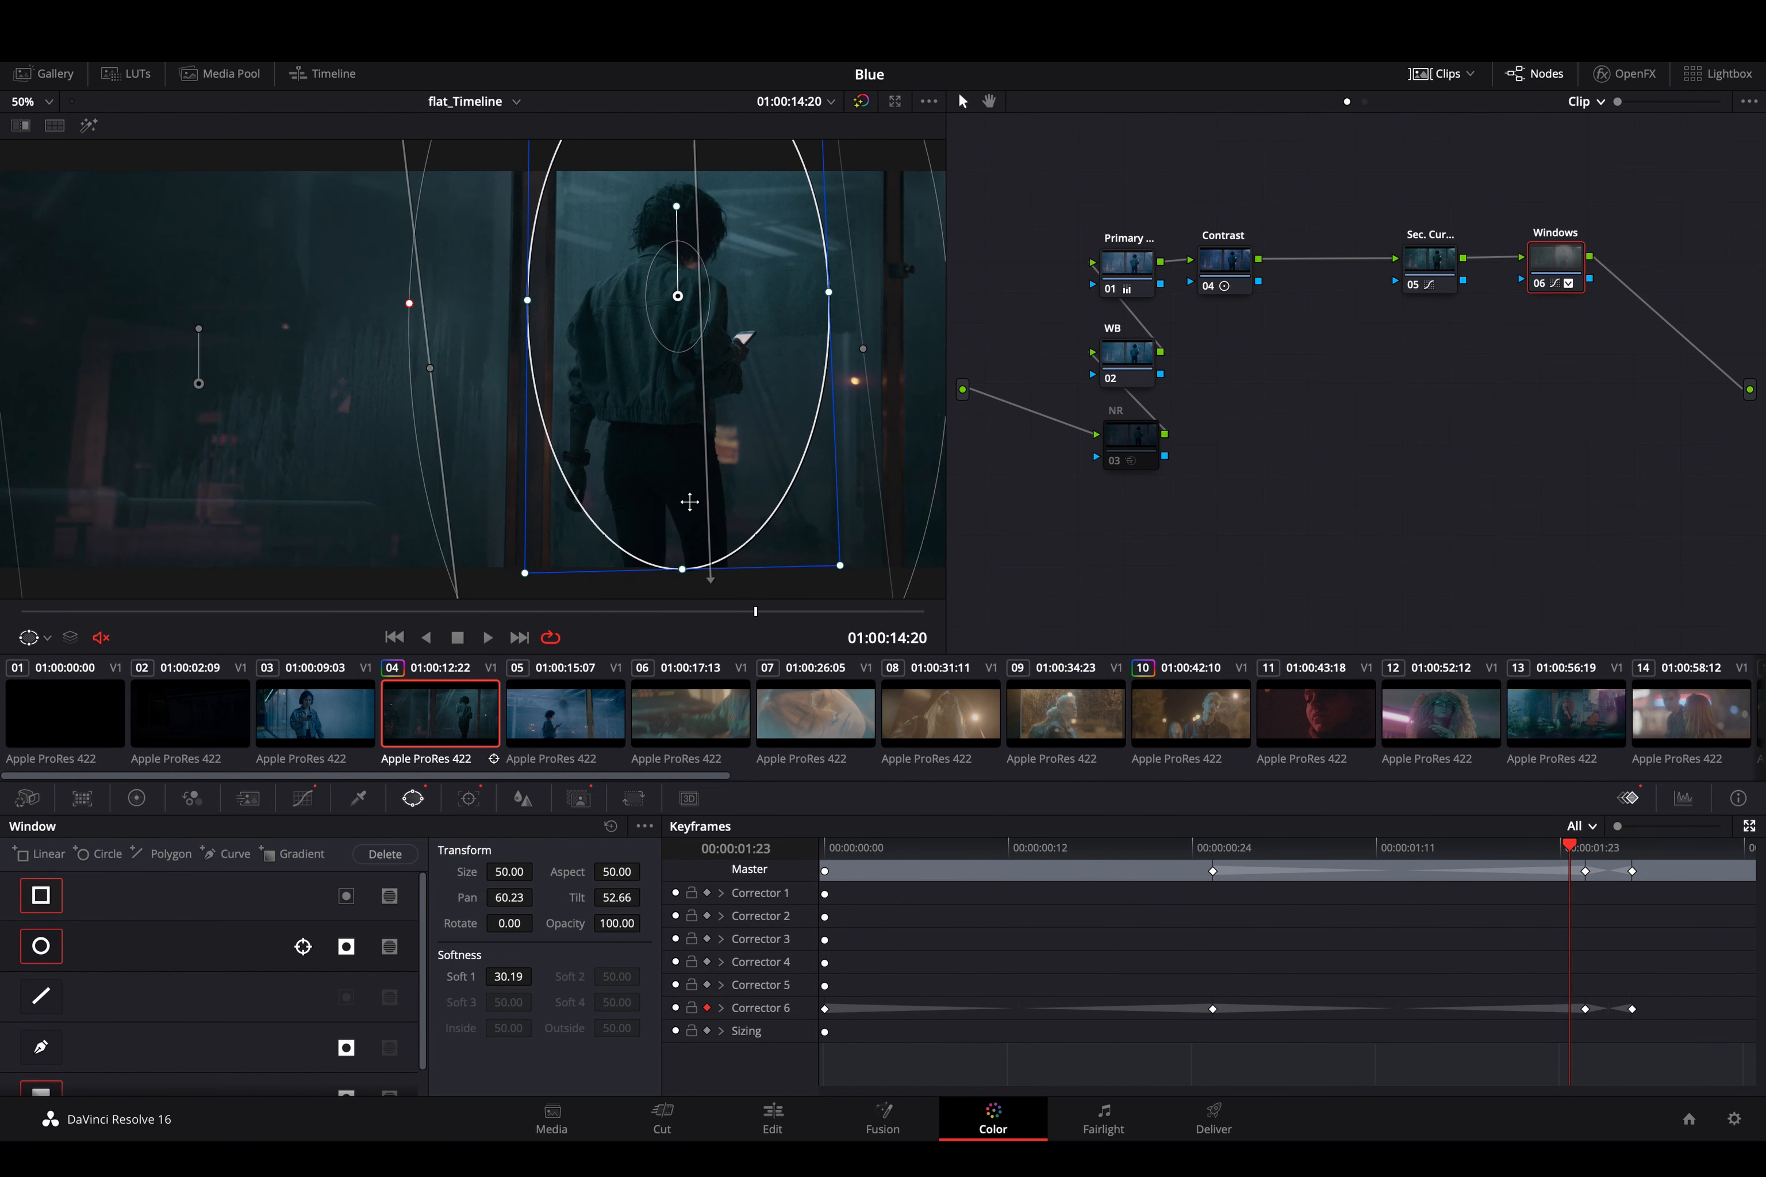
- Scrub back through the clip to 00:00:00:09 and open the clip's stabilizer settings
left_click(1280, 851)
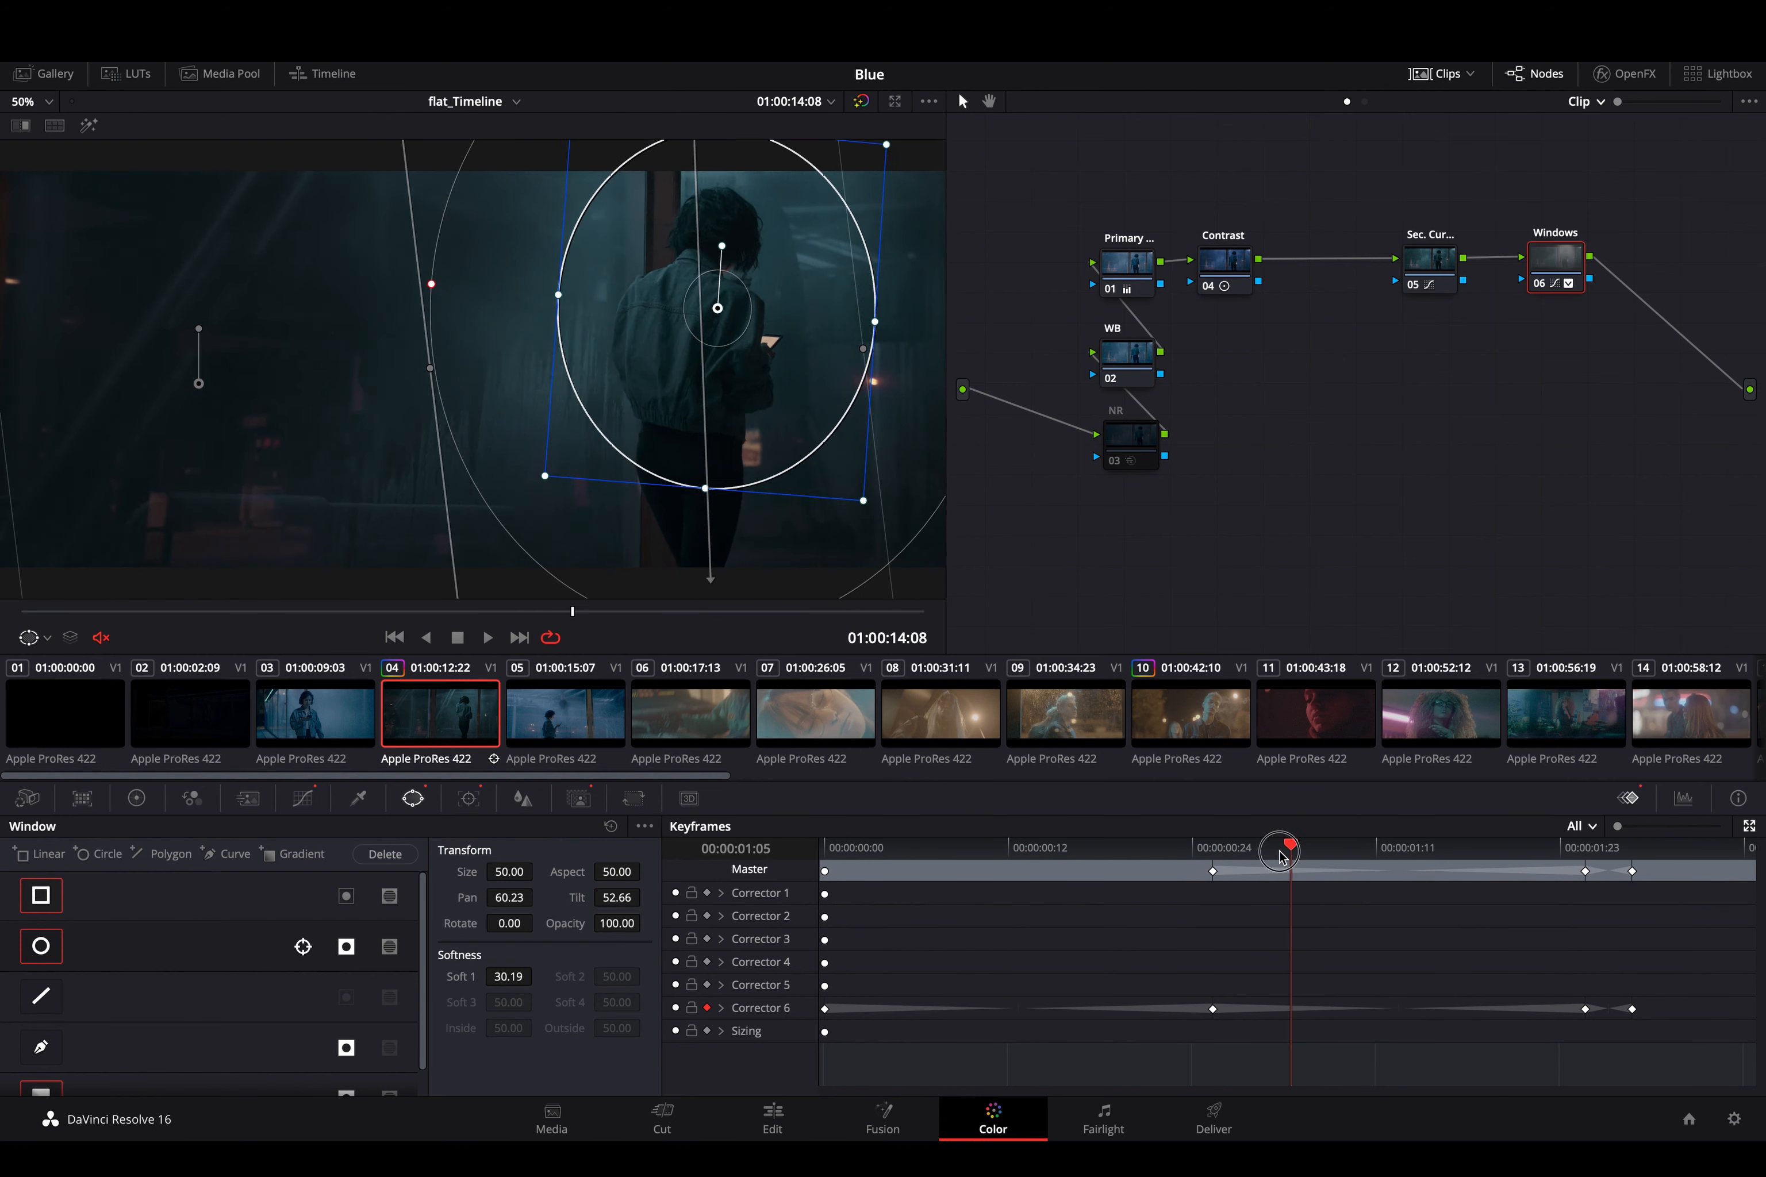
left_click_drag(1280, 854, 1121, 849)
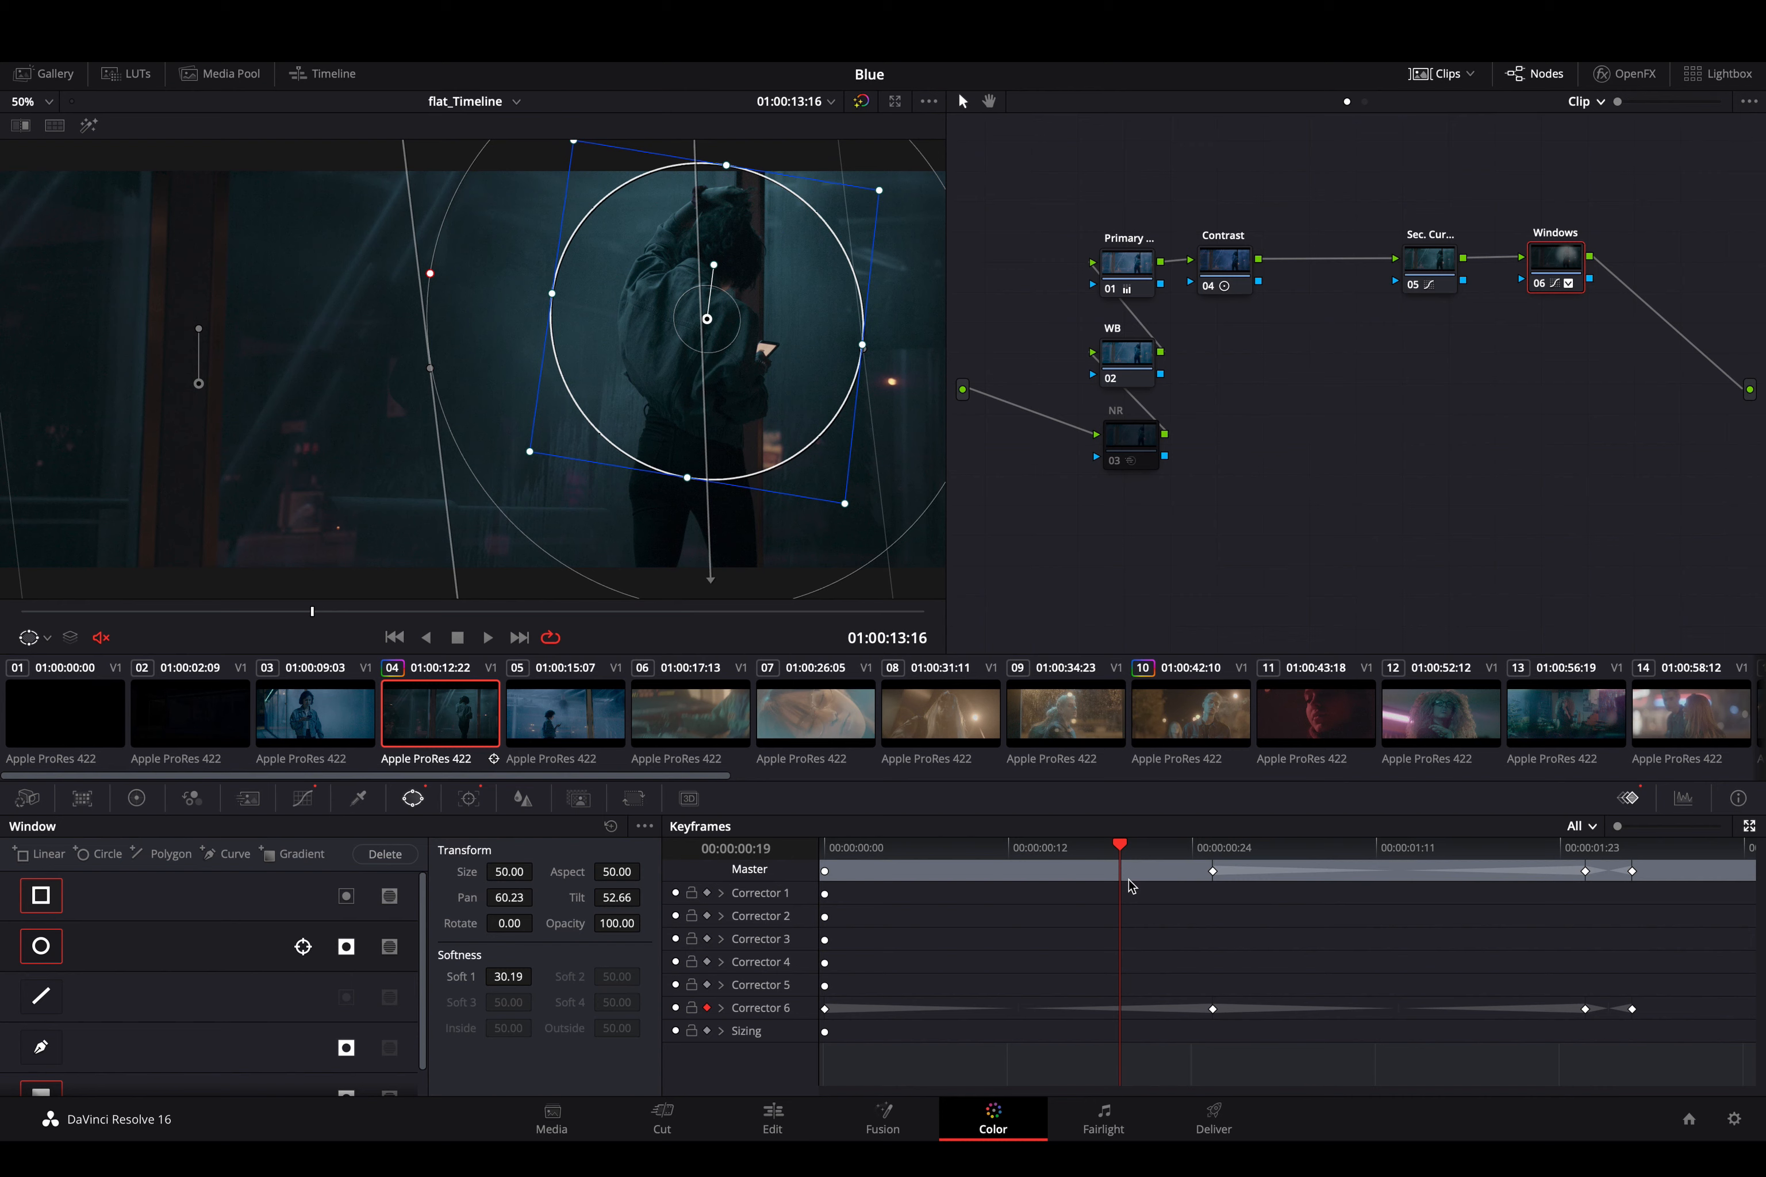
left_click_drag(1130, 886, 973, 890)
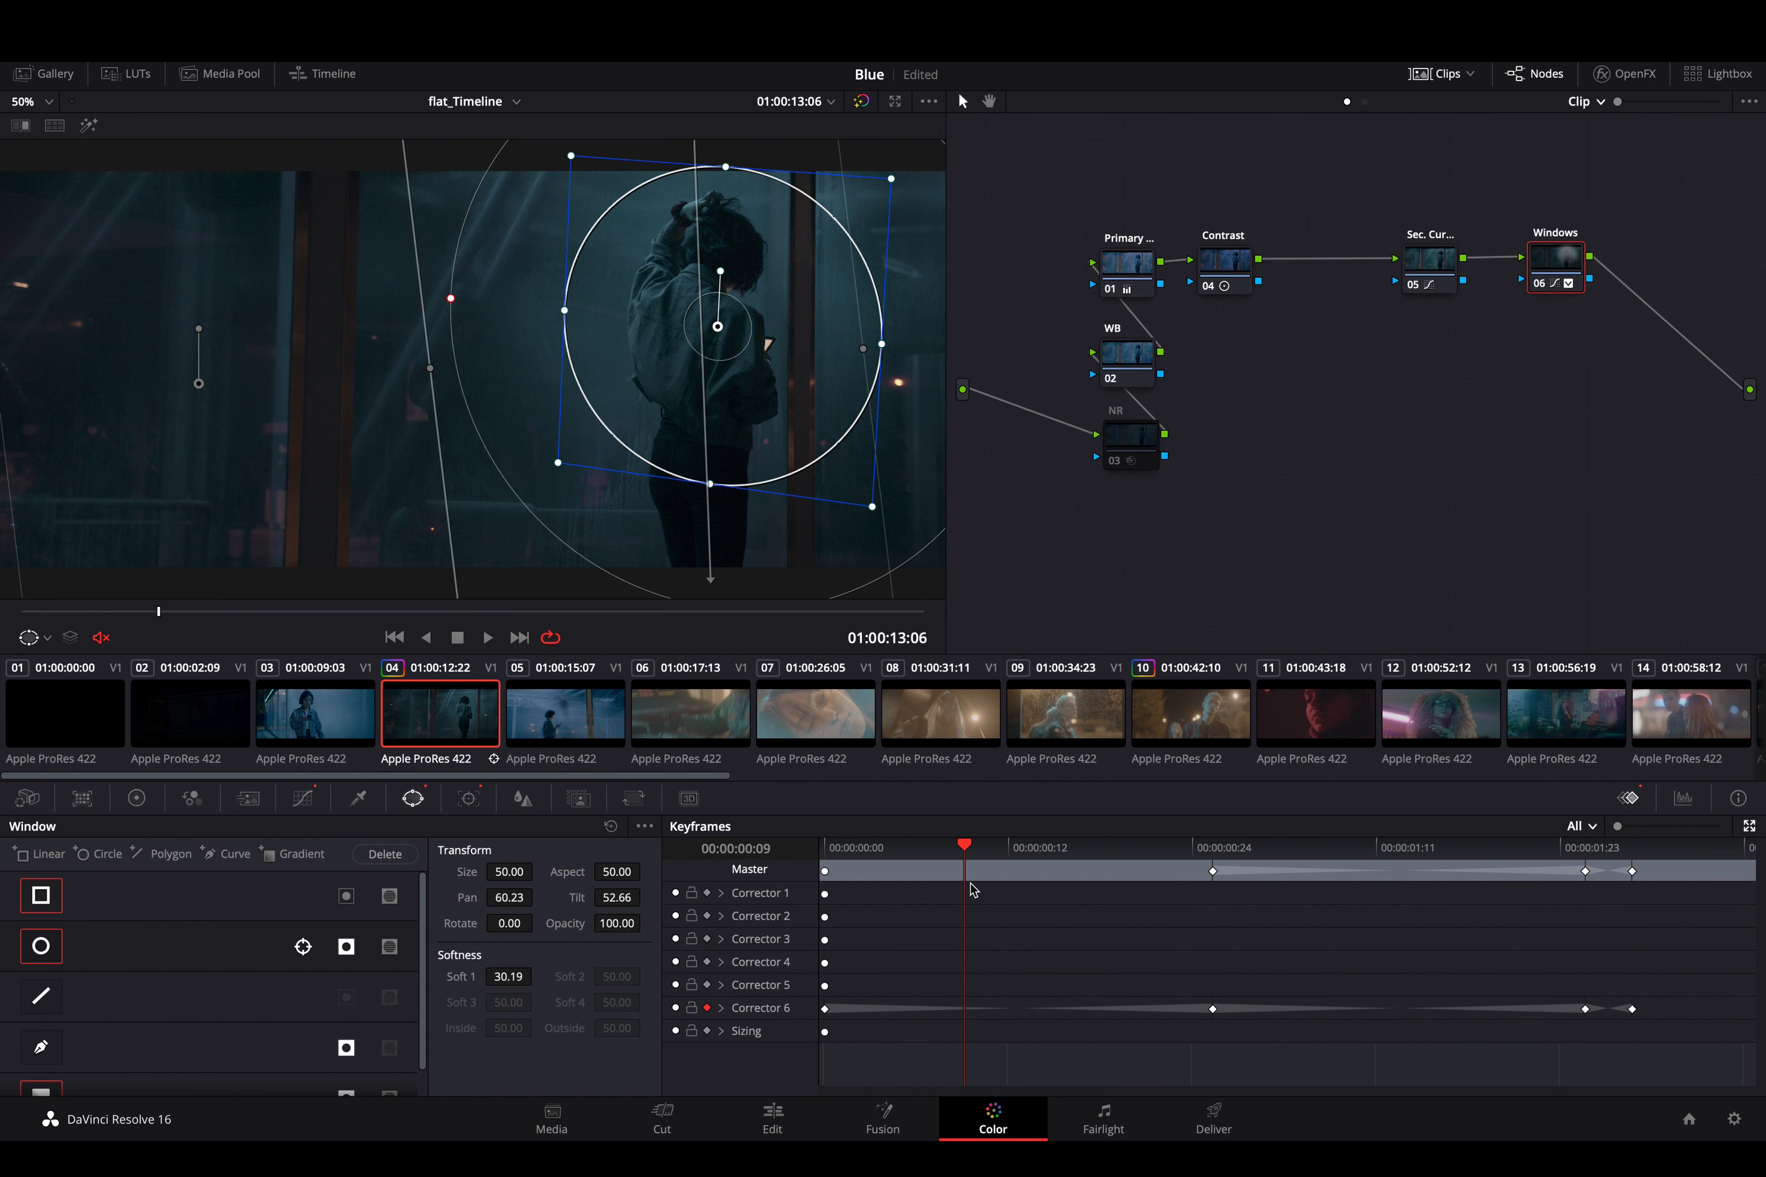
left_click(469, 799)
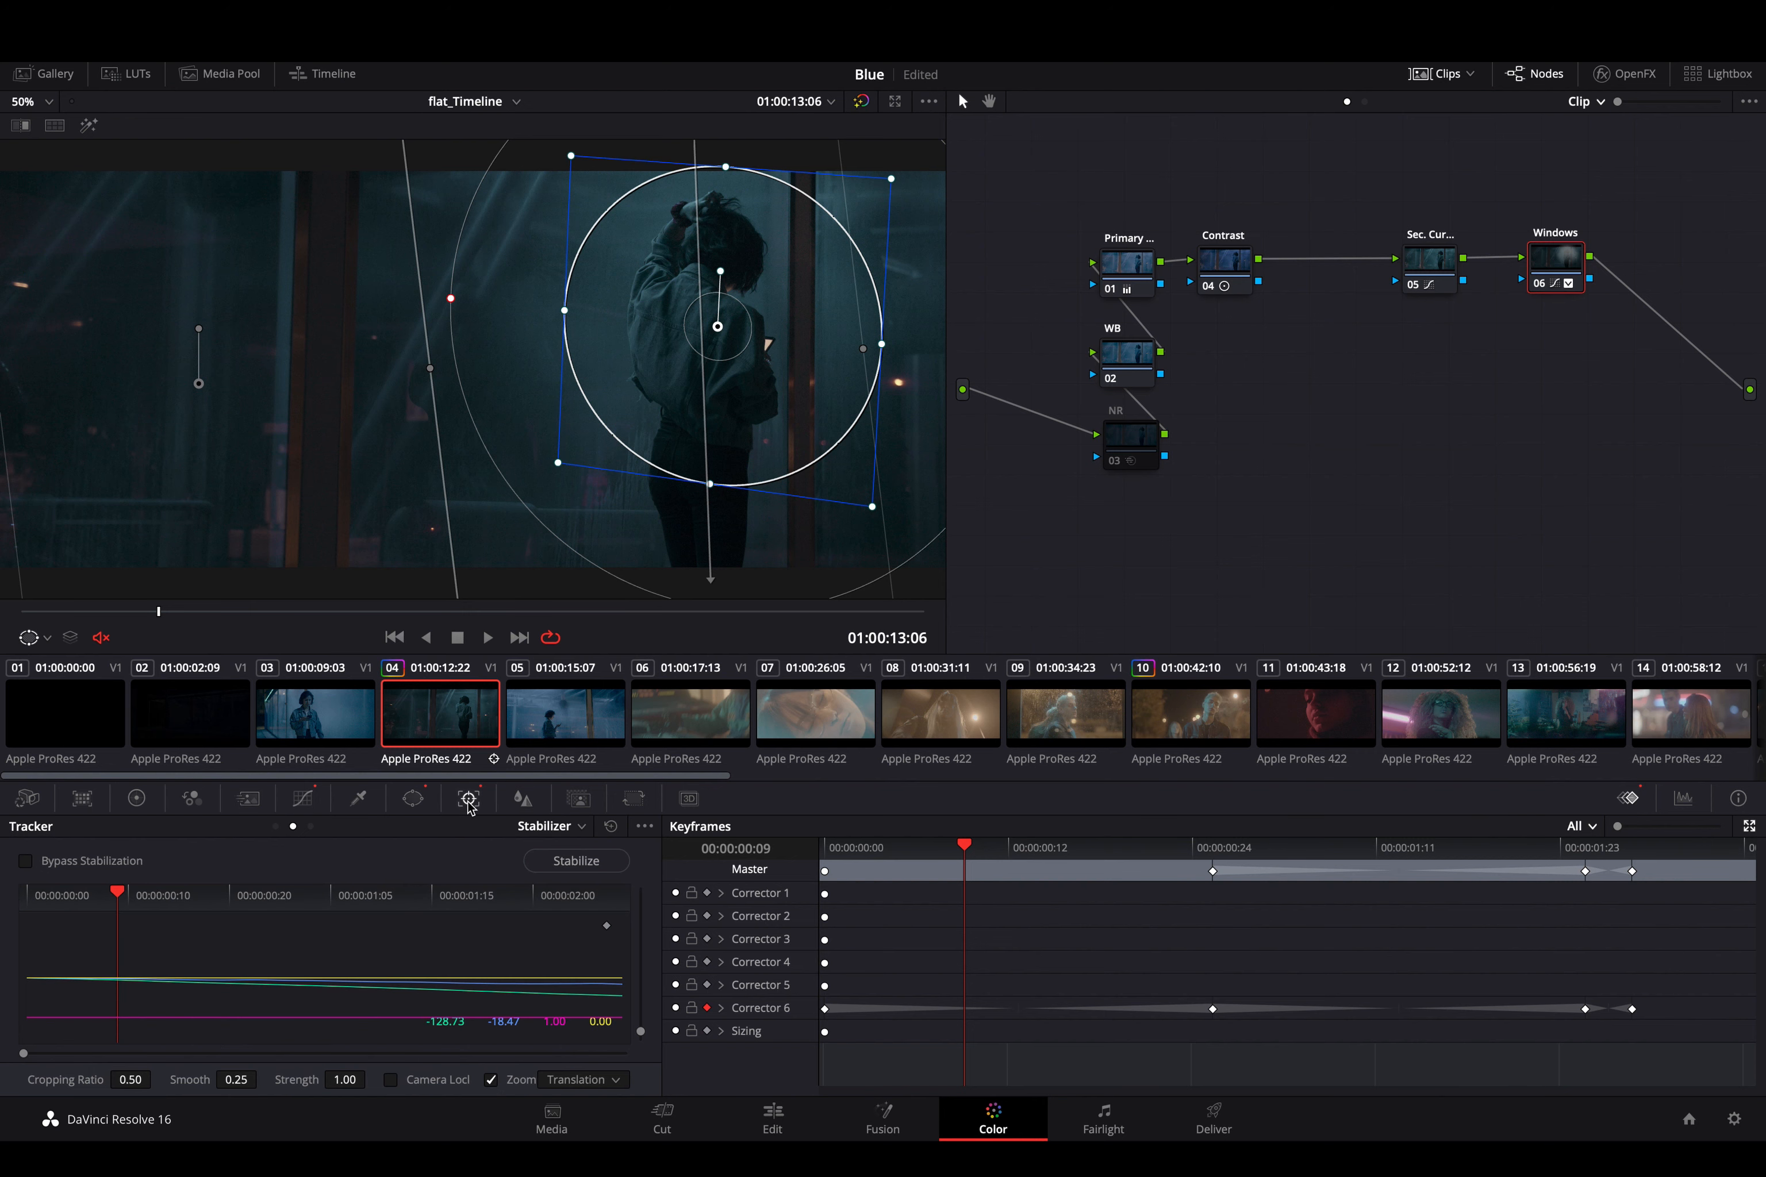